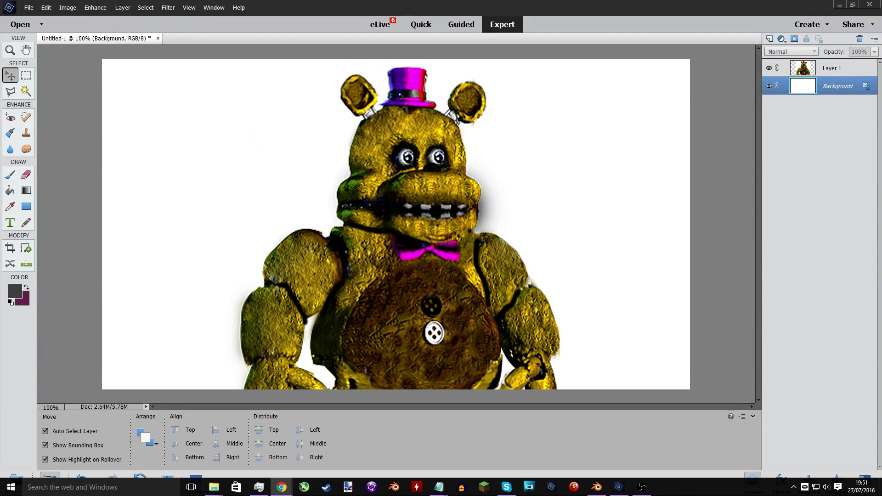
# Create a new blank document 1920 pixels wide and 1080 pixels high.
pyautogui.click(30, 8)
pyautogui.moveTo(34, 16)
pyautogui.click(154, 19)
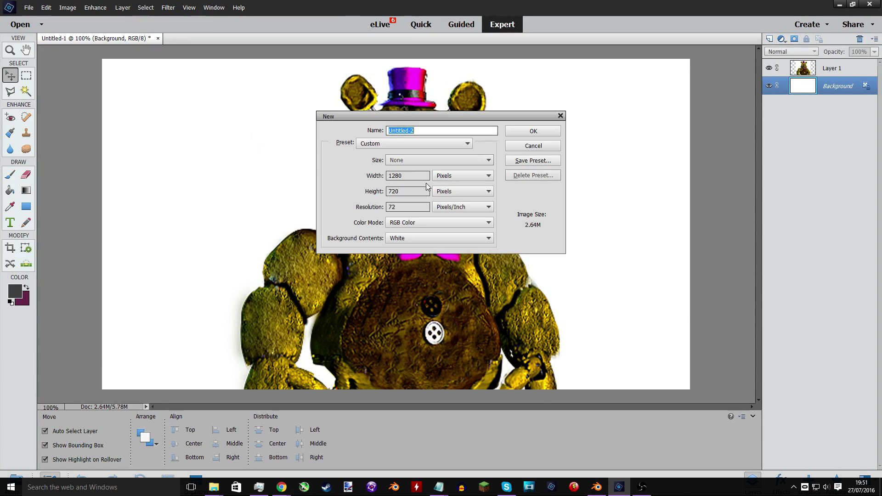
pyautogui.press('Tab')
pyautogui.write('192')
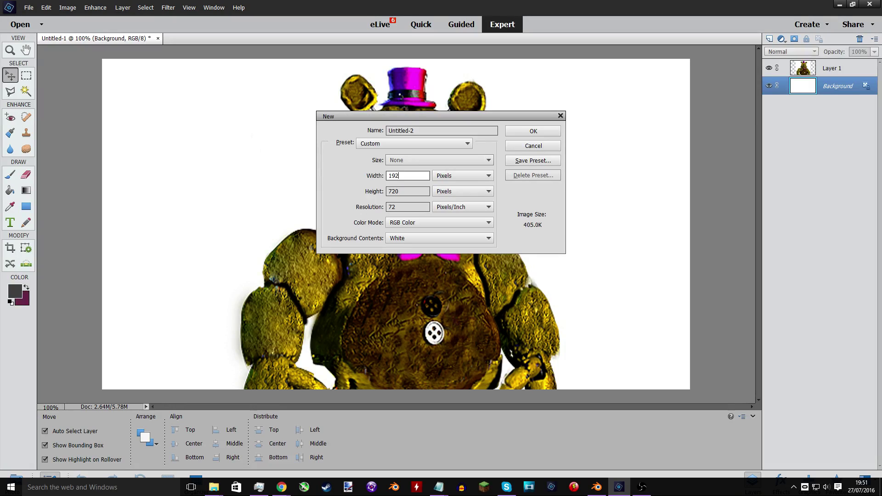
pyautogui.write('0')
pyautogui.press('Tab')
pyautogui.write('1080')
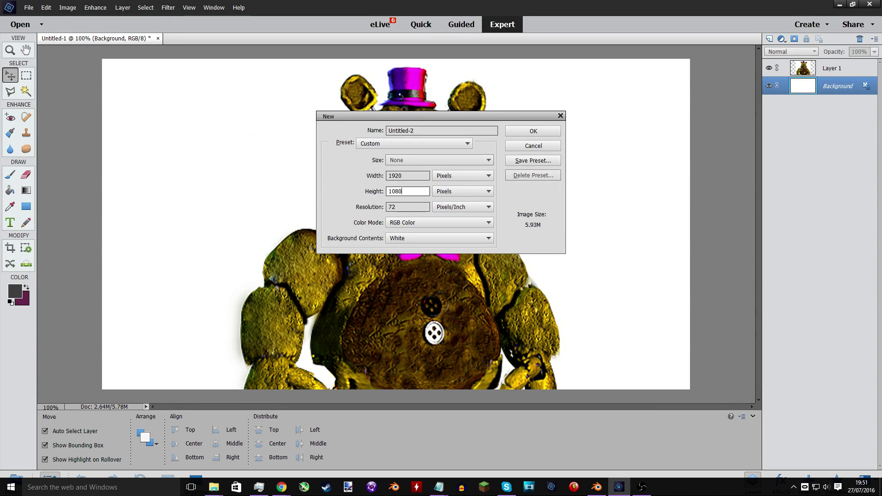
pyautogui.press('Return')
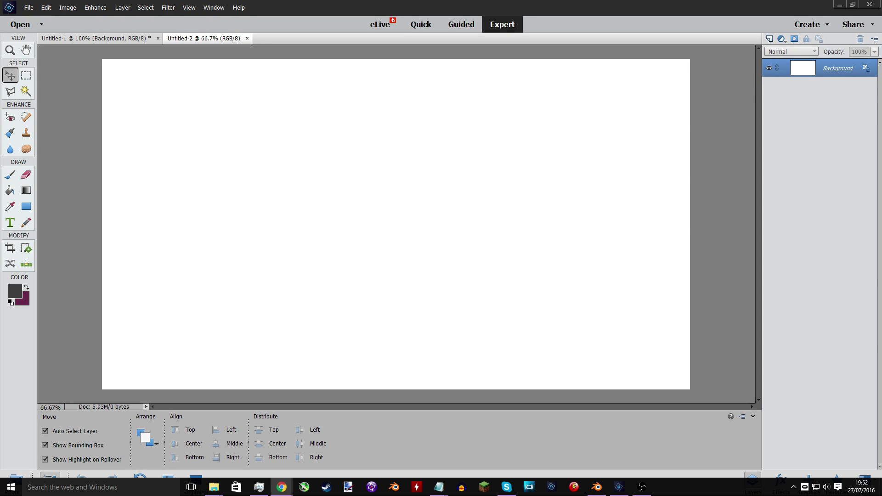
# Paste the copied bread roll photo, scale it to about 47%, and place it in the canvas's upper right area.
pyautogui.click(495, 200)
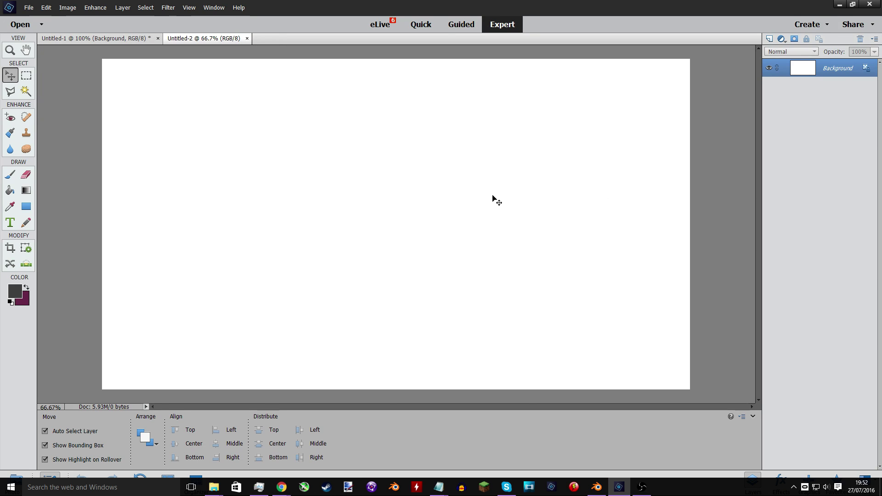
pyautogui.hotkey('ctrl', 'v')
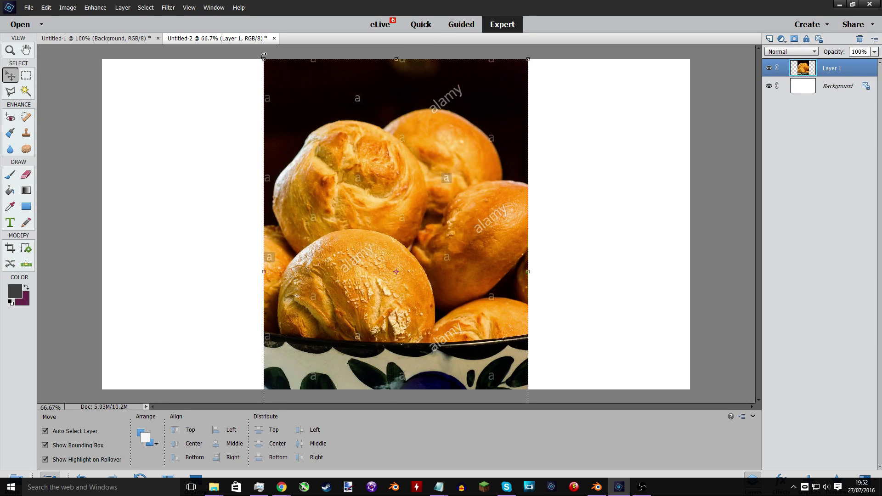
pyautogui.moveTo(263, 59); pyautogui.dragTo(616, 112)
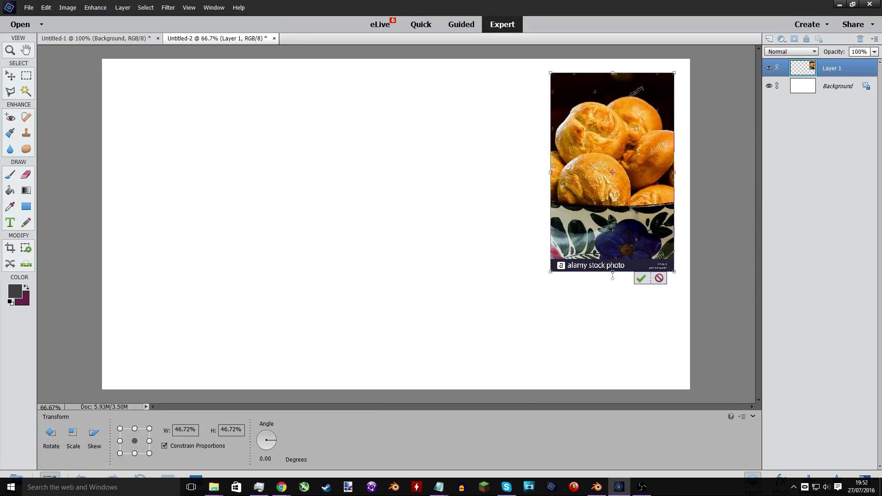
pyautogui.click(640, 280)
pyautogui.click(639, 287)
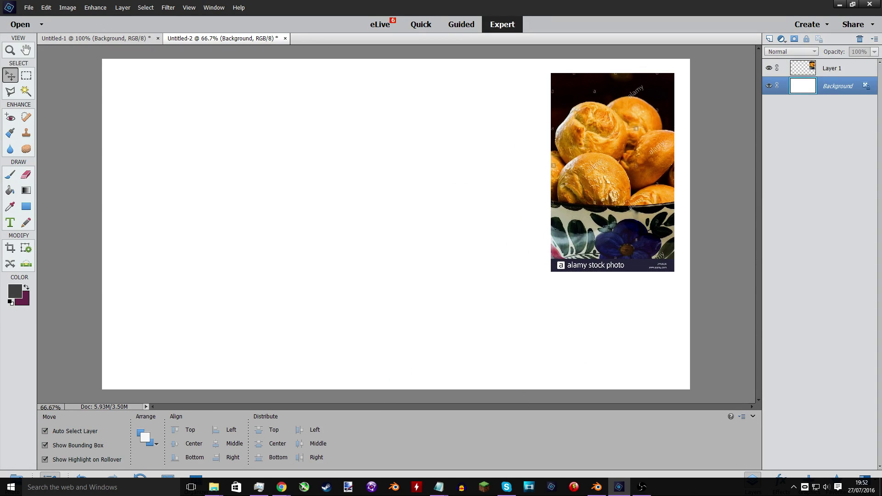
pyautogui.click(281, 486)
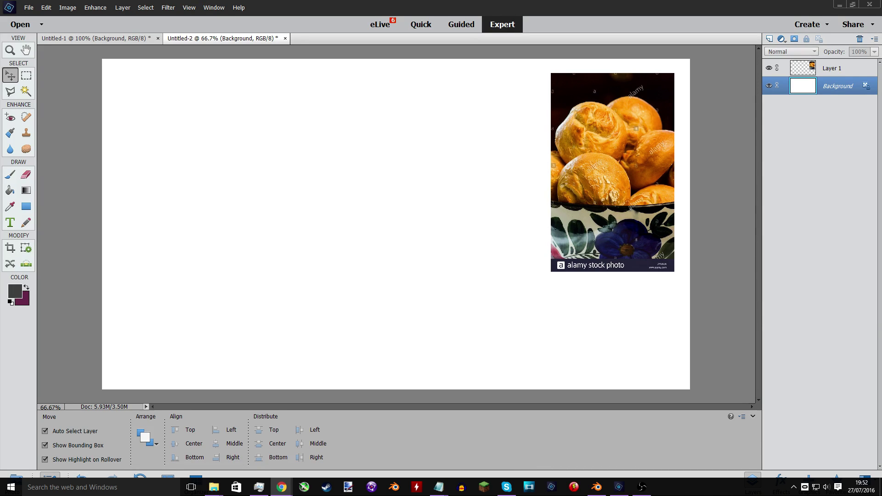
# Open Nightmare_Fredbear_Mugshot.png from the photoshop stuff folder on New Volume (E:).
pyautogui.click(28, 7)
pyautogui.click(43, 28)
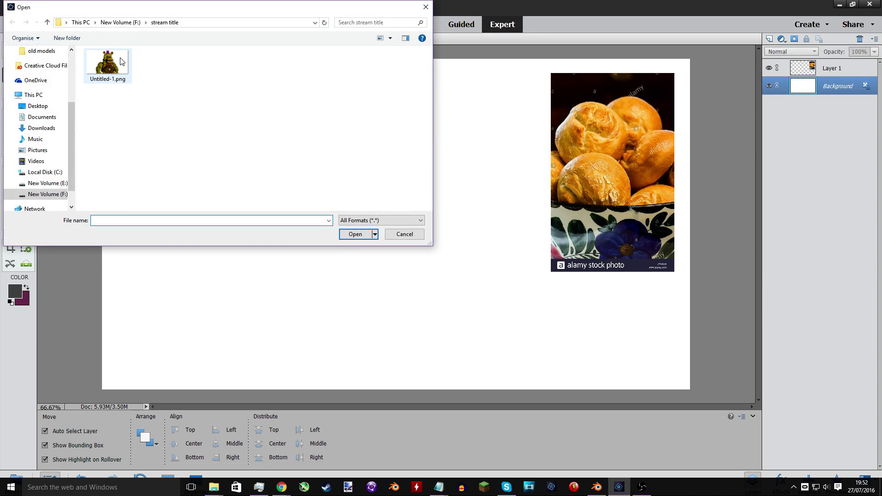
pyautogui.click(46, 194)
pyautogui.scroll(-3, 168, 170)
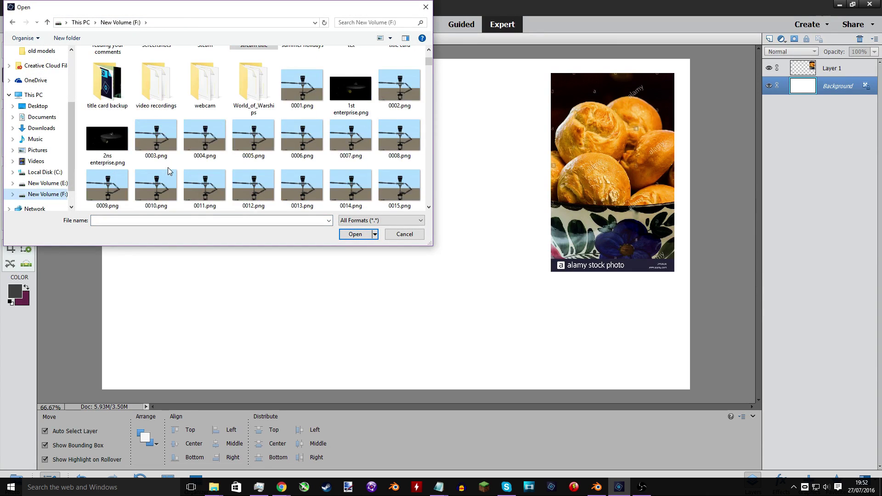
pyautogui.scroll(2, 168, 171)
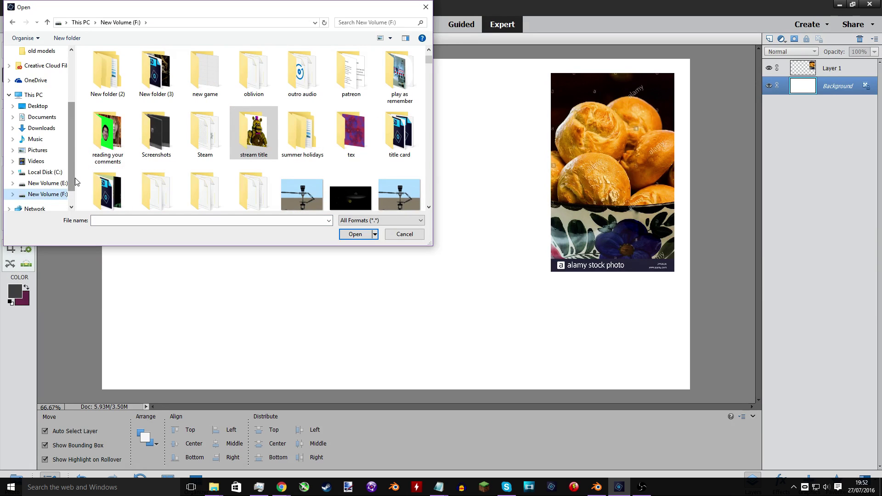
pyautogui.click(46, 183)
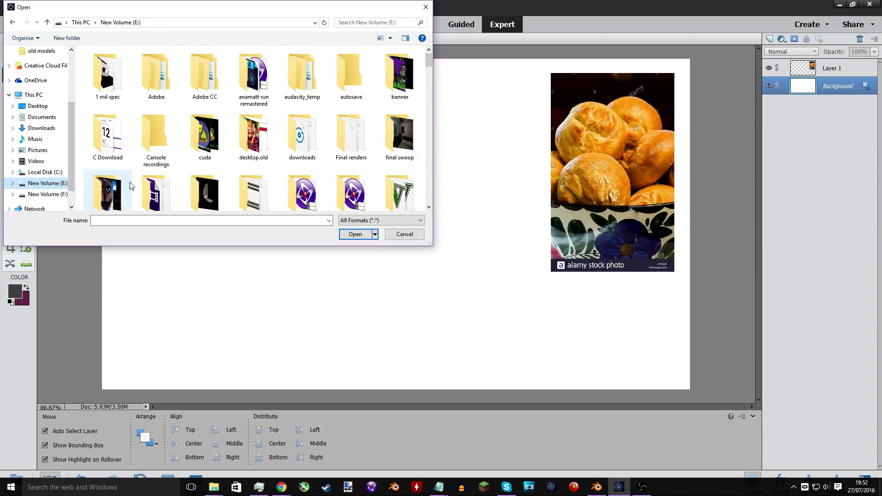
pyautogui.scroll(-3, 155, 183)
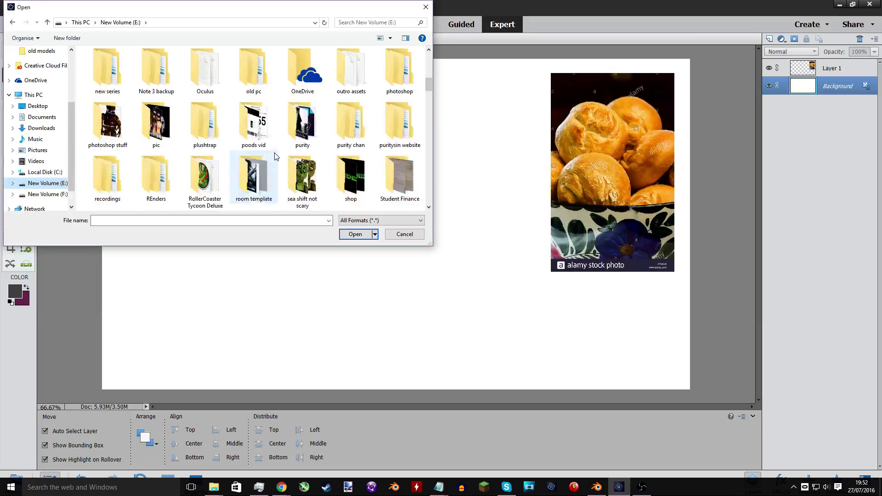
pyautogui.doubleClick(114, 122)
pyautogui.doubleClick(110, 75)
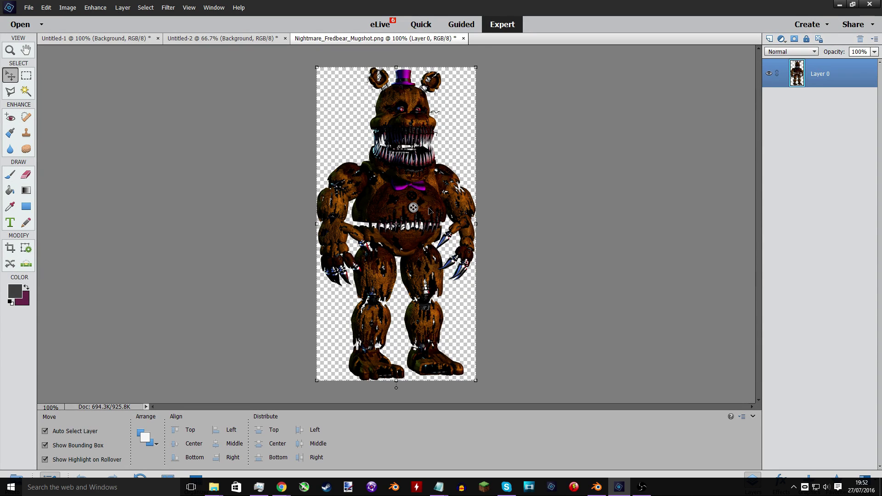
# Try a 42 px Spot Healing Brush stroke in Proximity Match mode over the bear's stomach teeth, and undo it.
pyautogui.hotkey('ctrl', '=')
pyautogui.hotkey('ctrl', '=')
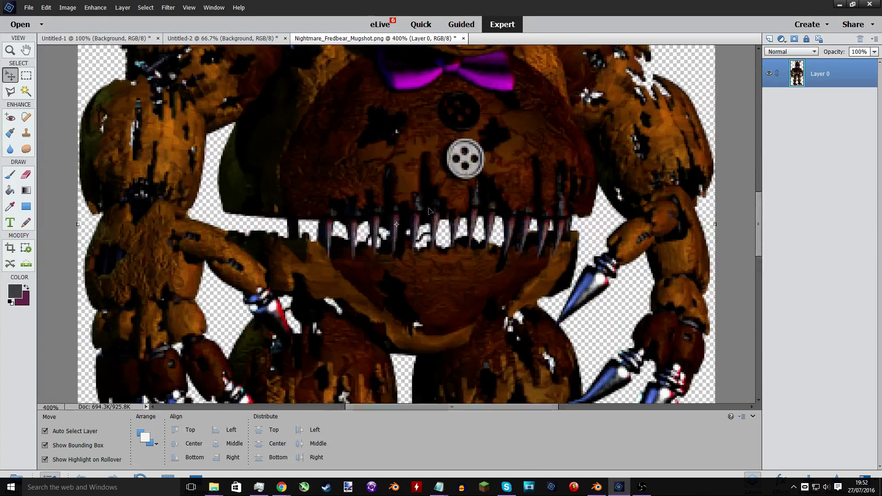
pyautogui.scroll(1, 470, 205)
pyautogui.scroll(1, 469, 206)
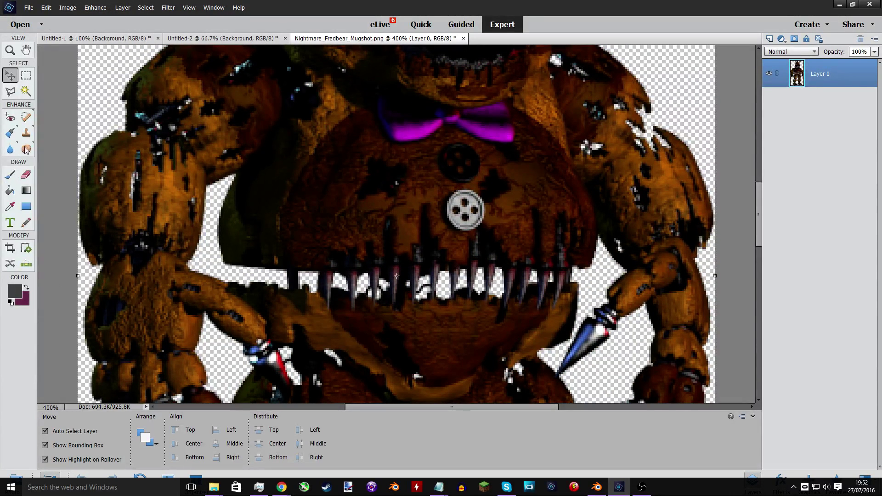
pyautogui.click(28, 118)
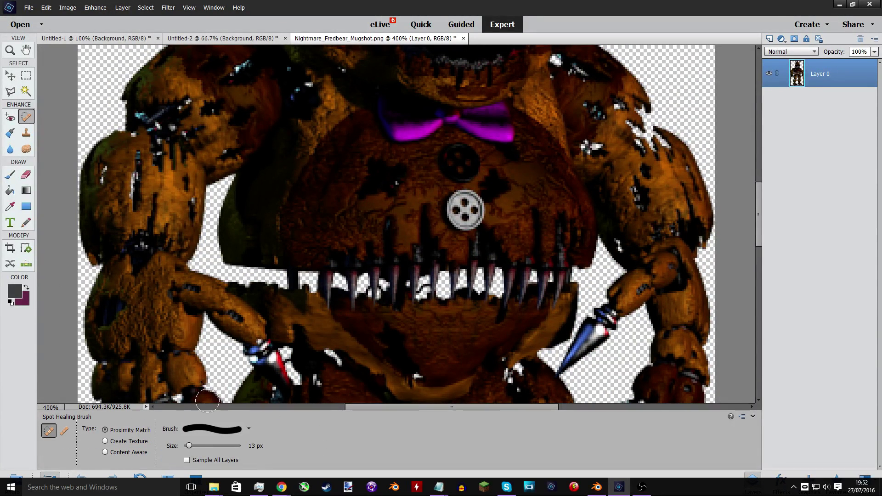
pyautogui.click(203, 446)
pyautogui.moveTo(351, 248)
pyautogui.mouseDown()
pyautogui.moveTo(368, 317)
pyautogui.moveTo(377, 288)
pyautogui.mouseUp()
pyautogui.hotkey('ctrl', 'z')
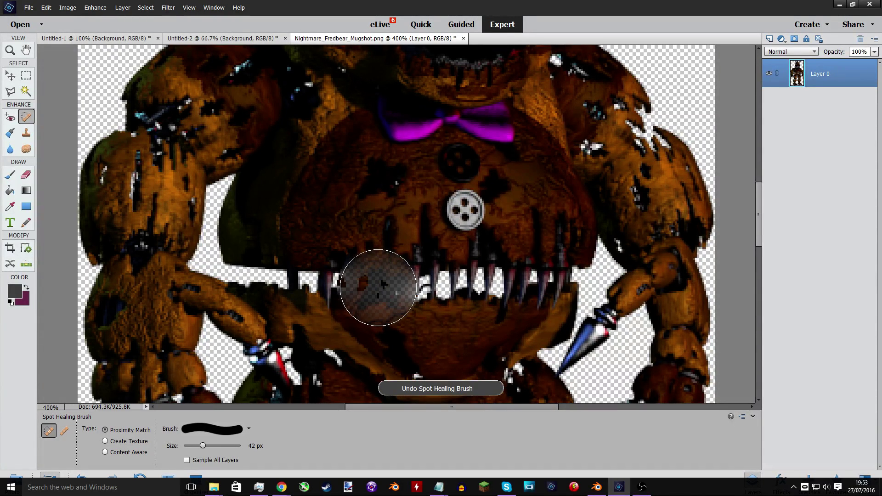
# Try Content Aware spot healing across the whole row of stomach teeth, and undo it.
pyautogui.click(370, 276)
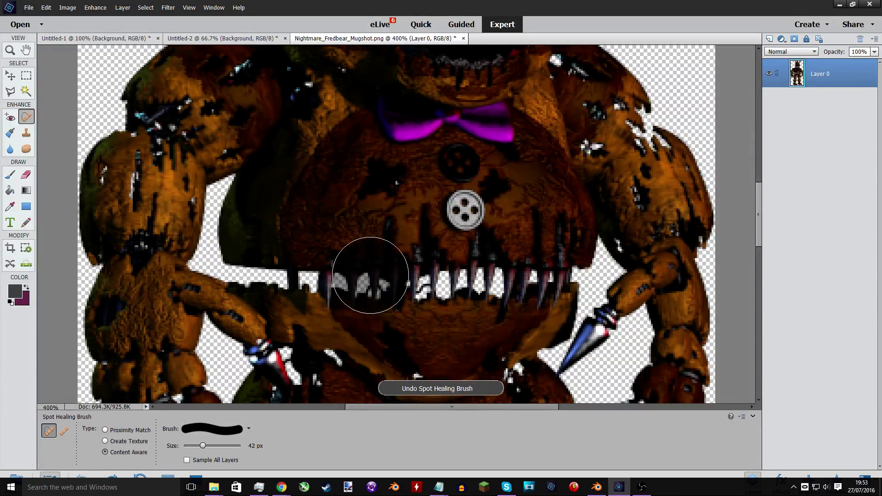
pyautogui.moveTo(370, 276)
pyautogui.mouseDown()
pyautogui.moveTo(544, 272)
pyautogui.moveTo(495, 274)
pyautogui.moveTo(536, 270)
pyautogui.mouseUp()
pyautogui.hotkey('ctrl', 'z')
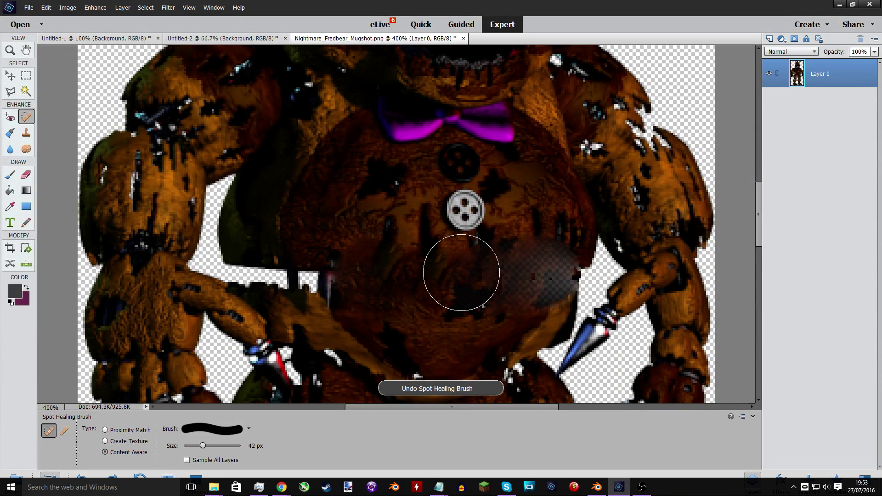
pyautogui.hotkey('ctrl', 'z')
# Heal the stomach teeth and gap in small Content Aware dabs from the middle to the belly's left edge.
pyautogui.click(375, 276)
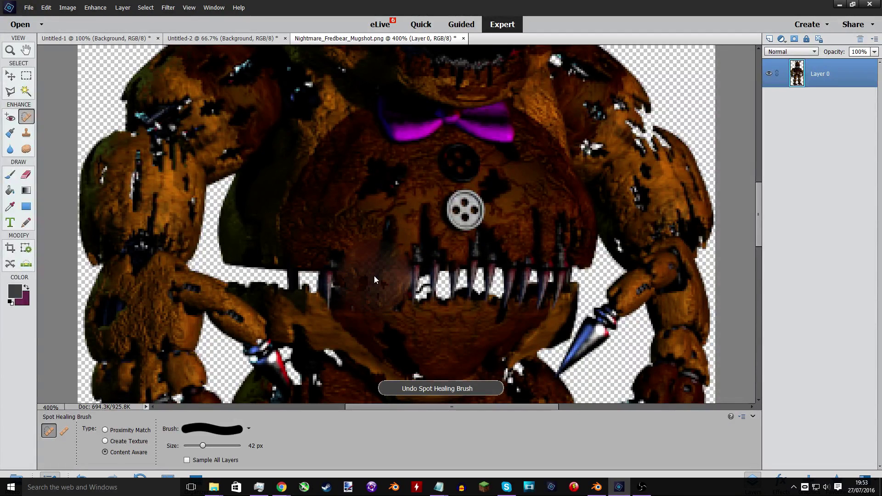
pyautogui.click(368, 291)
pyautogui.click(352, 278)
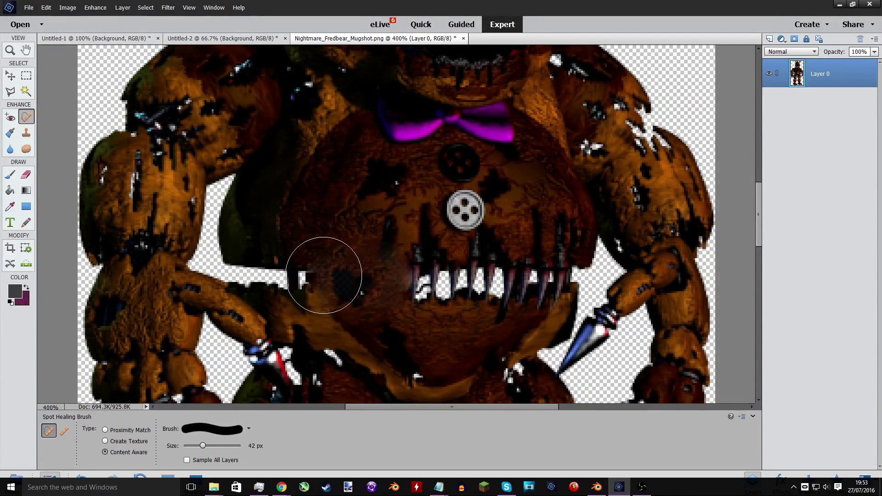
pyautogui.click(323, 274)
pyautogui.click(299, 270)
pyautogui.click(273, 268)
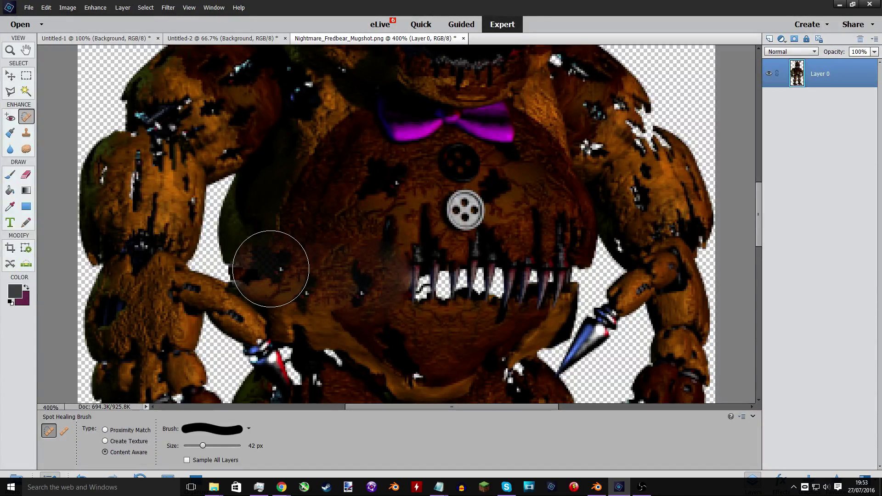
pyautogui.click(262, 268)
# Heal the remaining stomach teeth in small Content Aware dabs from the middle to the belly's right edge.
pyautogui.click(412, 282)
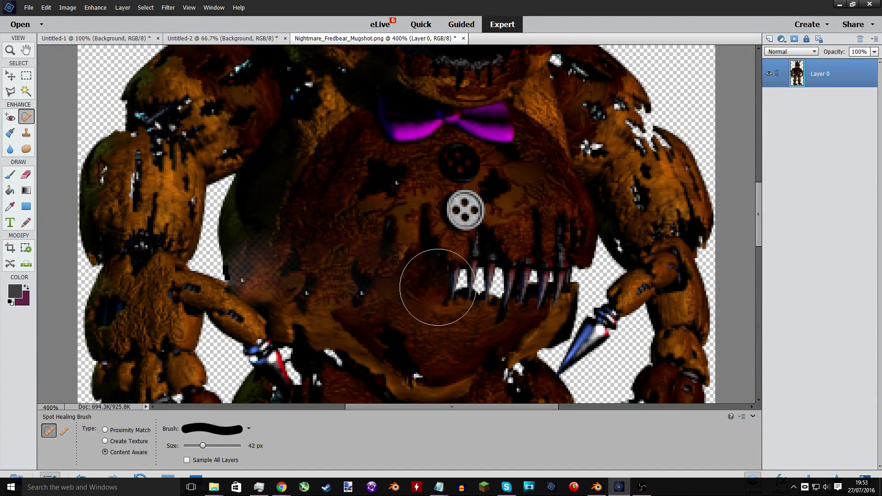
pyautogui.click(439, 283)
pyautogui.click(477, 282)
pyautogui.click(506, 288)
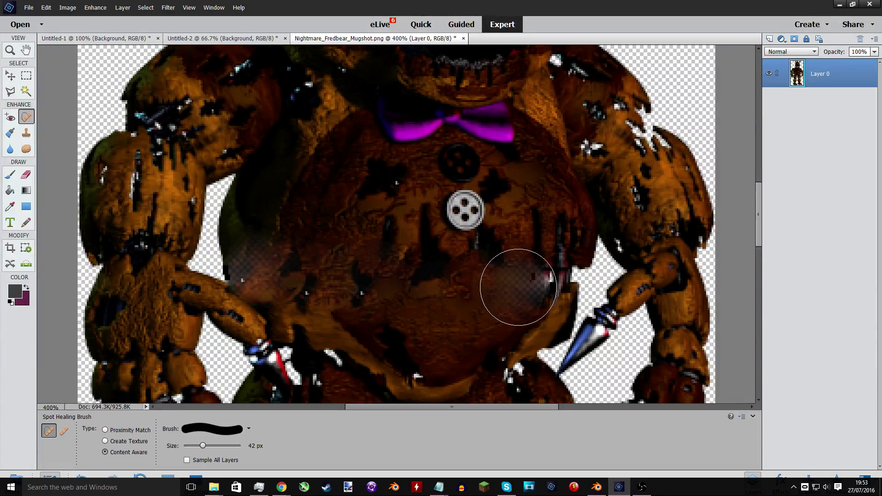
pyautogui.click(525, 281)
pyautogui.click(541, 277)
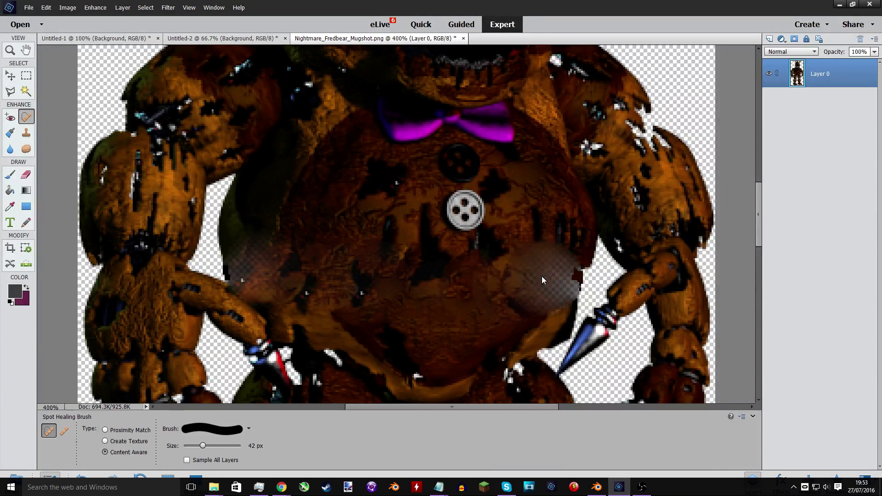
pyautogui.click(549, 269)
# Undo all the spot healing on the bear's stomach.
pyautogui.hotkey('ctrl', '-')
pyautogui.hotkey('ctrl', '-')
pyautogui.hotkey('ctrl', '-')
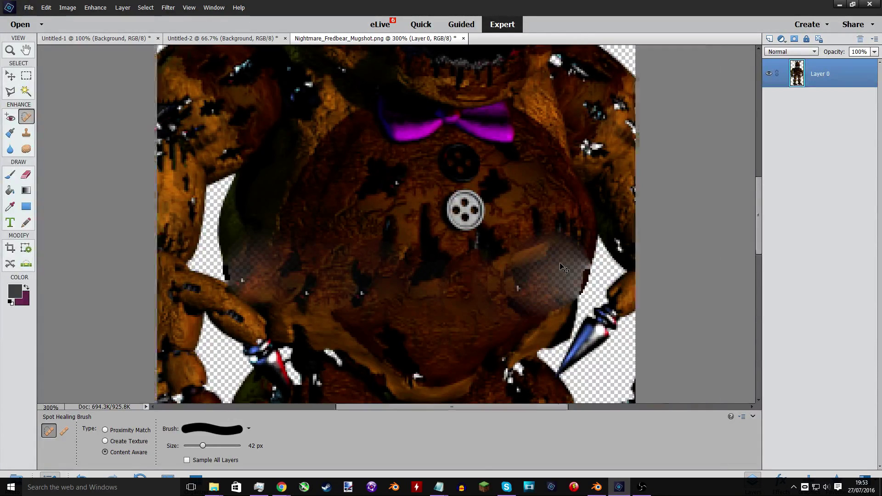
pyautogui.hotkey('ctrl', 'z')
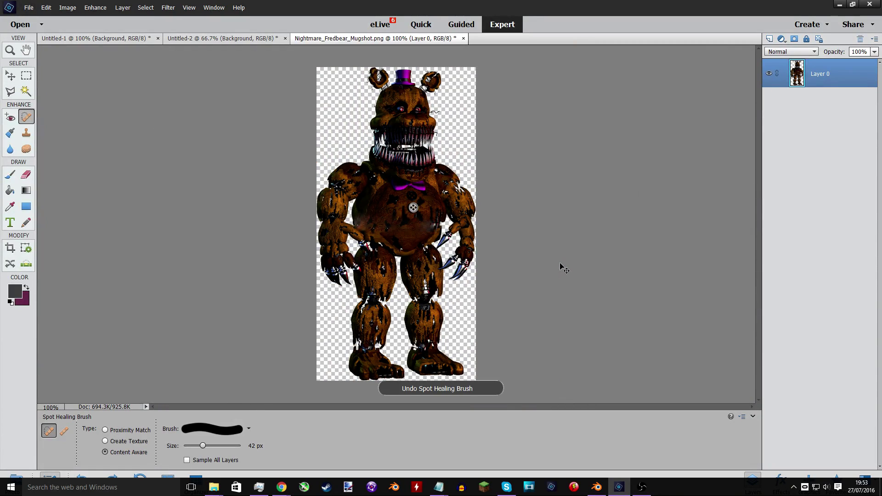
pyautogui.hotkey('ctrl', 'z')
pyautogui.hotkey('ctrl', 'z')
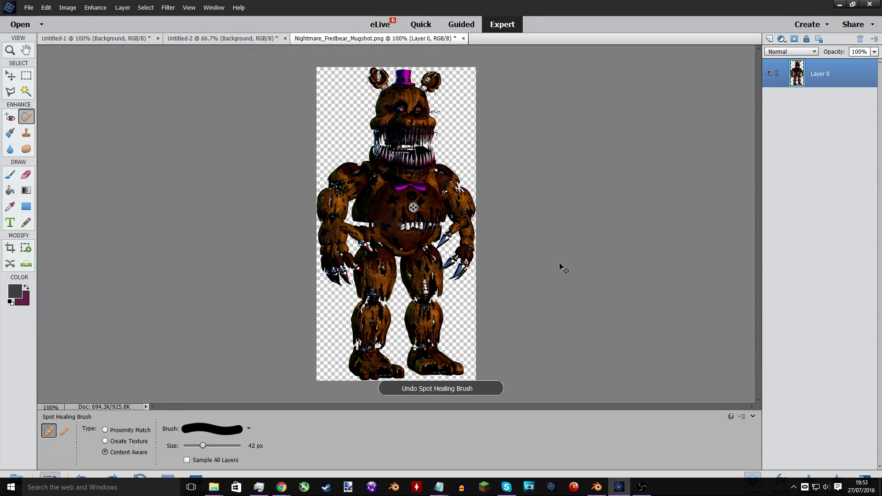
pyautogui.hotkey('ctrl', 'z')
pyautogui.hotkey('ctrl', 'z')
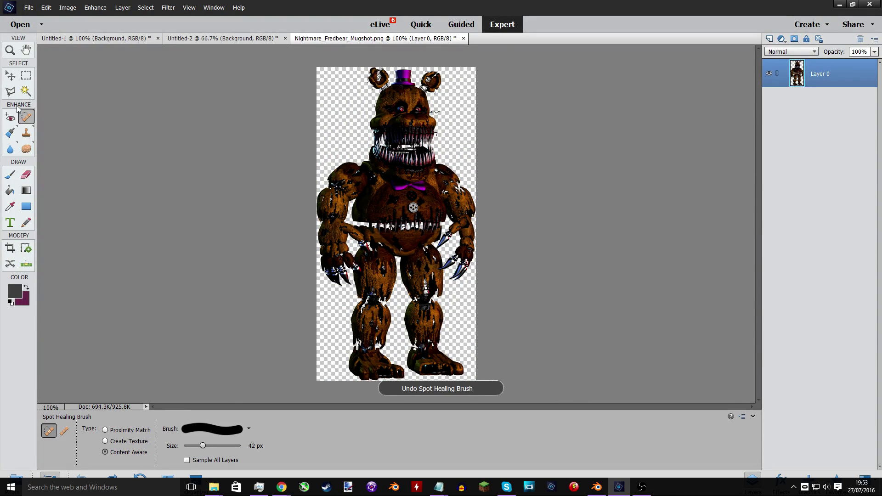
# Add a new layer, fill it with the dark grey foreground colour, and move it beneath the bear's layer.
pyautogui.click(11, 189)
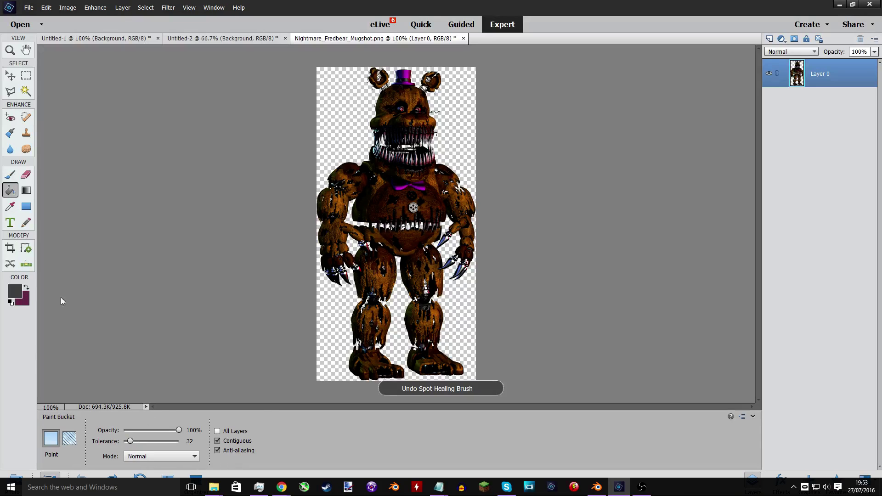
pyautogui.click(124, 7)
pyautogui.moveTo(127, 17)
pyautogui.click(92, 18)
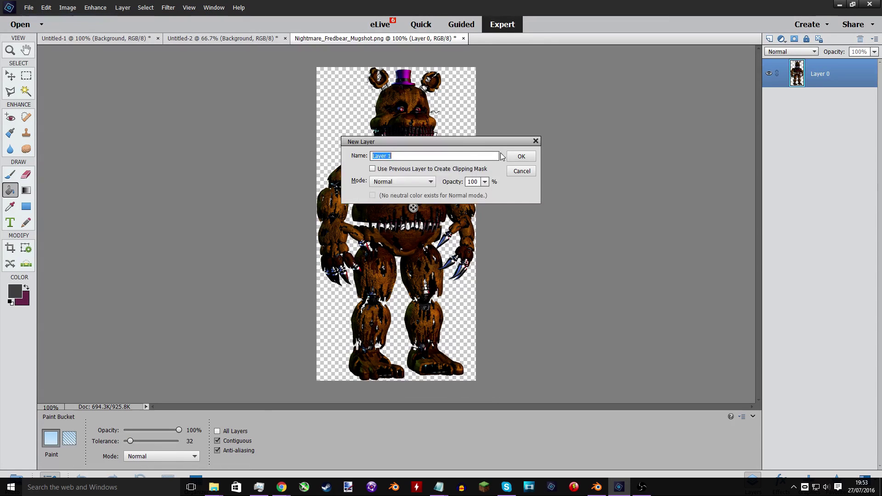
pyautogui.click(520, 157)
pyautogui.click(464, 138)
pyautogui.moveTo(801, 77); pyautogui.dragTo(813, 98)
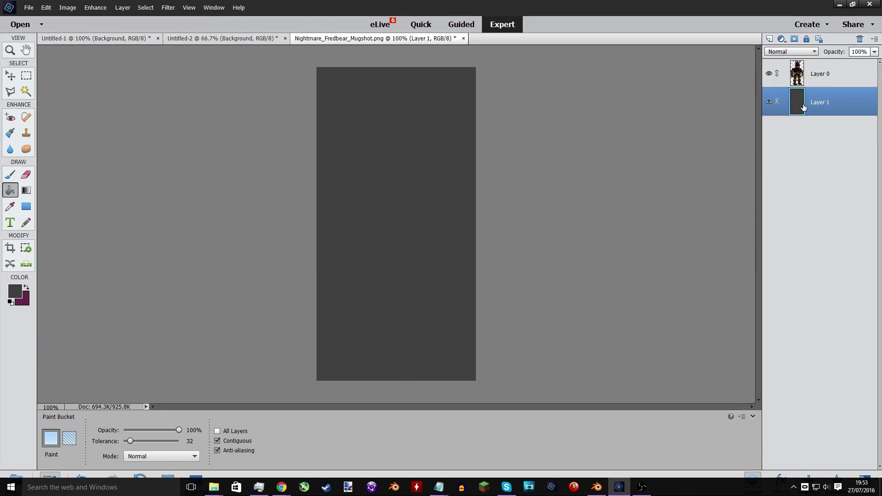
pyautogui.hotkey('ctrl', '+')
pyautogui.hotkey('ctrl', '+')
pyautogui.hotkey('ctrl', '+')
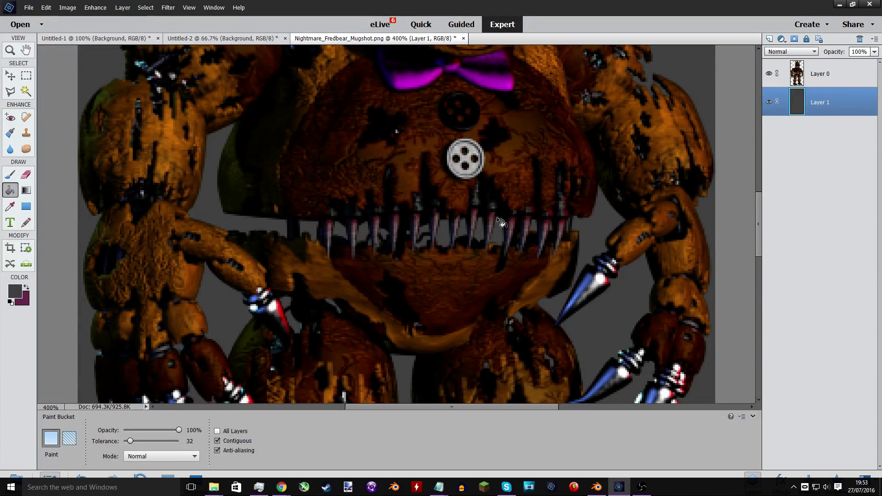
# Set the foreground colour to black and fill the background layer beneath the bear with it.
pyautogui.click(13, 287)
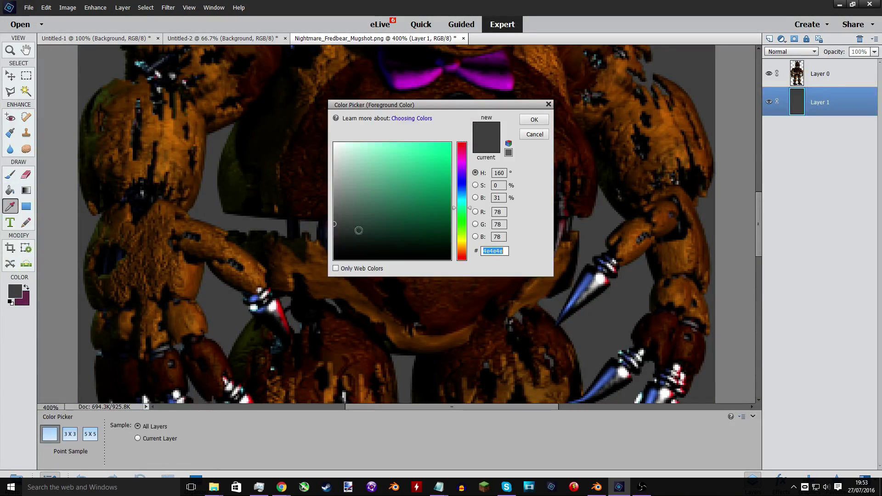
pyautogui.click(277, 301)
pyautogui.click(535, 120)
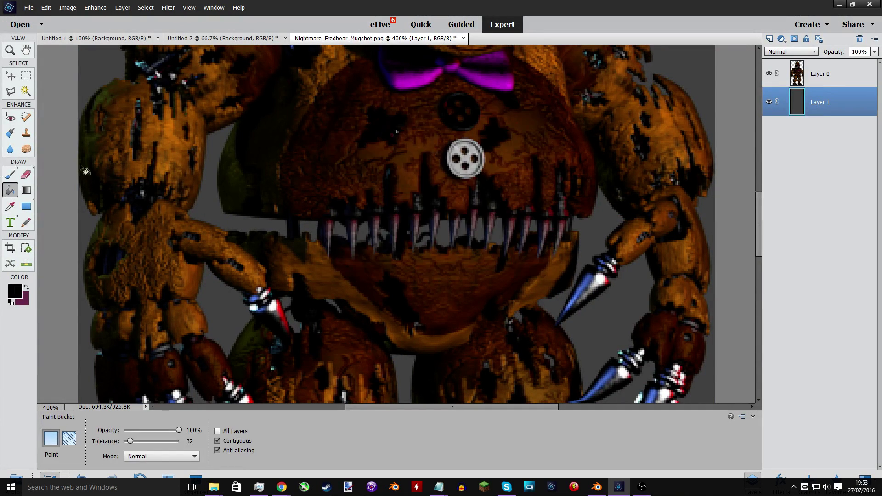
pyautogui.click(674, 69)
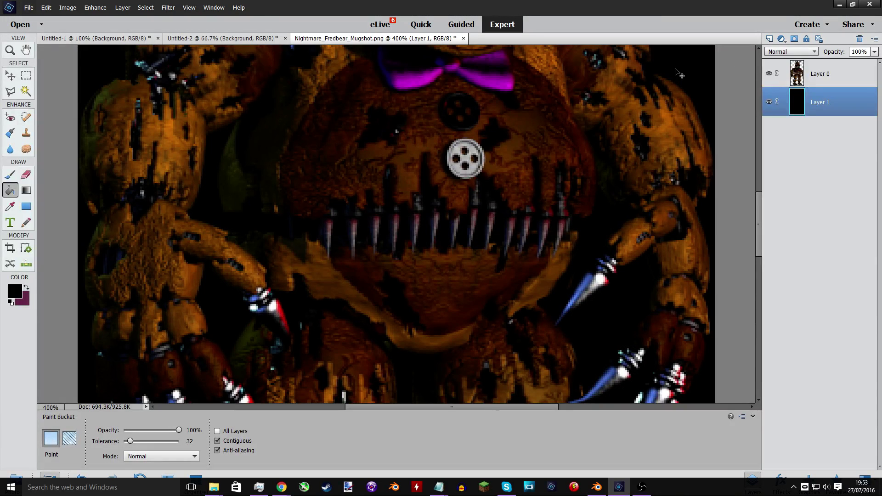
pyautogui.hotkey('ctrl', '-')
pyautogui.hotkey('ctrl', '-')
pyautogui.hotkey('ctrl', '-')
pyautogui.hotkey('ctrl', '-')
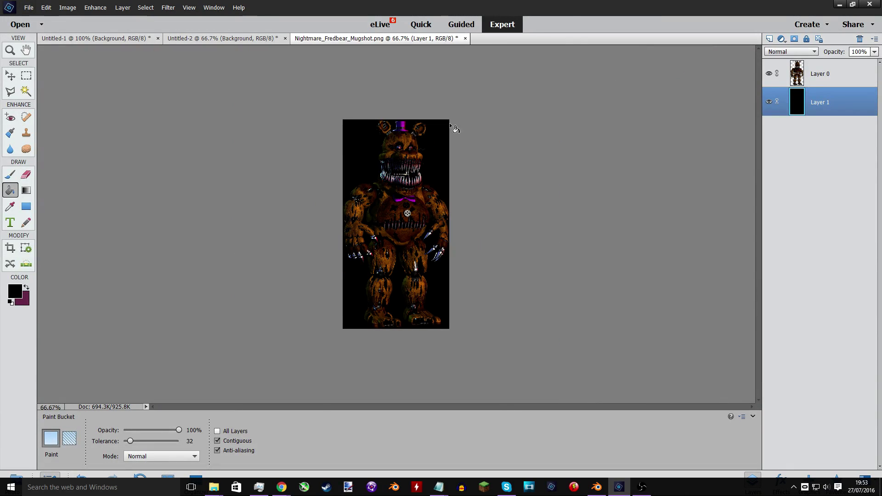
# On the bear's layer, heal the stomach teeth from the middle to the belly's left edge with a 42 px Content Aware Spot Healing Brush.
pyautogui.hotkey('ctrl', '+')
pyautogui.hotkey('ctrl', '+')
pyautogui.hotkey('ctrl', '+')
pyautogui.hotkey('ctrl', '+')
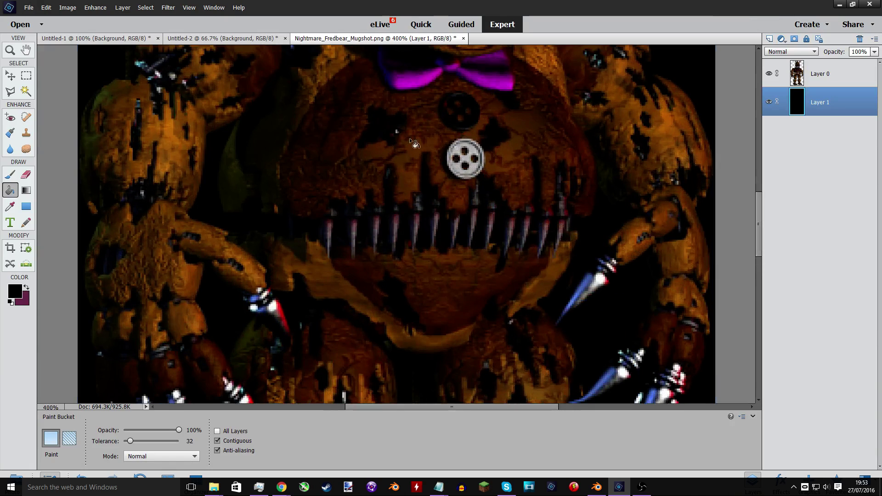
pyautogui.click(27, 117)
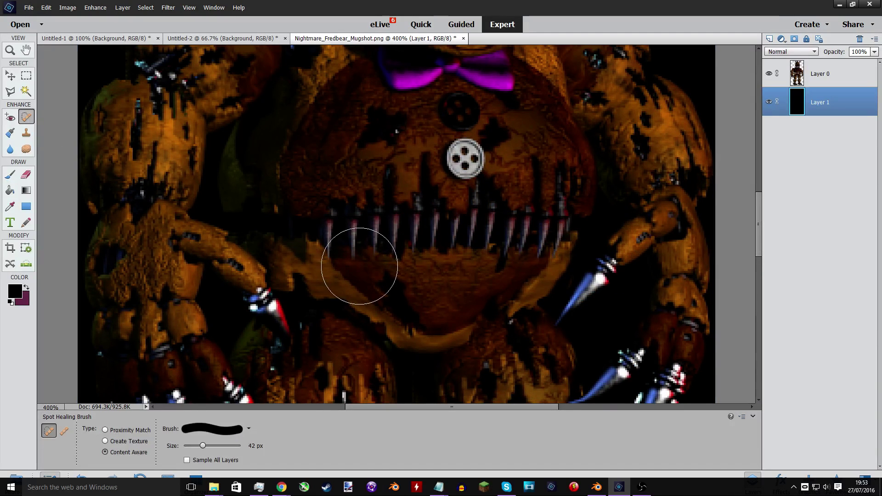
pyautogui.click(798, 79)
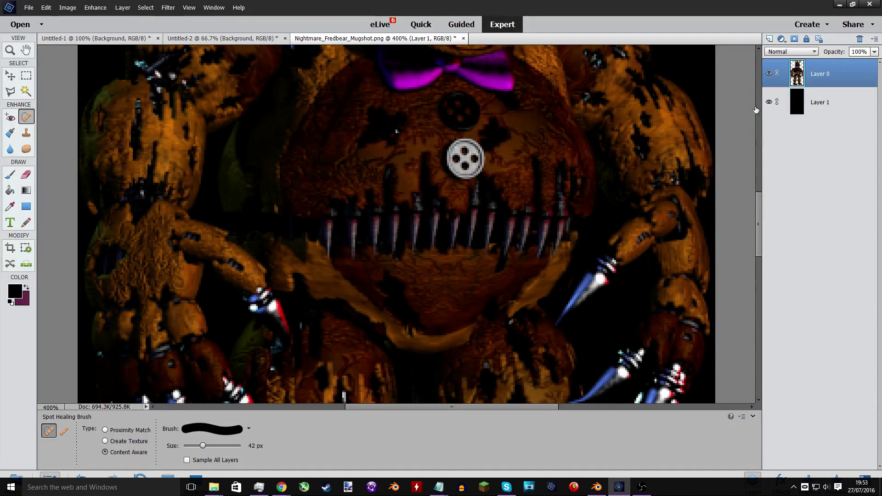
pyautogui.moveTo(450, 225)
pyautogui.mouseDown()
pyautogui.moveTo(425, 238)
pyautogui.moveTo(407, 215)
pyautogui.moveTo(416, 243)
pyautogui.moveTo(382, 243)
pyautogui.moveTo(352, 223)
pyautogui.moveTo(321, 227)
pyautogui.mouseUp()
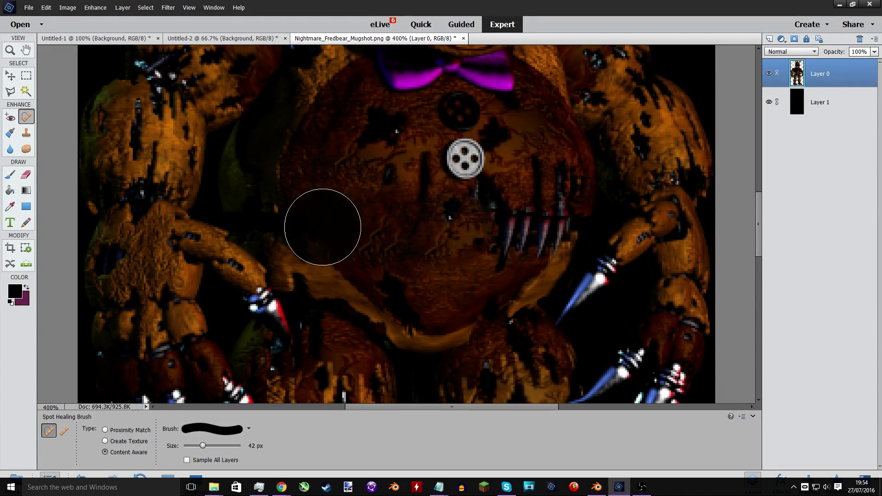
pyautogui.click(257, 211)
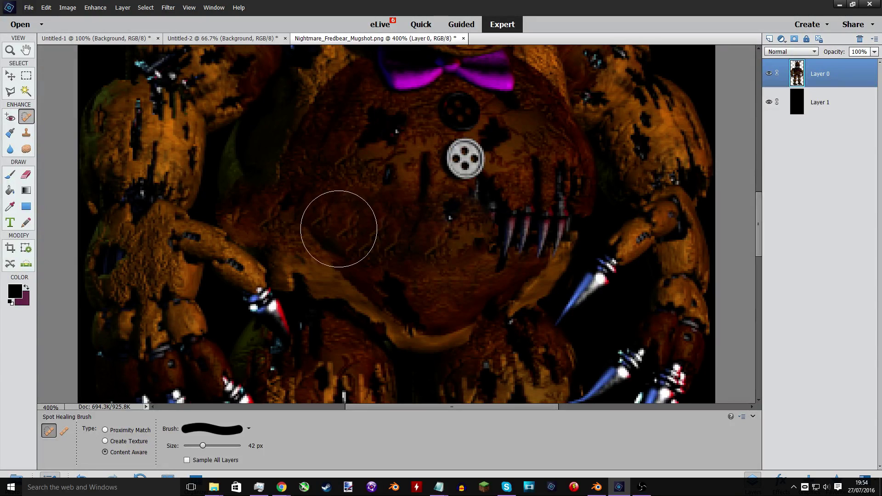
# Heal the remaining stomach teeth towards the belly's right edge in small Content Aware dabs.
pyautogui.click(480, 220)
pyautogui.click(488, 235)
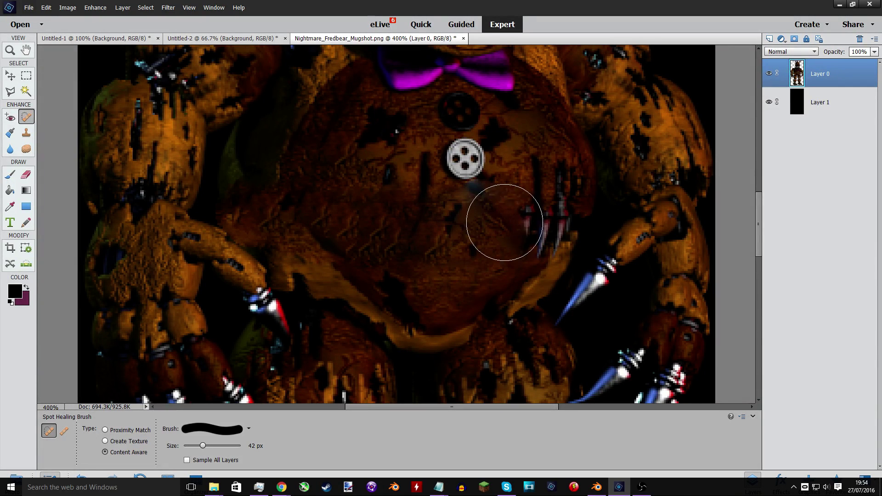
pyautogui.click(503, 225)
pyautogui.click(518, 232)
pyautogui.click(531, 225)
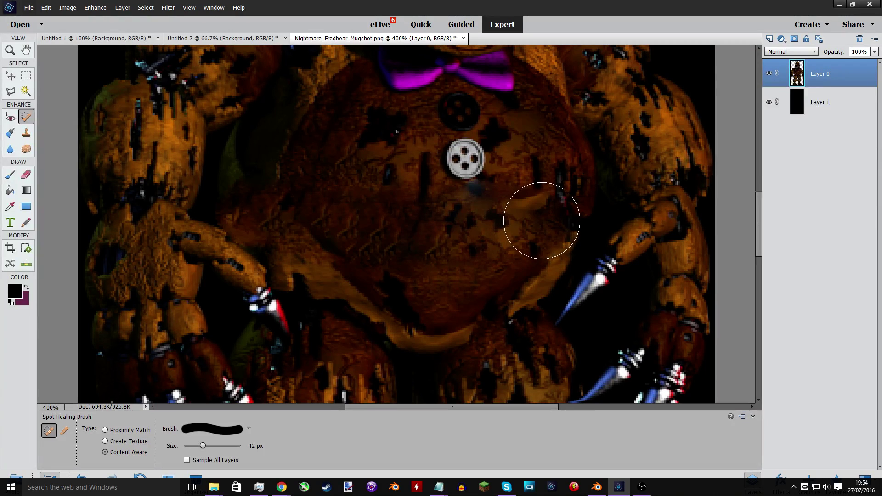
pyautogui.click(547, 216)
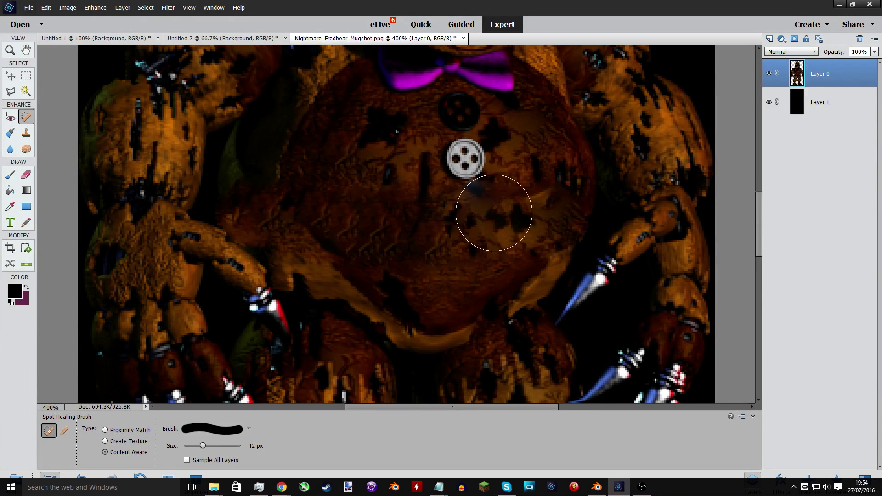
# Heal the dark marks on the belly below the white button, undoing one dab along the way.
pyautogui.click(492, 211)
pyautogui.click(508, 213)
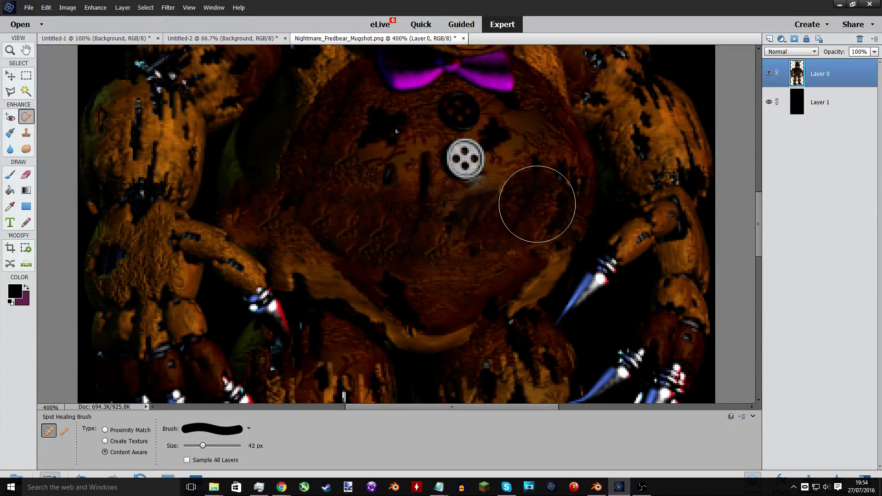
pyautogui.hotkey('ctrl', 'z')
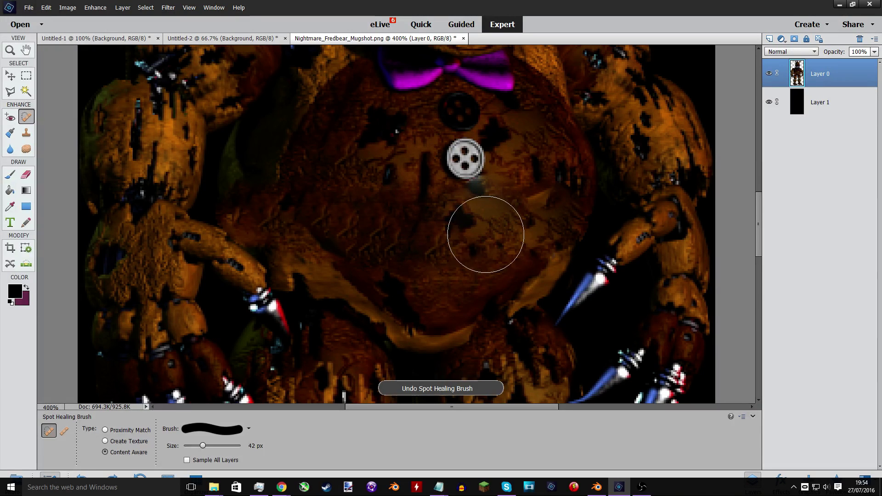
pyautogui.click(485, 232)
pyautogui.click(464, 228)
pyautogui.click(438, 227)
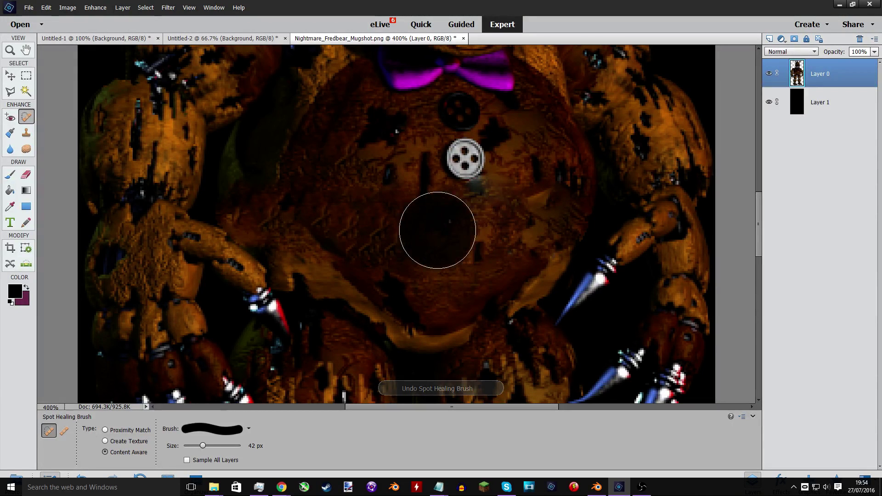
pyautogui.click(457, 238)
# Heal the dark holes on the lower belly and those to the left of the two buttons.
pyautogui.click(396, 294)
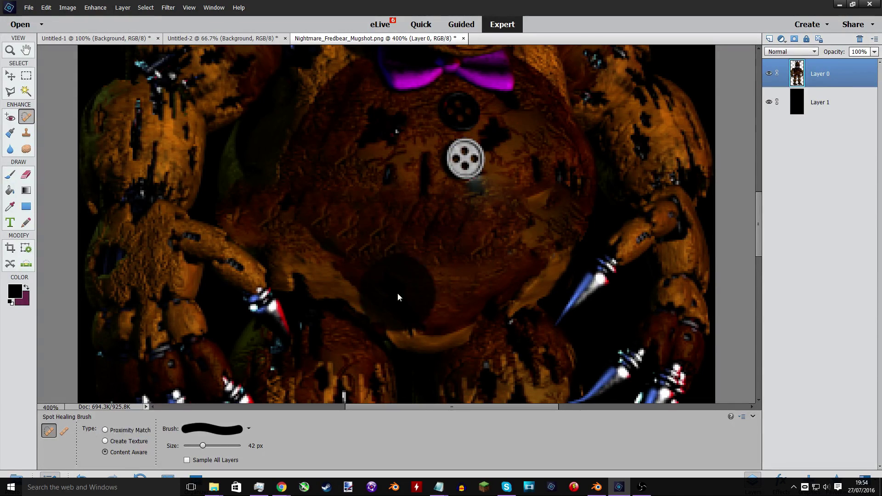
pyautogui.click(420, 308)
pyautogui.scroll(3, 410, 276)
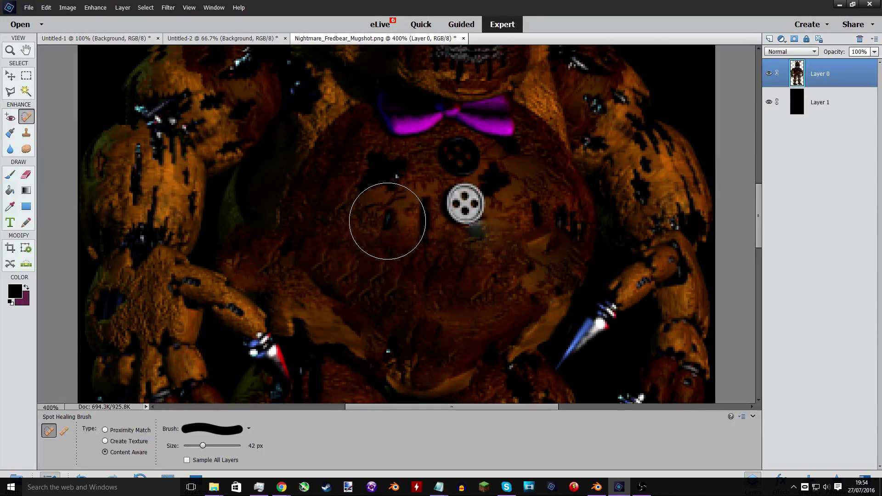
pyautogui.click(384, 184)
pyautogui.click(393, 207)
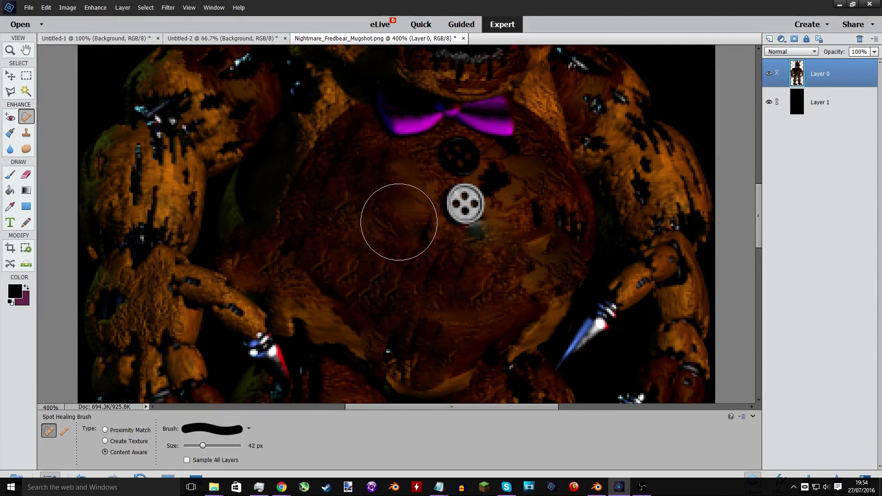
pyautogui.click(404, 231)
pyautogui.click(409, 239)
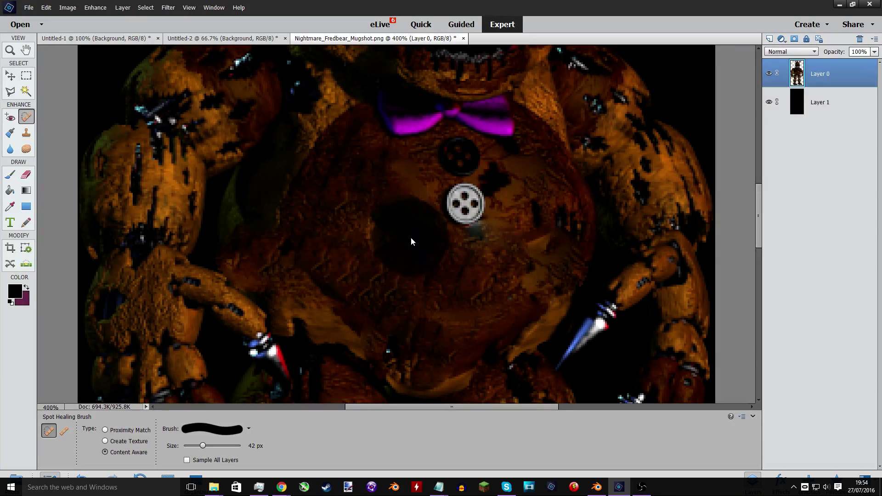
pyautogui.click(399, 241)
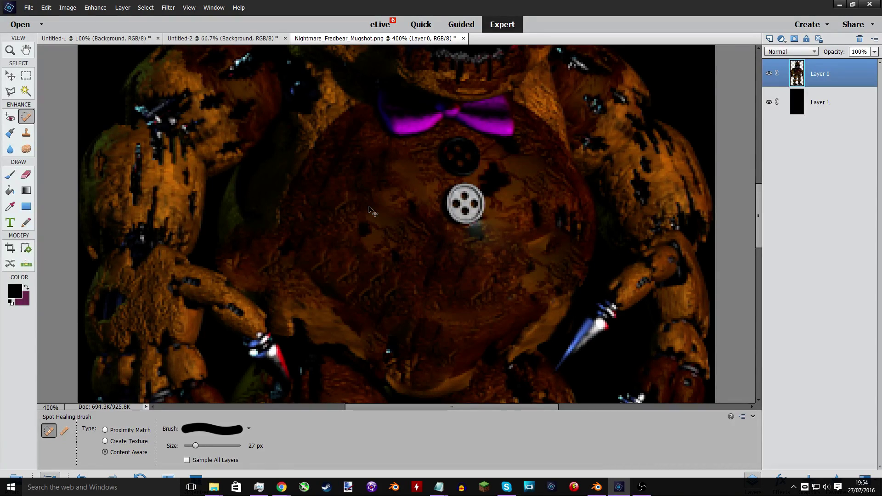
# Heal the small dark spots on the left half of the belly with a 27 px Spot Healing Brush.
pyautogui.hotkey('ctrl', '=')
pyautogui.hotkey('ctrl', '=')
pyautogui.hotkey('ctrl', '=')
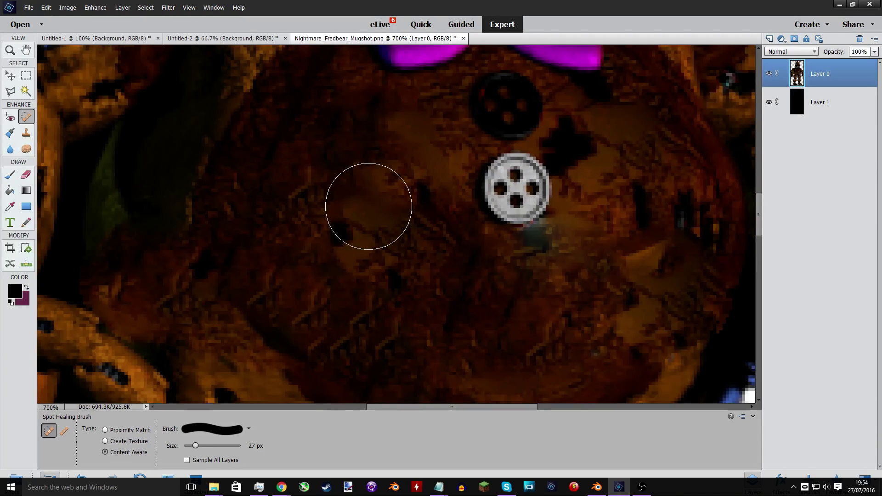
pyautogui.click(364, 223)
pyautogui.click(386, 278)
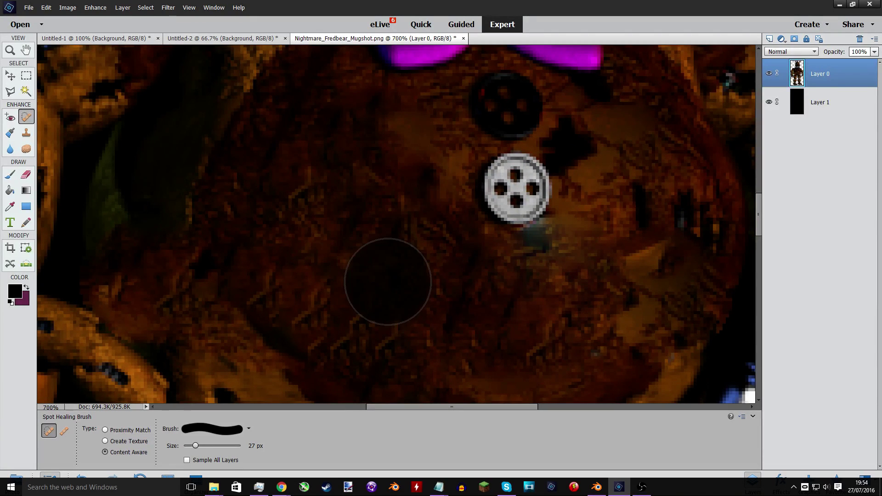
pyautogui.moveTo(427, 280)
pyautogui.mouseDown()
pyautogui.moveTo(408, 288)
pyautogui.moveTo(390, 277)
pyautogui.mouseUp()
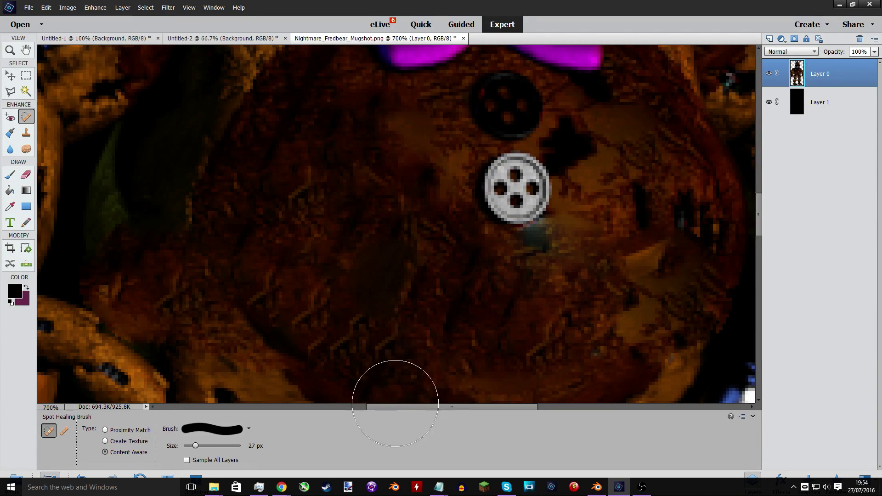
# Heal the black patches on the belly to the right of the buttons with the 27 px brush.
pyautogui.moveTo(371, 407); pyautogui.dragTo(408, 407)
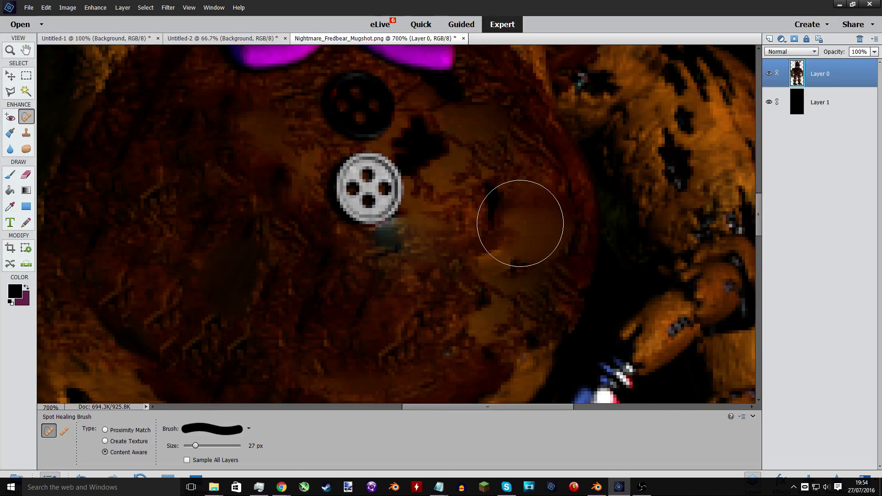
pyautogui.click(437, 134)
pyautogui.moveTo(489, 204); pyautogui.dragTo(504, 220)
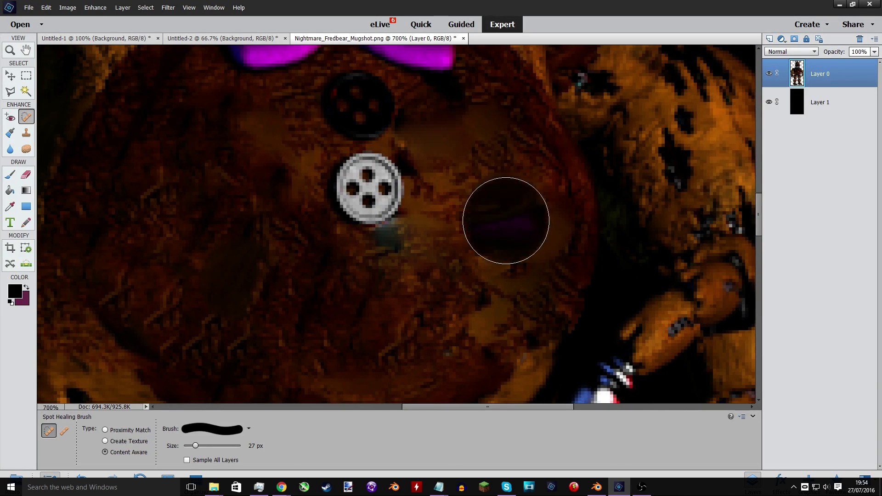
pyautogui.scroll(1, 494, 243)
pyautogui.scroll(3, 494, 241)
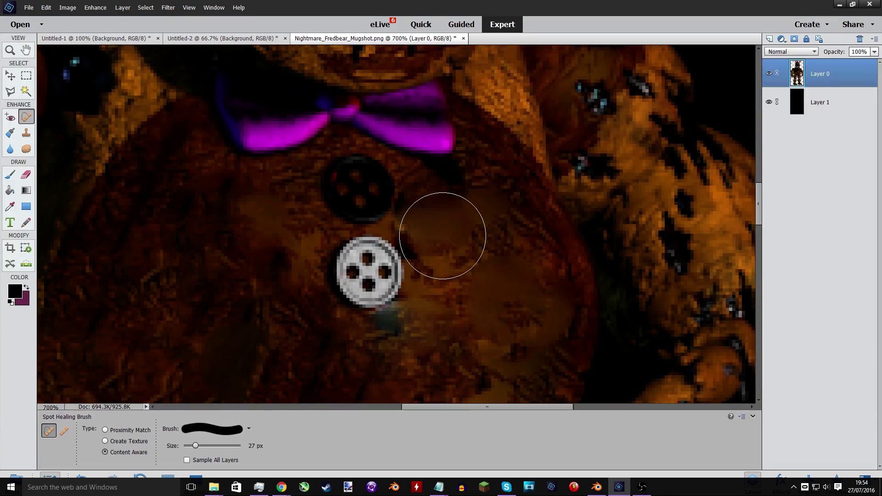
pyautogui.click(441, 239)
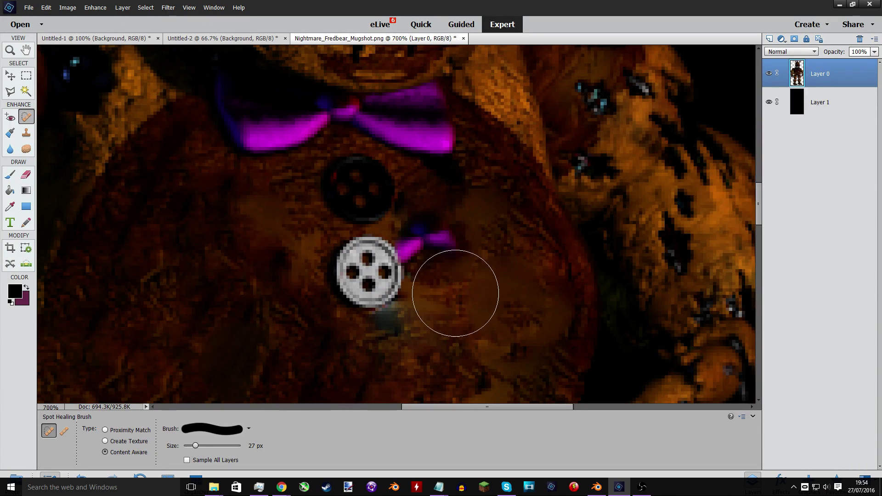
# Reduce the Spot Healing Brush to 9 px and heal the right end of the purple artefact beside the white button.
pyautogui.scroll(4, 466, 301)
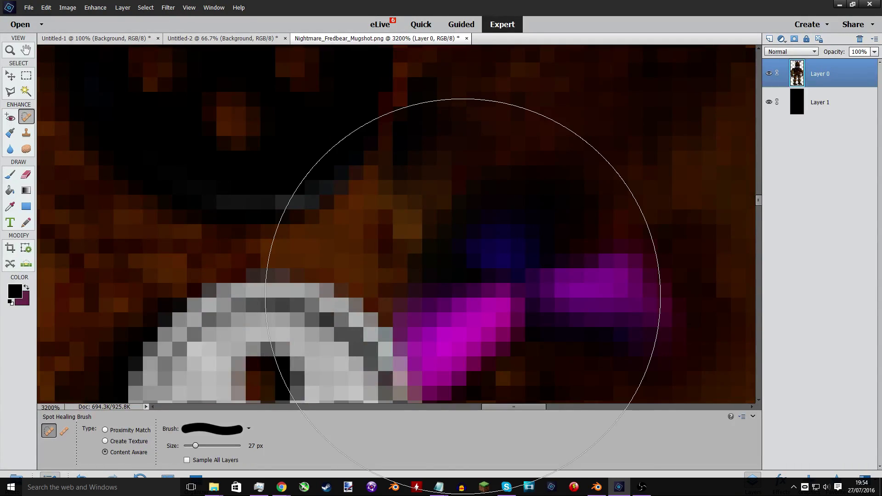
pyautogui.scroll(-1, 463, 296)
pyautogui.moveTo(195, 445); pyautogui.dragTo(188, 449)
pyautogui.moveTo(638, 252); pyautogui.dragTo(639, 257)
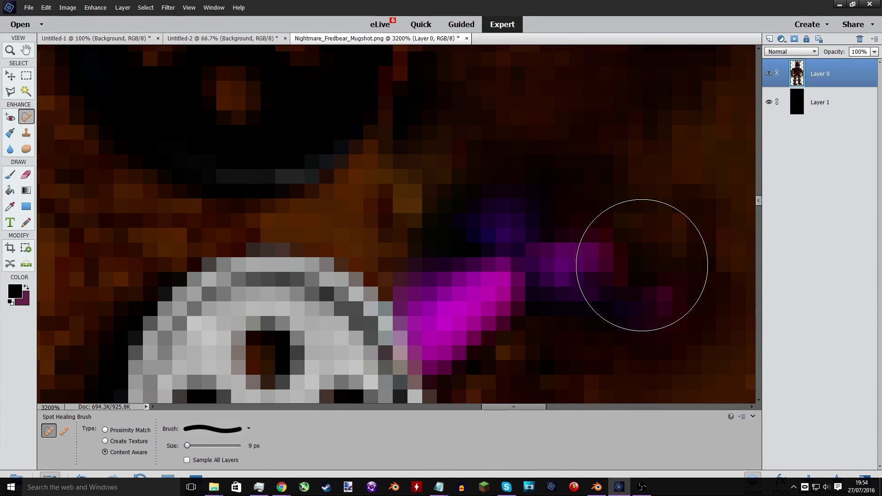
# Sample a dark brown from the fur beside the purple artefact and add a new layer above the bear's layer.
pyautogui.click(9, 208)
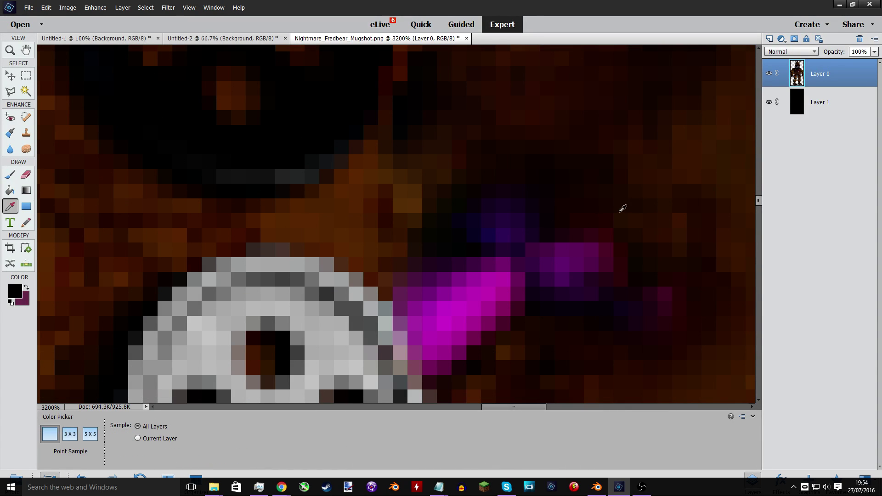
pyautogui.click(644, 197)
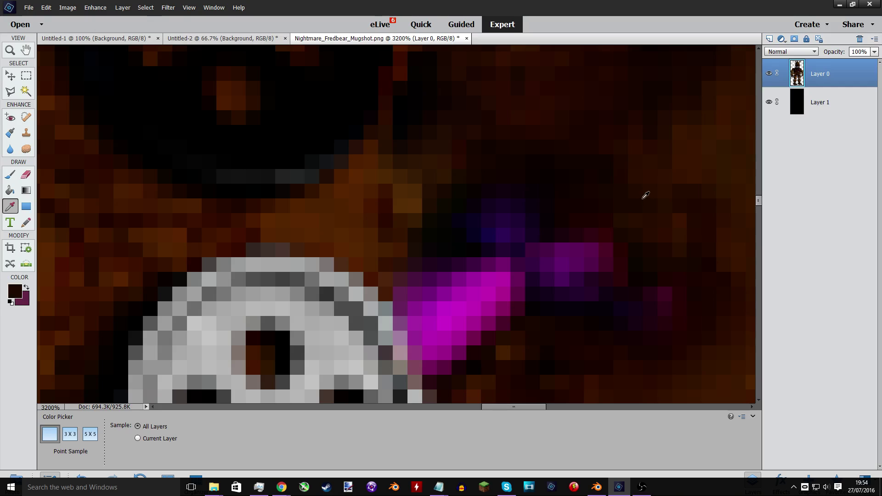
pyautogui.click(123, 7)
pyautogui.moveTo(124, 16)
pyautogui.click(69, 17)
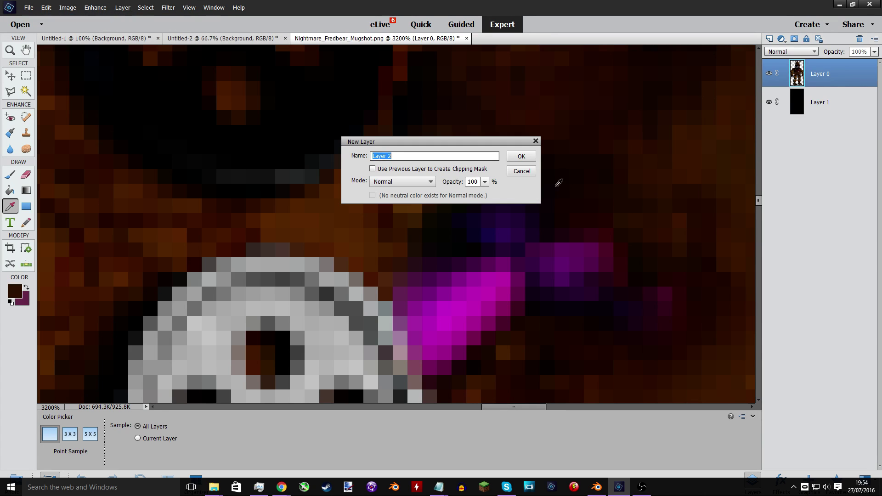
pyautogui.click(520, 156)
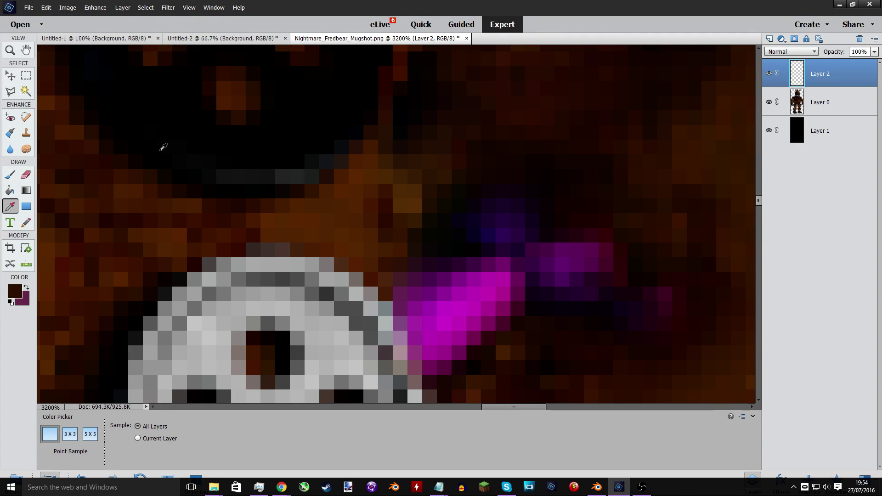
# Paint over the purple artefact beside the white button in the sampled dark brown with an 8 px Pencil on the new layer.
pyautogui.click(25, 222)
pyautogui.scroll(-1, 566, 246)
pyautogui.click(642, 275)
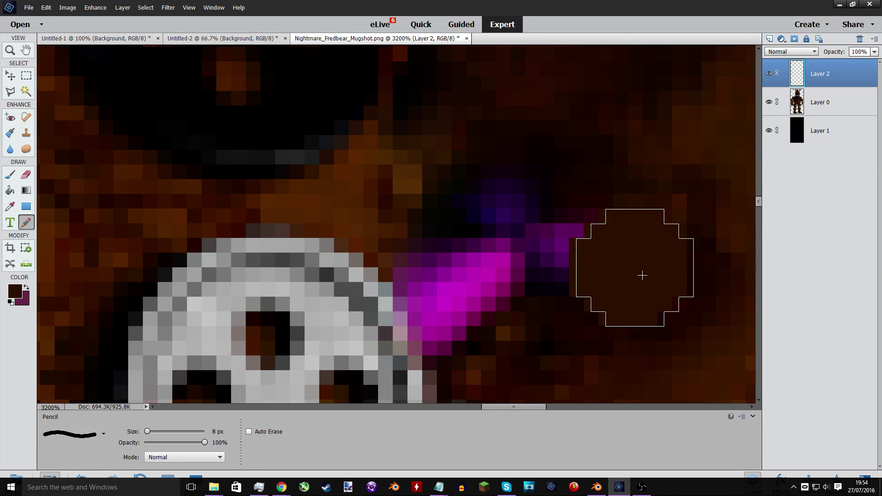
pyautogui.moveTo(642, 275)
pyautogui.mouseDown()
pyautogui.moveTo(708, 278)
pyautogui.moveTo(571, 166)
pyautogui.moveTo(490, 177)
pyautogui.moveTo(443, 229)
pyautogui.moveTo(433, 257)
pyautogui.moveTo(468, 297)
pyautogui.moveTo(477, 329)
pyautogui.moveTo(577, 256)
pyautogui.mouseUp()
pyautogui.hotkey('ctrl', '-')
pyautogui.hotkey('ctrl', '-')
pyautogui.hotkey('ctrl', '-')
pyautogui.hotkey('ctrl', '-')
pyautogui.hotkey('ctrl', '-')
pyautogui.hotkey('ctrl', '-')
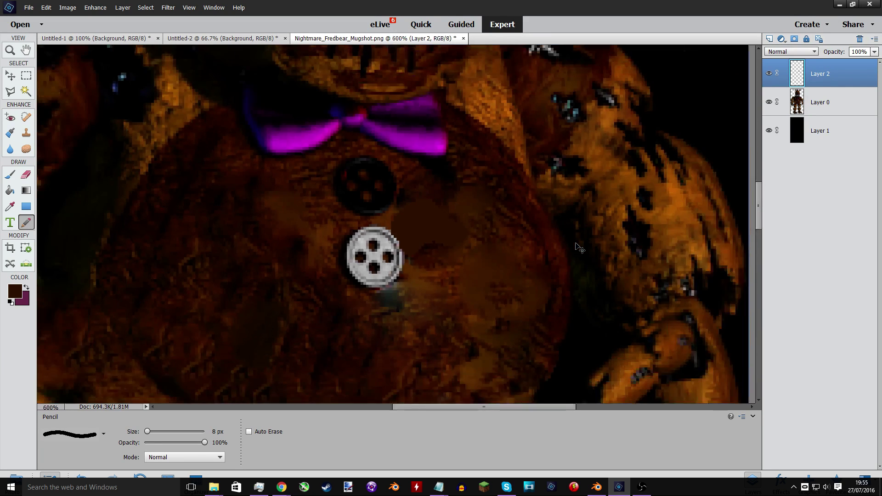
# Set the blend mode of the brown paint layer above the bear to Color.
pyautogui.hotkey('ctrl', '-')
pyautogui.hotkey('ctrl', '-')
pyautogui.hotkey('ctrl', '-')
pyautogui.hotkey('ctrl', '-')
pyautogui.hotkey('ctrl', '+')
pyautogui.hotkey('ctrl', '+')
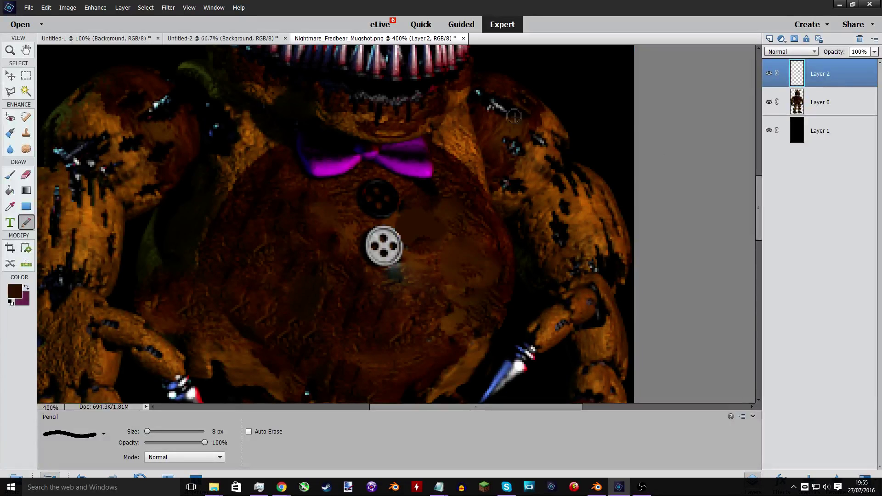
pyautogui.click(26, 117)
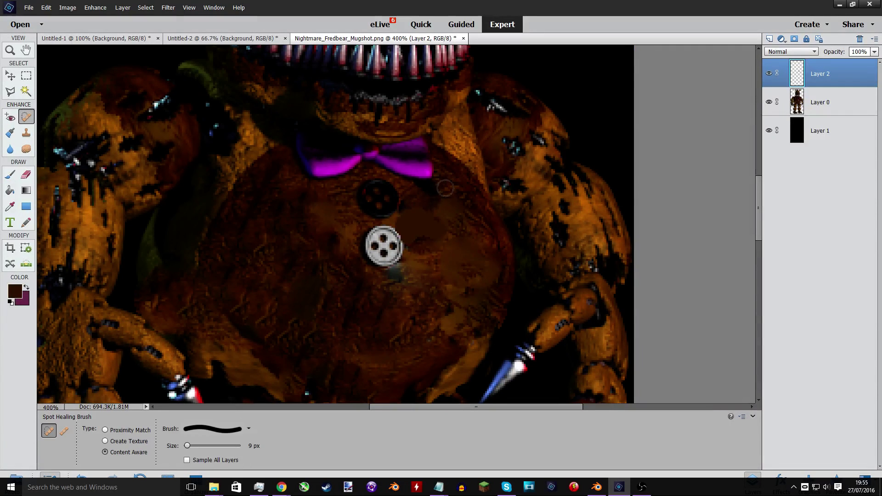
pyautogui.hotkey('ctrl', '=')
pyautogui.hotkey('ctrl', '=')
pyautogui.hotkey('ctrl', '=')
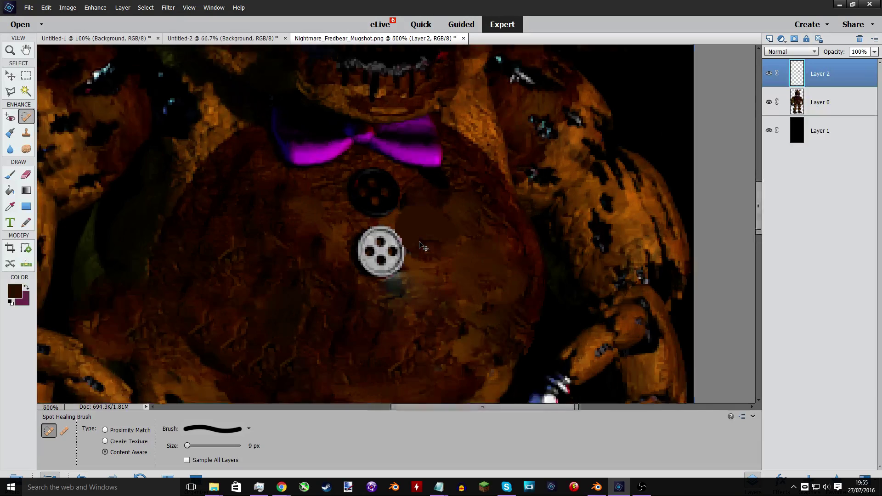
pyautogui.hotkey('ctrl', '=')
pyautogui.hotkey('ctrl', '=')
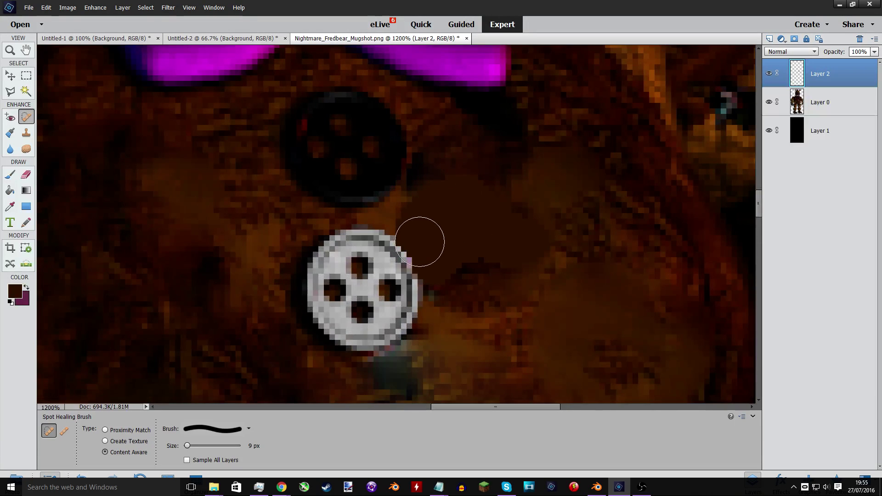
pyautogui.click(784, 50)
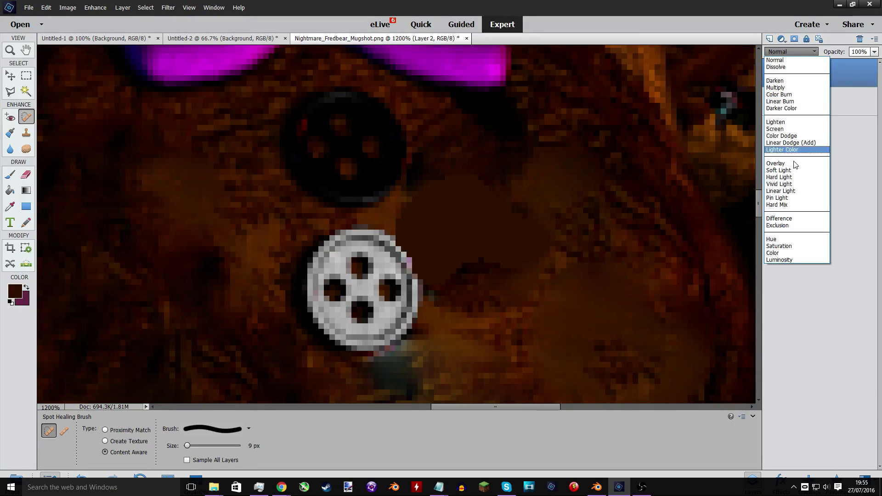
pyautogui.click(792, 251)
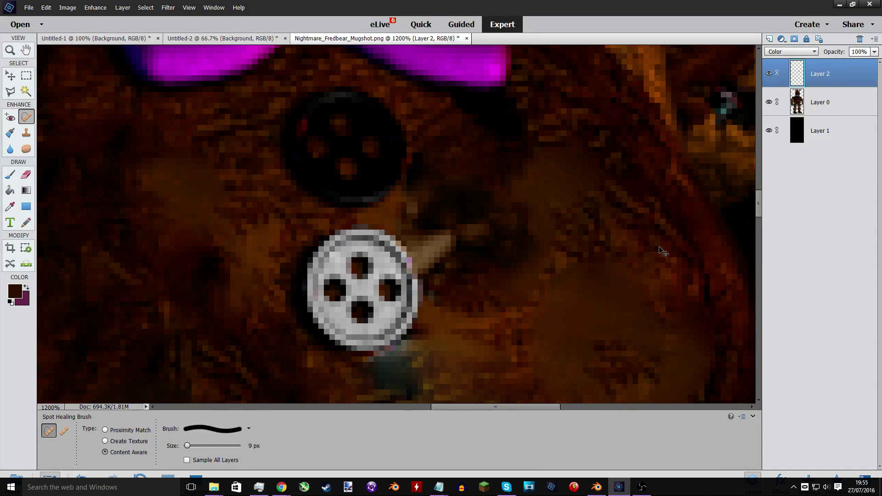
# Examine the belly retouching against the whole bear at several magnifications.
pyautogui.hotkey('ctrl', '-')
pyautogui.hotkey('ctrl', '-')
pyautogui.hotkey('ctrl', '-')
pyautogui.hotkey('ctrl', '-')
pyautogui.hotkey('ctrl', '-')
pyautogui.hotkey('ctrl', '-')
pyautogui.hotkey('ctrl', '-')
pyautogui.hotkey('ctrl', '-')
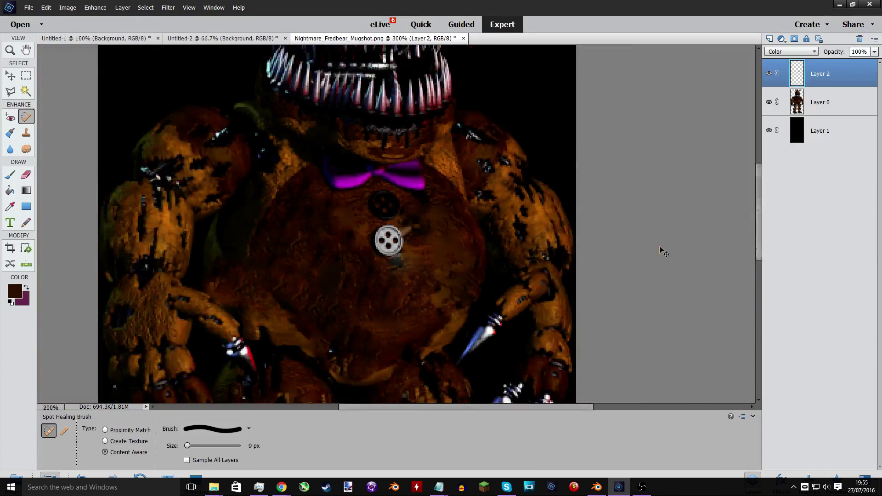
pyautogui.hotkey('ctrl', '+')
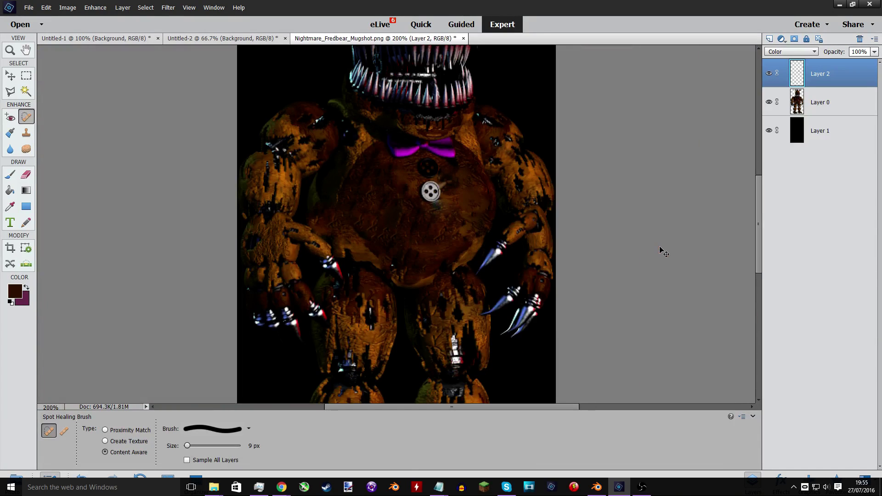
pyautogui.hotkey('ctrl', '-')
pyautogui.hotkey('ctrl', '-')
pyautogui.hotkey('ctrl', '+')
pyautogui.hotkey('ctrl', '+')
pyautogui.hotkey('ctrl', '+')
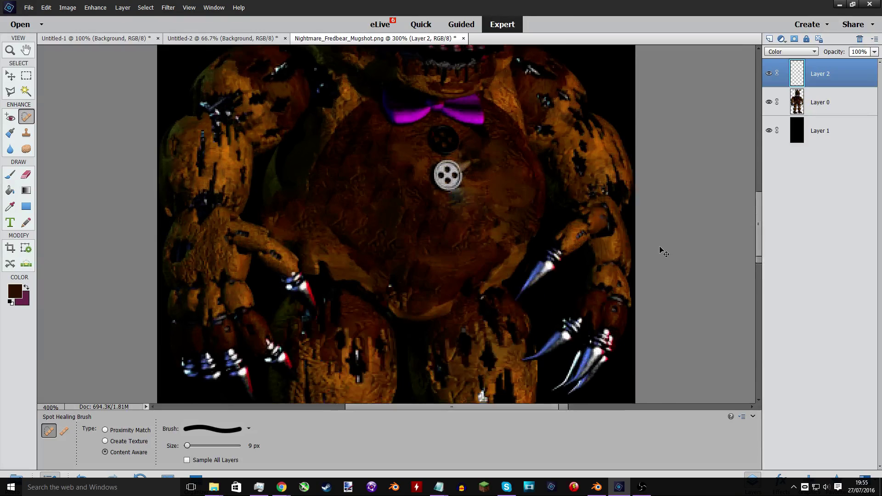
# Make the bear's layer active for healing the belly to the right of the white button.
pyautogui.hotkey('ctrl', '+')
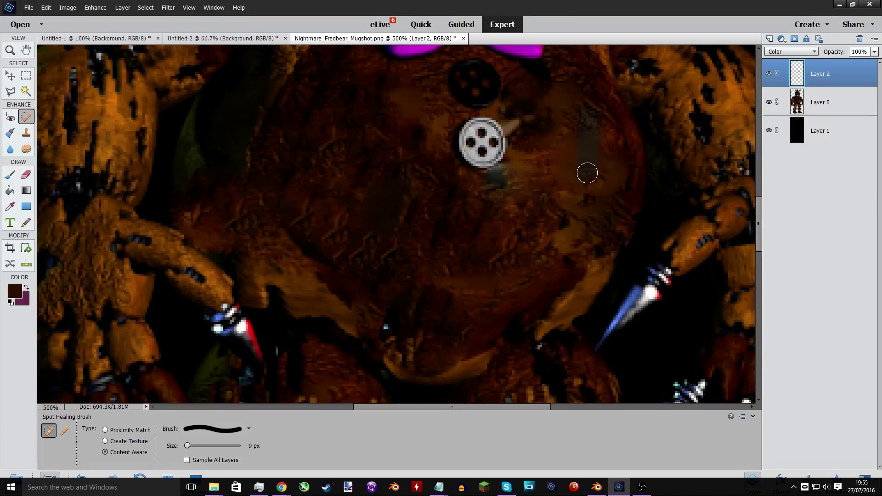
pyautogui.moveTo(579, 147); pyautogui.dragTo(574, 190)
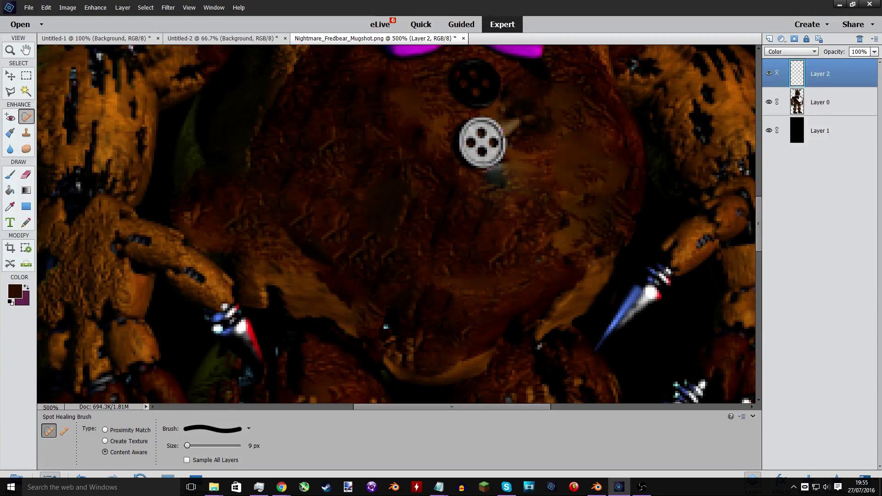
pyautogui.click(799, 97)
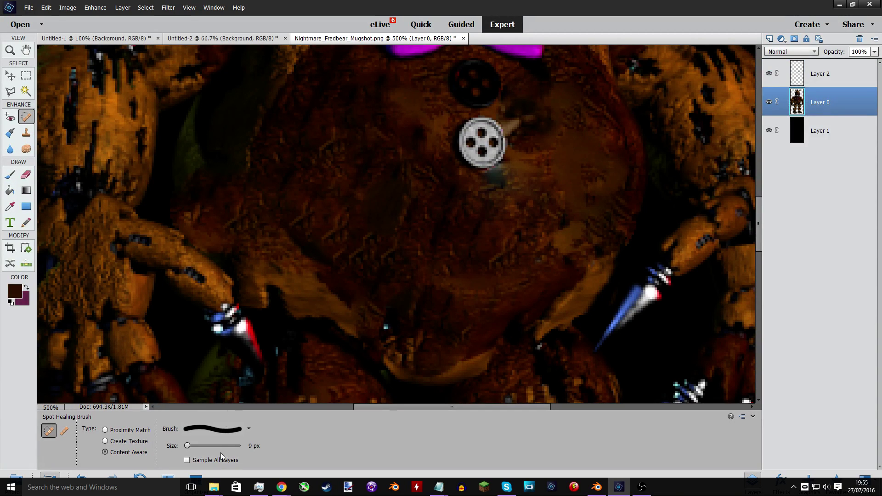
# Try to heal the belly to the right of the white button with a 69 px Spot Healing Brush.
pyautogui.moveTo(187, 445)
pyautogui.mouseDown()
pyautogui.moveTo(225, 445)
pyautogui.moveTo(210, 452)
pyautogui.mouseUp()
pyautogui.click(588, 177)
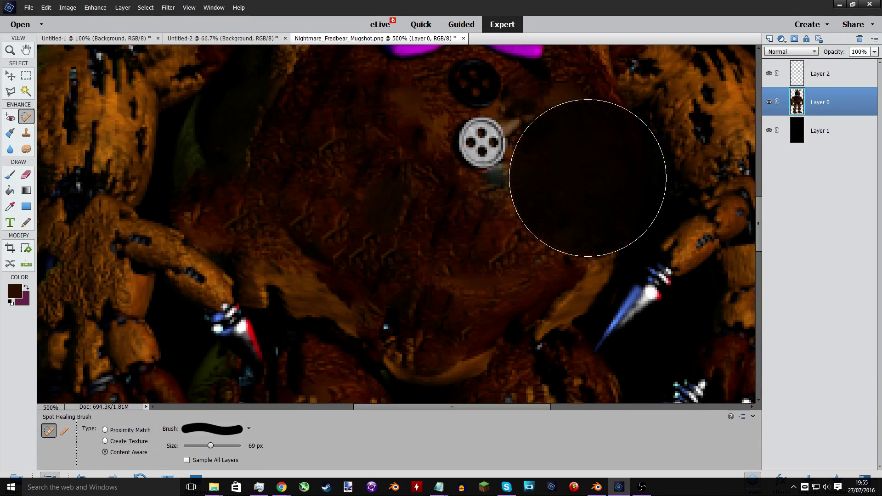
pyautogui.hotkey('ctrl', 'z')
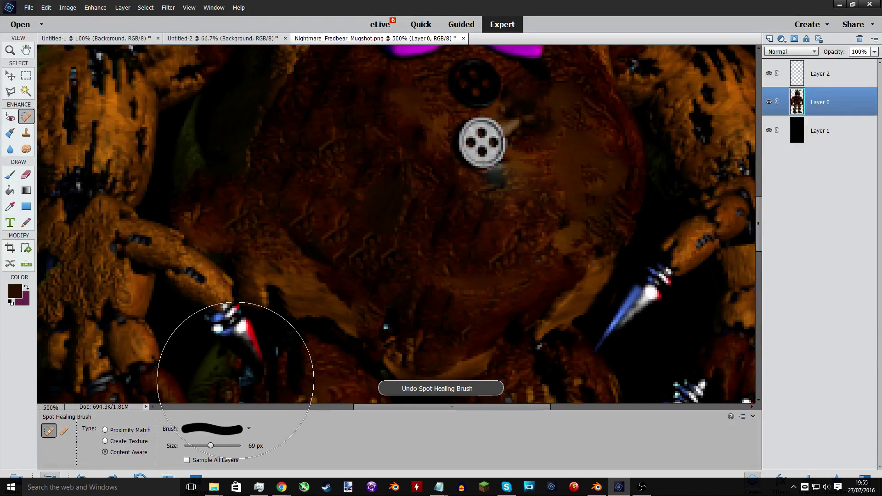
# Heal the blurry fur to the right of the white button with a 44 px Spot Healing Brush set to Proximity Match.
pyautogui.click(129, 431)
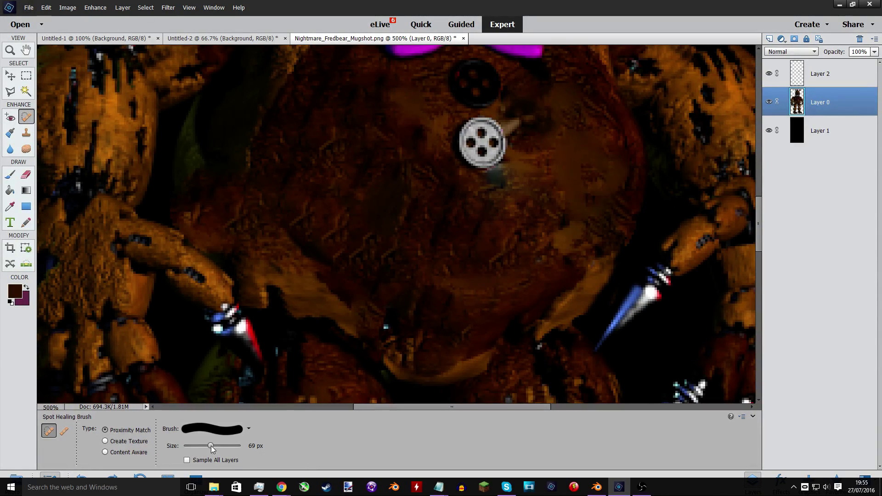
pyautogui.click(579, 173)
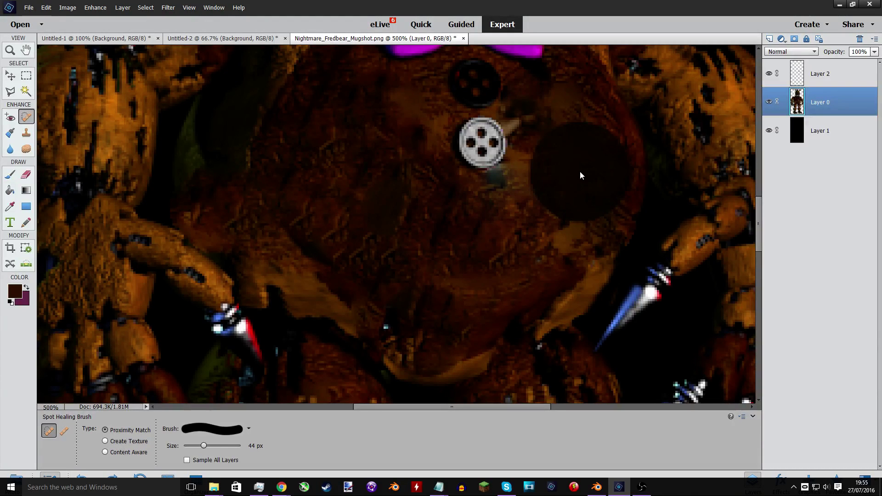
pyautogui.click(582, 164)
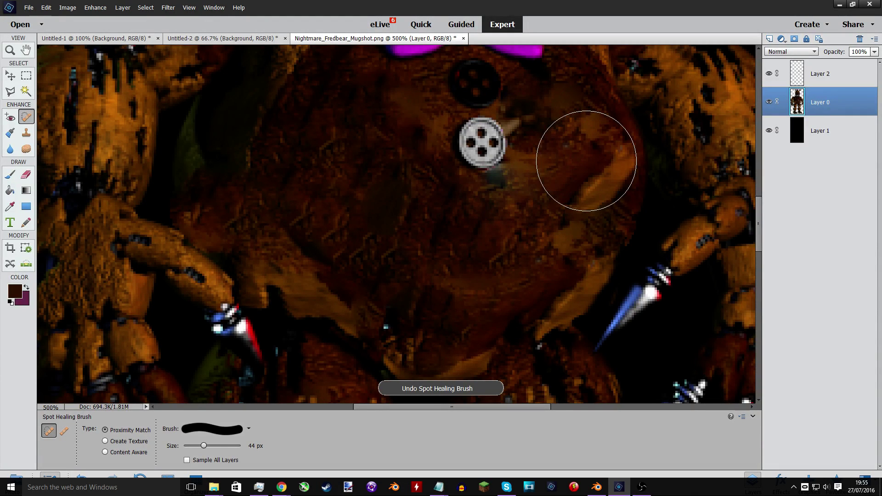
pyautogui.click(572, 196)
pyautogui.click(564, 245)
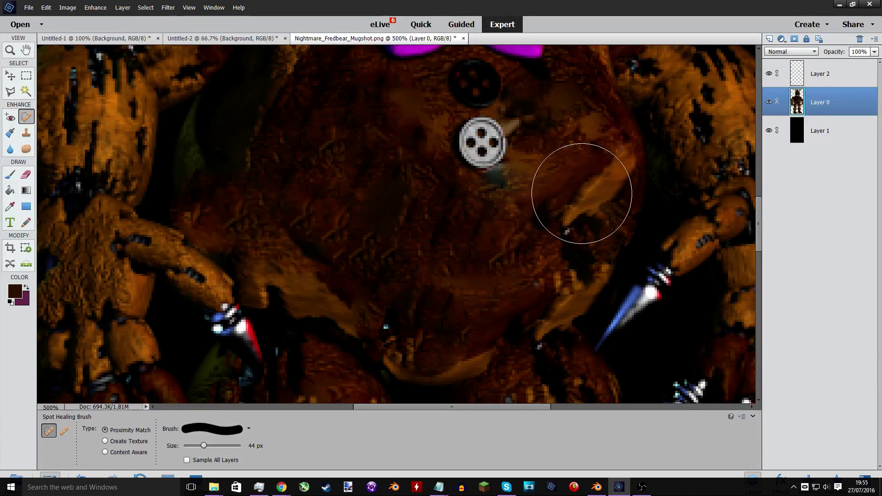
pyautogui.click(580, 192)
pyautogui.click(587, 172)
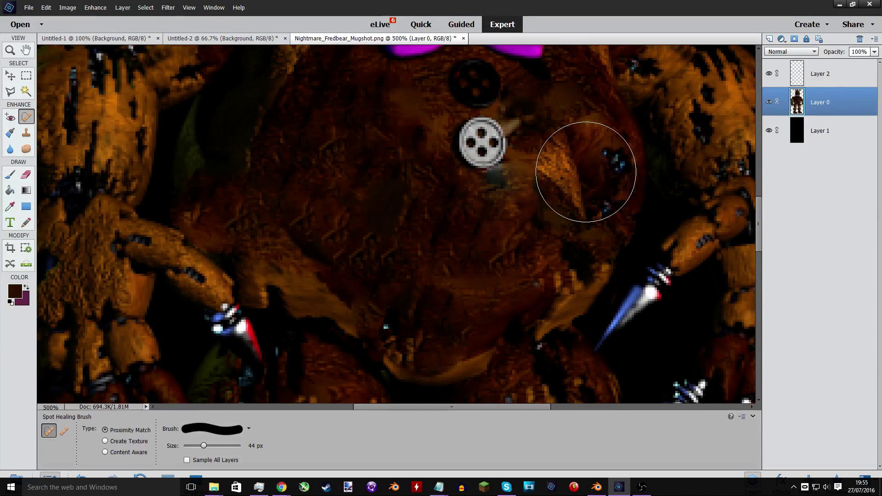
# Undo the recent belly healing and redo it to compare the result on the whole bear.
pyautogui.hotkey('ctrl', '-')
pyautogui.hotkey('ctrl', '-')
pyautogui.hotkey('ctrl', '-')
pyautogui.hotkey('ctrl', '-')
pyautogui.hotkey('ctrl', '-')
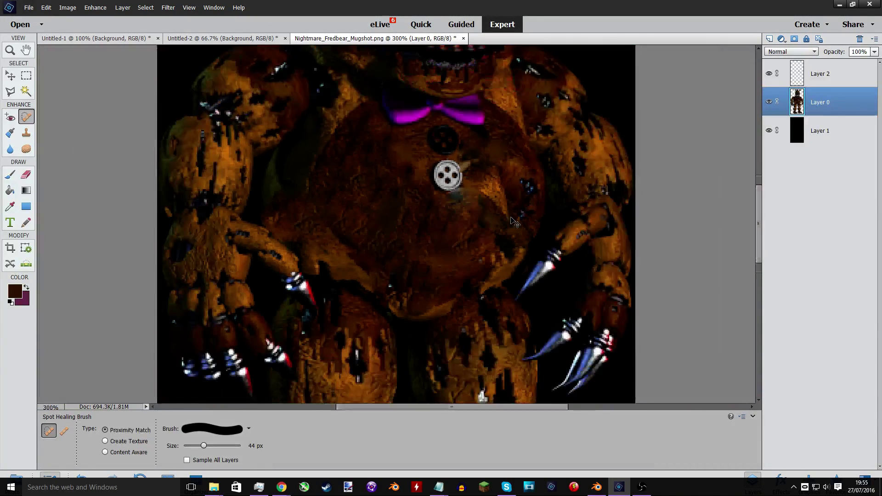
pyautogui.hotkey('ctrl', 'z')
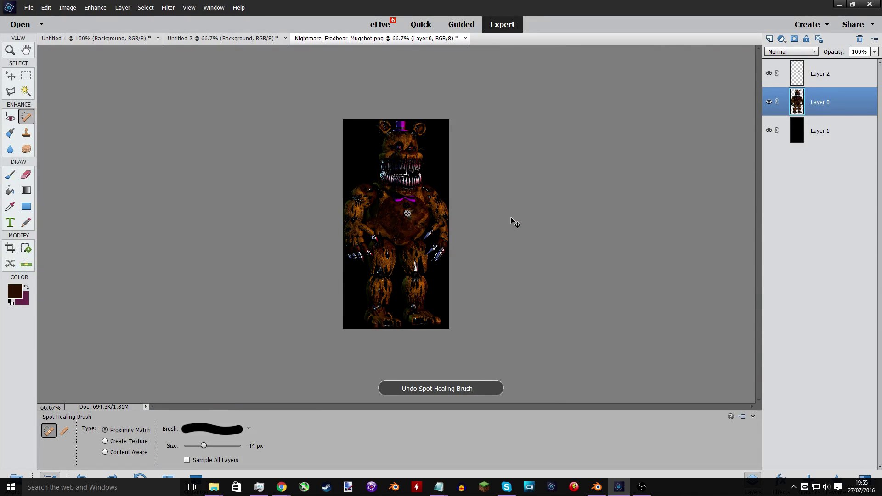
pyautogui.hotkey('alt', ']')
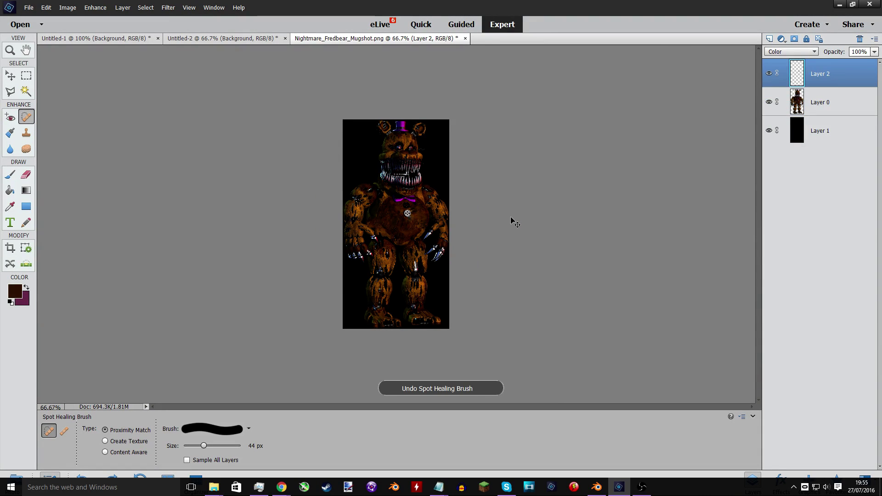
pyautogui.hotkey('ctrl', 'y')
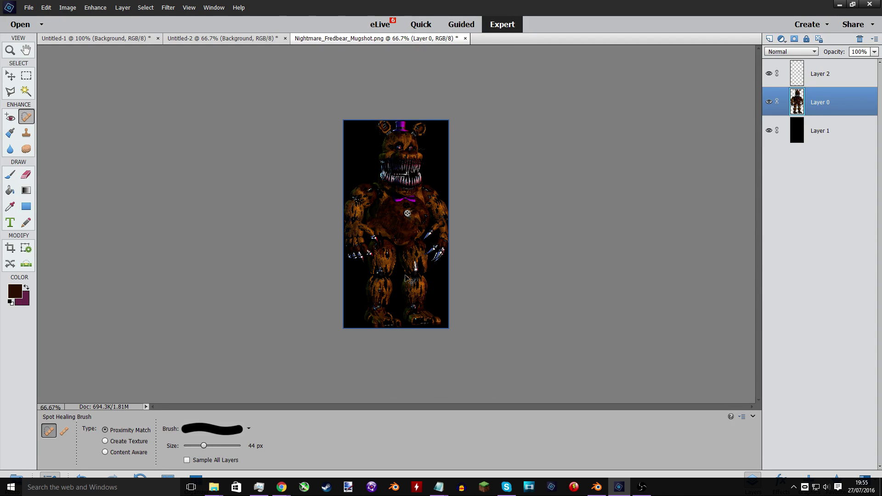
pyautogui.hotkey('ctrl', '=')
pyautogui.hotkey('ctrl', '=')
pyautogui.hotkey('ctrl', '=')
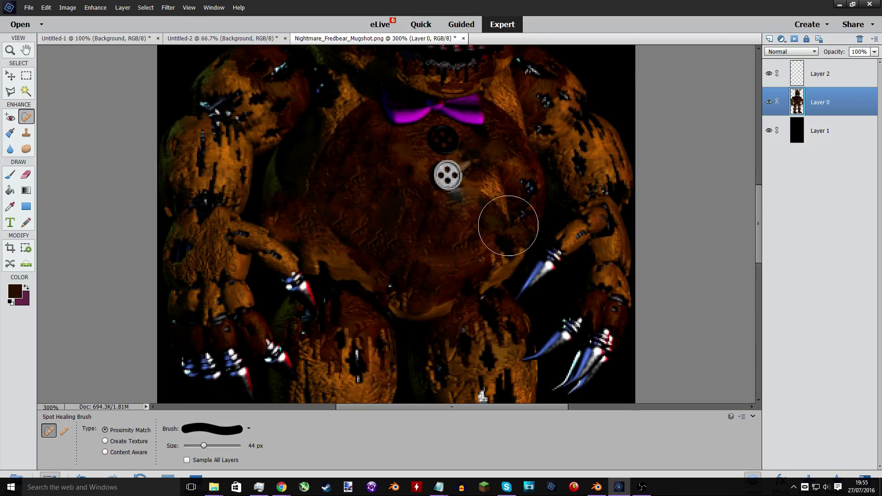
# Heal the black patches at the top of the right-hand thigh with the 44 px brush and undo the last stroke.
pyautogui.scroll(-2, 380, 366)
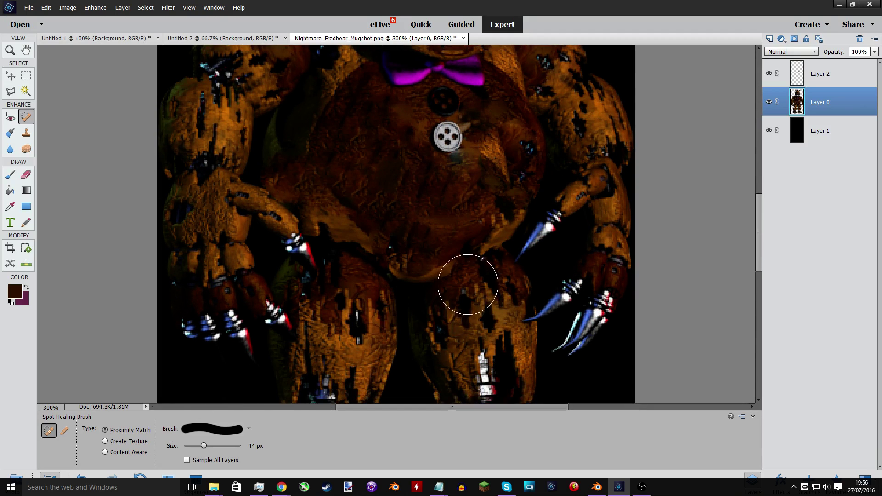
pyautogui.click(482, 285)
pyautogui.click(495, 293)
pyautogui.click(494, 286)
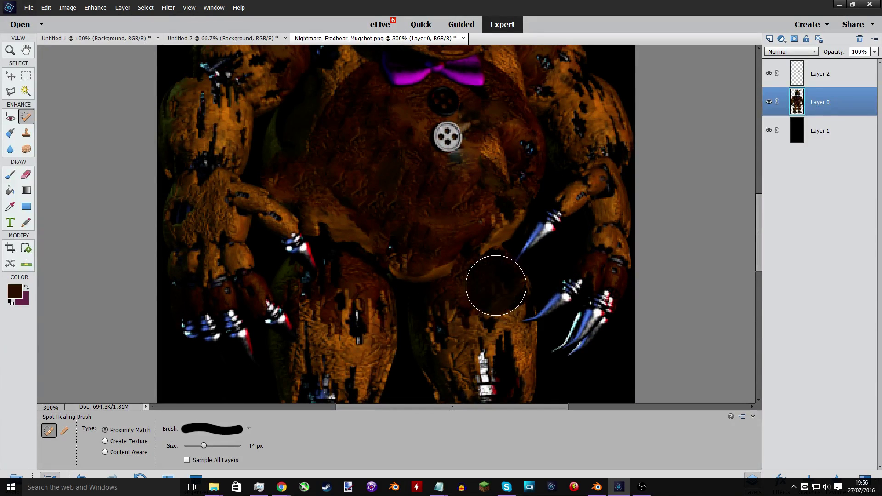
pyautogui.hotkey('ctrl', 'z')
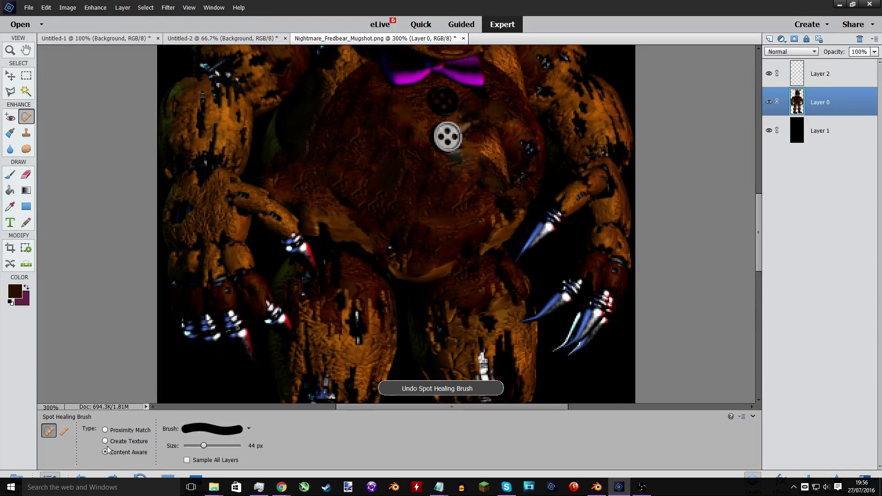
# Heal the holes and exposed metal on the left-hand thigh and knee with the 44 px brush set to Content Aware.
pyautogui.click(351, 319)
pyautogui.scroll(-1, 339, 336)
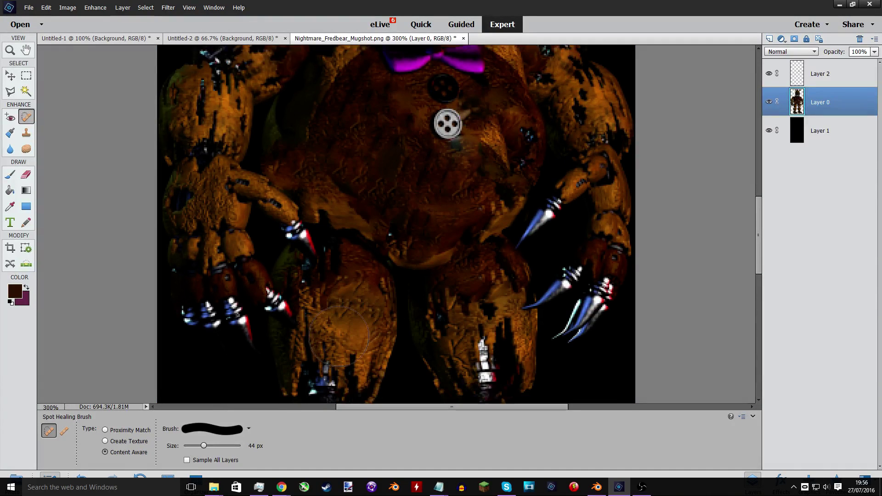
pyautogui.scroll(-6, 339, 337)
pyautogui.moveTo(351, 262); pyautogui.dragTo(335, 324)
pyautogui.moveTo(322, 245); pyautogui.dragTo(322, 238)
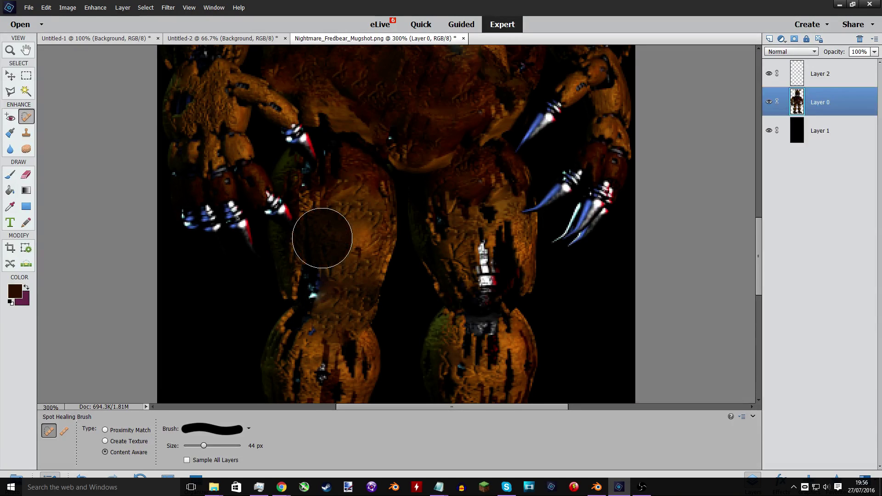
pyautogui.moveTo(312, 306); pyautogui.dragTo(311, 305)
pyautogui.scroll(-2, 311, 305)
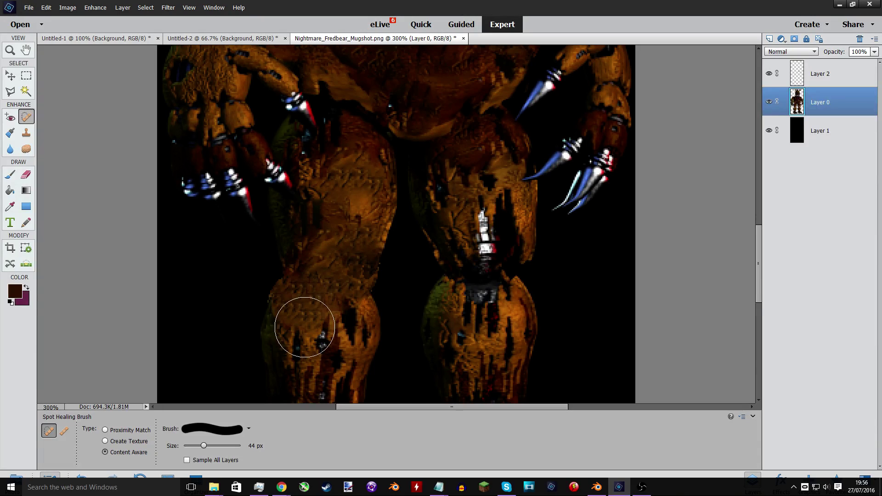
# Undo the last healing stroke below the left-hand knee and heal the holes and metal along the shin to the ankle.
pyautogui.scroll(-2, 305, 325)
pyautogui.hotkey('ctrl', 'z')
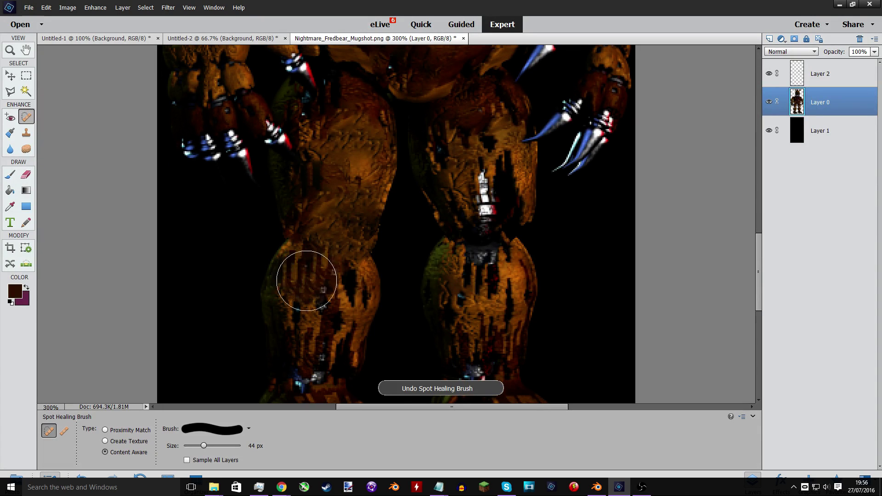
pyautogui.scroll(-2, 320, 303)
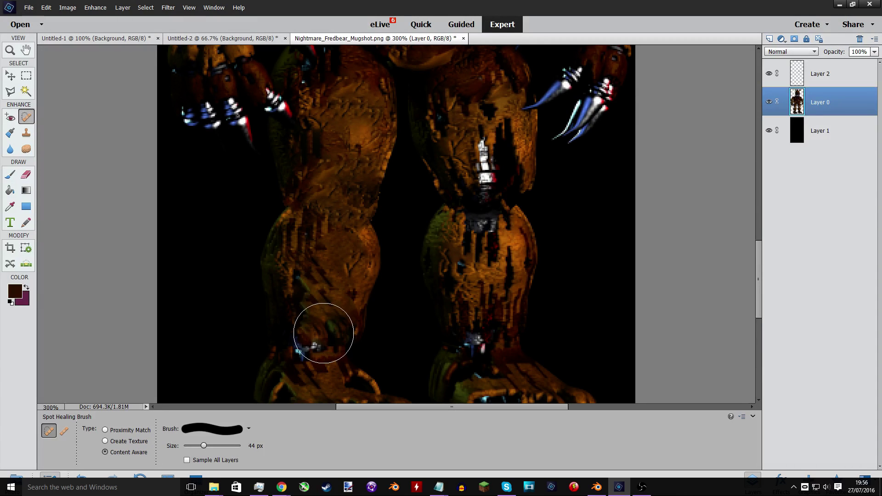
pyautogui.moveTo(309, 256); pyautogui.dragTo(314, 245)
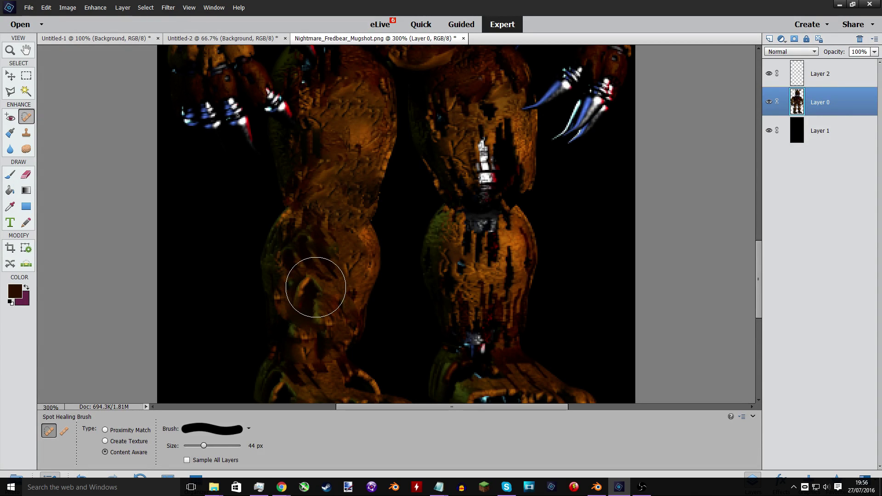
# Heal the exposed metal and black patches on the right-hand thigh and upper knee with the 44 px brush.
pyautogui.scroll(-3, 316, 287)
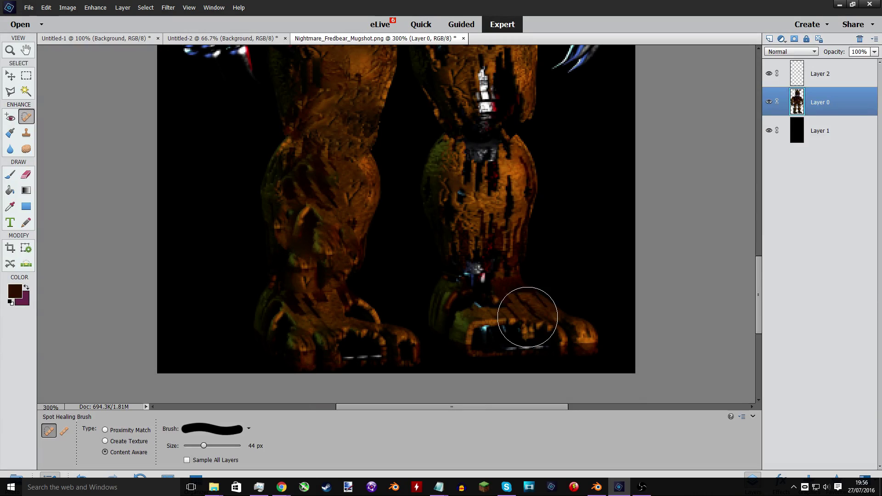
pyautogui.moveTo(485, 176); pyautogui.dragTo(485, 116)
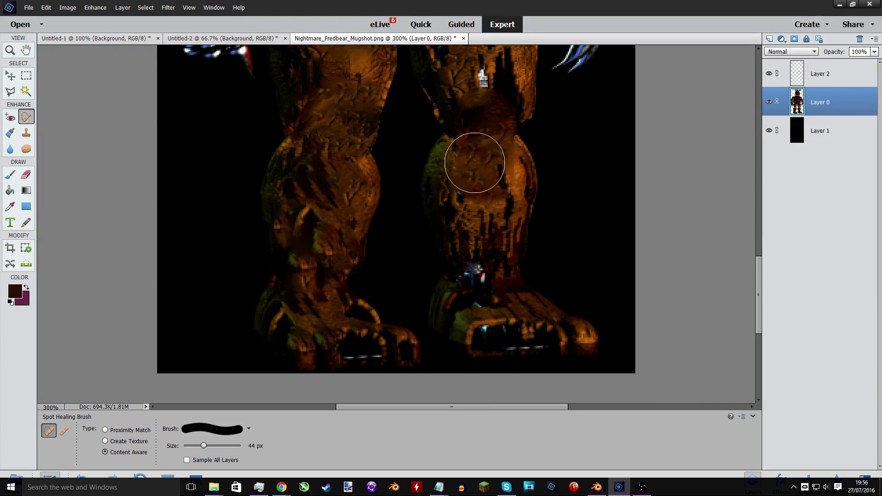
pyautogui.scroll(3, 474, 162)
pyautogui.moveTo(483, 167)
pyautogui.mouseDown()
pyautogui.moveTo(494, 129)
pyautogui.moveTo(488, 167)
pyautogui.mouseUp()
pyautogui.click(461, 163)
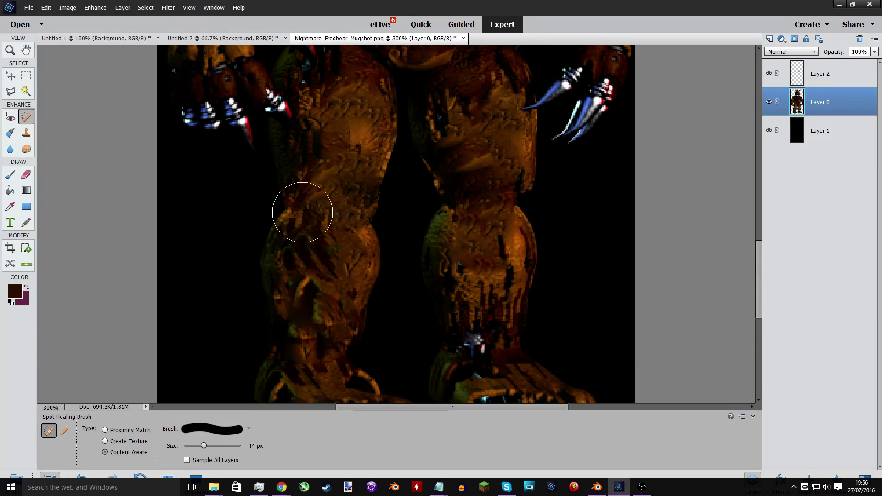
pyautogui.scroll(-3, 315, 299)
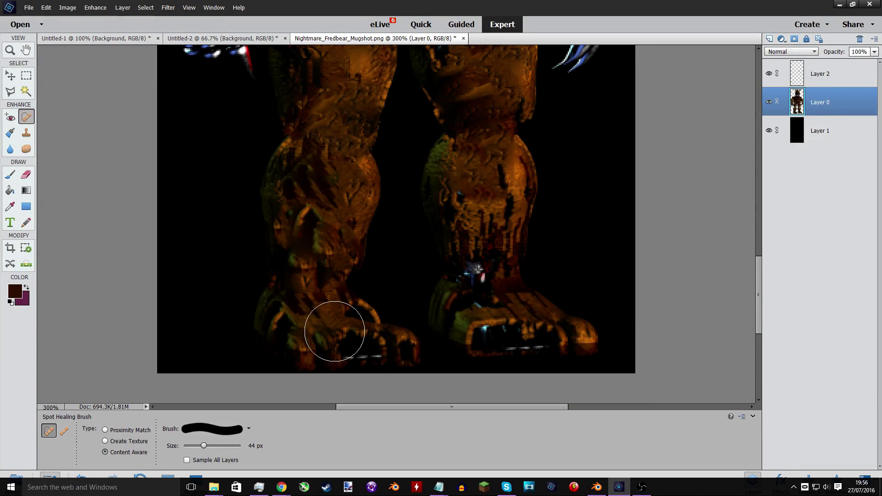
# Reduce the Spot Healing Brush to 17 px and heal the dark openings on the left-hand shin, ankle, foot and toes.
pyautogui.scroll(2, 341, 336)
pyautogui.scroll(-3, 299, 232)
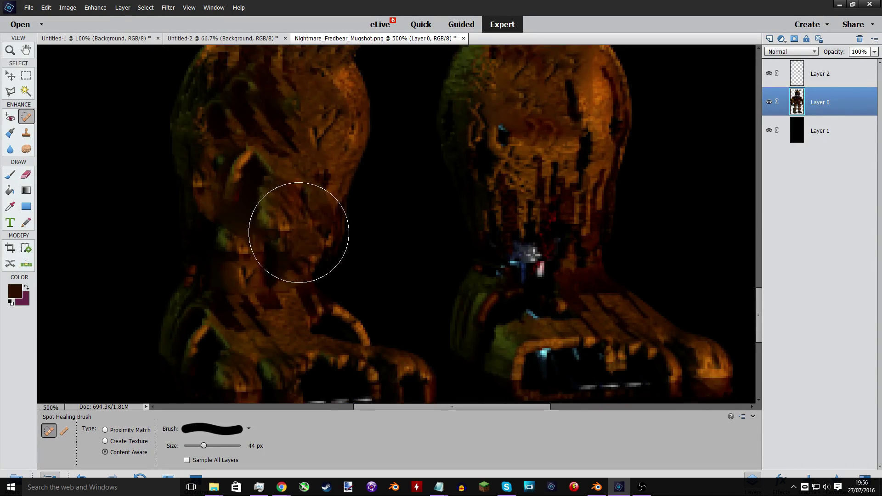
pyautogui.click(276, 154)
pyautogui.click(251, 149)
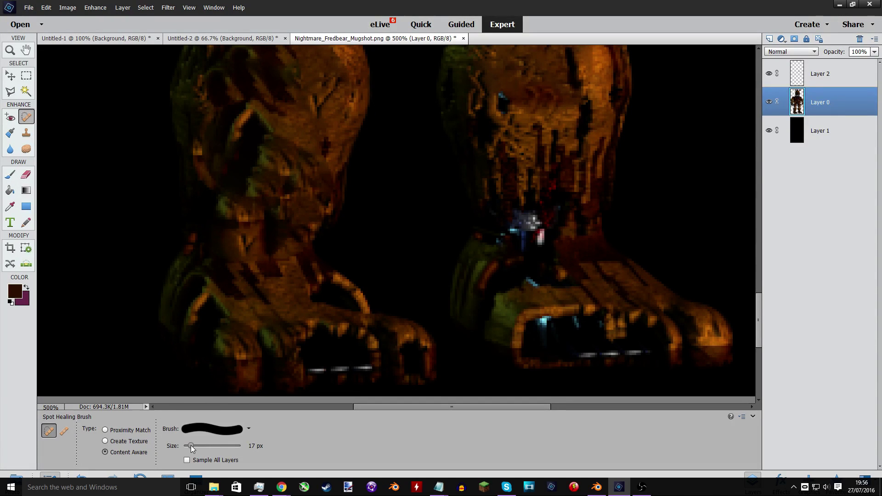
pyautogui.moveTo(235, 114)
pyautogui.mouseDown()
pyautogui.moveTo(256, 158)
pyautogui.moveTo(264, 132)
pyautogui.moveTo(244, 149)
pyautogui.moveTo(241, 216)
pyautogui.moveTo(231, 147)
pyautogui.moveTo(232, 192)
pyautogui.moveTo(259, 227)
pyautogui.moveTo(265, 267)
pyautogui.moveTo(275, 286)
pyautogui.moveTo(323, 296)
pyautogui.moveTo(341, 312)
pyautogui.moveTo(339, 298)
pyautogui.moveTo(351, 315)
pyautogui.mouseUp()
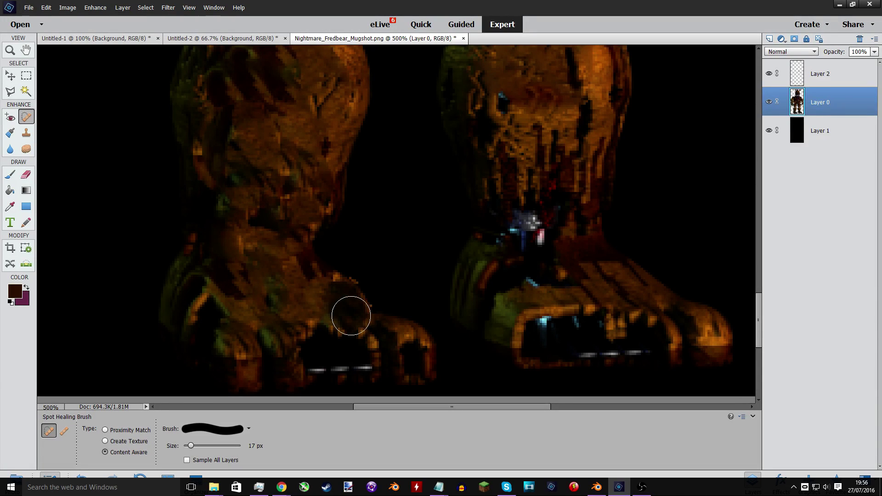
pyautogui.moveTo(259, 230)
pyautogui.mouseDown()
pyautogui.moveTo(262, 204)
pyautogui.moveTo(270, 228)
pyautogui.mouseUp()
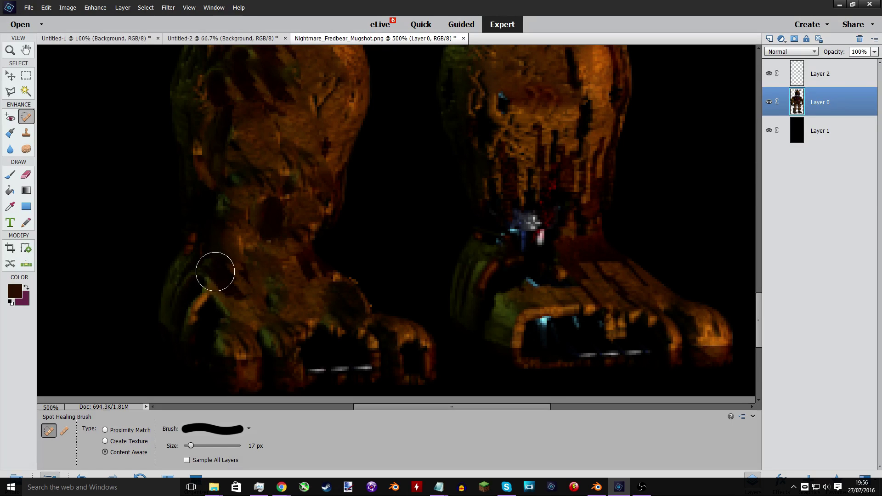
pyautogui.moveTo(215, 271)
pyautogui.mouseDown()
pyautogui.moveTo(191, 309)
pyautogui.moveTo(245, 327)
pyautogui.moveTo(276, 362)
pyautogui.moveTo(404, 349)
pyautogui.moveTo(427, 363)
pyautogui.mouseUp()
pyautogui.scroll(-5, 499, 335)
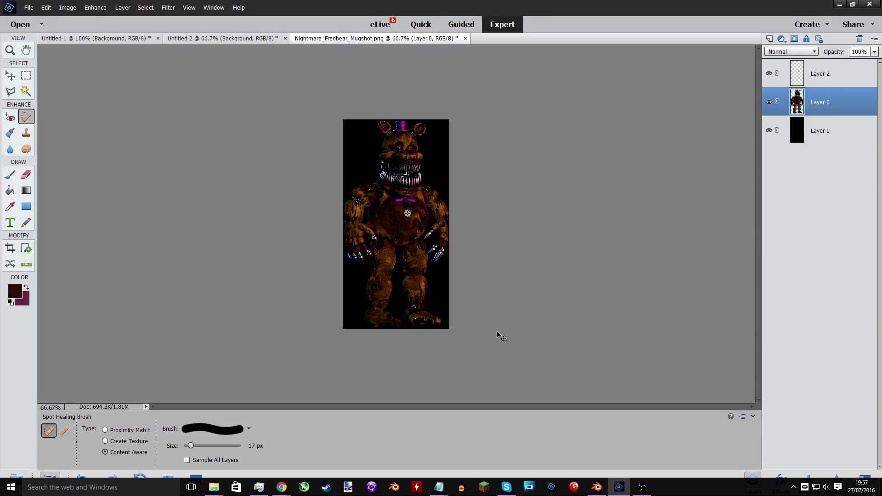
# Heal the black streaks and exposed metal from the right-hand knee down to the ankle with the 17 px brush.
pyautogui.scroll(4, 498, 334)
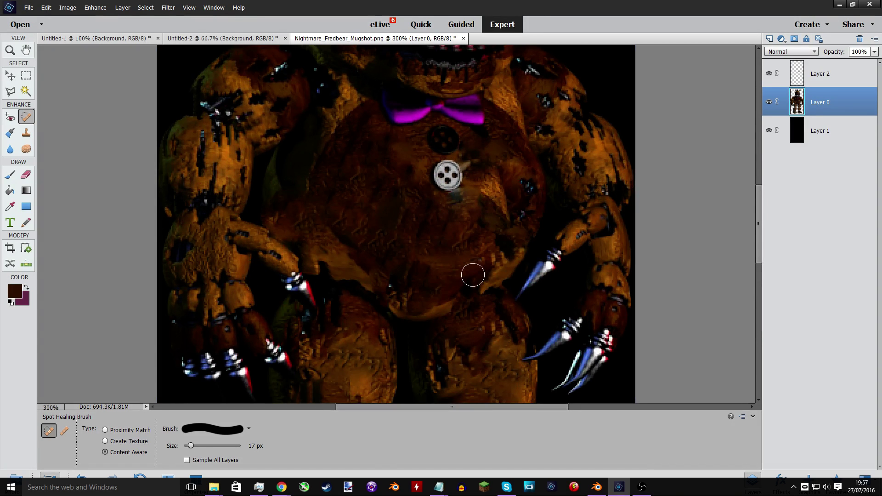
pyautogui.scroll(-3, 473, 275)
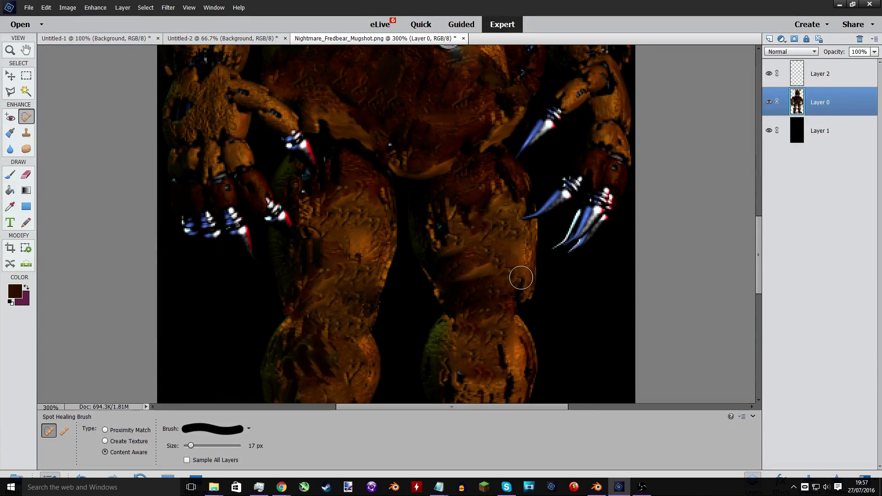
pyautogui.moveTo(520, 277); pyautogui.dragTo(510, 311)
pyautogui.scroll(-3, 506, 310)
pyautogui.moveTo(502, 262)
pyautogui.mouseDown()
pyautogui.moveTo(505, 338)
pyautogui.moveTo(468, 289)
pyautogui.moveTo(461, 311)
pyautogui.mouseUp()
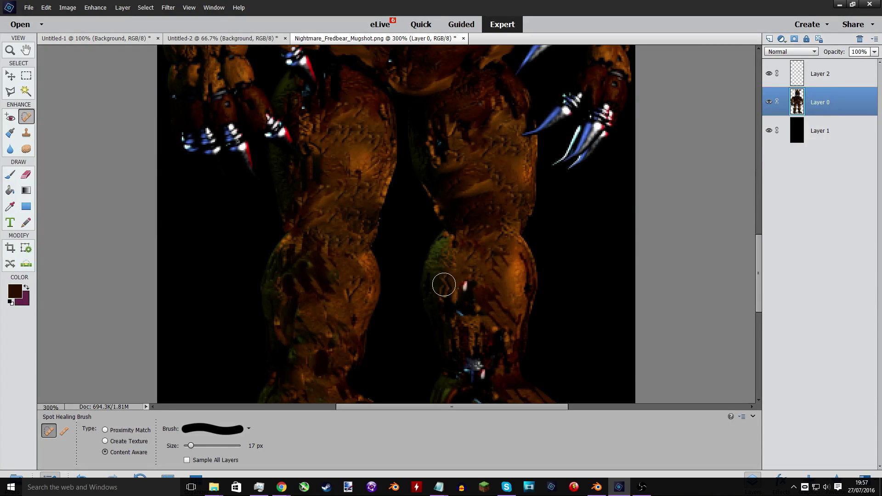
pyautogui.moveTo(472, 281)
pyautogui.mouseDown()
pyautogui.moveTo(471, 304)
pyautogui.moveTo(466, 276)
pyautogui.moveTo(463, 334)
pyautogui.moveTo(478, 311)
pyautogui.moveTo(479, 277)
pyautogui.moveTo(479, 328)
pyautogui.mouseUp()
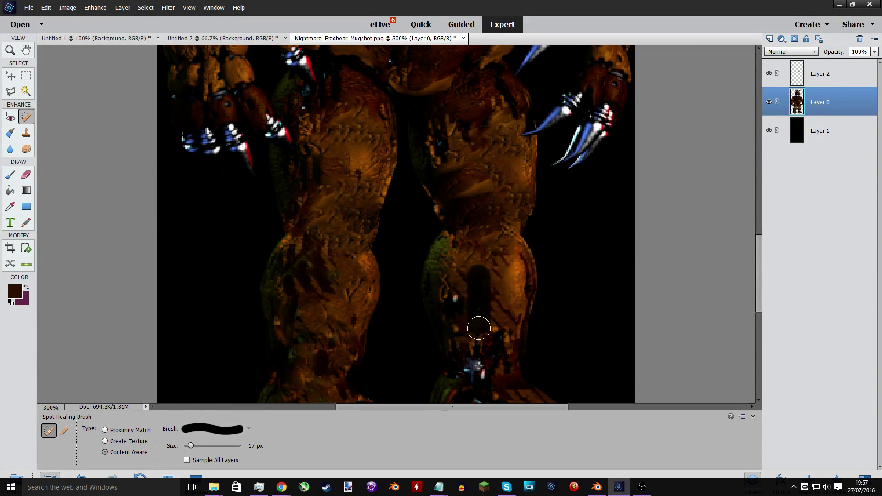
pyautogui.moveTo(455, 295); pyautogui.dragTo(450, 305)
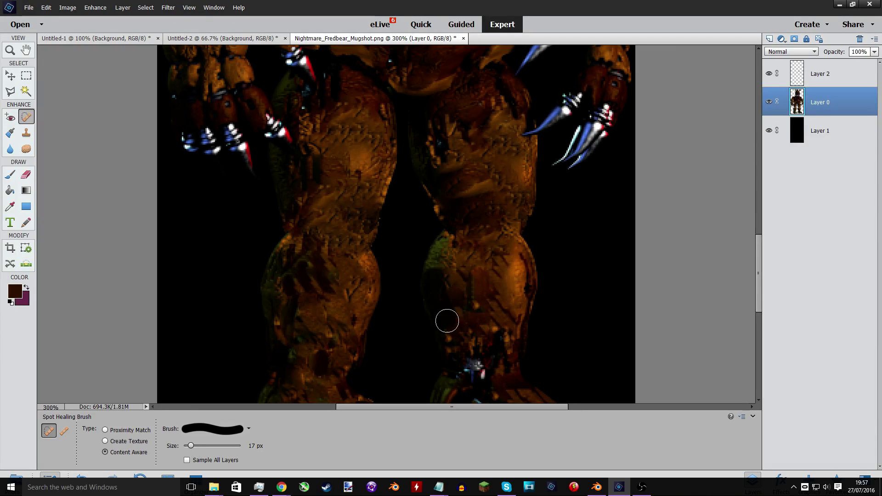
pyautogui.moveTo(463, 377)
pyautogui.mouseDown()
pyautogui.moveTo(471, 344)
pyautogui.moveTo(484, 363)
pyautogui.mouseUp()
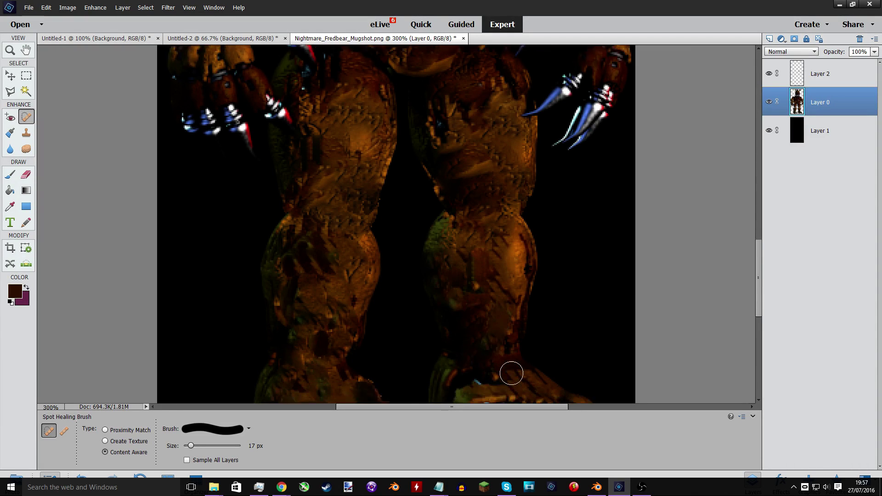
# Heal the dark opening and exposed metal at the ankle and toes of the right-hand foot.
pyautogui.scroll(-3, 508, 370)
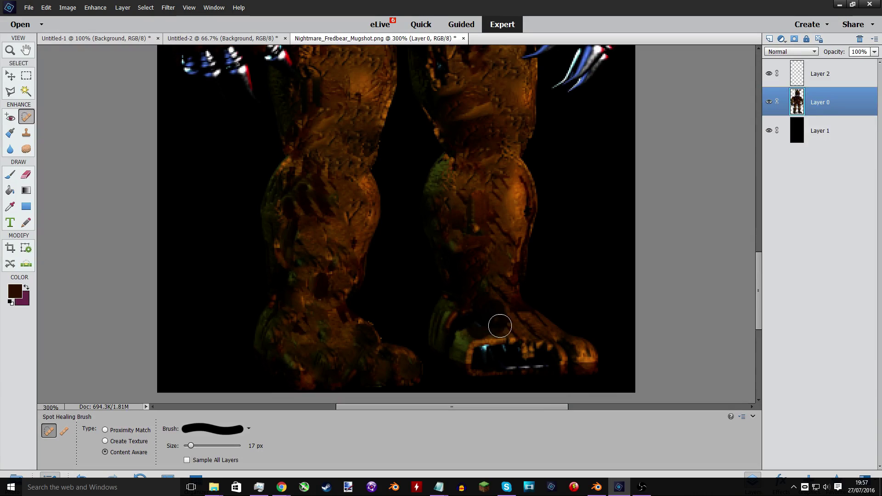
pyautogui.moveTo(452, 346)
pyautogui.mouseDown()
pyautogui.moveTo(485, 318)
pyautogui.moveTo(484, 365)
pyautogui.moveTo(559, 359)
pyautogui.moveTo(540, 346)
pyautogui.moveTo(480, 349)
pyautogui.mouseUp()
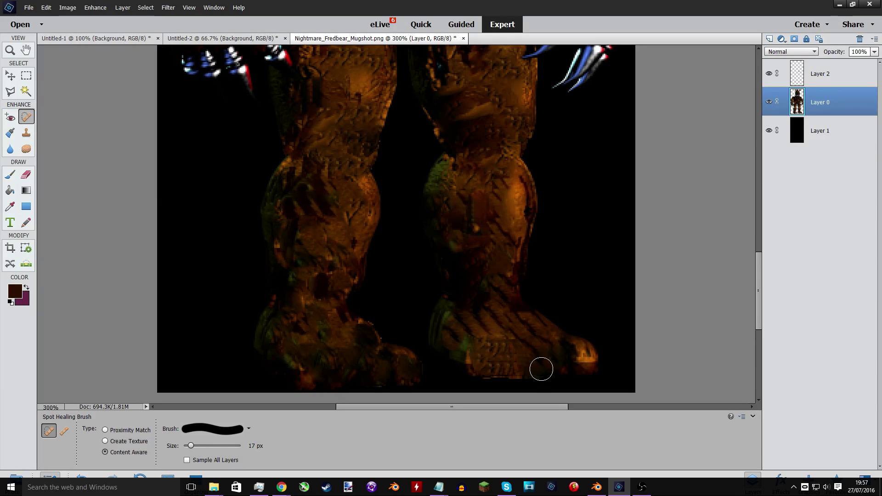
pyautogui.scroll(1, 533, 367)
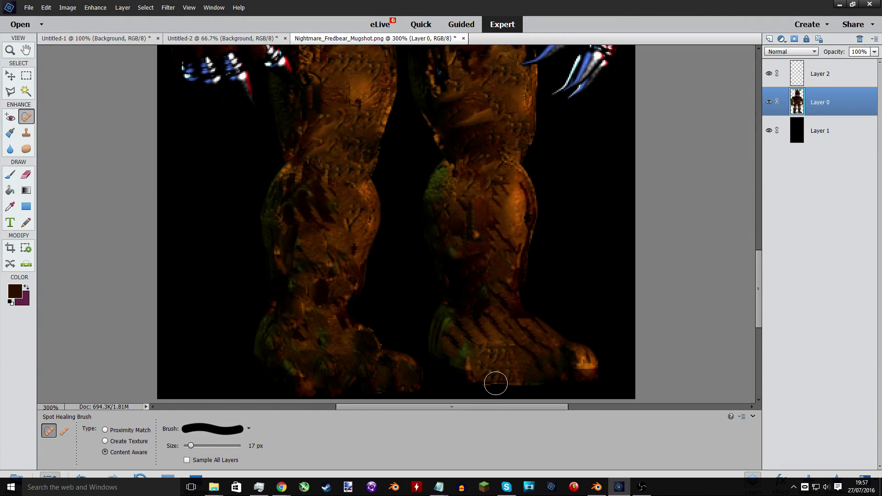
# Heal the remaining black patches on the inner right-hand thigh and the outer left-hand thigh.
pyautogui.scroll(5, 339, 305)
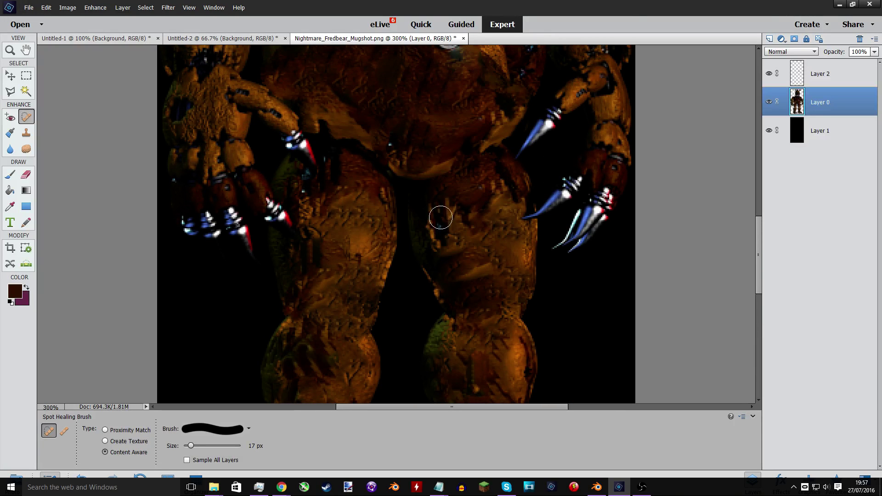
pyautogui.moveTo(441, 218); pyautogui.dragTo(440, 249)
pyautogui.moveTo(319, 237)
pyautogui.mouseDown()
pyautogui.moveTo(316, 286)
pyautogui.moveTo(305, 239)
pyautogui.moveTo(303, 301)
pyautogui.mouseUp()
pyautogui.scroll(4, 340, 289)
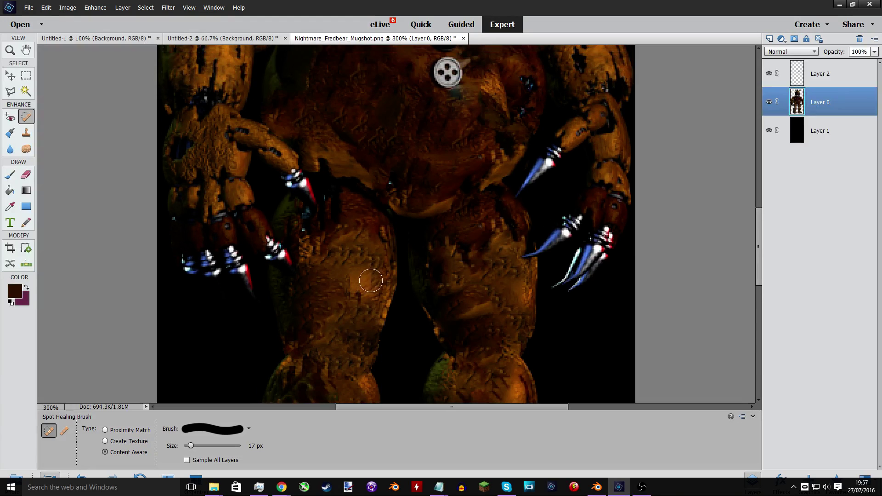
# Undo the last healing strokes at the lower belly and heal the metal holes along the belly's right-hand side.
pyautogui.moveTo(502, 189)
pyautogui.mouseDown()
pyautogui.moveTo(505, 237)
pyautogui.moveTo(507, 218)
pyautogui.moveTo(474, 263)
pyautogui.moveTo(471, 285)
pyautogui.moveTo(502, 221)
pyautogui.mouseUp()
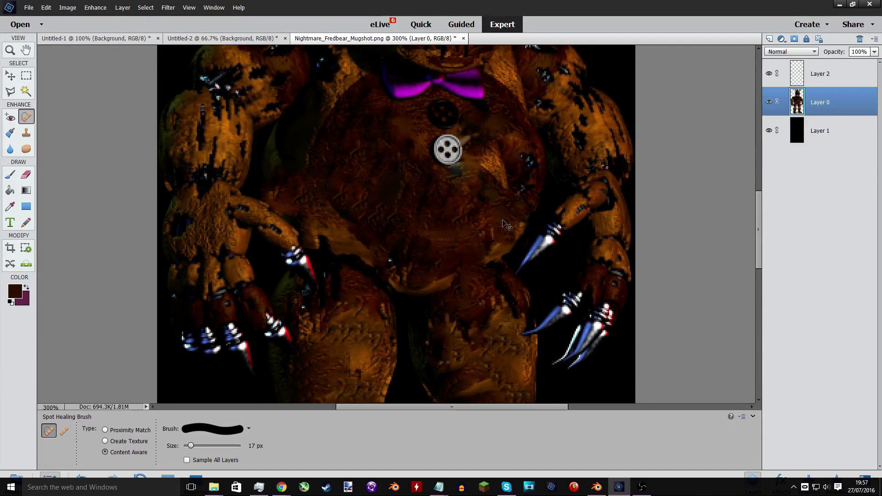
pyautogui.hotkey('ctrl', 'z')
pyautogui.hotkey('ctrl', 'z')
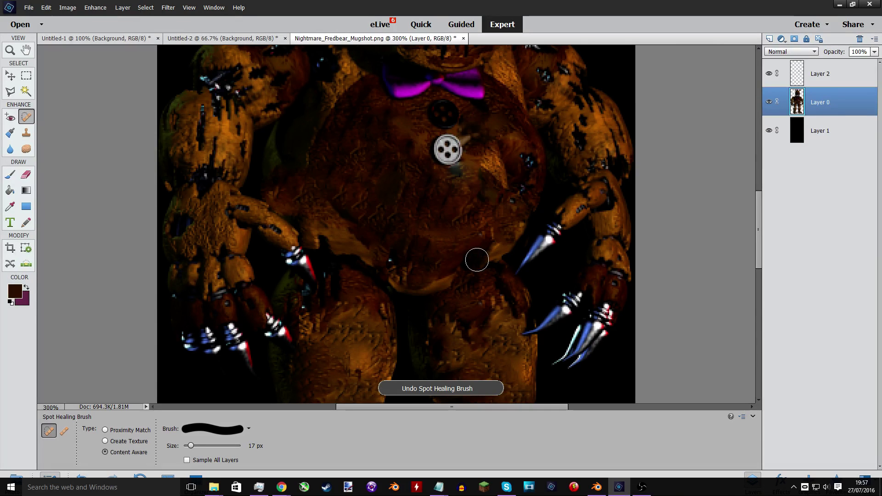
pyautogui.scroll(2, 471, 269)
pyautogui.scroll(2, 470, 268)
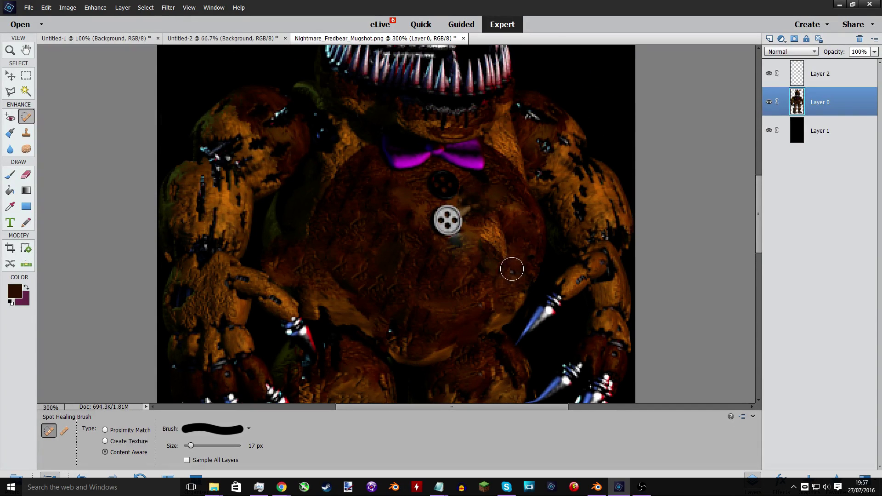
pyautogui.scroll(-2, 339, 307)
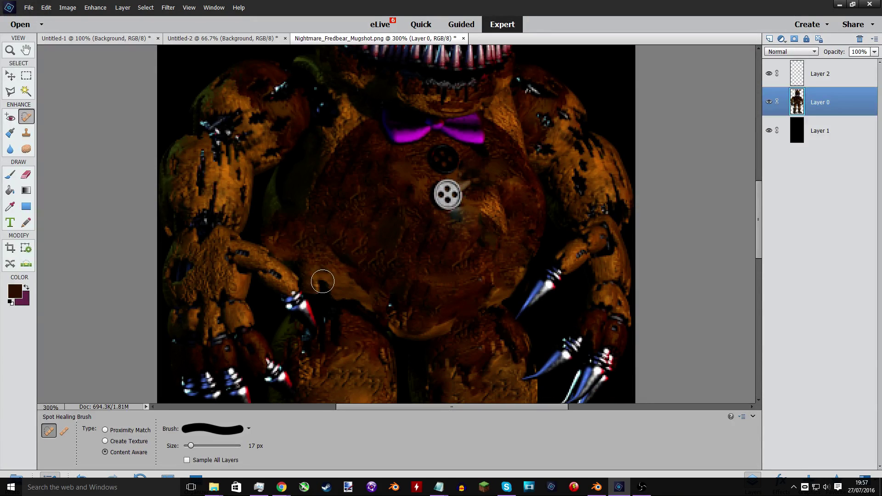
pyautogui.scroll(2, 376, 261)
pyautogui.scroll(7, 348, 299)
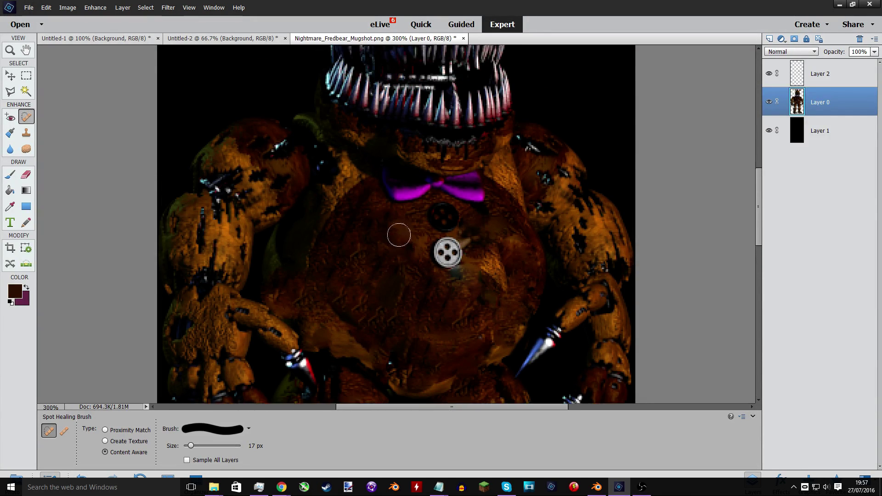
# Heal the black patches on the right-hand upper arm with the 17 px brush and undo the last stroke.
pyautogui.scroll(-2, 528, 221)
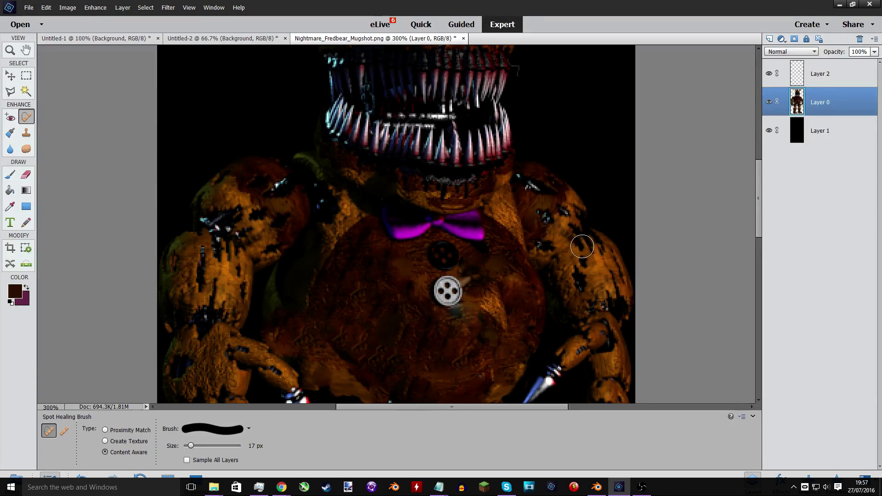
pyautogui.moveTo(591, 251); pyautogui.dragTo(581, 288)
pyautogui.click(611, 298)
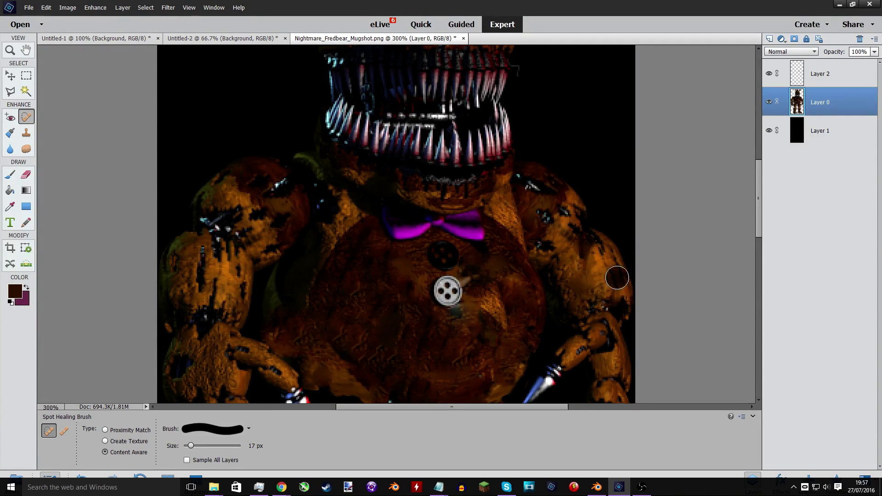
pyautogui.click(611, 264)
pyautogui.click(607, 255)
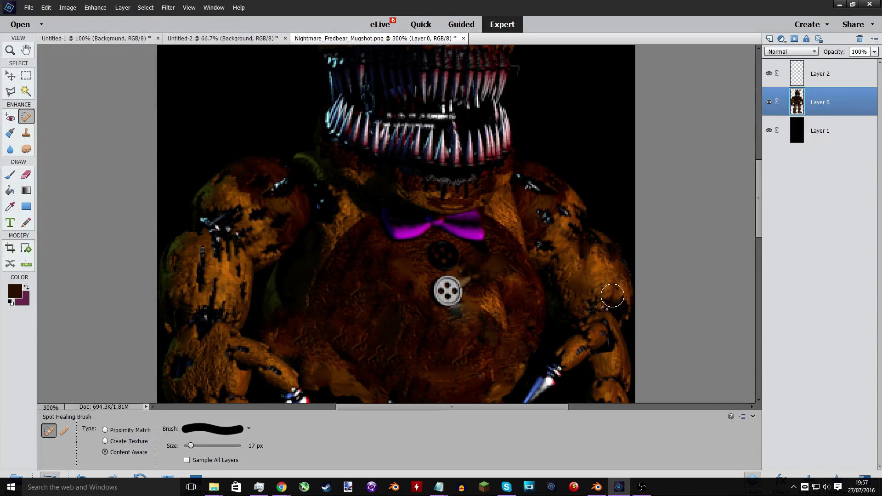
pyautogui.hotkey('ctrl', 'z')
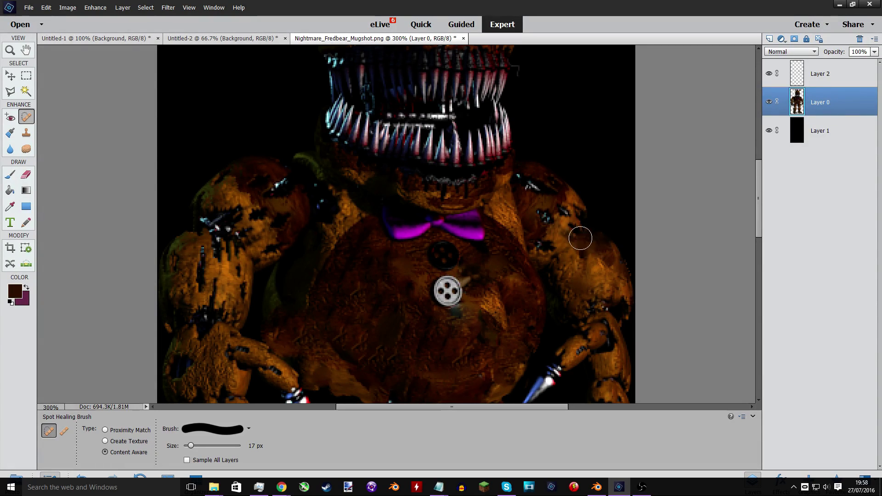
# Heal the black patches and exposed metal across the right-hand shoulder with the 17 px brush.
pyautogui.click(573, 228)
pyautogui.moveTo(574, 212); pyautogui.dragTo(594, 244)
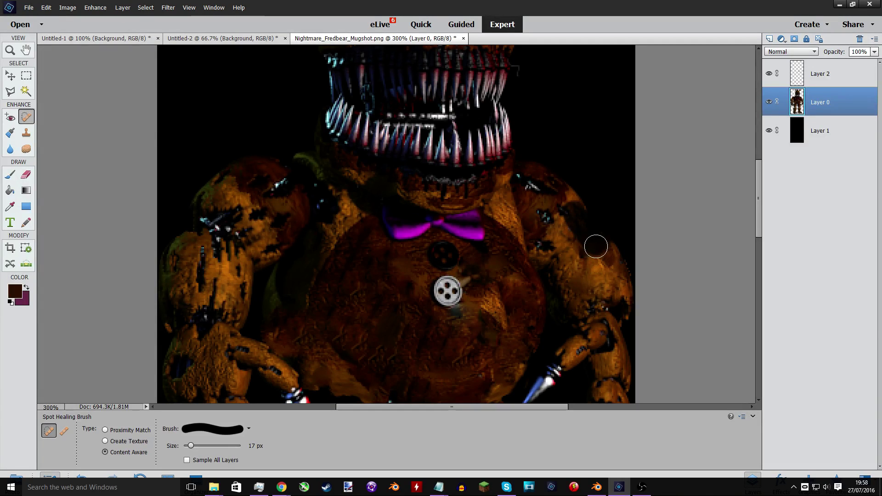
pyautogui.moveTo(564, 218); pyautogui.dragTo(531, 184)
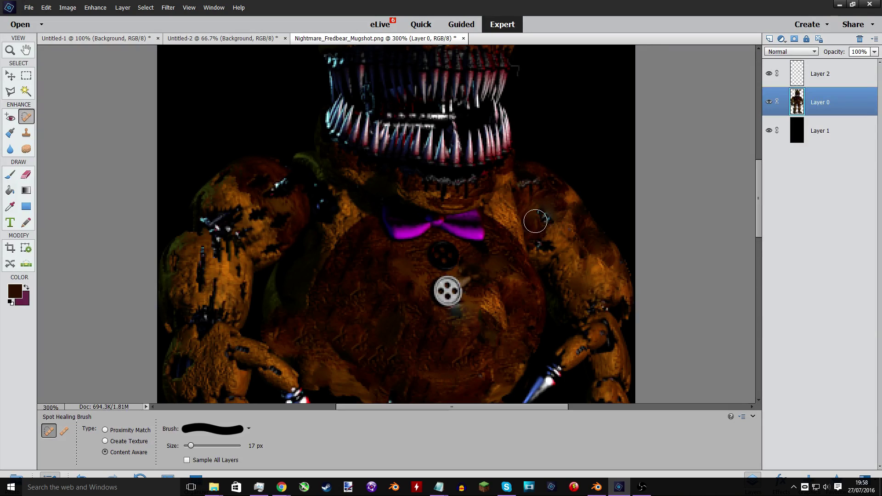
pyautogui.click(522, 181)
pyautogui.click(531, 183)
pyautogui.click(540, 209)
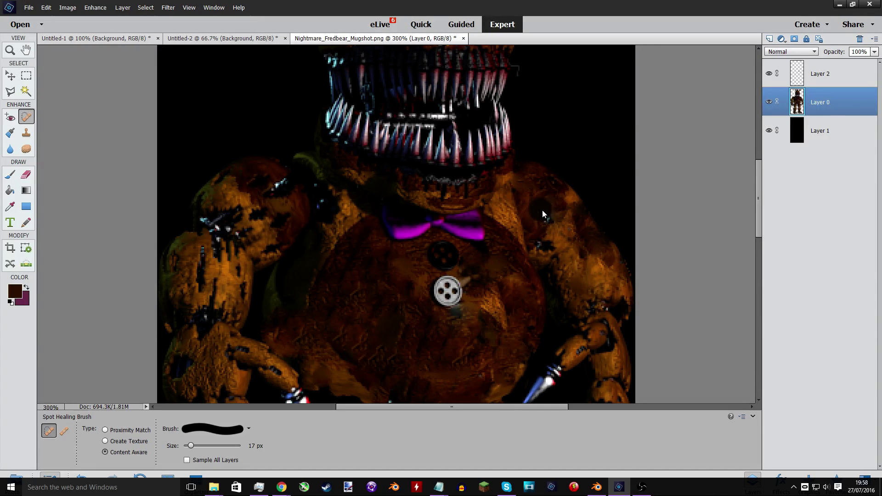
pyautogui.click(549, 222)
pyautogui.click(542, 215)
pyautogui.click(535, 215)
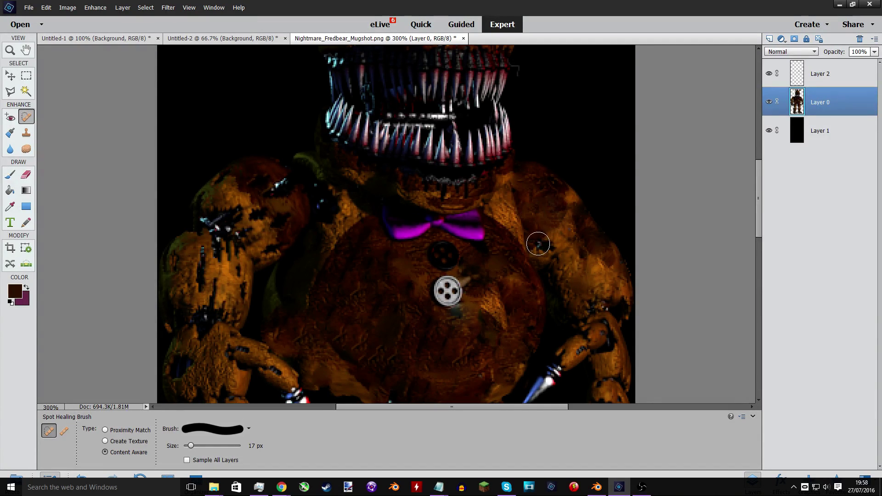
# Heal the holes near the right-hand armpit and the black patches above the right-hand elbow.
pyautogui.click(540, 243)
pyautogui.click(548, 247)
pyautogui.click(537, 247)
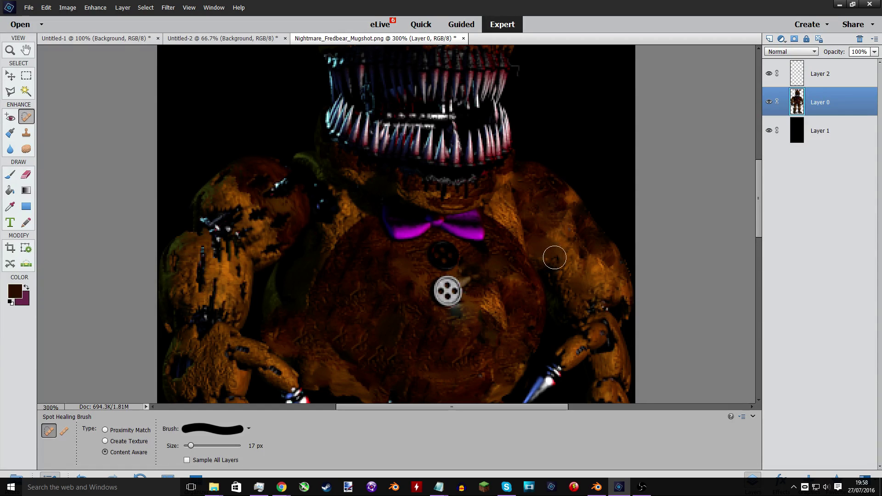
pyautogui.click(561, 256)
pyautogui.click(579, 245)
pyautogui.click(597, 304)
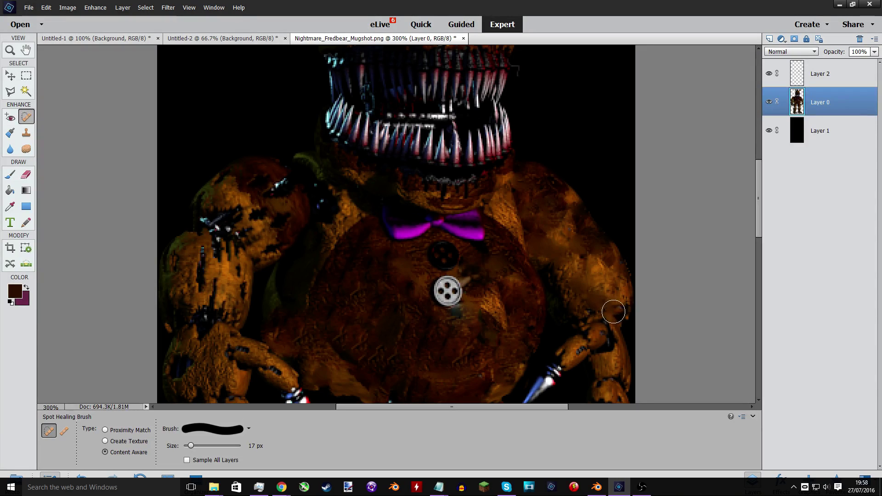
# Heal the black patches around the right-hand elbow and along the thumb with the 17 px Spot Healing Brush.
pyautogui.click(614, 312)
pyautogui.click(616, 315)
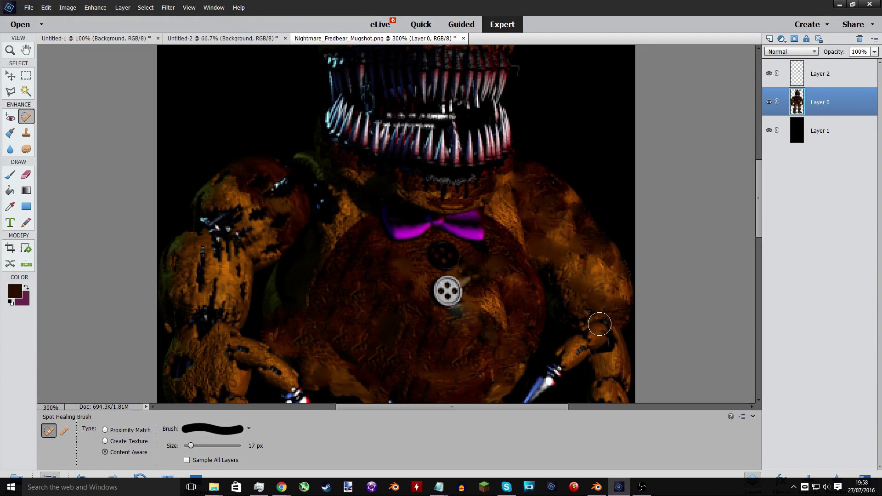
pyautogui.click(607, 344)
pyautogui.click(602, 349)
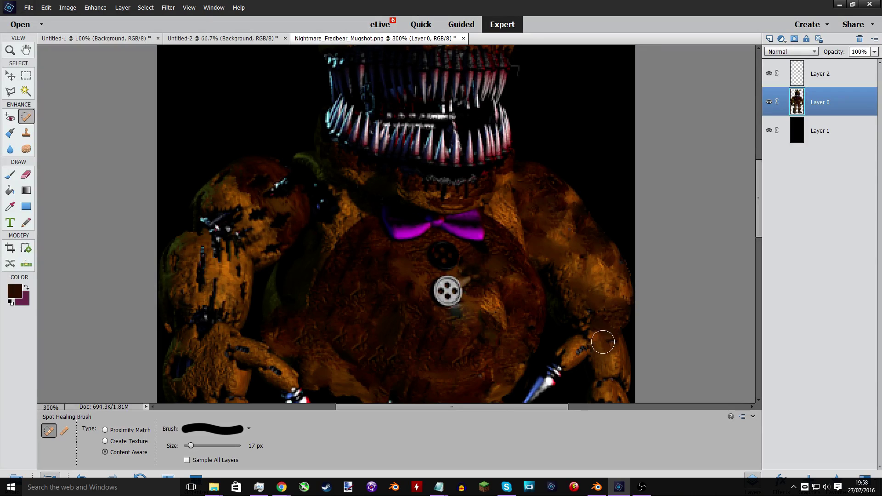
pyautogui.moveTo(604, 340)
pyautogui.mouseDown()
pyautogui.moveTo(596, 310)
pyautogui.moveTo(588, 317)
pyautogui.mouseUp()
pyautogui.click(586, 318)
pyautogui.scroll(-2, 590, 330)
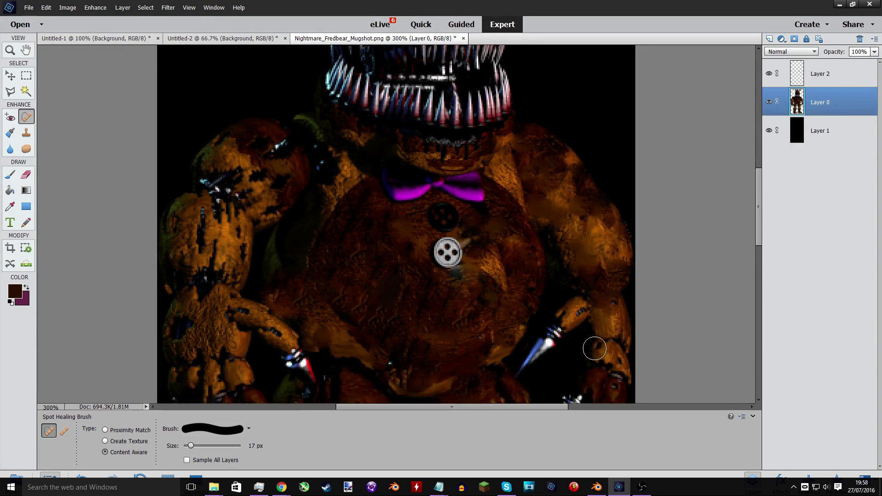
pyautogui.click(583, 306)
pyautogui.click(584, 305)
# Heal the black patches along the right-hand forearm and wrist, undoing the first forearm stroke.
pyautogui.scroll(-2, 584, 306)
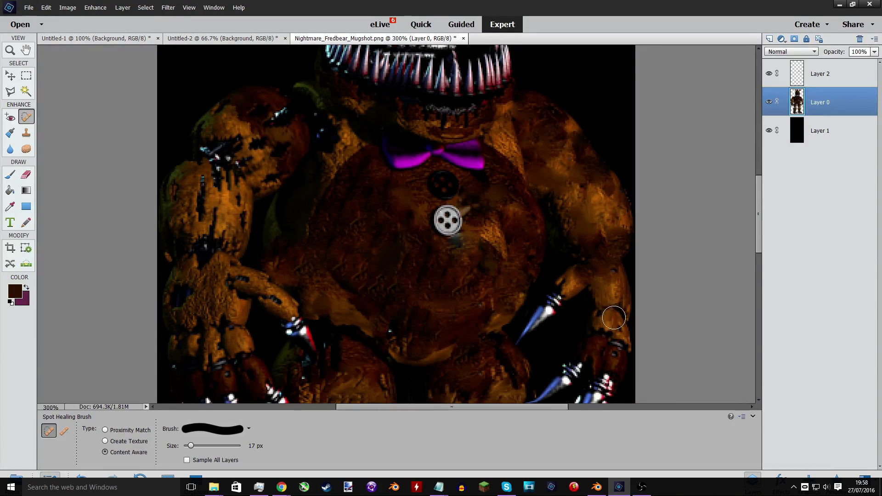
pyautogui.click(614, 315)
pyautogui.click(616, 315)
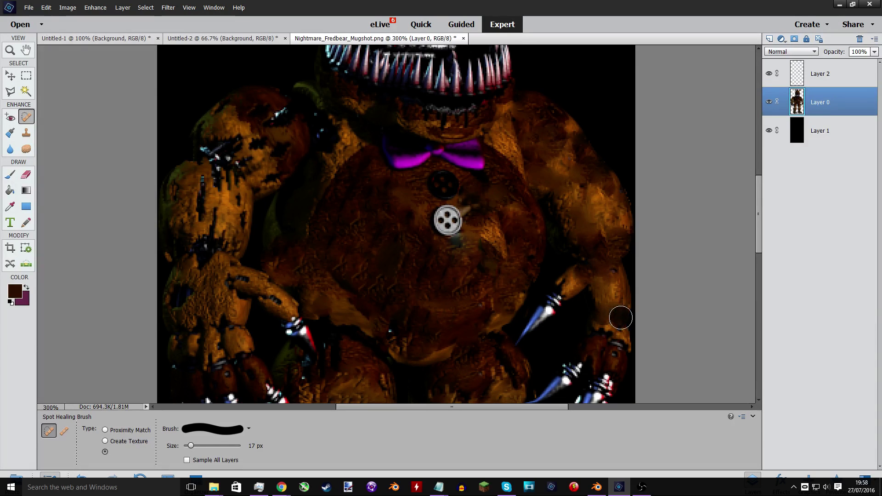
pyautogui.hotkey('ctrl', 'z')
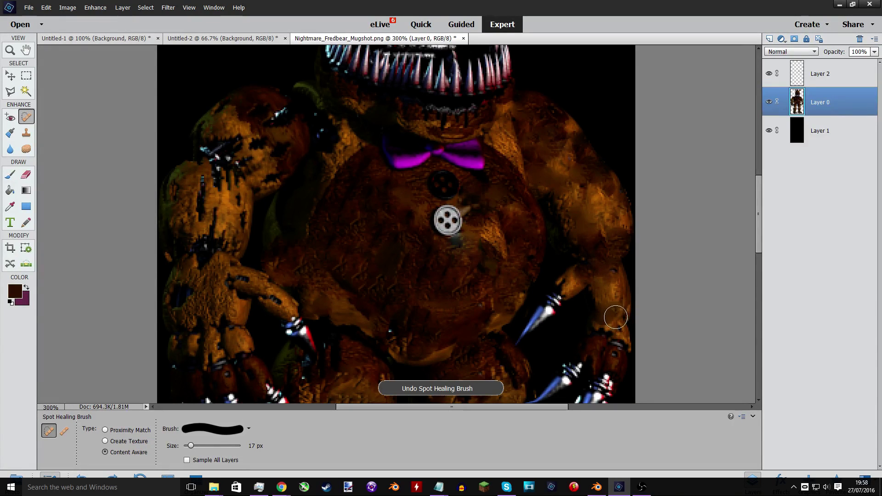
pyautogui.click(607, 263)
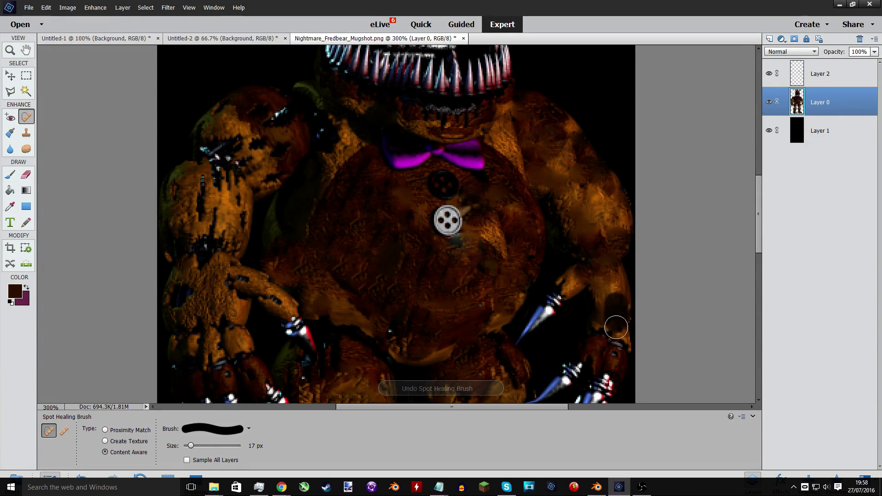
pyautogui.moveTo(616, 327); pyautogui.dragTo(614, 349)
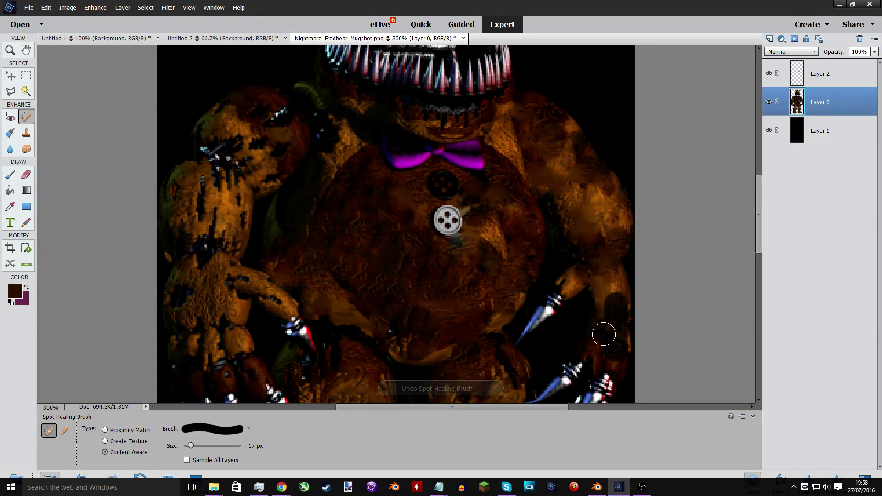
# Examine the healed areas of the whole figure with the black Layer 1 temporarily hidden.
pyautogui.scroll(-5, 444, 341)
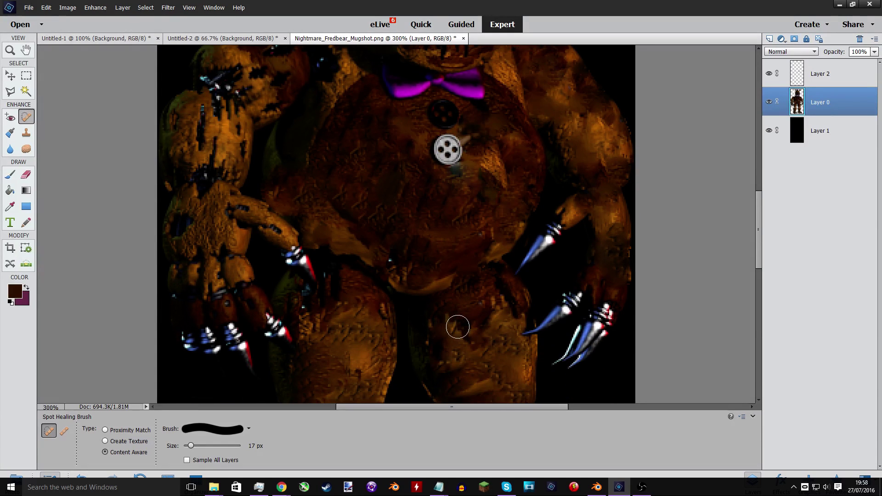
pyautogui.hotkey('ctrl', '-')
pyautogui.hotkey('ctrl', '-')
pyautogui.hotkey('ctrl', '-')
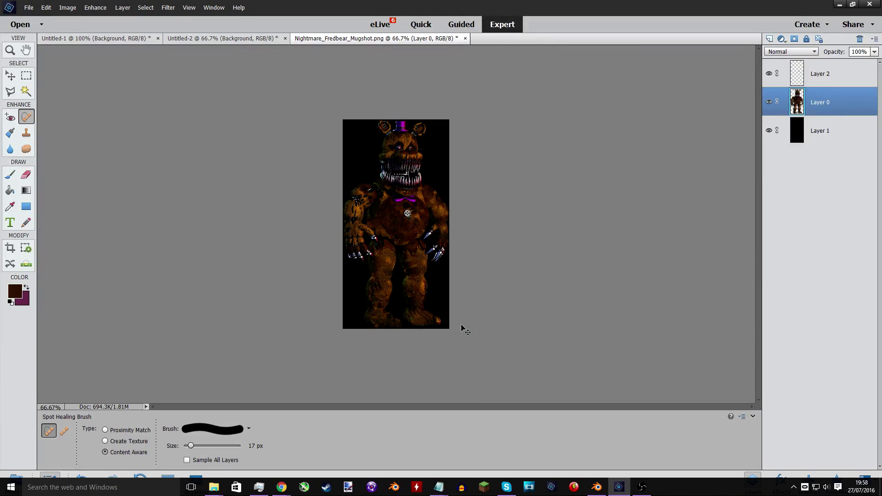
pyautogui.hotkey('ctrl', '+')
pyautogui.hotkey('ctrl', '+')
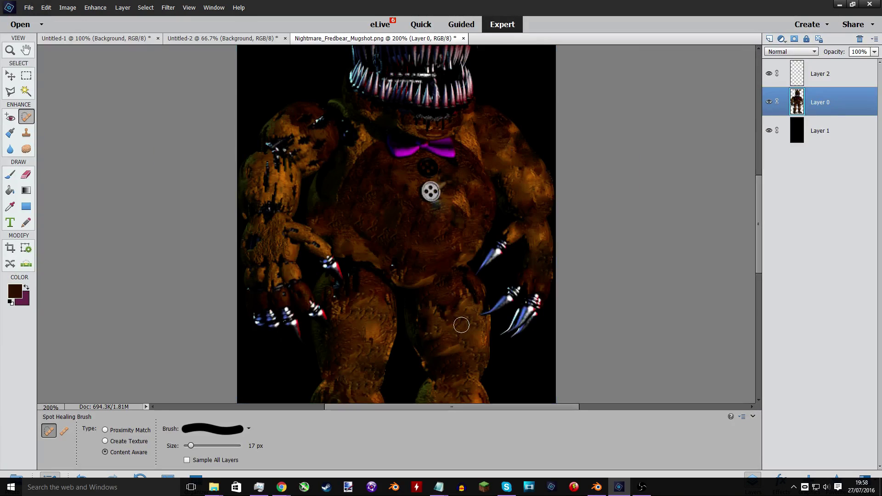
pyautogui.click(769, 130)
pyautogui.click(769, 131)
pyautogui.click(769, 131)
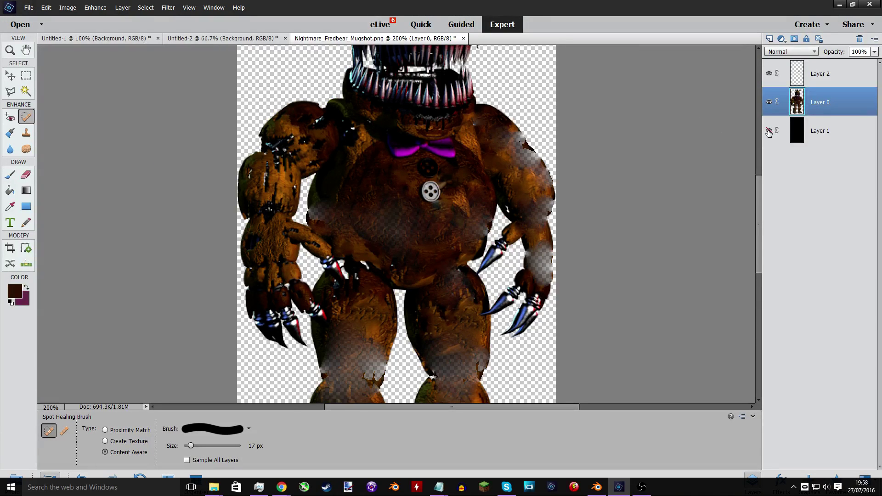
pyautogui.scroll(2, 605, 189)
pyautogui.scroll(3, 605, 185)
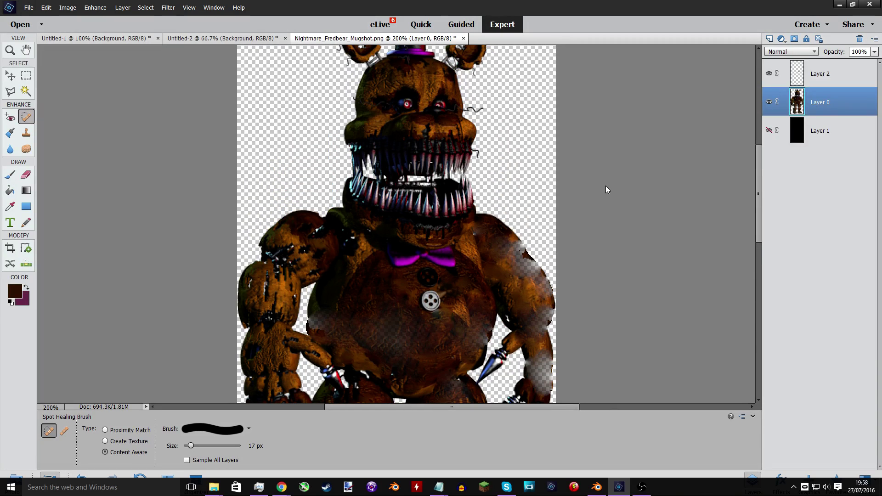
pyautogui.scroll(1, 606, 189)
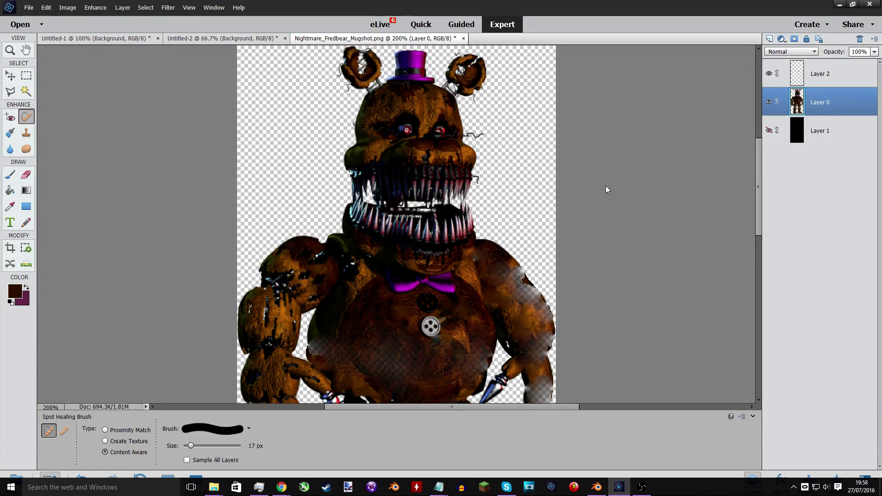
pyautogui.hotkey('ctrl', '-')
pyautogui.hotkey('ctrl', '-')
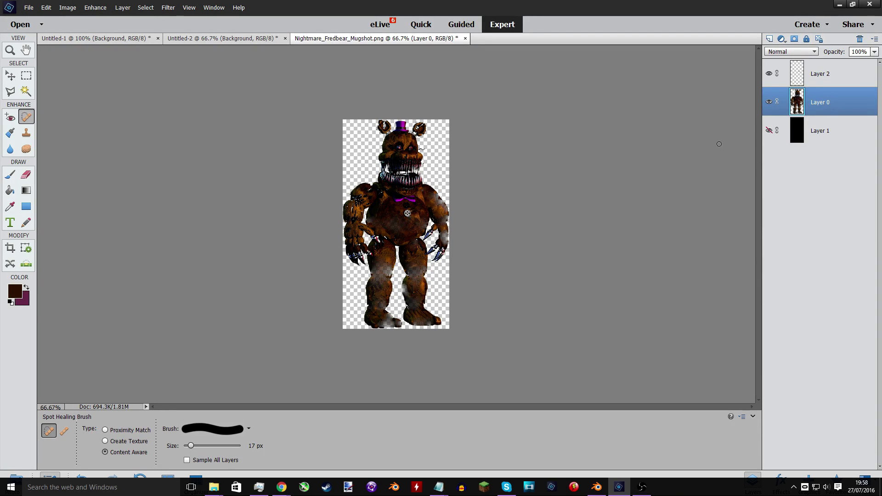
pyautogui.click(769, 130)
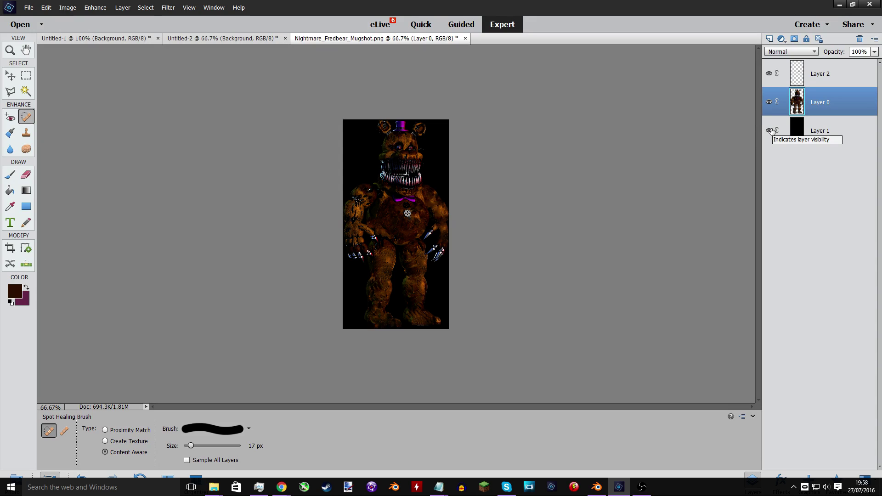
# Delete the black background beside the head and right-hand shoulder from Layer 1, using a Magic Wand selection of that area on Layer 0.
pyautogui.click(793, 130)
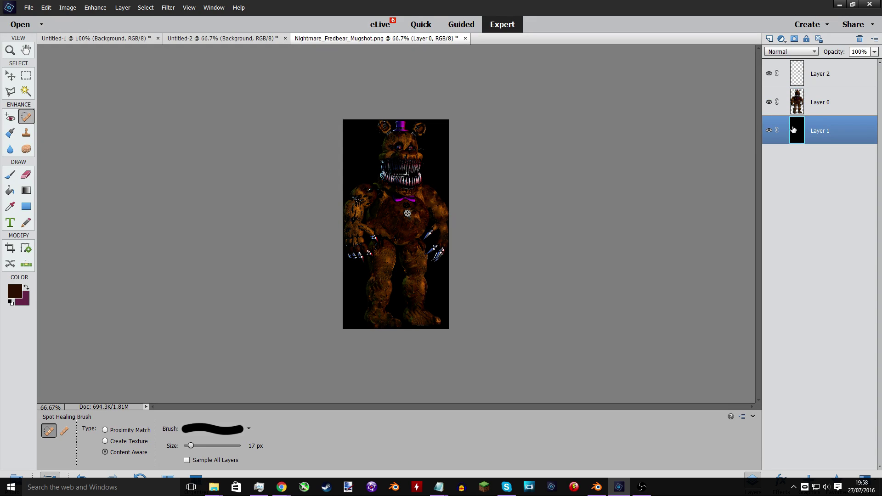
pyautogui.click(26, 91)
pyautogui.click(360, 142)
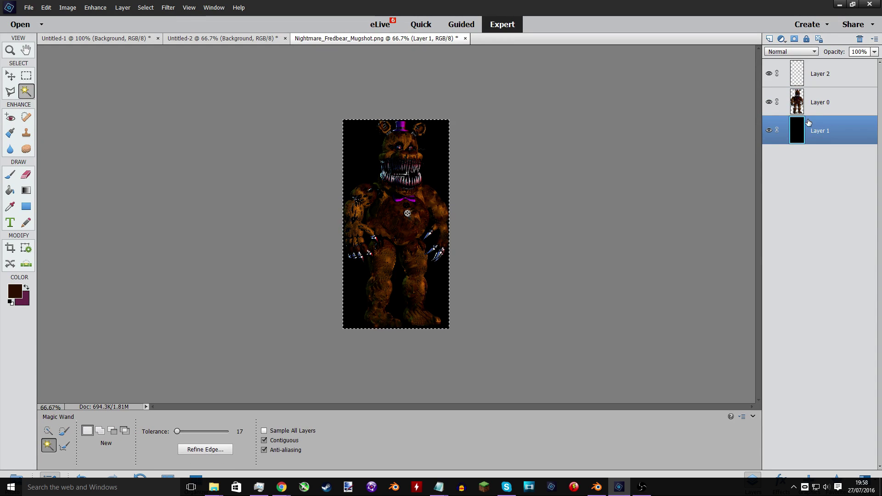
pyautogui.click(801, 104)
pyautogui.click(435, 148)
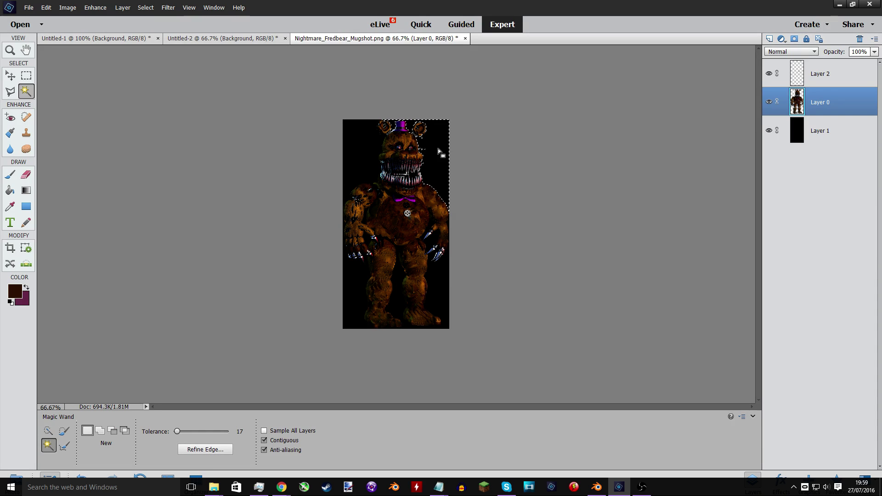
pyautogui.click(799, 133)
pyautogui.press('Delete')
pyautogui.hotkey('ctrl', 'd')
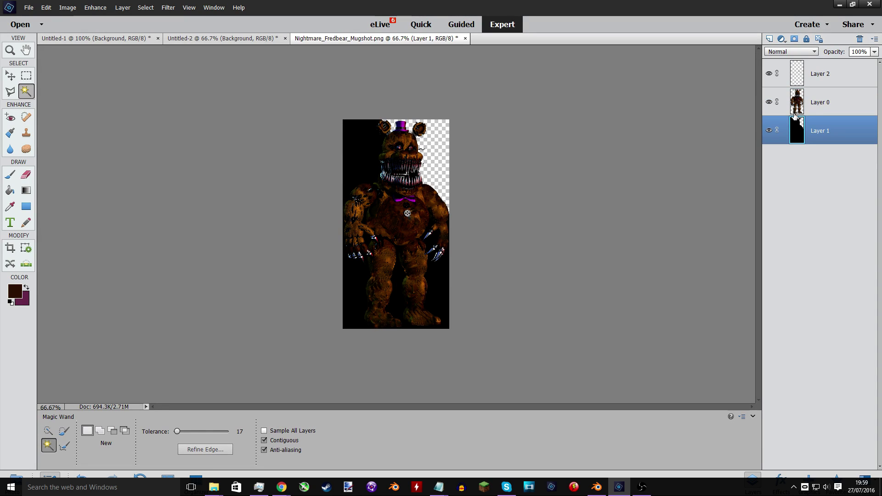
# Select the empty area beside the head and left-hand shoulder on Layer 0 and delete it from Layer 1.
pyautogui.click(799, 104)
pyautogui.click(374, 150)
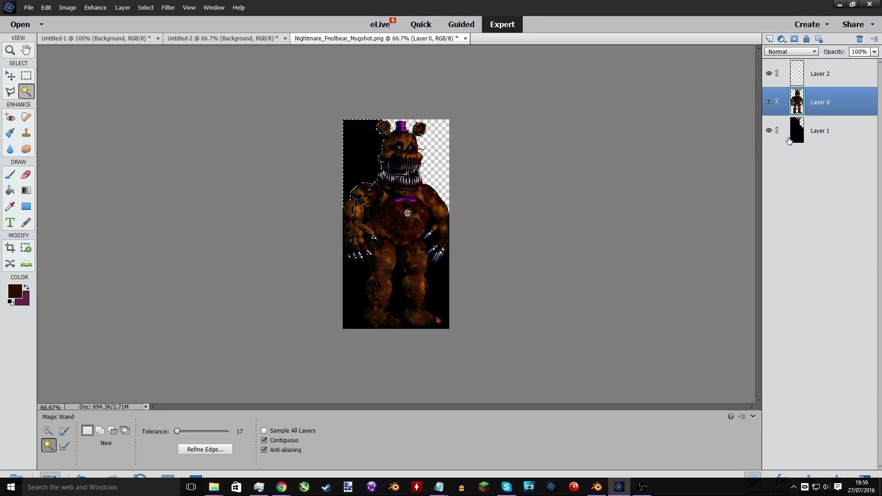
pyautogui.click(793, 140)
pyautogui.press('Delete')
pyautogui.hotkey('ctrl', 'd')
# Select the empty area between the legs and around the right-hand side on Layer 0 and delete it from Layer 1.
pyautogui.hotkey('ctrl', '+')
pyautogui.hotkey('ctrl', '+')
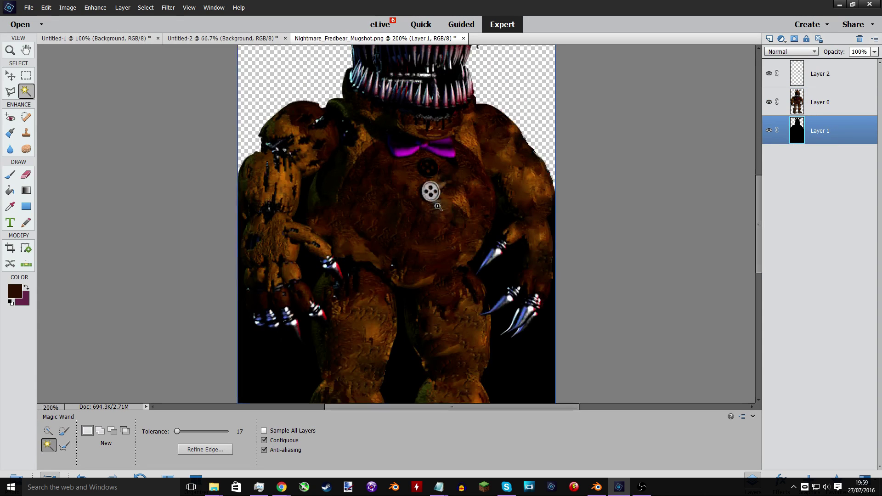
pyautogui.scroll(-2, 442, 200)
pyautogui.click(782, 92)
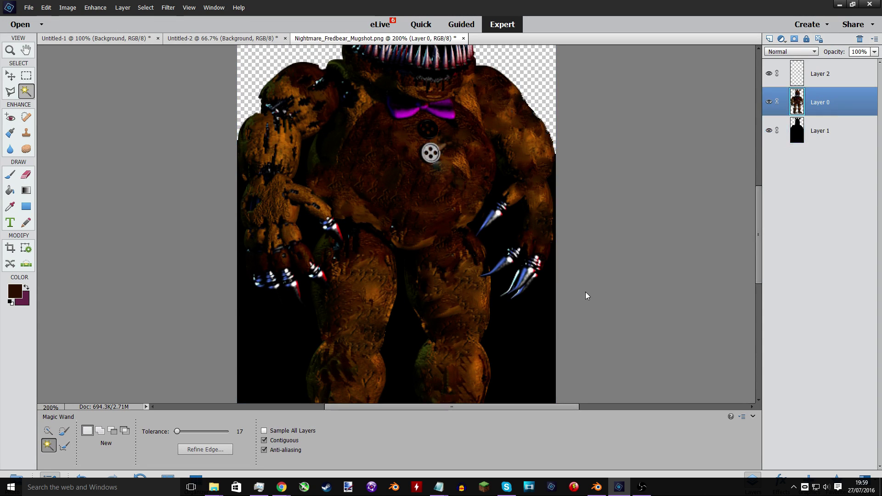
pyautogui.click(528, 346)
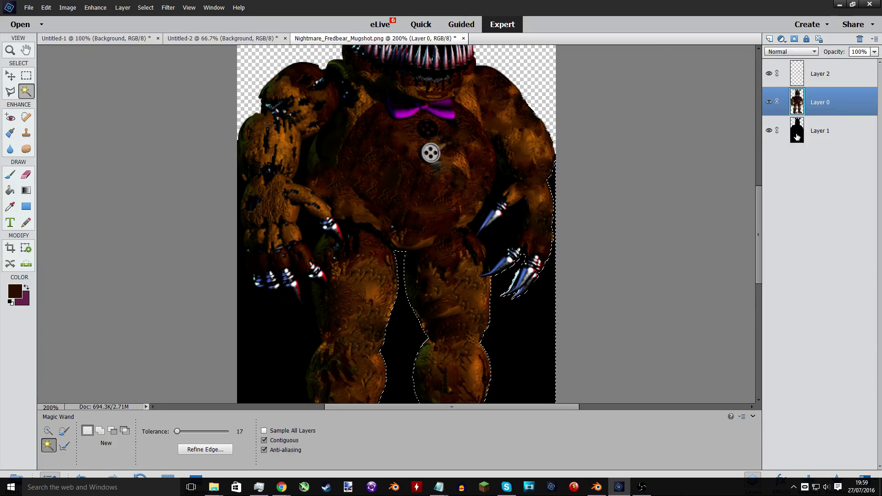
pyautogui.click(788, 133)
pyautogui.press('Delete')
pyautogui.hotkey('ctrl', 'd')
# Add the gaps between the belly, right-hand arm and thigh to one Layer 0 selection and delete them from Layer 1.
pyautogui.click(791, 111)
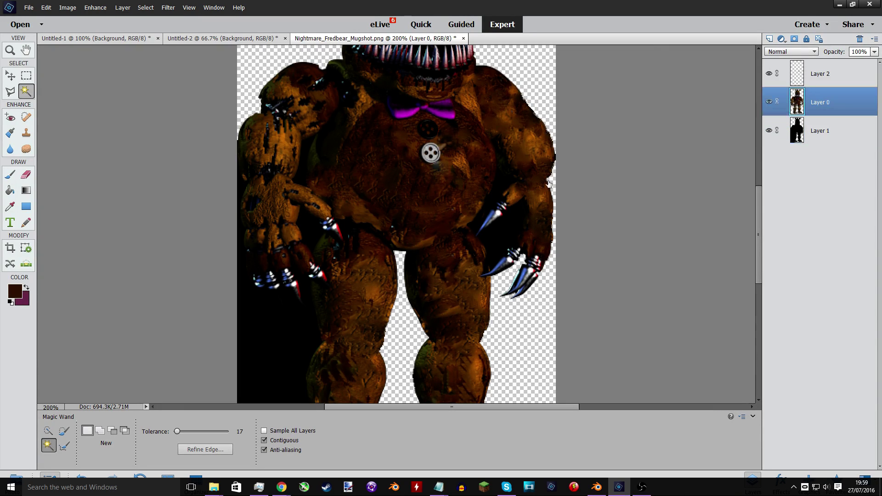
pyautogui.keyDown('shift'); pyautogui.click(500, 173); pyautogui.keyUp('shift')
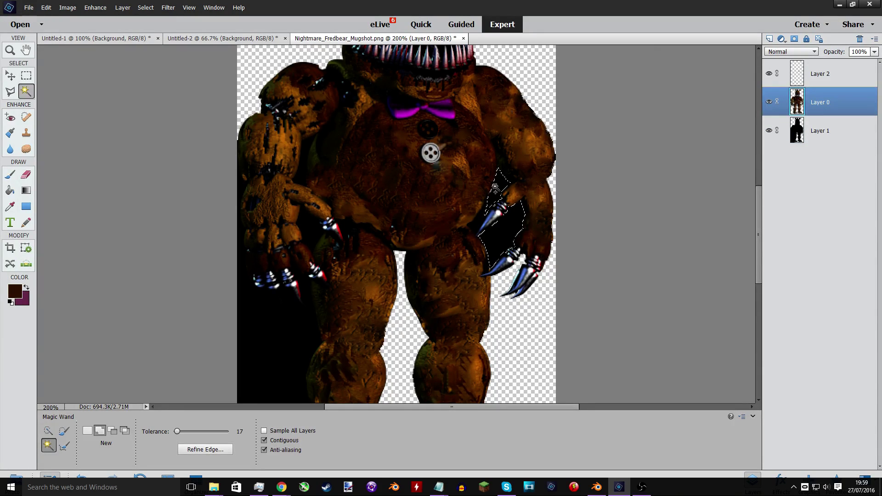
pyautogui.keyDown('shift'); pyautogui.click(480, 221); pyautogui.keyUp('shift')
pyautogui.keyDown('shift'); pyautogui.click(495, 148); pyautogui.keyUp('shift')
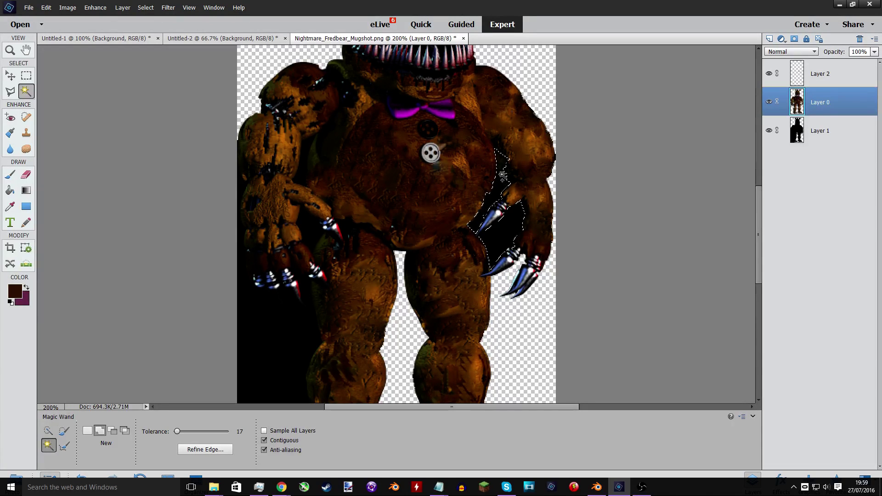
pyautogui.keyDown('shift'); pyautogui.click(495, 147); pyautogui.keyUp('shift')
pyautogui.click(798, 130)
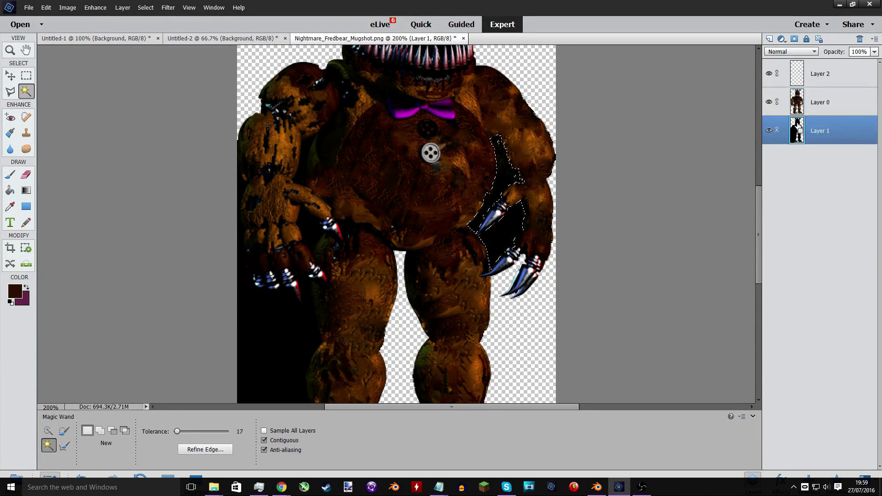
pyautogui.press('Delete')
pyautogui.hotkey('ctrl', 'd')
# Select the leftover sliver between the belly and right-hand thumb on Layer 0 and clear it from Layer 1.
pyautogui.scroll(-1, 450, 209)
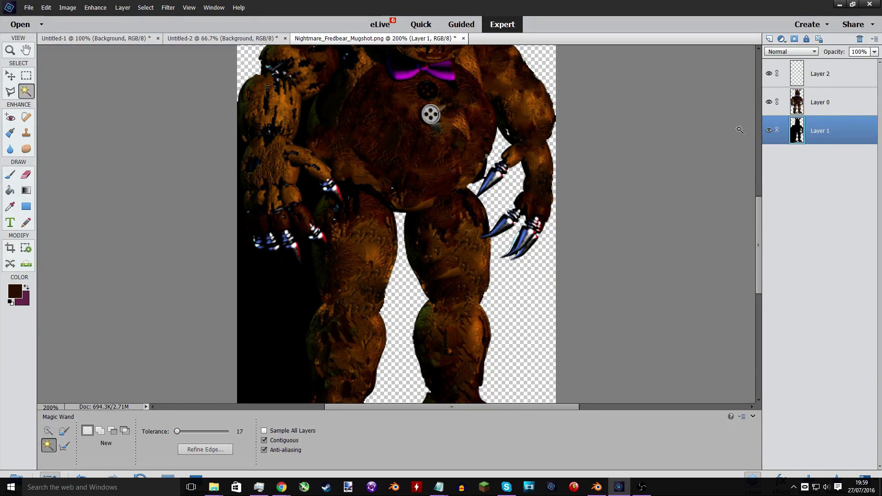
pyautogui.click(794, 105)
pyautogui.click(486, 171)
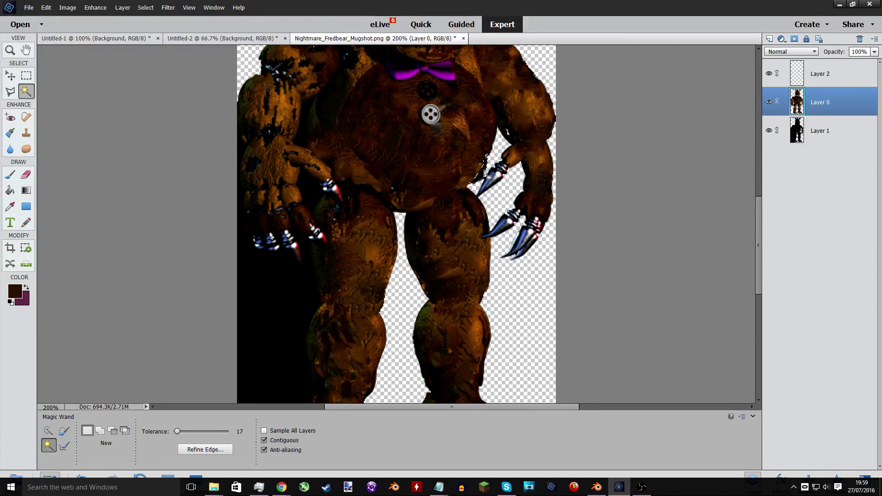
pyautogui.click(796, 133)
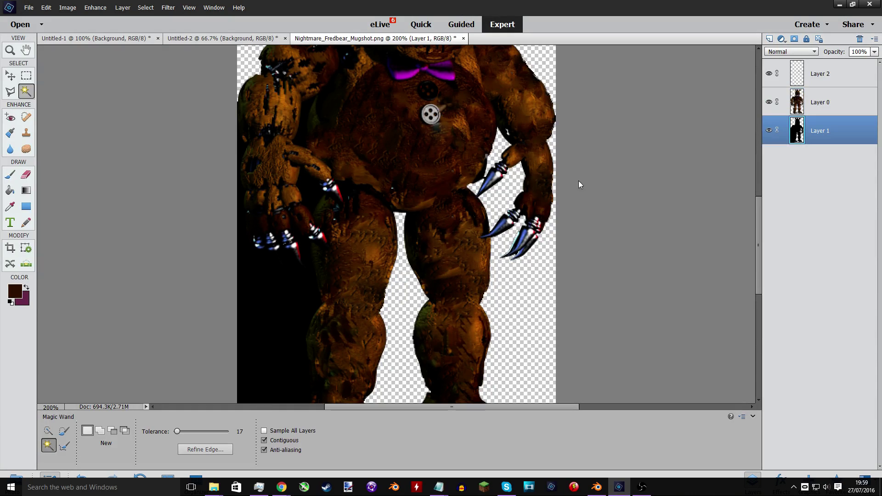
# Hide and show Layer 1 again to check the backing behind the hands and thighs.
pyautogui.hotkey('ctrl', '=')
pyautogui.hotkey('ctrl', '=')
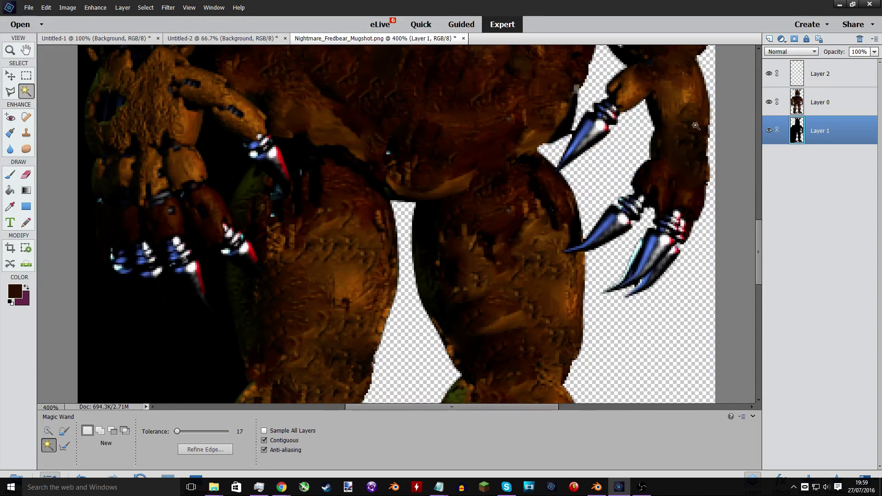
pyautogui.click(768, 130)
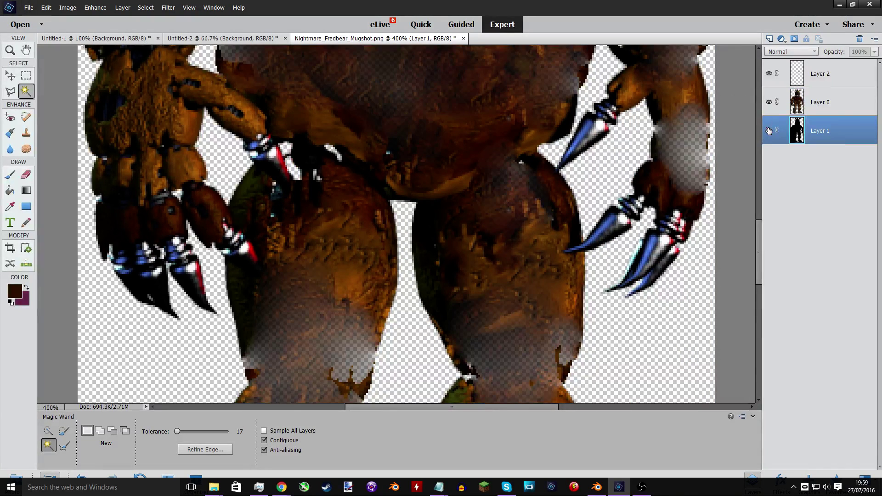
pyautogui.click(769, 131)
# Select the black area outside the left-hand arm and leg on Layer 0 and delete it from Layer 1.
pyautogui.scroll(-4, 683, 137)
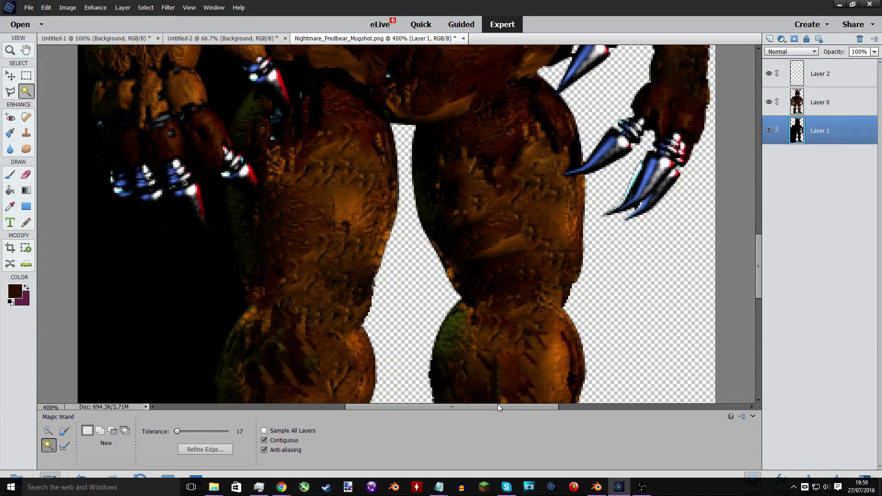
pyautogui.moveTo(498, 406); pyautogui.dragTo(444, 406)
pyautogui.hotkey('alt', ']')
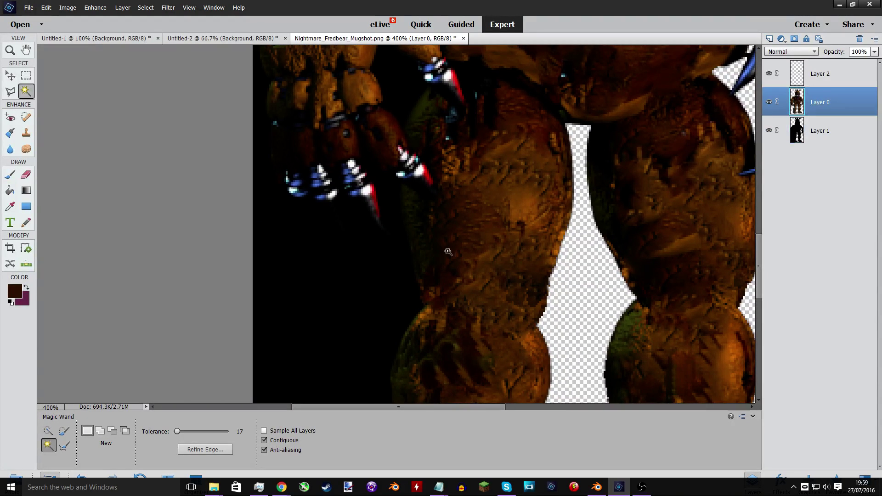
pyautogui.click(343, 296)
pyautogui.click(790, 131)
pyautogui.press('Delete')
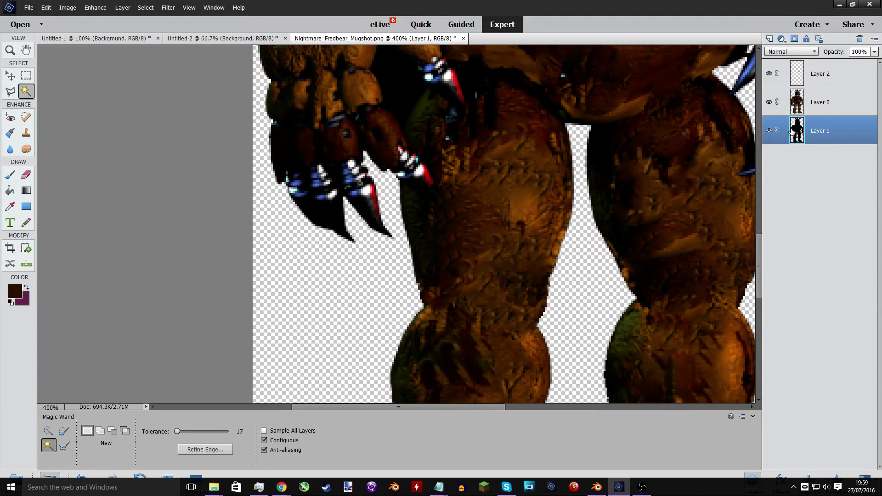
# Select the gaps between the left-hand arm and belly on Layer 0, clear them from Layer 1, and deselect.
pyautogui.scroll(-3, 340, 175)
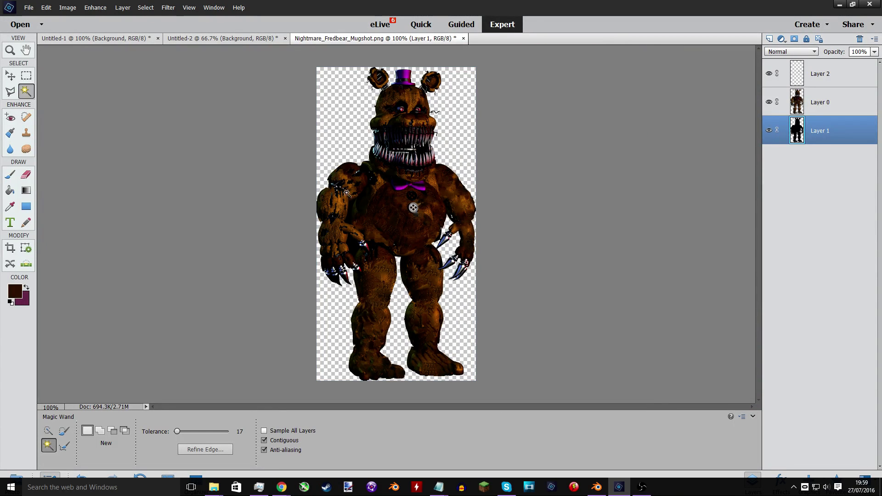
pyautogui.click(783, 102)
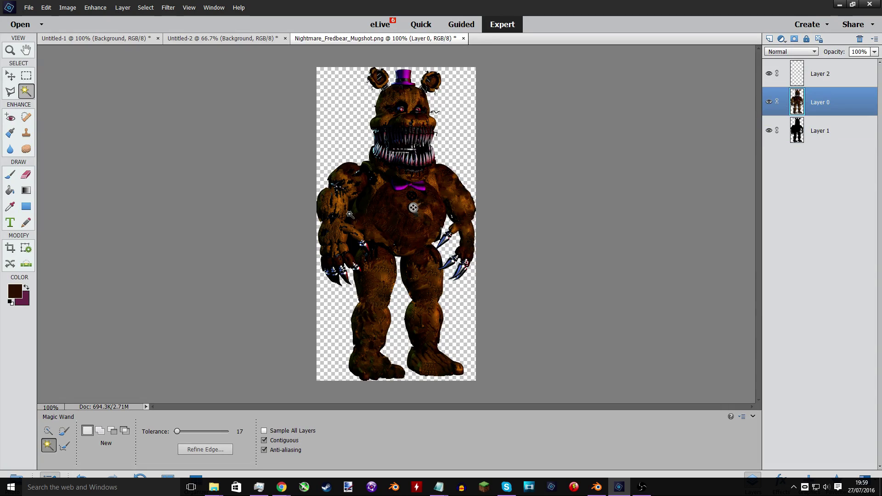
pyautogui.click(350, 214)
pyautogui.keyDown('shift'); pyautogui.click(354, 248); pyautogui.keyUp('shift')
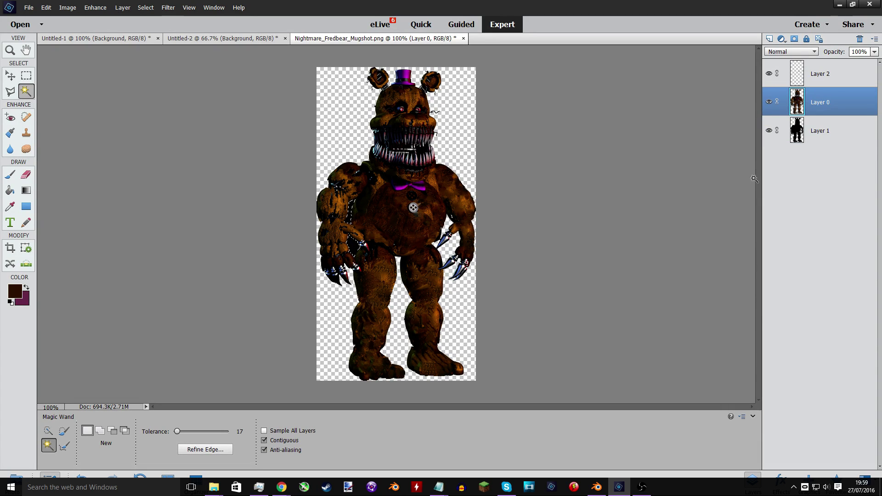
pyautogui.click(808, 133)
pyautogui.hotkey('ctrl', 'd')
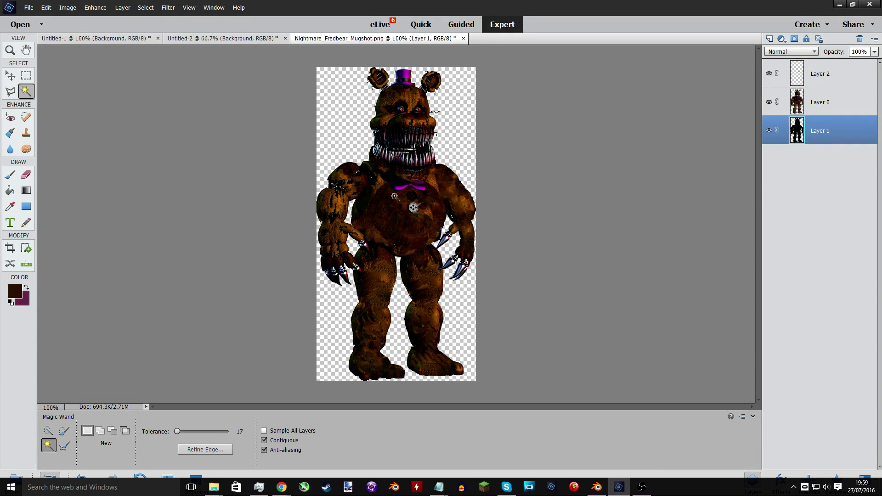
# Heal the holes and exposed metal across the left-hand shoulder and elbow joint on Layer 0 with the Spot Healing Brush.
pyautogui.scroll(1, 394, 196)
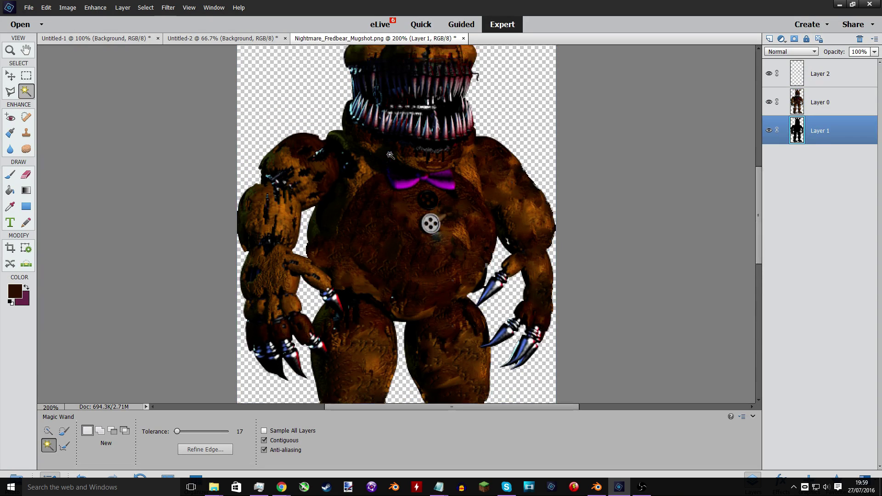
pyautogui.scroll(1, 390, 155)
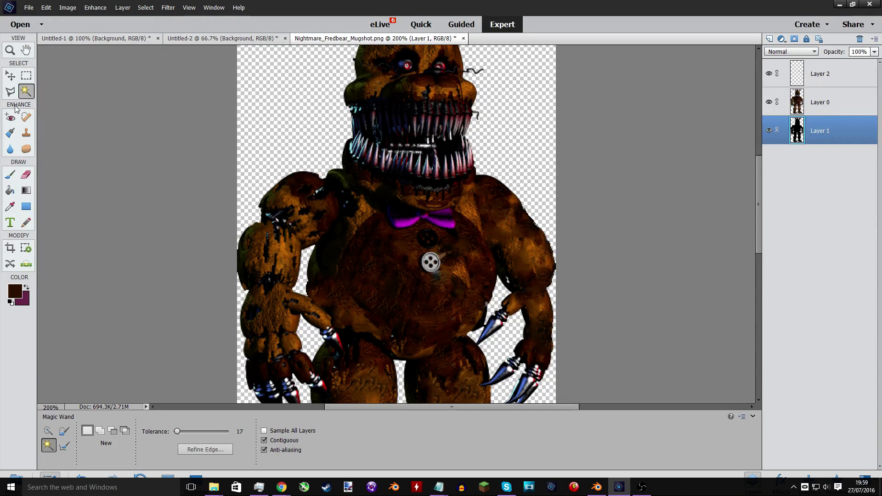
pyautogui.click(26, 116)
pyautogui.click(808, 102)
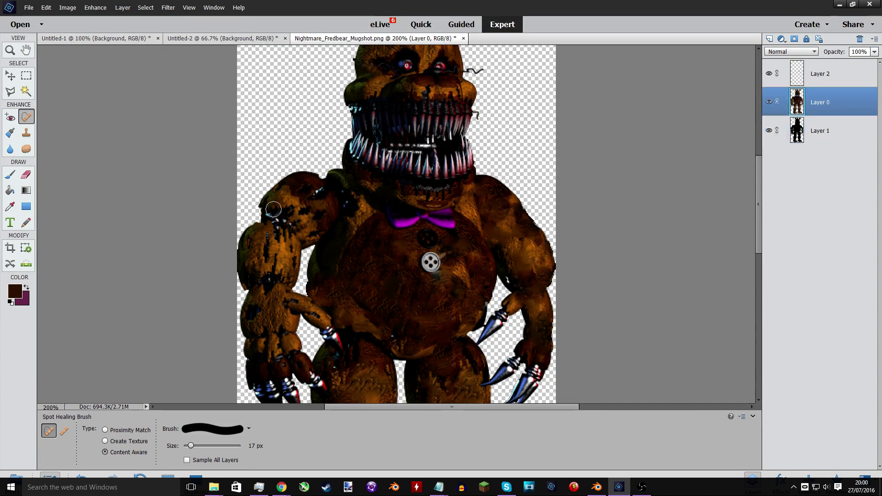
pyautogui.hotkey('ctrl', '+')
pyautogui.hotkey('ctrl', '+')
pyautogui.scroll(1, 286, 207)
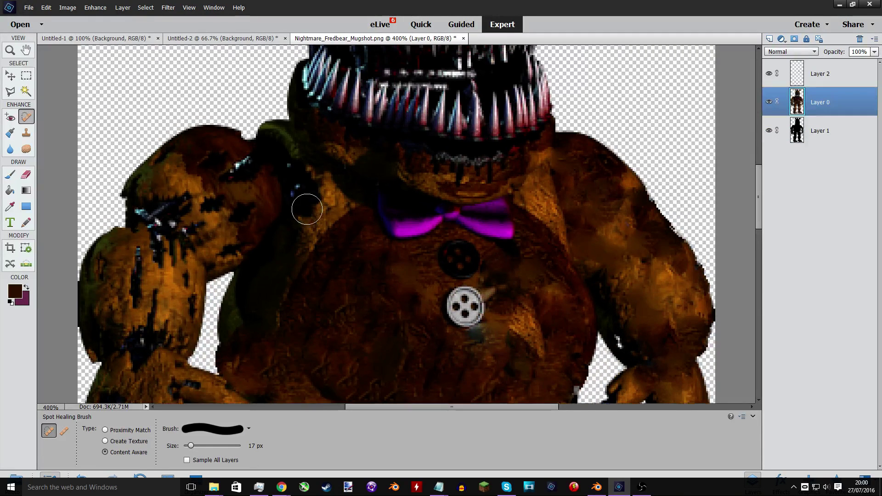
pyautogui.moveTo(279, 195)
pyautogui.mouseDown()
pyautogui.moveTo(310, 215)
pyautogui.moveTo(284, 176)
pyautogui.moveTo(225, 189)
pyautogui.moveTo(247, 182)
pyautogui.moveTo(244, 216)
pyautogui.moveTo(236, 232)
pyautogui.moveTo(210, 225)
pyautogui.moveTo(231, 263)
pyautogui.moveTo(206, 271)
pyautogui.moveTo(175, 224)
pyautogui.moveTo(158, 238)
pyautogui.moveTo(156, 223)
pyautogui.moveTo(143, 235)
pyautogui.moveTo(164, 275)
pyautogui.mouseUp()
pyautogui.scroll(-1, 472, 191)
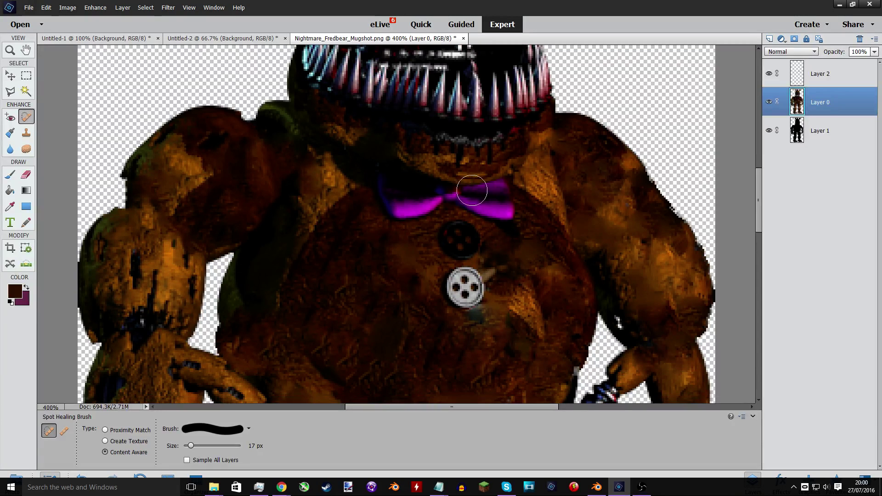
# Heal the dark tears along the left-hand arm below the elbow joint down to the wrist on Layer 0.
pyautogui.scroll(-1, 492, 269)
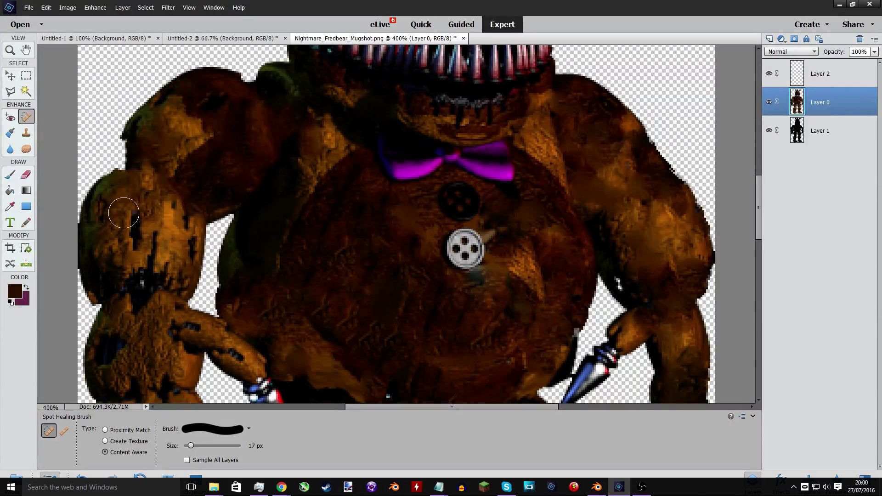
pyautogui.moveTo(124, 213); pyautogui.dragTo(138, 274)
pyautogui.moveTo(152, 205)
pyautogui.mouseDown()
pyautogui.moveTo(183, 238)
pyautogui.moveTo(180, 204)
pyautogui.mouseUp()
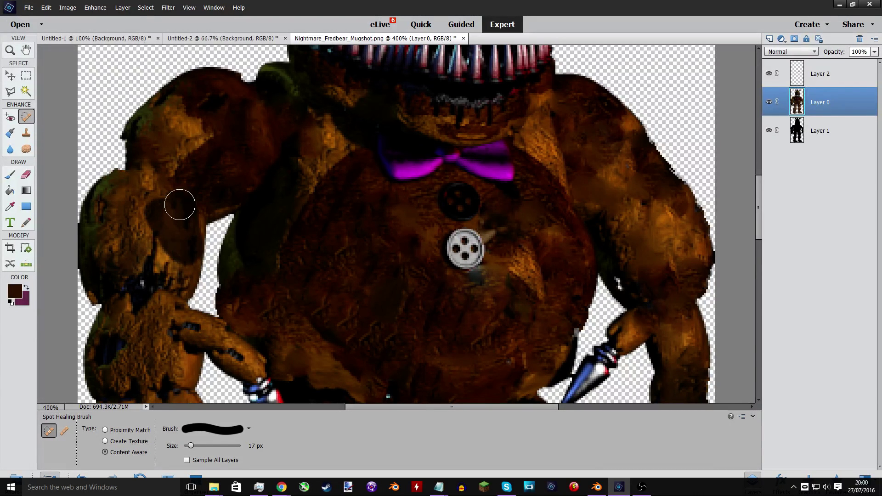
pyautogui.moveTo(153, 250)
pyautogui.mouseDown()
pyautogui.moveTo(153, 306)
pyautogui.moveTo(161, 265)
pyautogui.moveTo(173, 292)
pyautogui.moveTo(161, 282)
pyautogui.moveTo(133, 298)
pyautogui.moveTo(119, 273)
pyautogui.moveTo(114, 296)
pyautogui.moveTo(171, 259)
pyautogui.moveTo(195, 262)
pyautogui.moveTo(111, 266)
pyautogui.moveTo(123, 273)
pyautogui.moveTo(127, 263)
pyautogui.moveTo(136, 325)
pyautogui.mouseUp()
# Heal the holes and gaps on the left-hand thumb, back of the hand and fingers on Layer 0.
pyautogui.scroll(-2, 122, 311)
pyautogui.scroll(-1, 143, 274)
pyautogui.scroll(-1, 151, 301)
pyautogui.moveTo(230, 256); pyautogui.dragTo(176, 244)
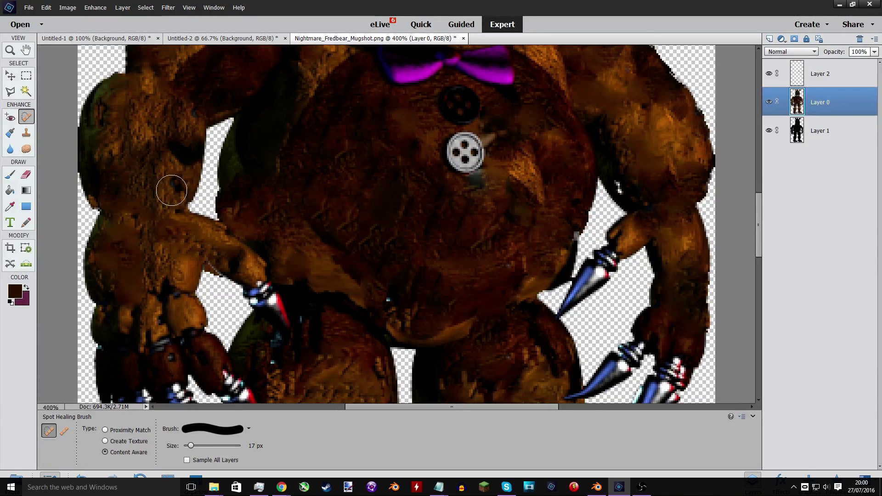
pyautogui.moveTo(171, 190); pyautogui.dragTo(172, 239)
pyautogui.scroll(-3, 170, 202)
pyautogui.moveTo(160, 230)
pyautogui.mouseDown()
pyautogui.moveTo(157, 240)
pyautogui.moveTo(143, 236)
pyautogui.moveTo(159, 282)
pyautogui.mouseUp()
pyautogui.moveTo(173, 250)
pyautogui.mouseDown()
pyautogui.moveTo(167, 284)
pyautogui.moveTo(178, 261)
pyautogui.moveTo(191, 260)
pyautogui.moveTo(177, 276)
pyautogui.mouseUp()
pyautogui.moveTo(138, 239)
pyautogui.mouseDown()
pyautogui.moveTo(119, 258)
pyautogui.moveTo(112, 243)
pyautogui.moveTo(109, 293)
pyautogui.moveTo(108, 203)
pyautogui.mouseUp()
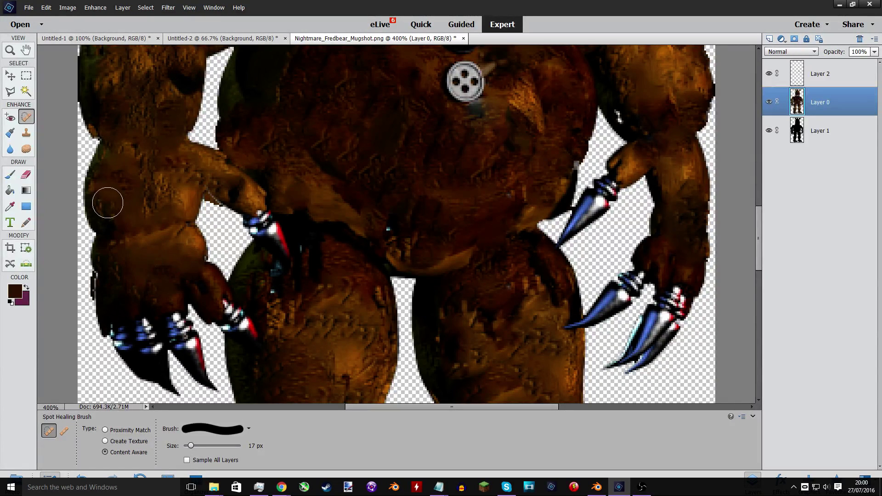
# Inspect the healed arms and torso on the whole figure, and look over the head and jaw.
pyautogui.scroll(5, 191, 236)
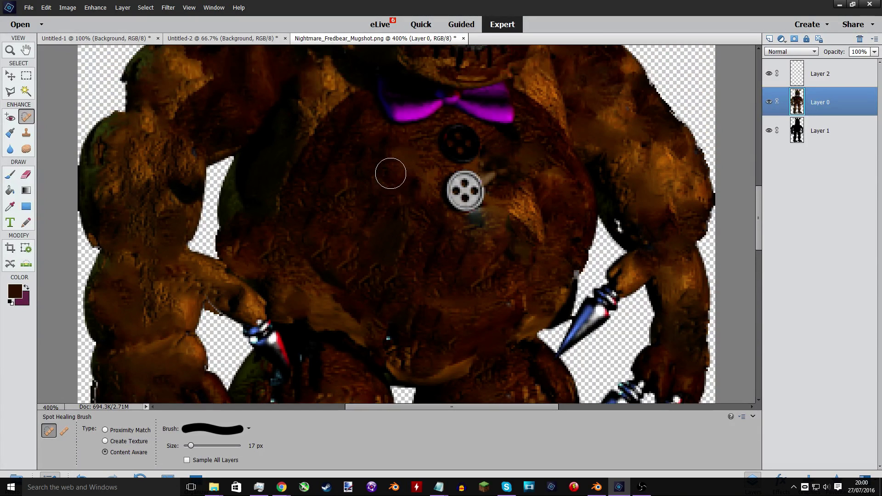
pyautogui.hotkey('ctrl', '-')
pyautogui.hotkey('ctrl', '-')
pyautogui.hotkey('ctrl', '-')
pyautogui.hotkey('ctrl', '-')
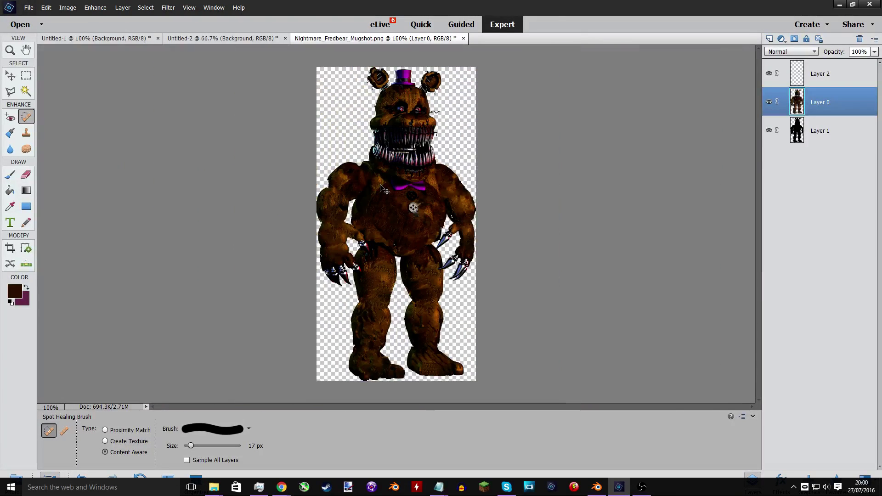
pyautogui.hotkey('ctrl', '+')
pyautogui.hotkey('ctrl', '+')
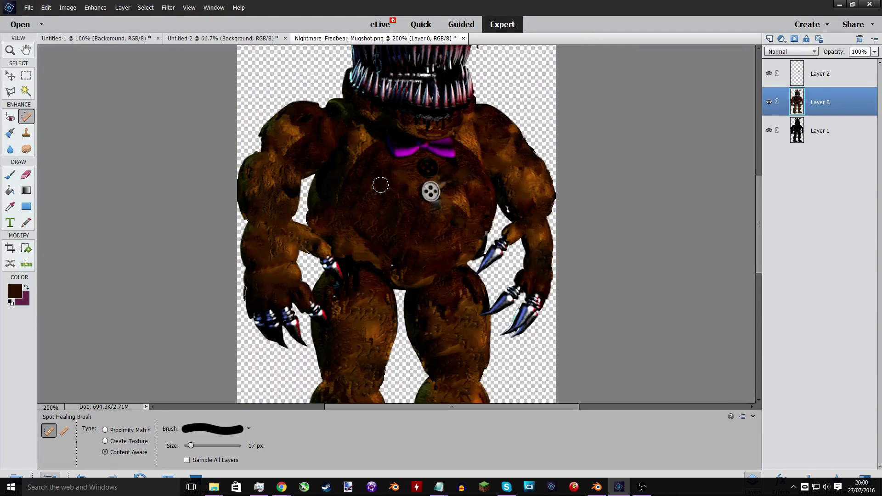
pyautogui.scroll(3, 358, 146)
pyautogui.scroll(4, 362, 147)
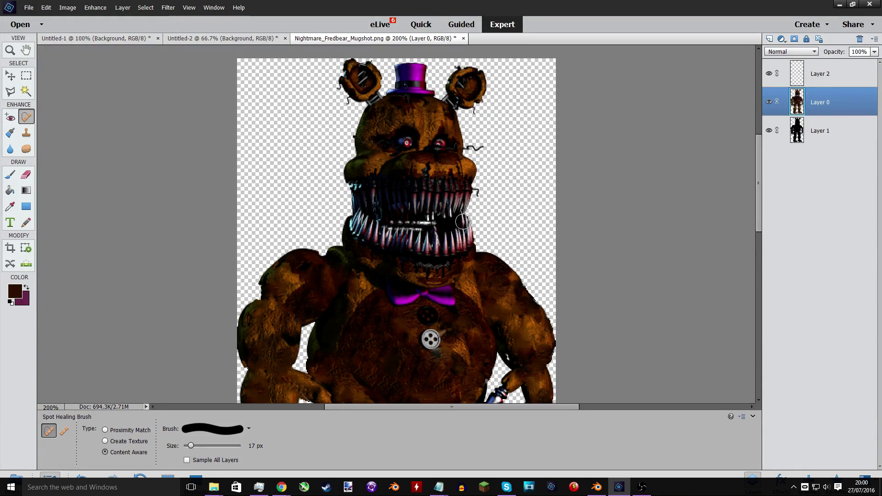
# Outline the head down to the jawline with the Polygonal Lasso and cut and paste it from Layer 0 onto its own layer.
pyautogui.hotkey('ctrl', '=')
pyautogui.hotkey('ctrl', '=')
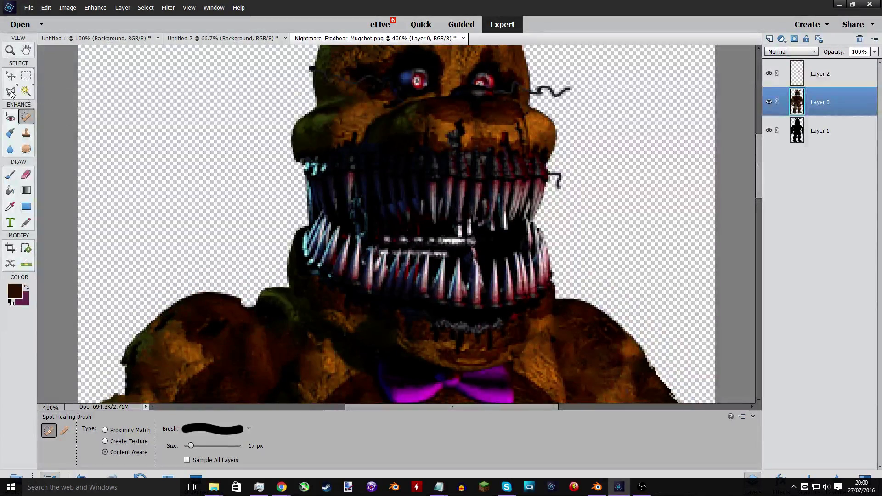
pyautogui.click(10, 91)
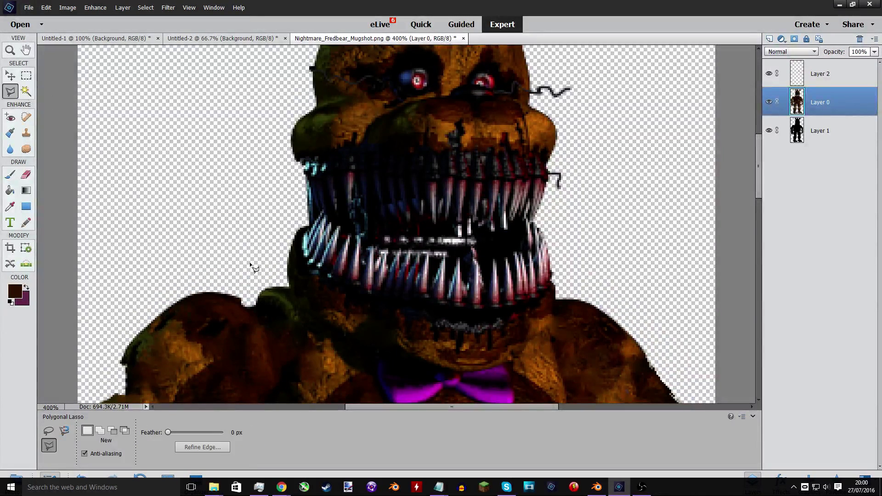
pyautogui.click(352, 336)
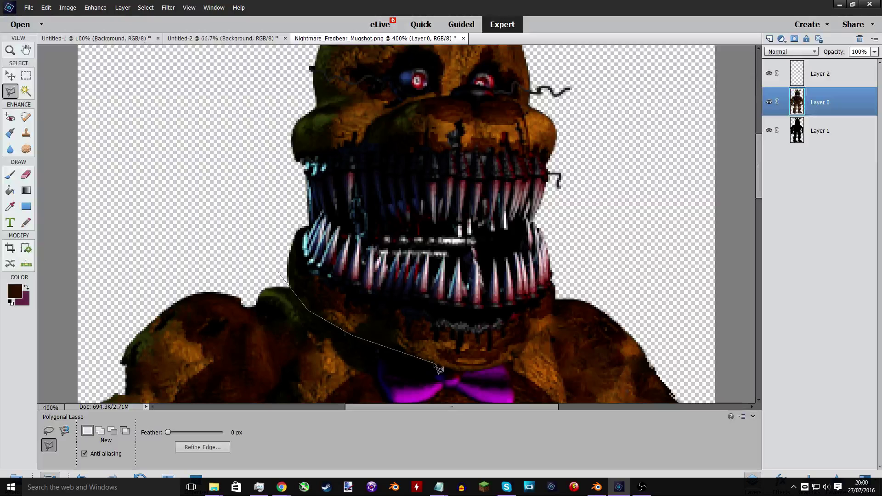
pyautogui.click(466, 372)
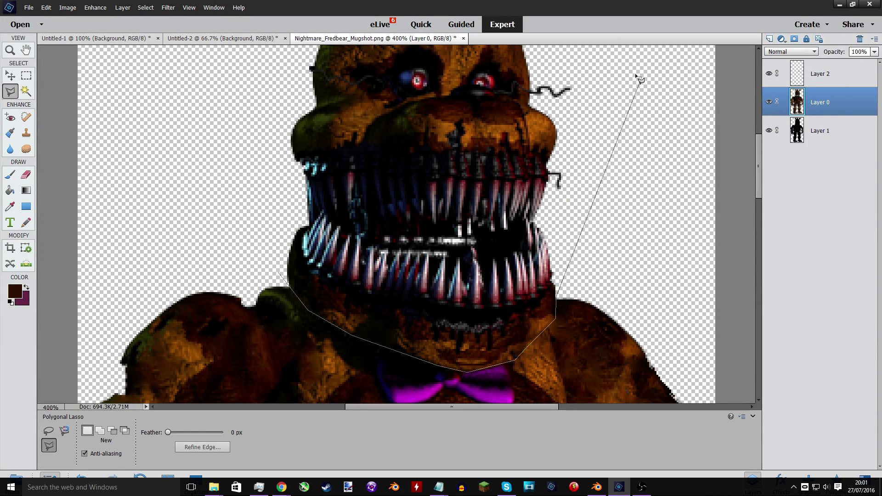
pyautogui.scroll(10, 597, 144)
pyautogui.click(528, 266)
pyautogui.click(202, 364)
pyautogui.scroll(-10, 202, 365)
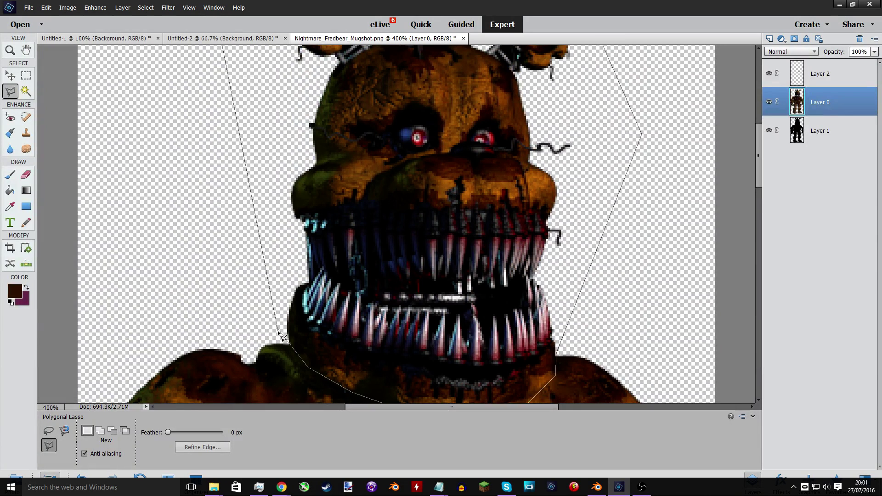
pyautogui.click(278, 331)
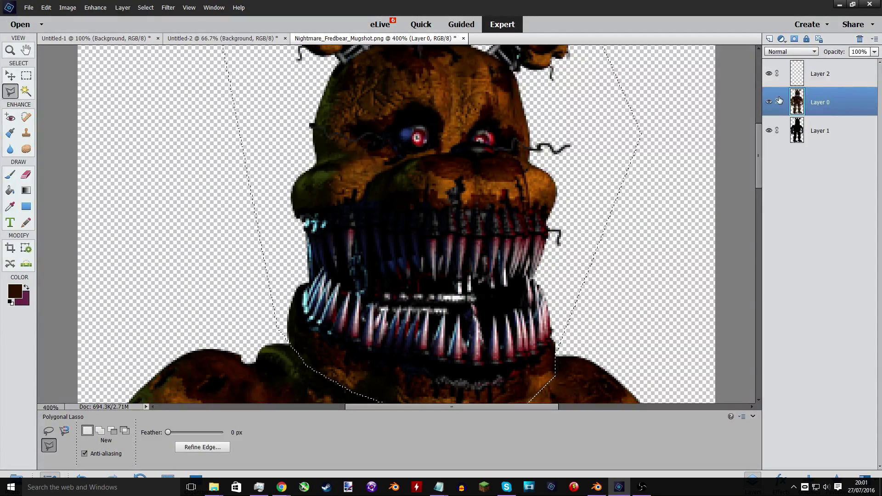
pyautogui.press('Delete')
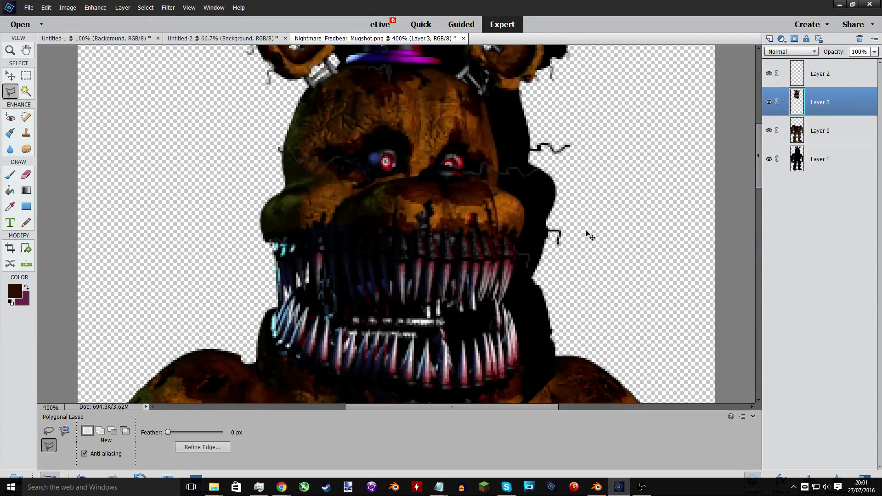
pyautogui.hotkey('ctrl', 'v')
# Move the pasted head layer back onto the neck, nudging it until the seam above the bow tie closes, and deselect the layer.
pyautogui.click(7, 78)
pyautogui.moveTo(454, 198); pyautogui.dragTo(484, 178)
pyautogui.press('Right')
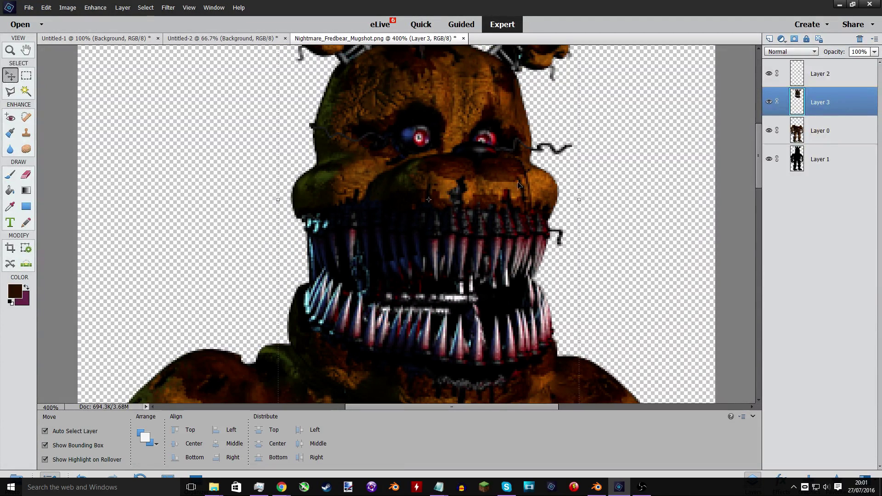
pyautogui.press('Left')
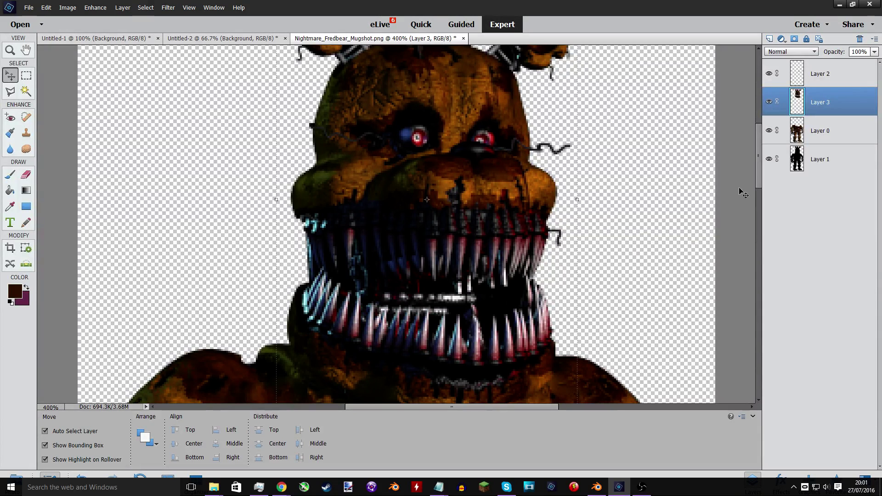
pyautogui.moveTo(758, 174); pyautogui.dragTo(759, 198)
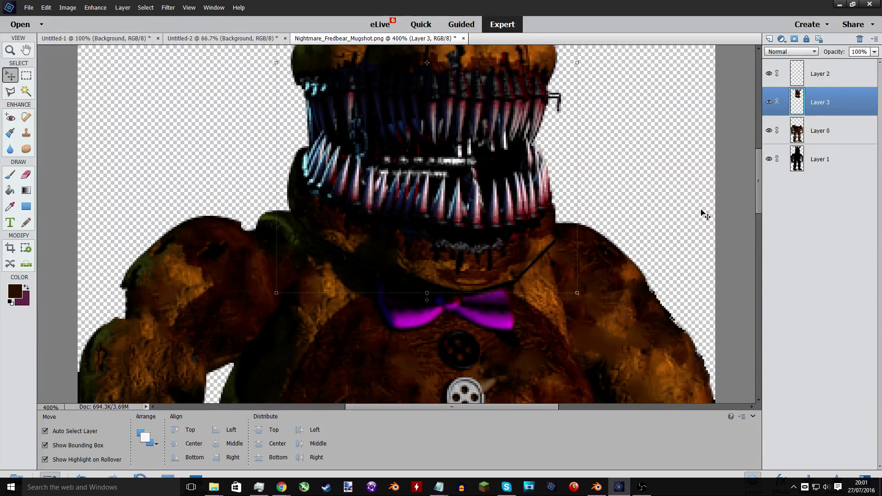
pyautogui.click(705, 215)
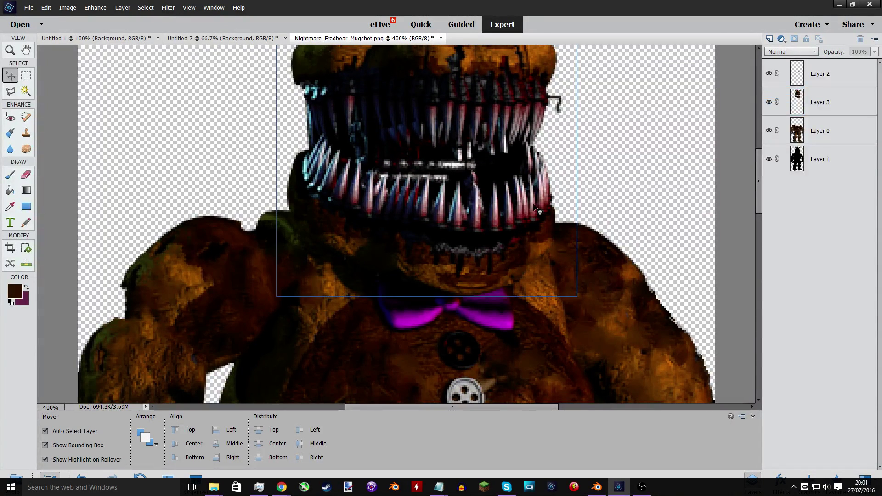
# Switch to the Brush tool and set the foreground color to black (#000000).
pyautogui.scroll(-3, 538, 209)
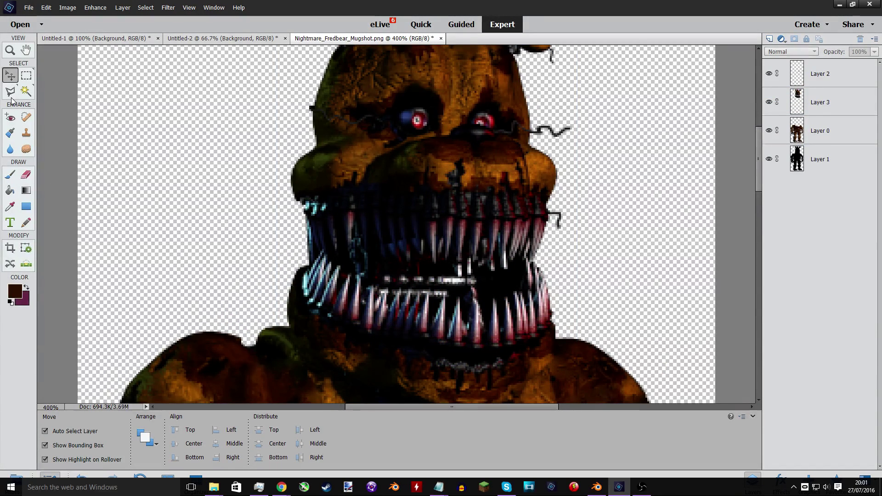
pyautogui.click(11, 175)
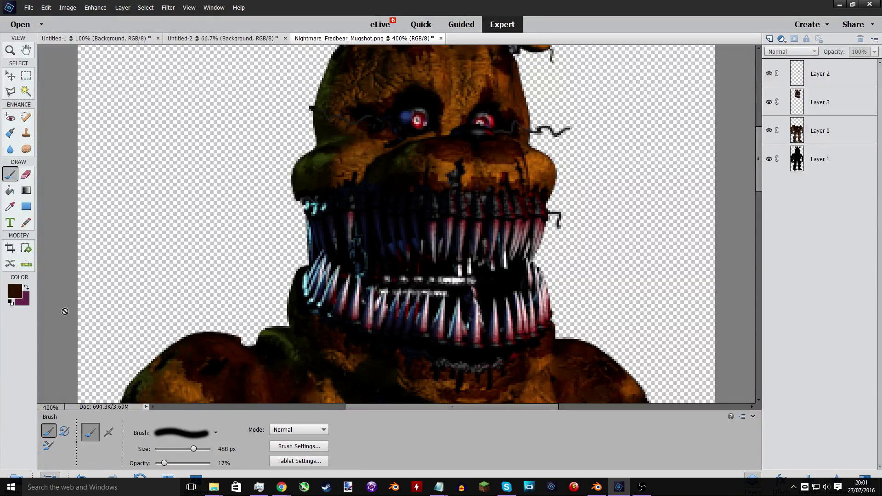
pyautogui.click(15, 291)
pyautogui.click(336, 263)
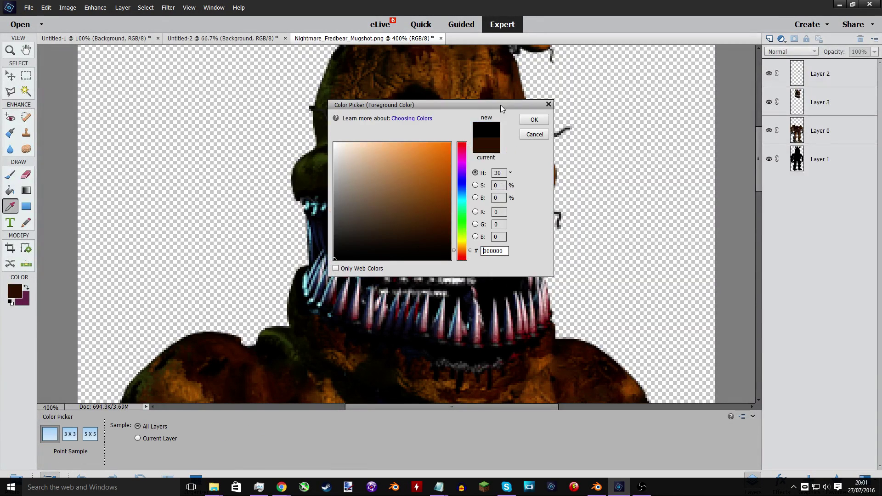
pyautogui.click(534, 122)
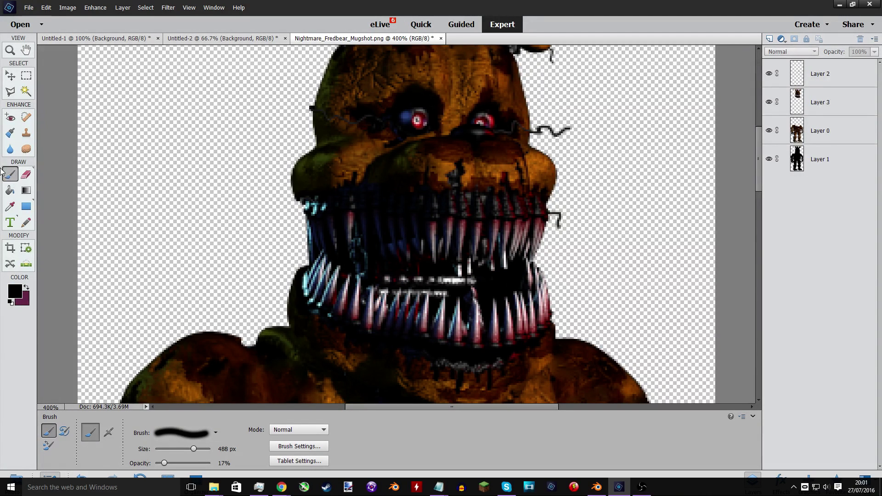
# Add a new blank layer with Normal blending above Layer 2.
pyautogui.click(800, 104)
pyautogui.click(809, 74)
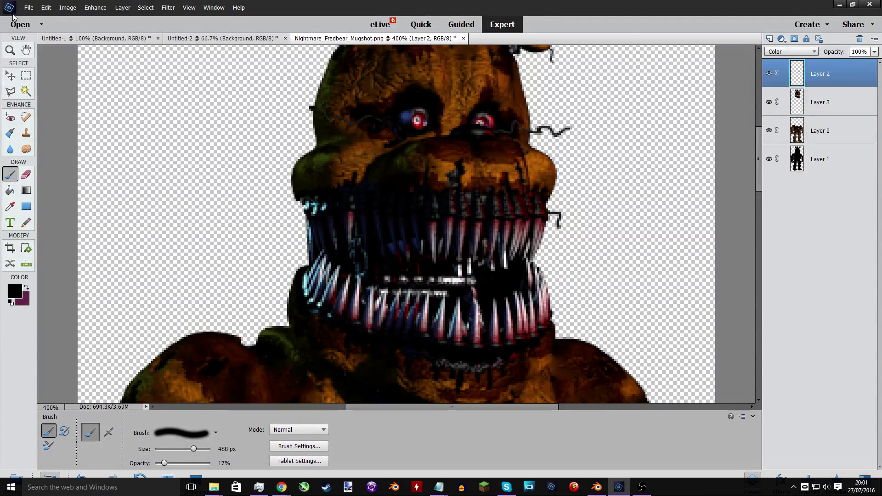
pyautogui.click(123, 7)
pyautogui.click(122, 7)
pyautogui.click(123, 8)
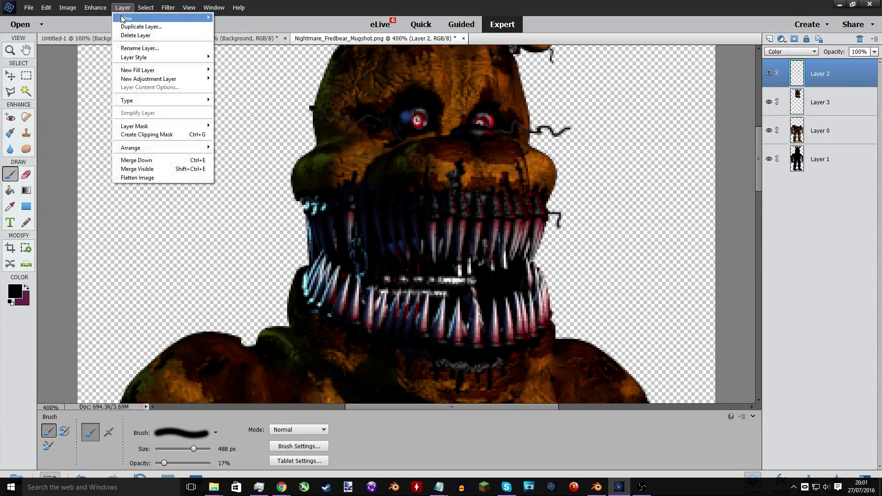
pyautogui.click(105, 18)
pyautogui.click(521, 155)
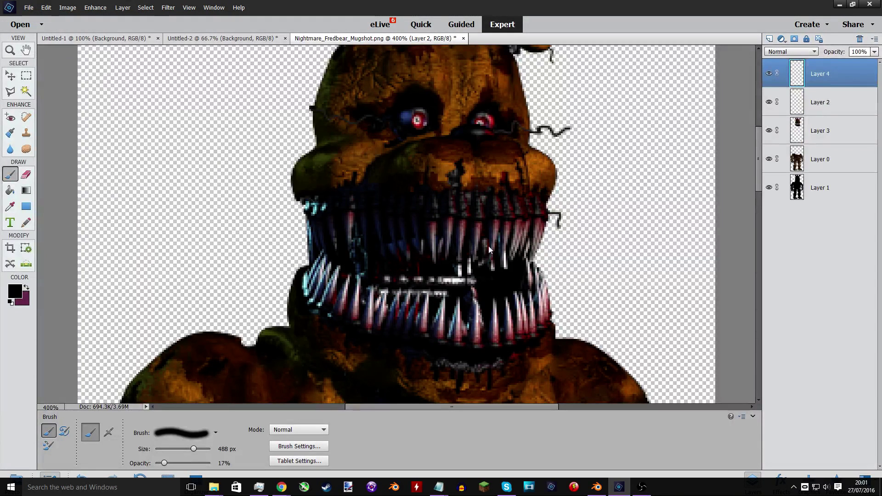
# Undo the faint stroke and paint solid black over the teeth and jaws on Layer 4 at 100% brush opacity.
pyautogui.hotkey('ctrl', 'z')
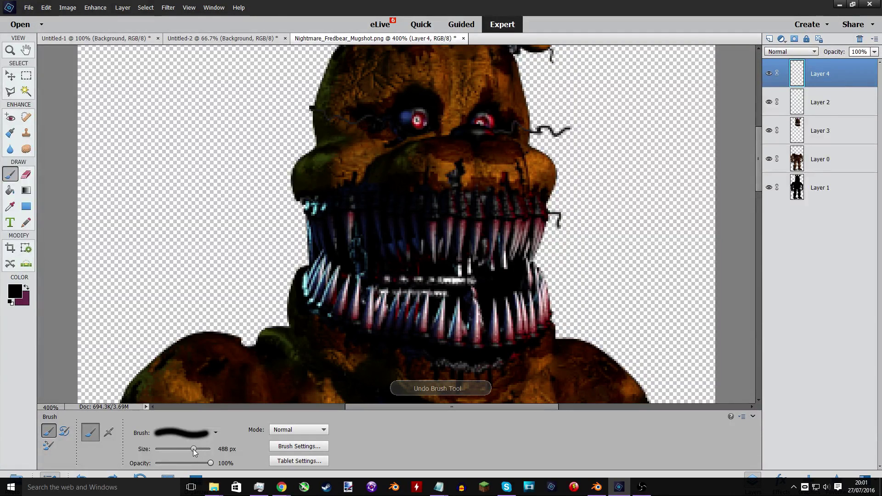
pyautogui.moveTo(368, 244)
pyautogui.mouseDown()
pyautogui.moveTo(429, 232)
pyautogui.moveTo(584, 240)
pyautogui.moveTo(528, 249)
pyautogui.moveTo(594, 247)
pyautogui.moveTo(571, 289)
pyautogui.moveTo(478, 310)
pyautogui.moveTo(523, 306)
pyautogui.moveTo(389, 304)
pyautogui.moveTo(352, 292)
pyautogui.moveTo(367, 281)
pyautogui.moveTo(296, 268)
pyautogui.moveTo(317, 243)
pyautogui.moveTo(299, 243)
pyautogui.moveTo(300, 206)
pyautogui.moveTo(287, 283)
pyautogui.mouseUp()
pyautogui.click(27, 175)
pyautogui.hotkey('ctrl', 'z')
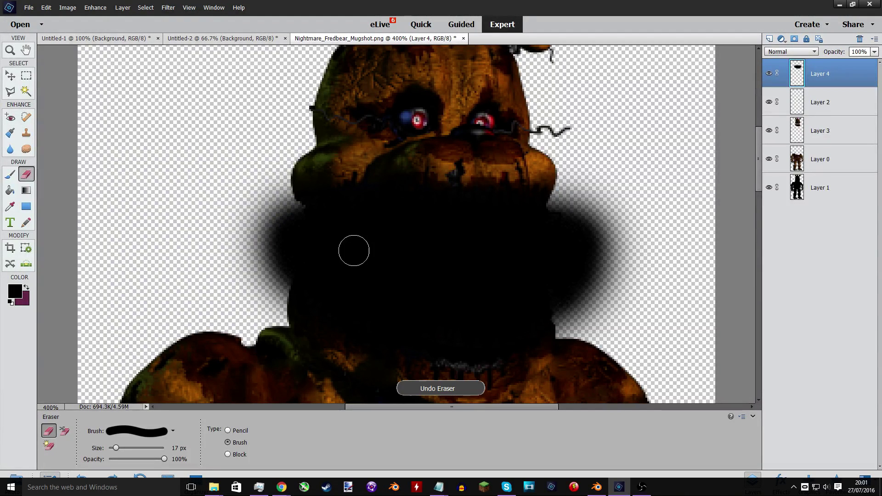
# Select the empty area around the Layer 3 head with the Magic Wand, delete the black overspill from Layer 4, and deselect.
pyautogui.click(800, 137)
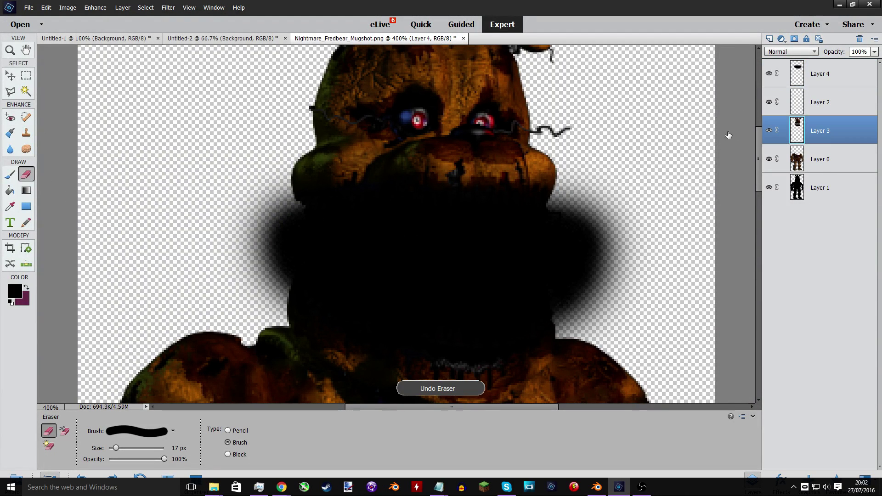
pyautogui.click(26, 91)
pyautogui.click(219, 177)
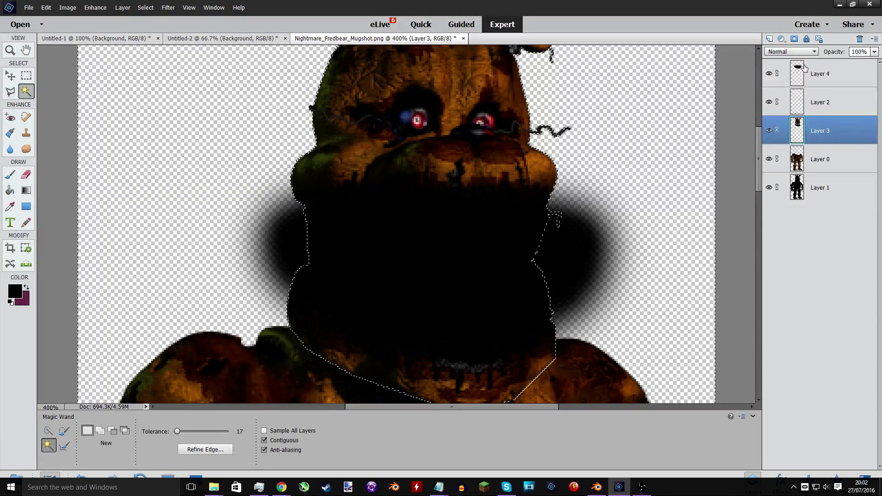
pyautogui.click(820, 74)
pyautogui.press('Delete')
pyautogui.hotkey('ctrl', 'd')
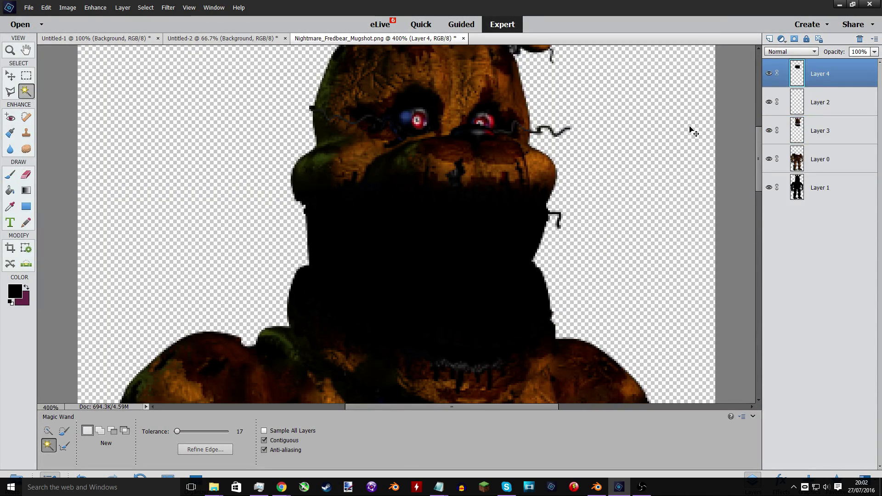
# Move the black mouth layer, Layer 4, below Layer 2 so it sits directly above Layer 3.
pyautogui.hotkey('ctrl', '-')
pyautogui.hotkey('ctrl', '-')
pyautogui.hotkey('ctrl', '-')
pyautogui.hotkey('ctrl', '-')
pyautogui.hotkey('ctrl', '+')
pyautogui.hotkey('ctrl', '+')
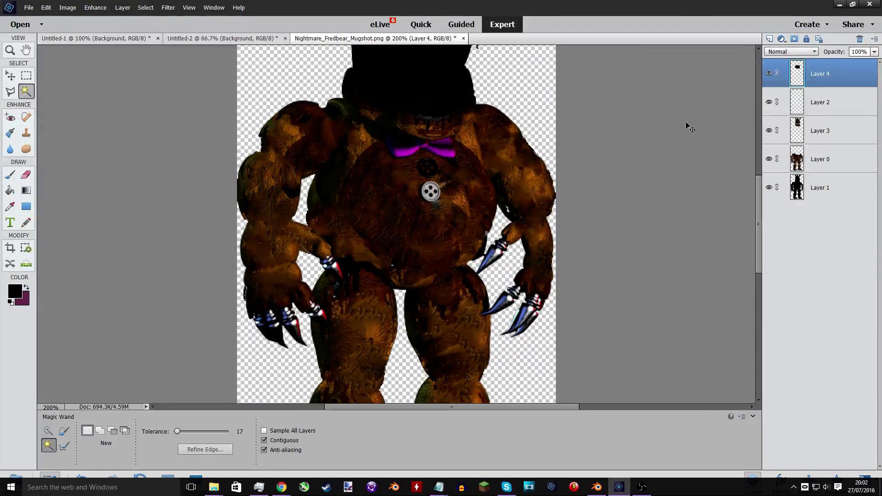
pyautogui.scroll(5, 689, 127)
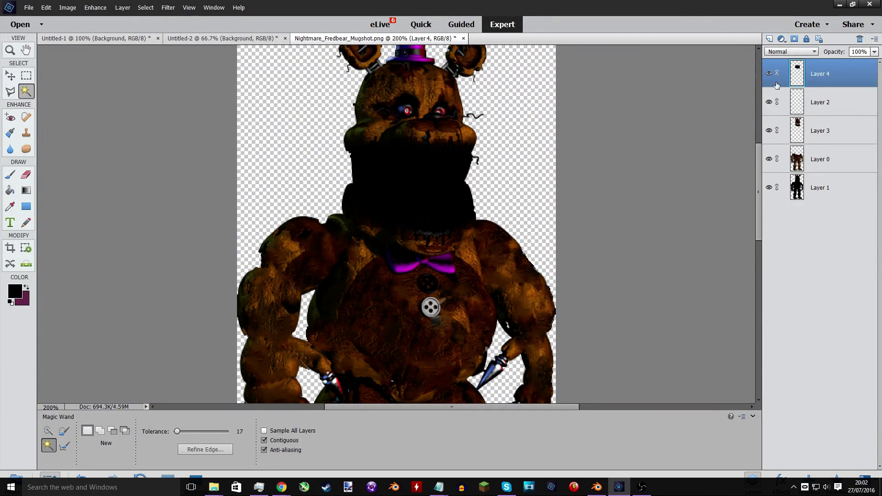
pyautogui.moveTo(775, 85); pyautogui.dragTo(796, 127)
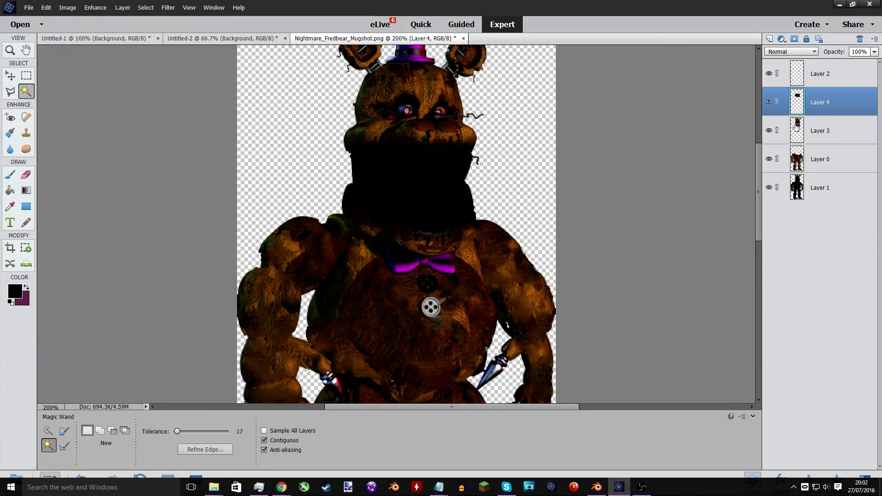
# Duplicate the head layer, Layer 3, rename the copy "head backup", and hide it.
pyautogui.rightClick(797, 127)
pyautogui.click(822, 157)
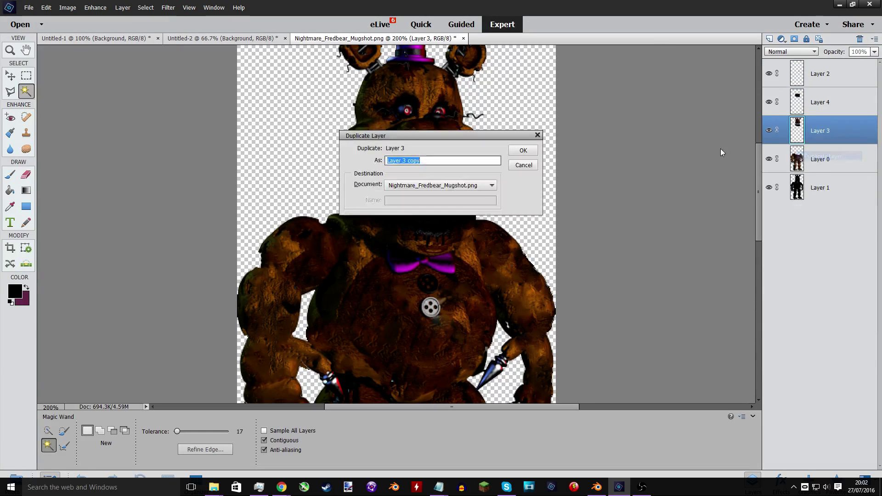
pyautogui.click(522, 152)
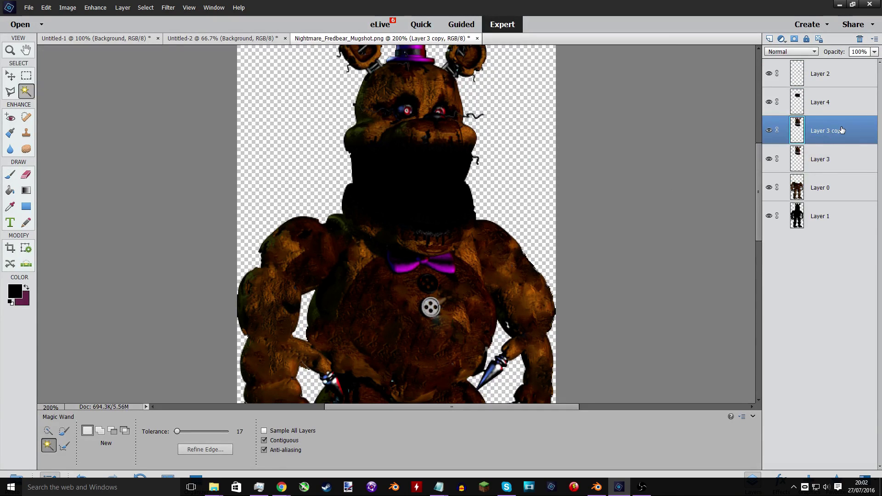
pyautogui.doubleClick(841, 130)
pyautogui.press('Return')
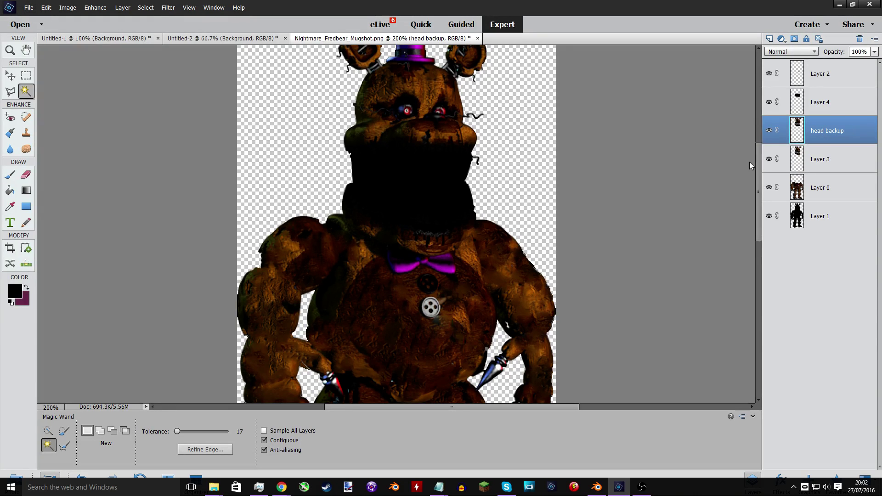
pyautogui.click(769, 130)
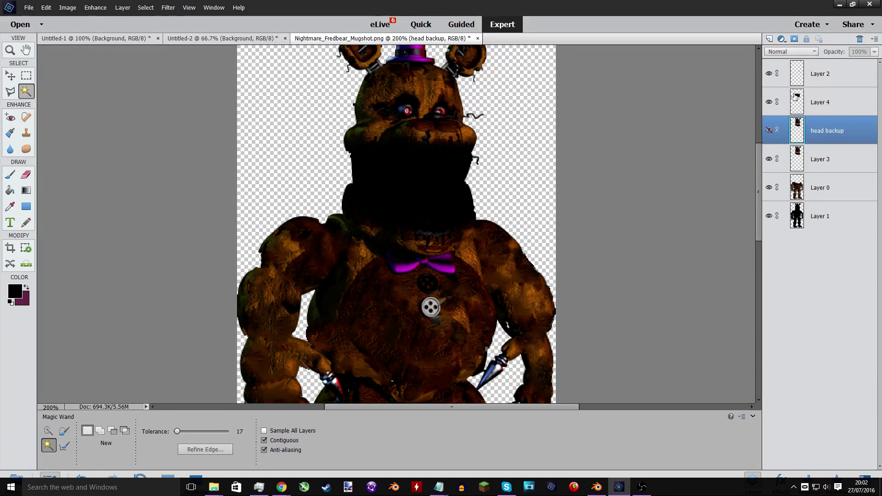
# Move Layer 4 beneath the head backup layer and merge it down into Layer 3.
pyautogui.moveTo(797, 102); pyautogui.dragTo(797, 145)
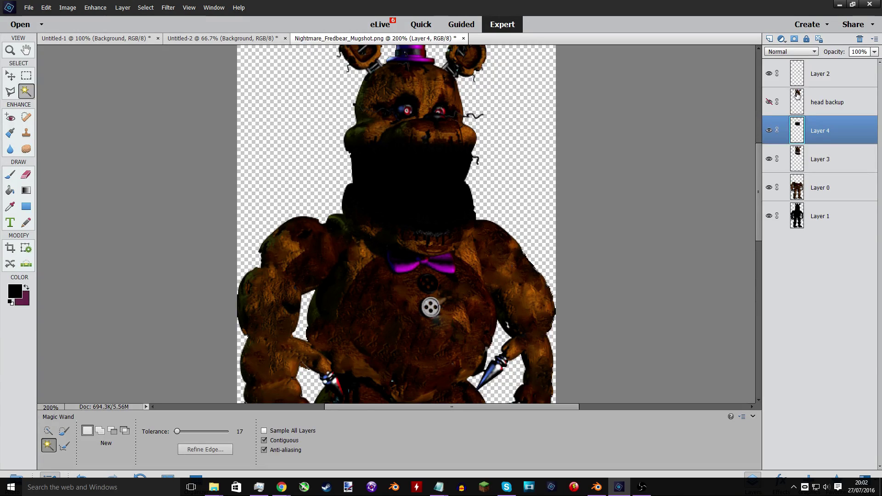
pyautogui.rightClick(791, 121)
pyautogui.click(822, 290)
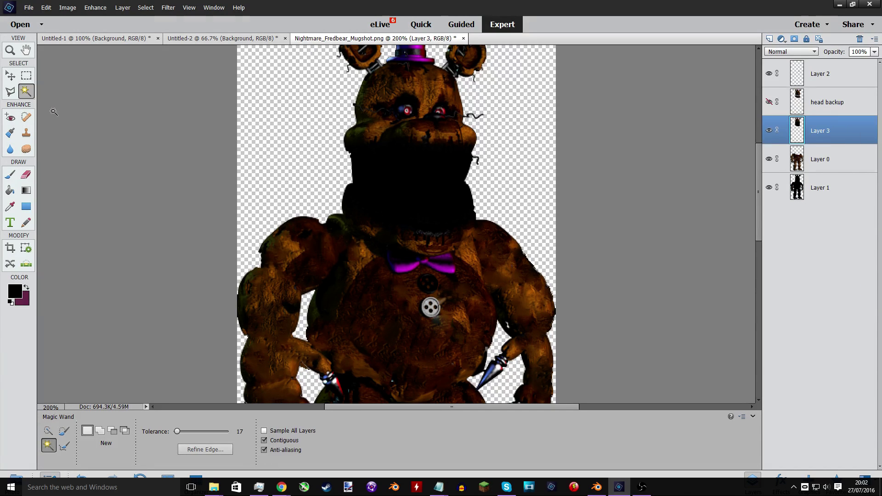
# Outline the upper head, hat and ears down to the middle of the blackened mouth with the Polygonal Lasso, with Layer 3 active.
pyautogui.click(10, 76)
pyautogui.scroll(1, 276, 163)
pyautogui.click(276, 163)
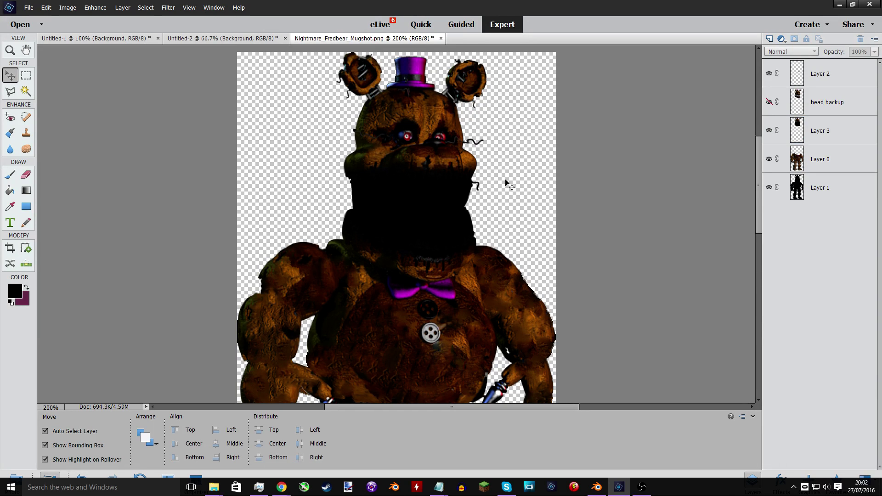
pyautogui.click(10, 90)
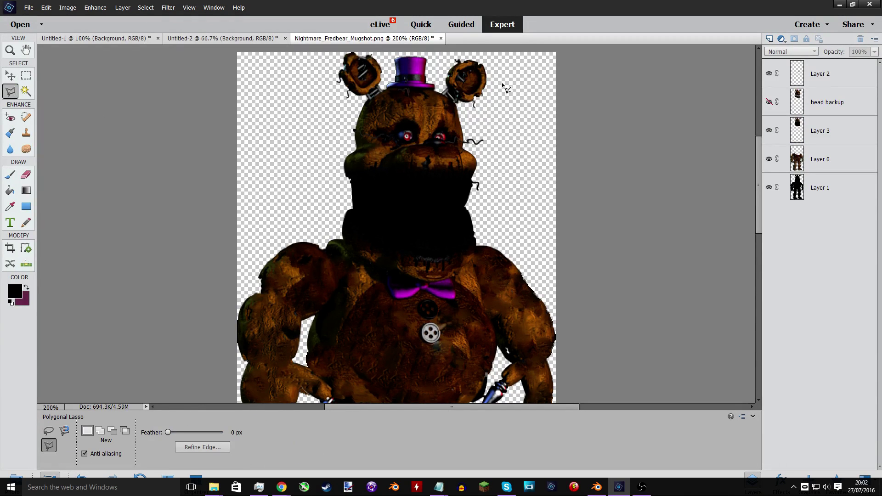
pyautogui.click(295, 186)
pyautogui.click(327, 49)
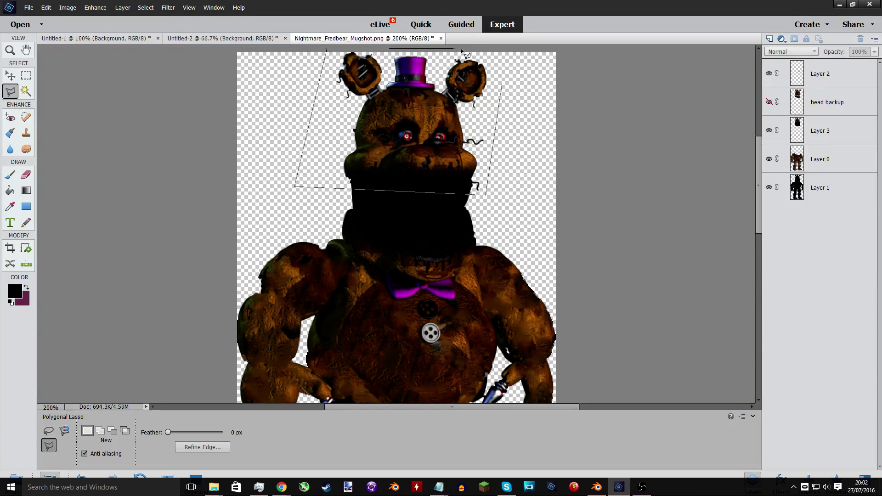
pyautogui.click(500, 56)
pyautogui.doubleClick(502, 88)
pyautogui.click(823, 130)
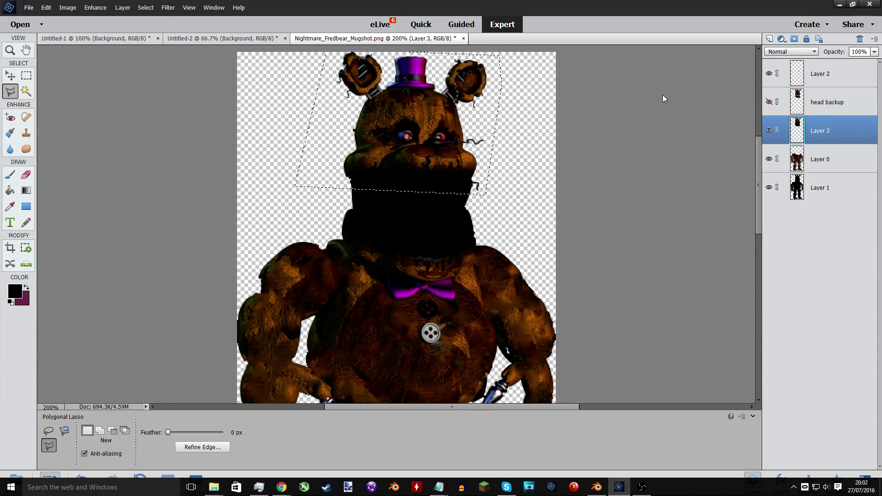
# Cut and paste the selected upper head onto its own layer and move it down over the lower jaw to close the mouth.
pyautogui.hotkey('ctrl', 'x')
pyautogui.hotkey('ctrl', 'v')
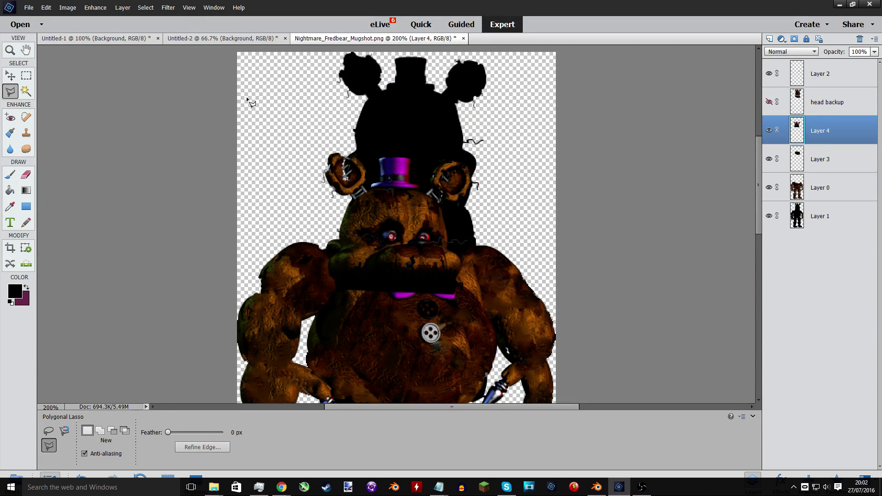
pyautogui.click(11, 76)
pyautogui.moveTo(429, 206); pyautogui.dragTo(442, 159)
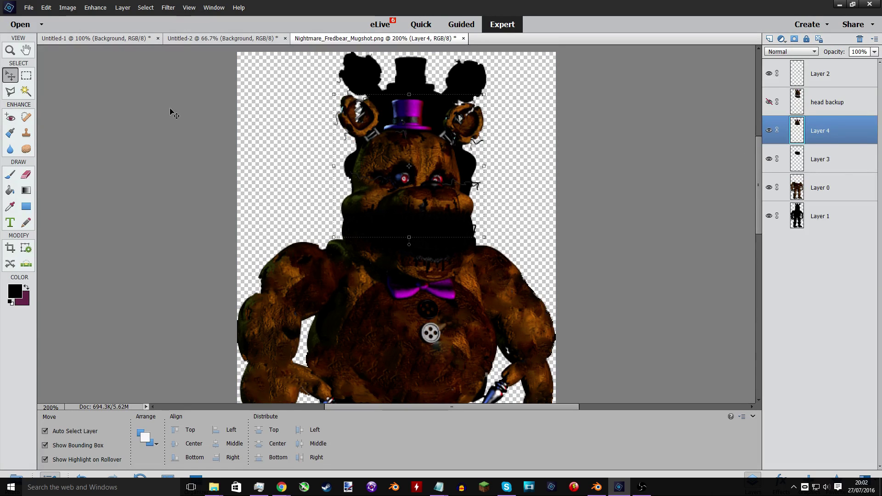
# Duplicate the black silhouette layer, Layer 1, and hide the original.
pyautogui.click(26, 175)
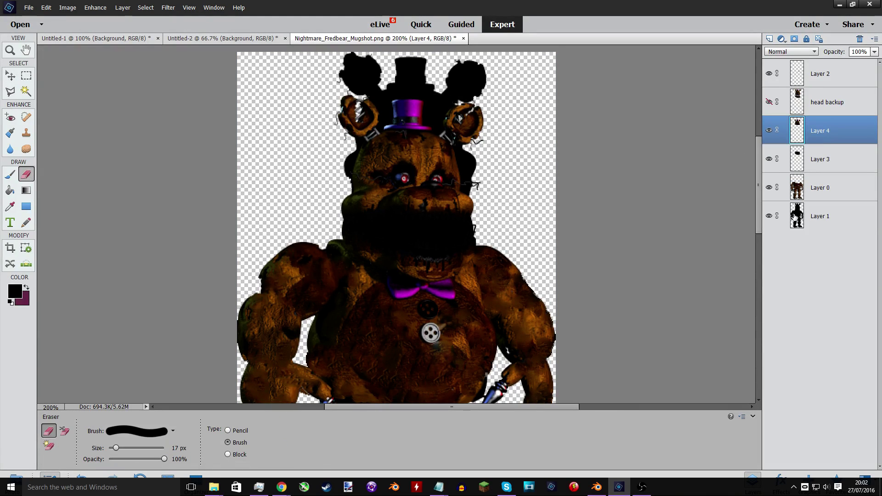
pyautogui.rightClick(797, 214)
pyautogui.click(806, 246)
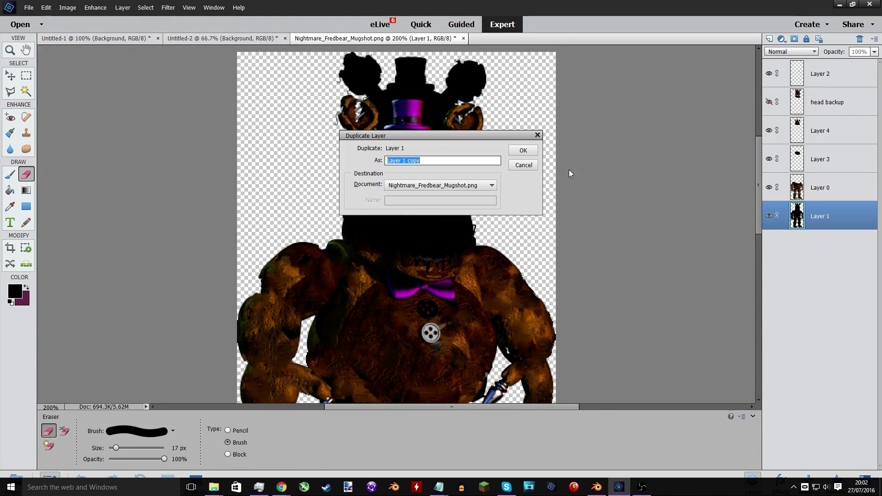
pyautogui.click(525, 149)
pyautogui.click(769, 244)
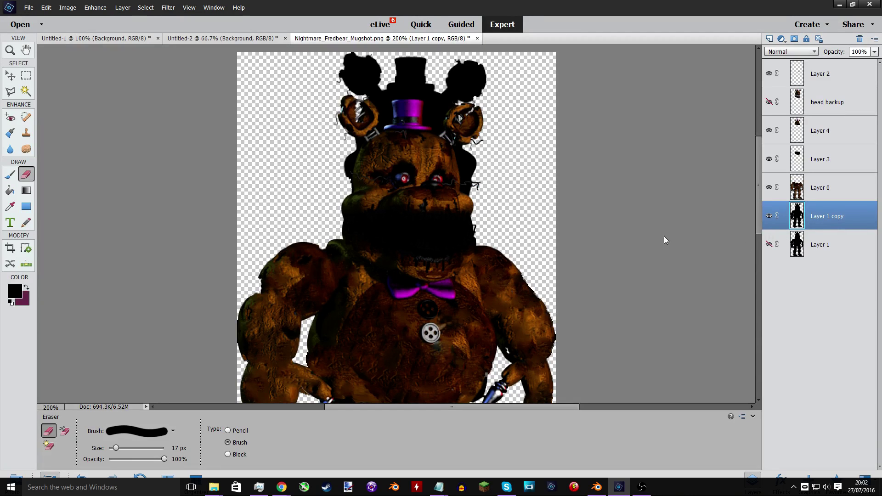
# Set the Eraser to 48 px and erase the silhouette showing around the hat, ears and head on Layer 1 copy.
pyautogui.click(130, 449)
pyautogui.moveTo(356, 115)
pyautogui.mouseDown()
pyautogui.moveTo(345, 71)
pyautogui.moveTo(373, 68)
pyautogui.moveTo(346, 91)
pyautogui.moveTo(373, 124)
pyautogui.moveTo(471, 96)
pyautogui.moveTo(406, 150)
pyautogui.moveTo(361, 157)
pyautogui.moveTo(347, 190)
pyautogui.moveTo(483, 172)
pyautogui.moveTo(463, 150)
pyautogui.moveTo(458, 121)
pyautogui.moveTo(490, 71)
pyautogui.moveTo(422, 62)
pyautogui.mouseUp()
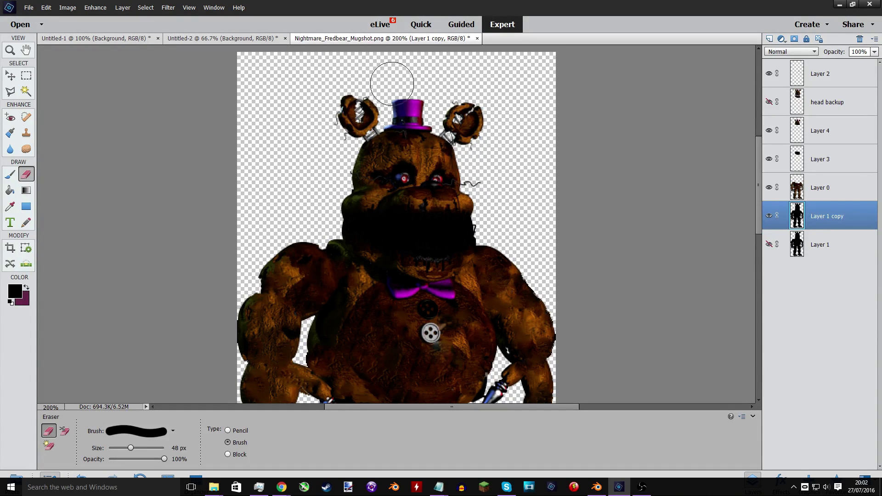
pyautogui.hotkey('ctrl', '-')
pyautogui.hotkey('ctrl', '-')
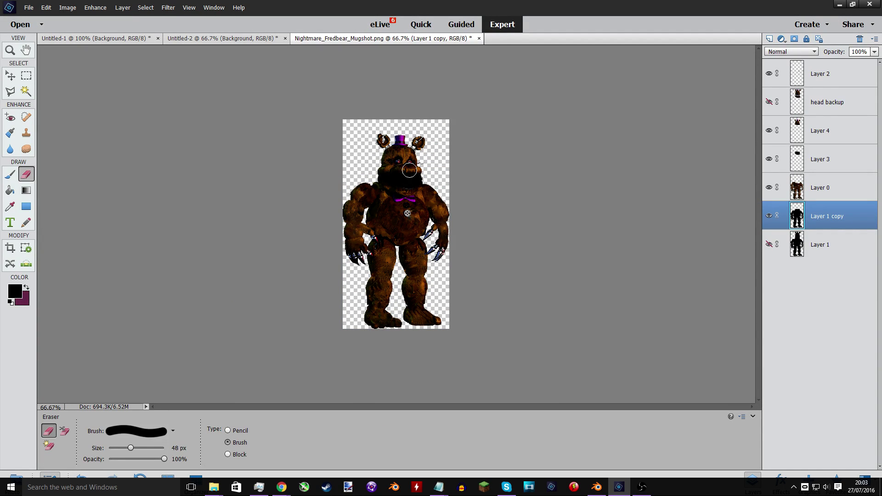
# Heal the dark cracks and marks on the muzzle and cheek of Layer 4 with the Spot Healing Brush.
pyautogui.hotkey('ctrl', '+')
pyautogui.hotkey('ctrl', '+')
pyautogui.hotkey('ctrl', '+')
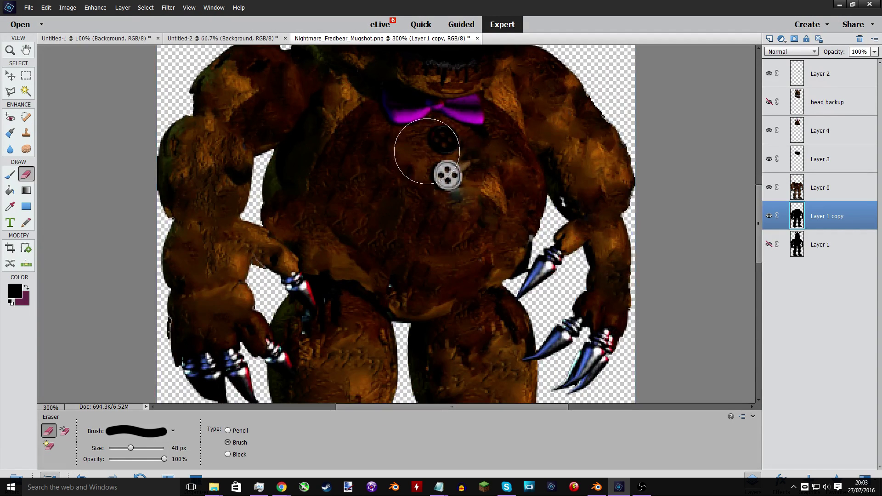
pyautogui.scroll(8, 427, 151)
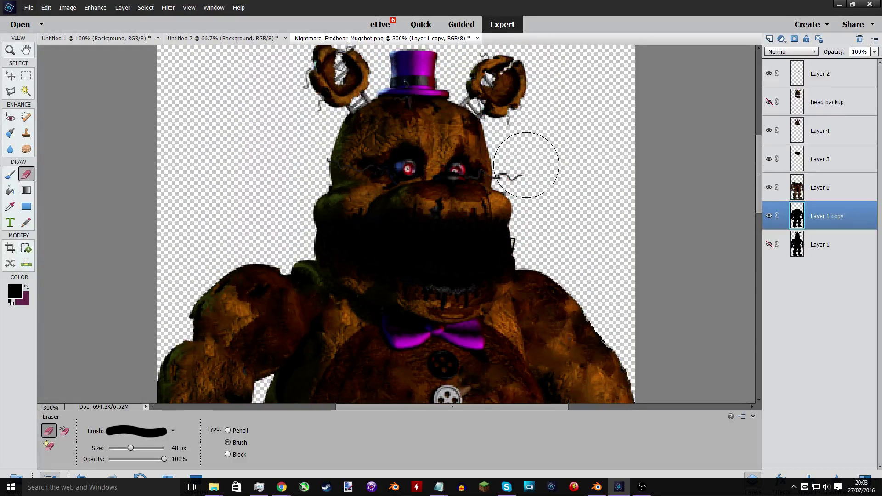
pyautogui.scroll(1, 407, 163)
pyautogui.click(785, 133)
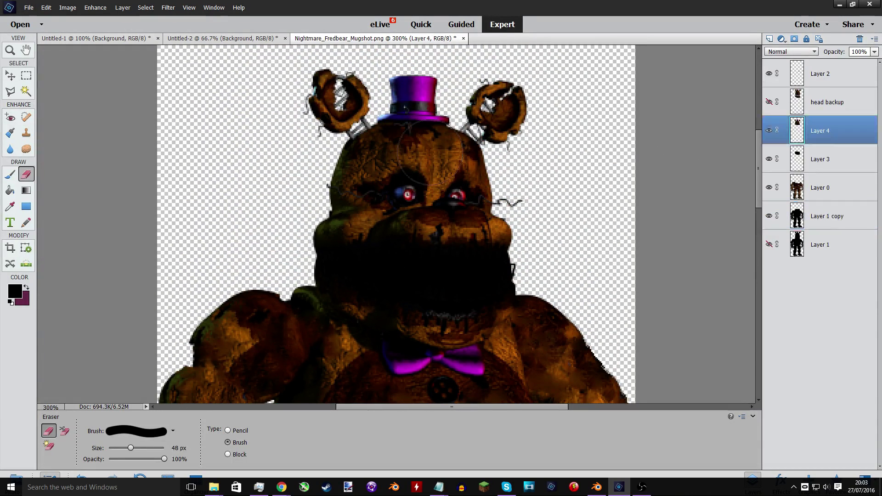
pyautogui.hotkey('ctrl', '+')
pyautogui.hotkey('ctrl', '+')
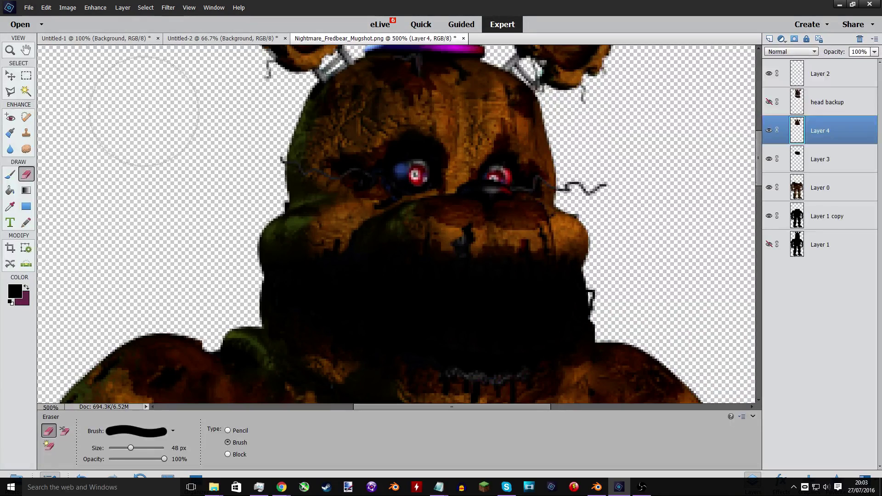
pyautogui.click(26, 117)
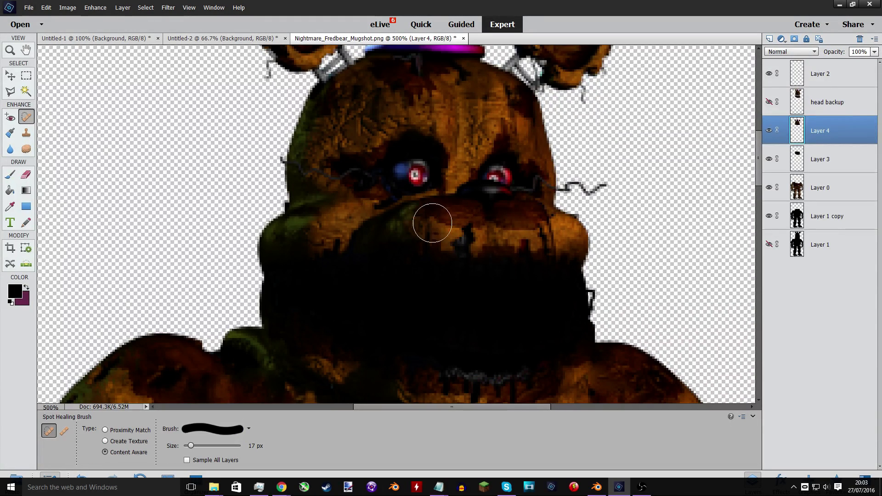
pyautogui.click(463, 235)
pyautogui.click(547, 237)
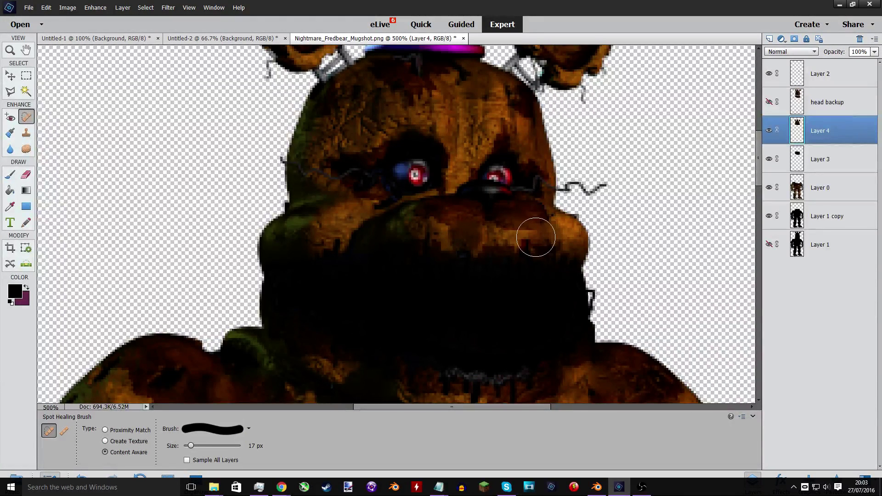
pyautogui.click(325, 234)
pyautogui.scroll(1, 328, 236)
pyautogui.scroll(2, 328, 236)
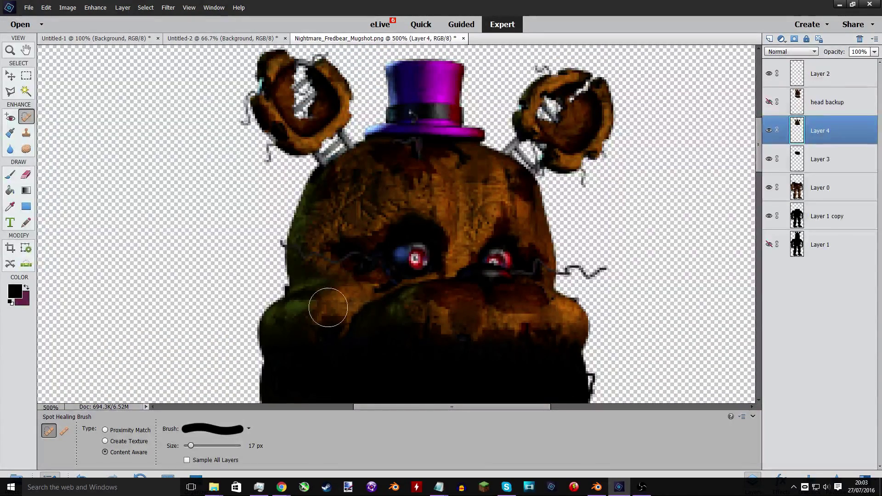
# Heal the torn holes inside both ears of Layer 4 with the 17 px Spot Healing Brush and show Layer 1.
pyautogui.scroll(1, 311, 207)
pyautogui.click(301, 142)
pyautogui.moveTo(302, 142); pyautogui.dragTo(299, 108)
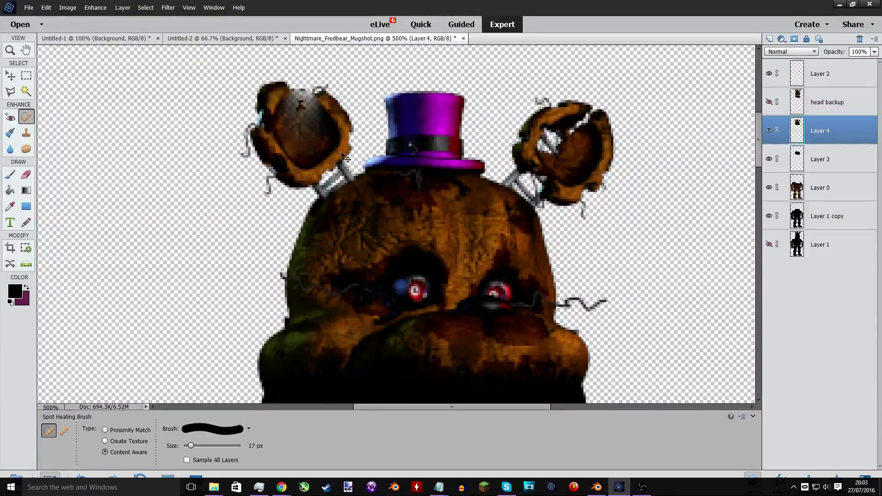
pyautogui.moveTo(301, 103)
pyautogui.mouseDown()
pyautogui.moveTo(301, 93)
pyautogui.moveTo(276, 118)
pyautogui.mouseUp()
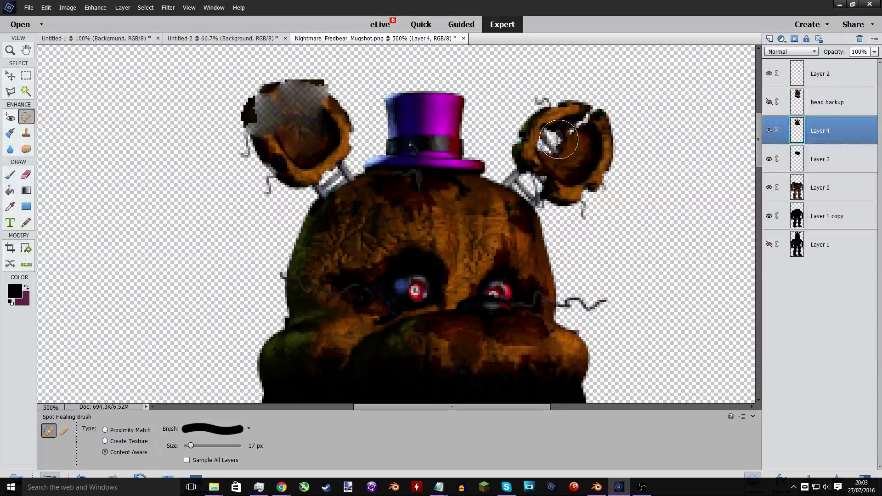
pyautogui.moveTo(559, 139); pyautogui.dragTo(591, 118)
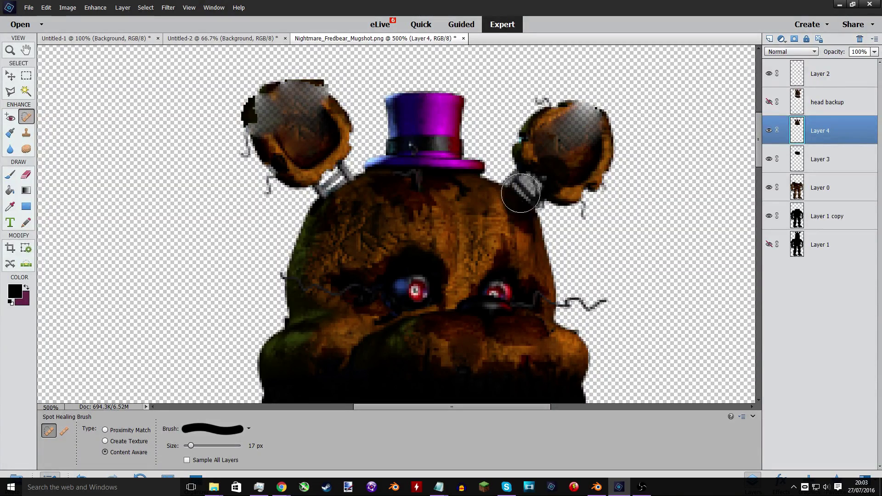
pyautogui.moveTo(520, 193); pyautogui.dragTo(522, 190)
pyautogui.hotkey('ctrl', 'z')
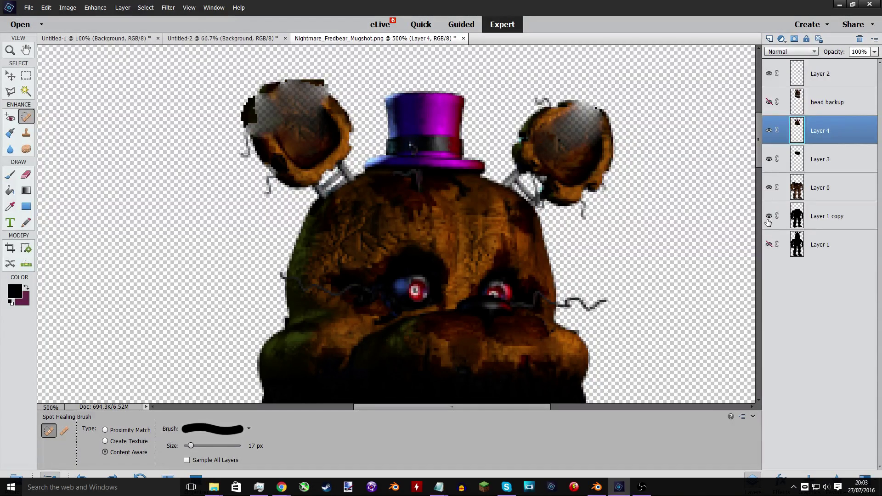
pyautogui.click(769, 244)
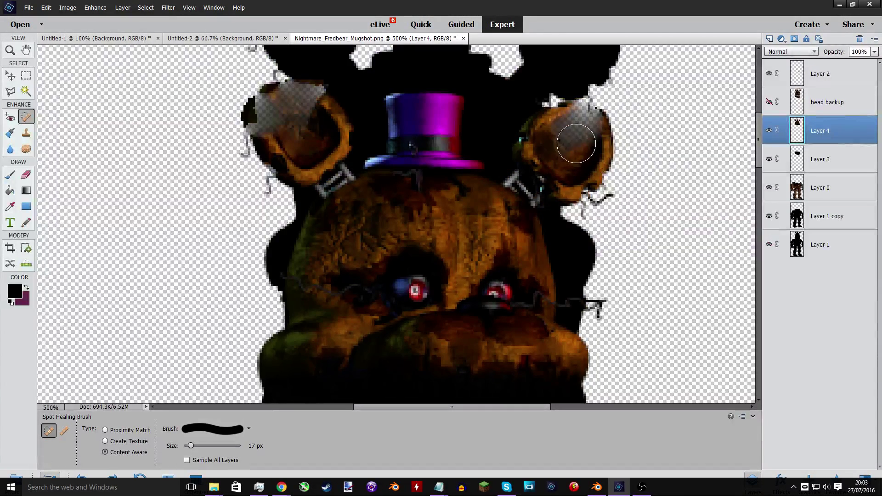
pyautogui.moveTo(585, 136); pyautogui.dragTo(585, 137)
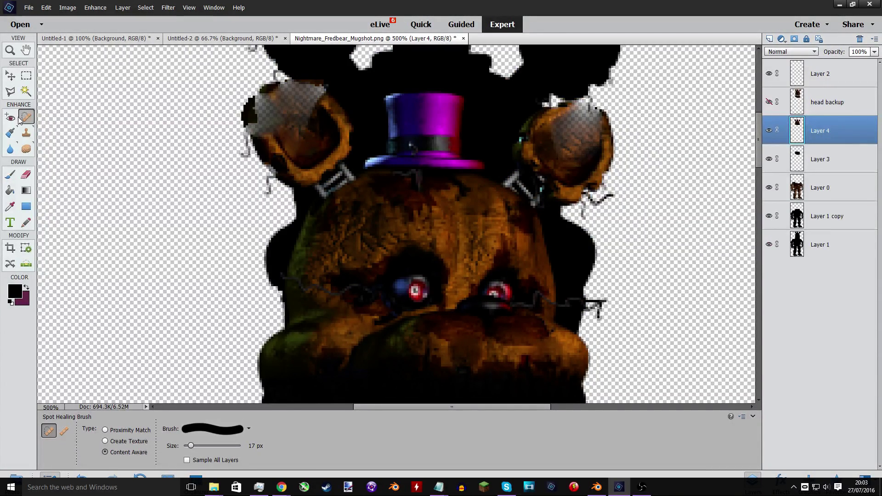
# Add a new layer directly above Layer 1 and fill it with black using the Paint Bucket.
pyautogui.click(10, 190)
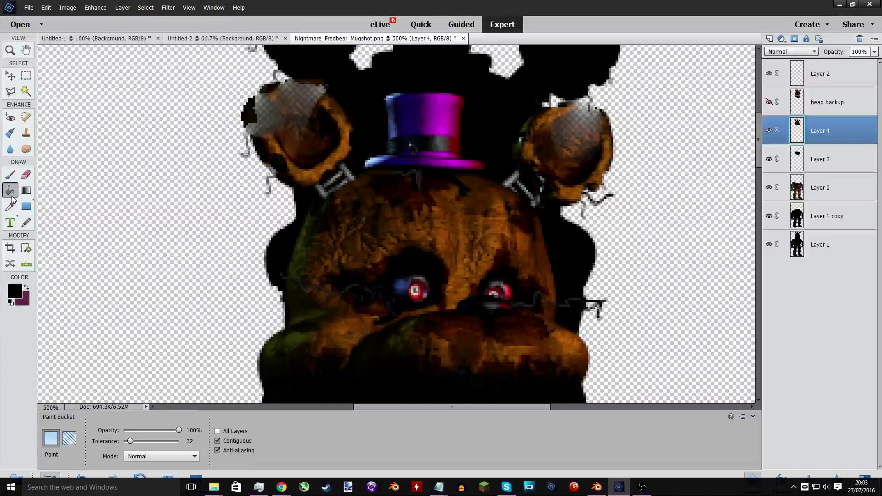
pyautogui.click(798, 245)
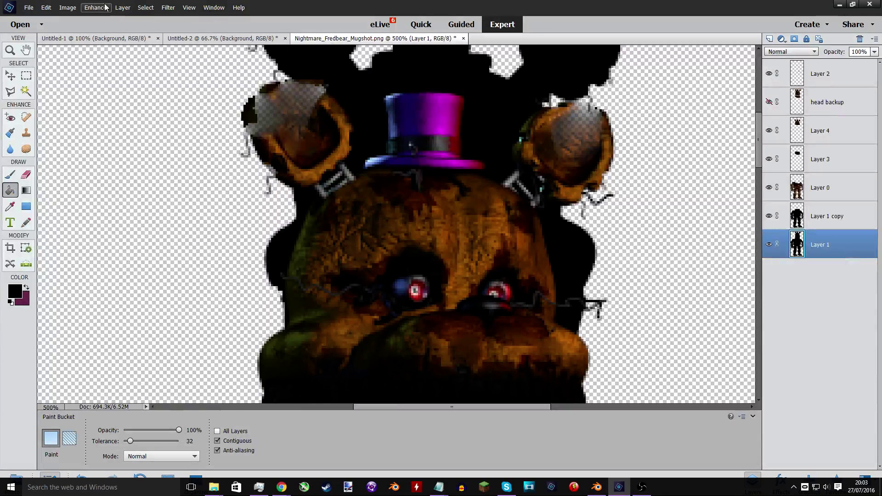
pyautogui.click(122, 7)
pyautogui.moveTo(134, 17)
pyautogui.click(45, 17)
pyautogui.click(533, 158)
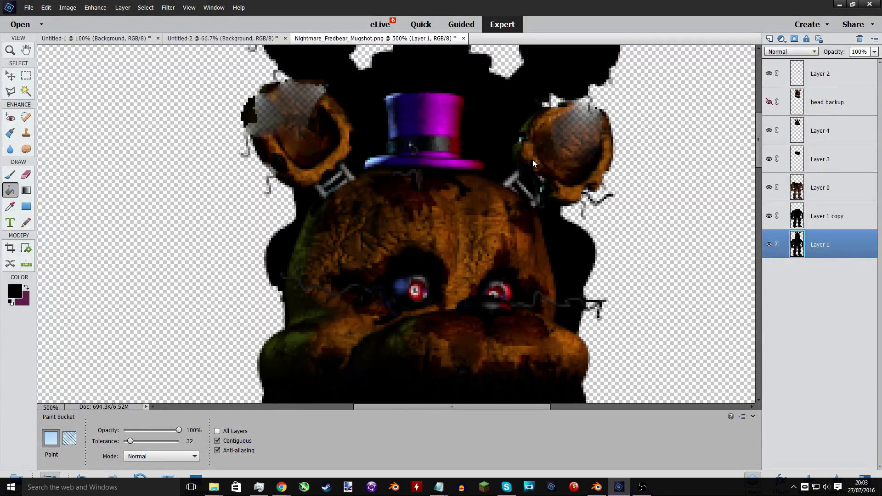
pyautogui.click(646, 197)
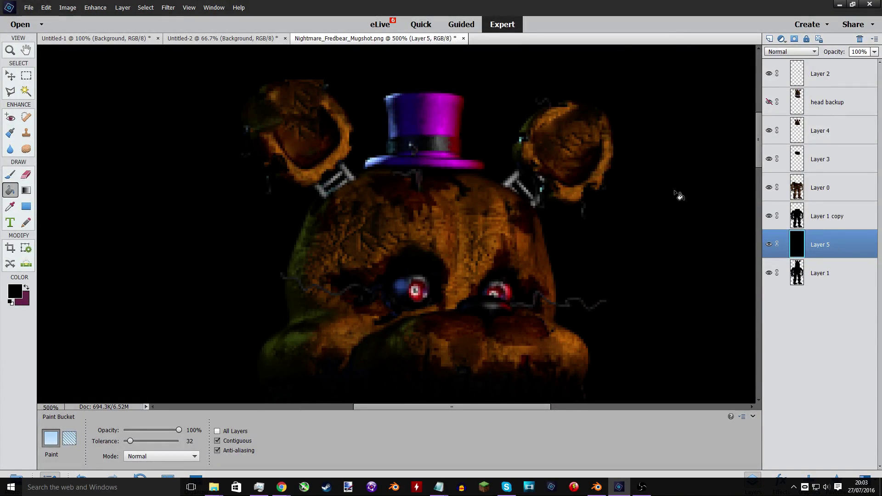
# Heal the dark patch and wire beside the blue-tinted eye and the marks on the forehead of Layer 4.
pyautogui.click(792, 130)
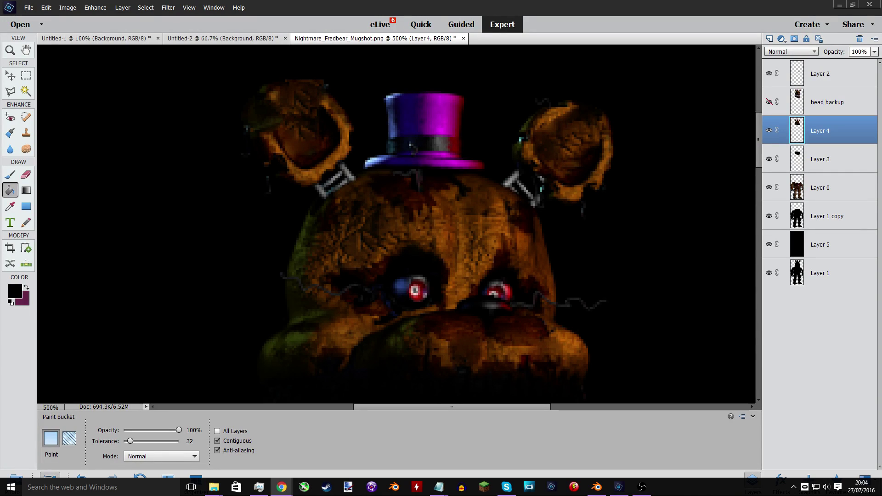
pyautogui.hotkey('alt', 'Tab')
pyautogui.hotkey('alt', 'Tab')
pyautogui.scroll(-2, 386, 214)
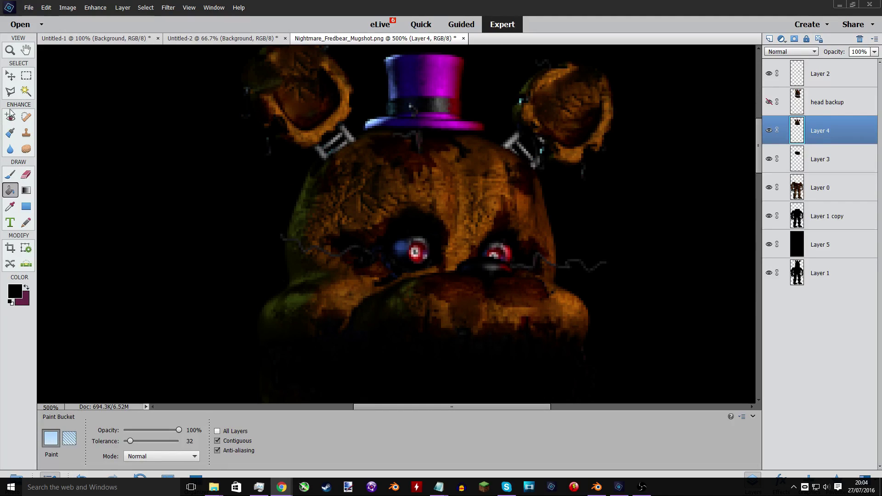
pyautogui.click(35, 117)
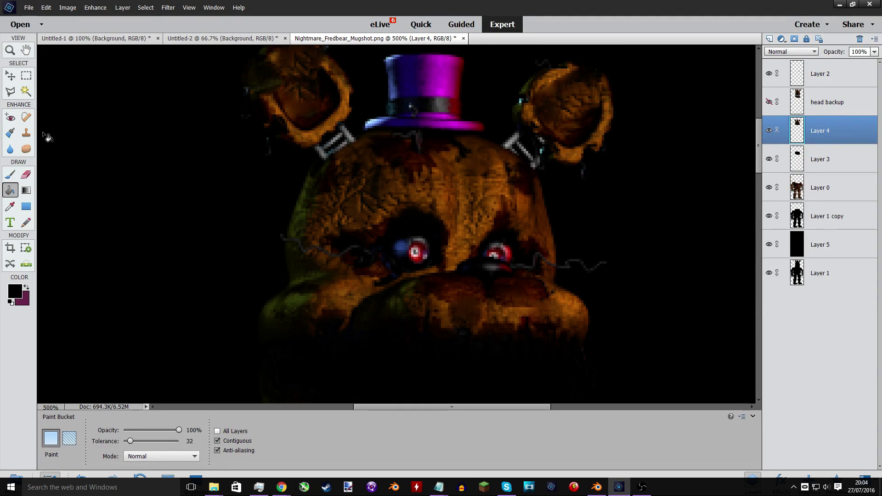
pyautogui.click(27, 117)
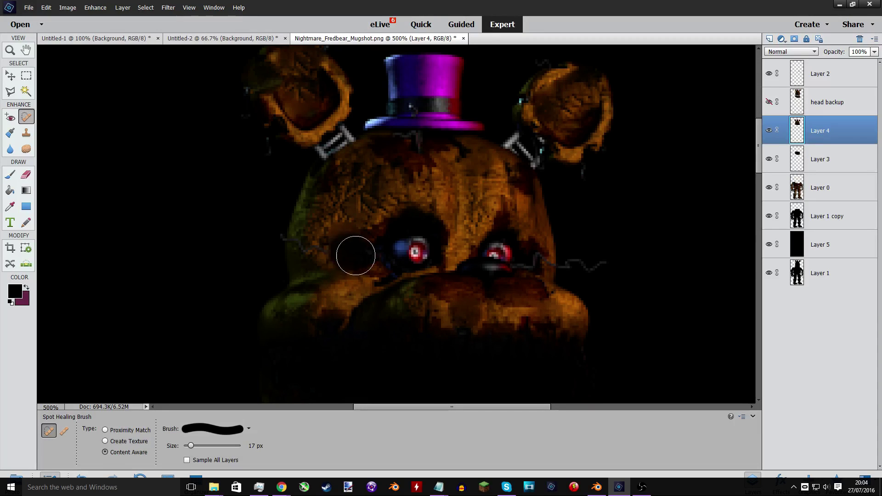
pyautogui.click(356, 256)
pyautogui.click(358, 252)
pyautogui.moveTo(346, 254)
pyautogui.mouseDown()
pyautogui.moveTo(315, 240)
pyautogui.moveTo(342, 232)
pyautogui.mouseUp()
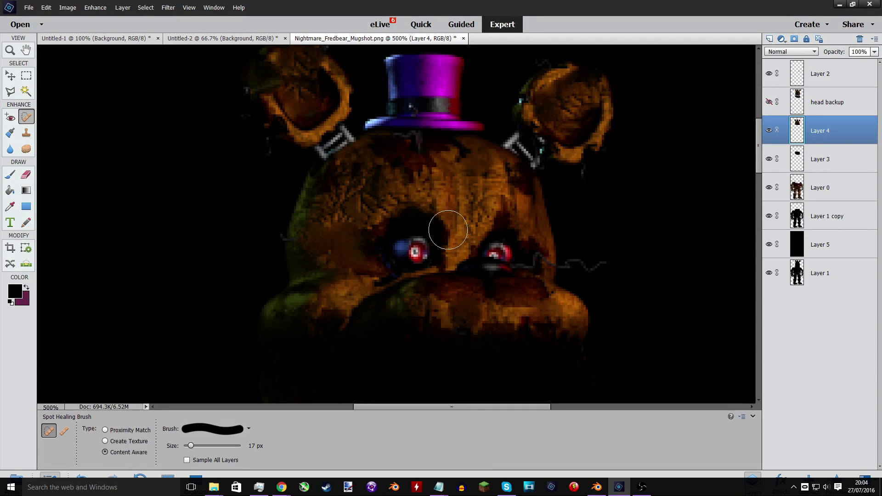
pyautogui.click(502, 178)
pyautogui.click(456, 157)
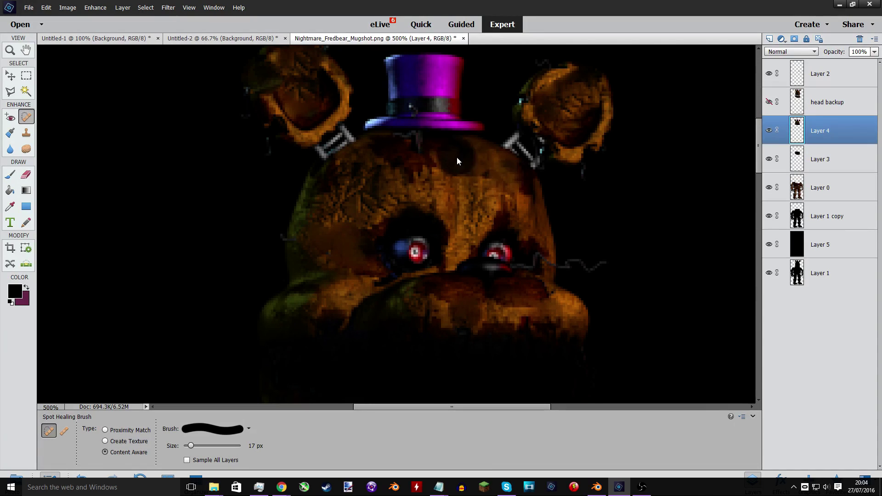
# Heal the damaged ear beside the green-lit side of the head and cover the metal joints under both ears with fur.
pyautogui.scroll(2, 426, 134)
pyautogui.click(307, 126)
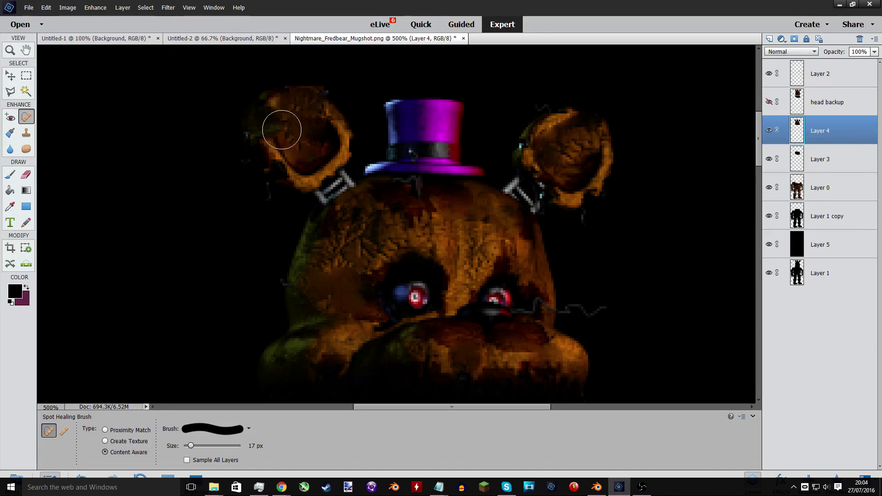
pyautogui.moveTo(282, 129)
pyautogui.mouseDown()
pyautogui.moveTo(281, 161)
pyautogui.moveTo(346, 184)
pyautogui.moveTo(323, 182)
pyautogui.moveTo(337, 202)
pyautogui.mouseUp()
pyautogui.click(533, 184)
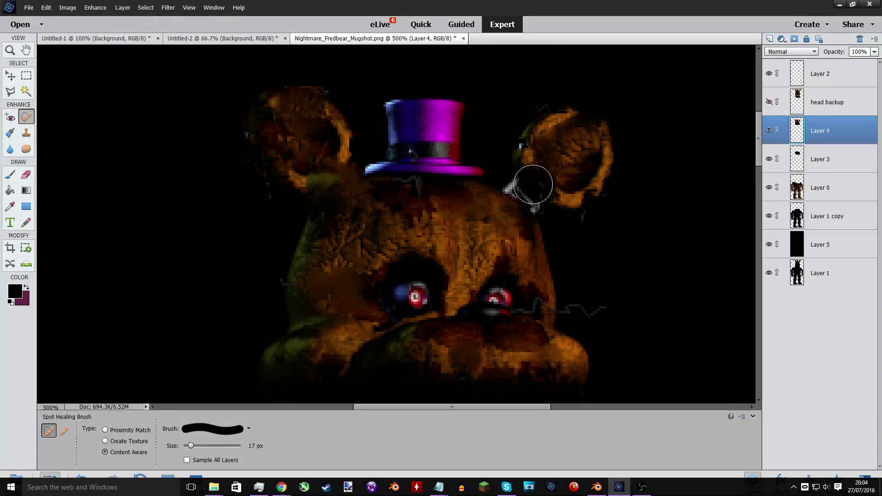
pyautogui.moveTo(533, 184)
pyautogui.mouseDown()
pyautogui.moveTo(519, 205)
pyautogui.moveTo(531, 192)
pyautogui.moveTo(505, 190)
pyautogui.moveTo(529, 205)
pyautogui.mouseUp()
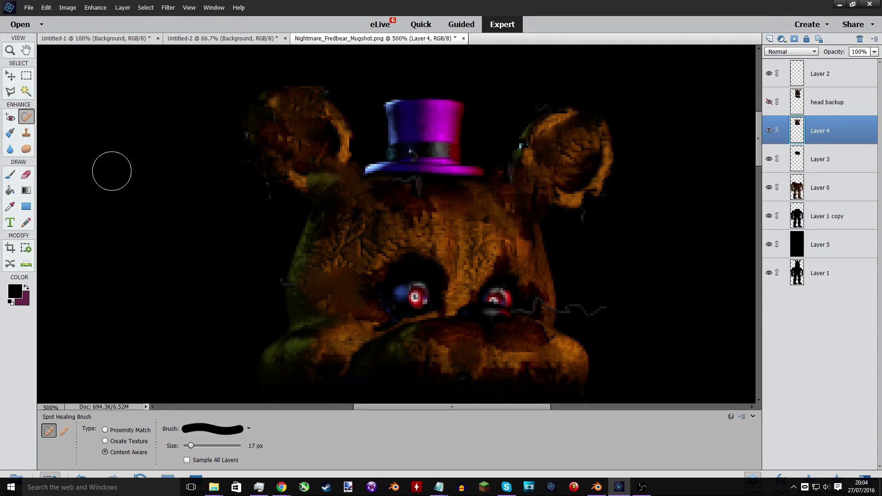
# Erase the loose wires sticking out beside the head on Layer 4 with a 7 px Eraser.
pyautogui.click(26, 175)
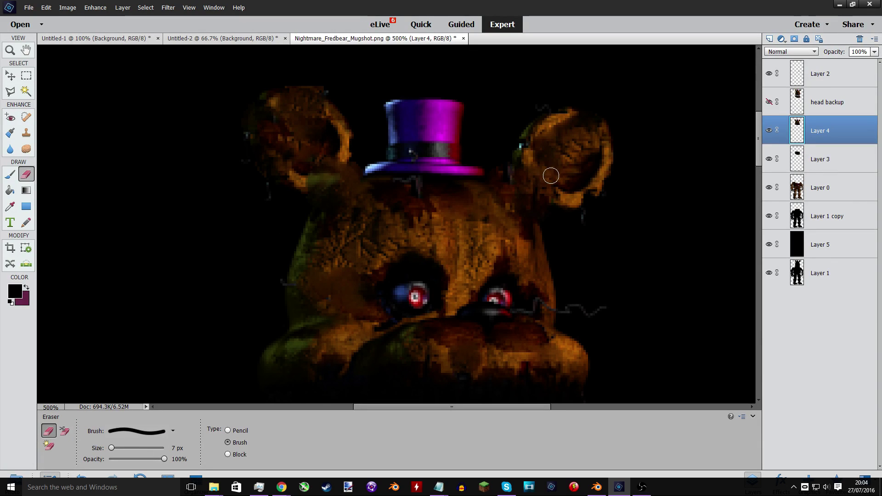
pyautogui.hotkey('ctrl', '+')
pyautogui.hotkey('ctrl', '+')
pyautogui.hotkey('ctrl', '+')
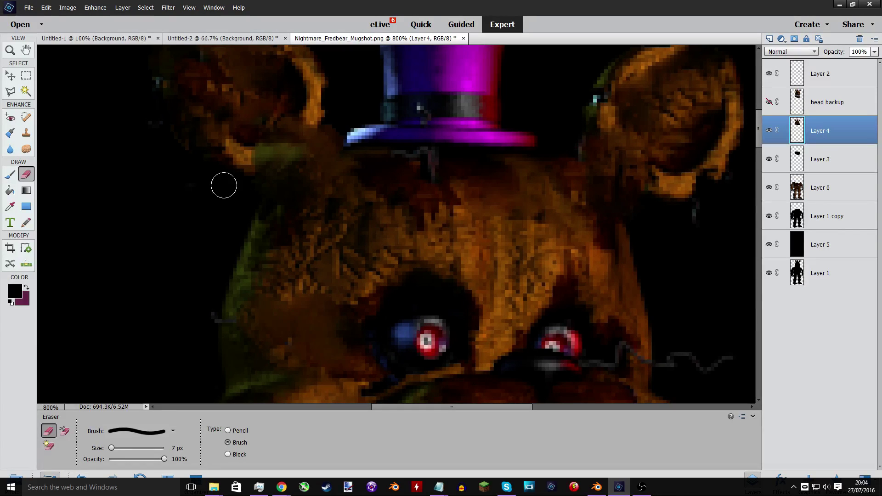
pyautogui.scroll(-4, 324, 331)
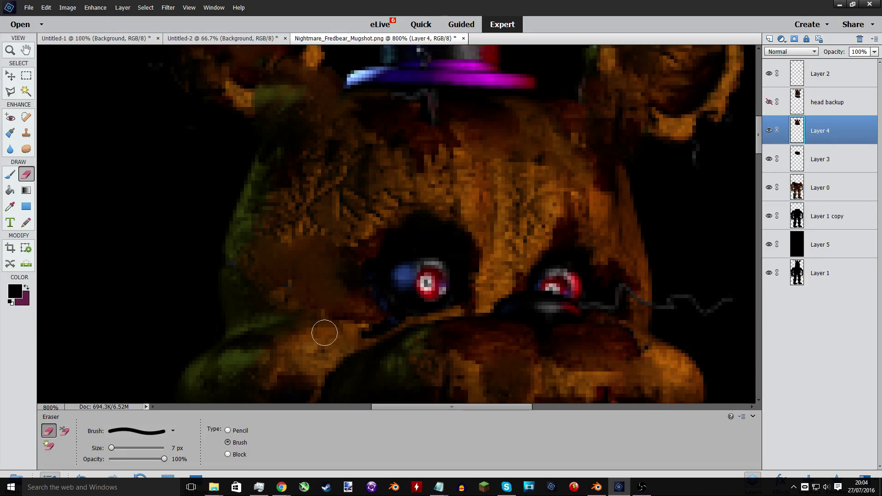
pyautogui.moveTo(689, 266); pyautogui.dragTo(661, 268)
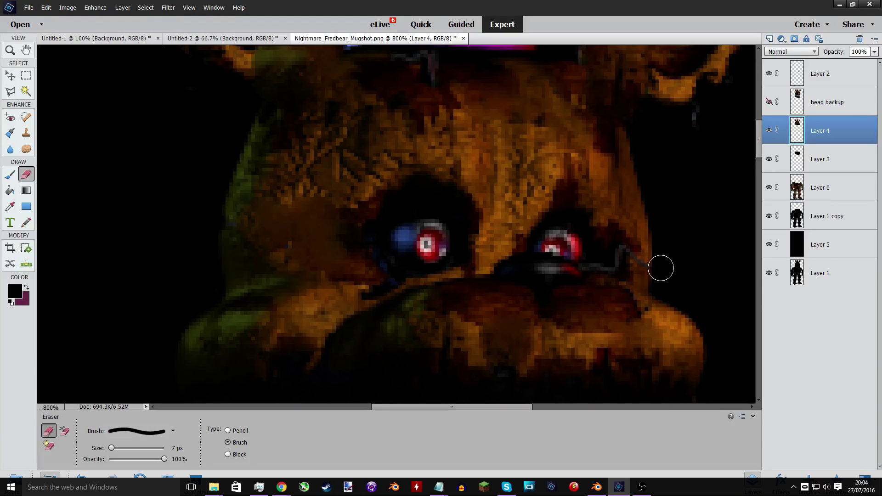
# Examine the closed mouth, body and head of the character for remaining damage.
pyautogui.scroll(-3, 518, 303)
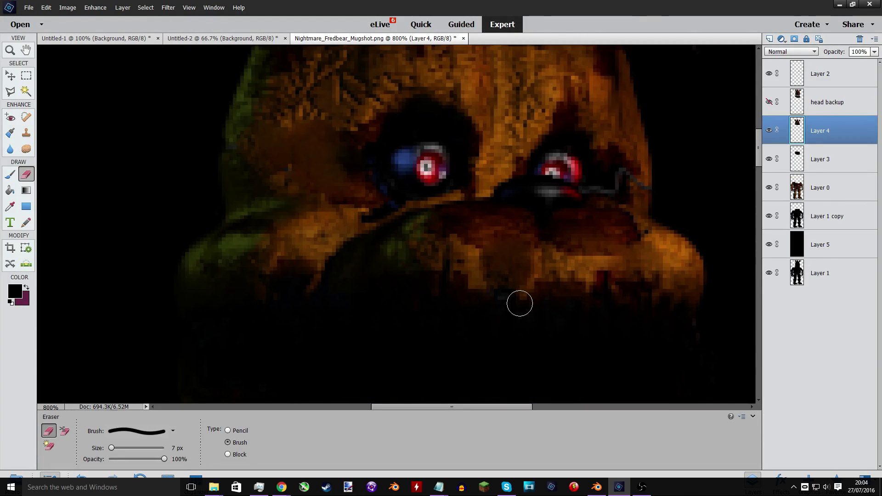
pyautogui.scroll(-1, 508, 301)
pyautogui.scroll(-7, 518, 296)
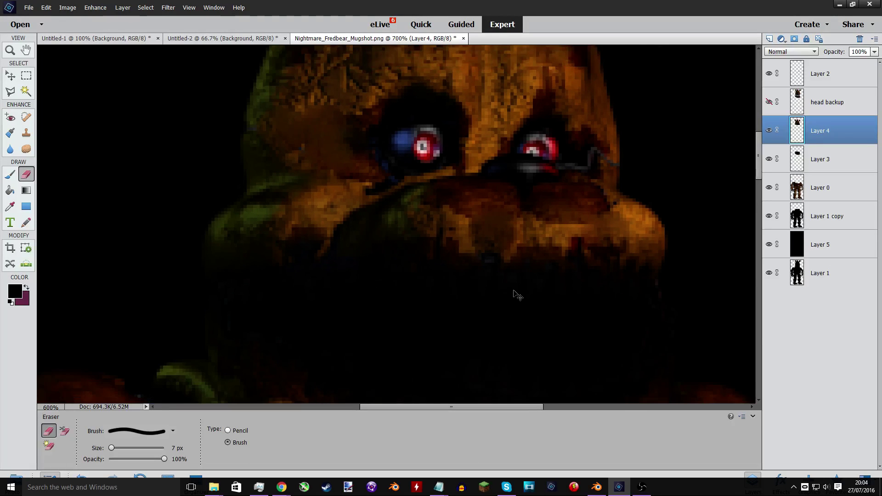
pyautogui.scroll(3, 518, 297)
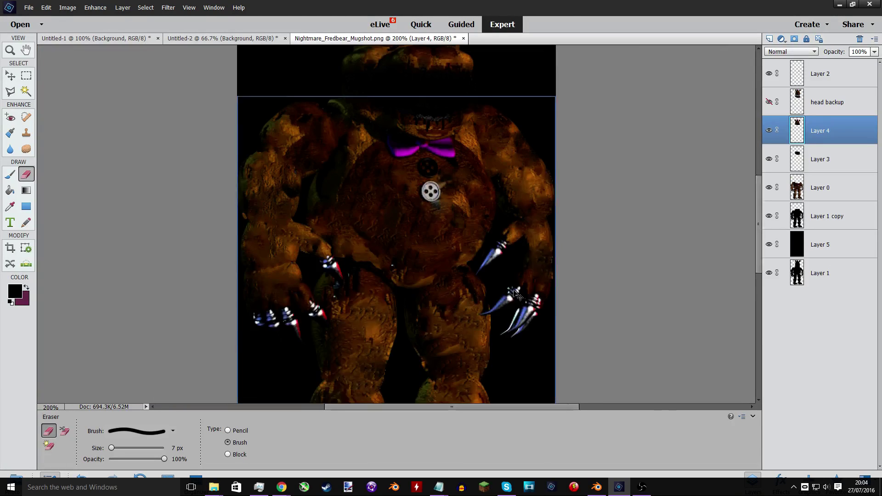
pyautogui.scroll(1, 528, 290)
pyautogui.scroll(5, 529, 290)
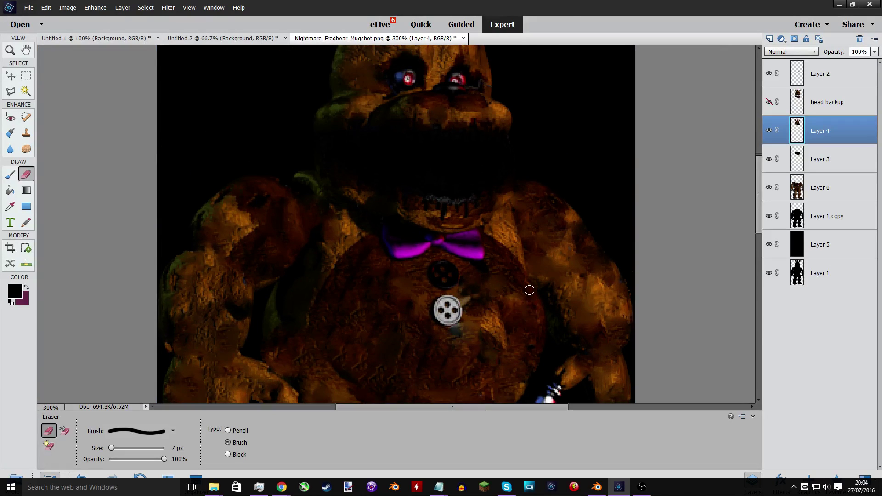
pyautogui.scroll(1, 457, 176)
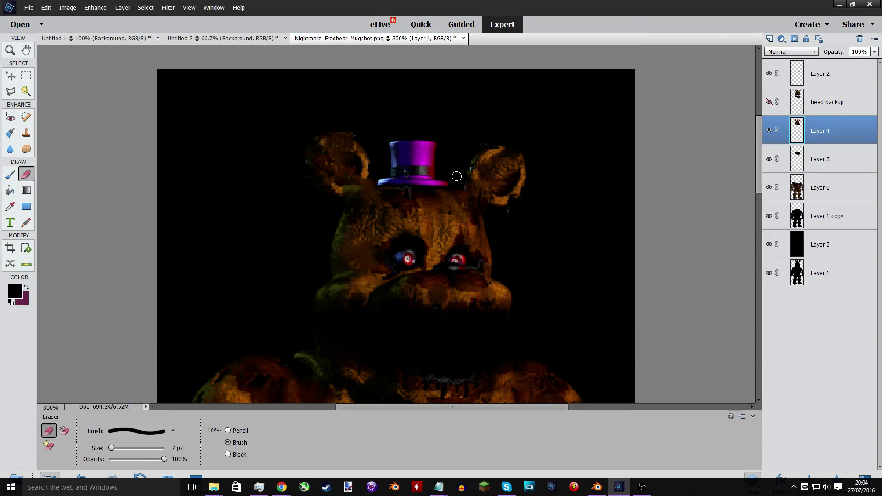
# Erase stray wires around the ears, and remove the purple top hat from Layer 4 with the Eraser at 22 px.
pyautogui.scroll(3, 506, 160)
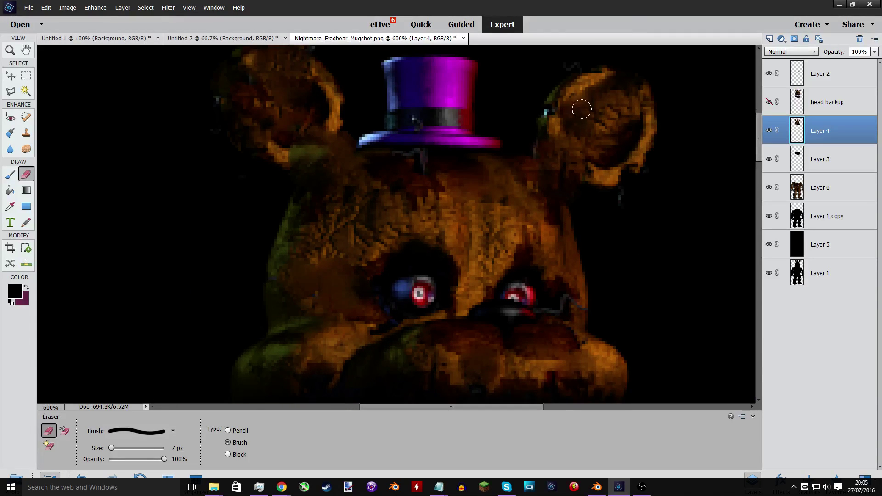
pyautogui.scroll(1, 580, 102)
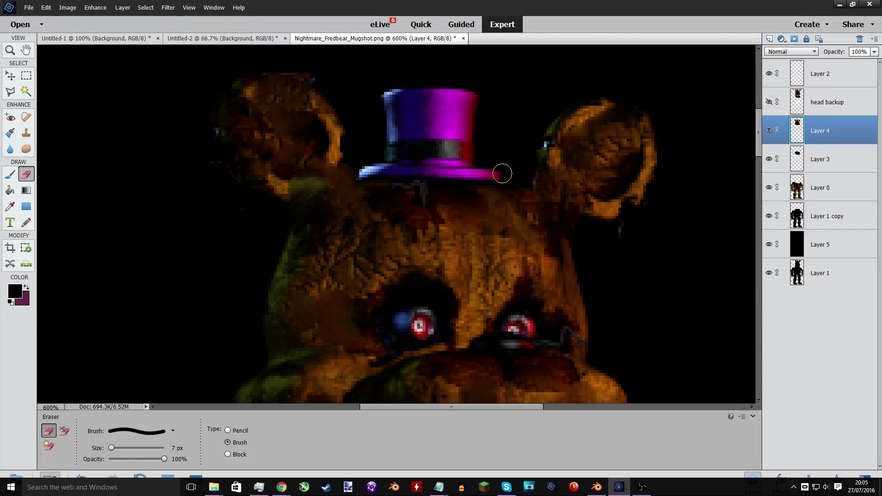
pyautogui.moveTo(487, 174)
pyautogui.mouseDown()
pyautogui.moveTo(370, 173)
pyautogui.moveTo(477, 142)
pyautogui.moveTo(391, 109)
pyautogui.moveTo(468, 138)
pyautogui.mouseUp()
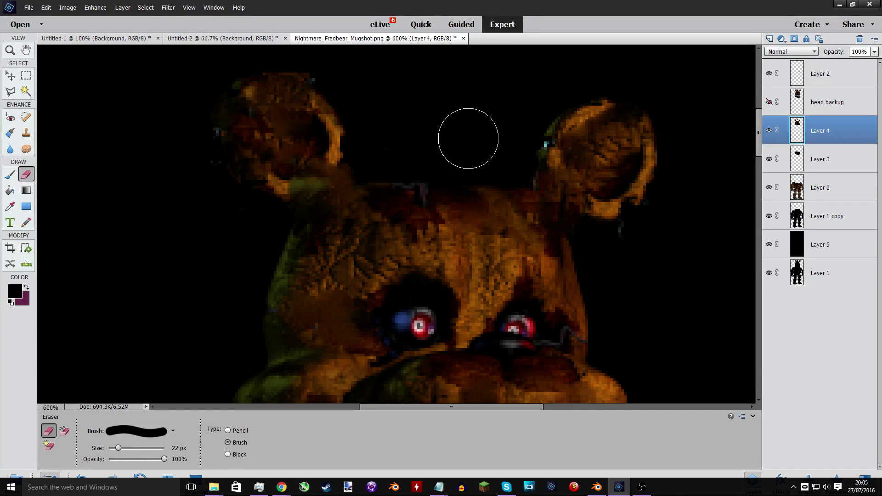
# Paste the copied image as a new layer above Layer 4.
pyautogui.hotkey('alt', 'Tab')
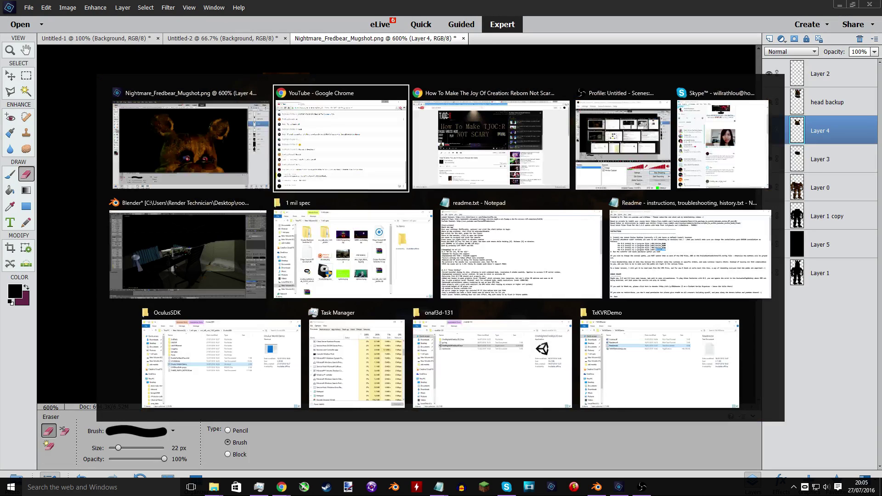
pyautogui.press('Escape')
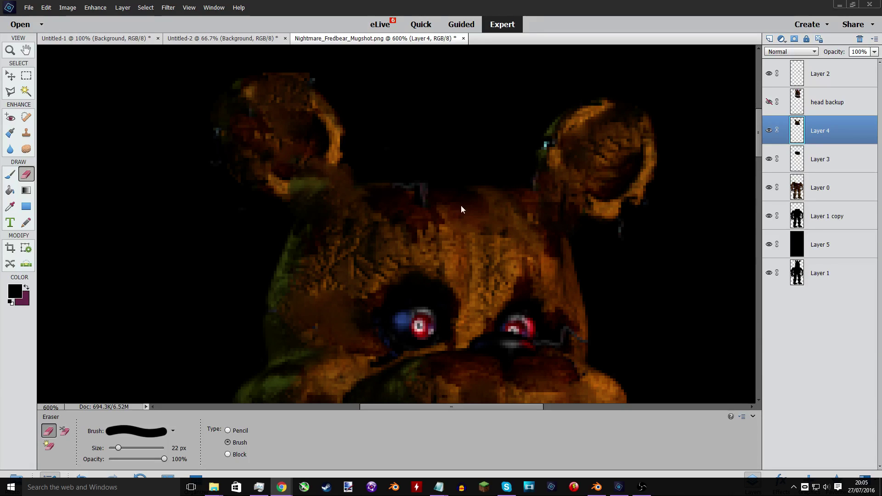
pyautogui.click(425, 201)
pyautogui.hotkey('ctrl', 'v')
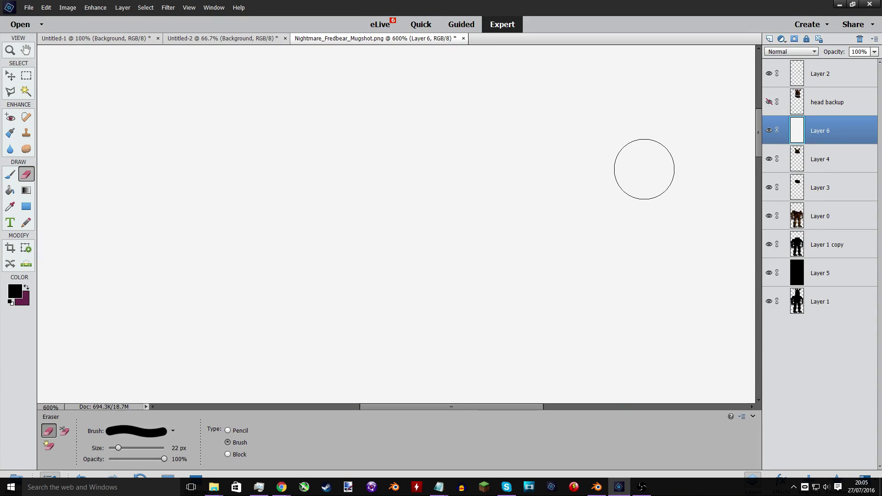
pyautogui.hotkey('ctrl', '-')
pyautogui.hotkey('ctrl', '-')
pyautogui.hotkey('ctrl', '-')
pyautogui.hotkey('ctrl', '-')
pyautogui.hotkey('ctrl', '-')
pyautogui.hotkey('ctrl', '-')
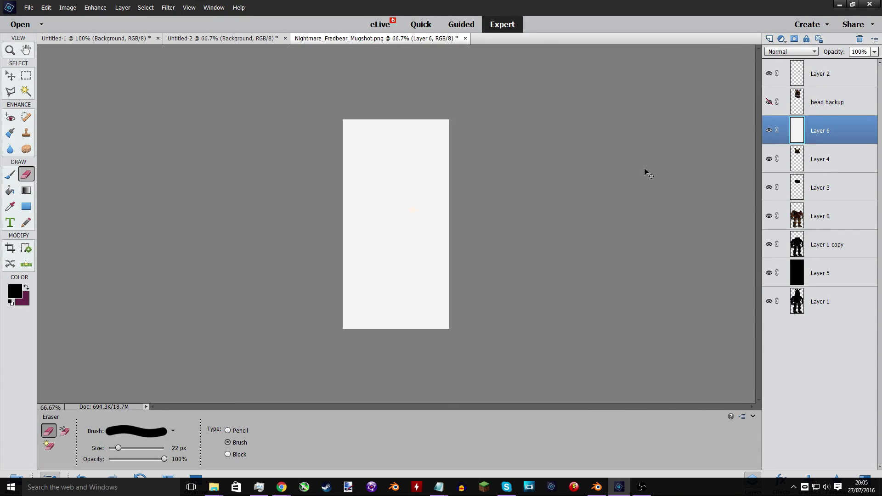
# Scale the pasted bagel image on Layer 6 down to 8.58% and position it over the character's face.
pyautogui.click(10, 76)
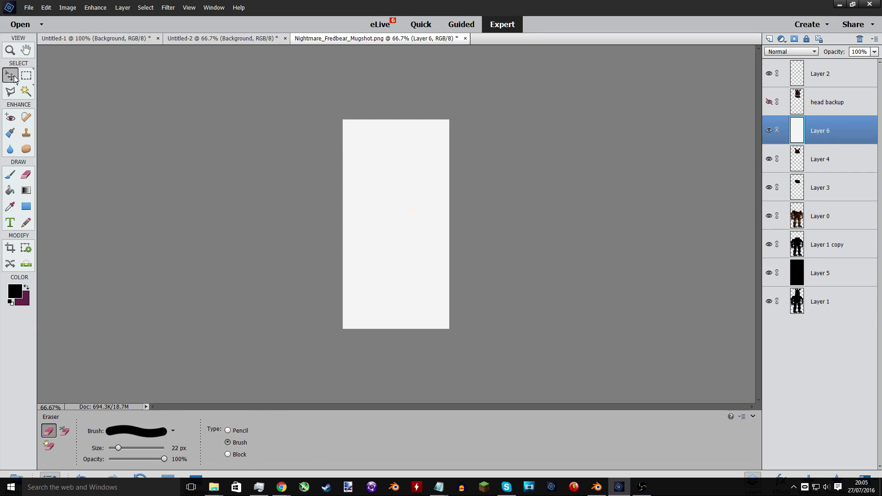
pyautogui.click(344, 119)
pyautogui.moveTo(344, 119); pyautogui.dragTo(300, 180)
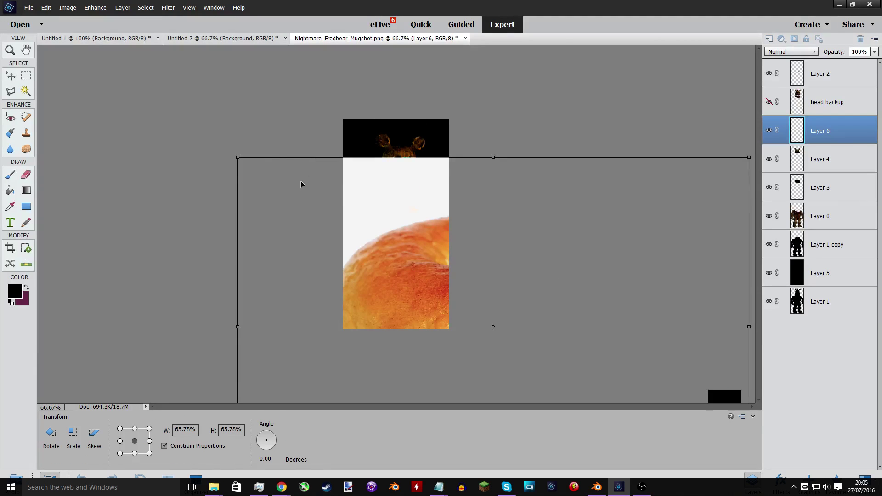
pyautogui.moveTo(247, 163); pyautogui.dragTo(387, 179)
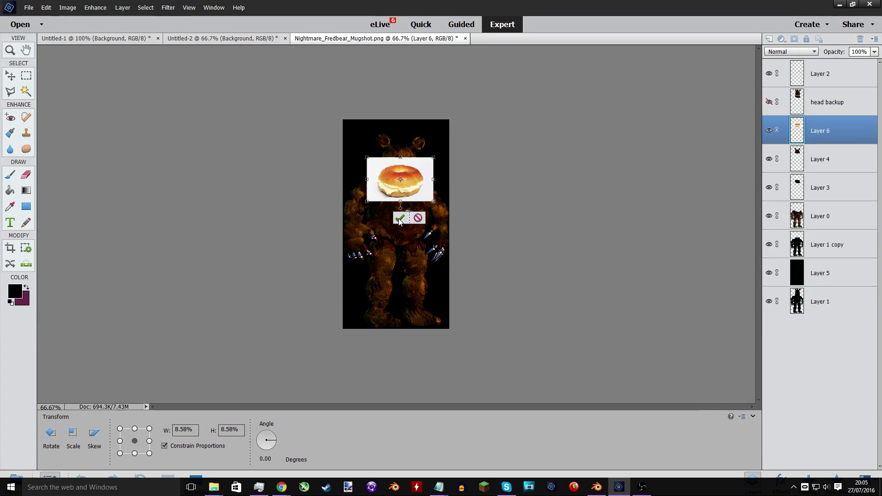
pyautogui.click(401, 217)
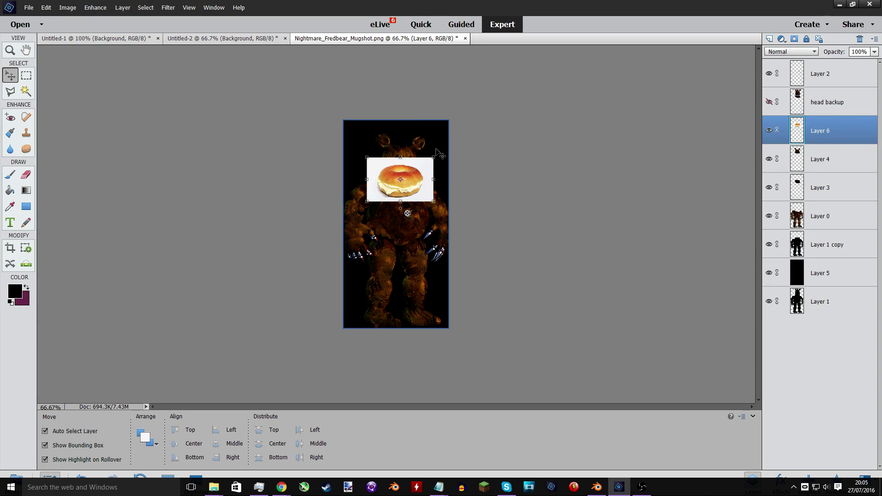
# Delete the white background and the shadow around the bagel on Layer 6 using the Magic Wand at tolerance 17.
pyautogui.click(407, 101)
pyautogui.hotkey('ctrl', '=')
pyautogui.hotkey('ctrl', '=')
pyautogui.hotkey('ctrl', '=')
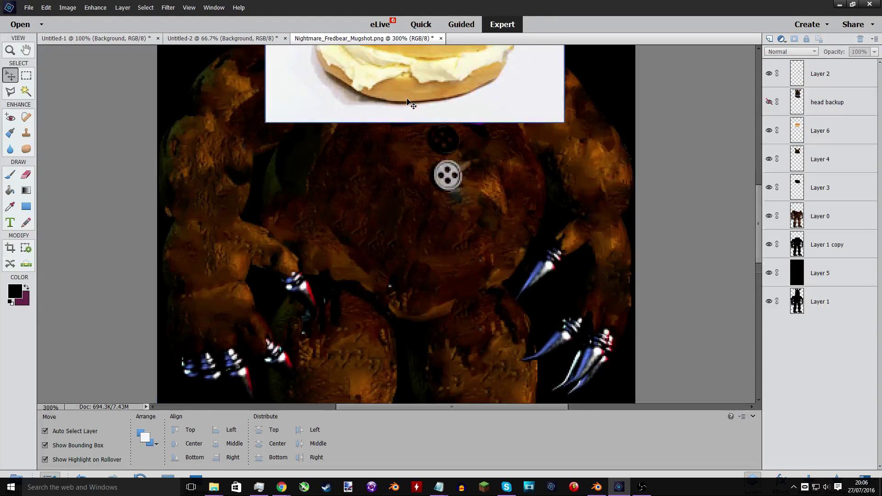
pyautogui.scroll(5, 407, 101)
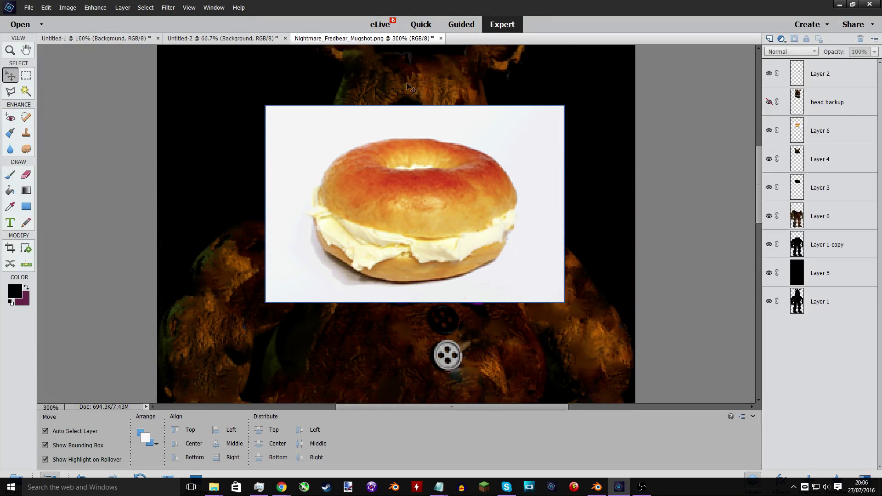
pyautogui.press('w')
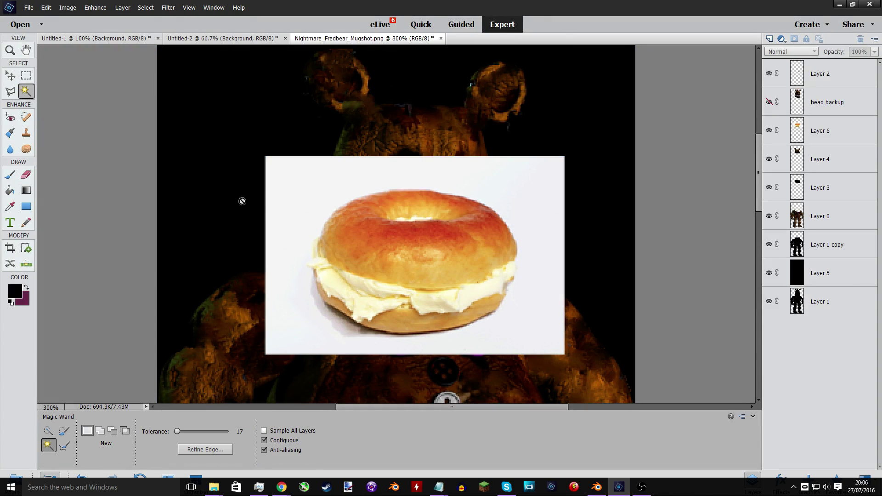
pyautogui.click(278, 191)
pyautogui.click(437, 191)
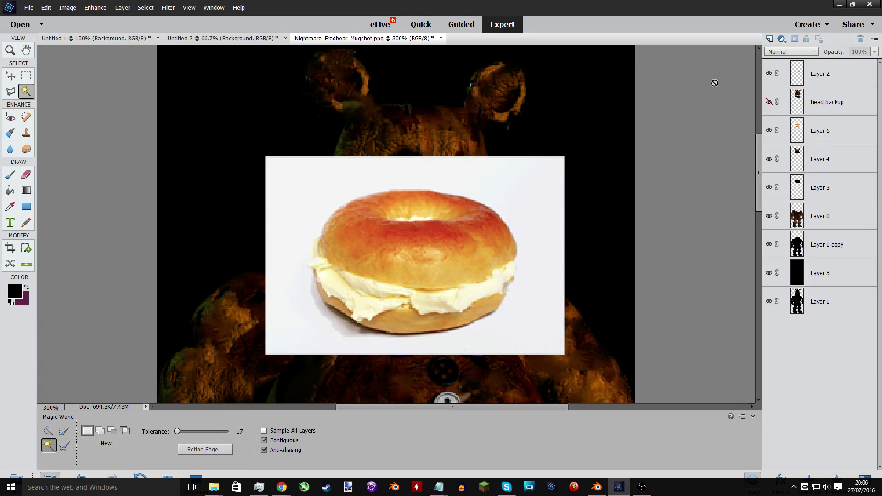
pyautogui.click(796, 123)
pyautogui.click(503, 206)
pyautogui.press('Delete')
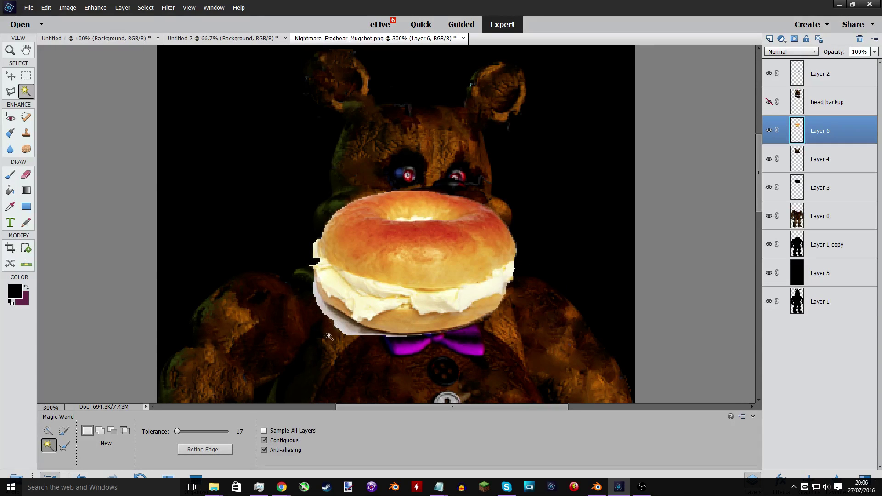
pyautogui.click(342, 327)
pyautogui.press('Delete')
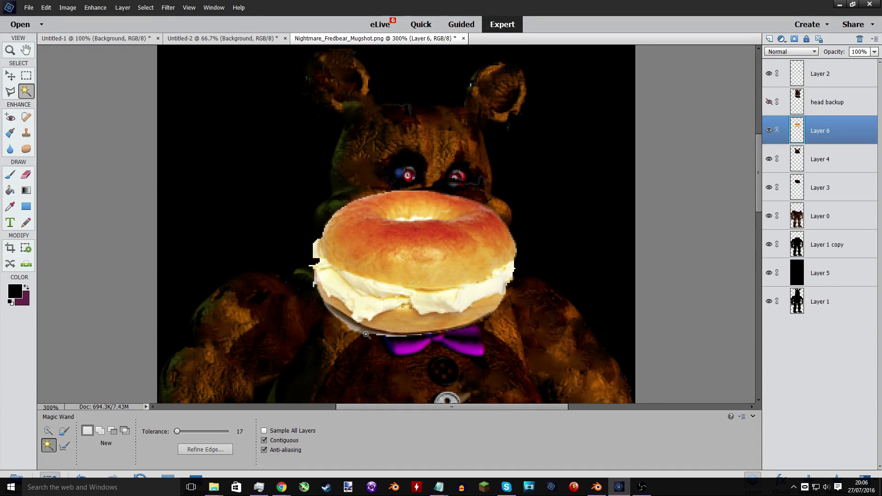
# Scale the cut-out bagel to 42.62% and place it on top of the head between the ears.
pyautogui.click(11, 76)
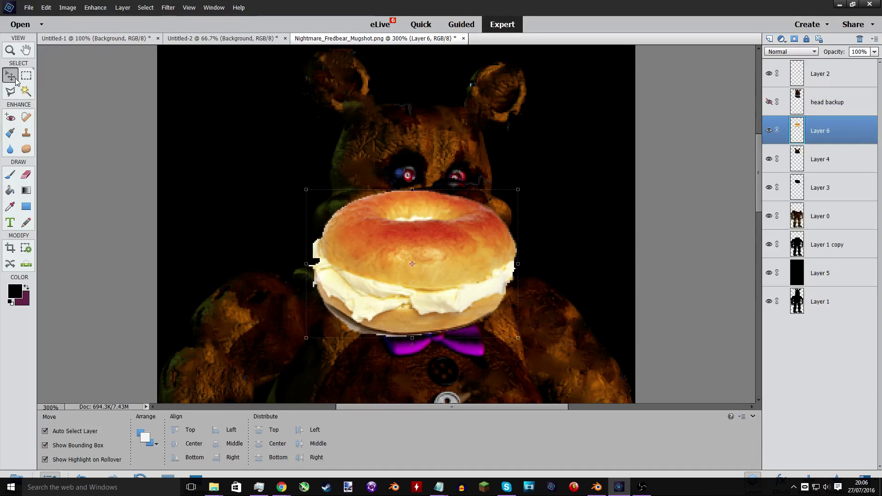
pyautogui.moveTo(479, 257); pyautogui.dragTo(421, 186)
pyautogui.scroll(3, 484, 187)
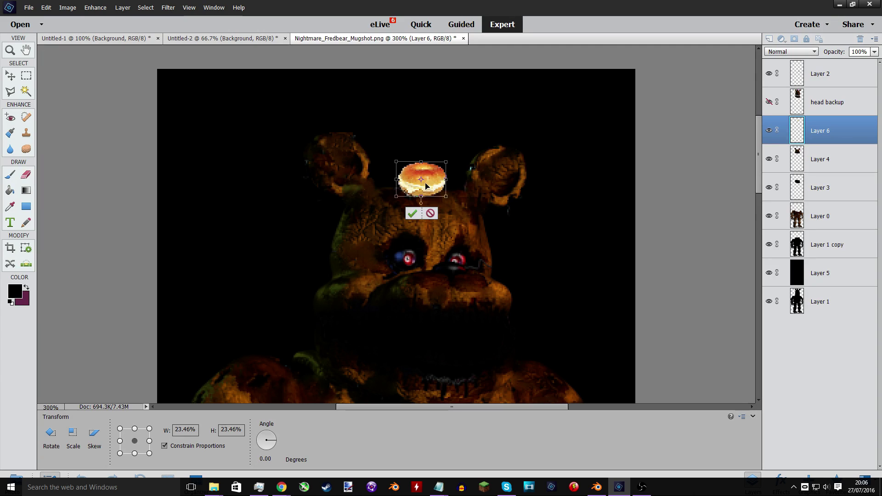
pyautogui.moveTo(449, 164); pyautogui.dragTo(432, 178)
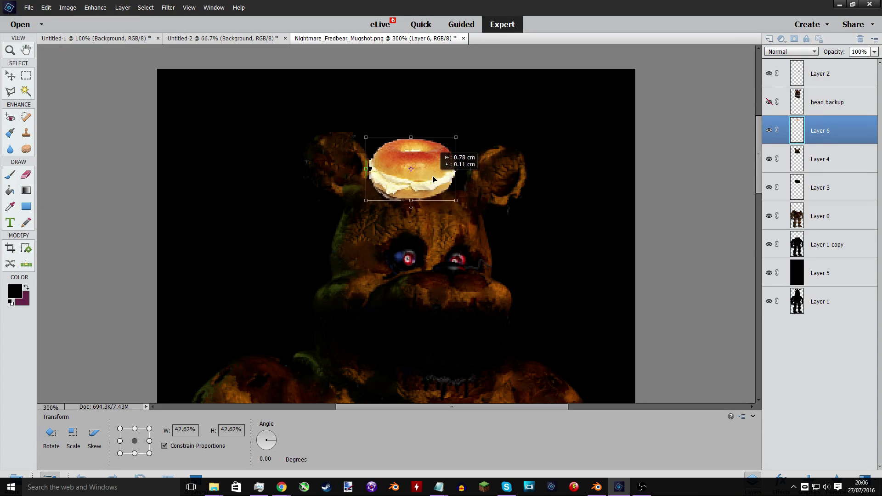
pyautogui.click(425, 209)
# Nudge the bagel sideways until it is centred between the character's ears.
pyautogui.moveTo(485, 222); pyautogui.dragTo(480, 223)
pyautogui.click(406, 165)
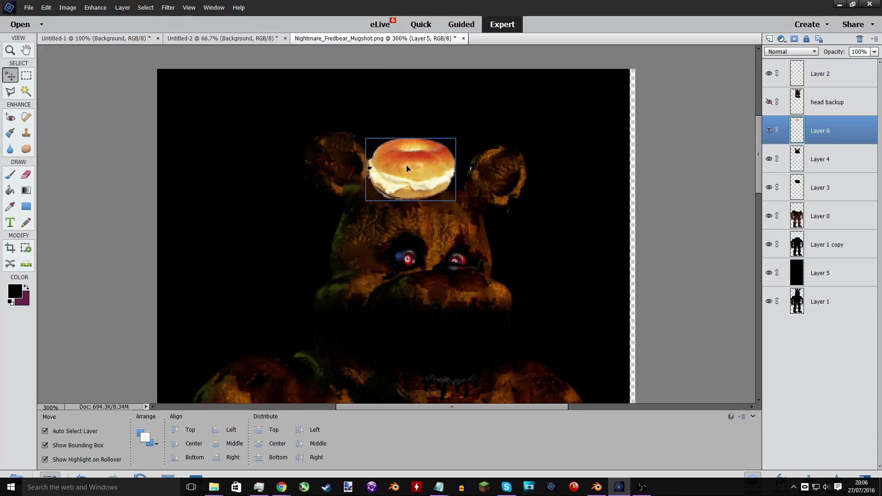
pyautogui.press('Right')
pyautogui.press('Right')
pyautogui.press('Right')
pyautogui.press('Right')
pyautogui.press('Right')
pyautogui.press('Right')
pyautogui.press('Right')
pyautogui.press('Right')
pyautogui.press('Right')
pyautogui.press('Right')
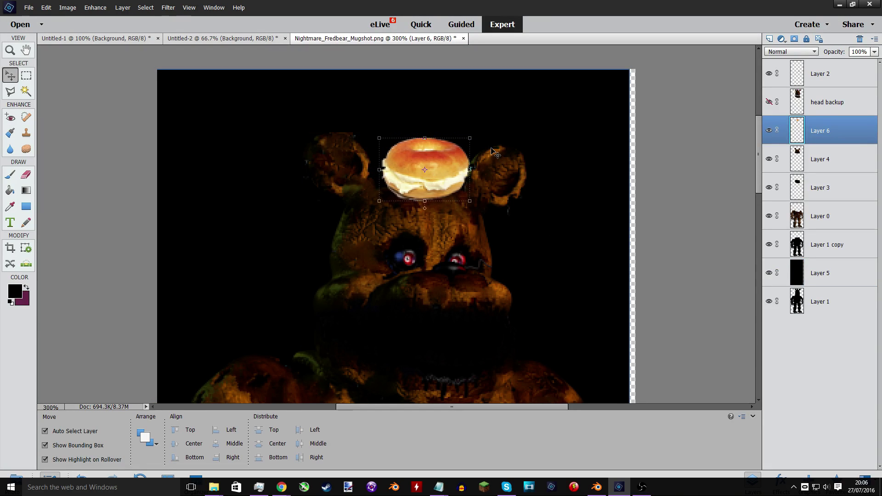
# Examine how the bagel sits on the character's head in relation to the whole figure.
pyautogui.click(736, 171)
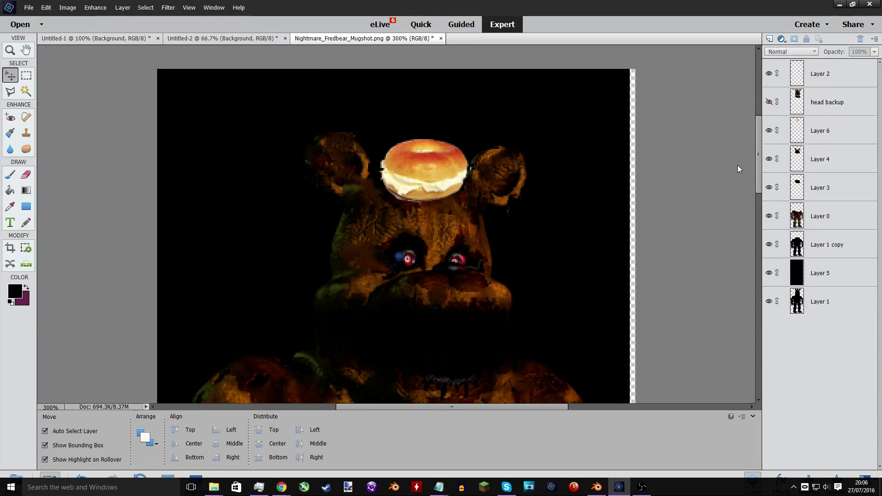
pyautogui.hotkey('ctrl', '-')
pyautogui.hotkey('ctrl', '-')
pyautogui.hotkey('ctrl', '-')
pyautogui.hotkey('ctrl', '+')
pyautogui.hotkey('ctrl', '+')
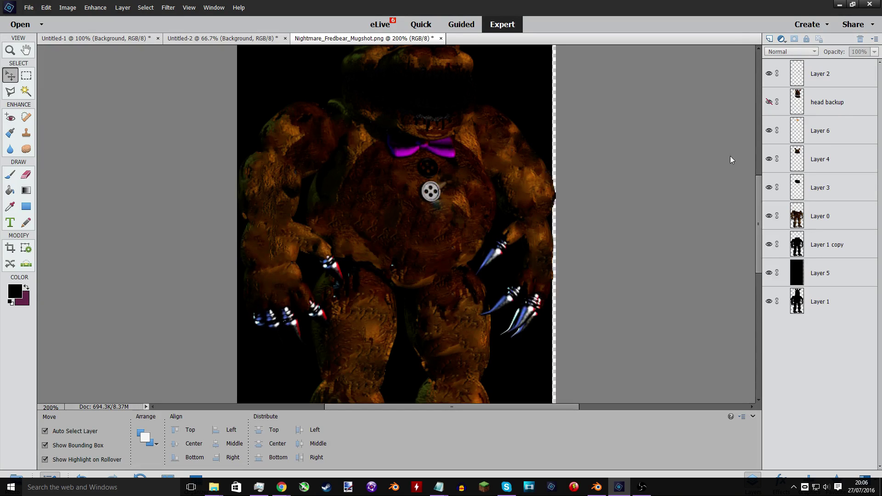
pyautogui.scroll(5, 413, 115)
pyautogui.click(413, 89)
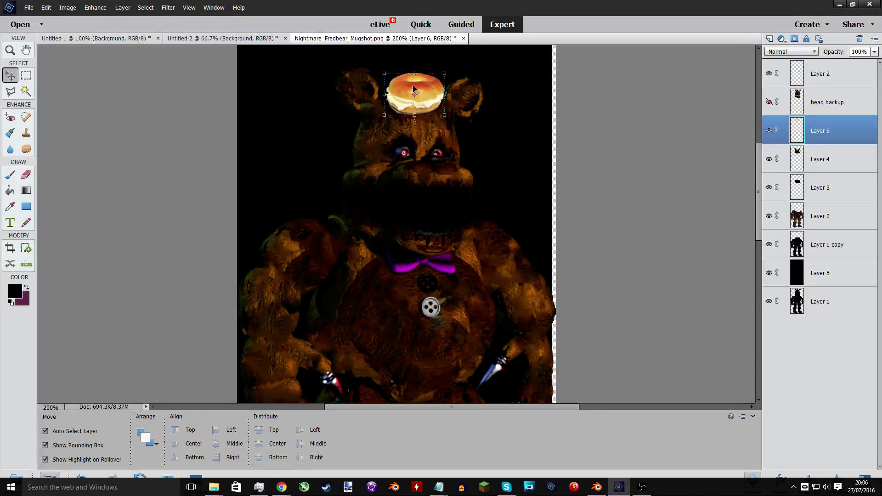
pyautogui.scroll(2, 413, 88)
pyautogui.scroll(1, 370, 124)
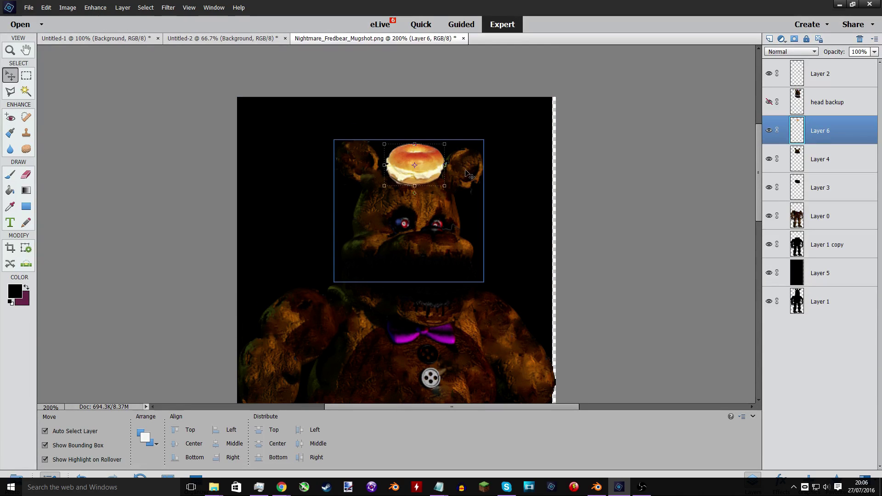
# Undo the bagel edits, the paste and the hat erasing until the purple top hat is restored.
pyautogui.hotkey('ctrl', 'z')
pyautogui.hotkey('ctrl', 'z')
pyautogui.hotkey('ctrl', 'z')
pyautogui.hotkey('ctrl', 'z')
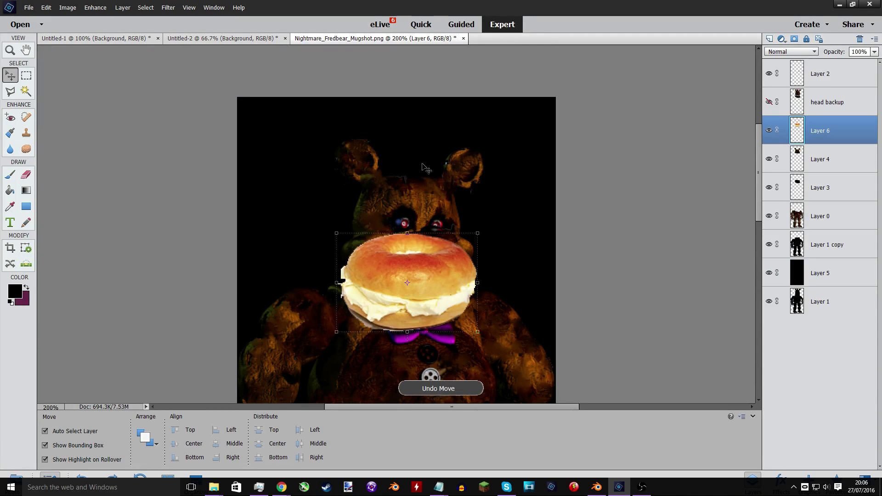
pyautogui.hotkey('ctrl', 'z')
pyautogui.hotkey('ctrl', 'z')
pyautogui.hotkey('ctrl', 'z')
pyautogui.hotkey('ctrl', 'z')
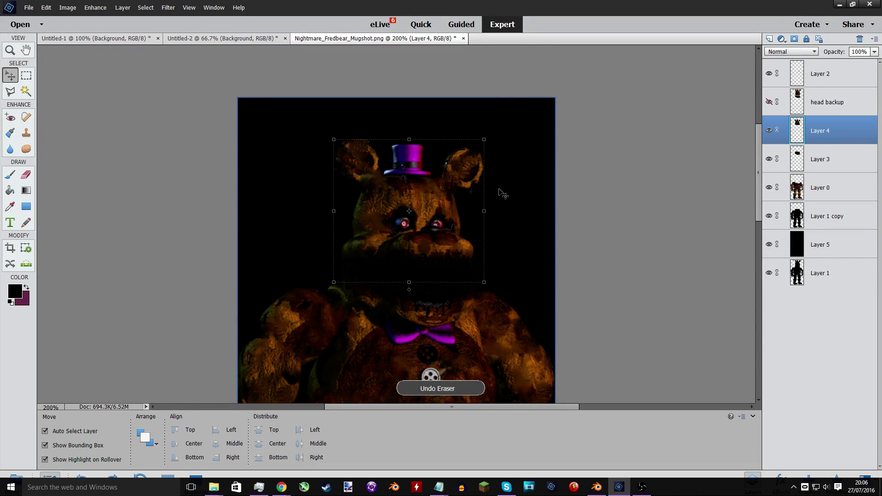
pyautogui.hotkey('ctrl', 'y')
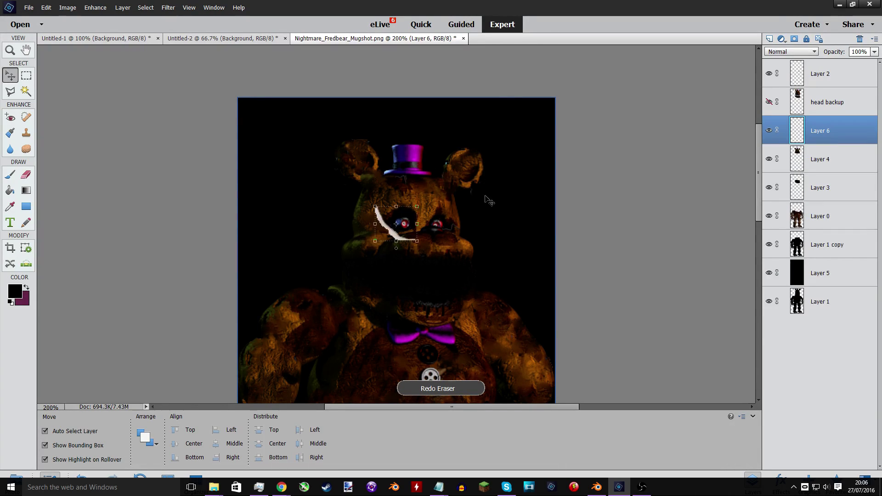
pyautogui.hotkey('ctrl', 'z')
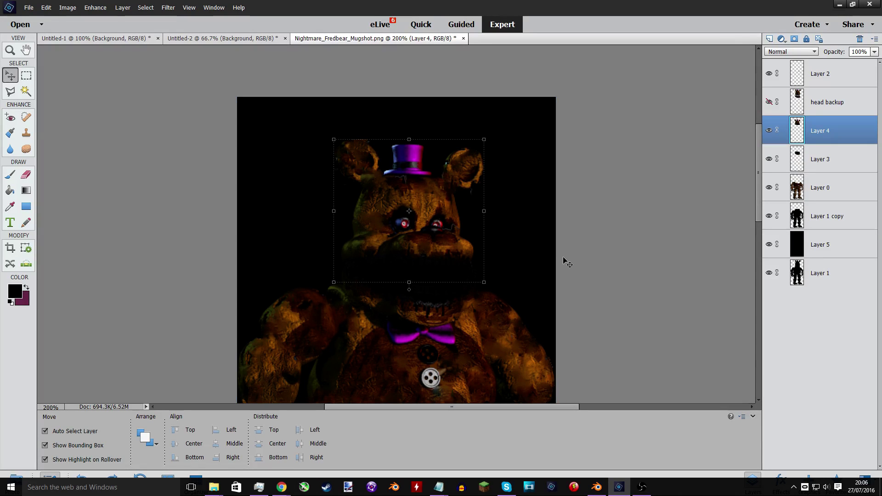
# Outline the character's fully open eye with its blue glow on Layer 4 using the Polygonal Lasso, and copy it to a new layer.
pyautogui.hotkey('ctrl', '+')
pyautogui.hotkey('ctrl', '+')
pyautogui.hotkey('ctrl', '+')
pyautogui.hotkey('ctrl', '+')
pyautogui.hotkey('ctrl', '+')
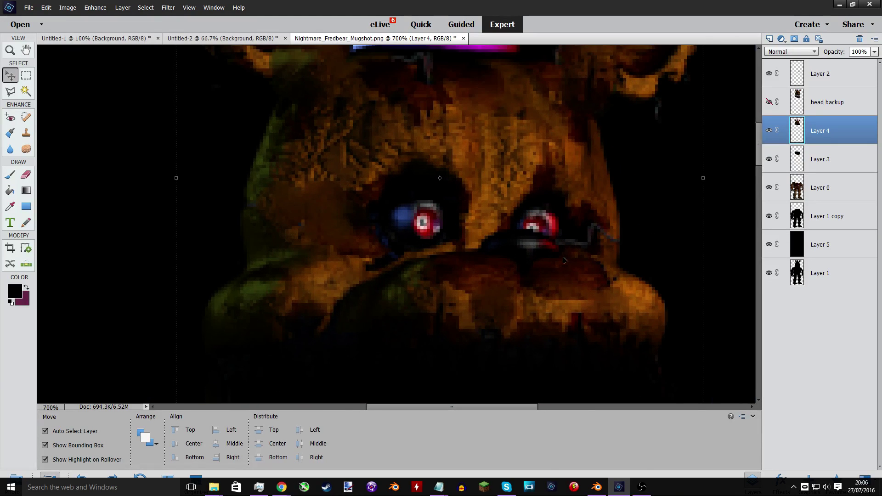
pyautogui.hotkey('ctrl', '+')
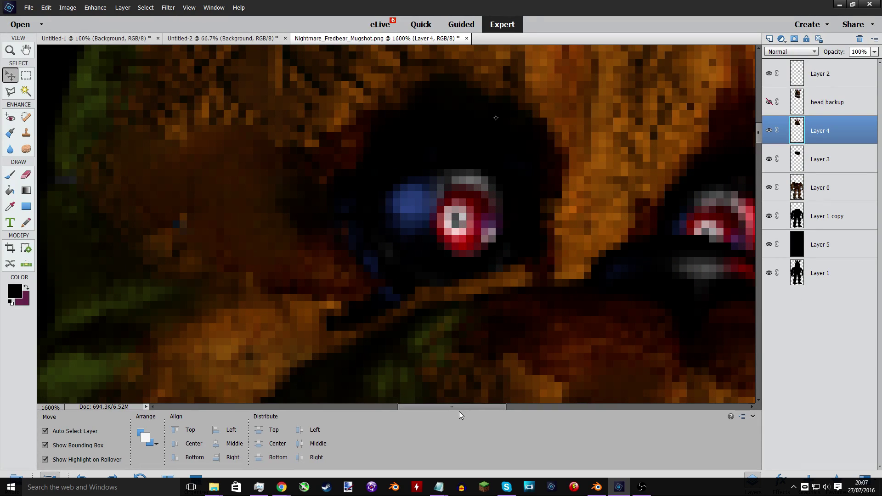
pyautogui.moveTo(459, 408); pyautogui.dragTo(477, 409)
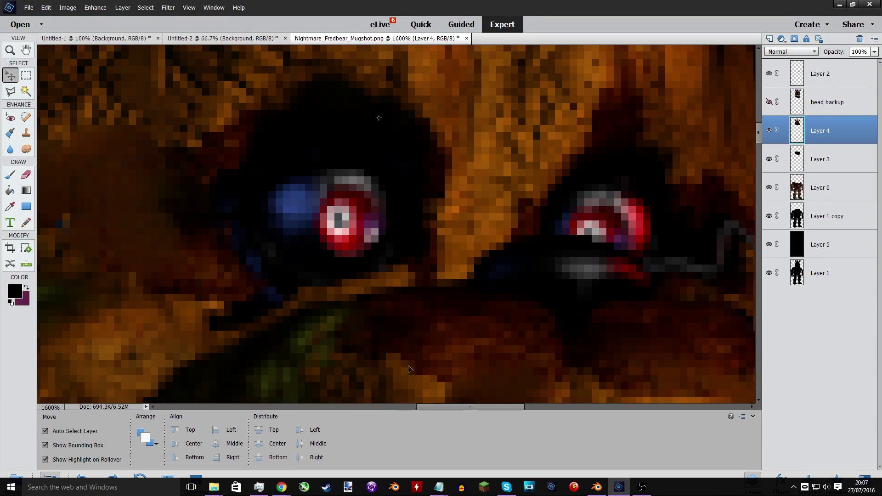
pyautogui.click(17, 90)
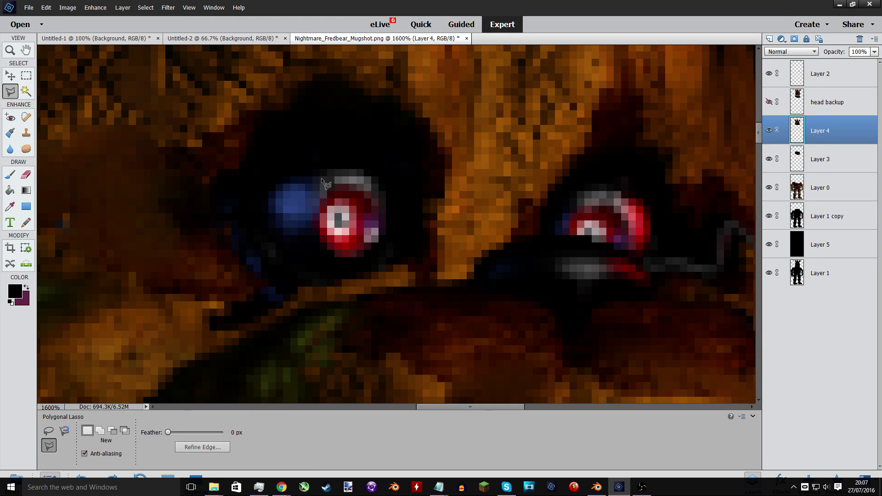
pyautogui.click(383, 255)
pyautogui.click(275, 245)
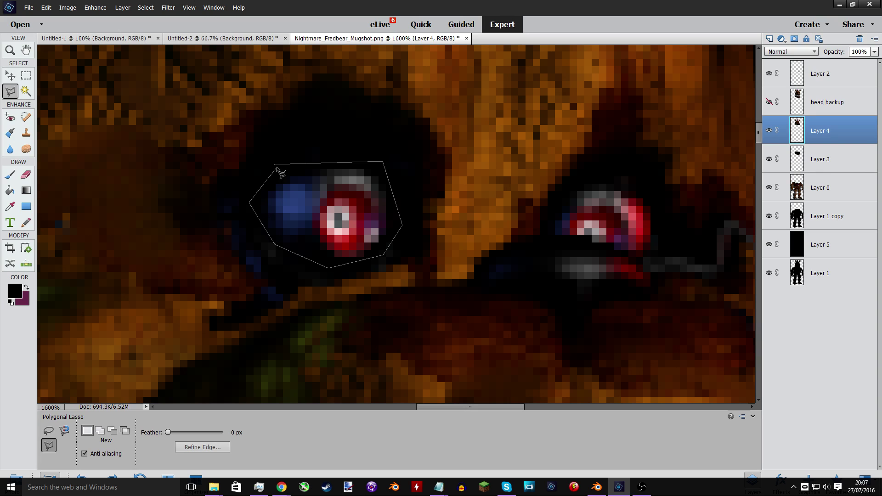
pyautogui.click(278, 165)
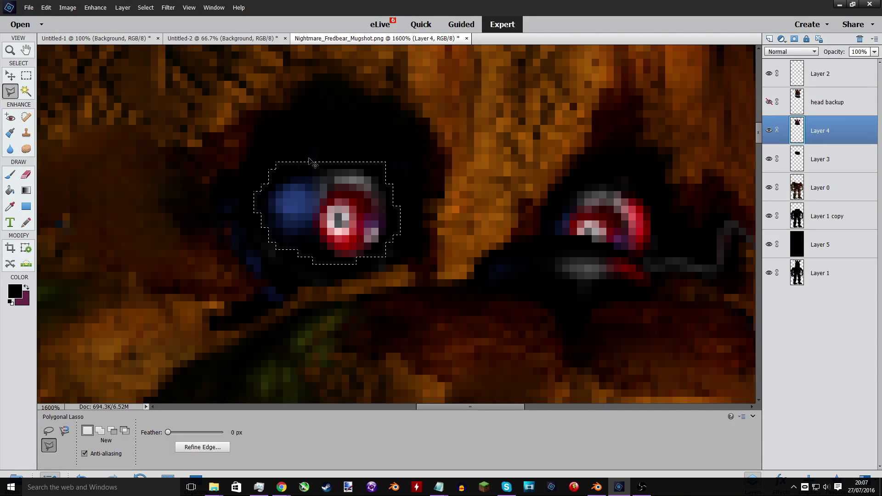
pyautogui.hotkey('ctrl', 'j')
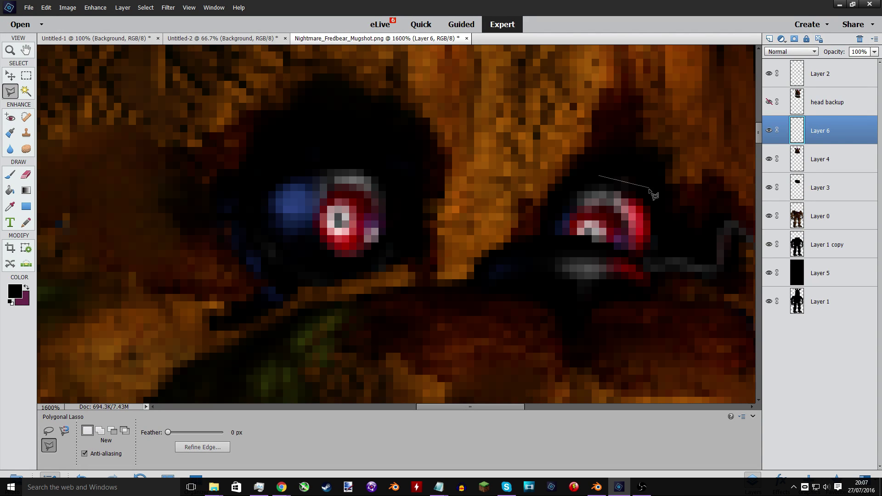
# Outline the character's other, half-covered eye with the Polygonal Lasso and try to copy it from Layer 6.
pyautogui.click(649, 188)
pyautogui.click(635, 255)
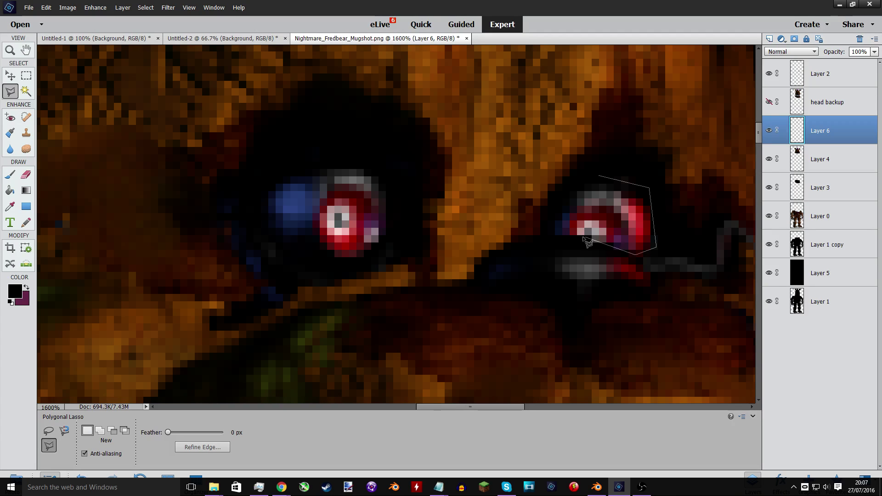
pyautogui.click(584, 237)
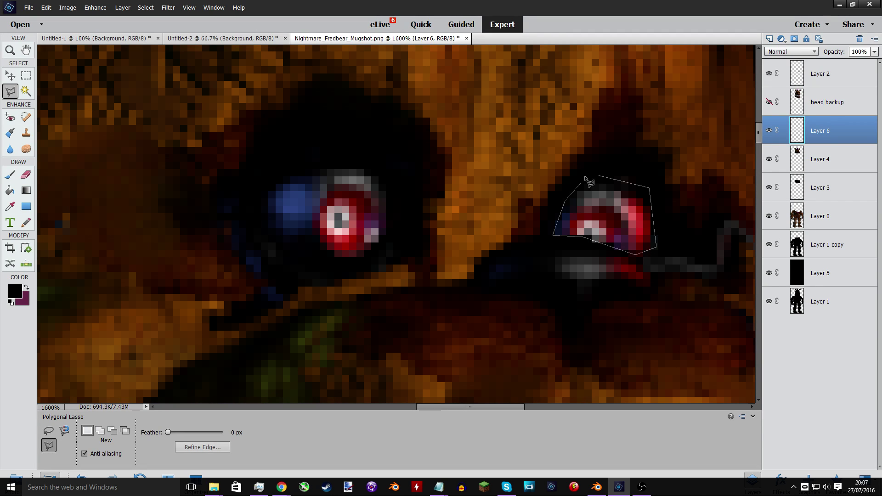
pyautogui.doubleClick(610, 184)
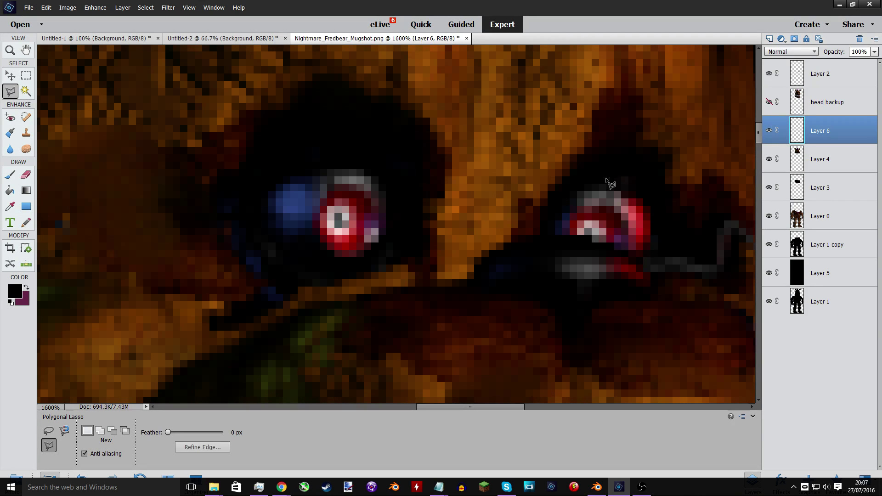
pyautogui.hotkey('ctrl', 'c')
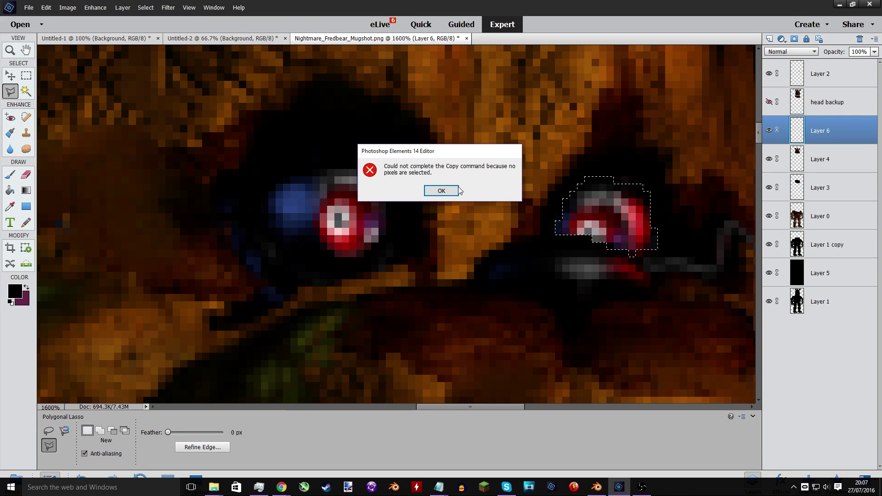
pyautogui.click(443, 191)
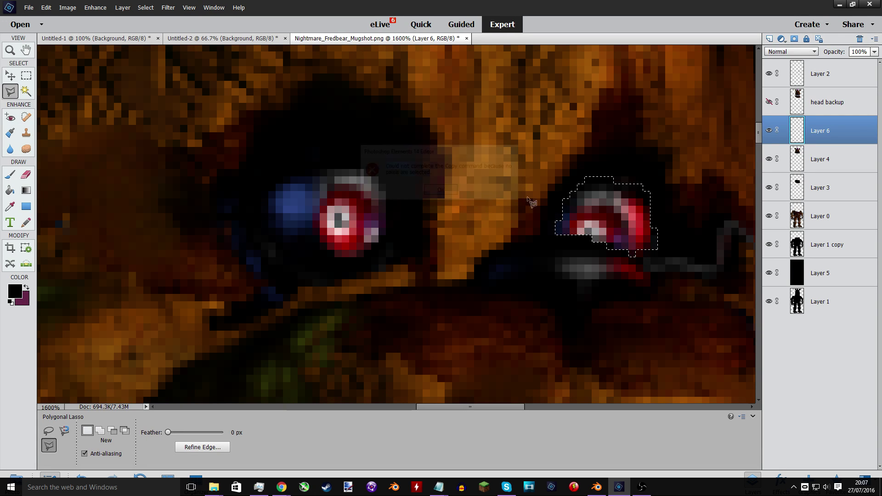
# Copy the outlined half-covered eye from Layer 4 to a new layer, merge both eye layers, and check them with Layer 4 hidden.
pyautogui.click(797, 160)
pyautogui.hotkey('ctrl', 'j')
pyautogui.rightClick(803, 137)
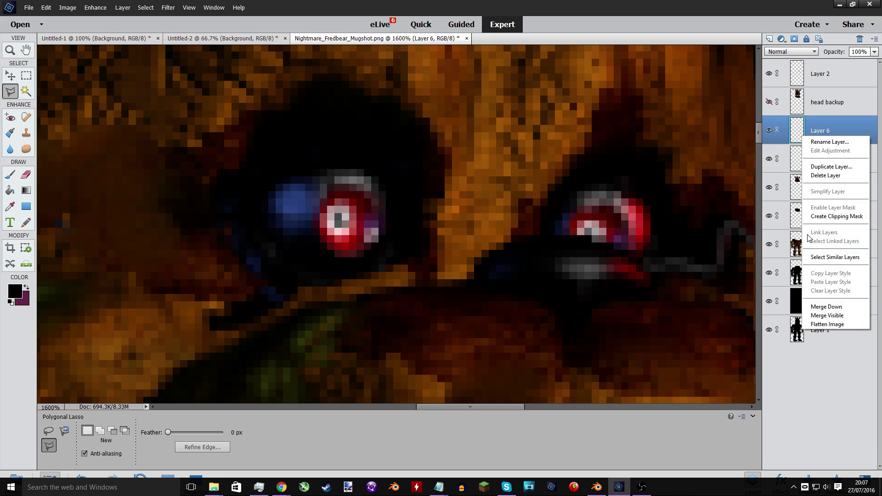
pyautogui.click(825, 306)
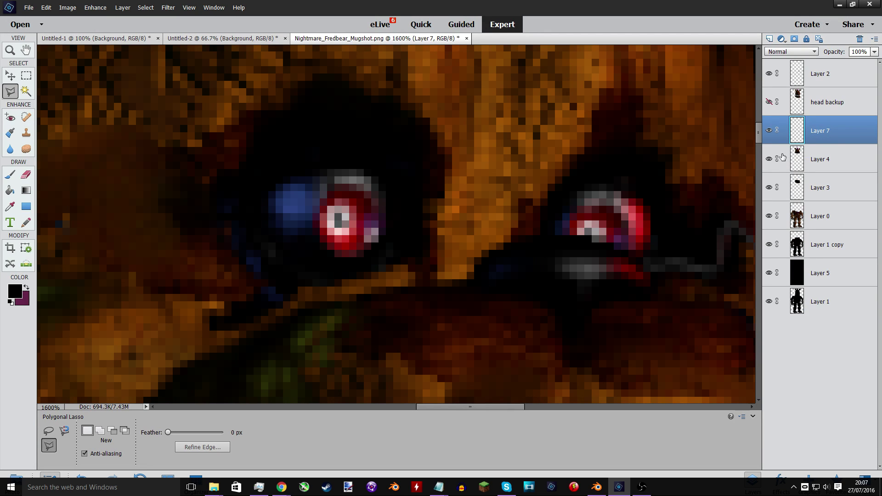
pyautogui.click(769, 159)
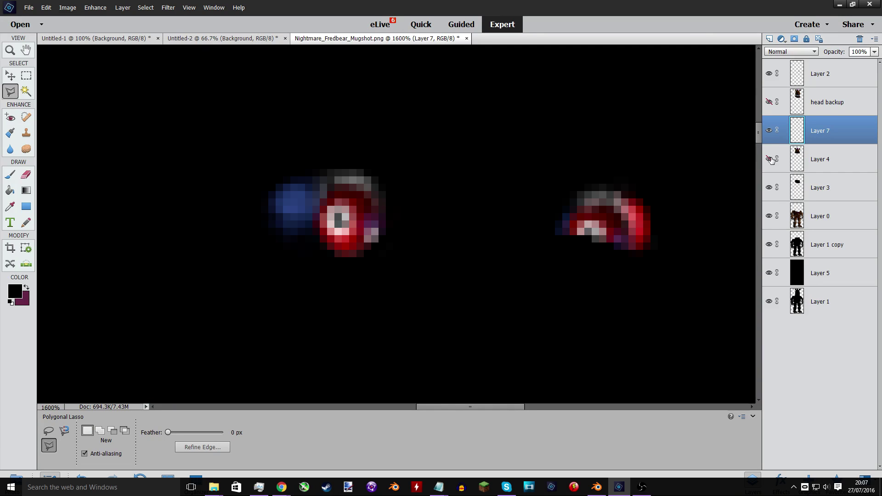
pyautogui.click(769, 158)
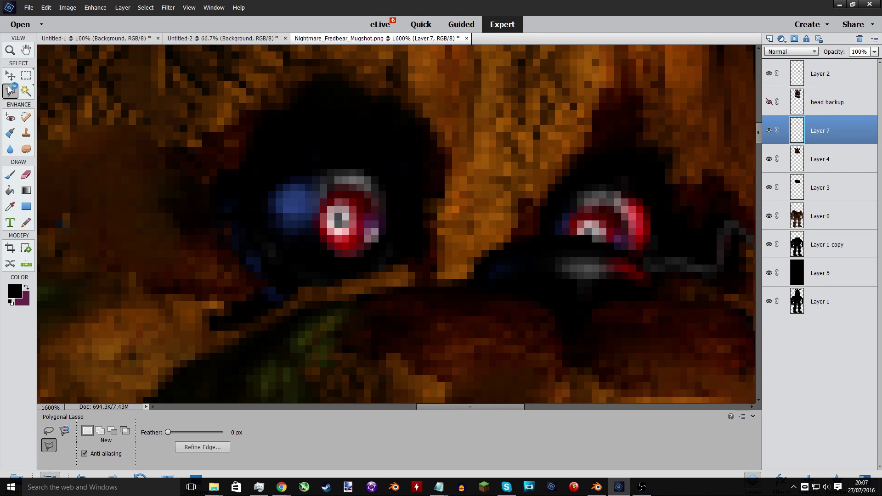
# Shift the hue of the merged eyes on Layer 7 by +180 with Hue/Saturation.
pyautogui.click(10, 75)
pyautogui.click(95, 7)
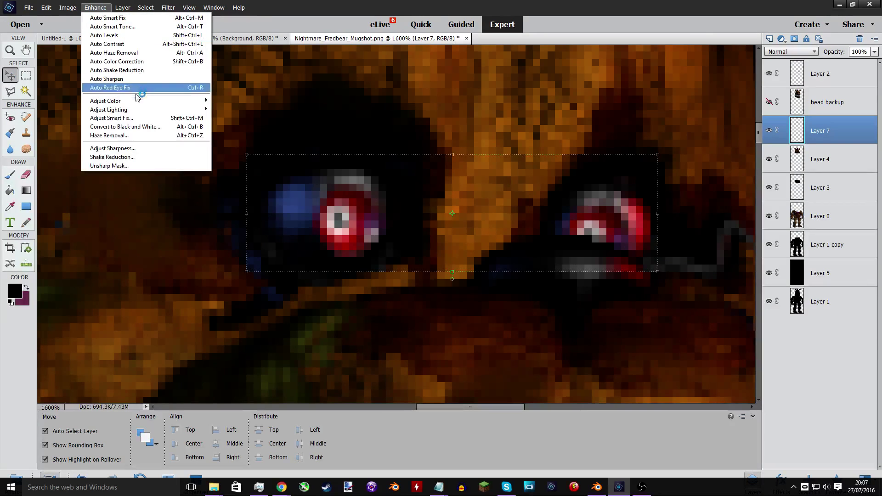
pyautogui.moveTo(187, 106)
pyautogui.click(248, 110)
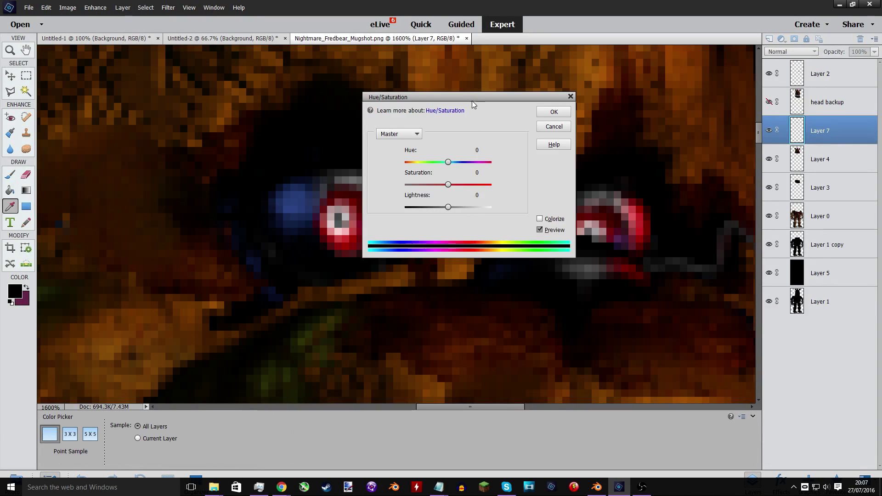
pyautogui.moveTo(472, 98); pyautogui.dragTo(195, 91)
pyautogui.moveTo(174, 156); pyautogui.dragTo(216, 156)
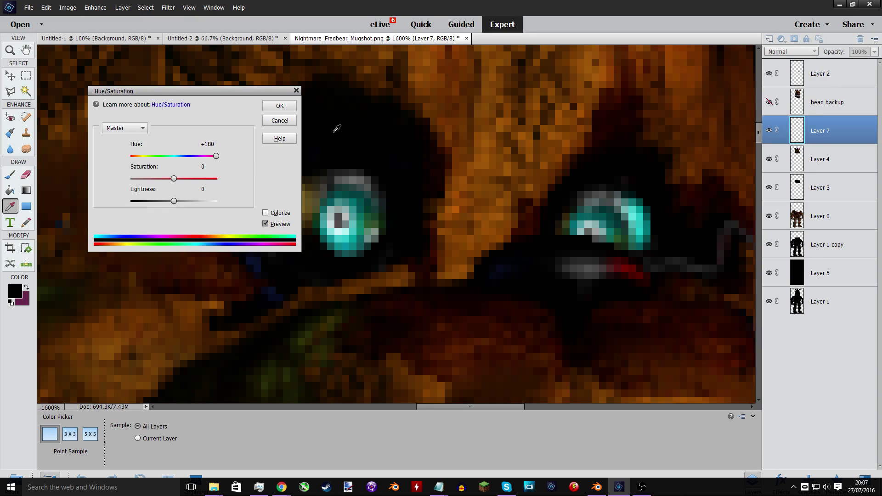
pyautogui.click(279, 105)
# Sample the teal green of the recoloured eyes as the foreground colour.
pyautogui.press('v')
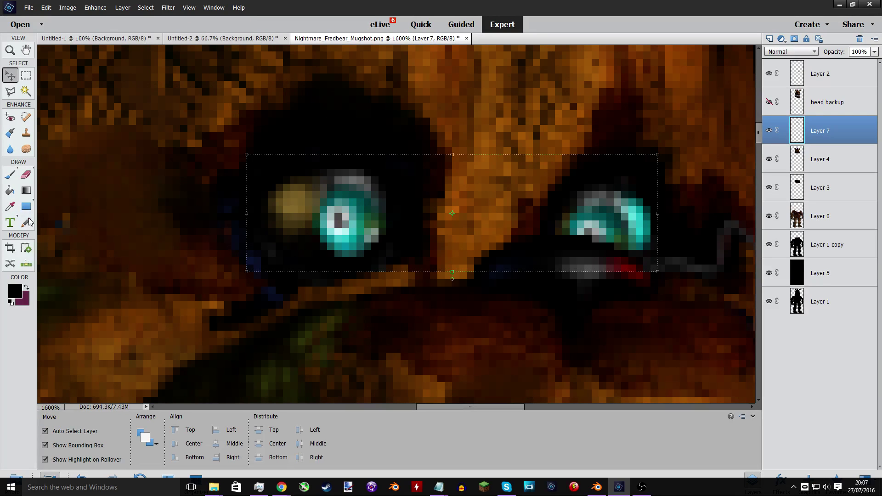
pyautogui.click(15, 210)
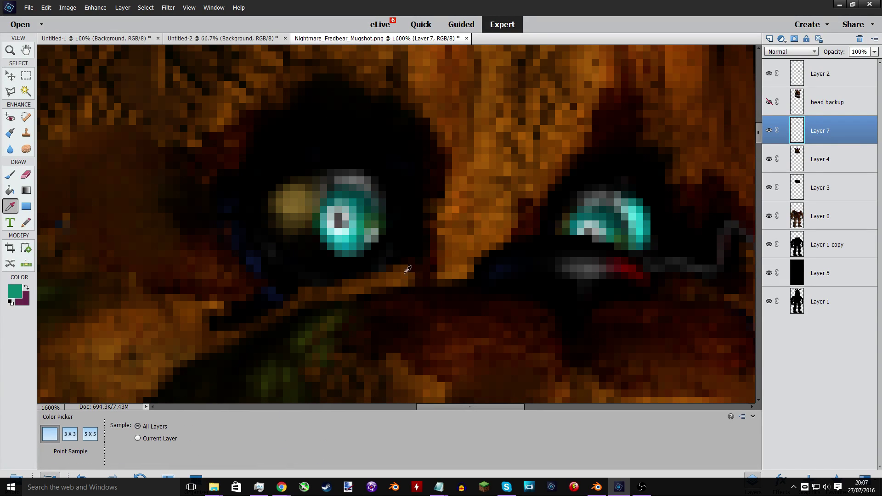
# On Layer 4, cover the red streak below the right eye with teal sampled from the left eye, using a 1 px pencil at 100% and 69% opacity.
pyautogui.click(348, 232)
pyautogui.press('n')
pyautogui.click(794, 159)
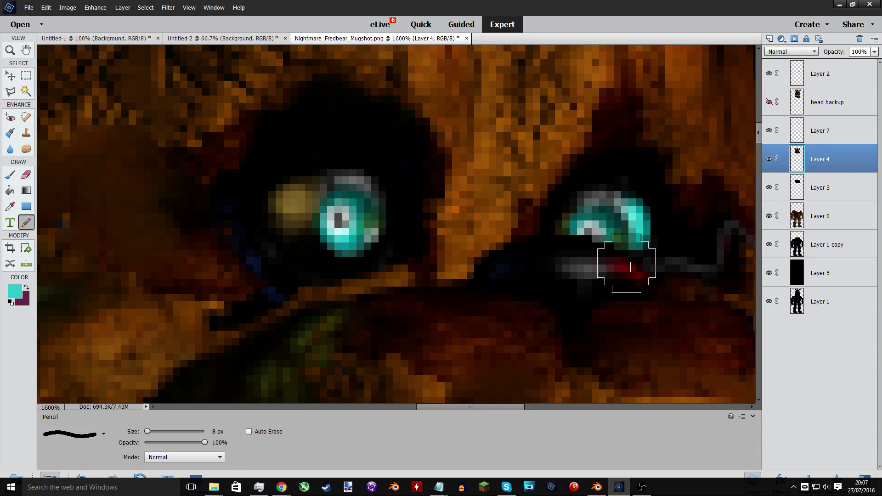
pyautogui.hotkey('ctrl', '+')
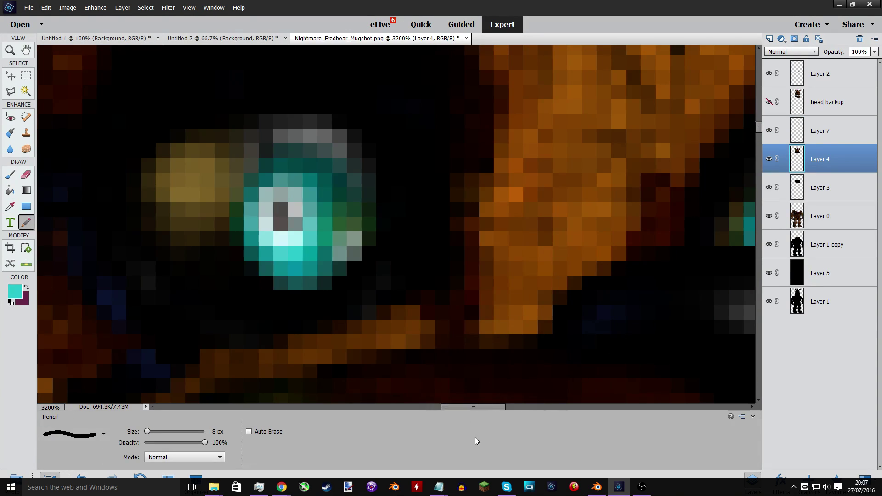
pyautogui.moveTo(478, 407); pyautogui.dragTo(523, 404)
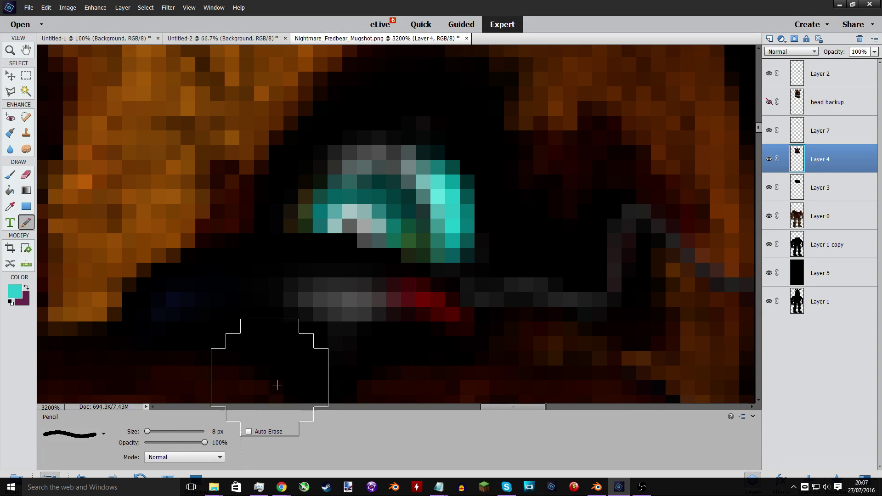
pyautogui.moveTo(146, 434); pyautogui.dragTo(142, 434)
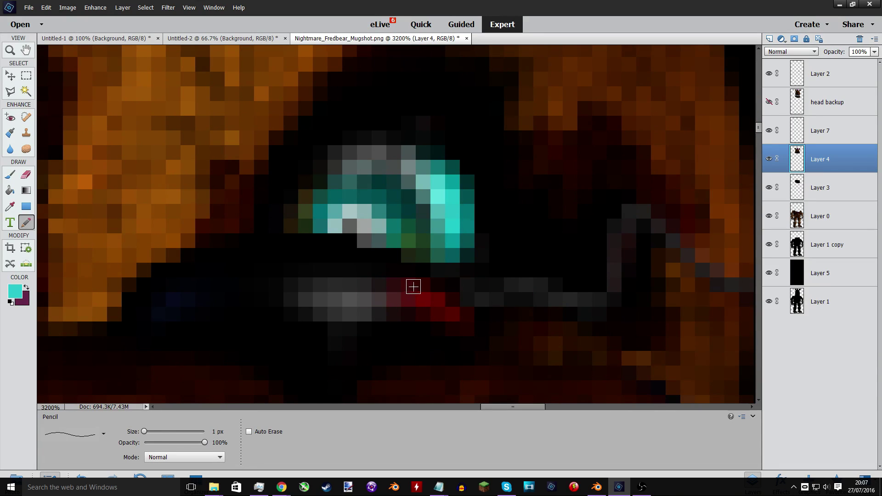
pyautogui.moveTo(413, 287); pyautogui.dragTo(455, 315)
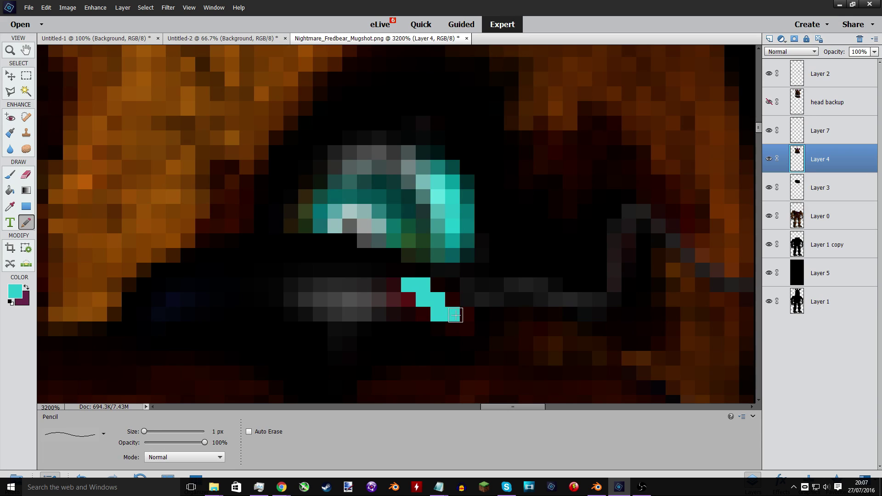
pyautogui.moveTo(183, 443); pyautogui.dragTo(186, 443)
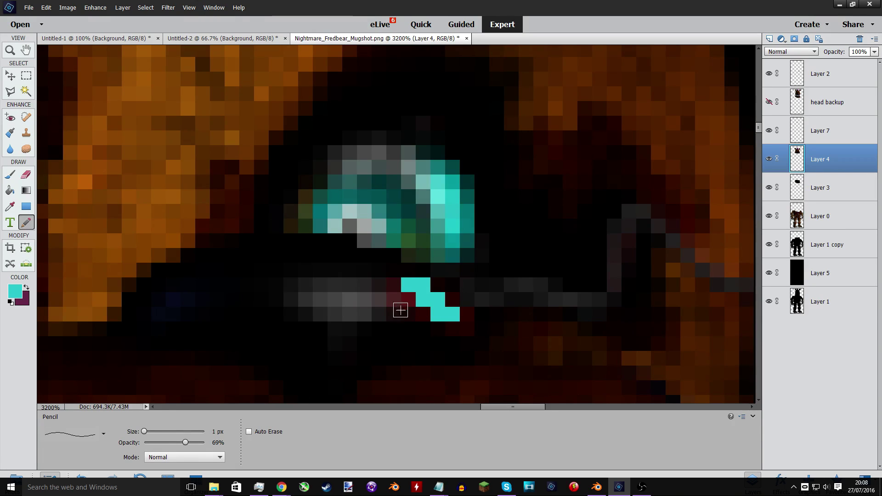
pyautogui.moveTo(394, 285)
pyautogui.mouseDown()
pyautogui.moveTo(436, 324)
pyautogui.moveTo(463, 329)
pyautogui.moveTo(471, 321)
pyautogui.moveTo(436, 287)
pyautogui.moveTo(408, 314)
pyautogui.mouseUp()
# Examine the recoloured eye streak on the whole figure, and inspect the head and mouth area more closely.
pyautogui.hotkey('ctrl', '-')
pyautogui.hotkey('ctrl', '-')
pyautogui.hotkey('ctrl', '-')
pyautogui.hotkey('ctrl', '-')
pyautogui.hotkey('ctrl', '-')
pyautogui.hotkey('ctrl', '-')
pyautogui.hotkey('ctrl', '-')
pyautogui.hotkey('ctrl', '-')
pyautogui.hotkey('ctrl', '-')
pyautogui.hotkey('ctrl', '-')
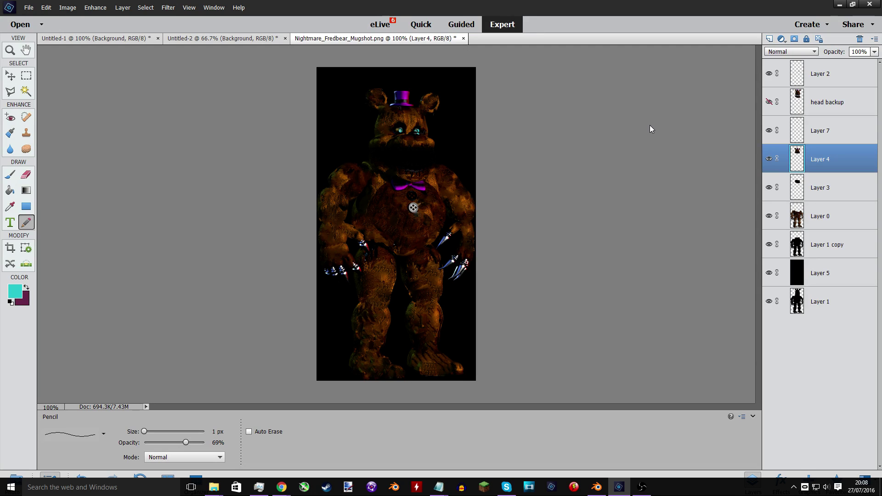
pyautogui.hotkey('ctrl', '+')
pyautogui.hotkey('ctrl', '+')
pyautogui.hotkey('ctrl', '+')
pyautogui.scroll(1, 509, 201)
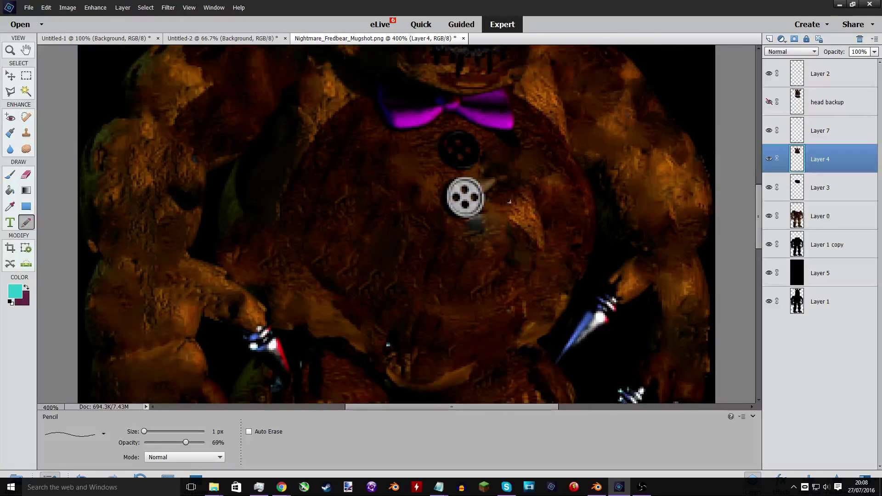
pyautogui.scroll(5, 509, 202)
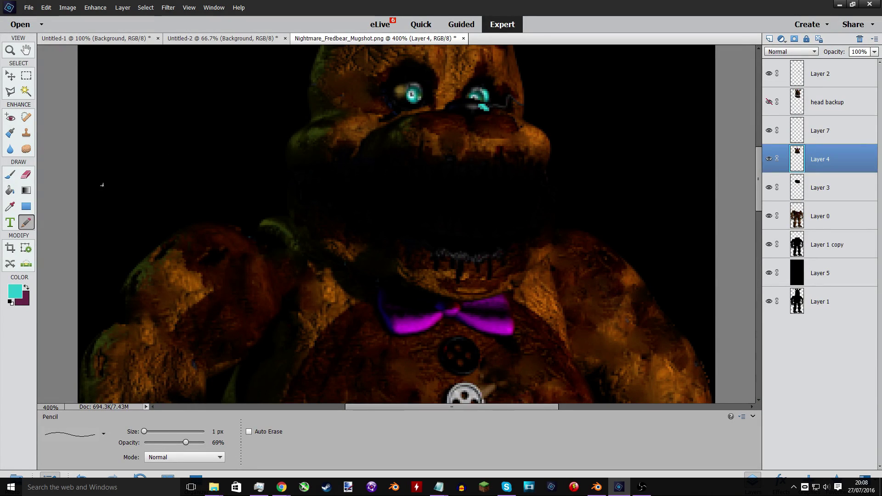
pyautogui.click(26, 208)
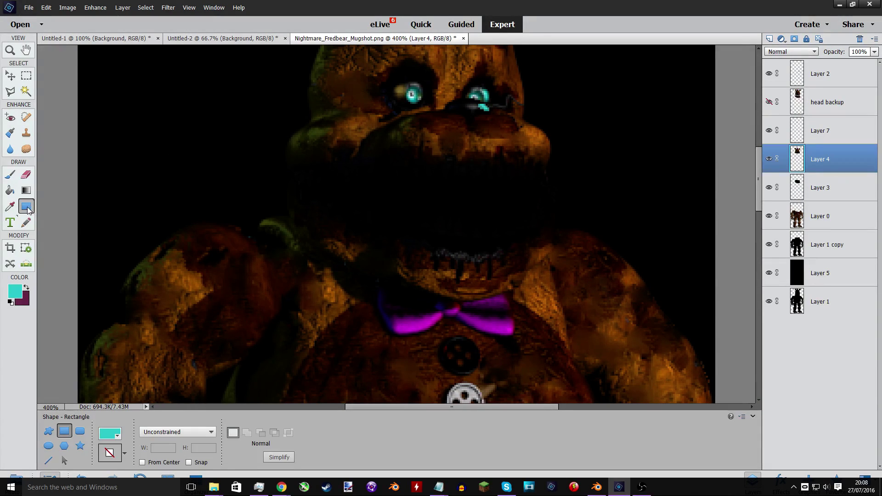
pyautogui.click(80, 431)
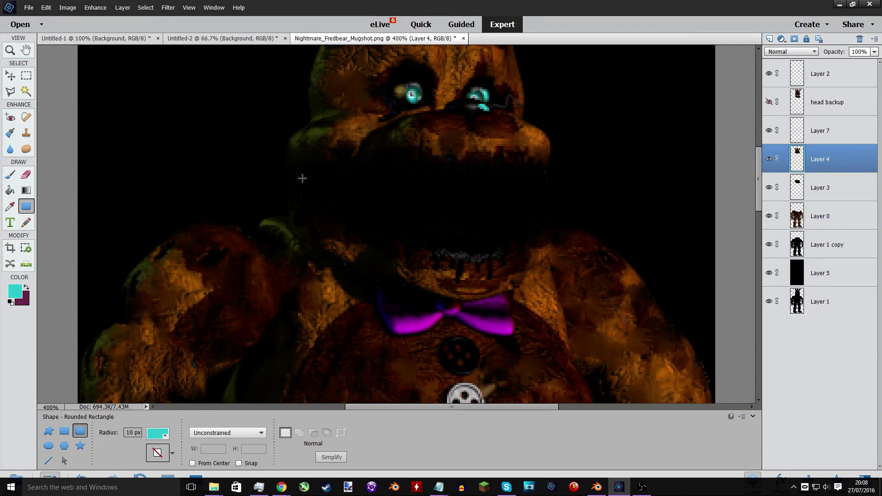
pyautogui.click(8, 176)
pyautogui.click(26, 208)
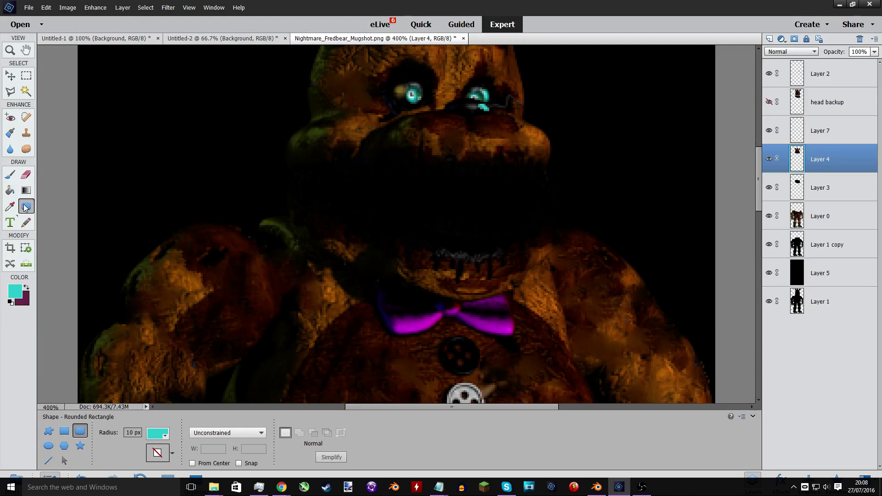
# Try an 18 px brush stroke in pure red (#ff0000) across the left side of the muzzle, and undo it.
pyautogui.click(14, 175)
pyautogui.scroll(1, 471, 234)
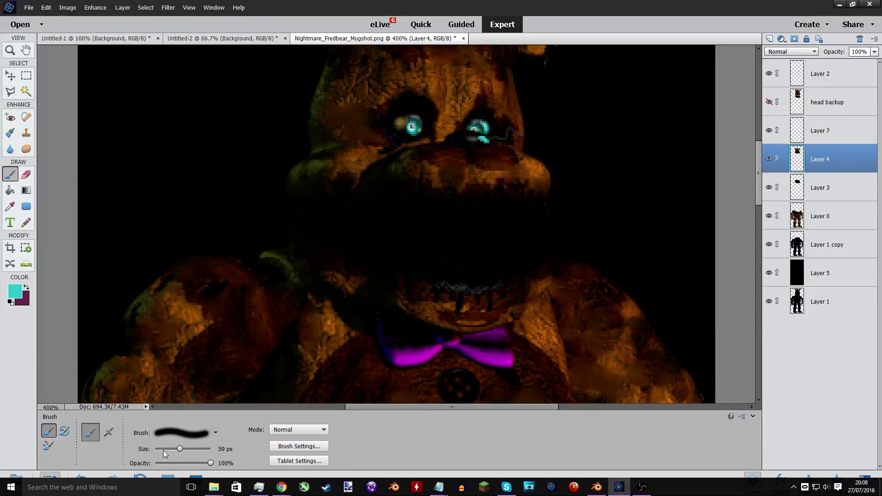
pyautogui.click(23, 286)
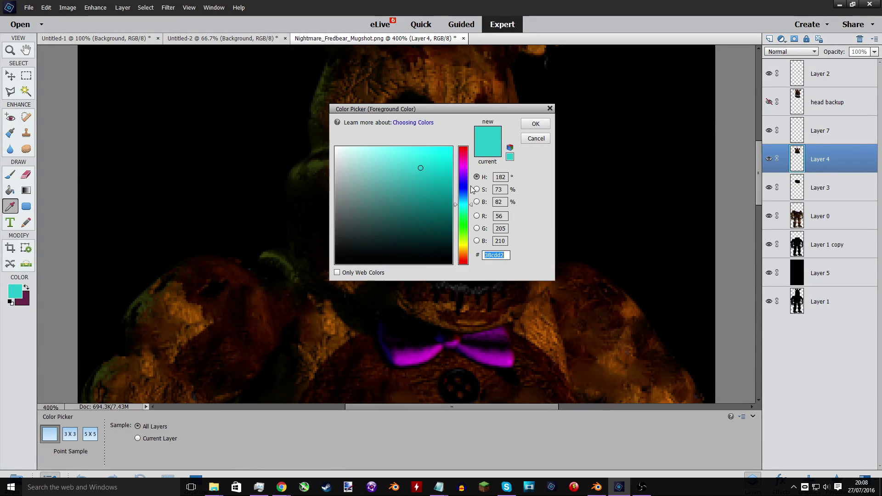
pyautogui.click(464, 147)
pyautogui.moveTo(428, 150); pyautogui.dragTo(453, 147)
pyautogui.click(530, 125)
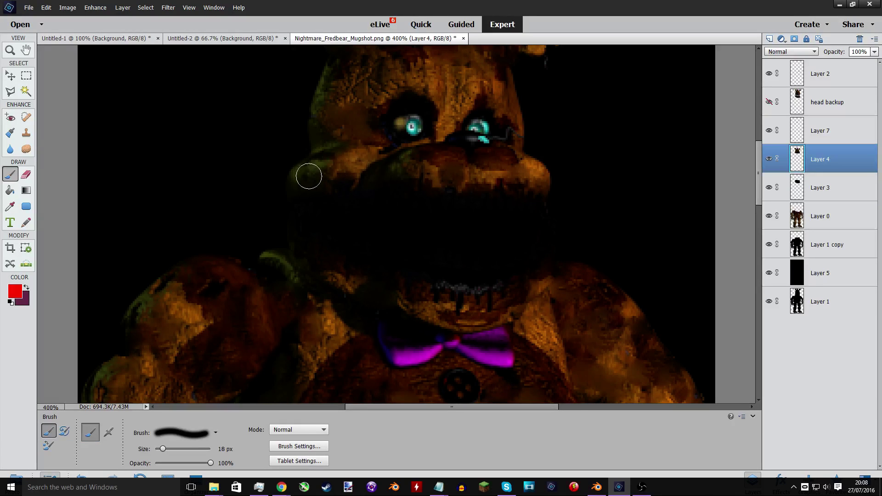
pyautogui.moveTo(309, 176)
pyautogui.mouseDown()
pyautogui.moveTo(299, 189)
pyautogui.moveTo(343, 202)
pyautogui.moveTo(354, 195)
pyautogui.mouseUp()
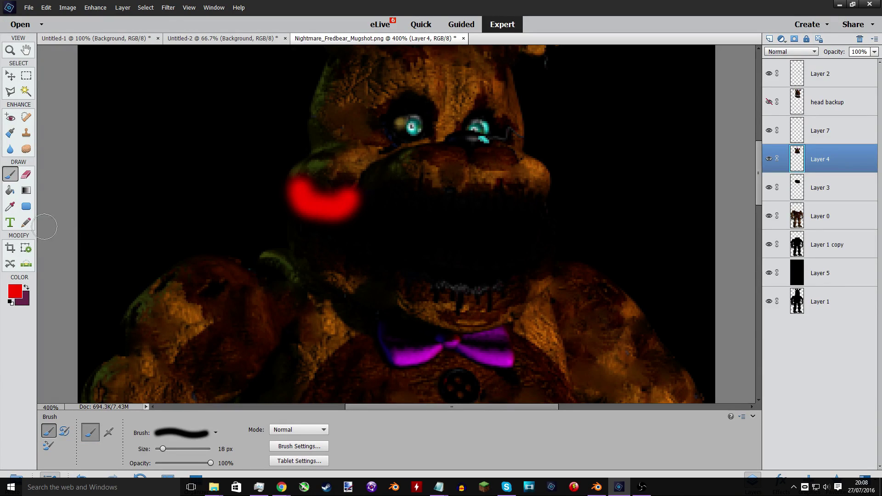
pyautogui.hotkey('ctrl', 'z')
# Switch to the Pencil tool at 22 px and test it with a red blob on the left side of the muzzle, undoing the mark.
pyautogui.click(25, 222)
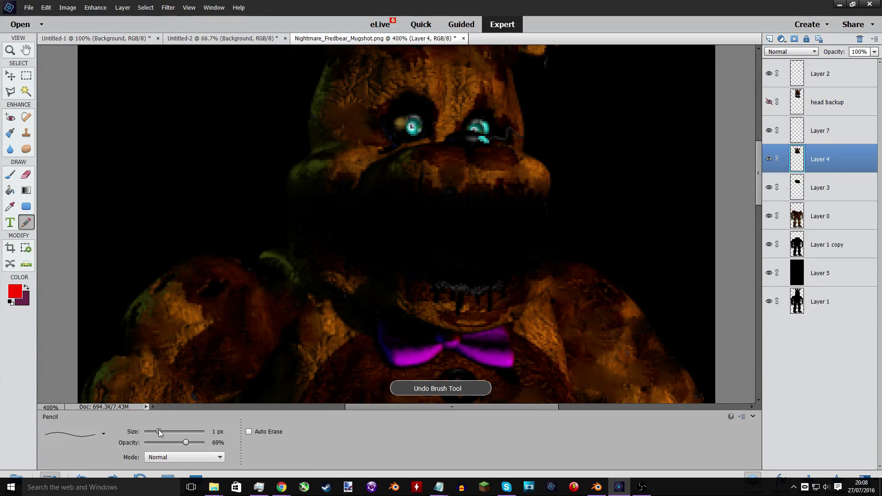
pyautogui.click(161, 431)
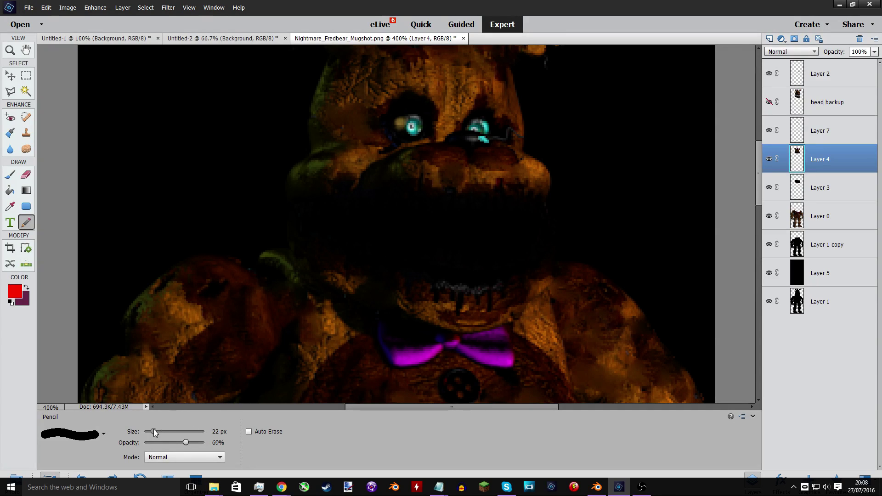
pyautogui.moveTo(296, 180)
pyautogui.mouseDown()
pyautogui.moveTo(301, 201)
pyautogui.moveTo(321, 191)
pyautogui.mouseUp()
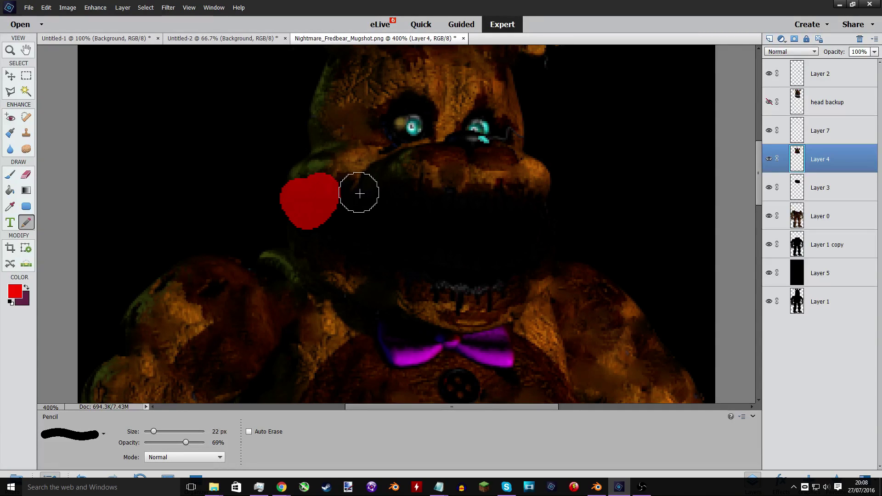
pyautogui.hotkey('ctrl', 'z')
# Stamp a row of six red dots along the upper edge of the mouth with the 22 px pencil.
pyautogui.click(305, 202)
pyautogui.click(346, 202)
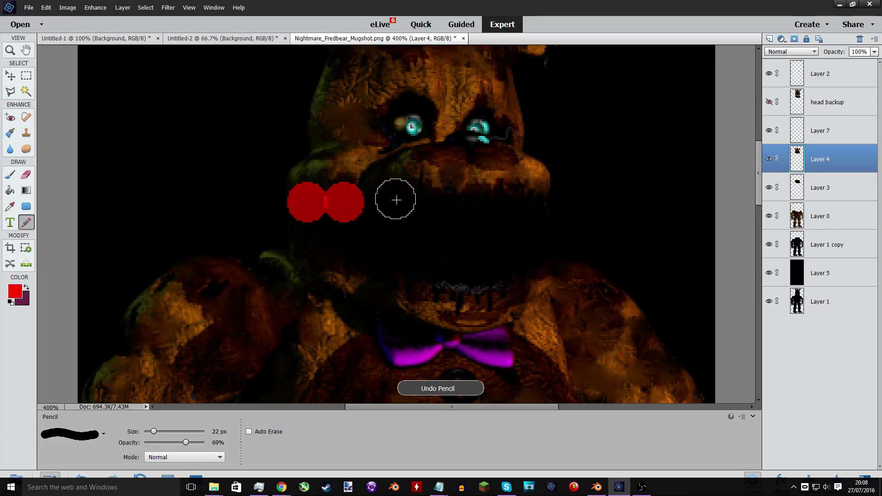
pyautogui.click(391, 202)
pyautogui.click(442, 202)
pyautogui.click(490, 200)
pyautogui.click(531, 193)
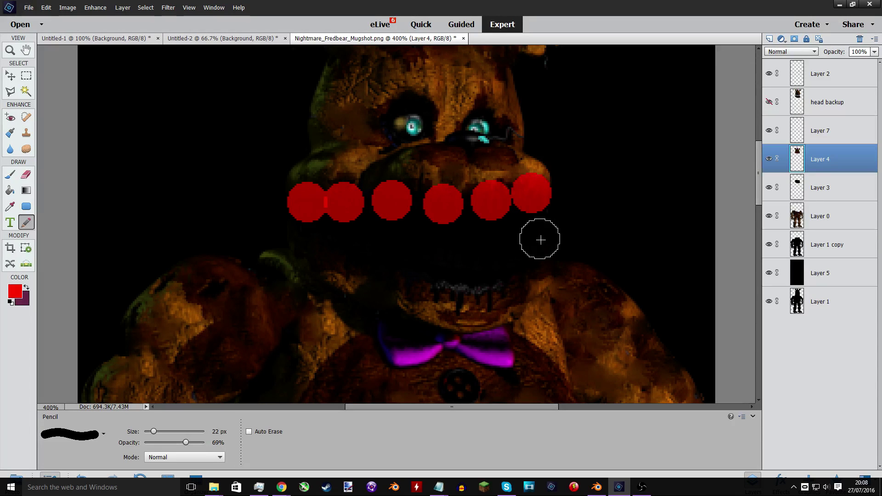
# Stamp eight red dots from right to left along the lower jaw, following the curve of the mouth.
pyautogui.click(534, 260)
pyautogui.click(507, 271)
pyautogui.click(469, 275)
pyautogui.click(435, 273)
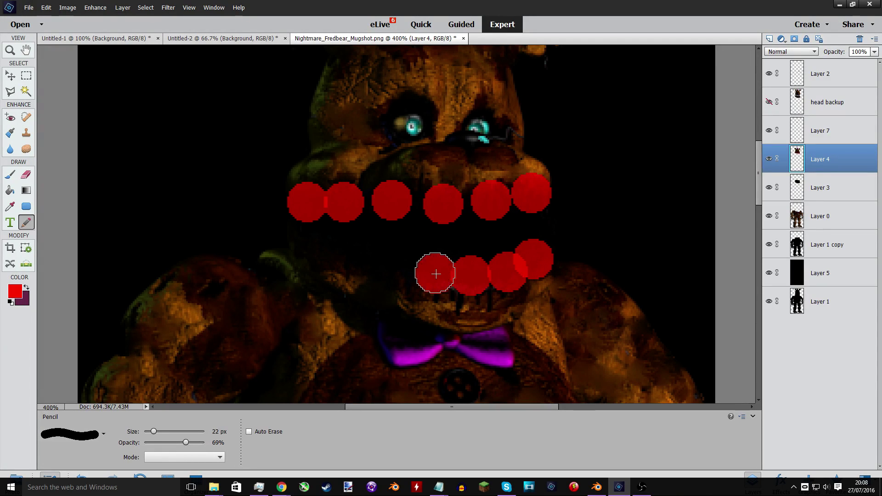
pyautogui.click(388, 270)
pyautogui.click(361, 264)
pyautogui.click(332, 258)
pyautogui.click(314, 253)
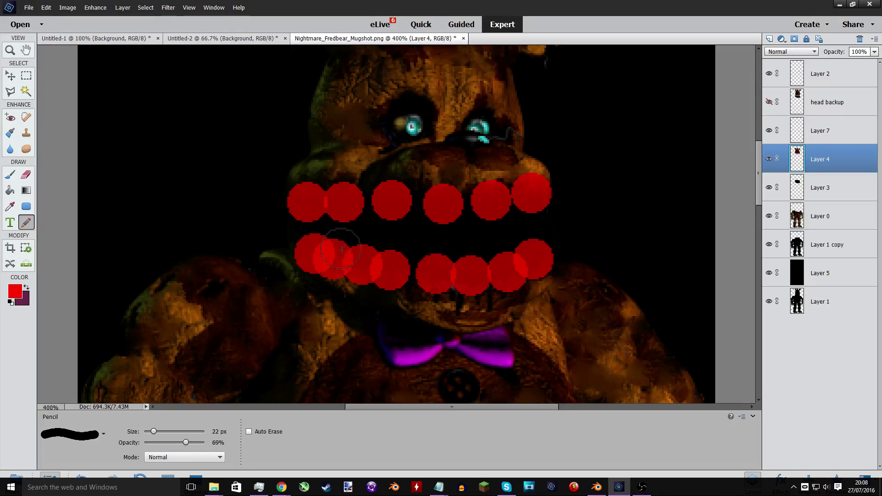
# Undo all the red dots on the upper and lower rows of the mouth.
pyautogui.hotkey('ctrl', 'z')
pyautogui.hotkey('ctrl', 'z')
pyautogui.hotkey('ctrl', 'z')
pyautogui.hotkey('ctrl', 'z')
pyautogui.hotkey('ctrl', 'z')
pyautogui.hotkey('ctrl', 'z')
pyautogui.hotkey('ctrl', 'z')
pyautogui.hotkey('ctrl', 'z')
pyautogui.hotkey('ctrl', 'z')
pyautogui.hotkey('ctrl', 'z')
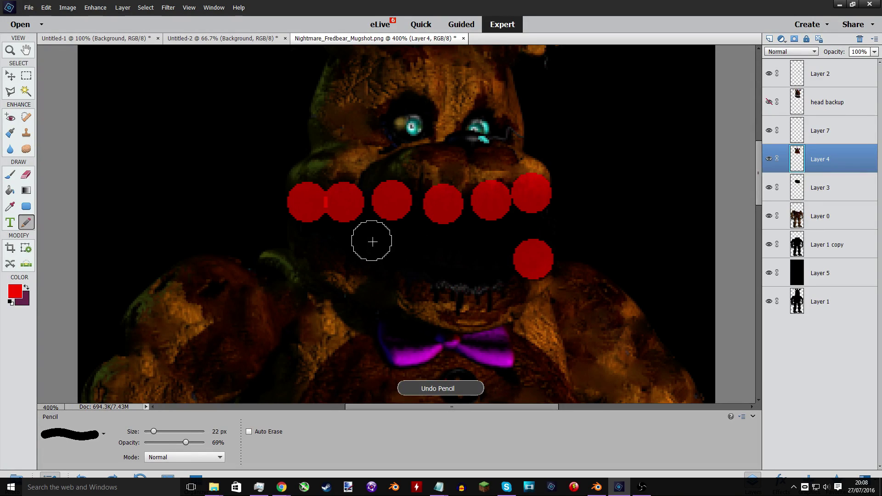
pyautogui.hotkey('ctrl', 'z')
pyautogui.hotkey('ctrl', 'z')
pyautogui.hotkey('ctrl', 'z')
pyautogui.hotkey('ctrl', 'z')
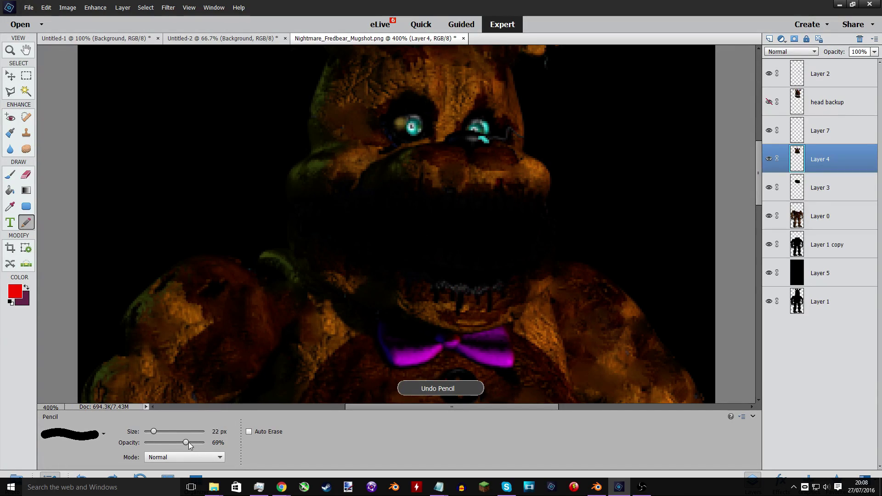
# Set the foreground colour to a medium grey and the pencil opacity to 100%.
pyautogui.click(14, 291)
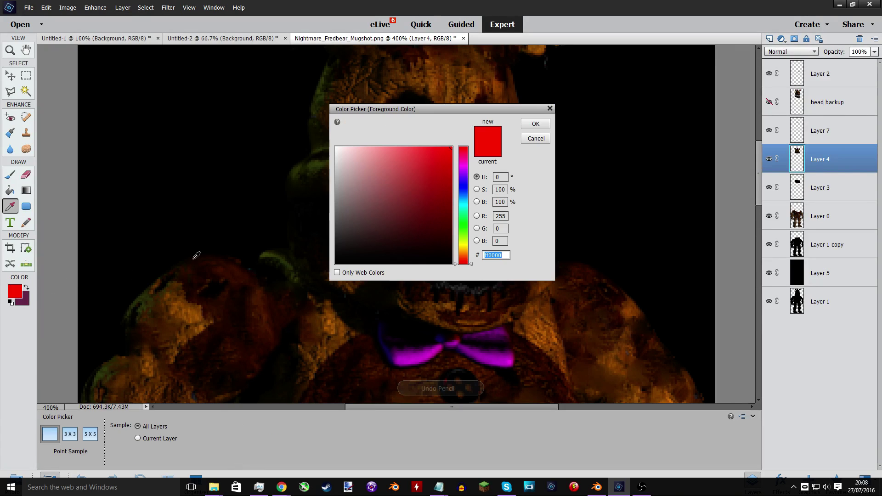
pyautogui.moveTo(349, 217); pyautogui.dragTo(314, 217)
pyautogui.click(536, 123)
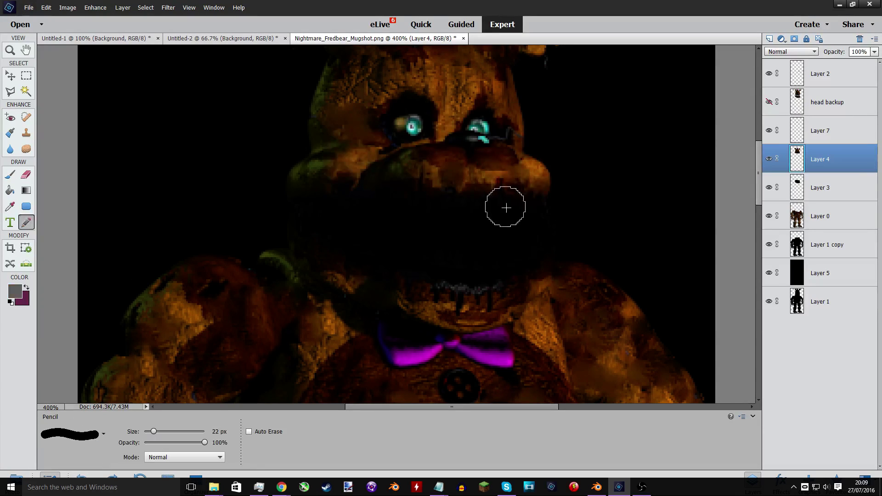
# Stamp six evenly spaced grey dots as teeth along the upper edge of the mouth with the 22 px pencil.
pyautogui.click(538, 208)
pyautogui.click(493, 207)
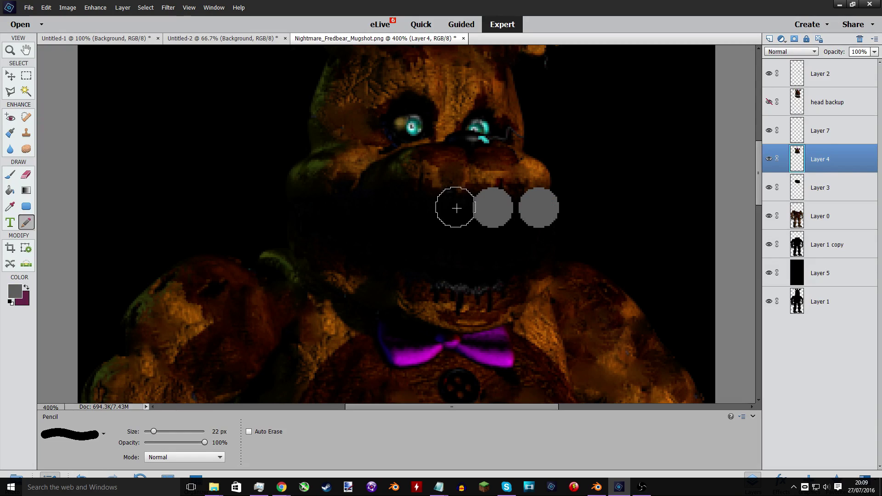
pyautogui.click(447, 207)
pyautogui.click(406, 207)
pyautogui.click(360, 206)
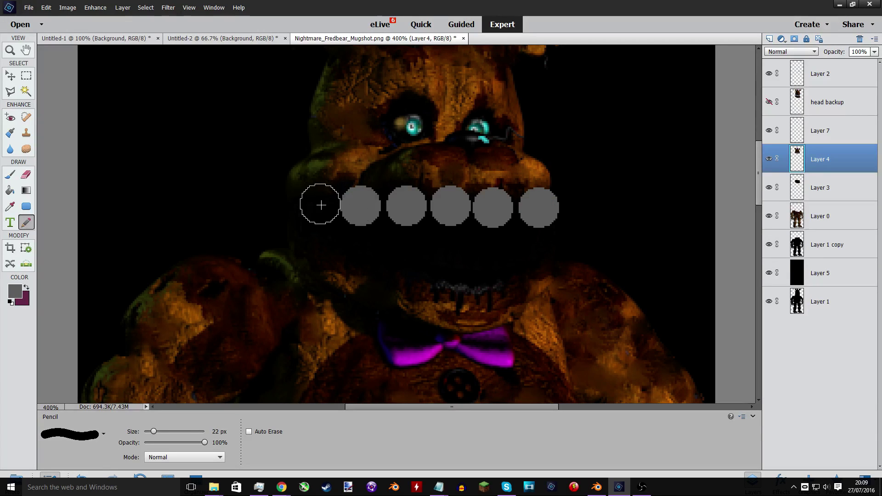
pyautogui.click(320, 204)
# Stamp six grey dots as lower teeth along the curve of the jaw, undoing and repositioning the third one.
pyautogui.click(316, 248)
pyautogui.click(352, 265)
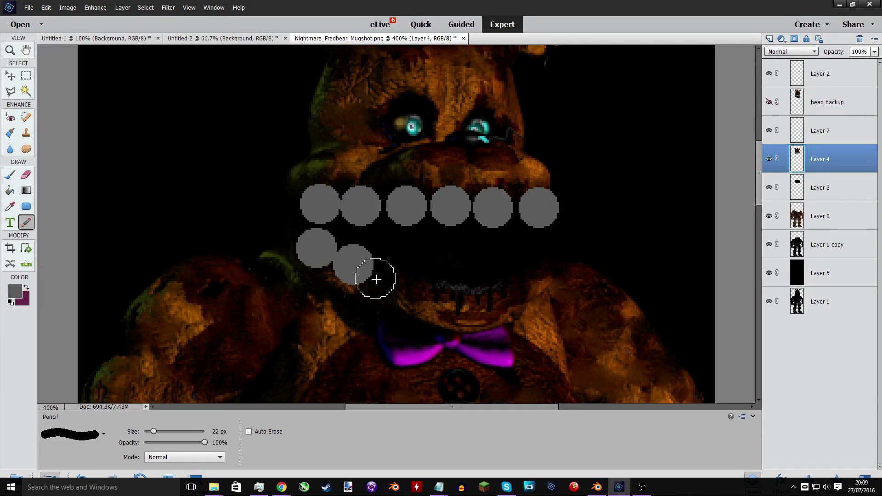
pyautogui.click(384, 277)
pyautogui.hotkey('ctrl', 'z')
pyautogui.click(401, 287)
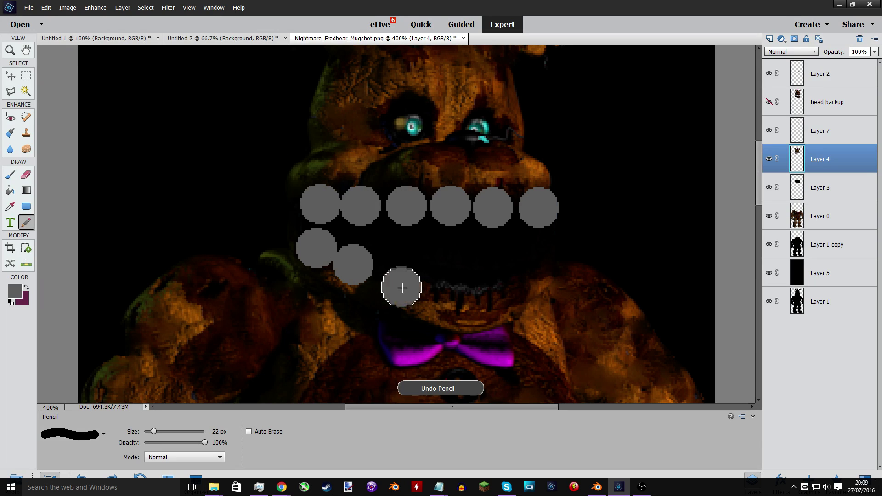
pyautogui.click(432, 294)
pyautogui.click(496, 295)
pyautogui.click(540, 270)
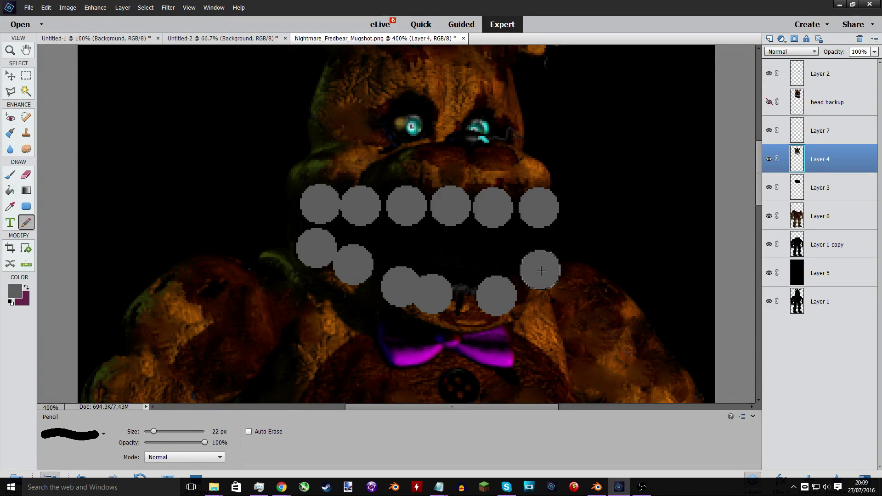
# Hide Layer 5 and Layer 1, and select the dark mouth area on Layer 4 with the Magic Wand at tolerance 17.
pyautogui.click(26, 91)
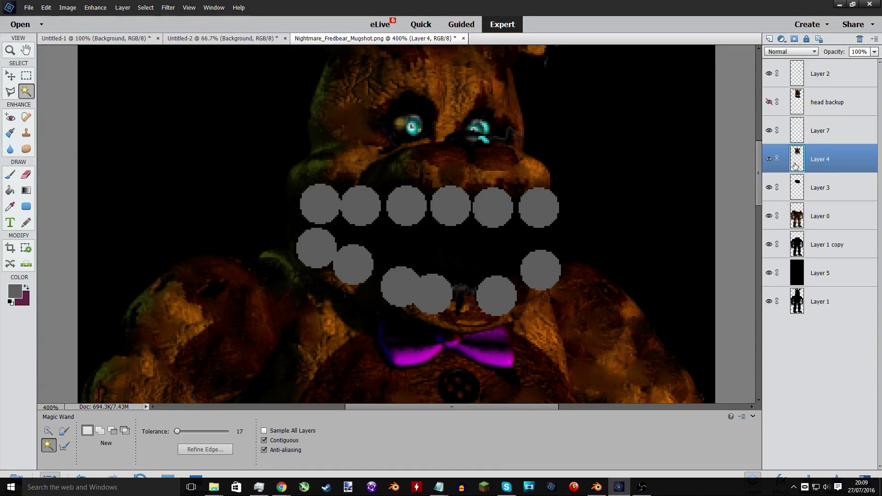
pyautogui.click(768, 160)
pyautogui.click(768, 159)
pyautogui.click(769, 274)
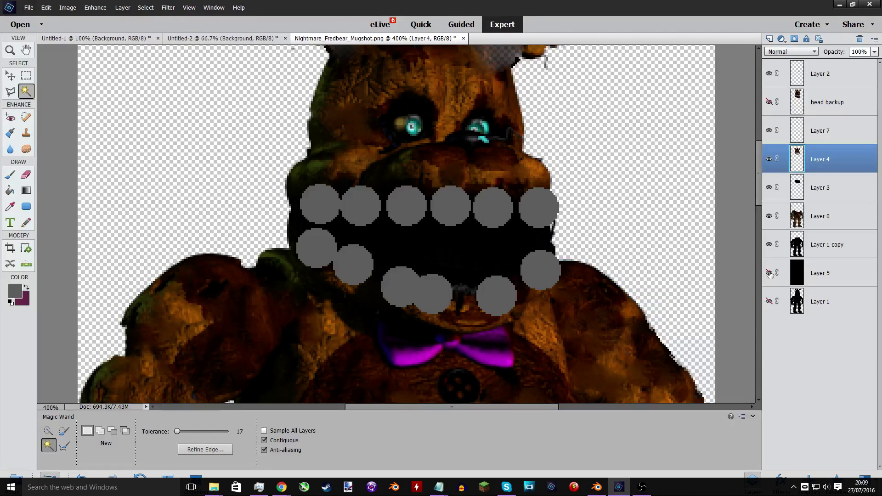
pyautogui.click(435, 235)
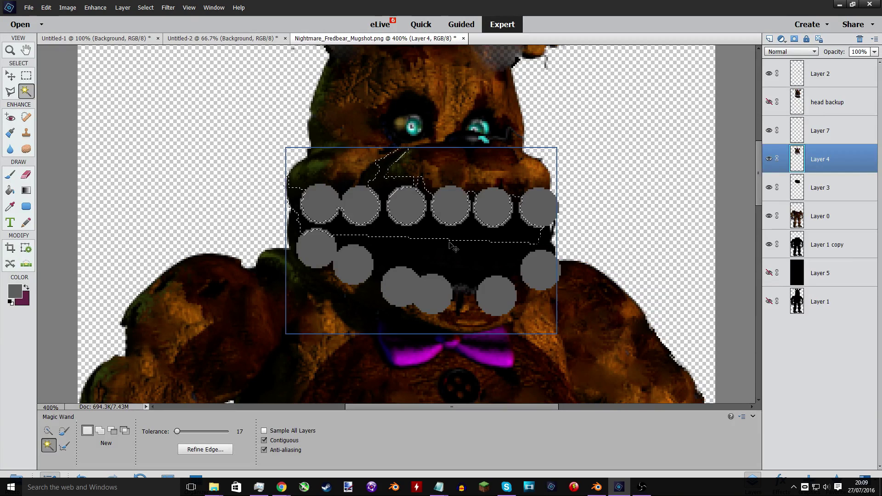
# Undo the Layer 4 selection and try selecting the dark mouth area on Layer 3 with the Magic Wand.
pyautogui.hotkey('ctrl', 'z')
pyautogui.click(801, 191)
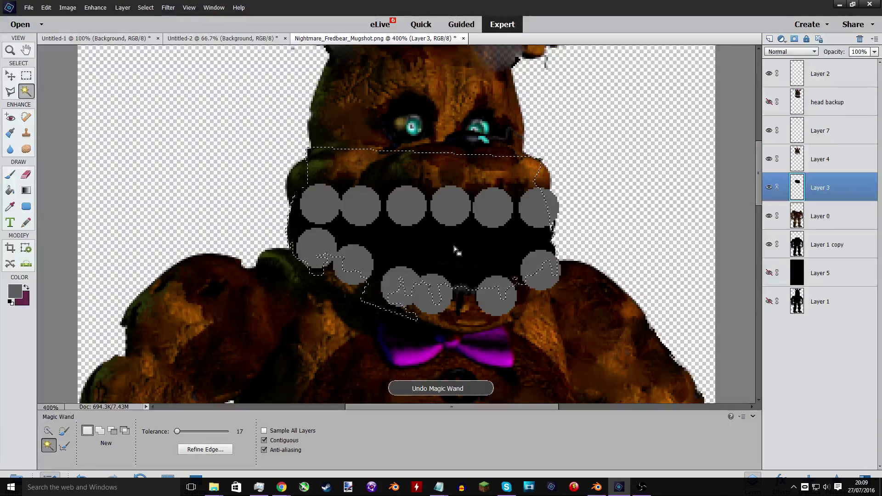
pyautogui.click(454, 246)
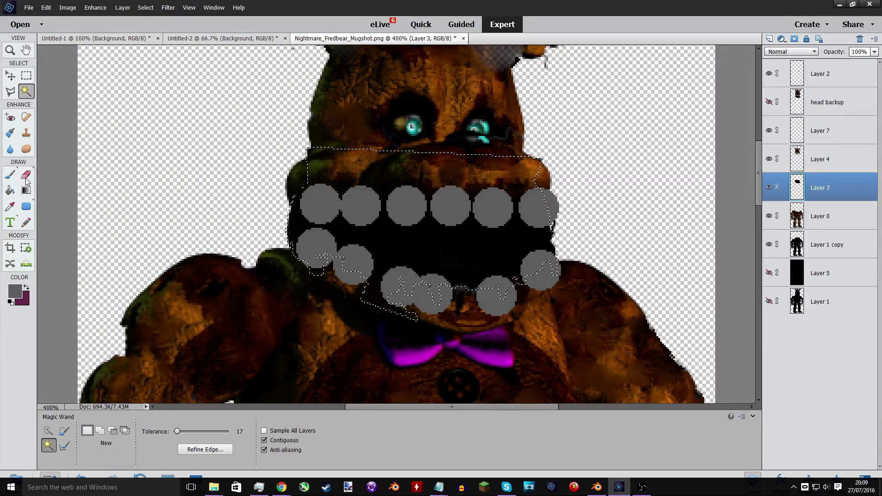
pyautogui.hotkey('ctrl', 'z')
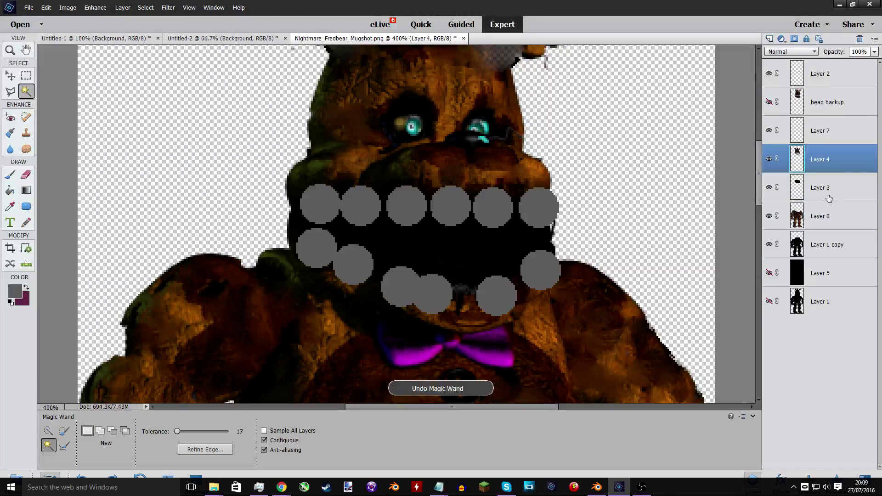
# Undo the last lower teeth dots on Layer 4 one by one and redo them.
pyautogui.hotkey('ctrl', 'z')
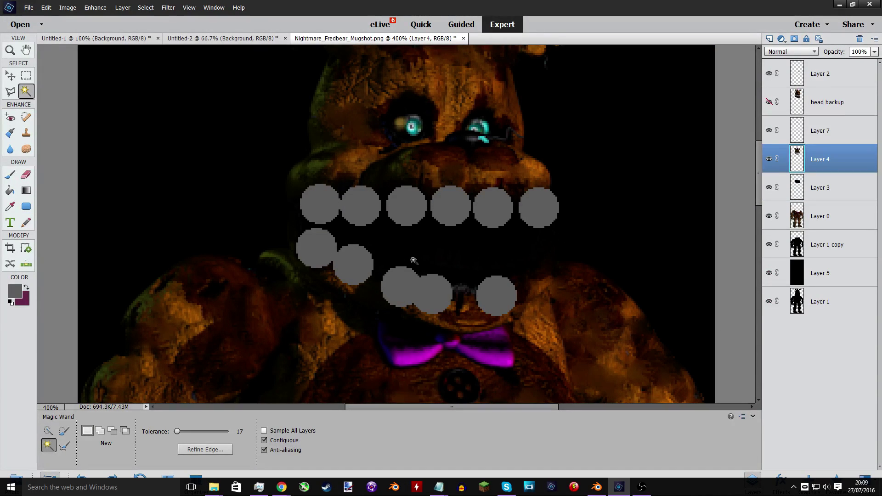
pyautogui.hotkey('ctrl', 'z')
pyautogui.hotkey('ctrl', 'z')
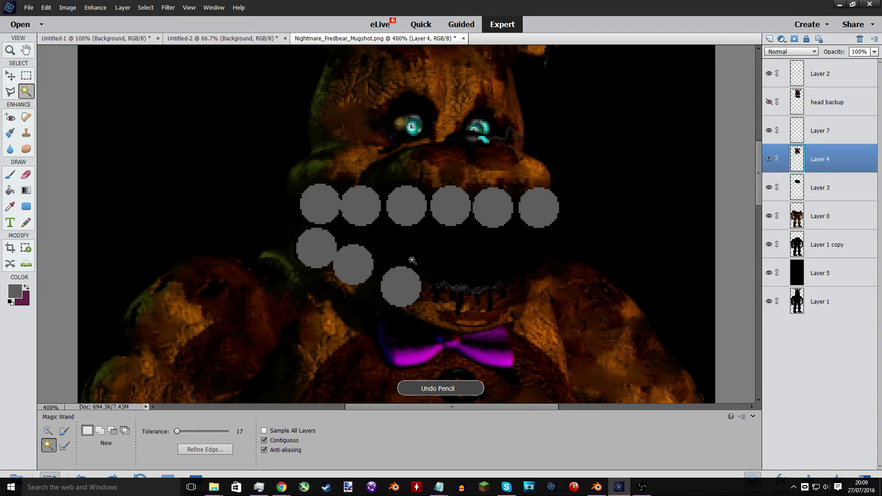
pyautogui.hotkey('ctrl', 'y')
pyautogui.hotkey('ctrl', 'y')
pyautogui.hotkey('ctrl', 'y')
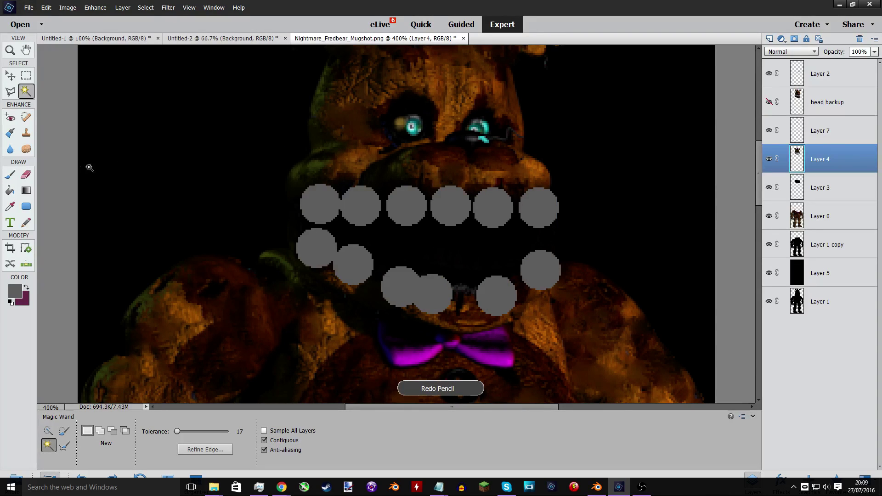
# Try erasing a horizontal stroke across the tops of the upper teeth with the 22 px eraser.
pyautogui.click(26, 176)
pyautogui.moveTo(315, 187); pyautogui.dragTo(593, 187)
pyautogui.hotkey('ctrl', 'z')
# Toggle the visibility of Layers 2, 7, 3 and 4 to check which parts of the image each one holds.
pyautogui.click(770, 76)
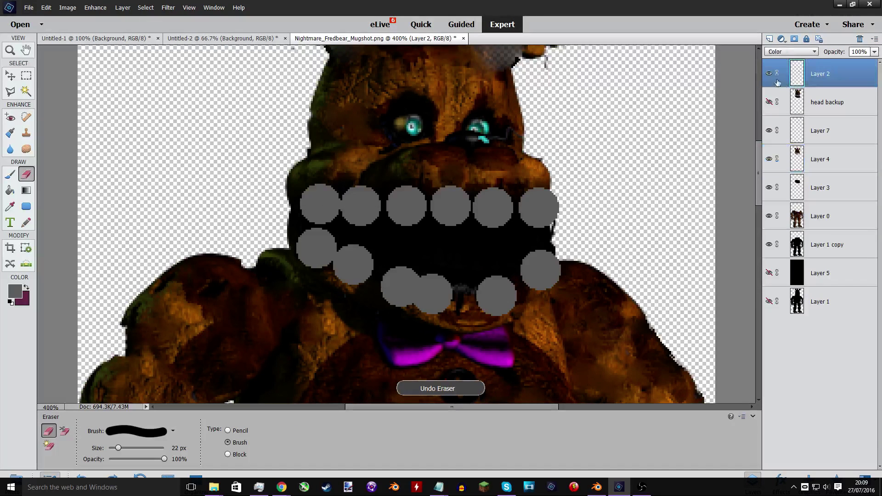
pyautogui.click(771, 76)
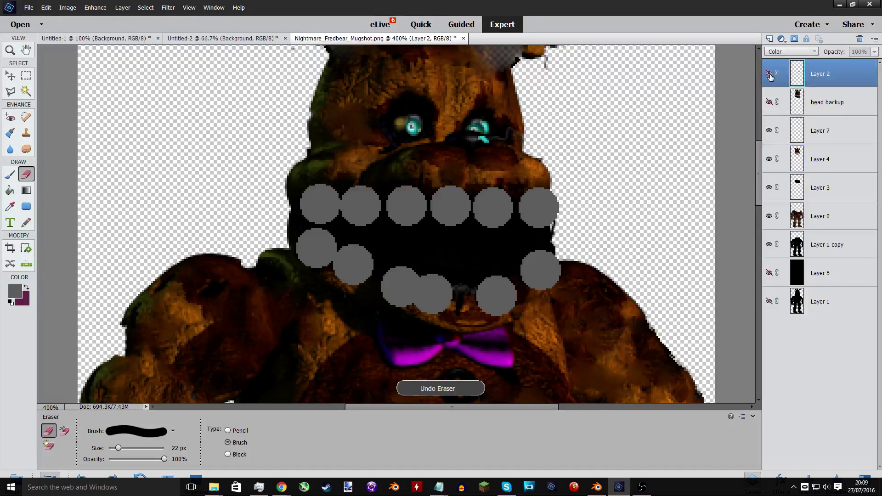
pyautogui.click(769, 131)
pyautogui.click(769, 131)
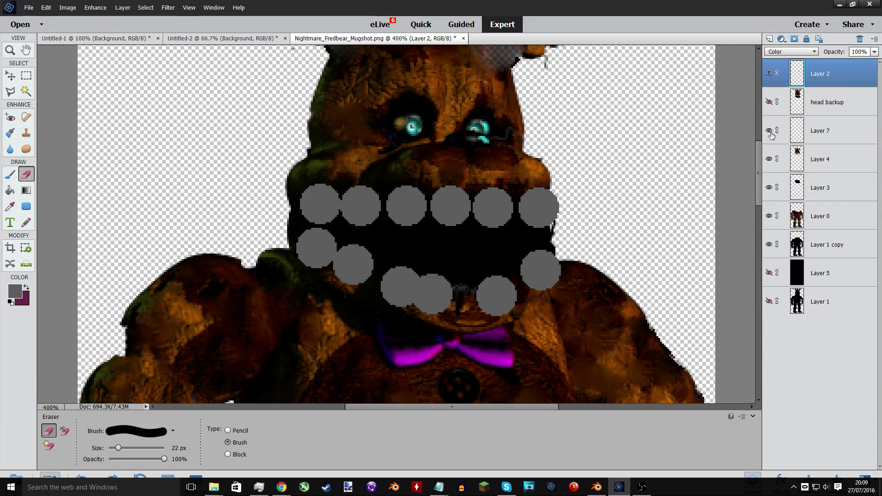
pyautogui.click(770, 188)
pyautogui.click(771, 189)
pyautogui.click(770, 158)
pyautogui.click(770, 158)
# Undo all the grey teeth dots stamped on Layer 4.
pyautogui.hotkey('ctrl', 'z')
pyautogui.hotkey('ctrl', 'z')
pyautogui.hotkey('ctrl', 'z')
pyautogui.hotkey('ctrl', 'z')
pyautogui.hotkey('ctrl', 'z')
pyautogui.hotkey('ctrl', 'z')
pyautogui.hotkey('ctrl', 'z')
pyautogui.hotkey('ctrl', 'z')
pyautogui.hotkey('ctrl', 'z')
pyautogui.hotkey('ctrl', 'z')
pyautogui.hotkey('ctrl', 'z')
pyautogui.hotkey('ctrl', 'z')
pyautogui.hotkey('ctrl', 'z')
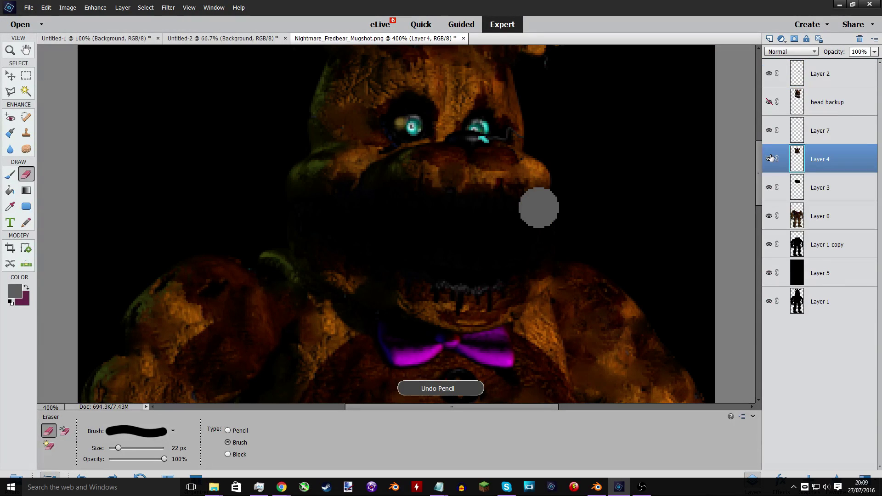
# Create a new empty layer directly above Layer 4, accepting the default settings.
pyautogui.click(130, 5)
pyautogui.click(126, 11)
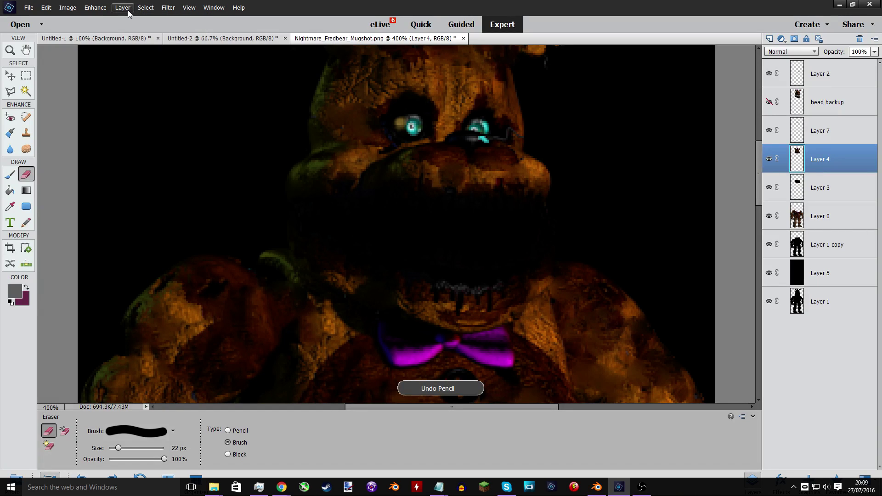
pyautogui.click(122, 7)
pyautogui.moveTo(133, 14)
pyautogui.click(42, 13)
pyautogui.press('Return')
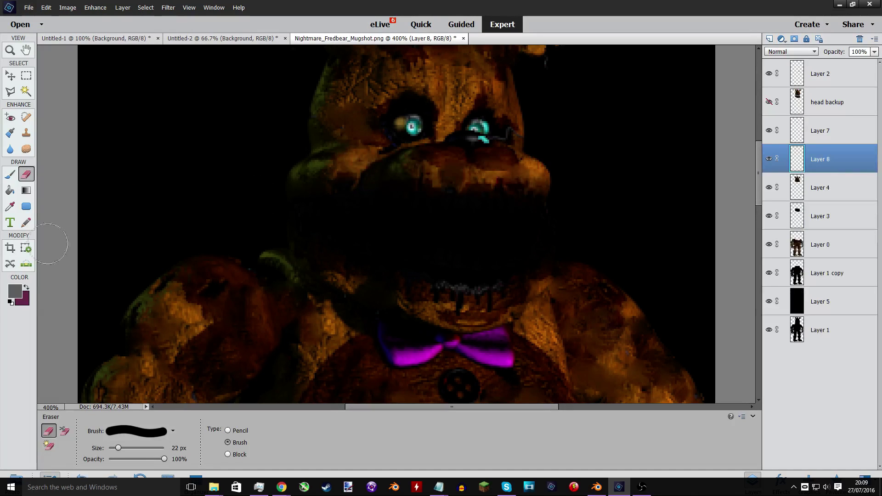
# Try a grey dab at the corner of the mouth with the 18 px soft brush.
pyautogui.click(5, 179)
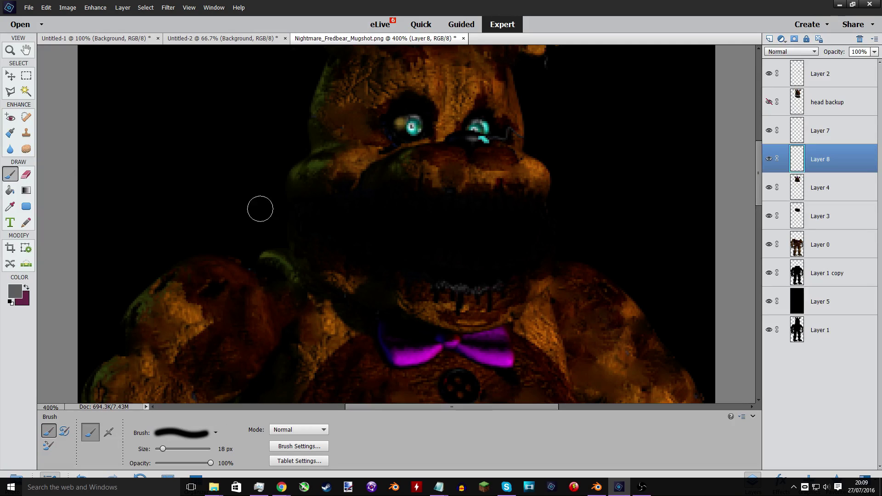
pyautogui.click(306, 201)
pyautogui.hotkey('ctrl', 'z')
# Stamp six evenly spaced grey dots as upper teeth on the new layer with the 22 px pencil.
pyautogui.press('n')
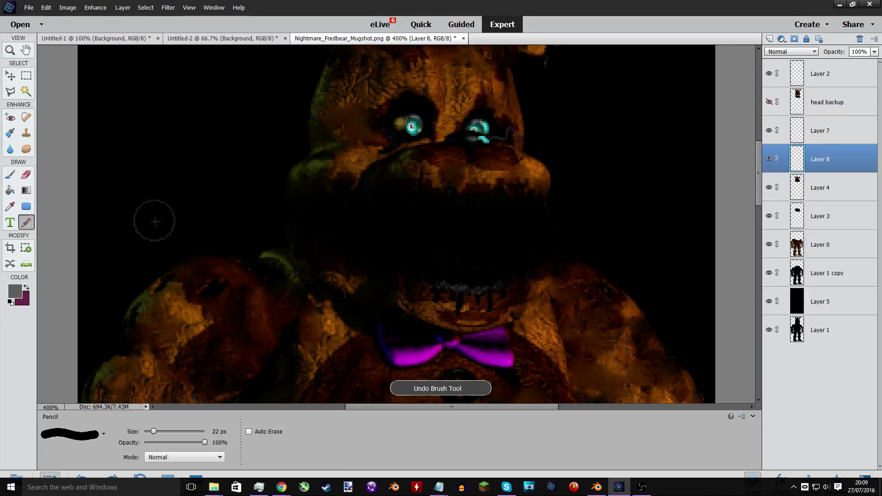
pyautogui.click(312, 202)
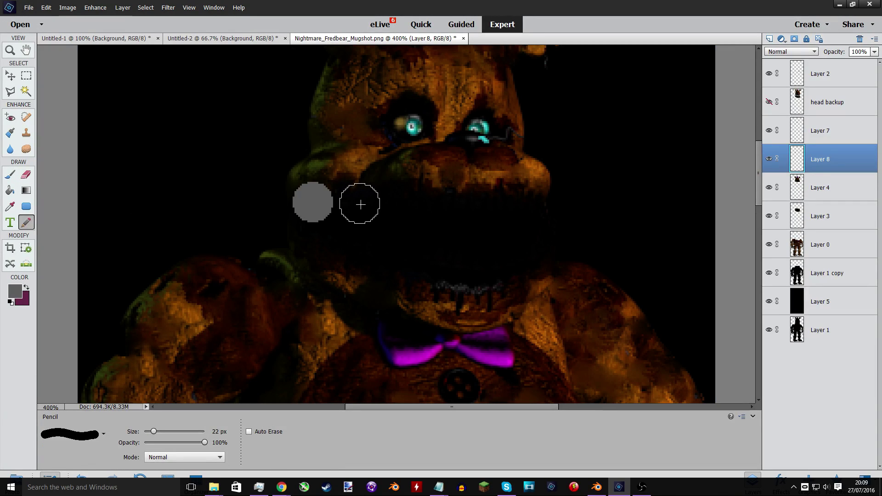
pyautogui.click(360, 204)
pyautogui.click(405, 203)
pyautogui.click(454, 205)
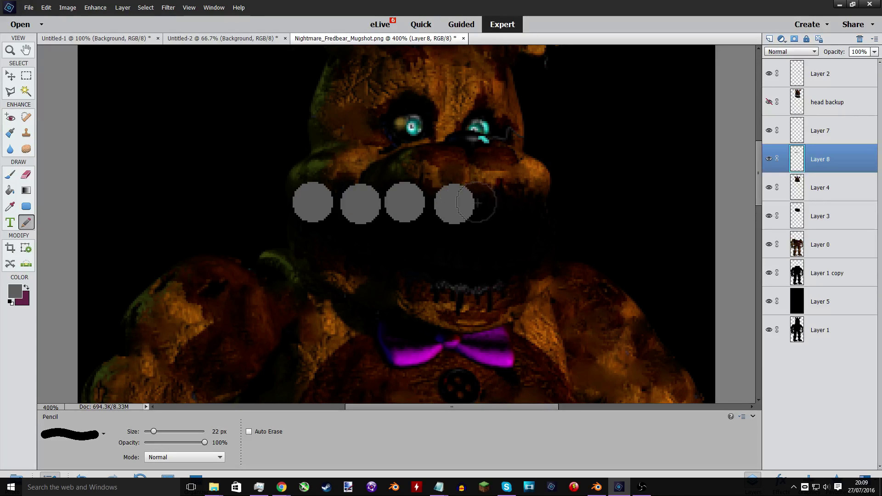
pyautogui.click(500, 201)
pyautogui.click(542, 204)
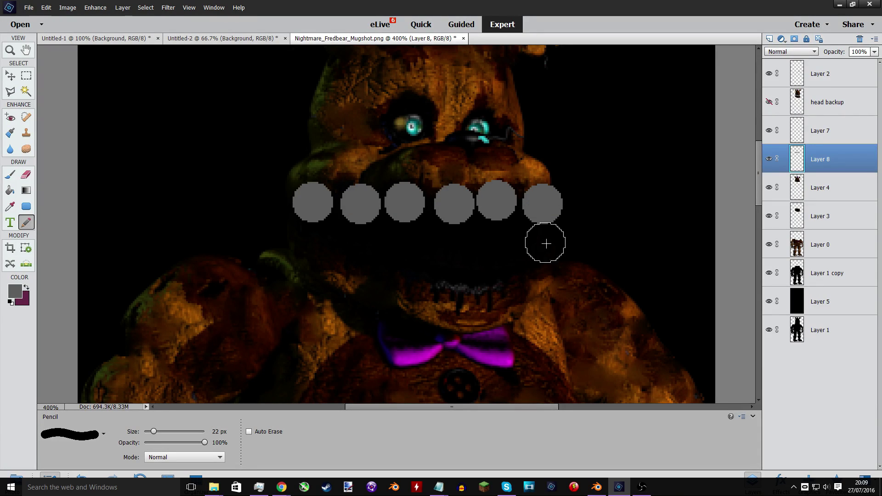
# Stamp five grey dots as lower teeth along the curve of the jaw on the same new layer.
pyautogui.click(540, 261)
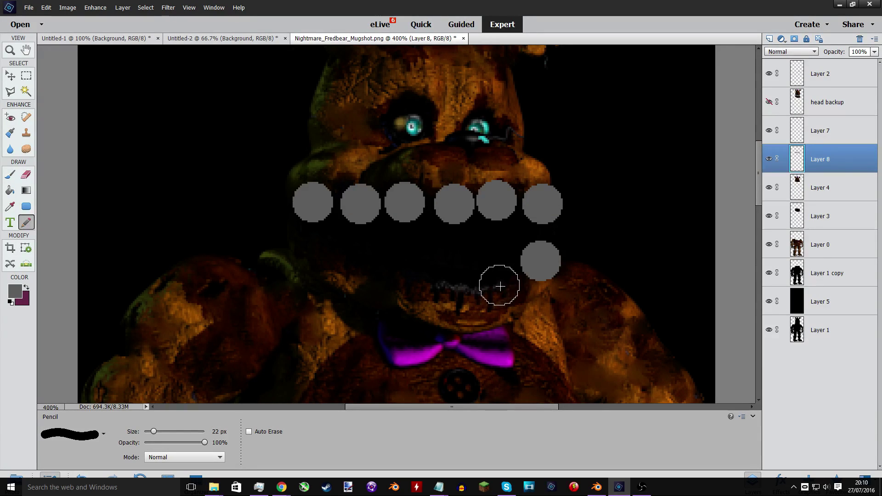
pyautogui.click(500, 285)
pyautogui.click(450, 288)
pyautogui.click(400, 278)
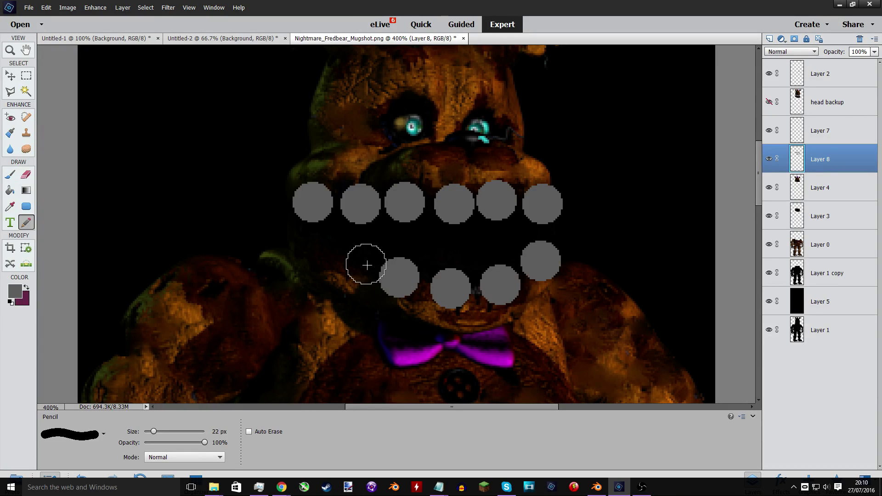
pyautogui.click(355, 263)
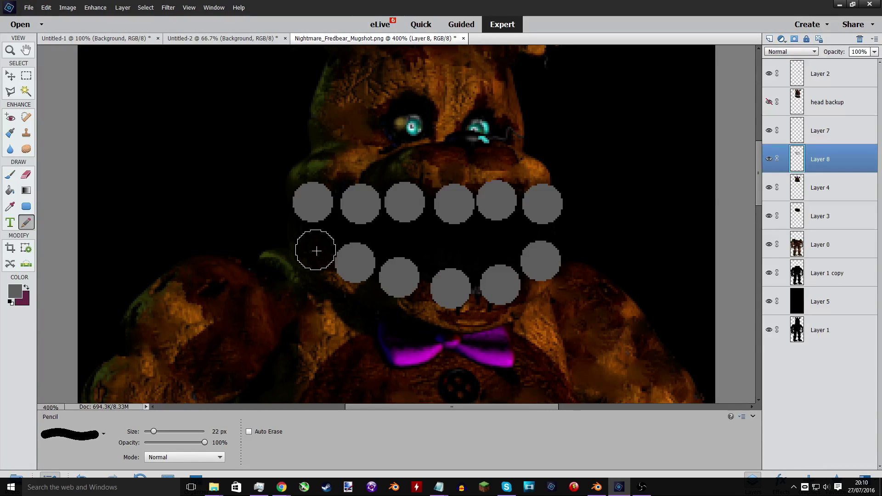
# Select the empty area around the jaw on Layer 3 with the Magic Wand, delete it from the teeth layer, and deselect.
pyautogui.click(796, 190)
pyautogui.click(797, 216)
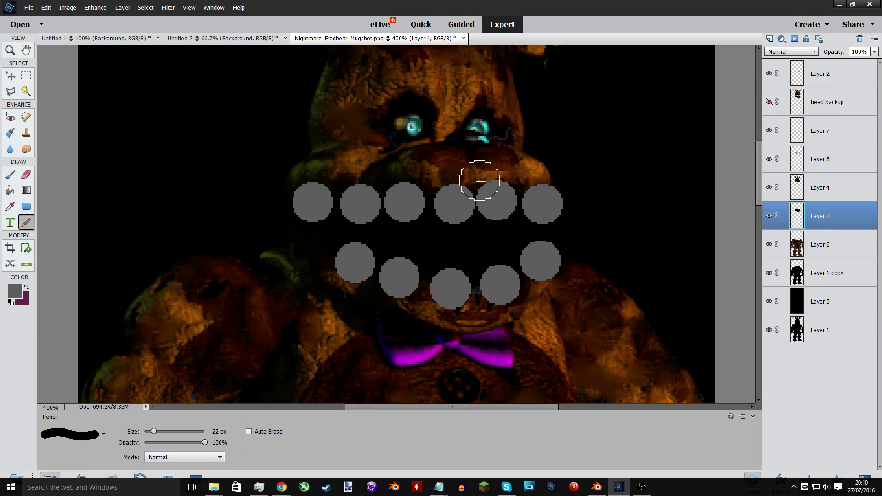
pyautogui.click(26, 91)
pyautogui.click(262, 190)
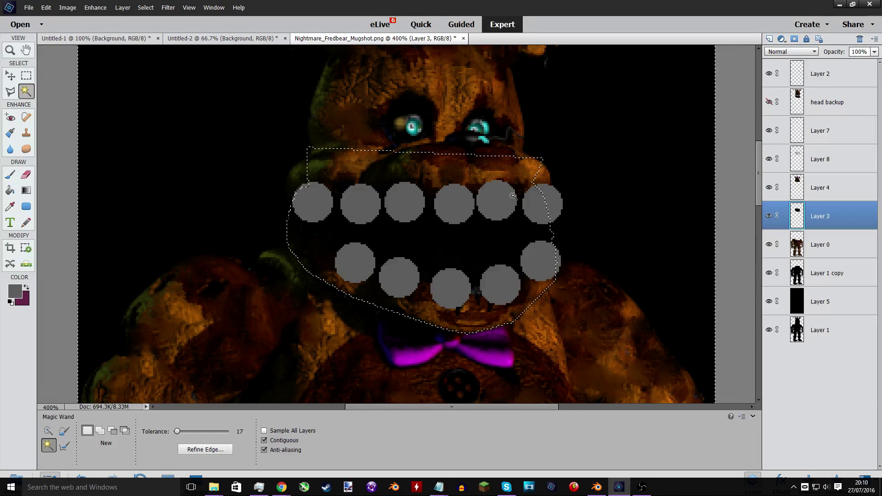
pyautogui.click(781, 168)
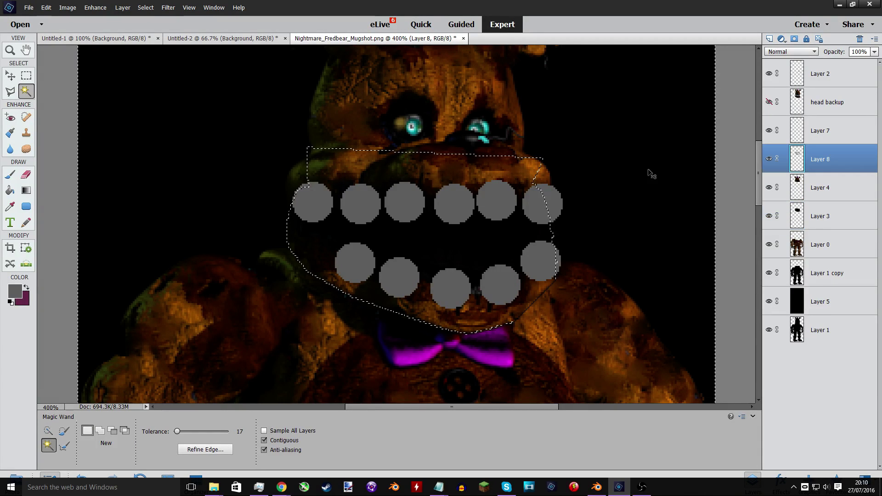
pyautogui.press('Delete')
pyautogui.hotkey('ctrl', 'd')
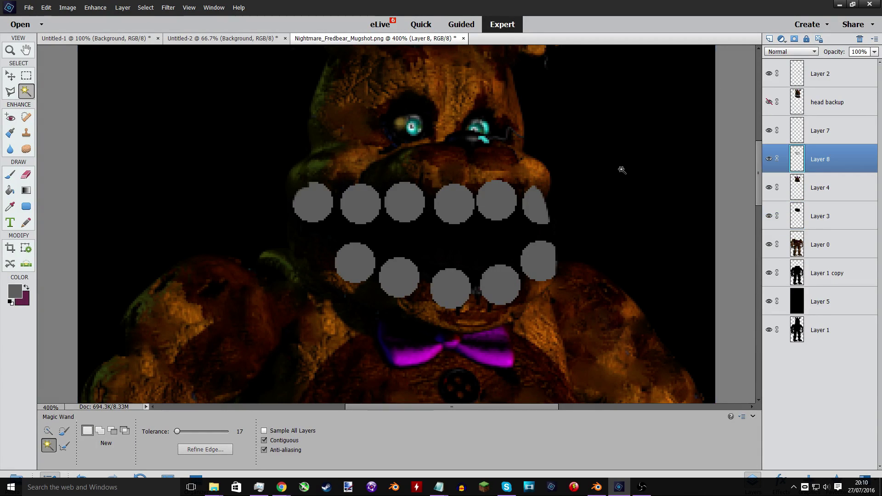
# Try selecting the region below the muzzle on Layer 4 with the Magic Wand at tolerance 17.
pyautogui.click(795, 189)
pyautogui.click(483, 310)
pyautogui.hotkey('ctrl', 'z')
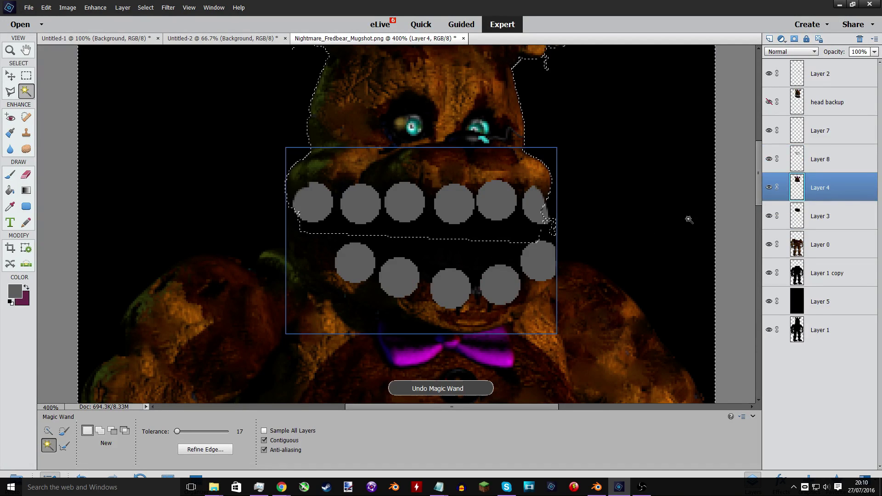
# Try Magic Wand selections around the muzzle on the hidden head backup layer and undo them.
pyautogui.hotkey('alt', ']')
pyautogui.hotkey('alt', ']')
pyautogui.hotkey('alt', ']')
pyautogui.click(475, 193)
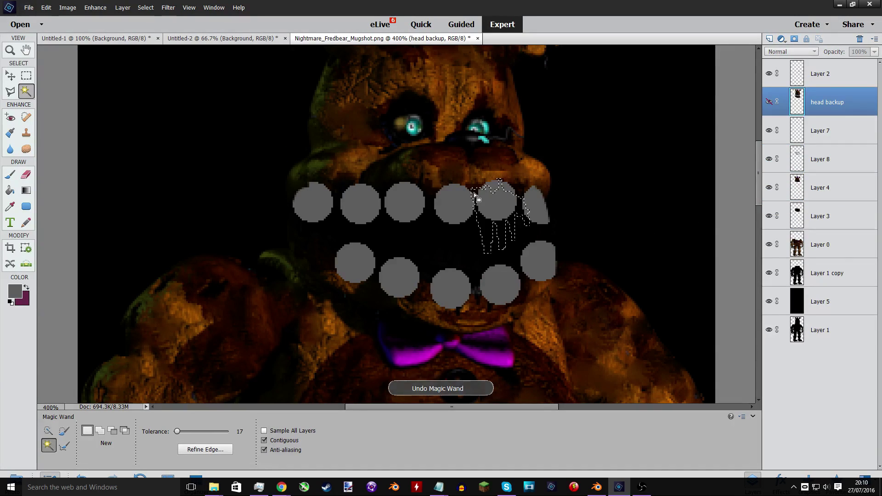
pyautogui.click(476, 178)
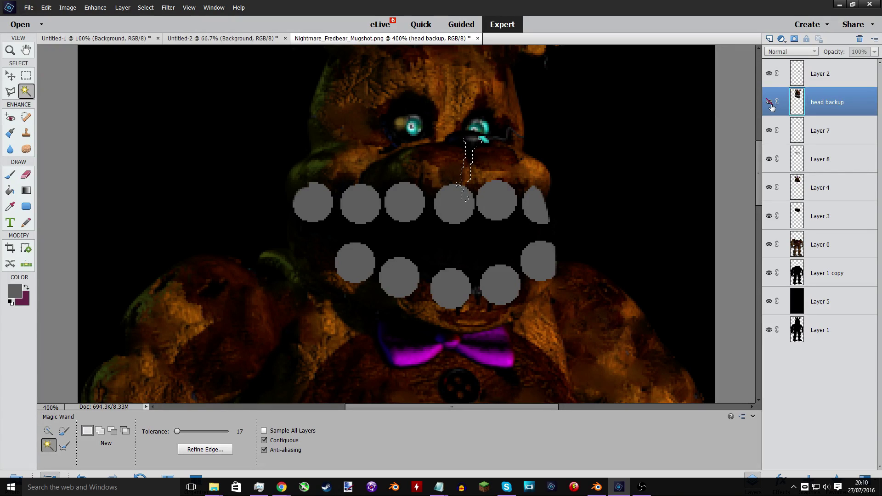
pyautogui.hotkey('ctrl', 'z')
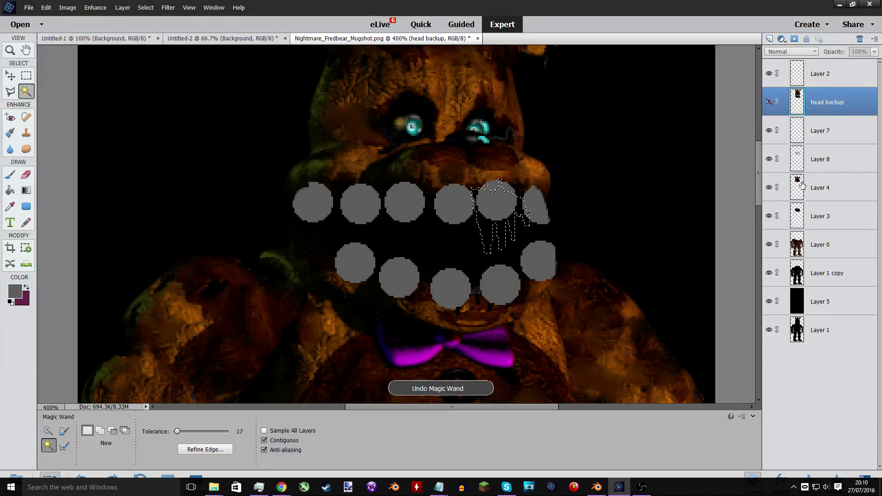
pyautogui.click(803, 185)
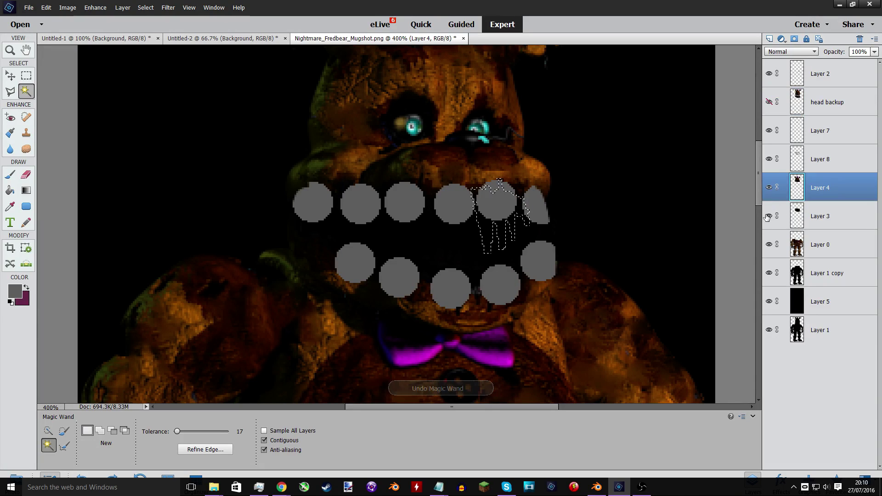
pyautogui.click(796, 219)
pyautogui.hotkey('ctrl', 'z')
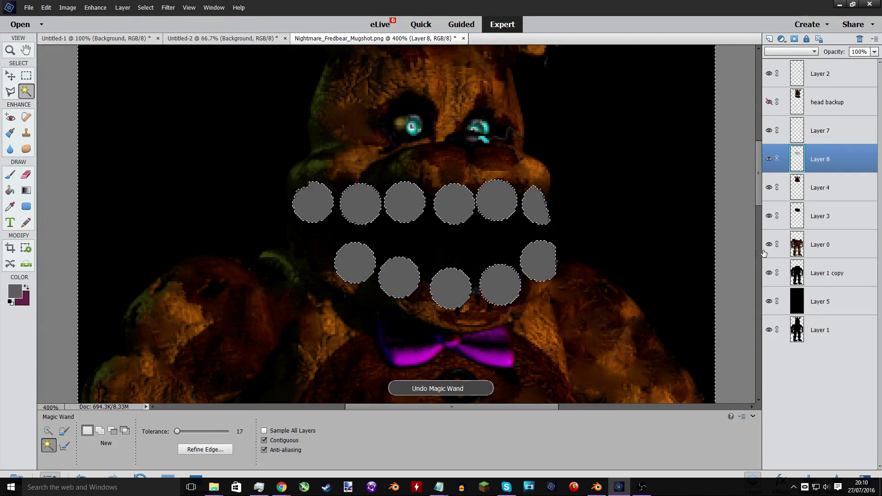
pyautogui.hotkey('ctrl', 'z')
# Set the Magic Wand tolerance to 166 and try selecting the jaw on Layer 3, toggling that layer's visibility to check it.
pyautogui.moveTo(177, 431); pyautogui.dragTo(209, 431)
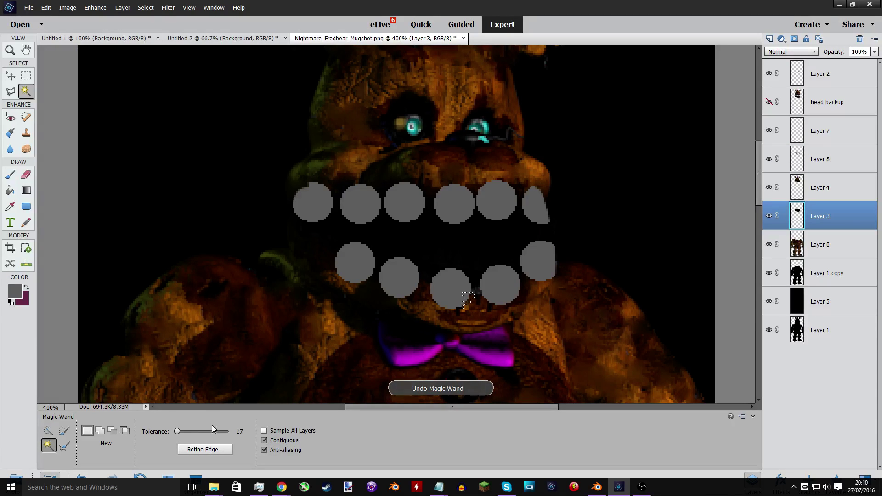
pyautogui.click(433, 294)
pyautogui.click(431, 295)
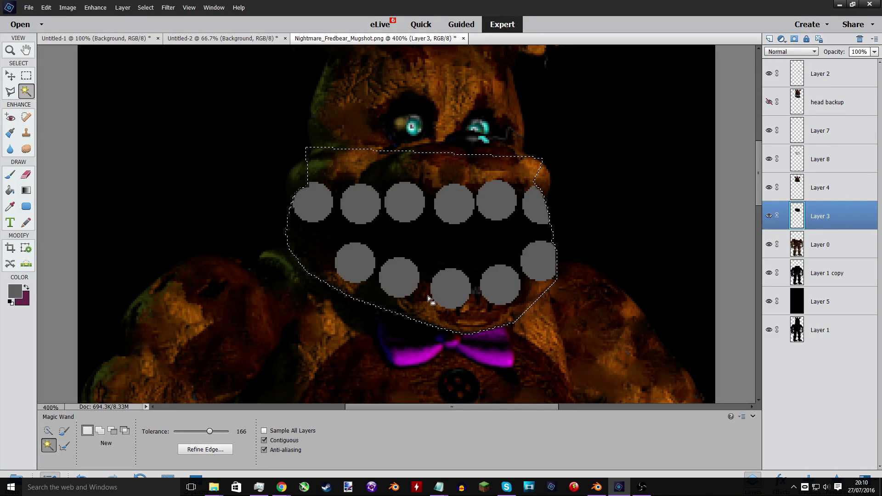
pyautogui.click(769, 216)
pyautogui.click(768, 216)
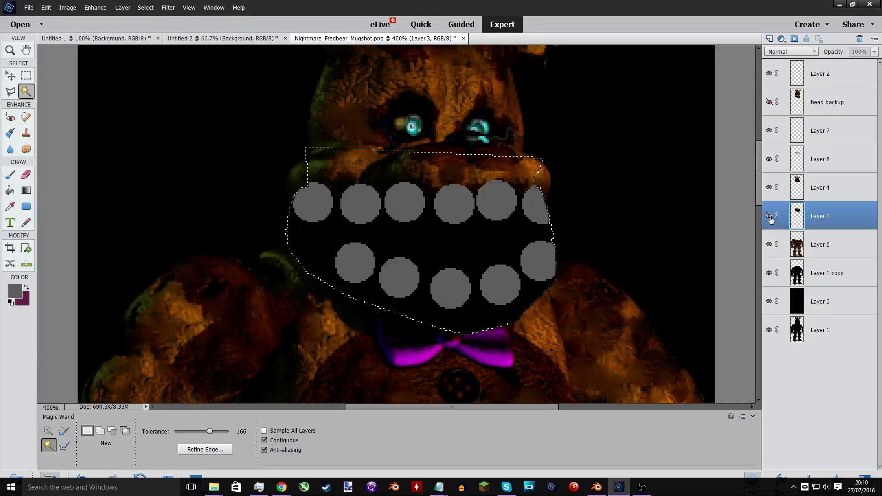
pyautogui.hotkey('ctrl', 'z')
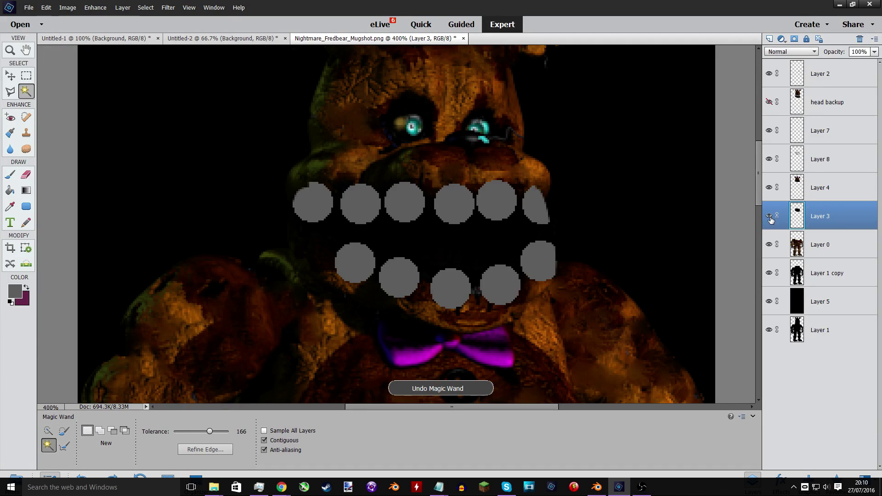
# Select the lower jaw on the head backup layer with the Magic Wand at tolerance 93.
pyautogui.click(802, 99)
pyautogui.click(479, 304)
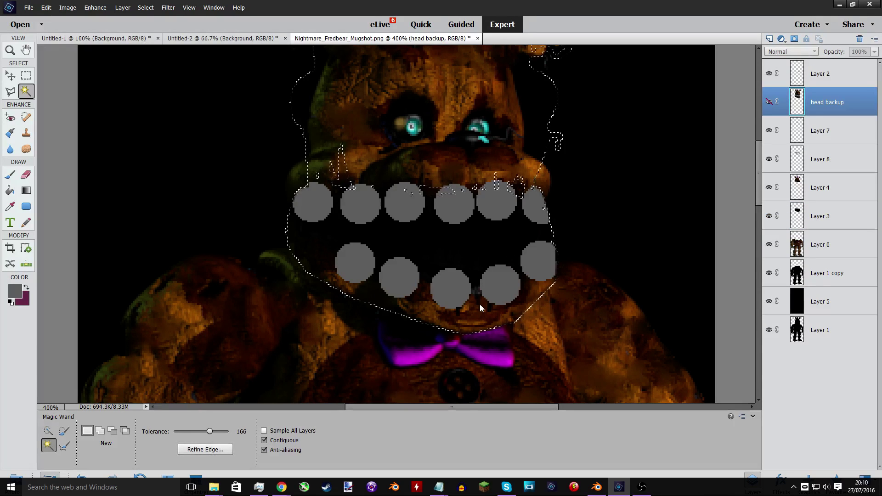
pyautogui.click(467, 309)
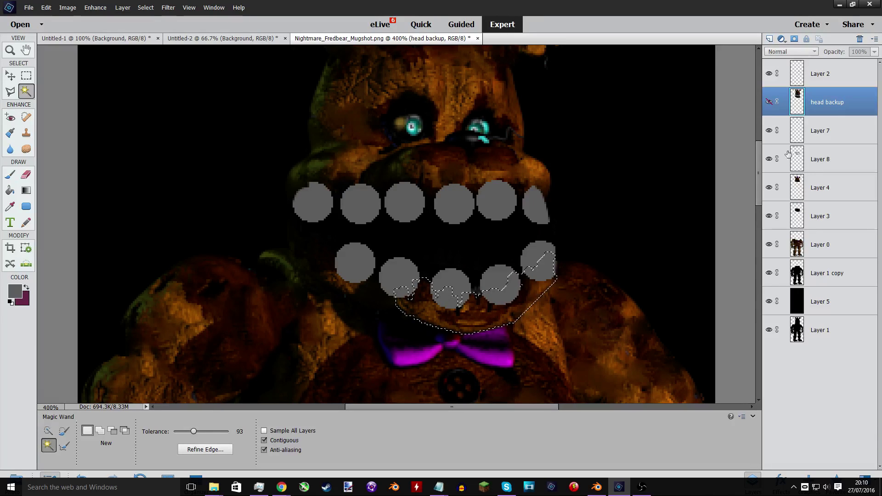
pyautogui.click(799, 159)
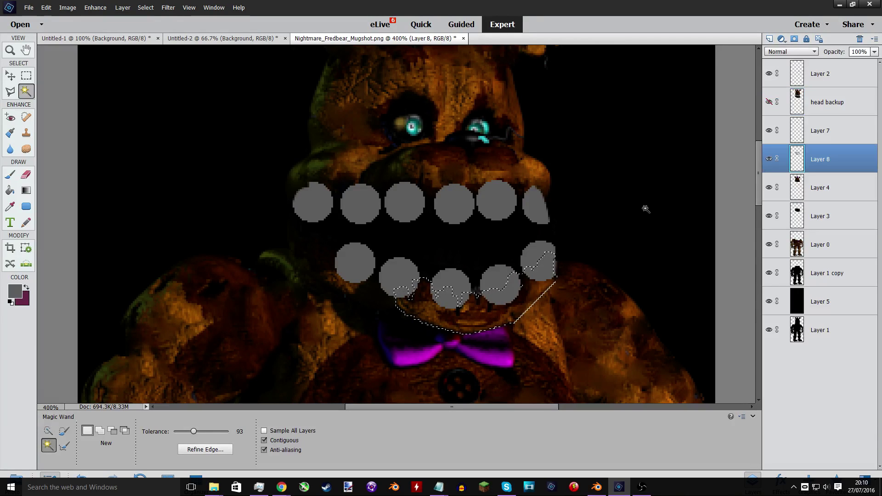
pyautogui.click(790, 107)
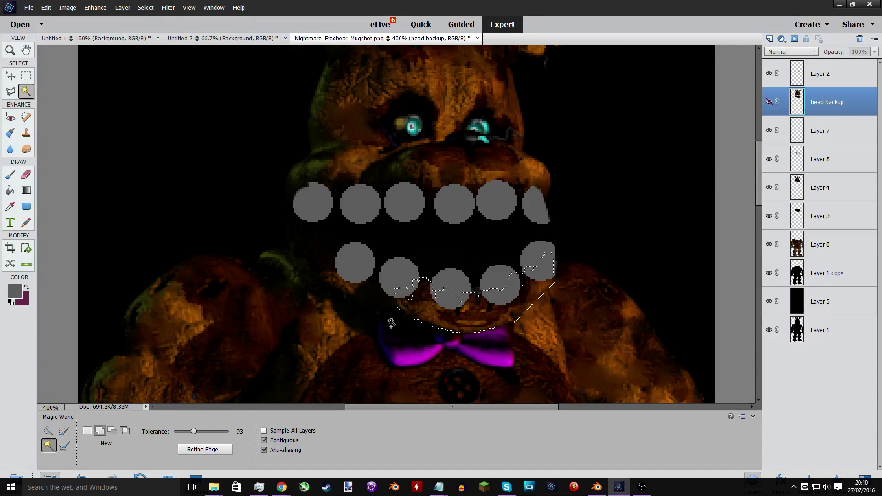
# Add the jaw's left side to the selection with the Magic Wand at tolerance 53, undoing additions that reach the rest of the head.
pyautogui.keyDown('shift'); pyautogui.click(384, 277); pyautogui.keyUp('shift')
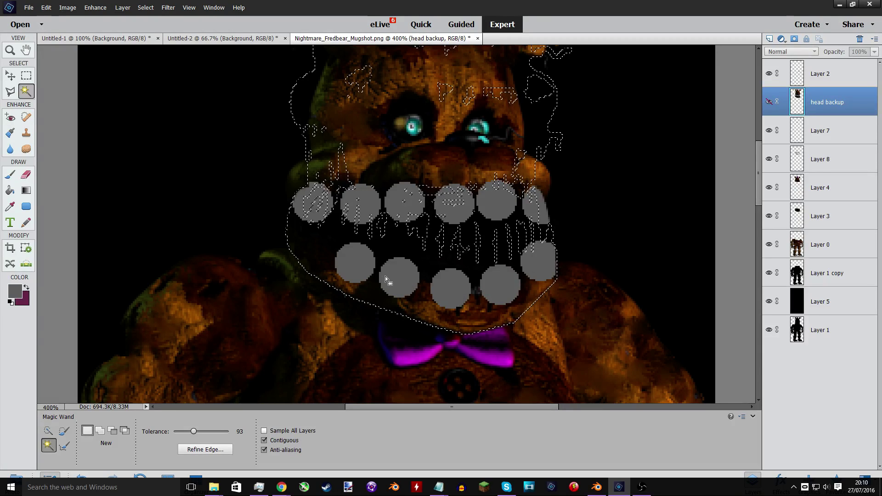
pyautogui.hotkey('ctrl', 'z')
pyautogui.press('shift')
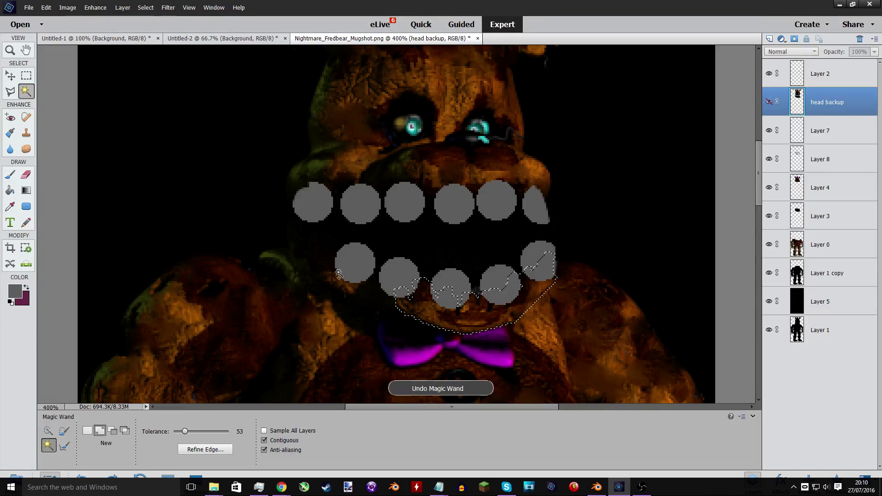
pyautogui.keyDown('shift'); pyautogui.click(315, 246); pyautogui.keyUp('shift')
pyautogui.keyDown('shift'); pyautogui.click(317, 248); pyautogui.keyUp('shift')
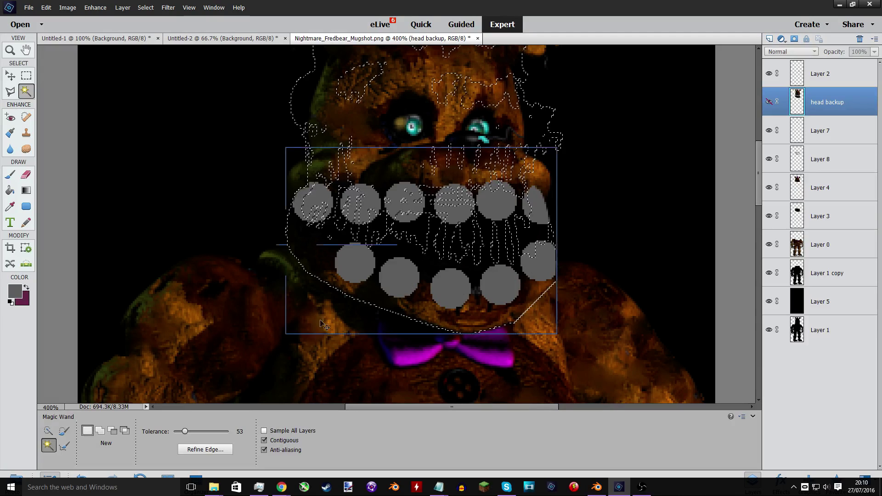
pyautogui.hotkey('ctrl', 'z')
# Add the remaining lower jaw edge to the selection at tolerance 15 and cut the selected area out of the teeth on Layer 8.
pyautogui.moveTo(186, 431); pyautogui.dragTo(177, 432)
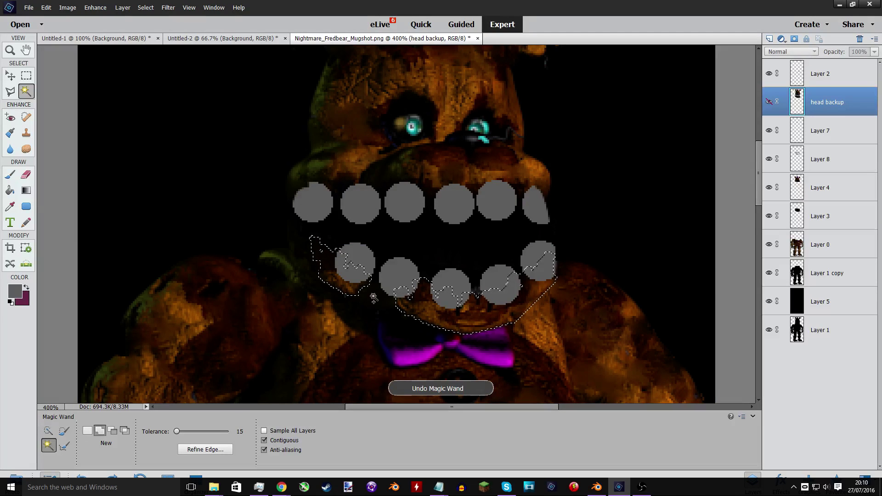
pyautogui.keyDown('shift'); pyautogui.click(318, 276); pyautogui.keyUp('shift')
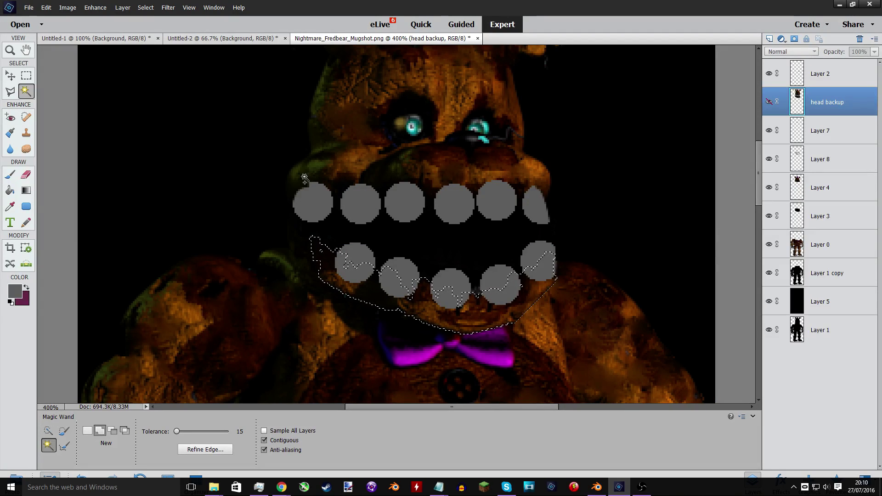
pyautogui.hotkey('ctrl', 'z')
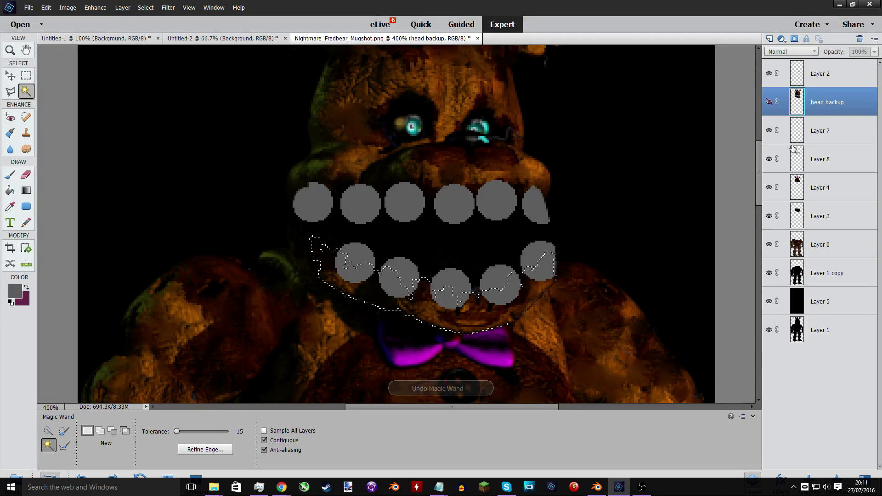
pyautogui.click(796, 167)
pyautogui.hotkey('ctrl', 'x')
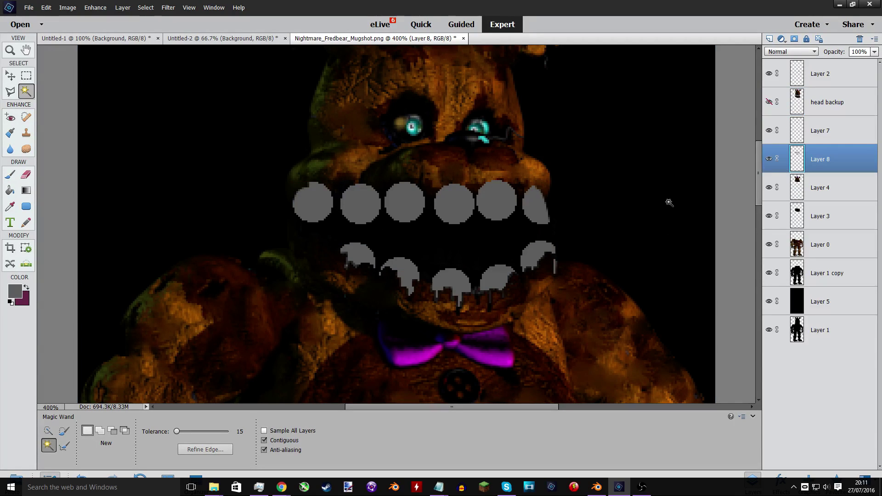
# Examine the trimmed lower teeth up close and against the whole figure.
pyautogui.hotkey('ctrl', '=')
pyautogui.hotkey('ctrl', '=')
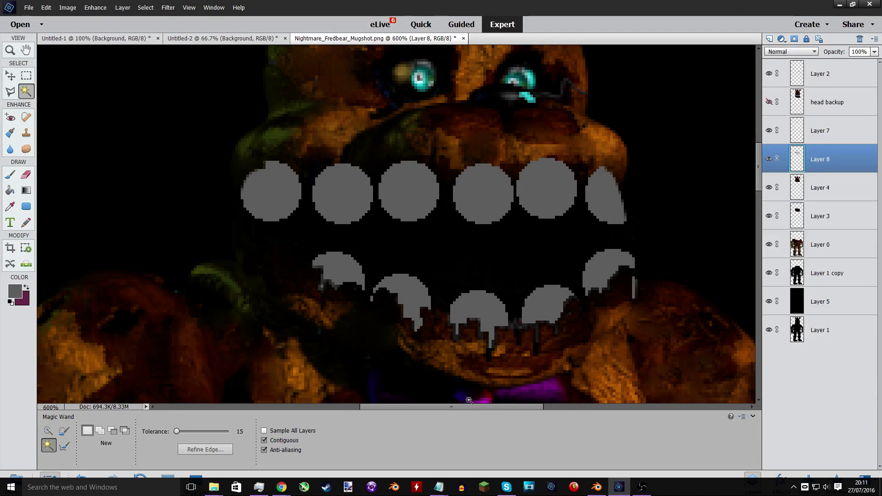
pyautogui.moveTo(477, 406); pyautogui.dragTo(508, 406)
pyautogui.click(28, 176)
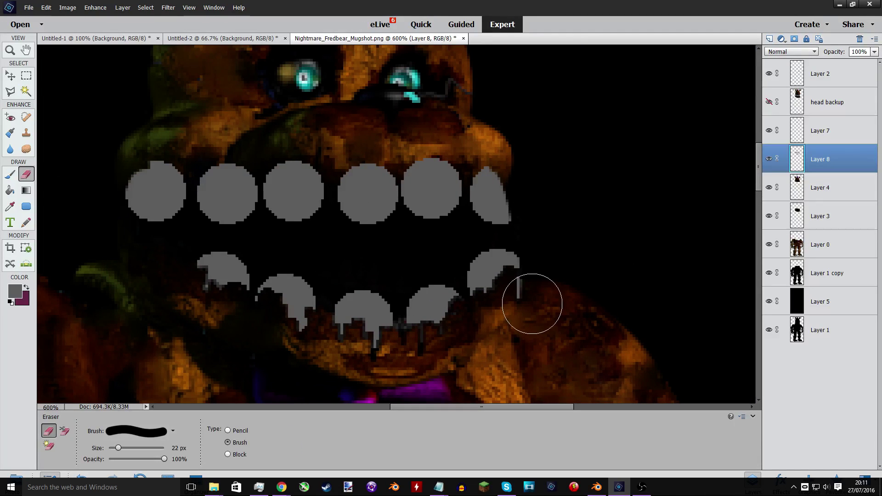
pyautogui.hotkey('ctrl', '-')
pyautogui.hotkey('ctrl', '-')
pyautogui.hotkey('ctrl', '-')
pyautogui.hotkey('ctrl', '-')
pyautogui.hotkey('ctrl', '-')
pyautogui.hotkey('ctrl', '-')
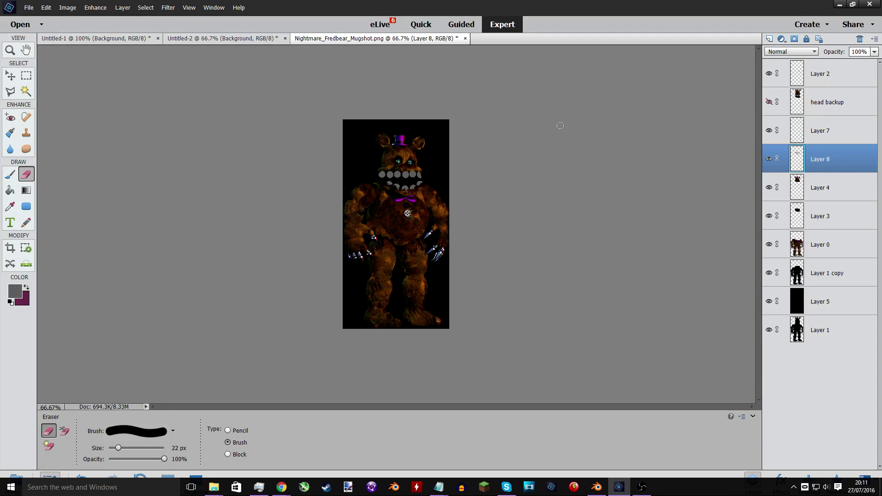
pyautogui.hotkey('ctrl', '+')
pyautogui.hotkey('ctrl', '+')
pyautogui.hotkey('ctrl', '+')
pyautogui.scroll(4, 565, 133)
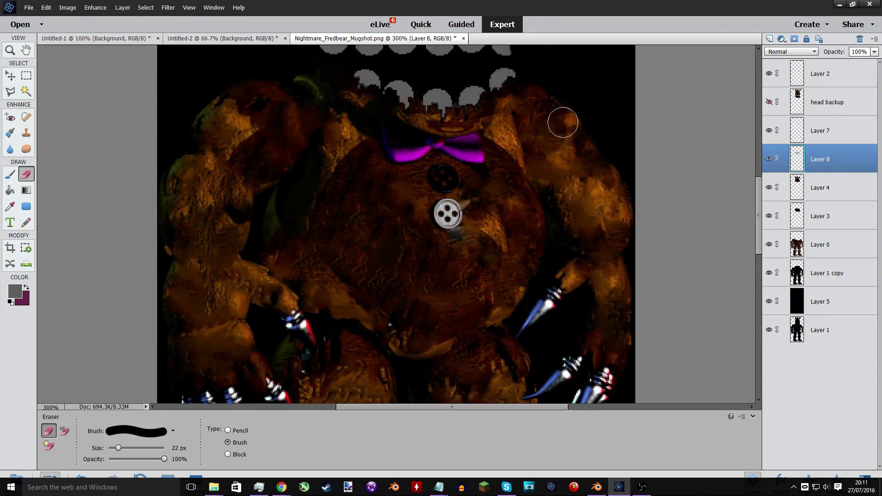
pyautogui.scroll(3, 528, 145)
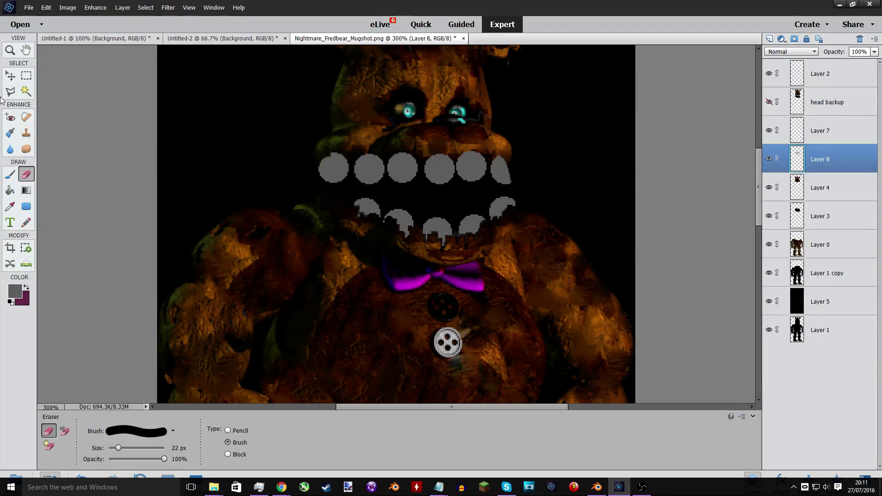
# Select the dark patches of the muzzle above the upper teeth on Layer 4 with the Magic Wand at tolerance 15.
pyautogui.click(10, 75)
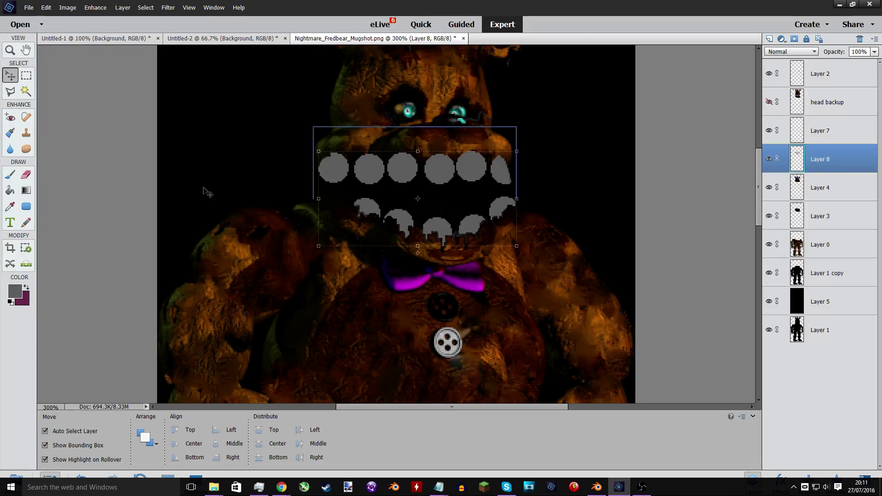
pyautogui.click(812, 105)
pyautogui.click(820, 187)
pyautogui.click(26, 91)
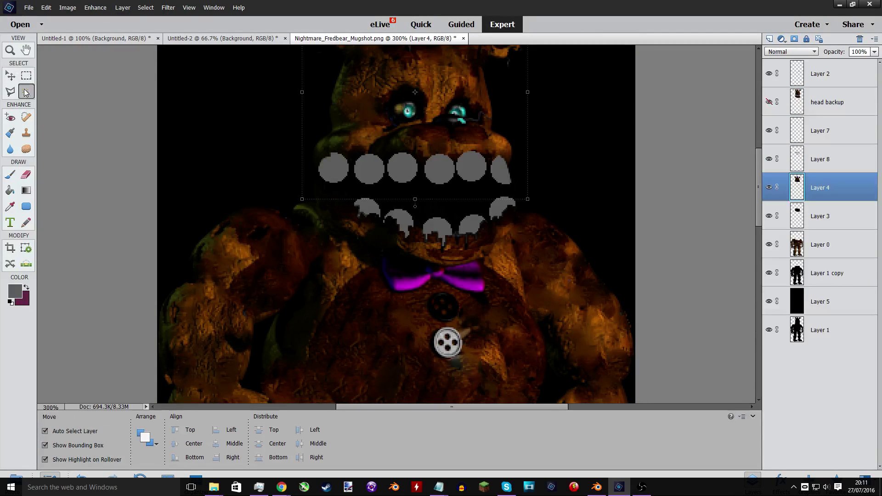
pyautogui.click(395, 147)
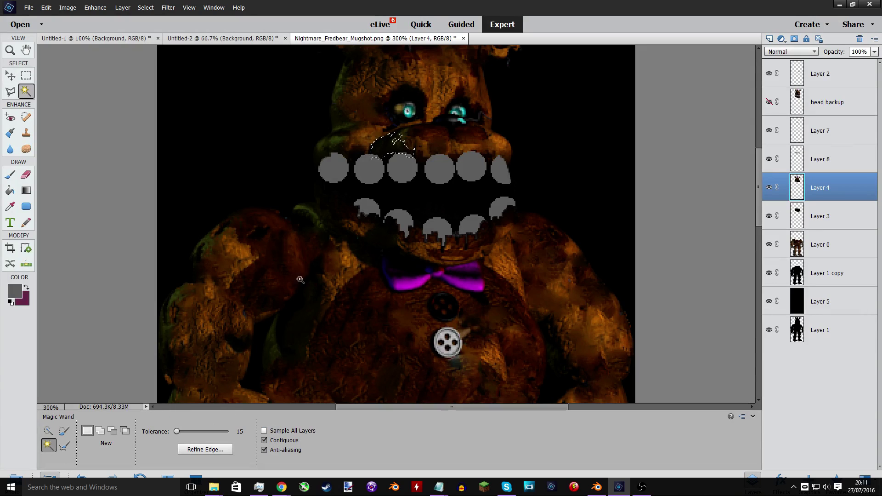
pyautogui.press('shift')
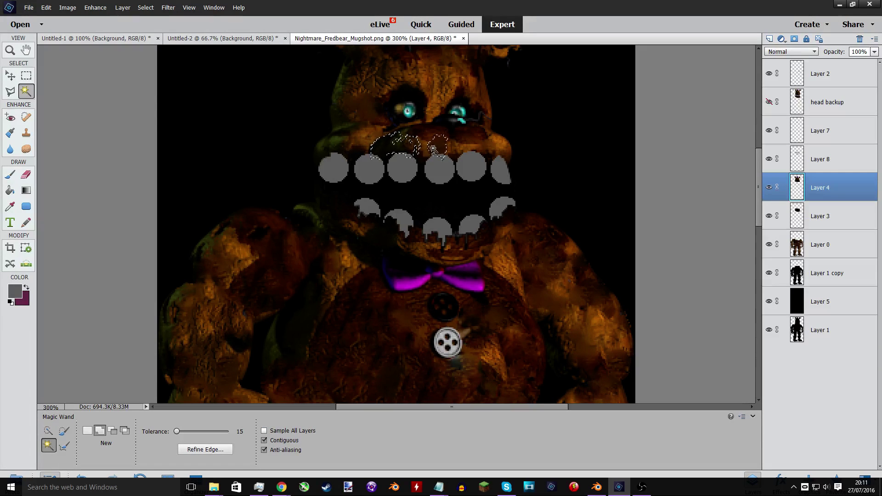
# Extend the selection over the muzzle and face at tolerance 55, delete it from the upper teeth on Layer 8, and deselect.
pyautogui.moveTo(177, 432); pyautogui.dragTo(185, 431)
pyautogui.keyDown('shift'); pyautogui.click(421, 146); pyautogui.keyUp('shift')
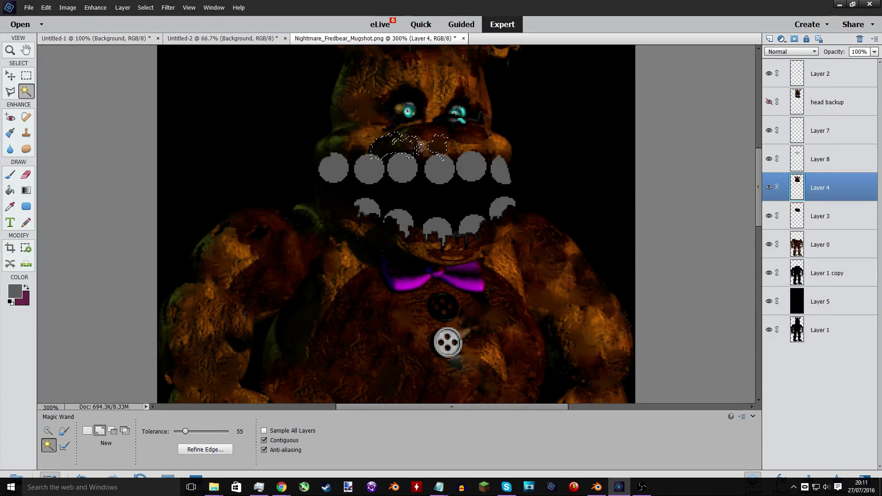
pyautogui.keyDown('shift'); pyautogui.click(493, 159); pyautogui.keyUp('shift')
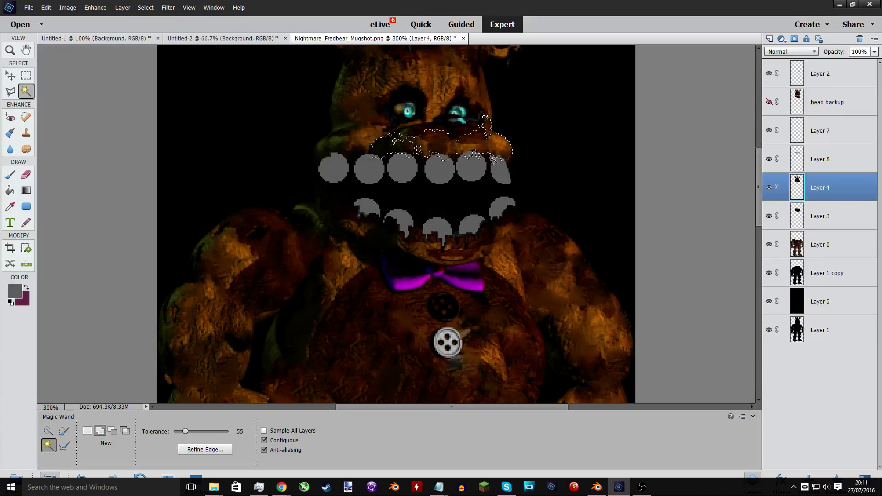
pyautogui.keyDown('shift'); pyautogui.click(450, 92); pyautogui.keyUp('shift')
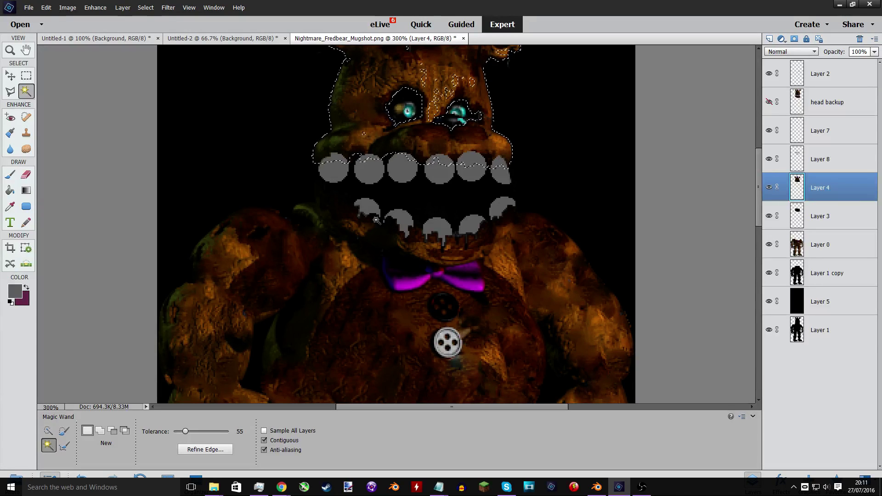
pyautogui.click(797, 156)
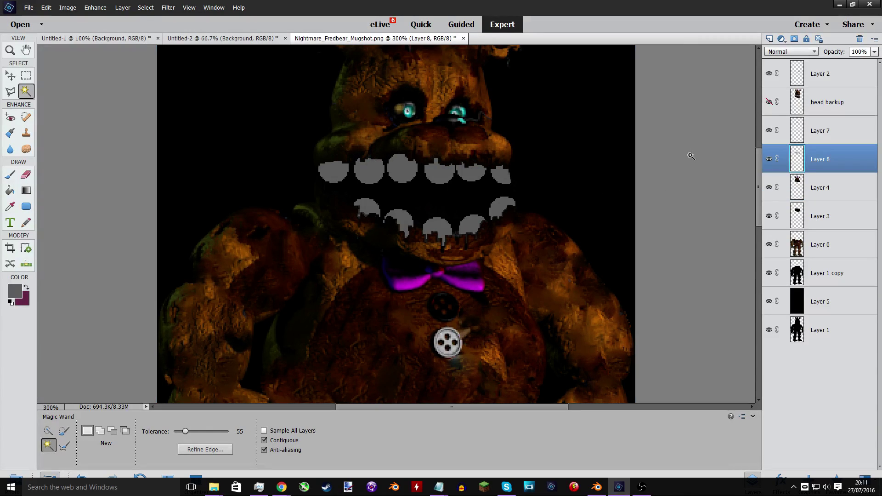
# Hide the black background on Layer 5 and the silhouette on Layer 1.
pyautogui.hotkey('ctrl', '-')
pyautogui.hotkey('ctrl', '-')
pyautogui.hotkey('ctrl', '-')
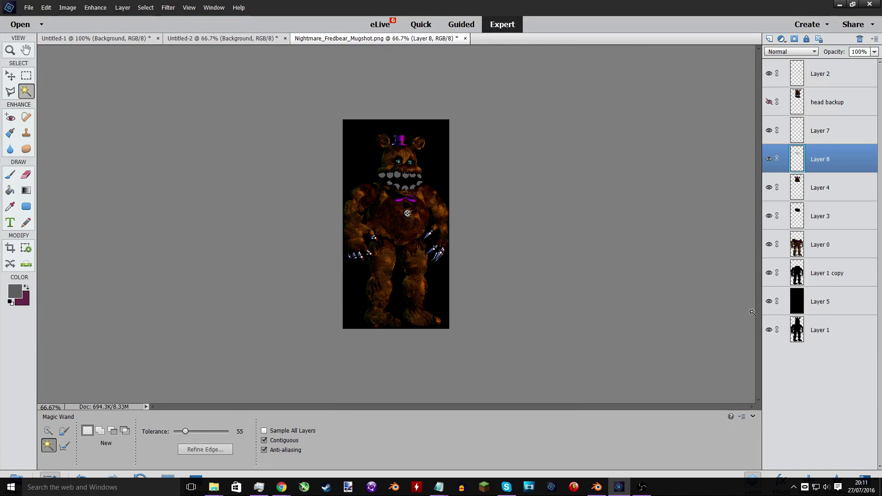
pyautogui.click(769, 301)
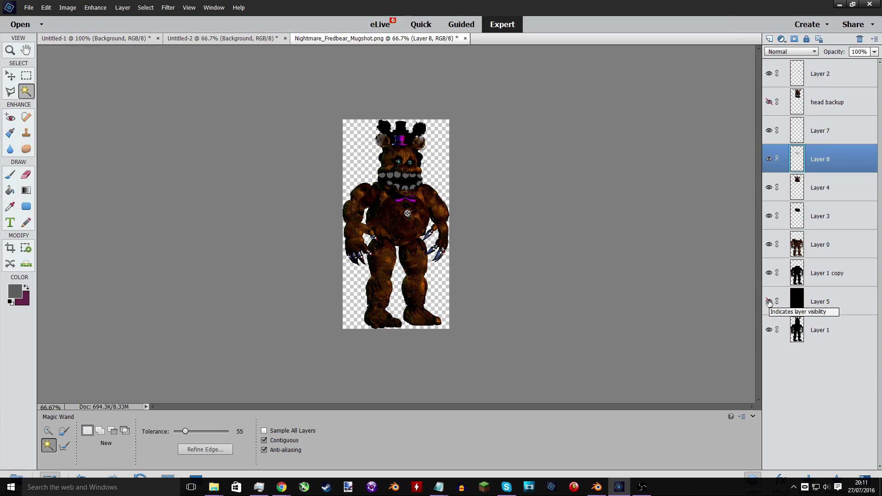
pyautogui.click(769, 330)
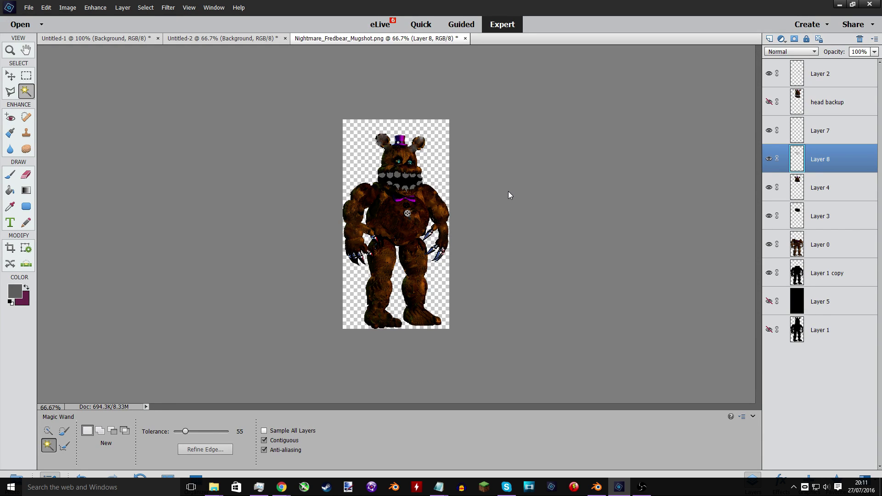
# Select the entire head with its ears and hat on Layer 4 using the Magic Wand at tolerance 190.
pyautogui.hotkey('ctrl', '+')
pyautogui.hotkey('ctrl', '+')
pyautogui.scroll(5, 509, 192)
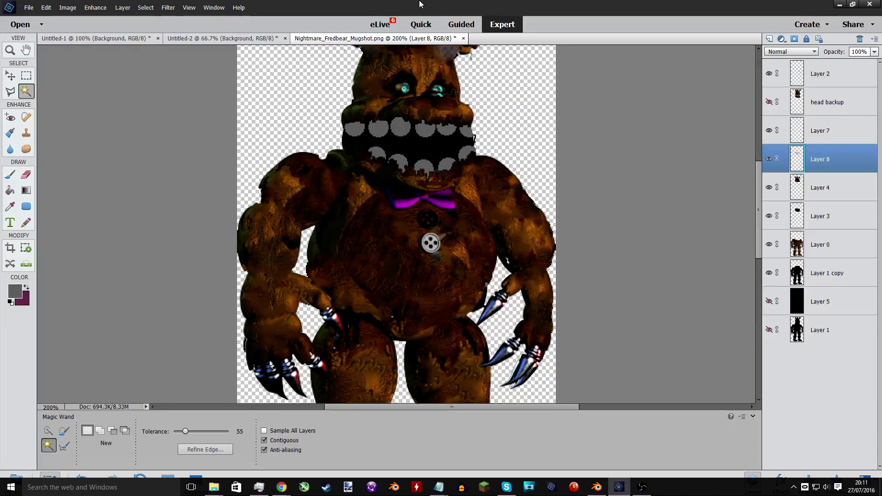
pyautogui.scroll(1, 337, 95)
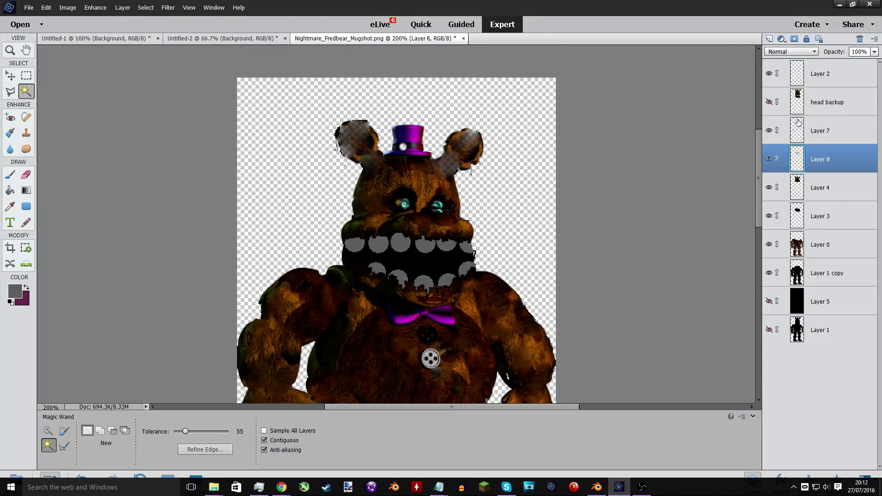
pyautogui.keyDown('ctrl'); pyautogui.click(797, 199); pyautogui.keyUp('ctrl')
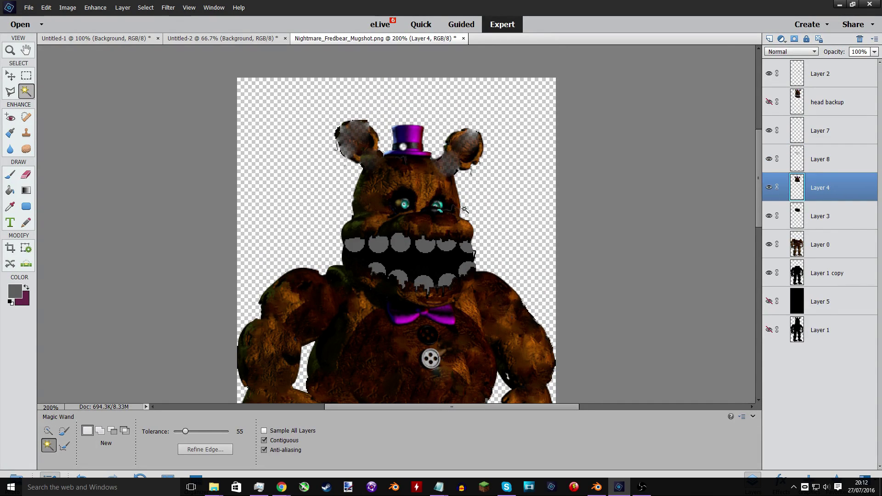
pyautogui.moveTo(185, 431); pyautogui.dragTo(214, 431)
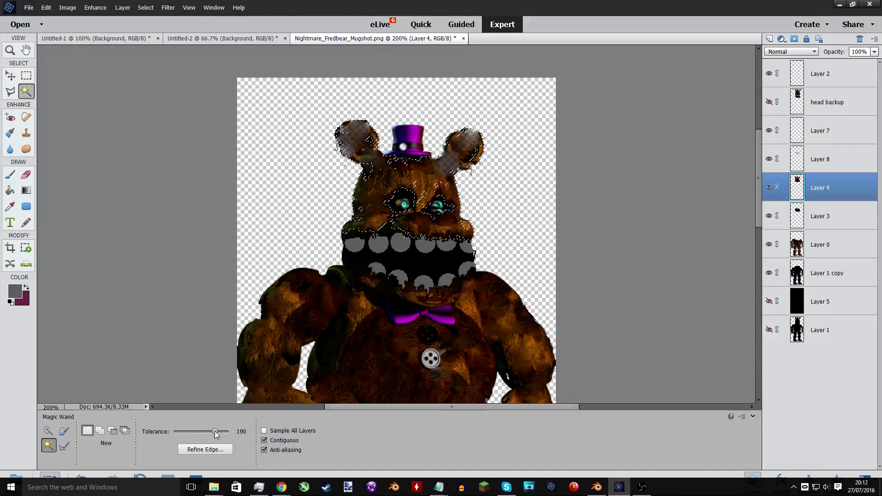
pyautogui.click(462, 145)
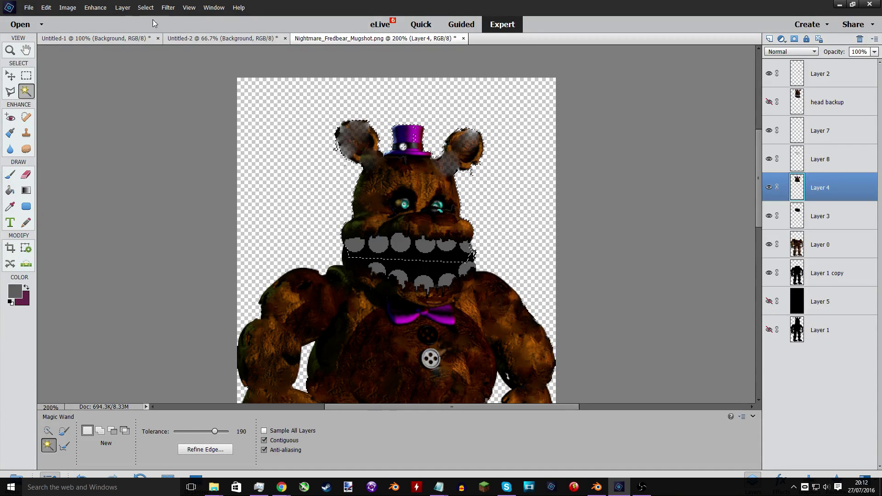
# Create a new layer directly above Layer 4 in Normal mode at 100% opacity, keeping the head selection.
pyautogui.click(123, 7)
pyautogui.moveTo(114, 17)
pyautogui.click(36, 18)
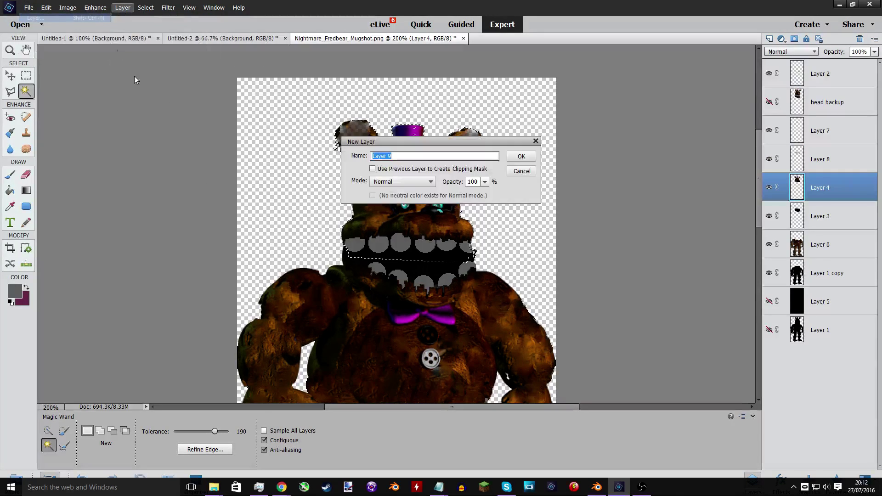
pyautogui.click(516, 158)
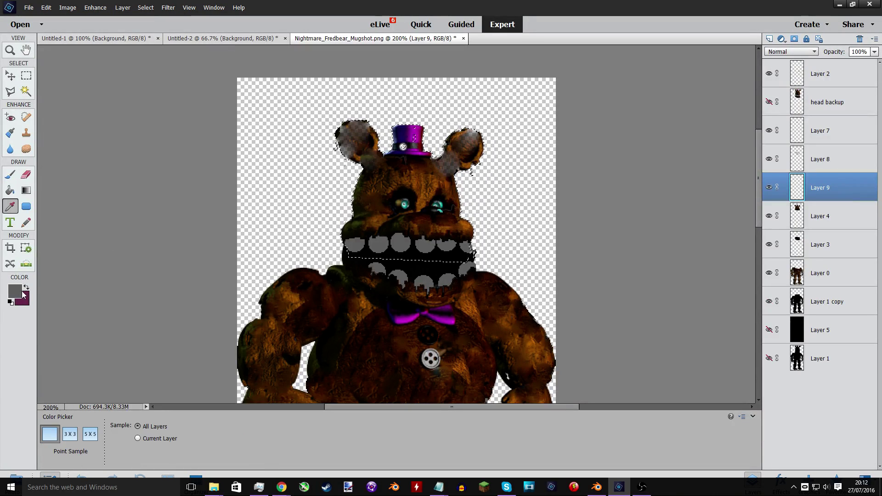
# Set the foreground colour to black.
pyautogui.click(15, 291)
pyautogui.click(399, 281)
pyautogui.click(533, 123)
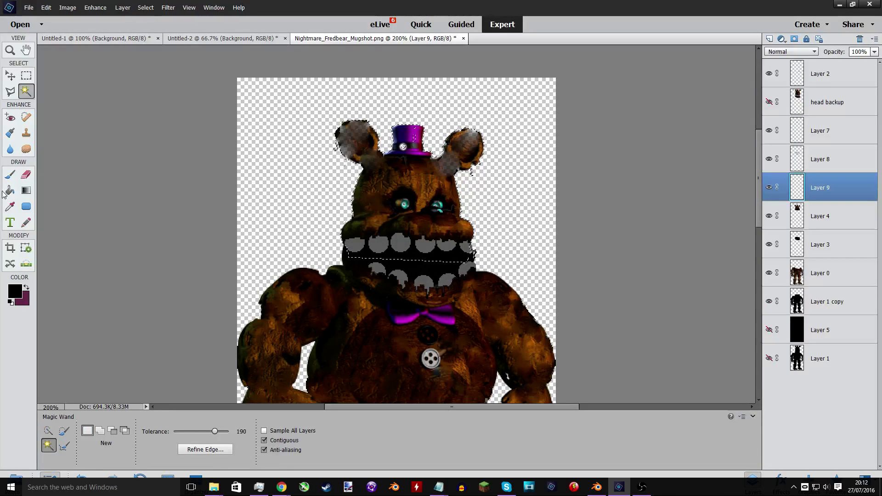
# Fill the head selection on Layer 9 with black, move the layer below Layer 3, and clear the selection.
pyautogui.click(10, 189)
pyautogui.click(448, 179)
pyautogui.moveTo(789, 186); pyautogui.dragTo(793, 255)
pyautogui.hotkey('ctrl', 'd')
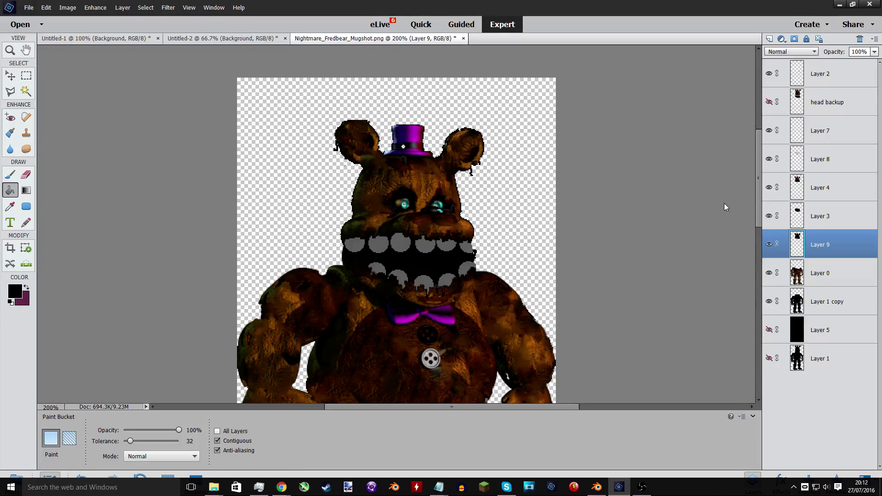
# Save a copy of the image as breadbear.png in PNG format in the photoshop stuff folder.
pyautogui.hotkey('ctrl', '-')
pyautogui.hotkey('ctrl', '-')
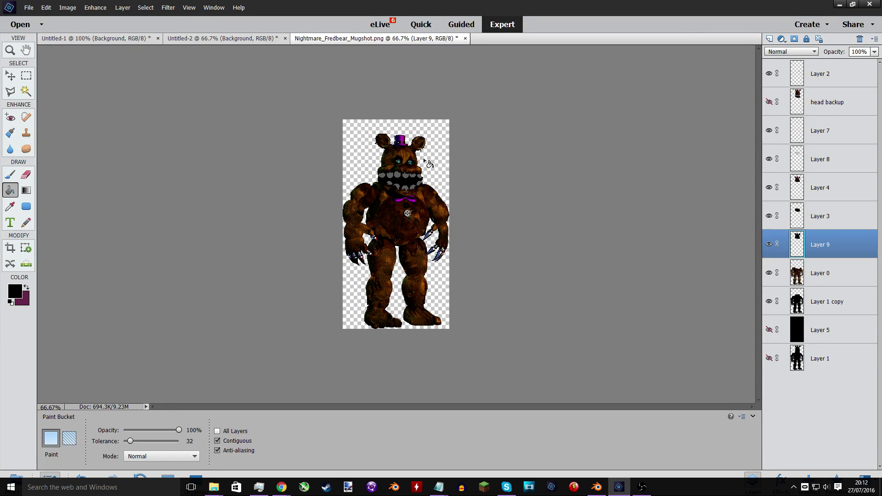
pyautogui.hotkey('ctrl', '+')
pyautogui.hotkey('ctrl', '+')
pyautogui.hotkey('ctrl', '+')
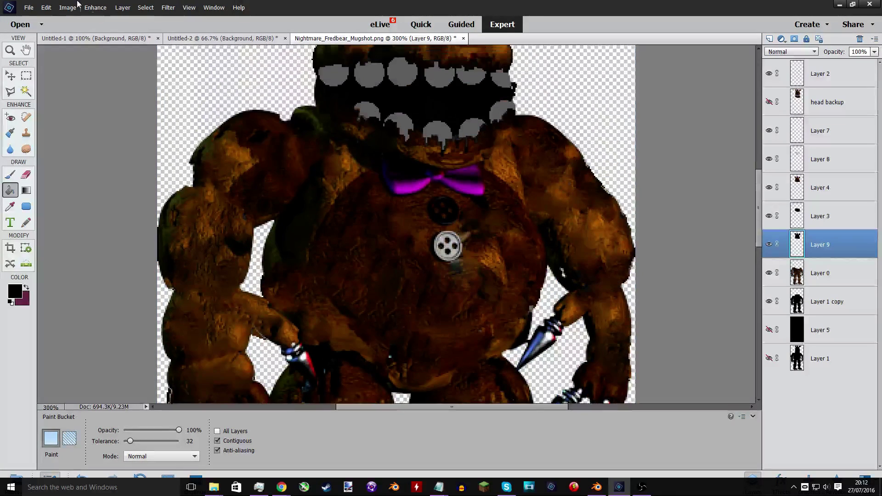
pyautogui.click(29, 8)
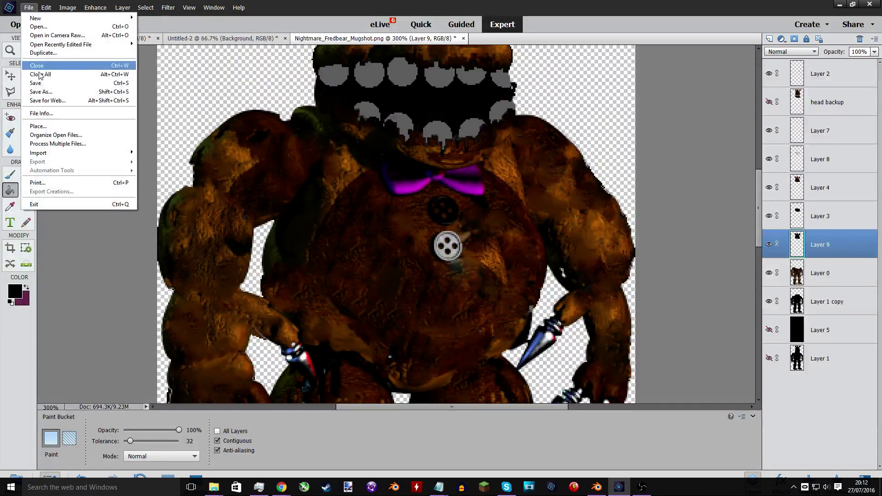
pyautogui.click(49, 94)
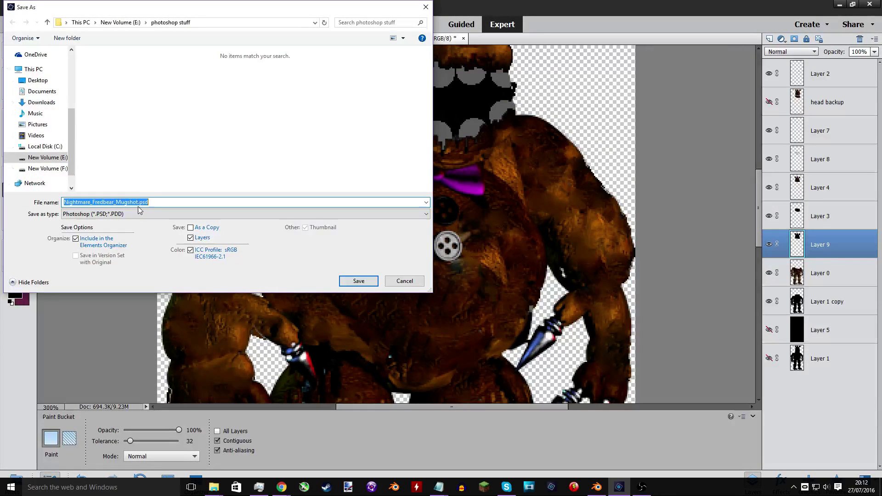
pyautogui.click(140, 214)
pyautogui.click(119, 273)
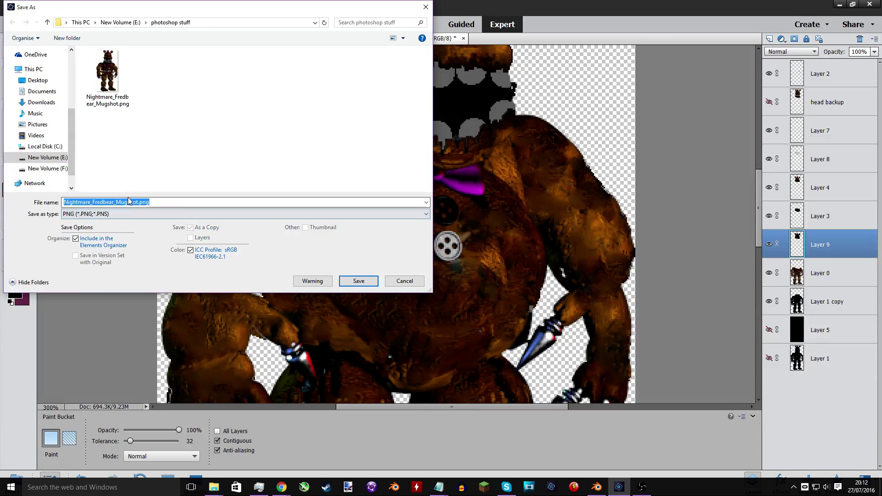
pyautogui.write('br')
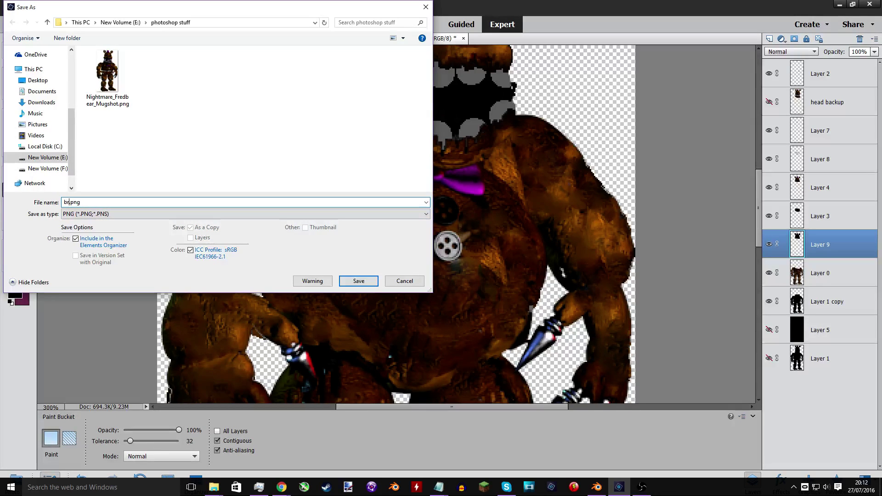
pyautogui.write('eadbear')
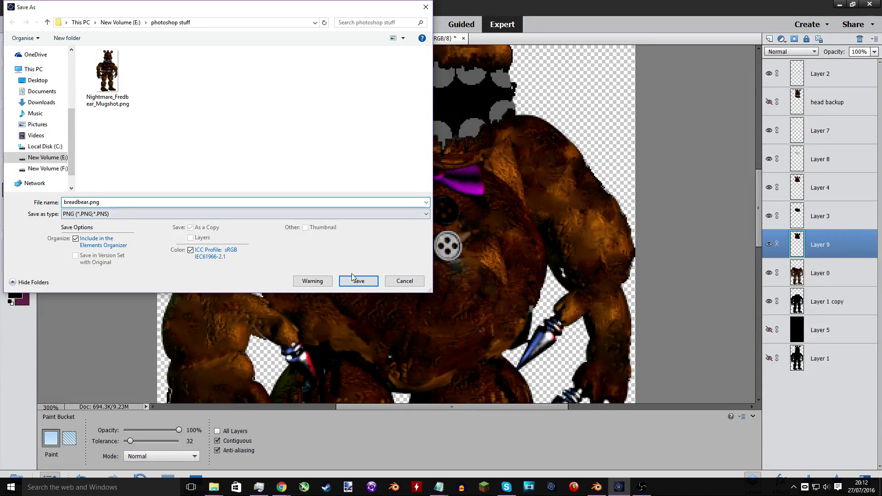
pyautogui.click(360, 277)
pyautogui.click(473, 162)
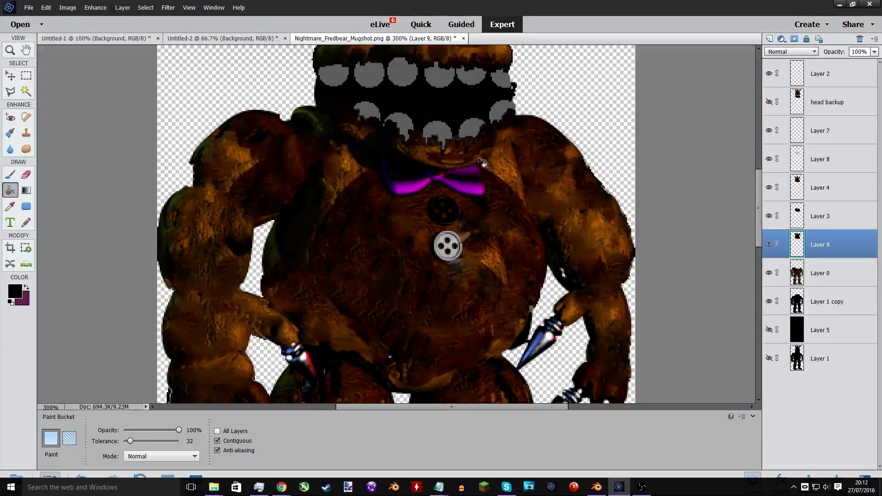
# Apply the second style from the Drop Shadows set to the grey teeth on Layer 8.
pyautogui.hotkey('ctrl', '1')
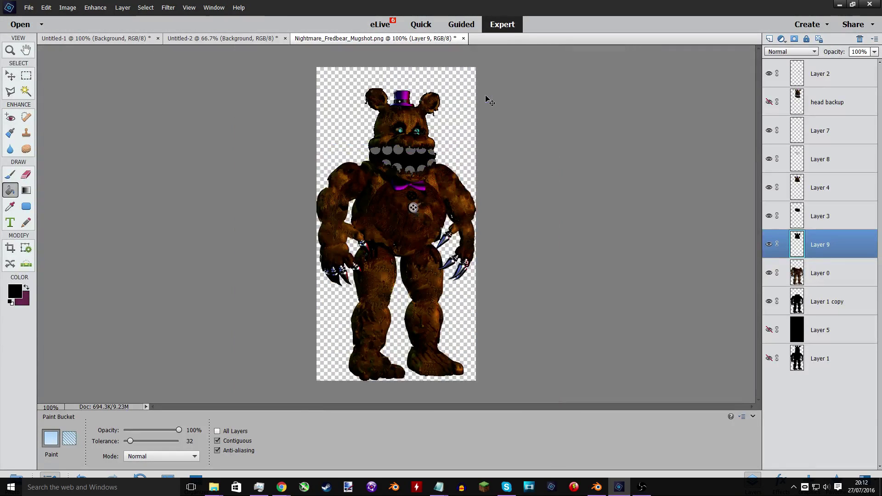
pyautogui.click(800, 136)
pyautogui.click(802, 158)
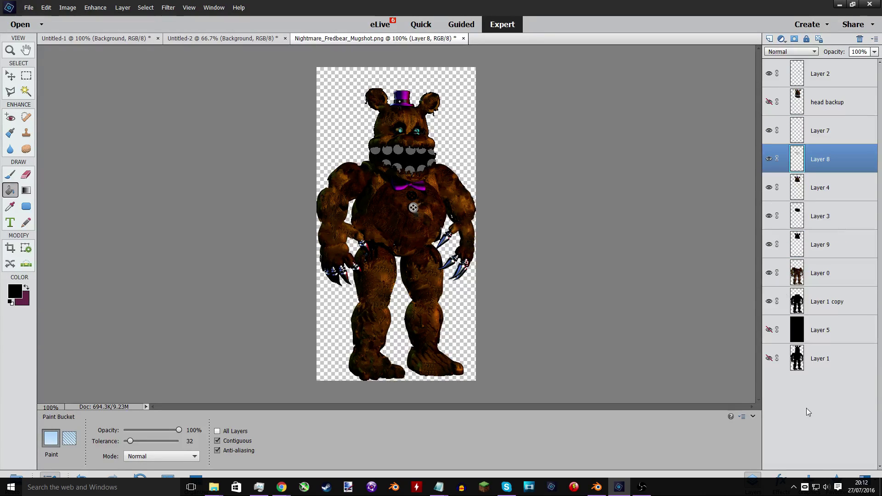
pyautogui.click(806, 475)
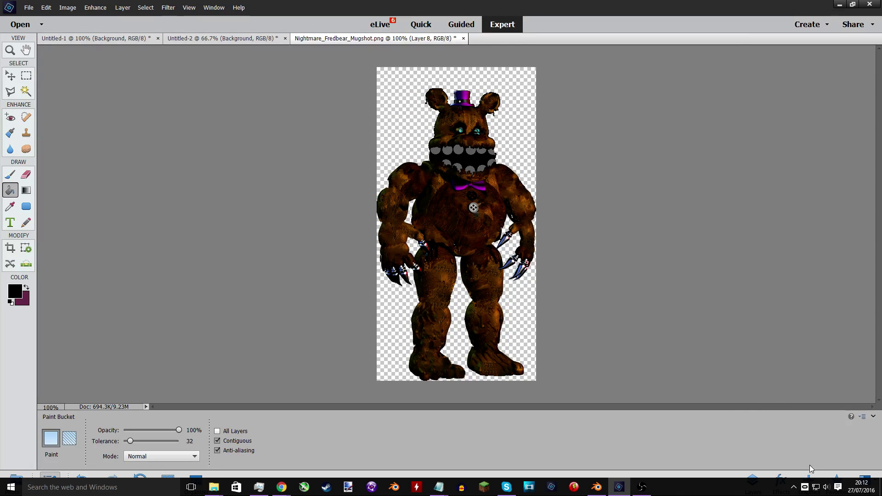
pyautogui.click(809, 478)
pyautogui.click(796, 42)
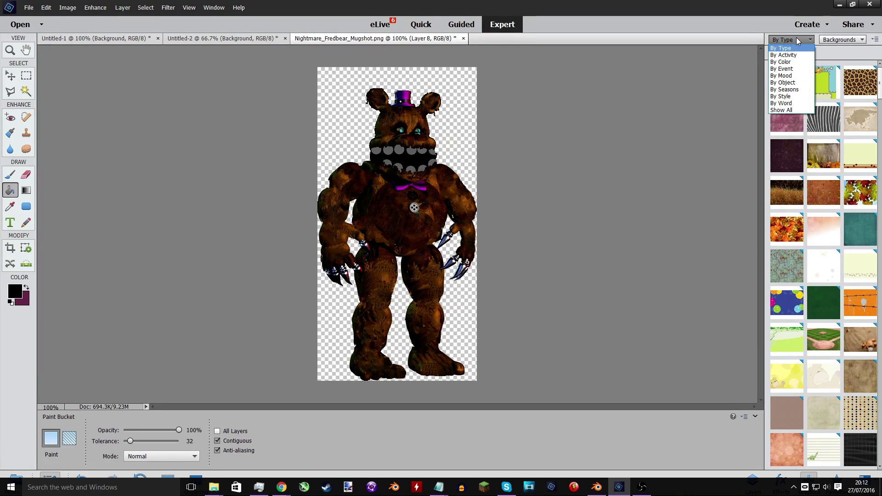
pyautogui.click(786, 48)
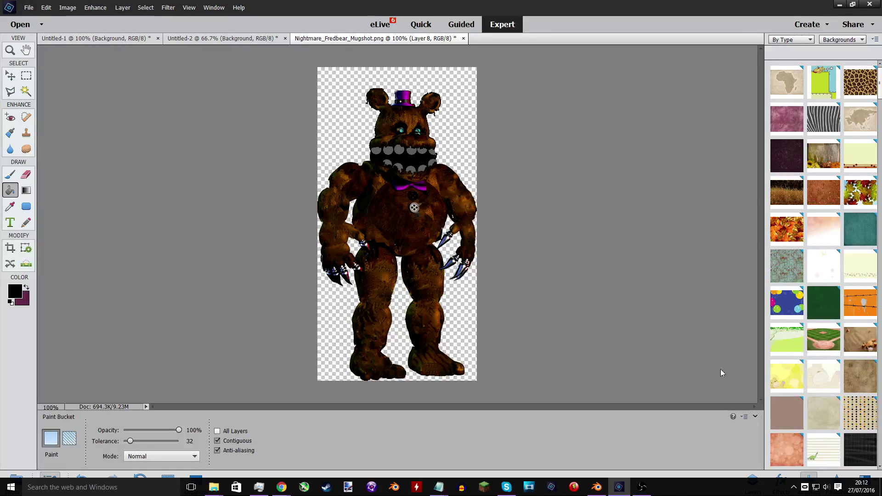
pyautogui.click(784, 478)
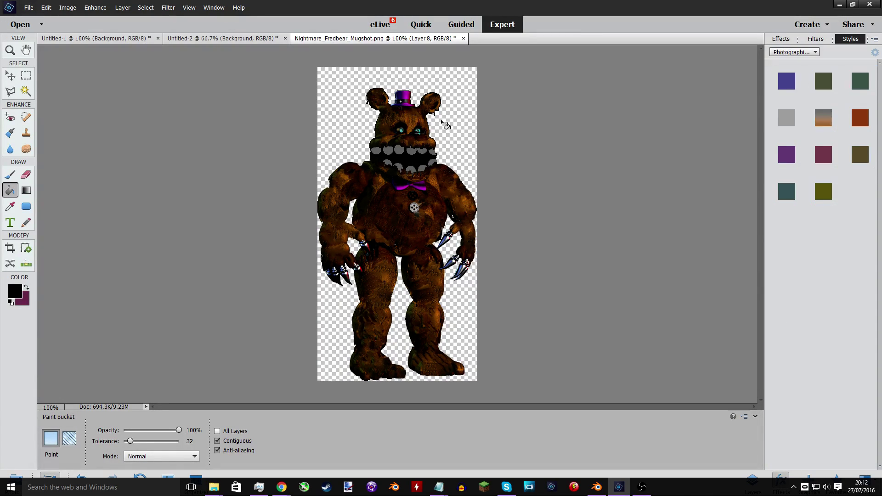
pyautogui.click(10, 76)
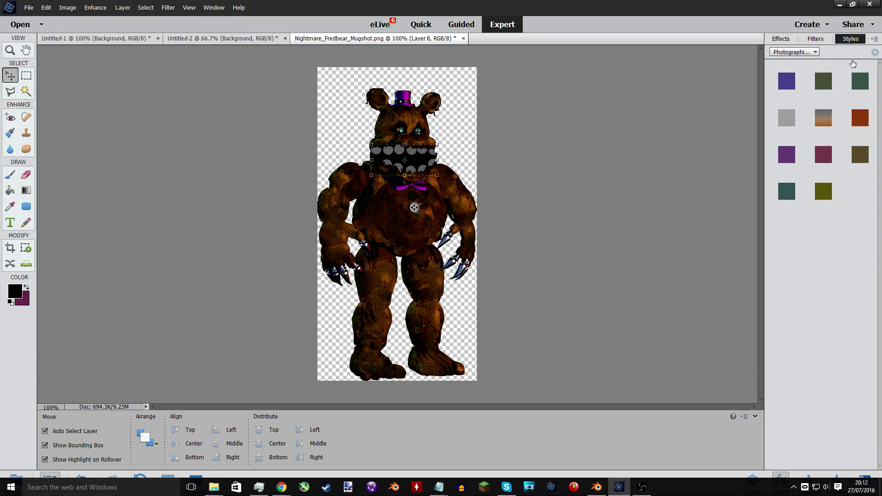
pyautogui.click(794, 52)
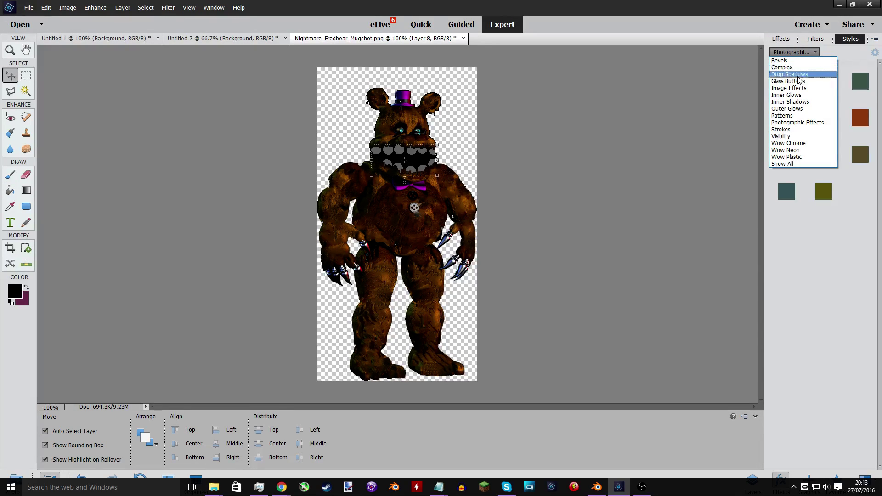
pyautogui.click(798, 75)
pyautogui.click(820, 86)
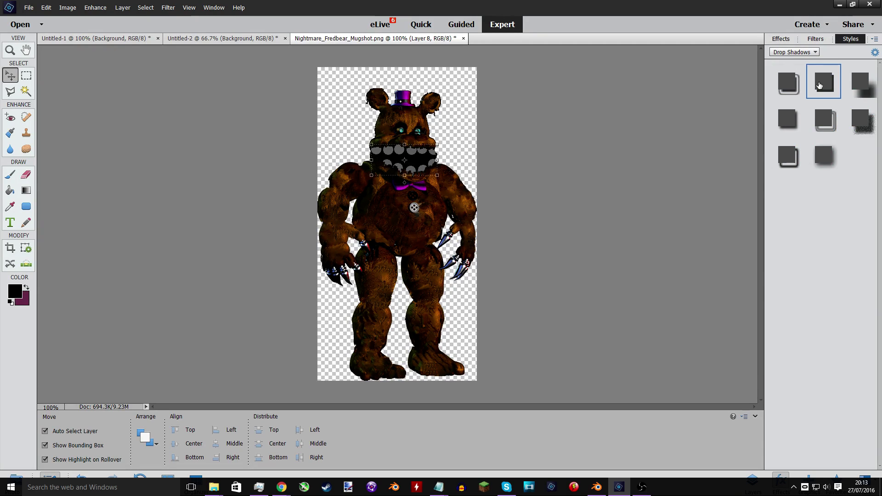
# Create a new layer directly above Layer 8 in Normal mode at 100% opacity.
pyautogui.hotkey('ctrl', '=')
pyautogui.hotkey('ctrl', '=')
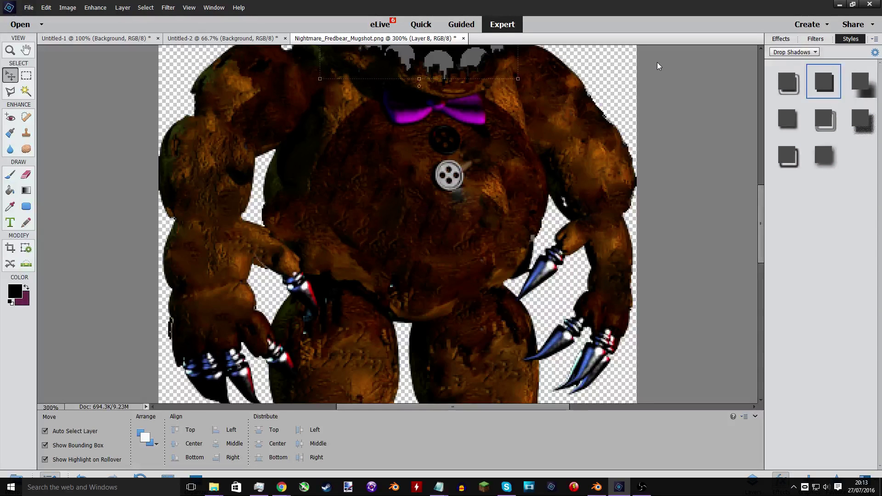
pyautogui.scroll(2, 509, 175)
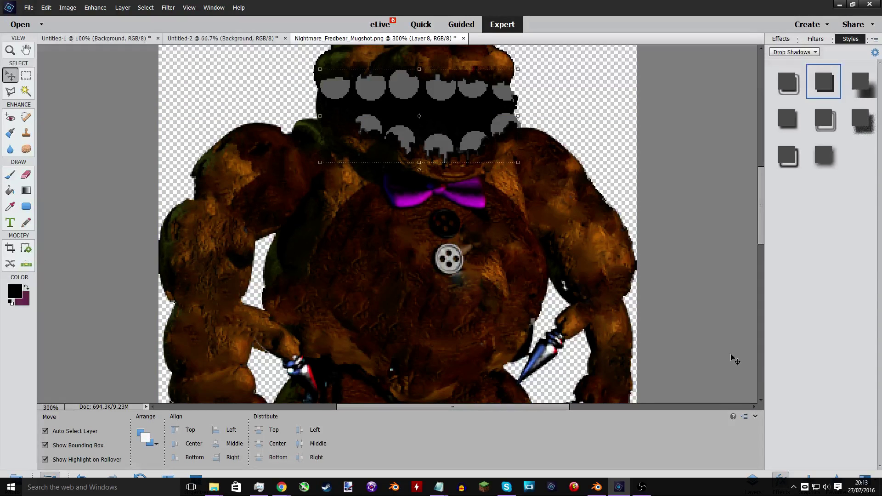
pyautogui.click(754, 479)
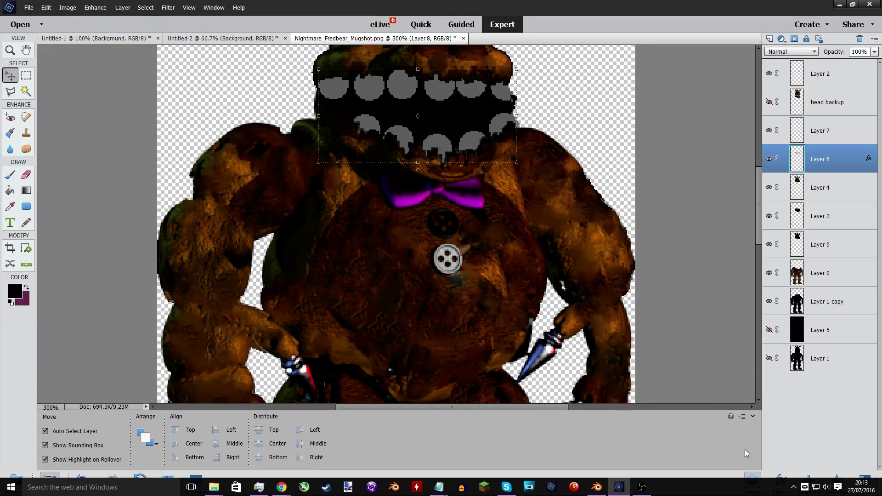
pyautogui.scroll(3, 557, 180)
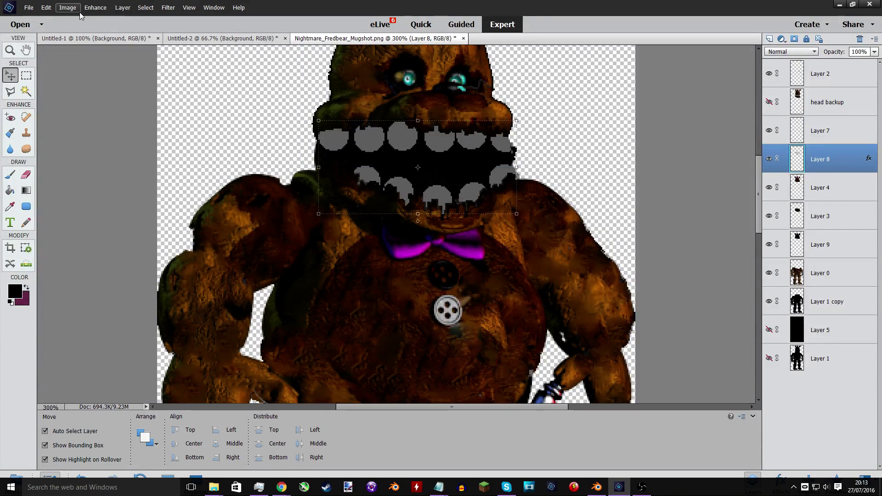
pyautogui.click(122, 7)
pyautogui.click(123, 8)
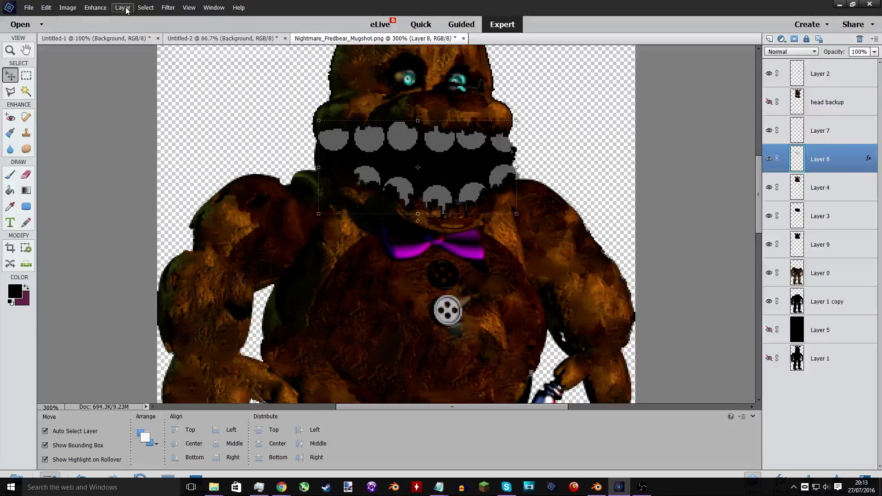
pyautogui.click(122, 7)
pyautogui.click(106, 17)
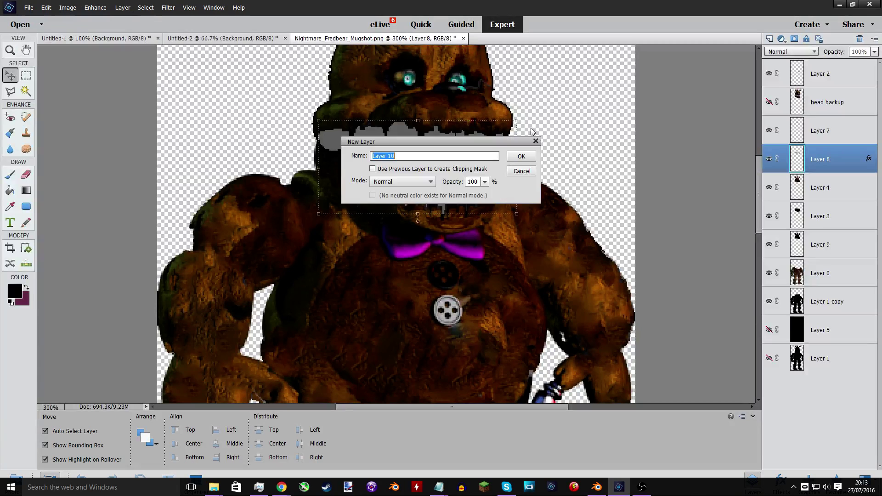
pyautogui.click(528, 154)
# Paint black over the left and middle teeth and jaw on Layer 10 with a soft 63 px brush.
pyautogui.click(9, 175)
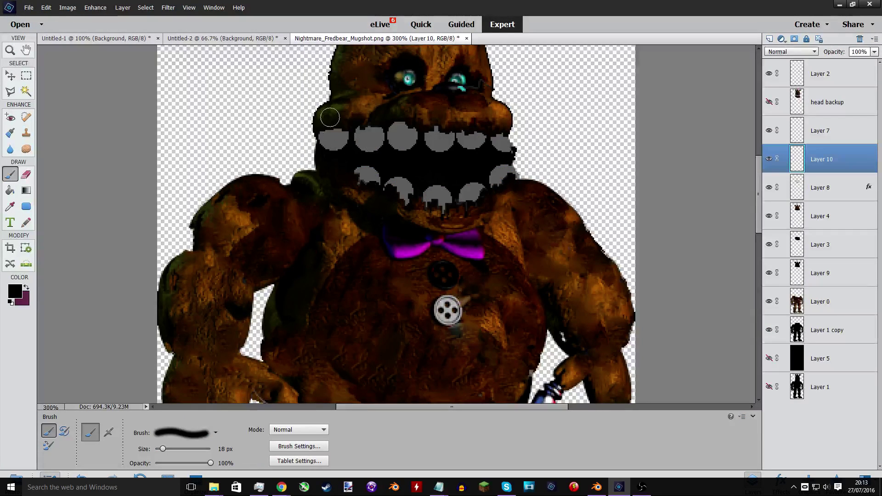
pyautogui.moveTo(209, 449); pyautogui.dragTo(181, 450)
pyautogui.moveTo(317, 92)
pyautogui.mouseDown()
pyautogui.moveTo(411, 228)
pyautogui.moveTo(391, 153)
pyautogui.moveTo(418, 246)
pyautogui.mouseUp()
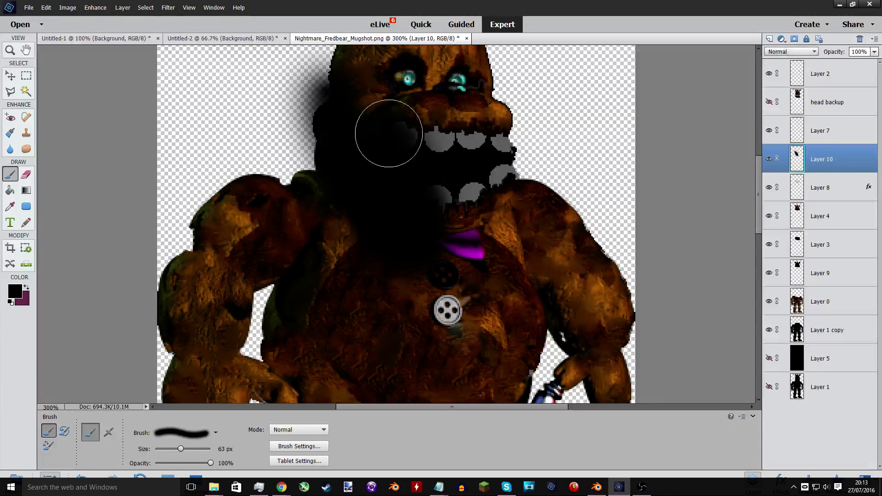
pyautogui.moveTo(389, 133); pyautogui.dragTo(419, 147)
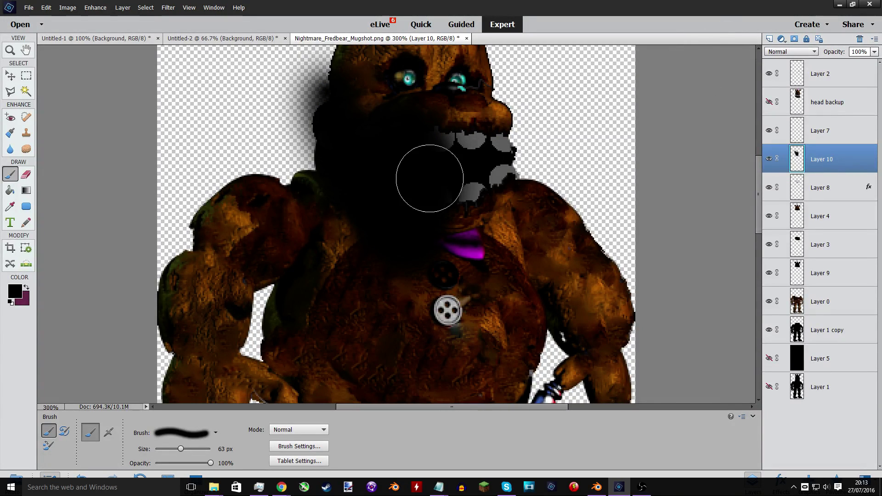
pyautogui.scroll(1, 430, 178)
# Set Layer 10 to Darken blend mode after trying Color, and lower its opacity to 53%.
pyautogui.click(790, 52)
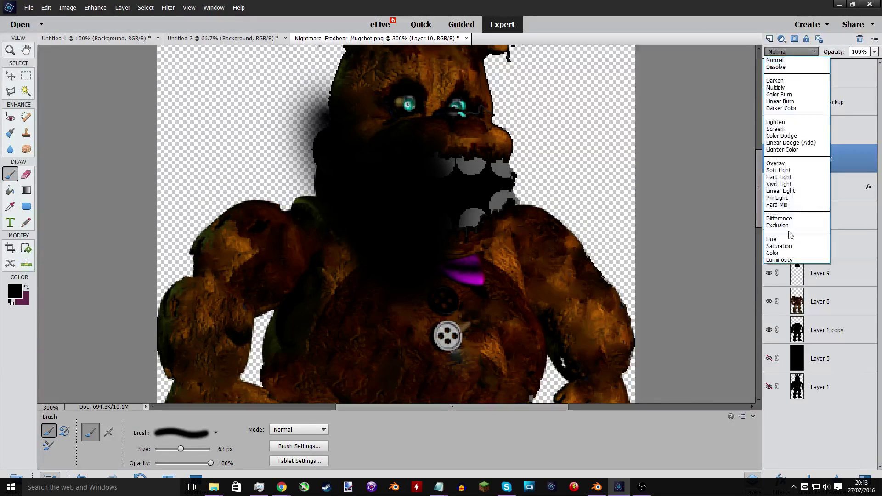
pyautogui.click(777, 253)
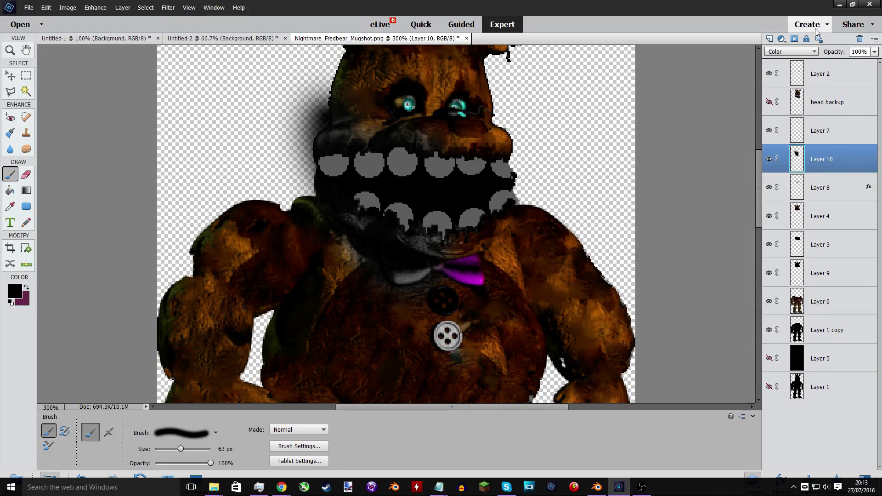
pyautogui.click(791, 51)
pyautogui.click(786, 82)
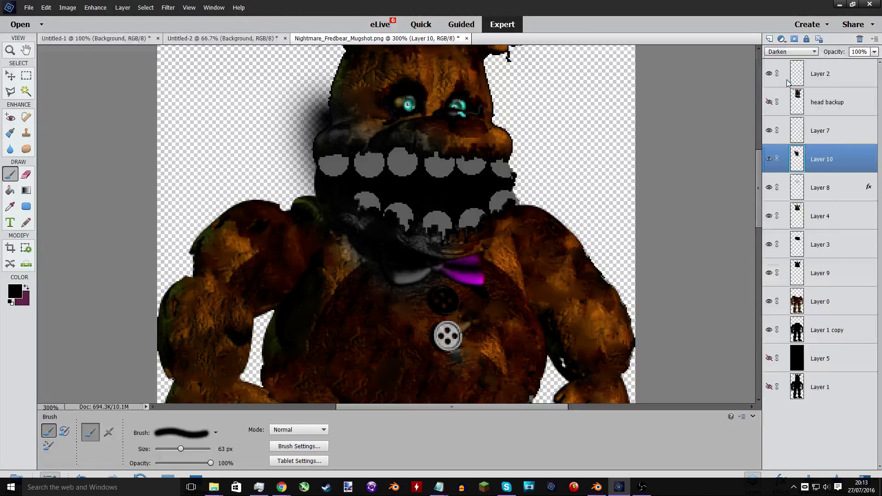
pyautogui.click(874, 52)
pyautogui.moveTo(873, 62); pyautogui.dragTo(855, 64)
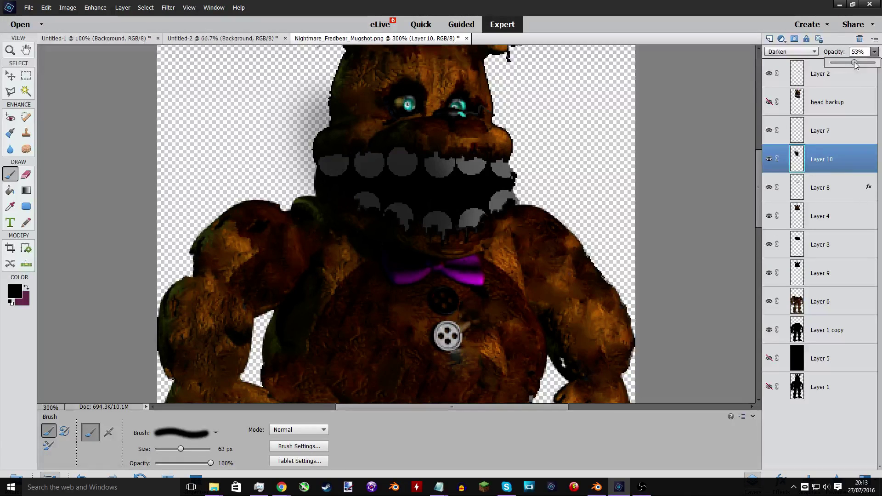
# Select the empty area around the teeth on Layer 8 and cut that area out of the black shading on Layer 10.
pyautogui.click(26, 92)
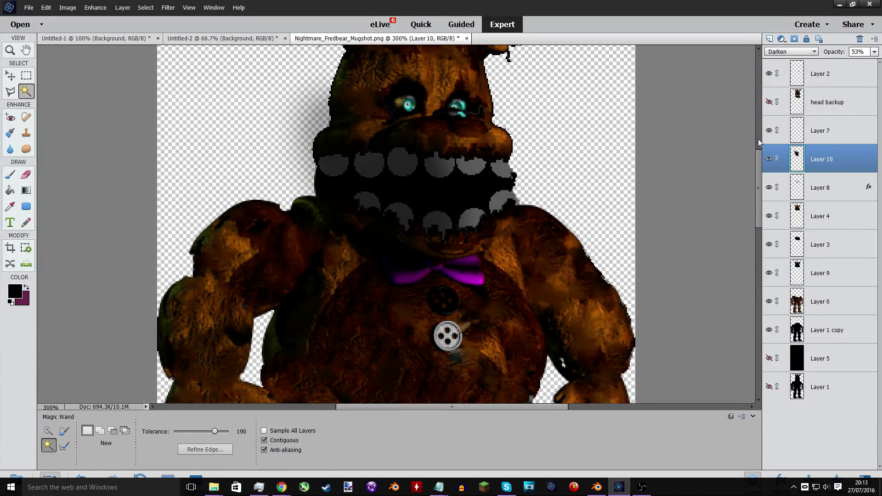
pyautogui.click(787, 185)
pyautogui.click(528, 133)
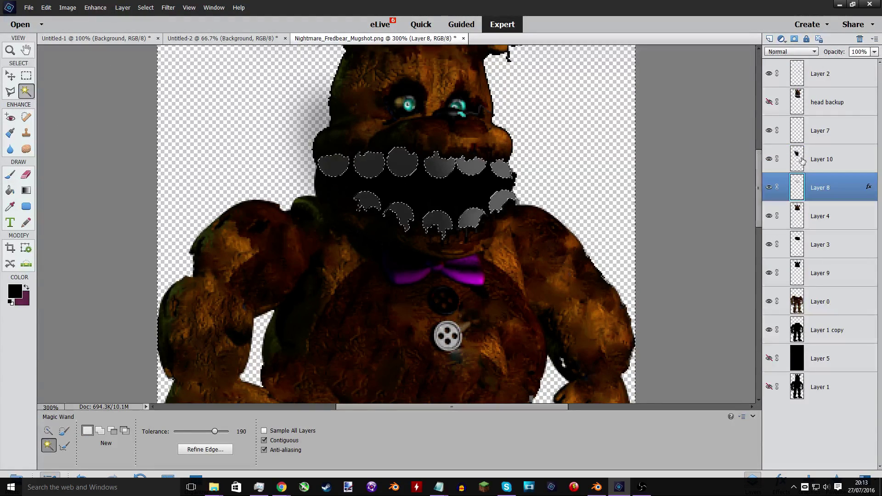
pyautogui.hotkey('alt', ']')
pyautogui.hotkey('ctrl', 'x')
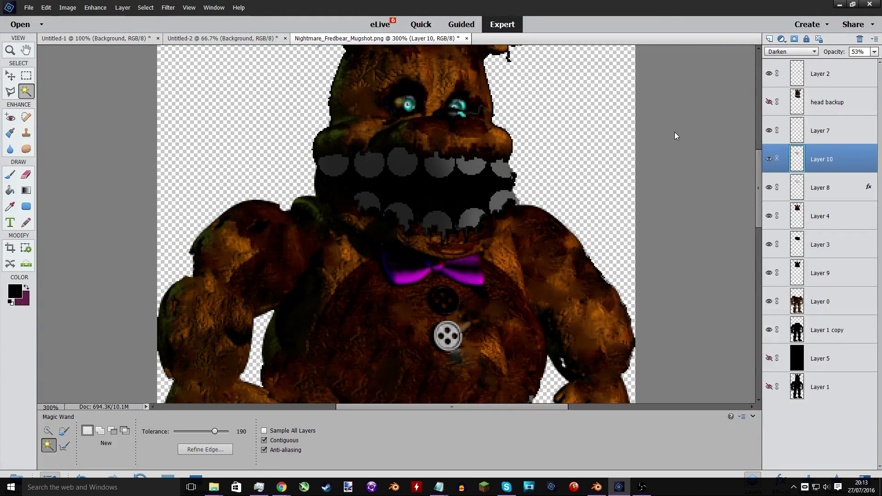
pyautogui.hotkey('ctrl', '-')
pyautogui.hotkey('ctrl', '-')
pyautogui.hotkey('ctrl', '-')
pyautogui.hotkey('ctrl', '+')
pyautogui.hotkey('ctrl', '+')
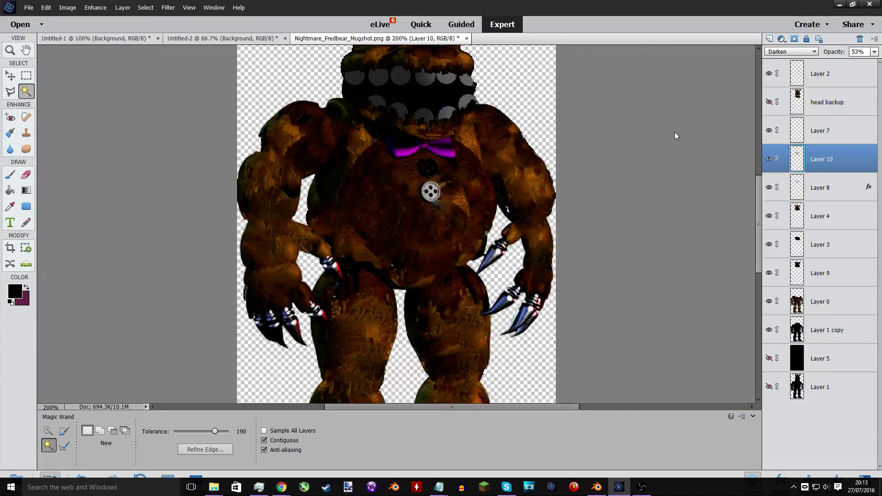
# Try to copy the bread roll photo from Untitled-2 into the Fredbear image as a new layer.
pyautogui.scroll(5, 591, 257)
pyautogui.scroll(1, 512, 157)
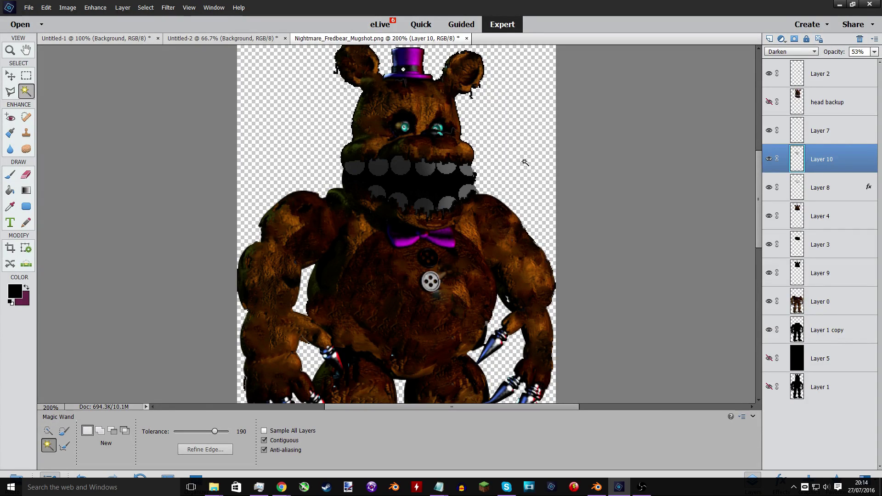
pyautogui.scroll(1, 524, 162)
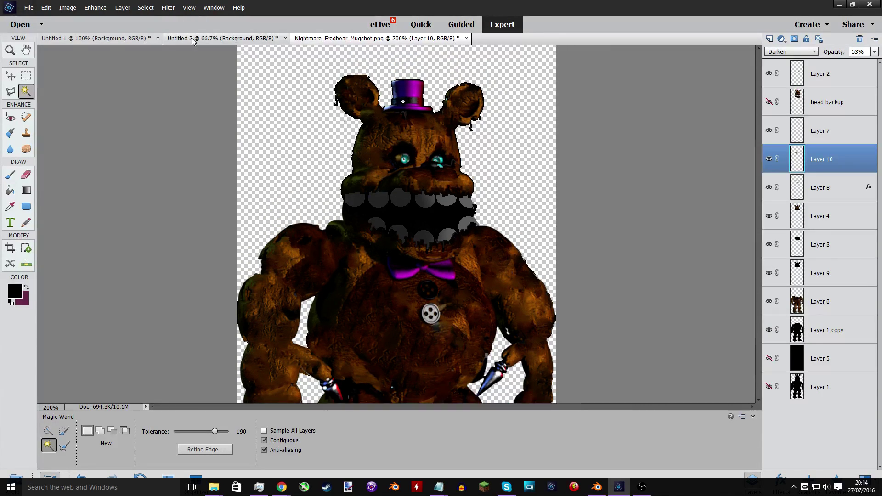
pyautogui.click(207, 39)
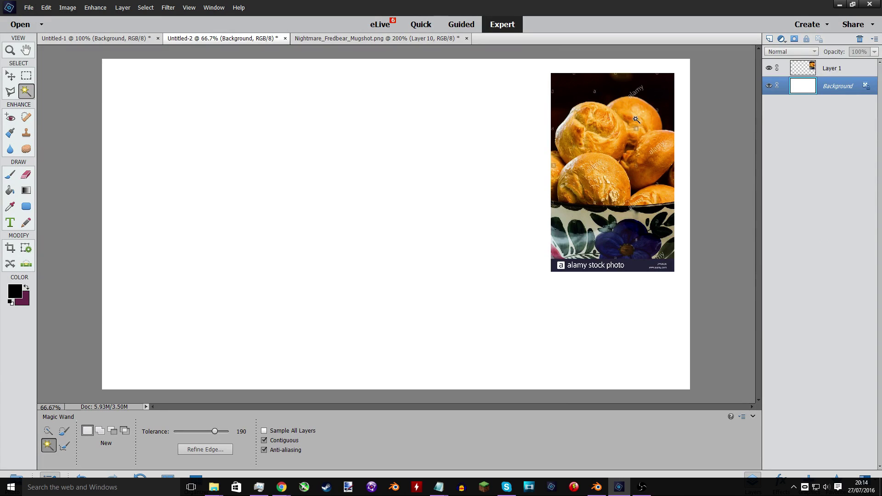
pyautogui.click(636, 119)
pyautogui.press('v')
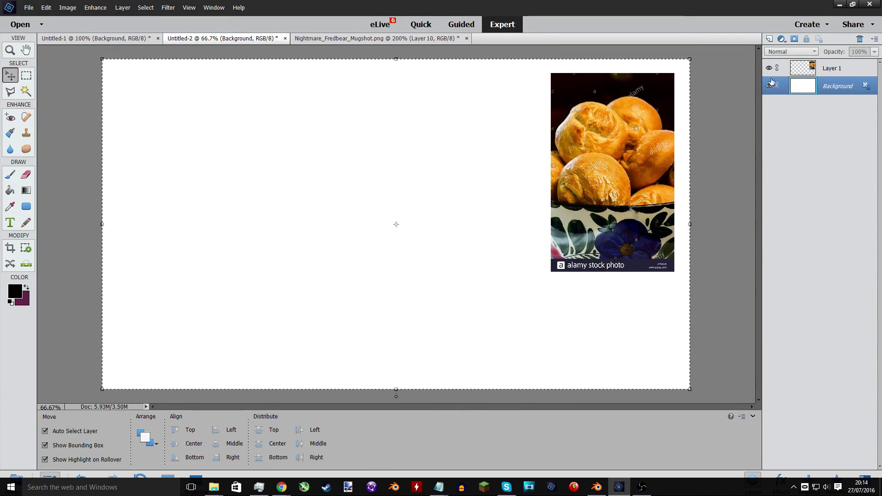
pyautogui.click(787, 72)
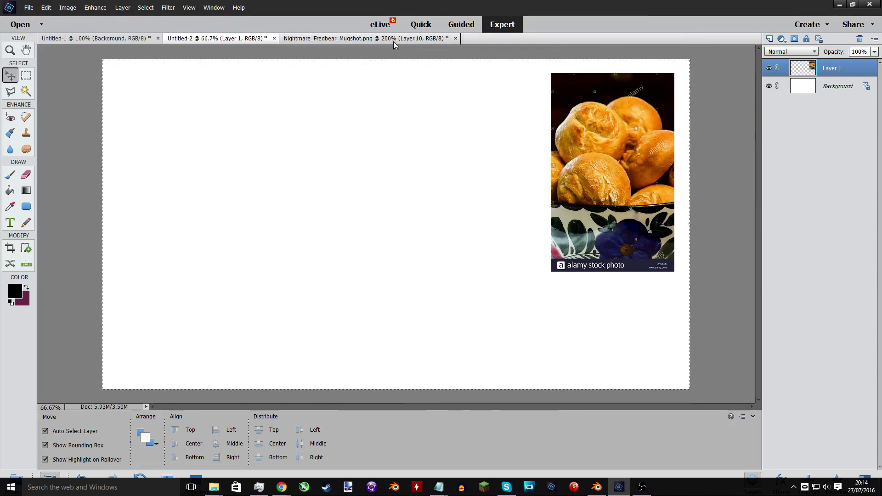
pyautogui.moveTo(393, 41); pyautogui.dragTo(486, 217)
pyautogui.moveTo(239, 109); pyautogui.dragTo(333, 258)
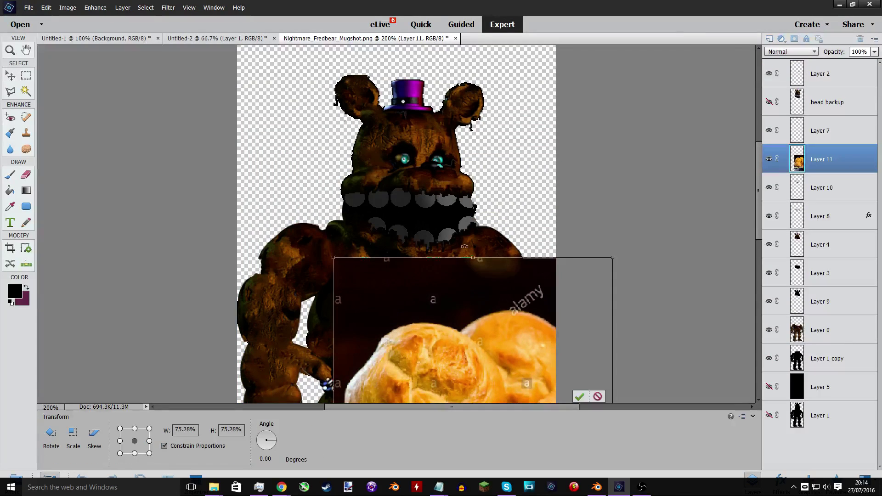
pyautogui.press('Return')
pyautogui.hotkey('ctrl', 'z')
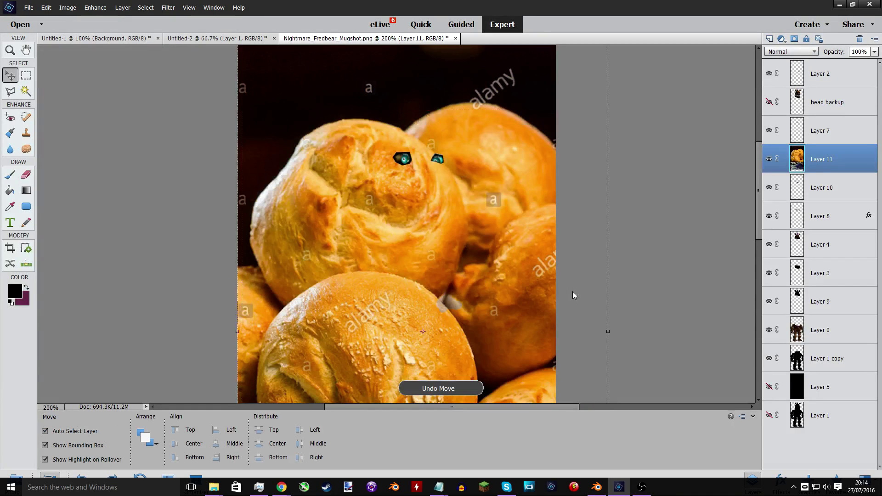
pyautogui.hotkey('ctrl', 'z')
# Save a PNG copy of the Fredbear image as breadbear holkd 1.png in the photoshop stuff folder.
pyautogui.click(28, 8)
pyautogui.click(54, 93)
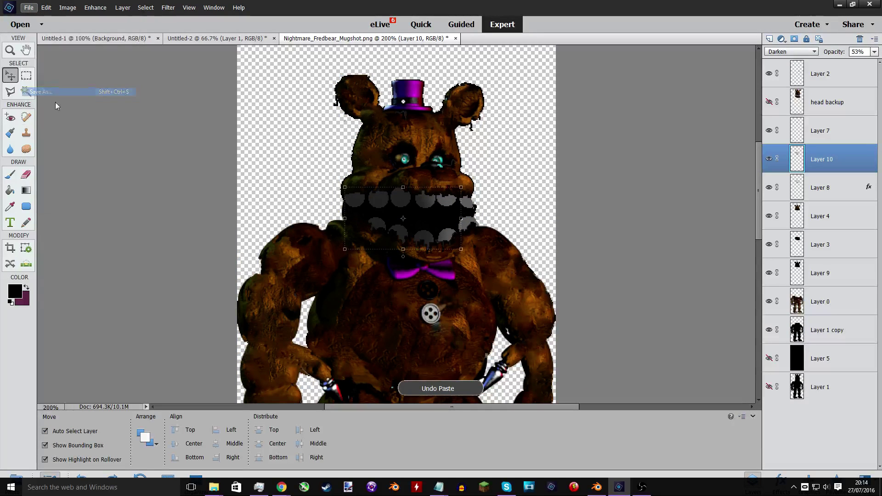
pyautogui.click(113, 214)
pyautogui.click(84, 271)
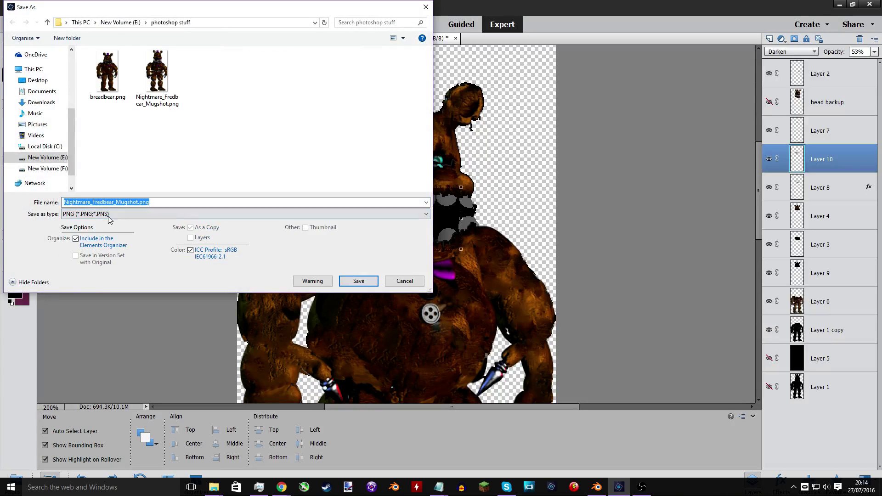
pyautogui.doubleClick(137, 202)
pyautogui.write('brea')
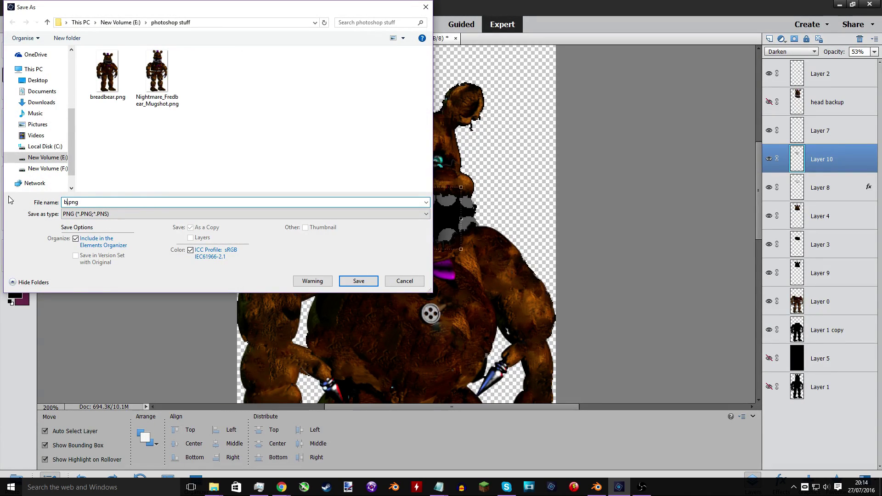
pyautogui.write('dbear hol')
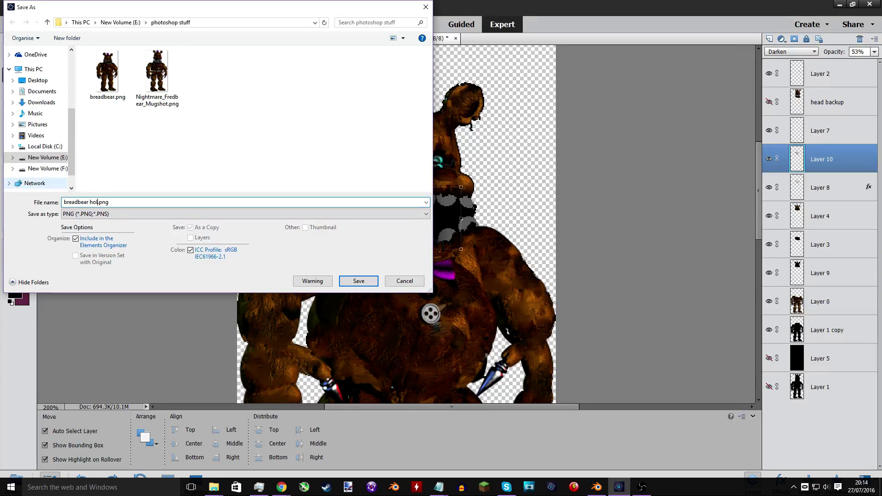
pyautogui.write('kd 1')
pyautogui.click(359, 281)
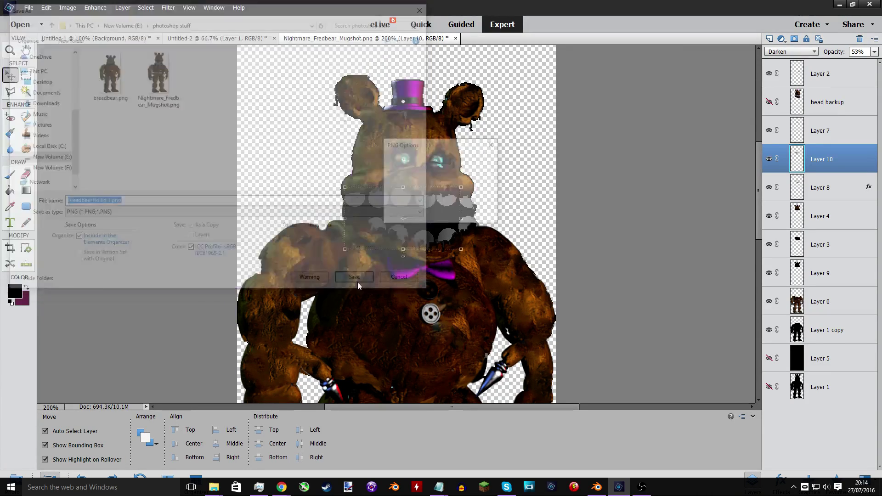
pyautogui.click(471, 163)
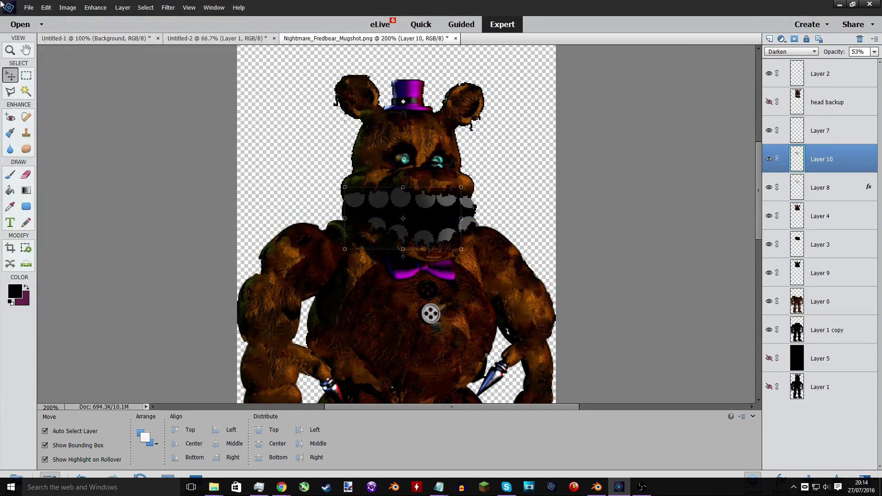
# Save the layered image in Photoshop format as breadbear holkd 1.psd in the same folder.
pyautogui.click(28, 7)
pyautogui.click(46, 91)
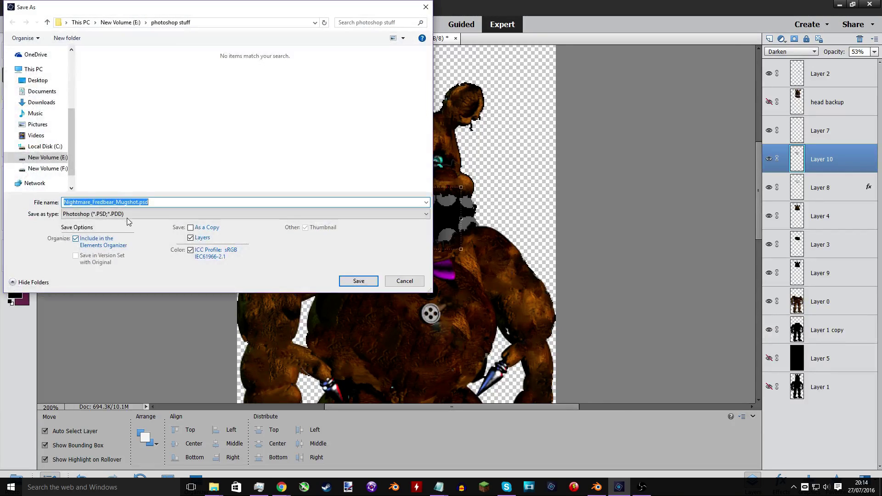
pyautogui.click(126, 214)
pyautogui.click(110, 271)
pyautogui.click(108, 76)
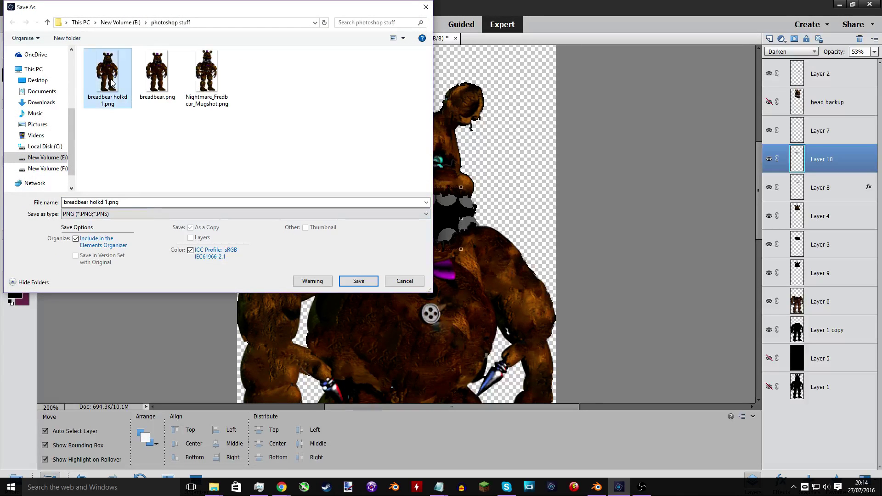
pyautogui.click(125, 214)
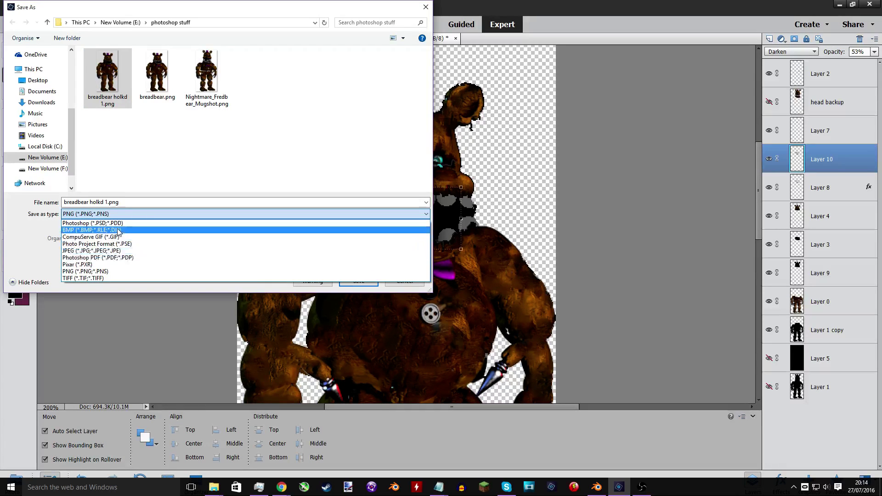
pyautogui.click(92, 224)
pyautogui.click(359, 280)
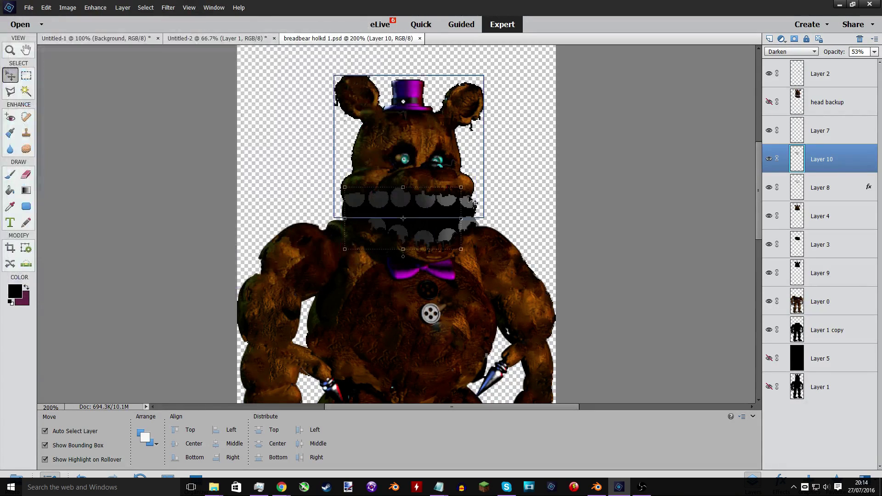
# Open breadbear holkd 1.png from the photoshop stuff folder.
pyautogui.click(202, 42)
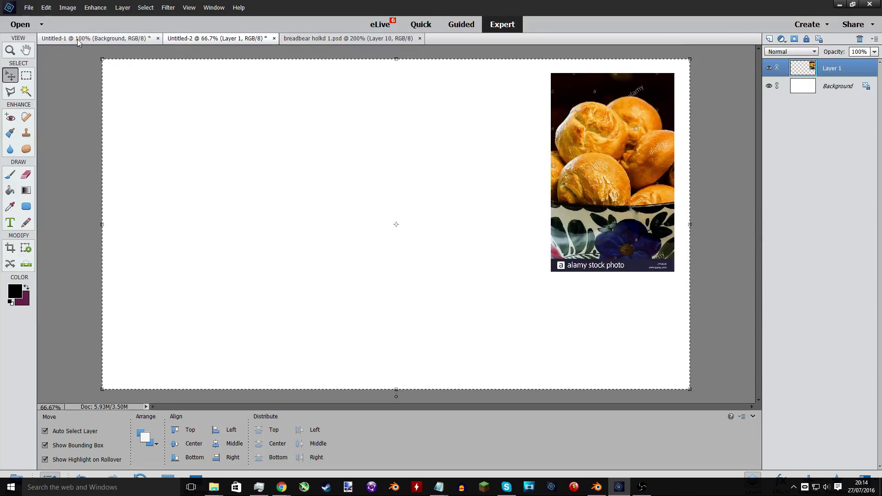
pyautogui.click(29, 9)
pyautogui.click(36, 26)
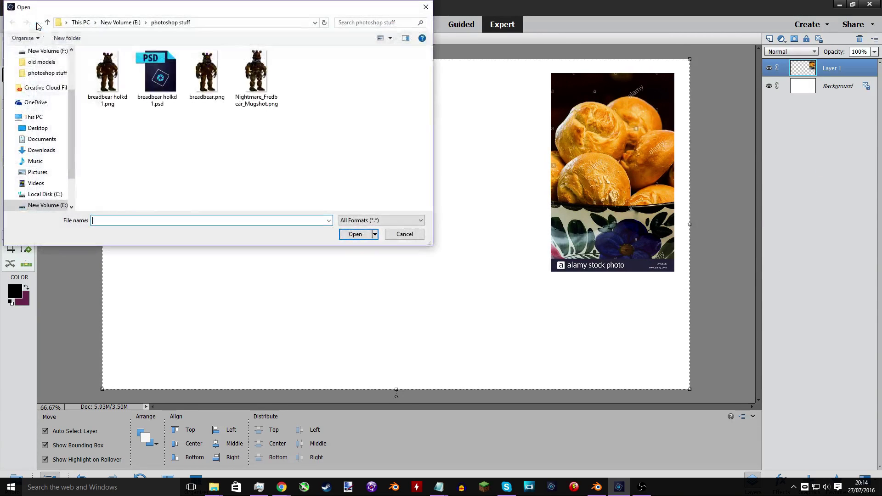
pyautogui.doubleClick(113, 66)
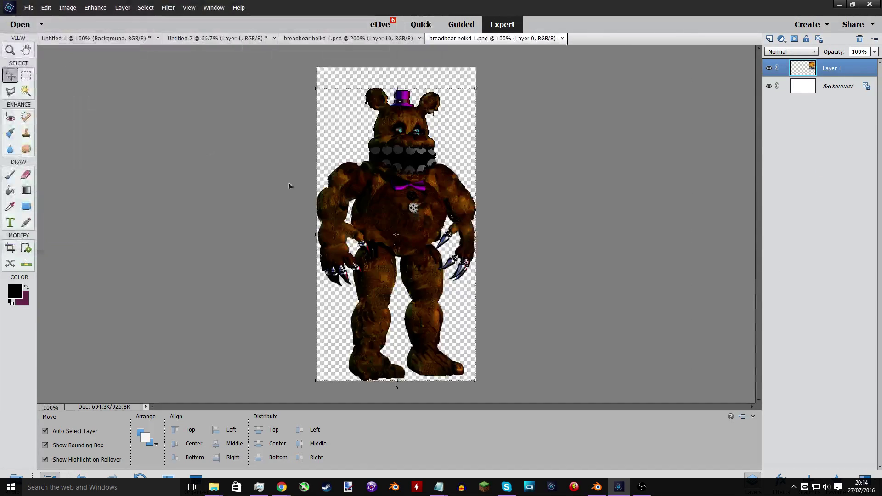
# Duplicate Layer 0 of breadbear holkd 1.png into the Untitled-1 document.
pyautogui.rightClick(788, 76)
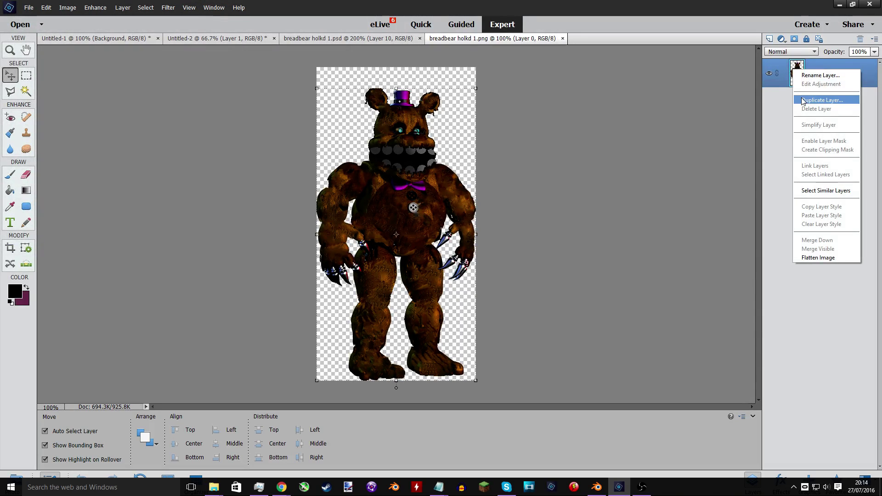
pyautogui.click(802, 100)
pyautogui.click(434, 186)
pyautogui.click(398, 195)
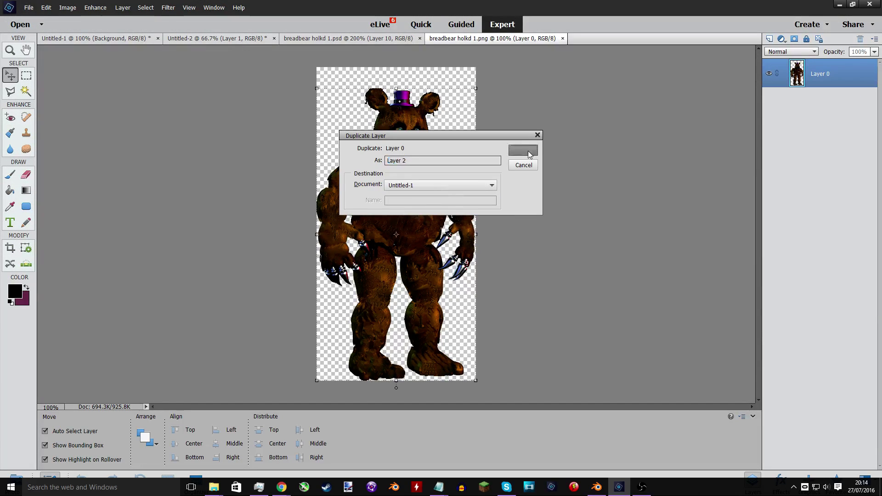
pyautogui.click(524, 150)
# Duplicate the nightmare character's Layer 2 from Untitled-1 into the Untitled-2 document.
pyautogui.click(89, 40)
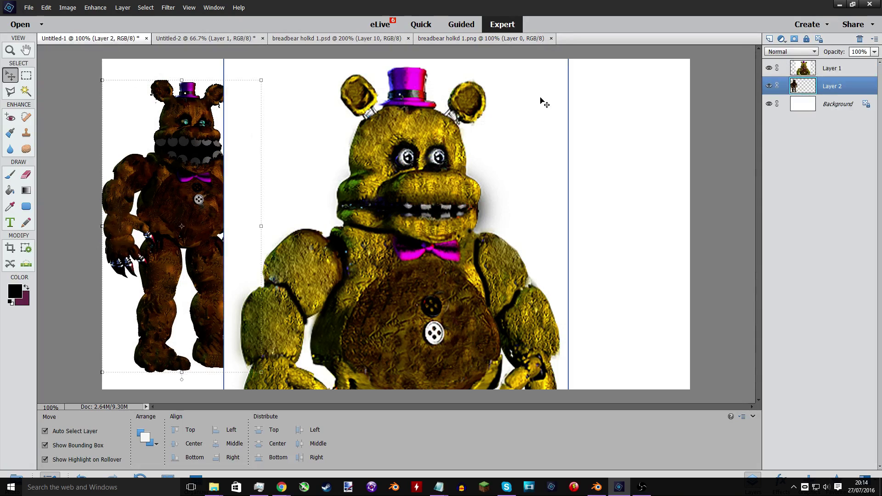
pyautogui.rightClick(802, 85)
pyautogui.click(833, 111)
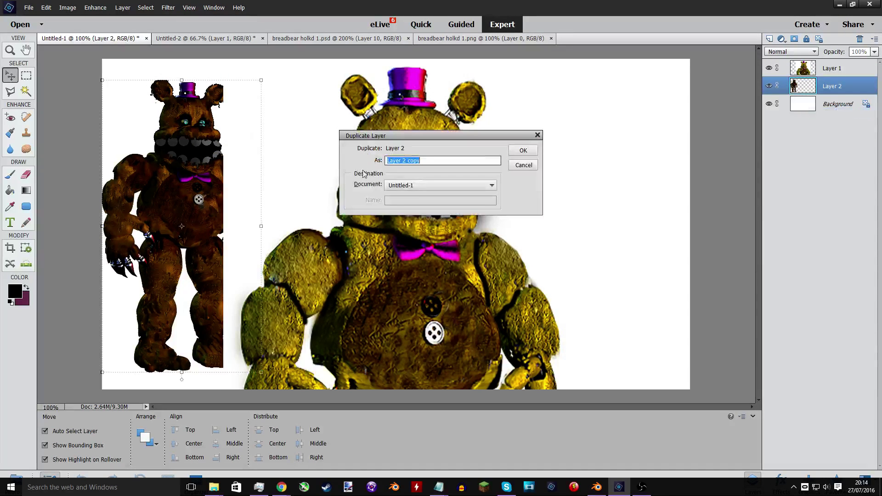
pyautogui.click(413, 185)
pyautogui.click(413, 203)
pyautogui.click(523, 150)
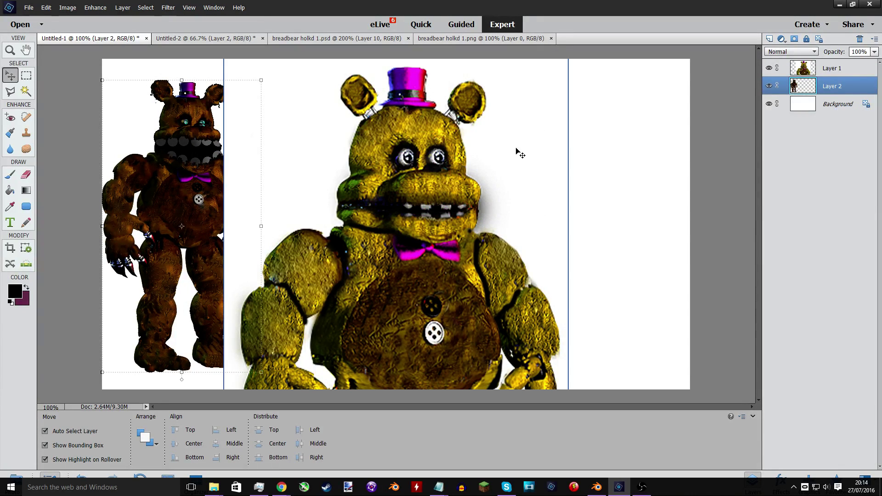
# Enlarge the character in Untitled-2 to 161.24% with constrained proportions and position it on the white canvas to the left of the bread photo.
pyautogui.click(224, 40)
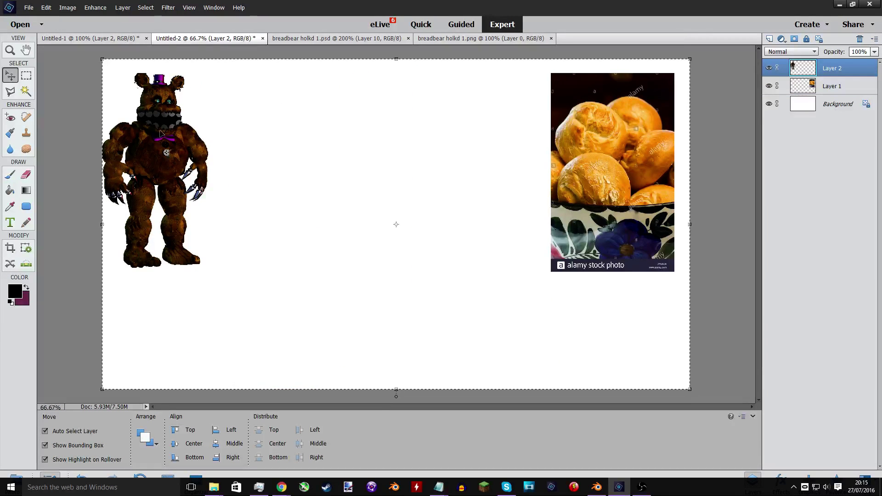
pyautogui.moveTo(181, 115); pyautogui.dragTo(276, 147)
pyautogui.moveTo(309, 302); pyautogui.dragTo(290, 266)
pyautogui.moveTo(384, 59); pyautogui.dragTo(371, 85)
pyautogui.moveTo(282, 238); pyautogui.dragTo(282, 206)
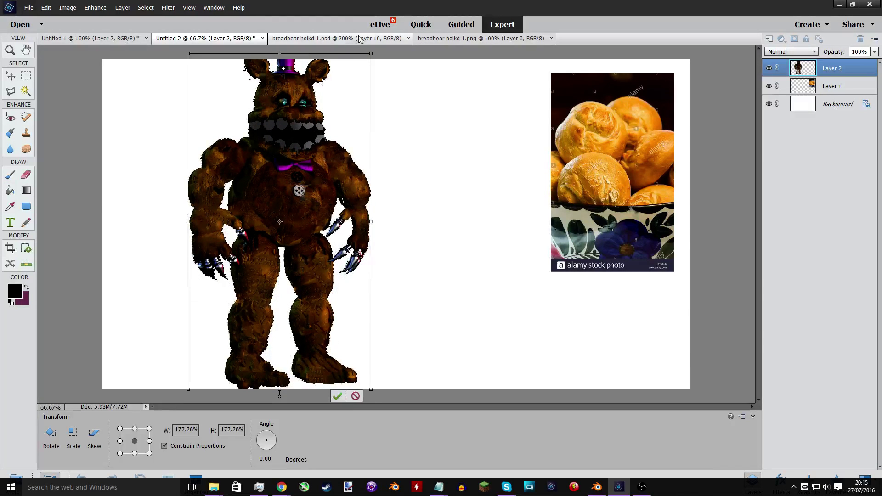
pyautogui.moveTo(370, 55); pyautogui.dragTo(358, 72)
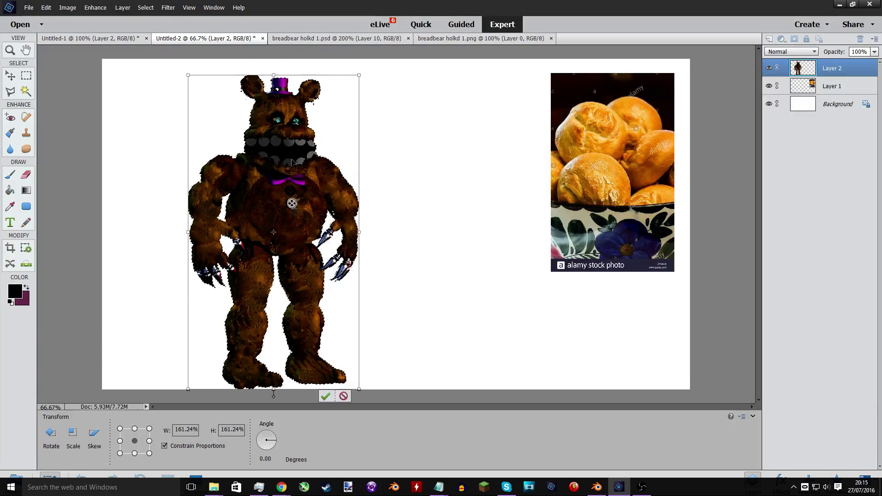
pyautogui.moveTo(277, 183); pyautogui.dragTo(277, 188)
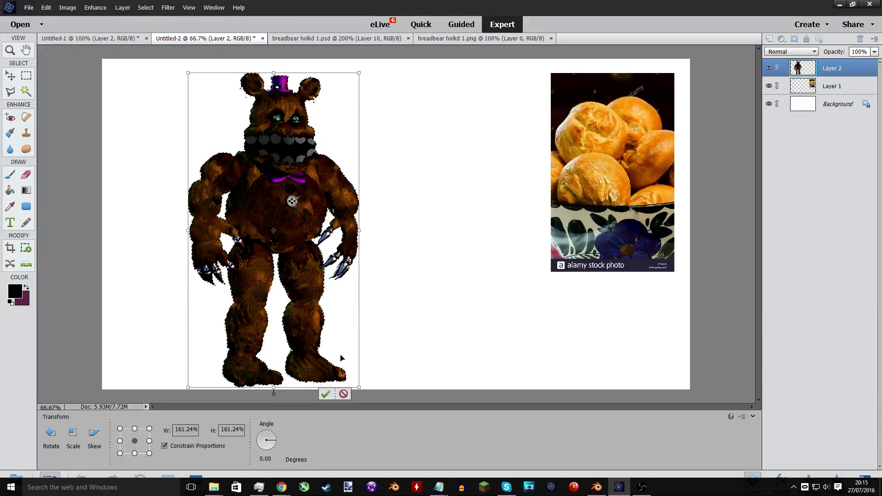
pyautogui.click(326, 392)
pyautogui.click(403, 291)
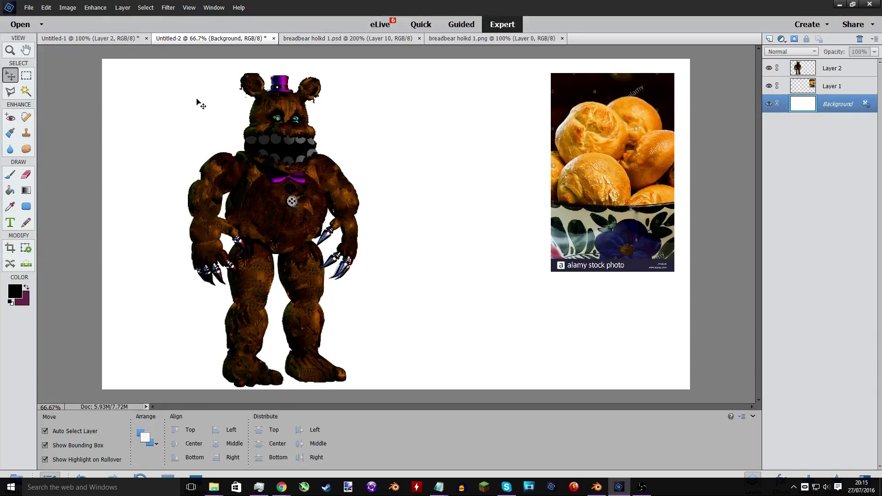
# Examine the enlarged character's body, head and face up close at up to 400%.
pyautogui.hotkey('ctrl', '+')
pyautogui.hotkey('ctrl', '+')
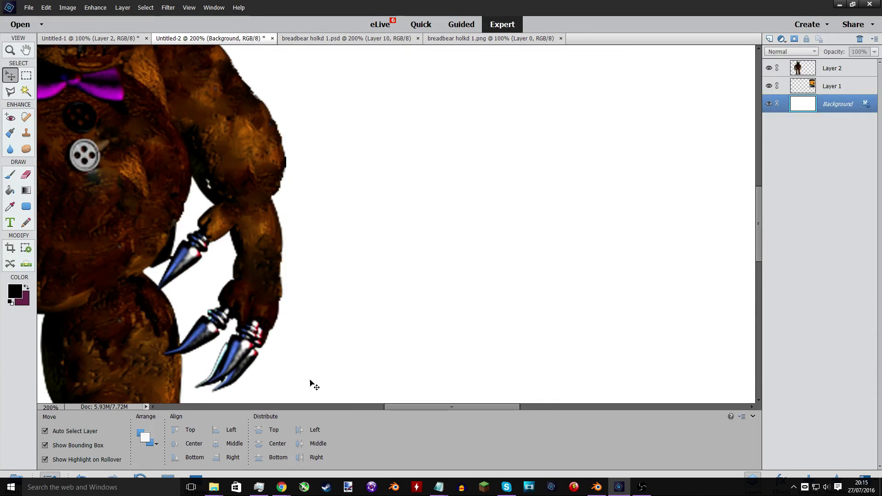
pyautogui.moveTo(424, 406); pyautogui.dragTo(339, 407)
pyautogui.scroll(5, 541, 150)
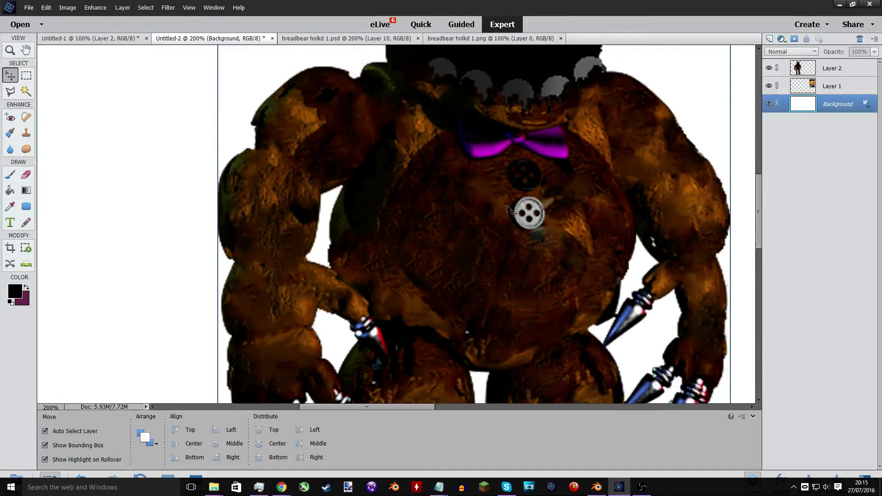
pyautogui.scroll(8, 541, 150)
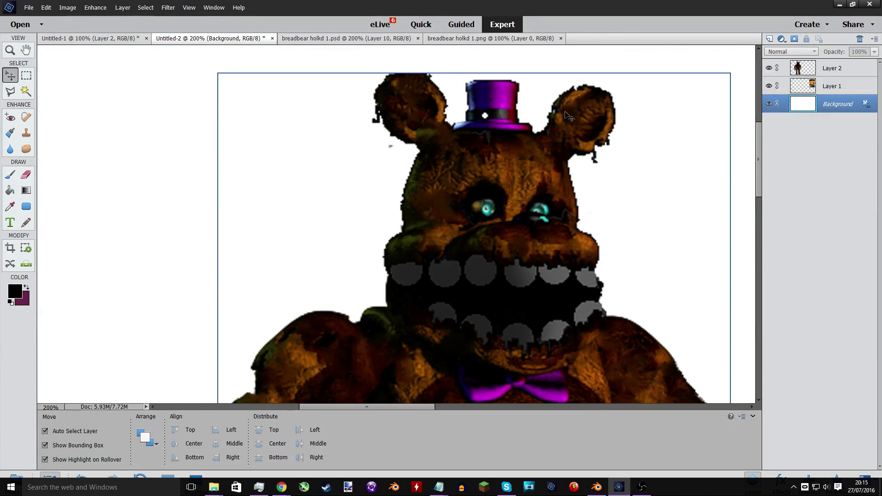
pyautogui.hotkey('ctrl', '+')
pyautogui.hotkey('ctrl', '+')
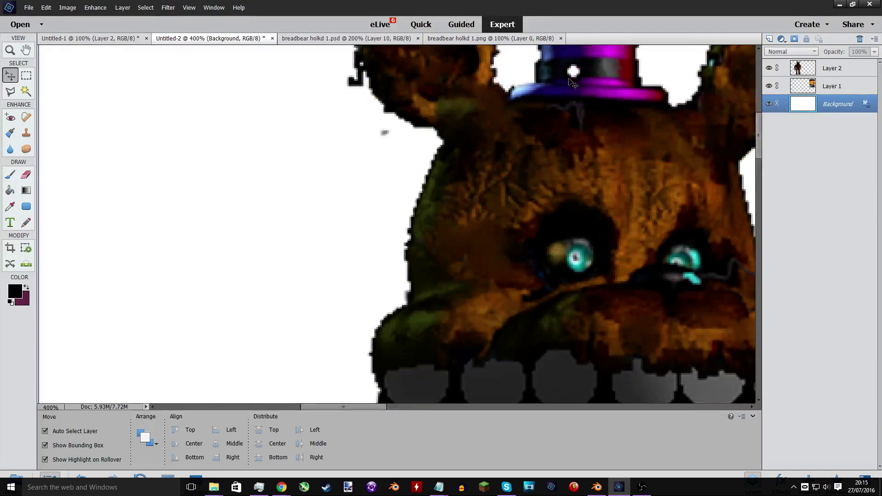
pyautogui.moveTo(333, 406); pyautogui.dragTo(354, 408)
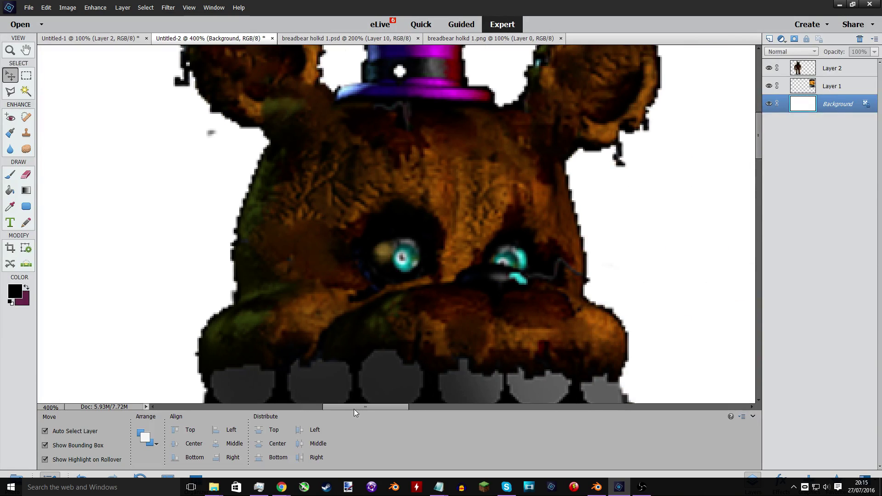
# Add a new layer above the character in Untitled-2 and brush black over the white hole in the purple hat's band.
pyautogui.scroll(3, 370, 177)
pyautogui.scroll(2, 370, 177)
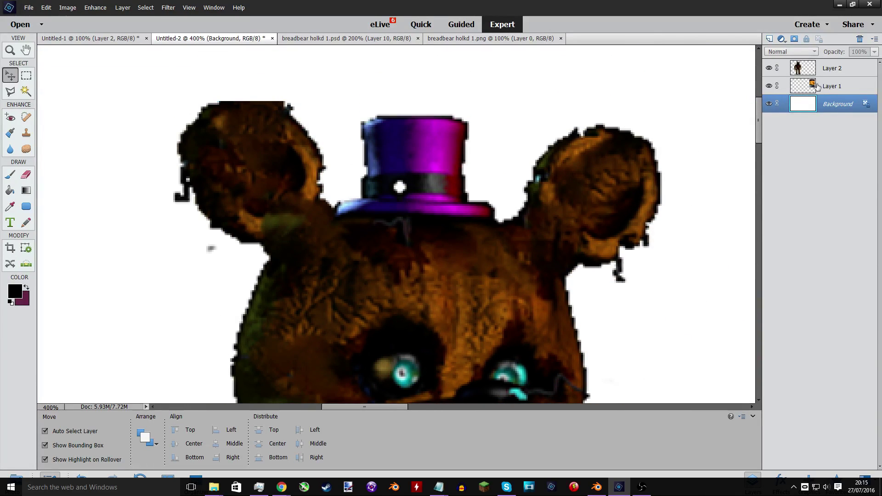
pyautogui.click(453, 98)
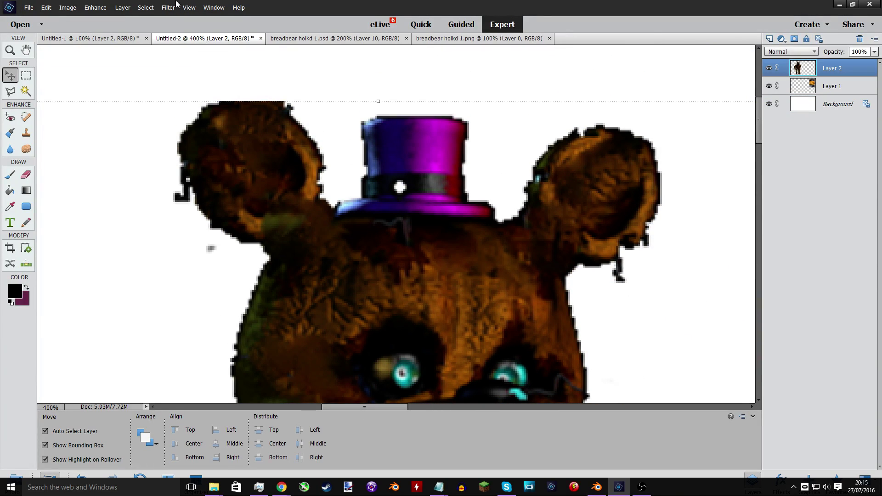
pyautogui.click(123, 8)
pyautogui.click(55, 18)
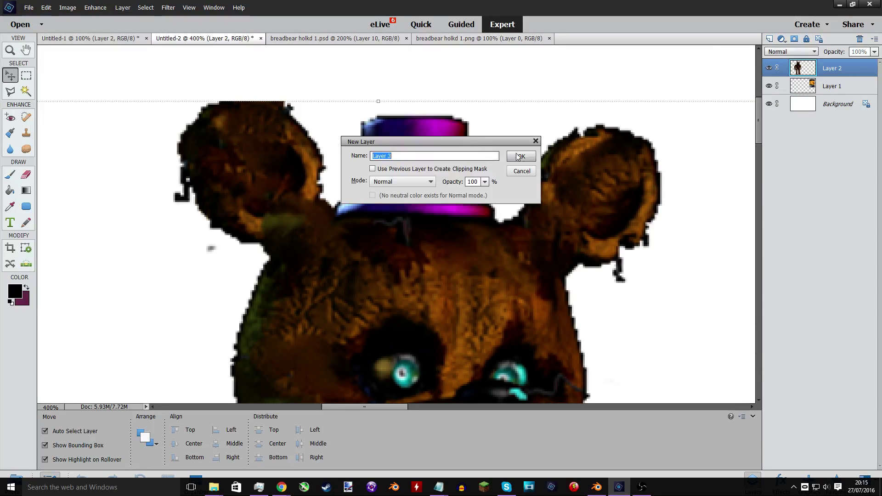
pyautogui.press('Return')
pyautogui.press('b')
pyautogui.moveTo(404, 184); pyautogui.dragTo(438, 175)
# Place the black paint layer beneath the character's Layer 2 and merge Layer 2 down into it.
pyautogui.moveTo(794, 75); pyautogui.dragTo(798, 96)
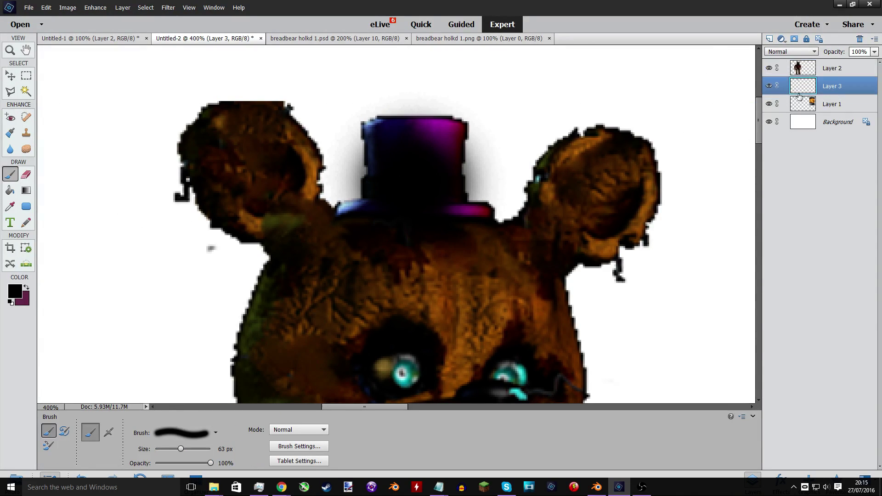
pyautogui.rightClick(805, 71)
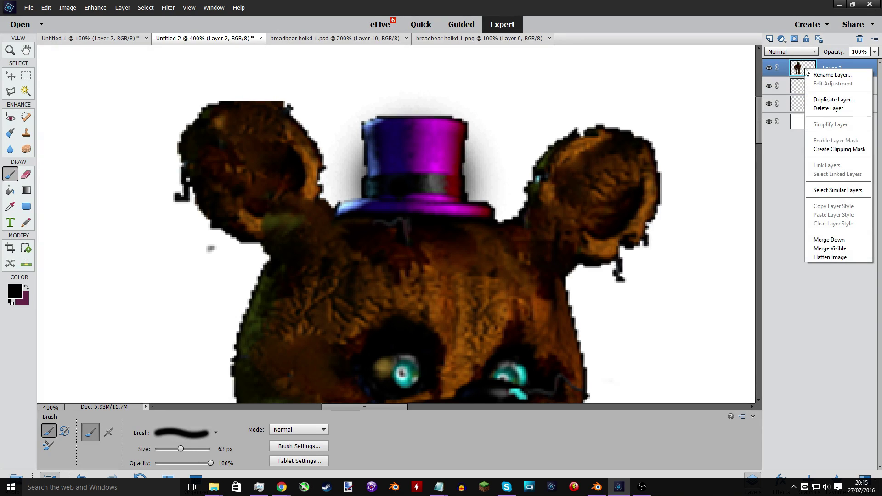
pyautogui.click(828, 239)
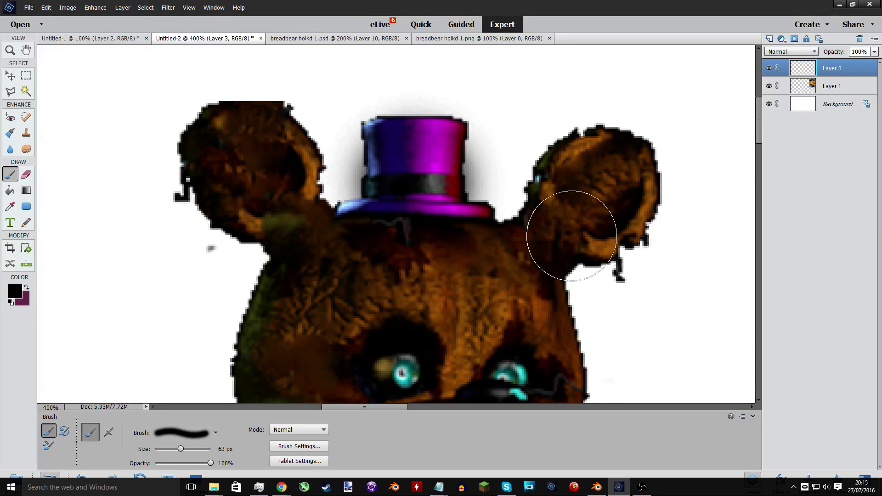
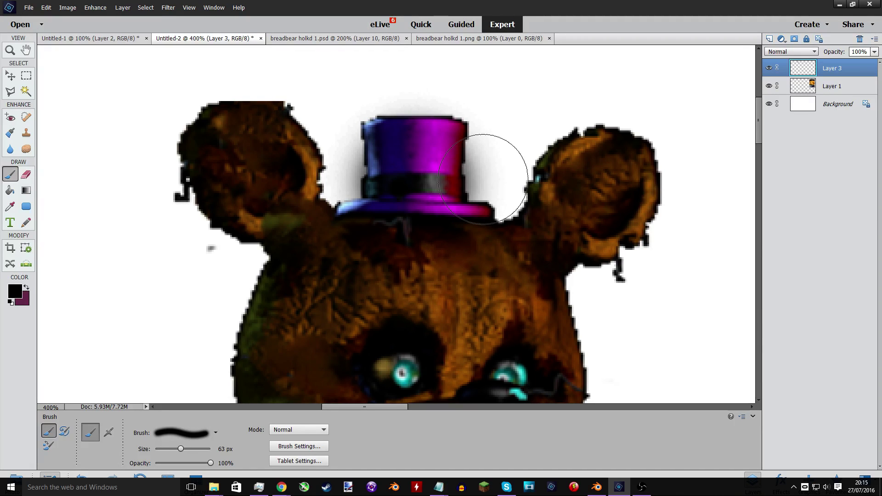
# Outline the purple hat with the Polygonal Lasso and copy the selection to a new layer.
pyautogui.scroll(1, 484, 179)
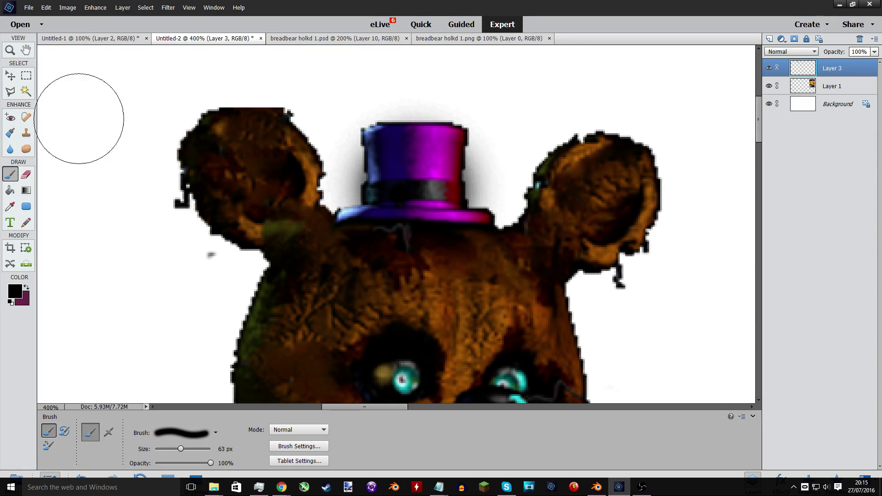
pyautogui.click(11, 91)
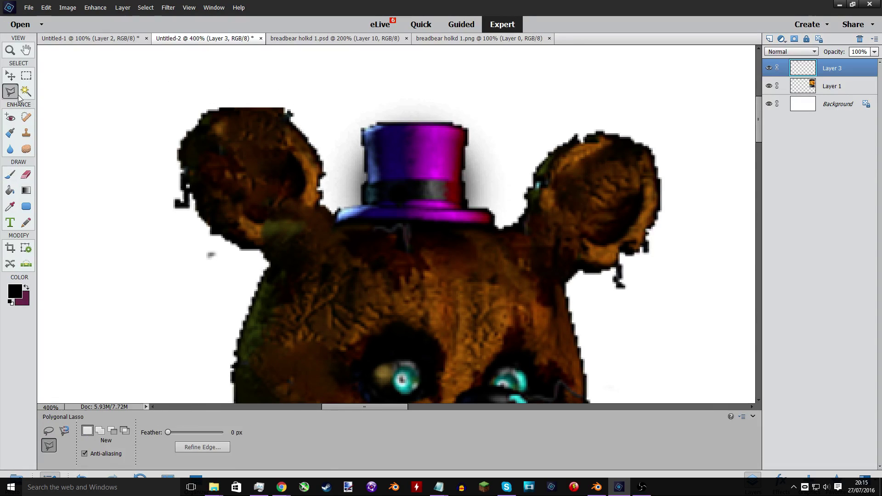
pyautogui.click(334, 104)
pyautogui.click(492, 113)
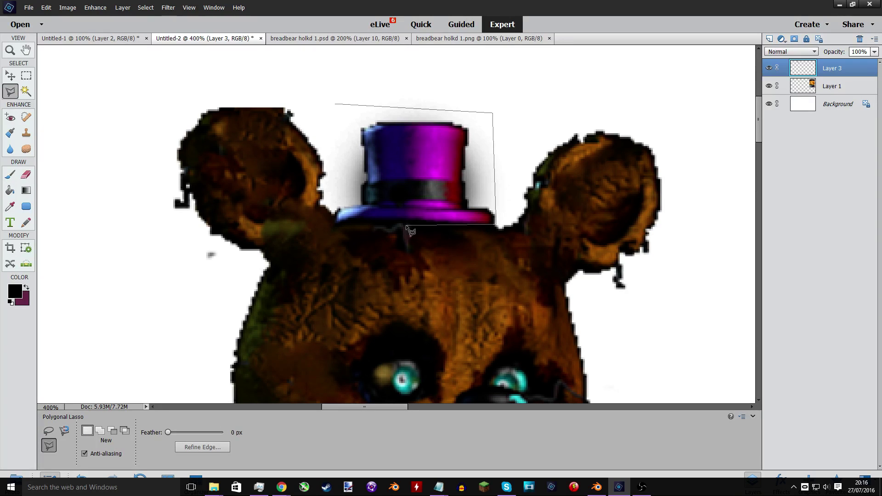
pyautogui.click(337, 223)
pyautogui.click(331, 206)
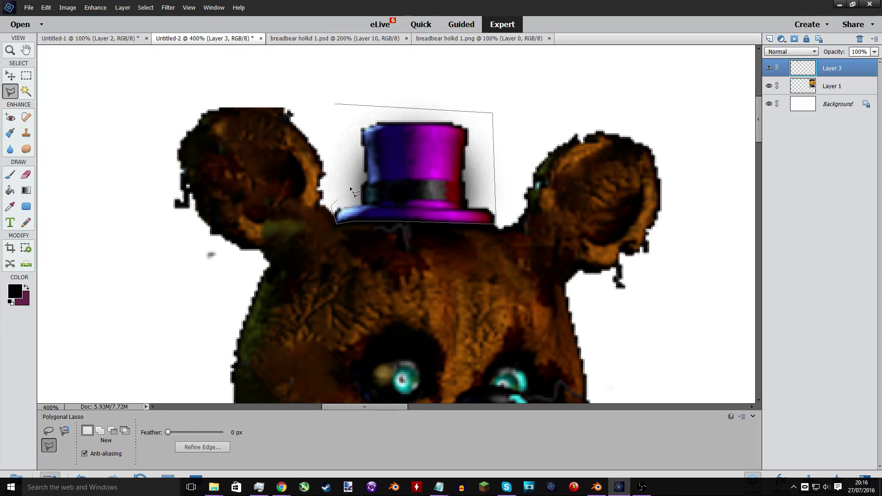
pyautogui.click(338, 106)
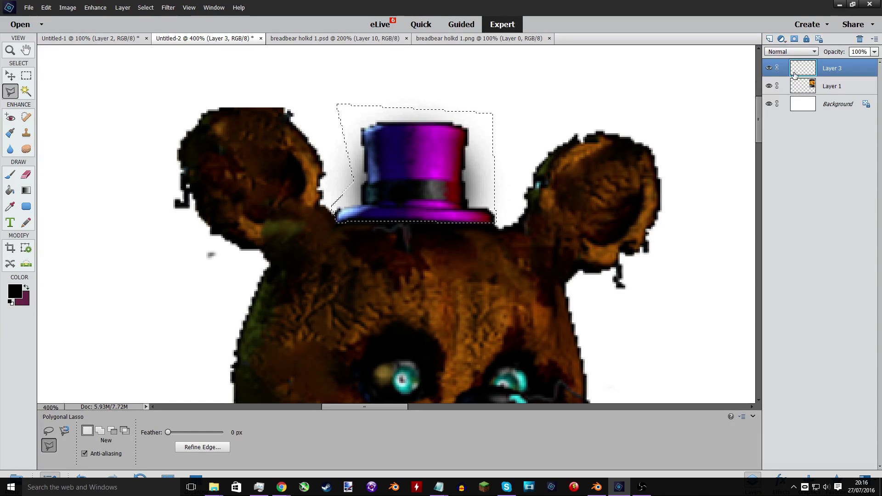
pyautogui.hotkey('ctrl', 'j')
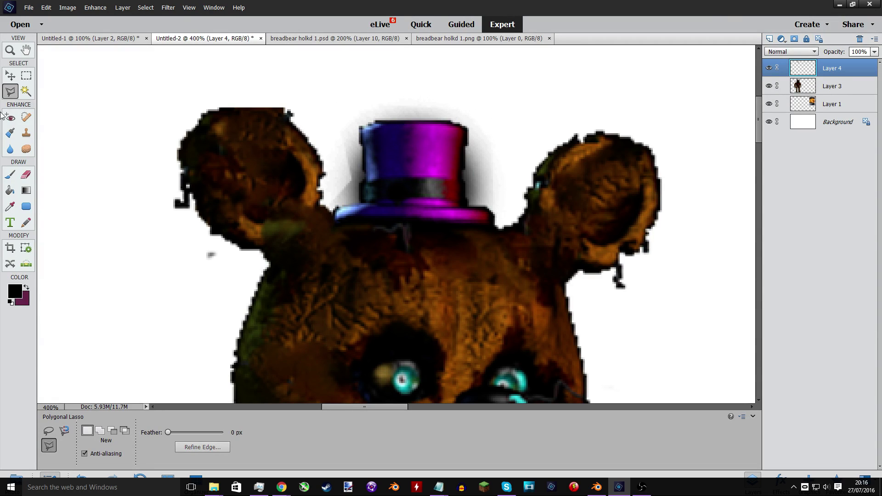
# Nudge the copied hat slightly down and to the right to line it up on the character's head, and deselect it.
pyautogui.click(10, 75)
pyautogui.press('Down')
pyautogui.press('Right')
pyautogui.press('Right')
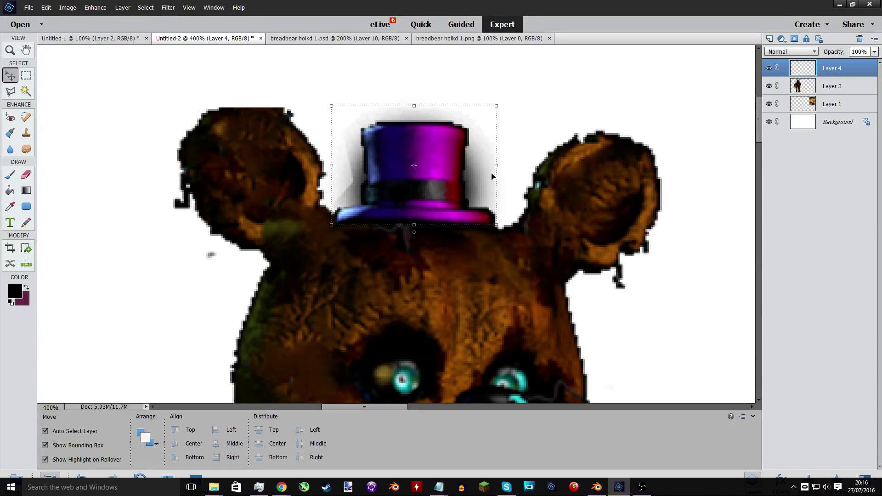
pyautogui.press('Left')
pyautogui.click(565, 136)
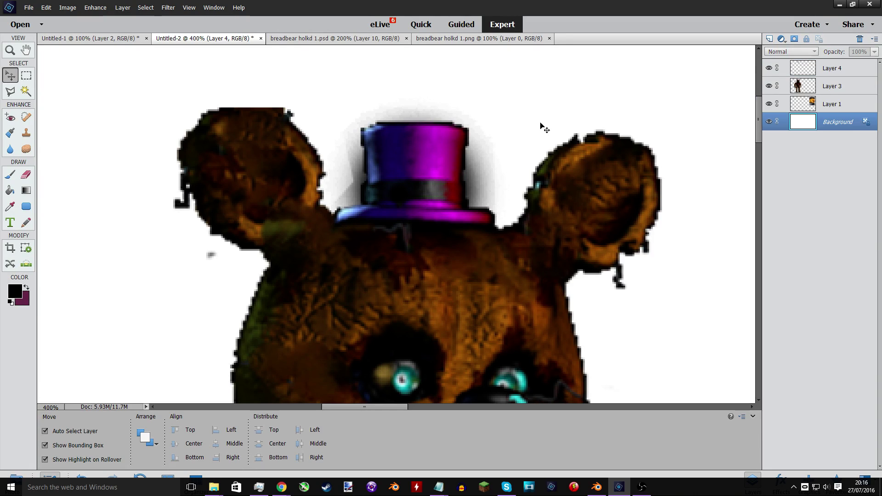
# Try to outline the purple bow tie with the Polygonal Lasso, and clear the selection.
pyautogui.hotkey('ctrl', '-')
pyautogui.hotkey('ctrl', '-')
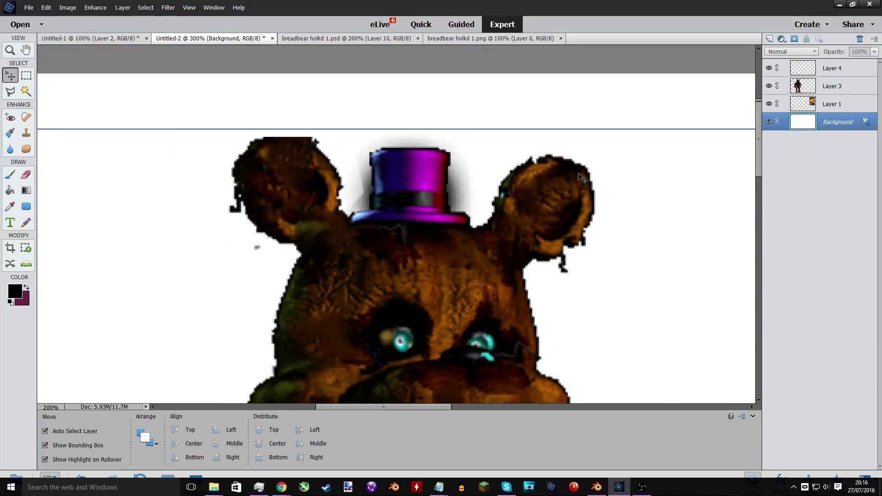
pyautogui.scroll(-2, 496, 208)
pyautogui.scroll(-2, 496, 208)
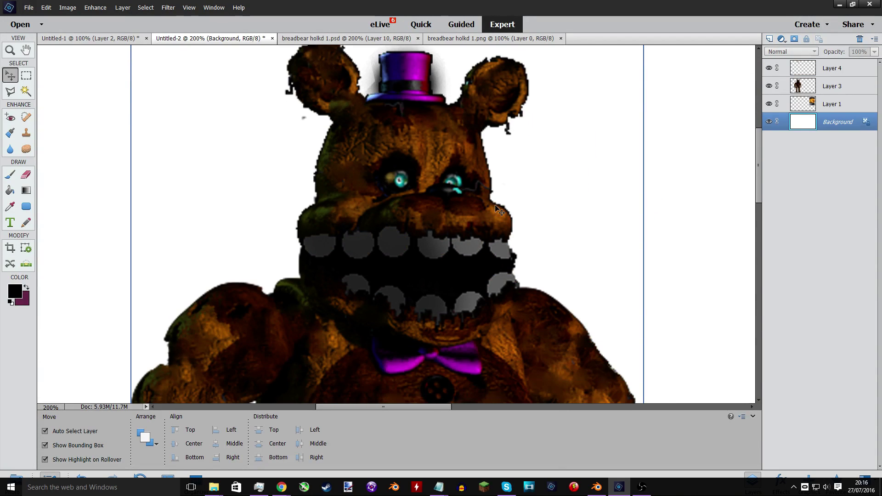
pyautogui.scroll(-5, 435, 162)
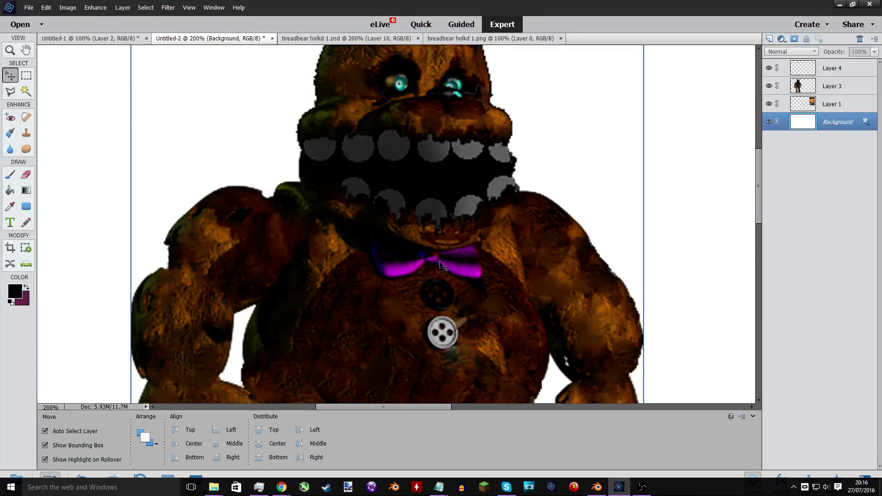
pyautogui.hotkey('ctrl', '+')
pyautogui.scroll(-3, 446, 269)
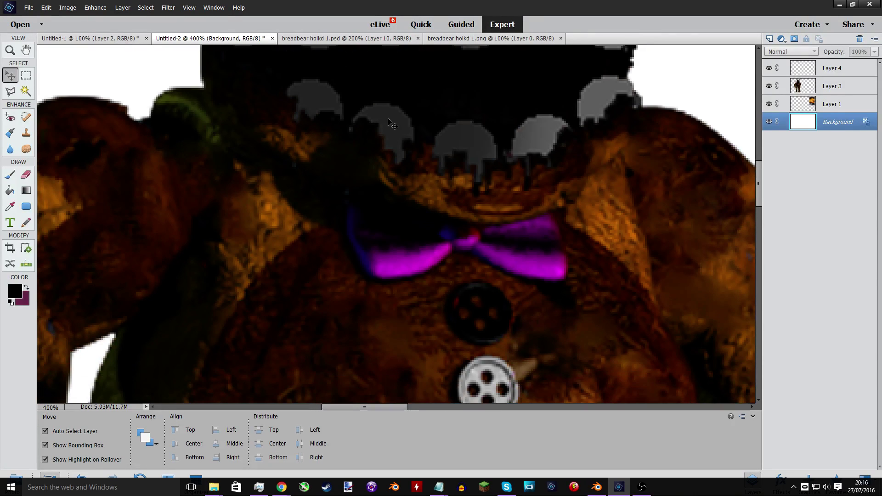
pyautogui.click(9, 95)
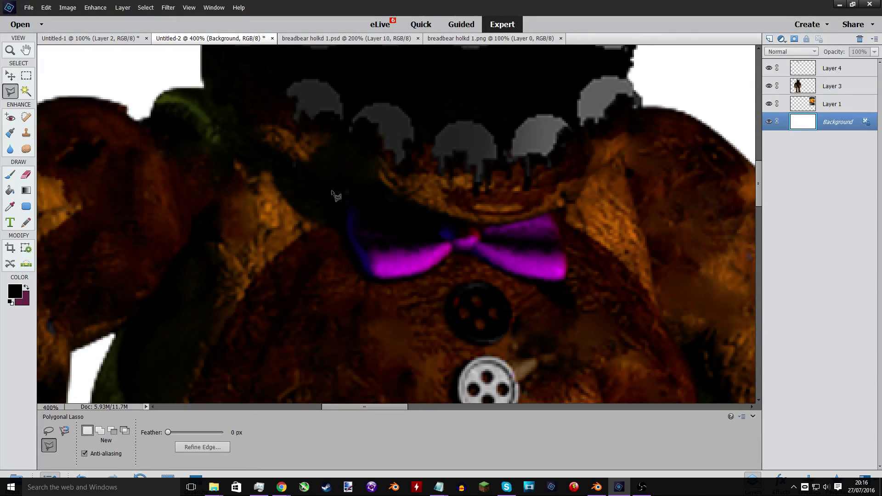
pyautogui.click(346, 192)
pyautogui.click(509, 223)
pyautogui.keyDown('ctrl'); pyautogui.click(576, 248); pyautogui.keyUp('ctrl')
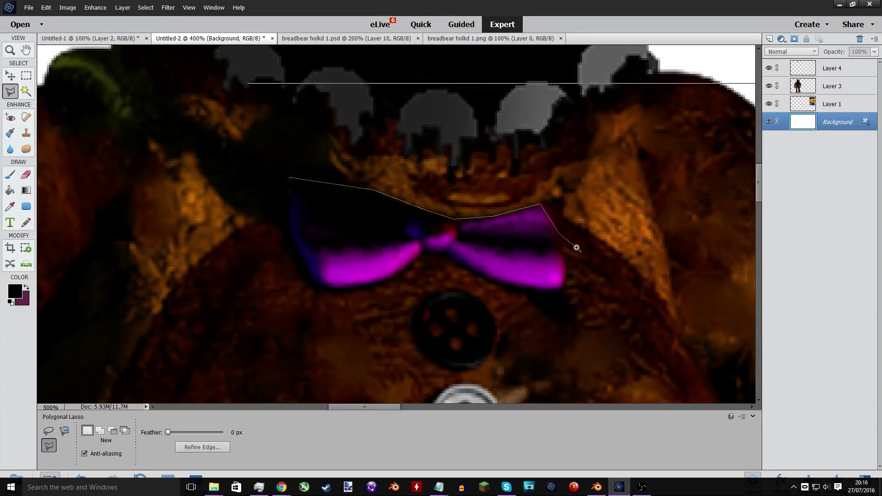
pyautogui.keyDown('ctrl'); pyautogui.click(576, 248); pyautogui.keyUp('ctrl')
pyautogui.keyDown('ctrl'); pyautogui.click(575, 247); pyautogui.keyUp('ctrl')
pyautogui.keyDown('ctrl'); pyautogui.click(576, 249); pyautogui.keyUp('ctrl')
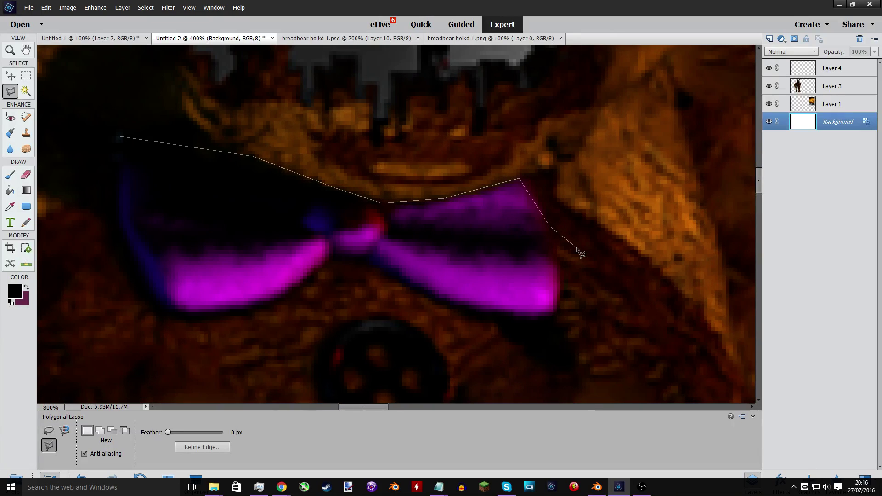
pyautogui.doubleClick(561, 245)
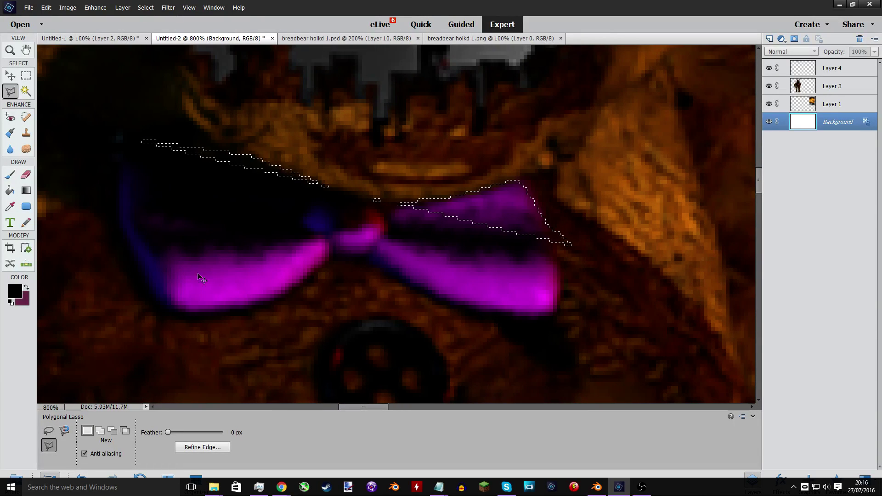
pyautogui.hotkey('ctrl', 'd')
pyautogui.click(64, 430)
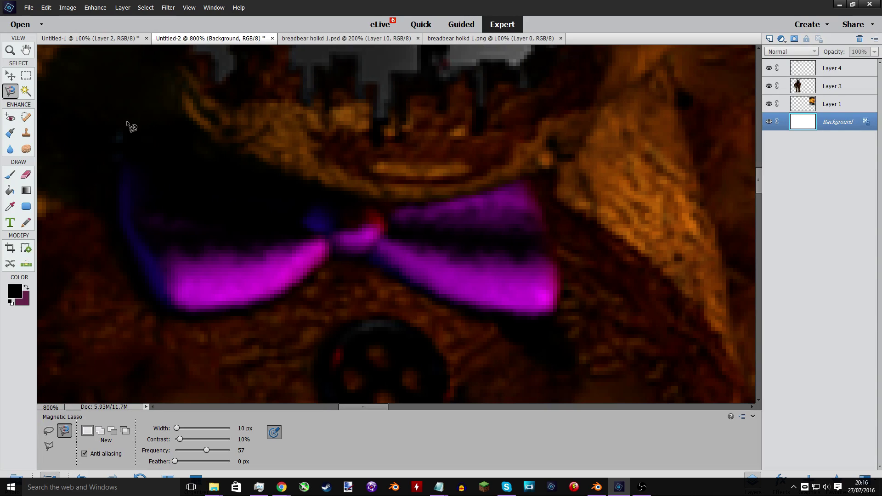
pyautogui.click(127, 121)
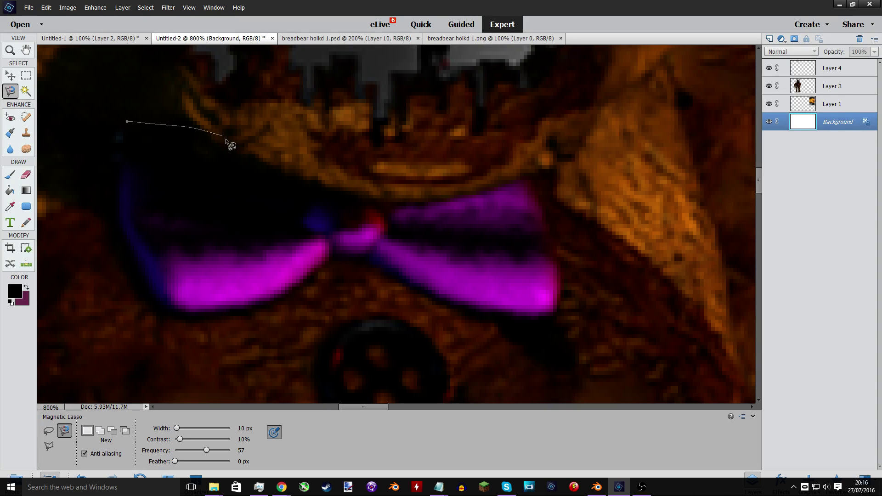
pyautogui.doubleClick(281, 176)
pyautogui.click(48, 445)
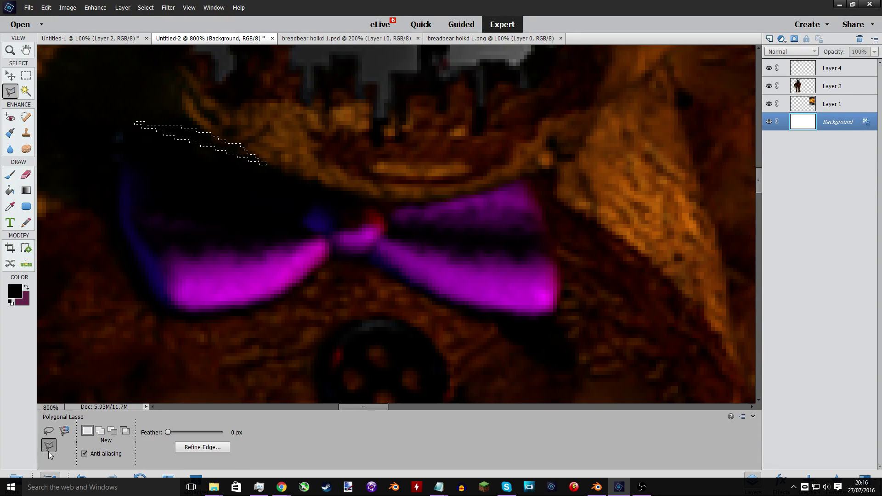
pyautogui.hotkey('ctrl', 'd')
# Select the whole purple bow tie by tracing a closed outline around its edges with the Polygonal Lasso.
pyautogui.click(136, 124)
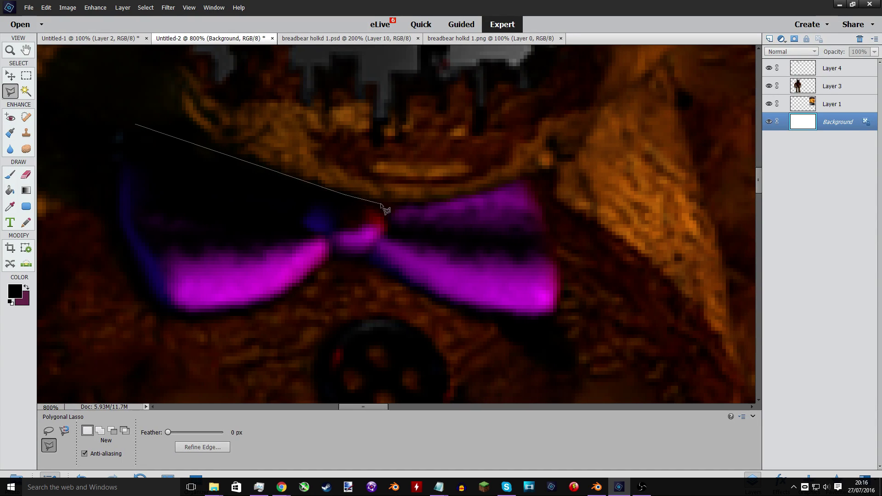
pyautogui.click(455, 197)
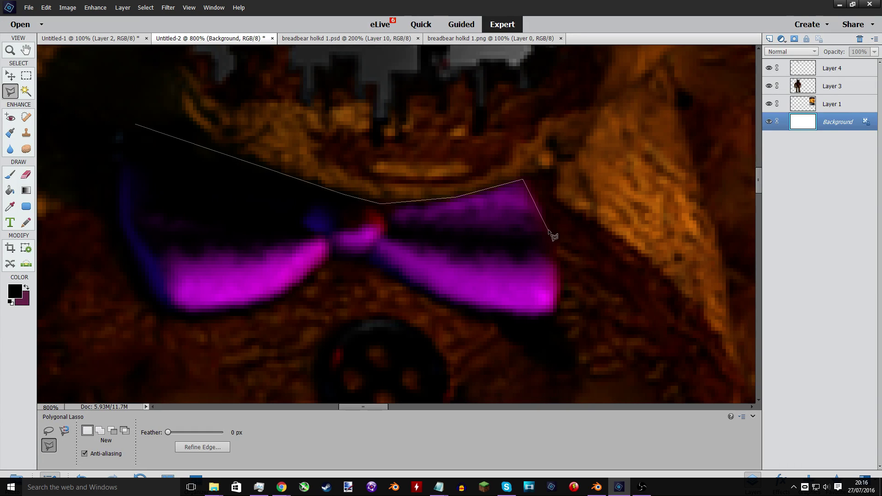
pyautogui.click(559, 315)
pyautogui.click(457, 306)
pyautogui.click(332, 263)
pyautogui.click(298, 285)
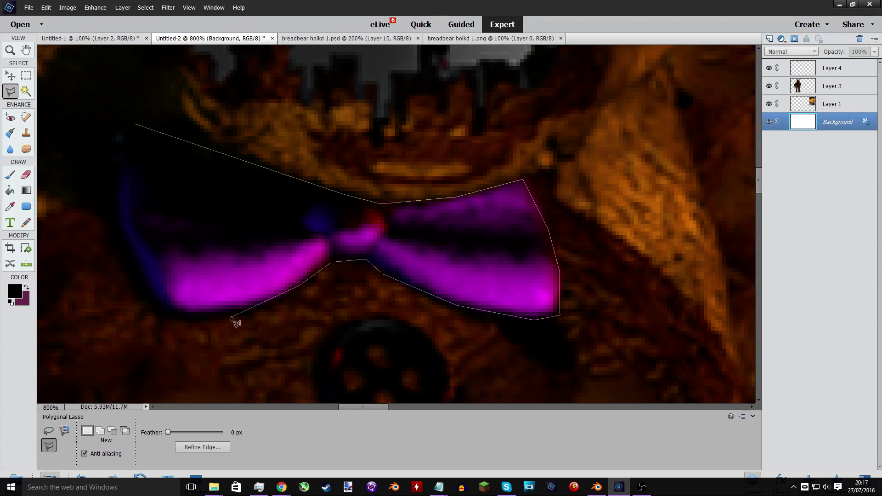
pyautogui.click(231, 316)
pyautogui.click(171, 317)
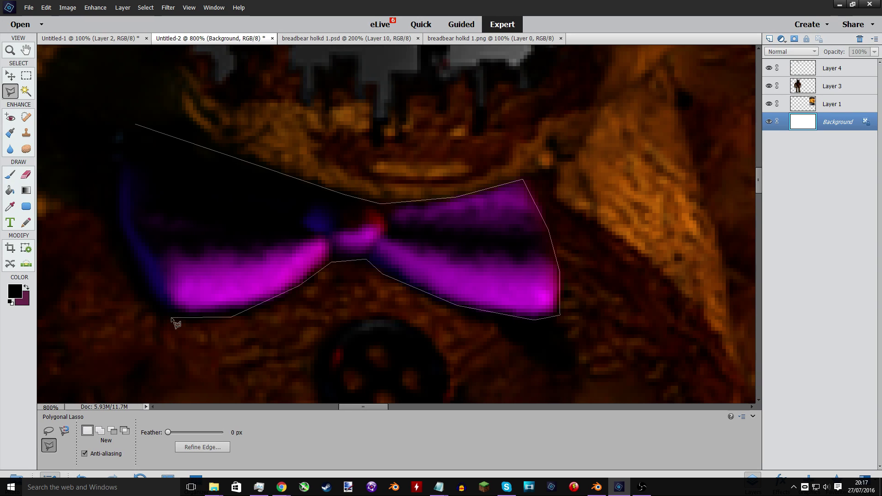
pyautogui.click(140, 276)
pyautogui.click(136, 125)
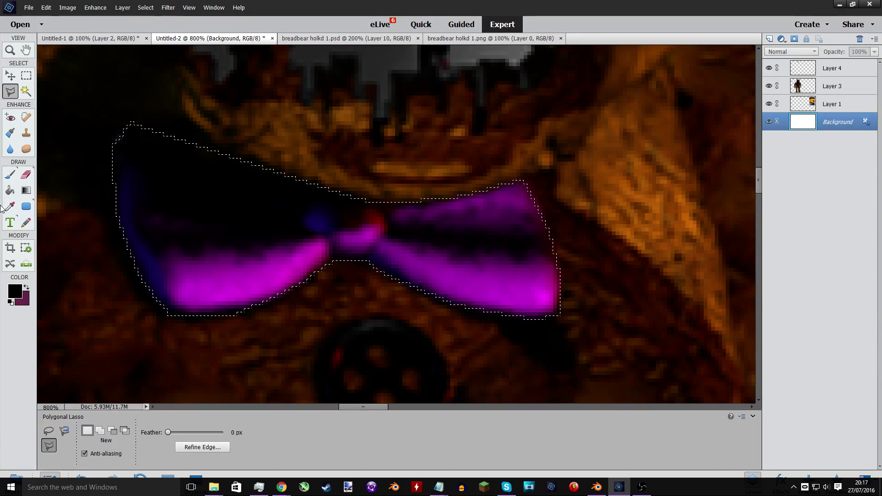
# Choose the Paint Bucket and add a new layer directly above the character's Layer 3, keeping the bow tie selection.
pyautogui.click(10, 190)
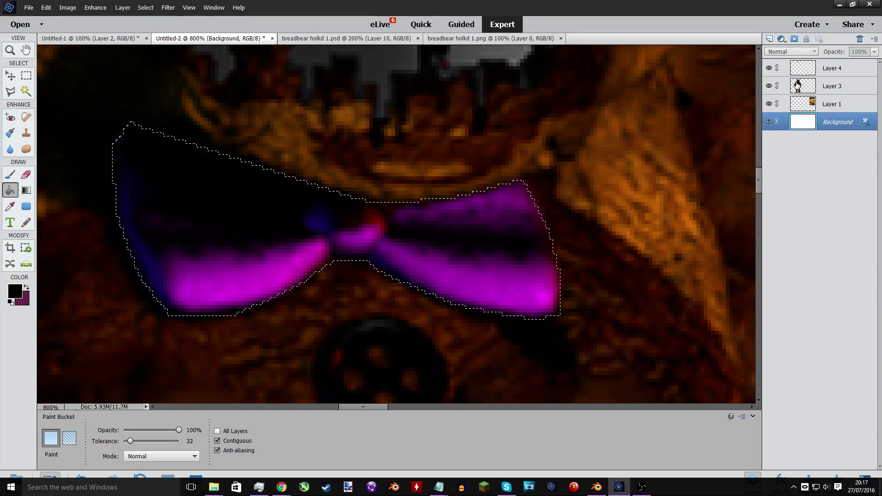
pyautogui.click(796, 85)
pyautogui.click(122, 7)
pyautogui.click(123, 8)
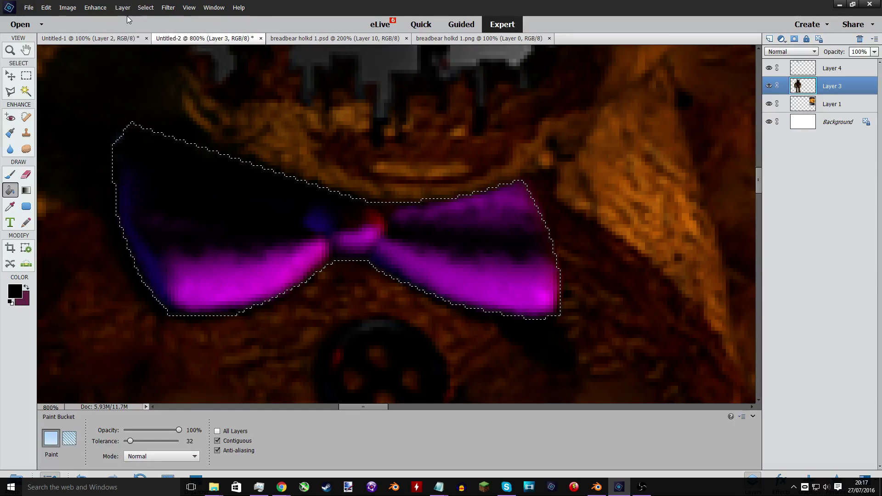
pyautogui.click(123, 7)
pyautogui.moveTo(128, 18)
pyautogui.click(51, 18)
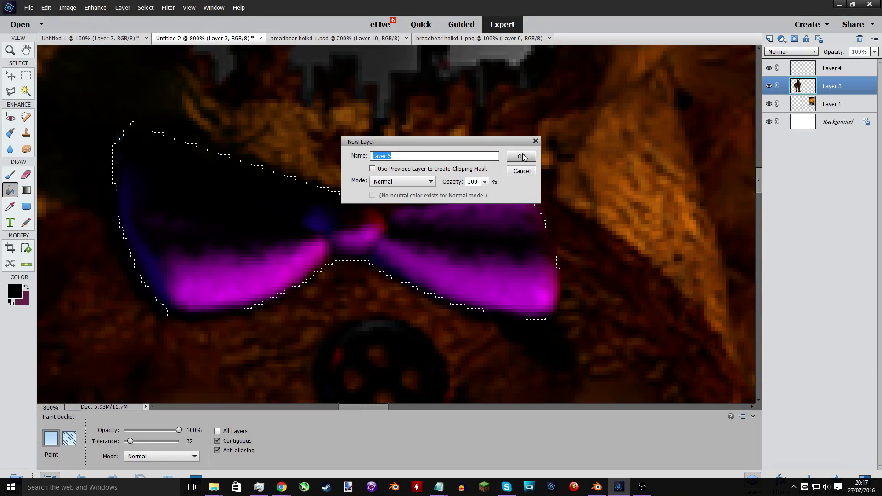
pyautogui.press('Return')
# Set the foreground colour to bright red, fill the bow tie selection on the new layer with it, and deselect.
pyautogui.click(26, 288)
pyautogui.click(15, 291)
pyautogui.write('ff008c')
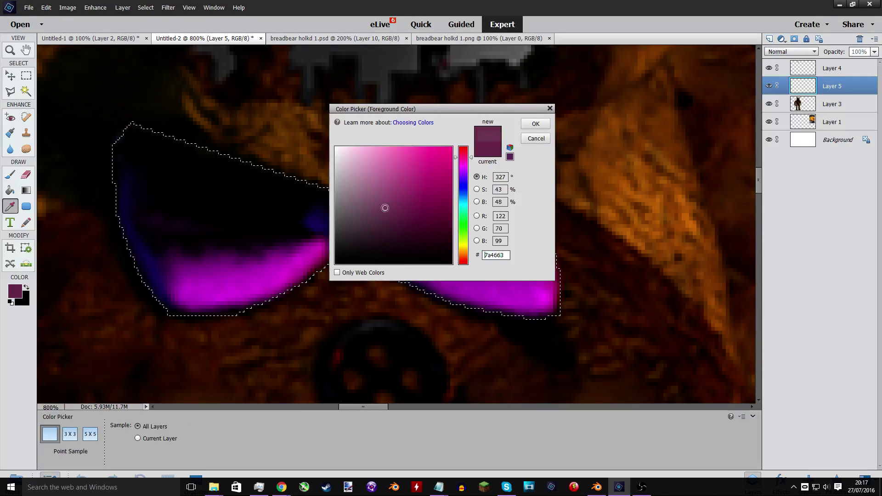
pyautogui.click(468, 145)
pyautogui.click(536, 124)
pyautogui.press('k')
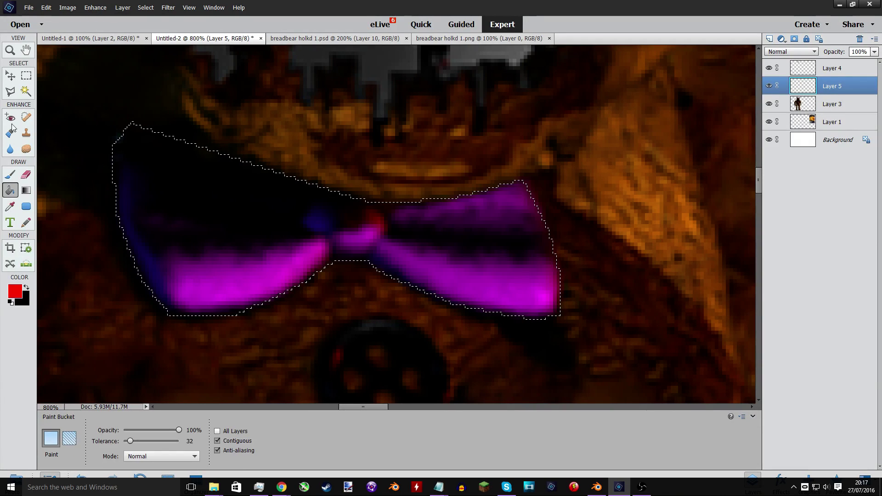
pyautogui.click(180, 225)
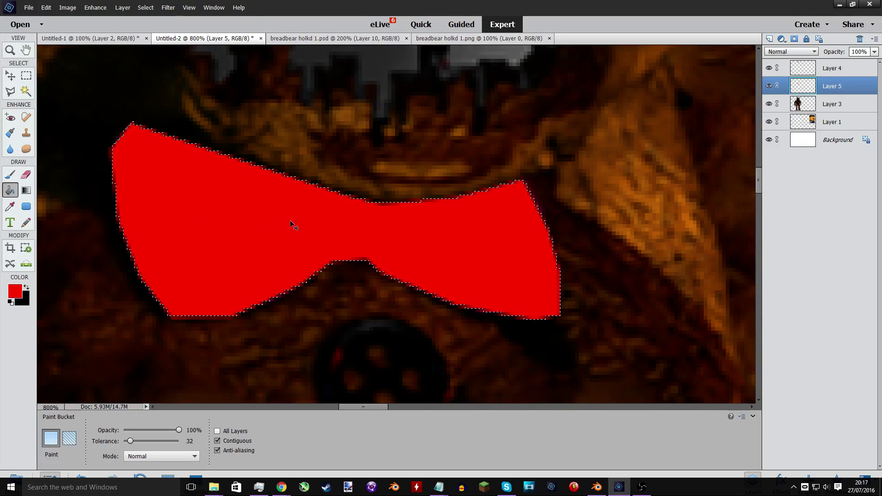
pyautogui.hotkey('ctrl', 'd')
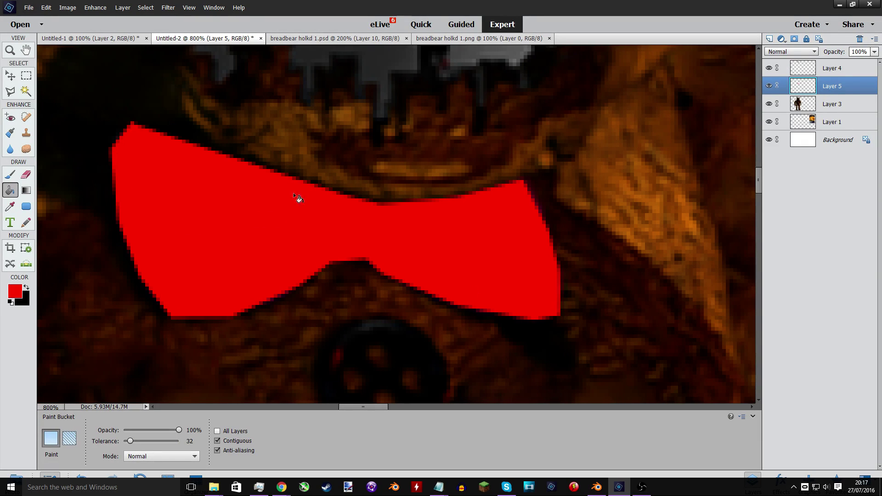
# Extend the upper right edge of the red bow tie with a 1 px Pencil, filling the stray gaps left along it.
pyautogui.click(26, 223)
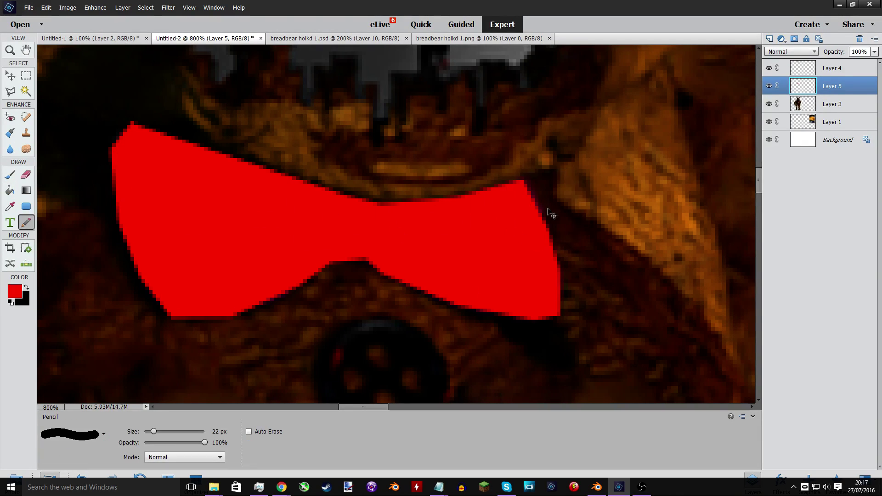
pyautogui.scroll(2, 548, 209)
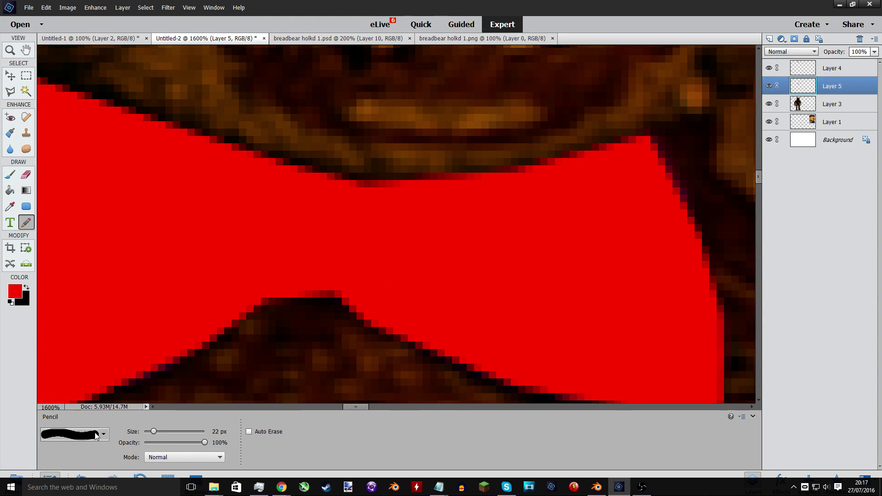
pyautogui.moveTo(147, 430); pyautogui.dragTo(143, 432)
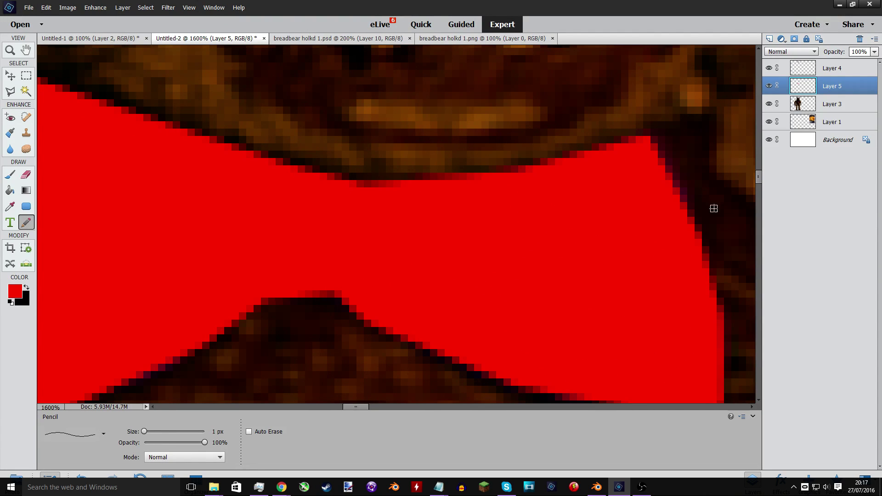
pyautogui.moveTo(695, 219)
pyautogui.mouseDown()
pyautogui.moveTo(688, 189)
pyautogui.moveTo(652, 136)
pyautogui.mouseUp()
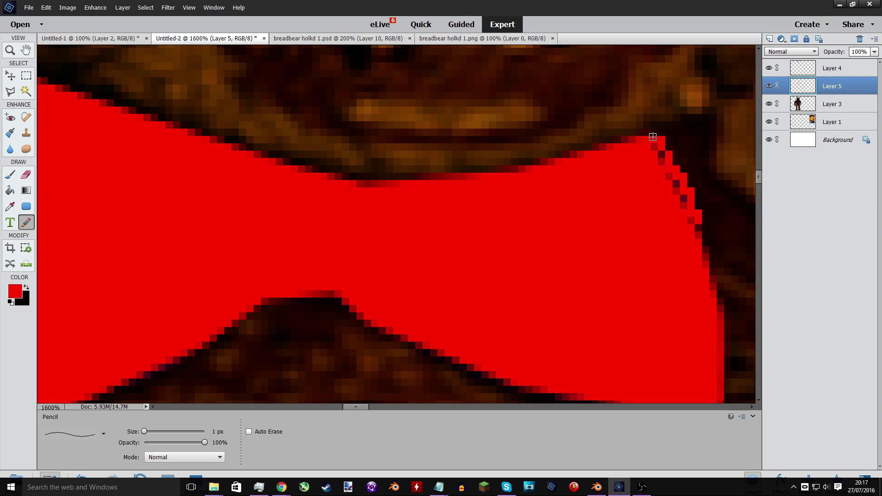
pyautogui.click(663, 157)
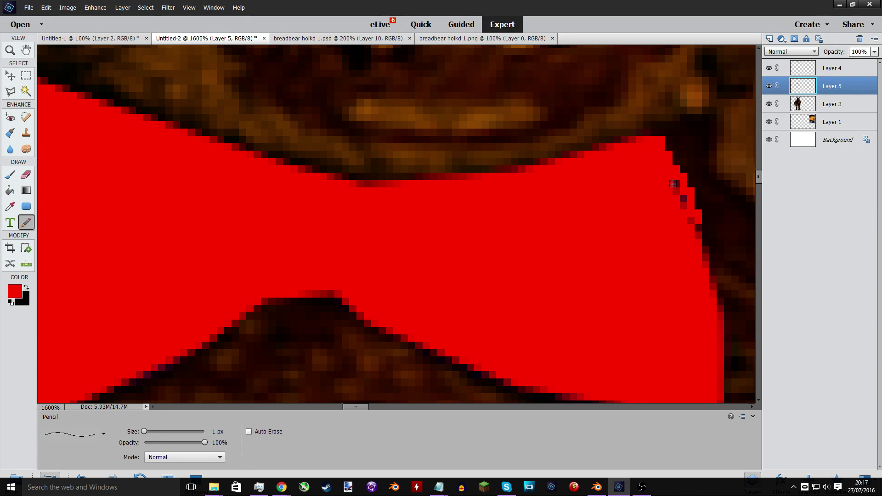
pyautogui.moveTo(682, 201); pyautogui.dragTo(692, 225)
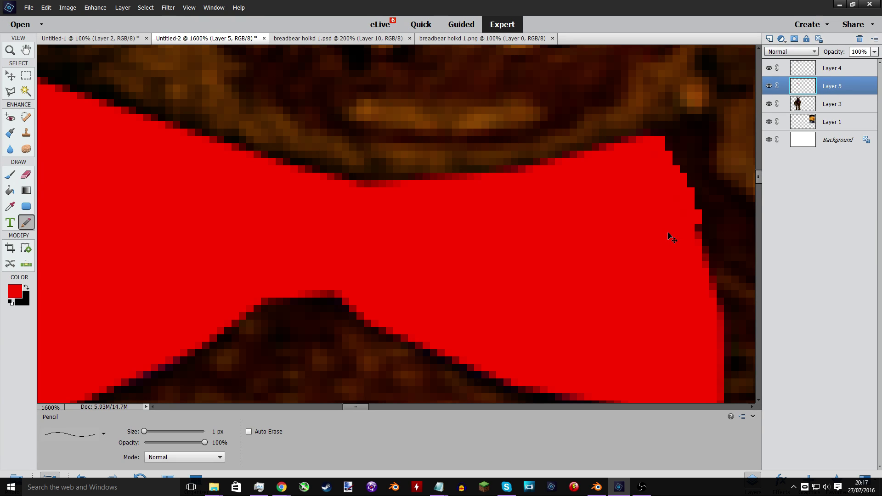
pyautogui.hotkey('ctrl', '-')
pyautogui.hotkey('ctrl', '-')
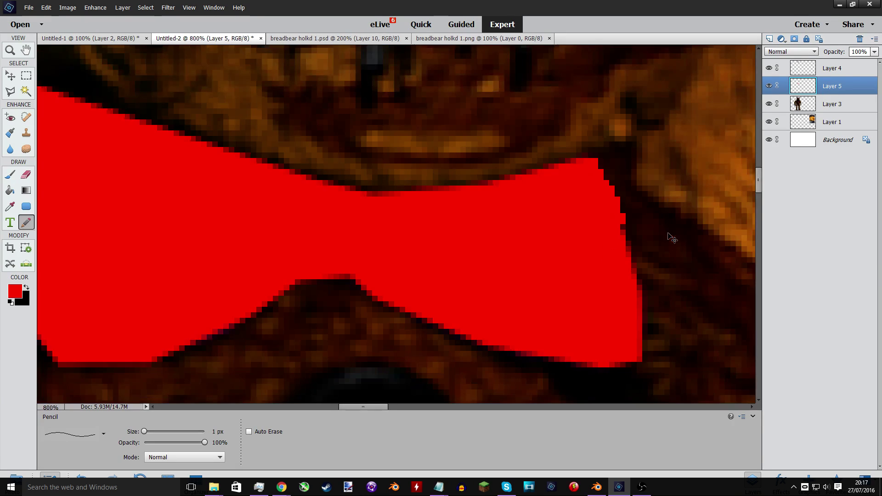
pyautogui.scroll(-2, 275, 297)
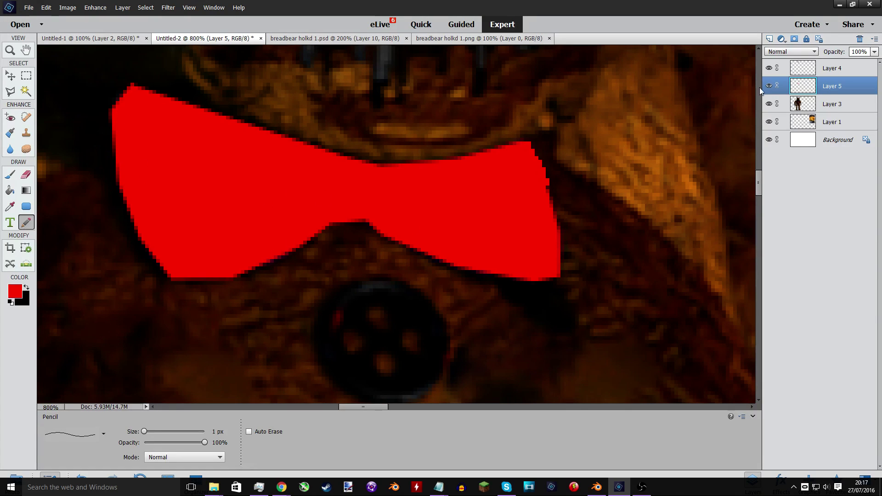
# Select the red bow tie shape with the Magic Wand, copy that area of Layer 3 to its own layer, and hide Layer 5.
pyautogui.click(26, 91)
pyautogui.click(209, 111)
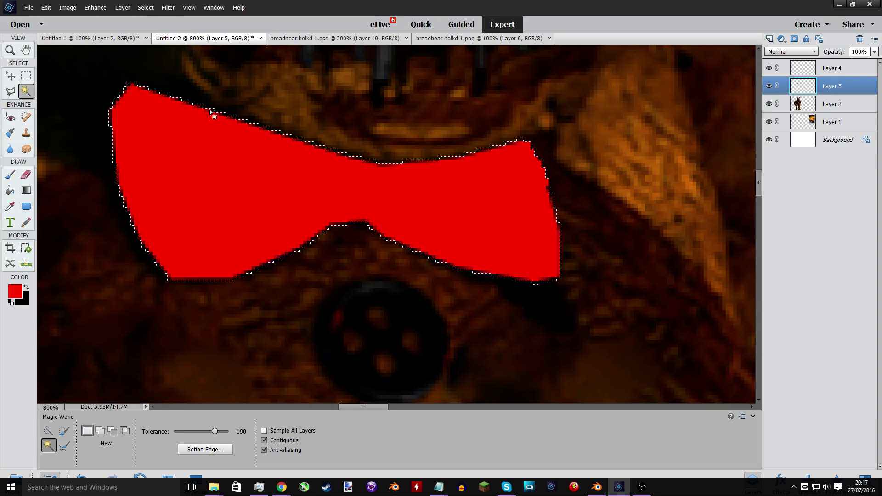
pyautogui.click(820, 106)
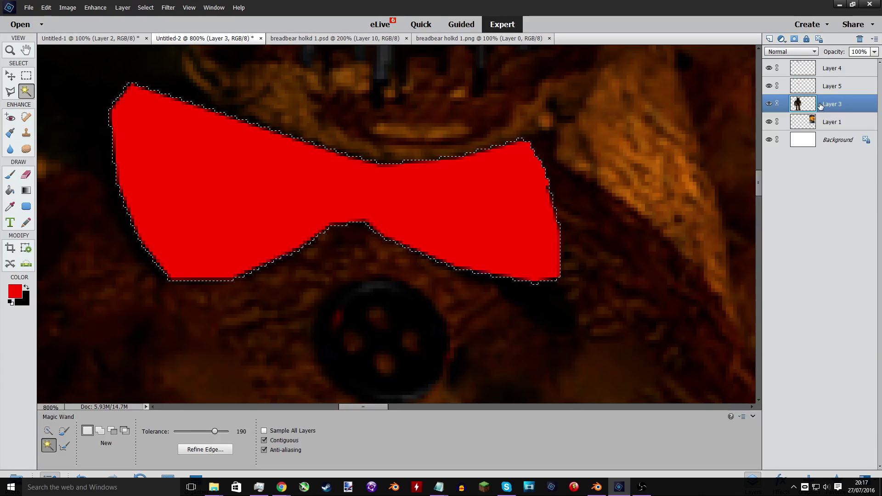
pyautogui.hotkey('ctrl', 'j')
pyautogui.click(768, 85)
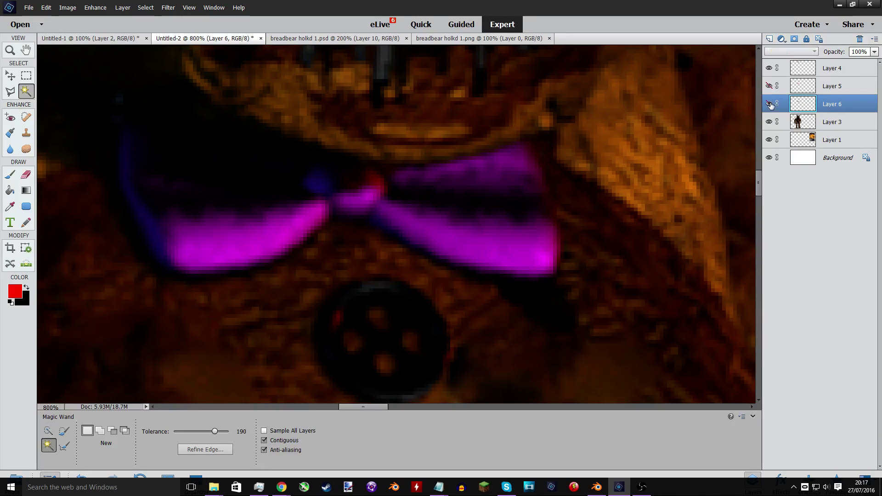
# Make the character's Layer 3 active and sample an orange from the bread photo as the foreground colour.
pyautogui.click(796, 121)
pyautogui.hotkey('ctrl', '-')
pyautogui.hotkey('ctrl', '-')
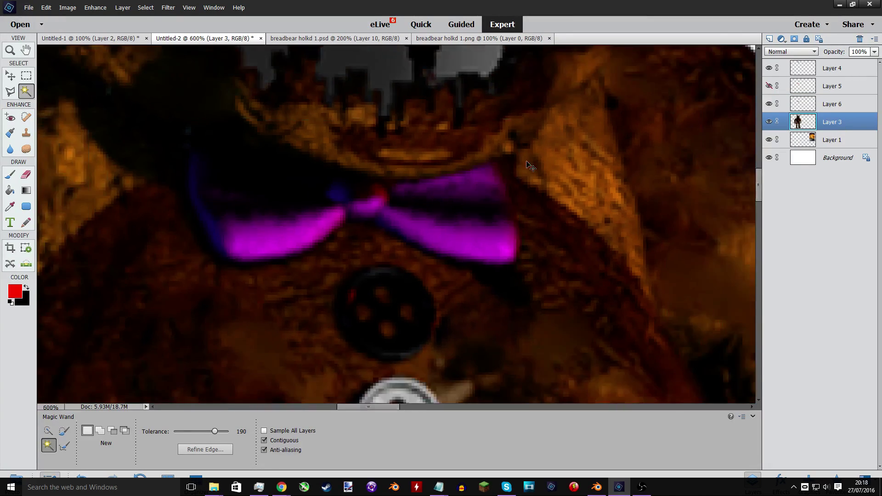
pyautogui.hotkey('ctrl', '-')
pyautogui.hotkey('ctrl', '-')
pyautogui.hotkey('ctrl', '-')
pyautogui.hotkey('ctrl', '-')
pyautogui.hotkey('ctrl', '-')
pyautogui.hotkey('ctrl', '-')
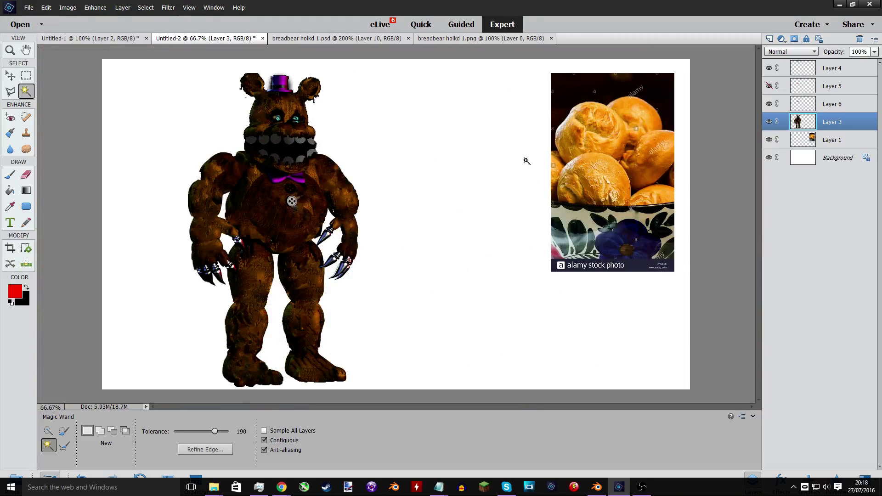
pyautogui.click(10, 206)
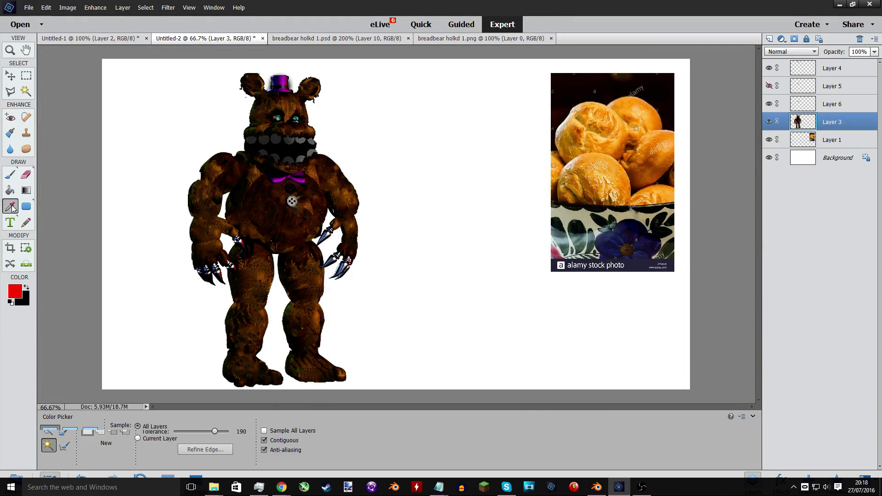
pyautogui.click(625, 137)
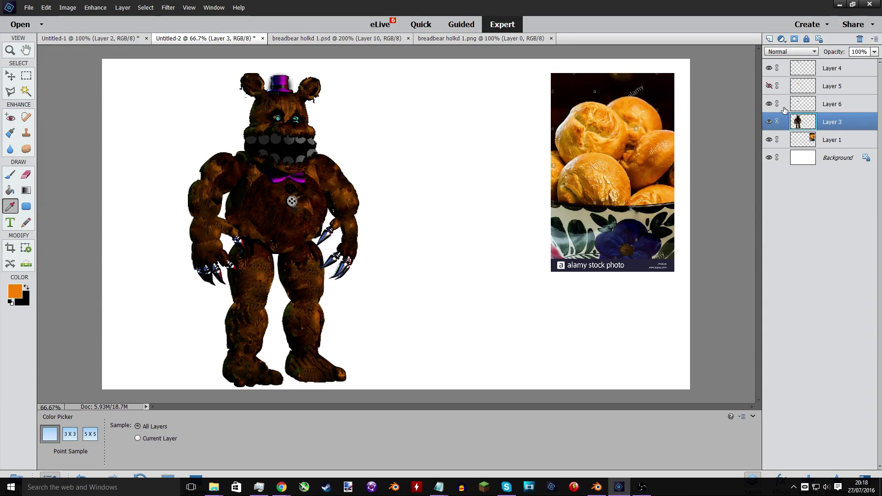
# Add a new layer directly above Layer 3 and fill it entirely with the sampled orange using the Paint Bucket.
pyautogui.click(11, 75)
pyautogui.click(123, 7)
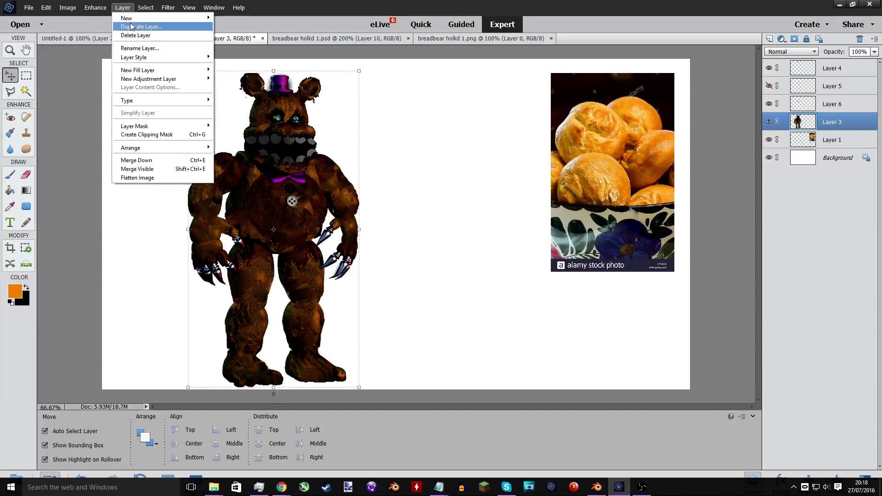
pyautogui.moveTo(138, 17)
pyautogui.click(41, 16)
pyautogui.click(522, 156)
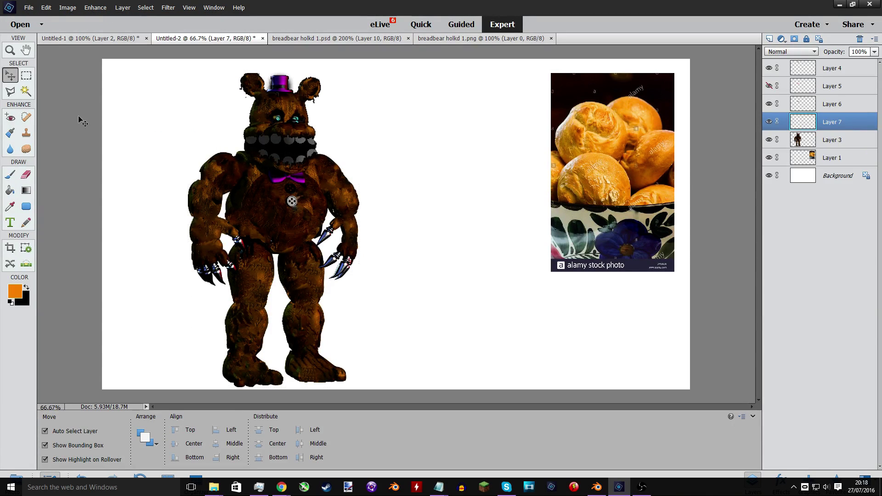
pyautogui.click(11, 190)
pyautogui.click(420, 188)
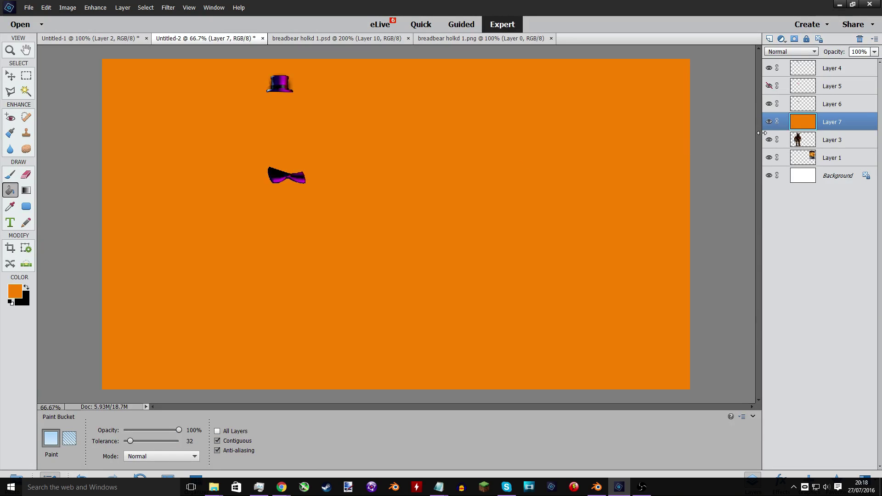
# Select the empty area around the character on Layer 3 and delete it from the orange layer, leaving only the silhouette.
pyautogui.click(26, 91)
pyautogui.click(785, 145)
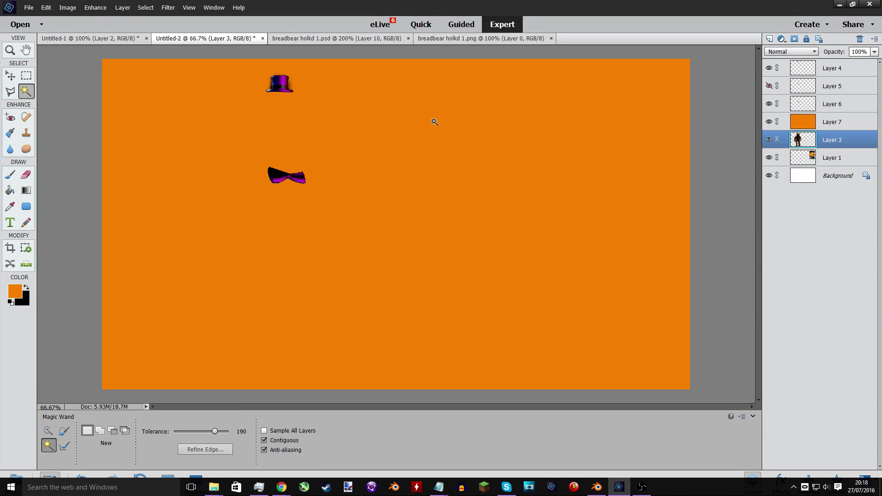
pyautogui.click(434, 122)
pyautogui.click(799, 123)
pyautogui.press('Delete')
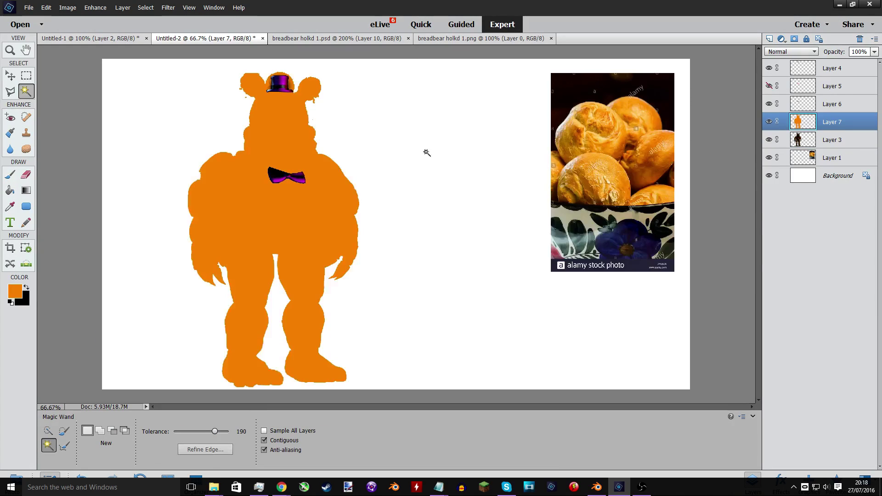
# Set the orange silhouette layer's blending mode to Color and check the tinted character up close.
pyautogui.click(790, 52)
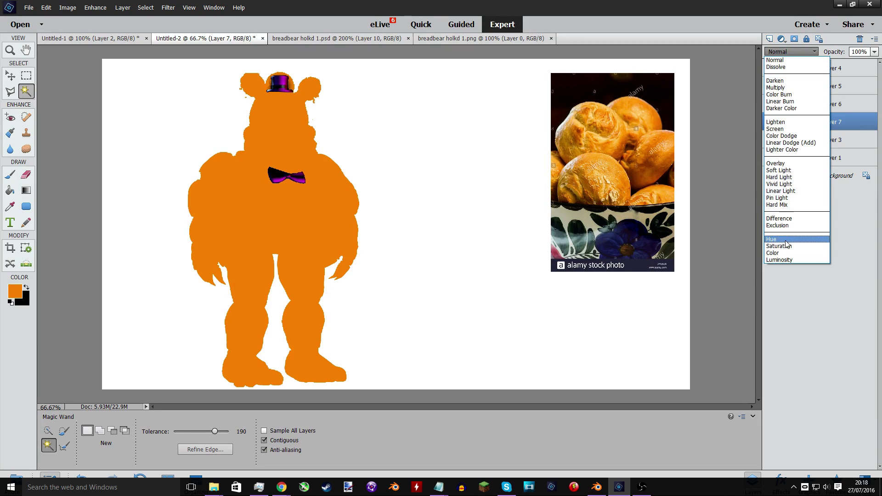
pyautogui.click(785, 253)
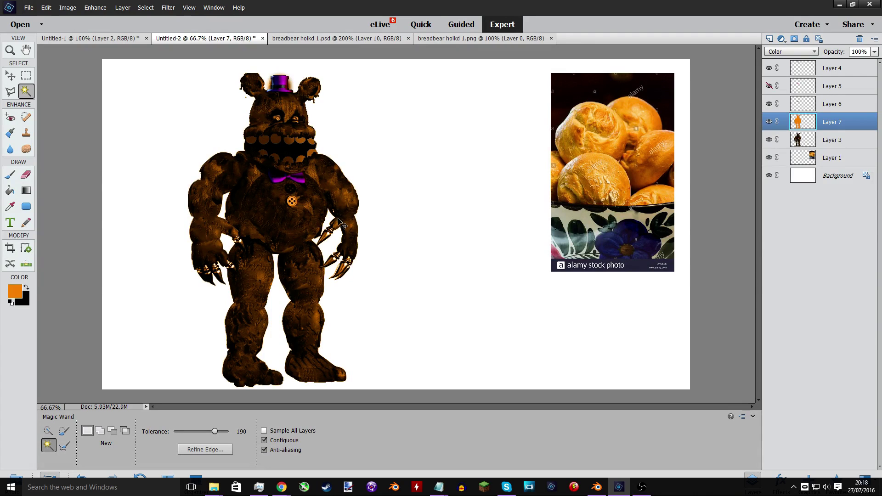
pyautogui.hotkey('ctrl', '+')
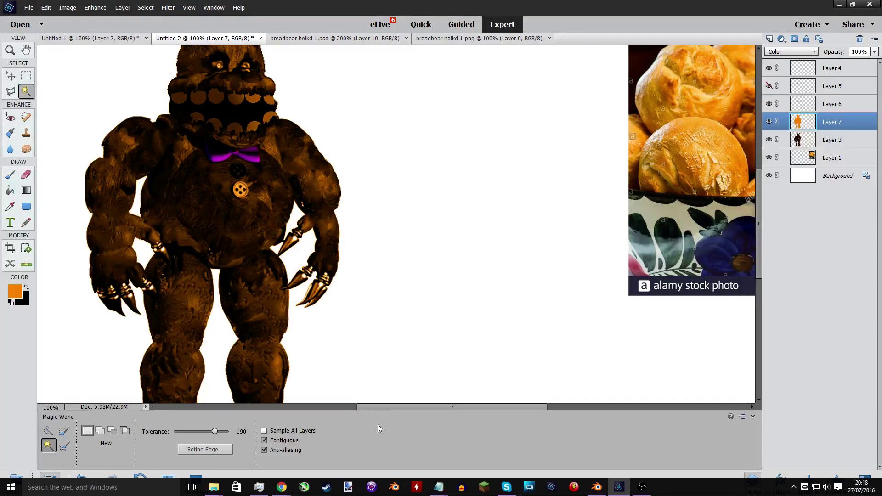
pyautogui.moveTo(380, 406); pyautogui.dragTo(307, 406)
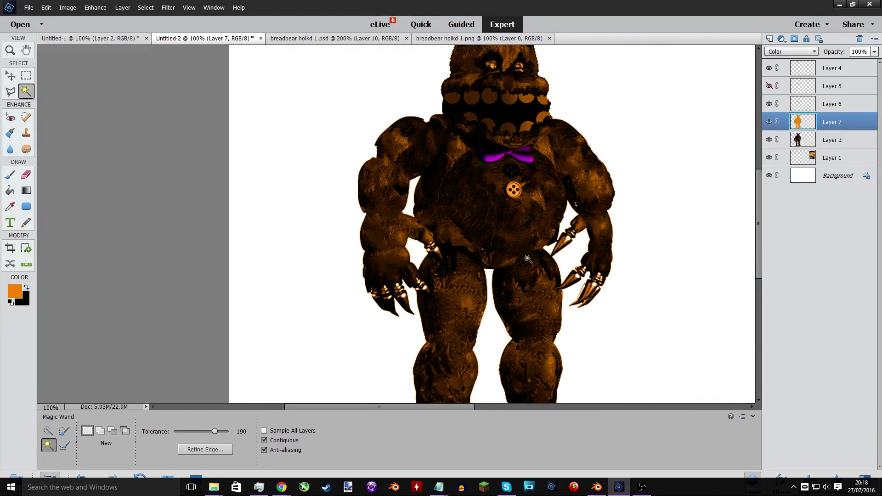
pyautogui.moveTo(757, 211); pyautogui.dragTo(757, 186)
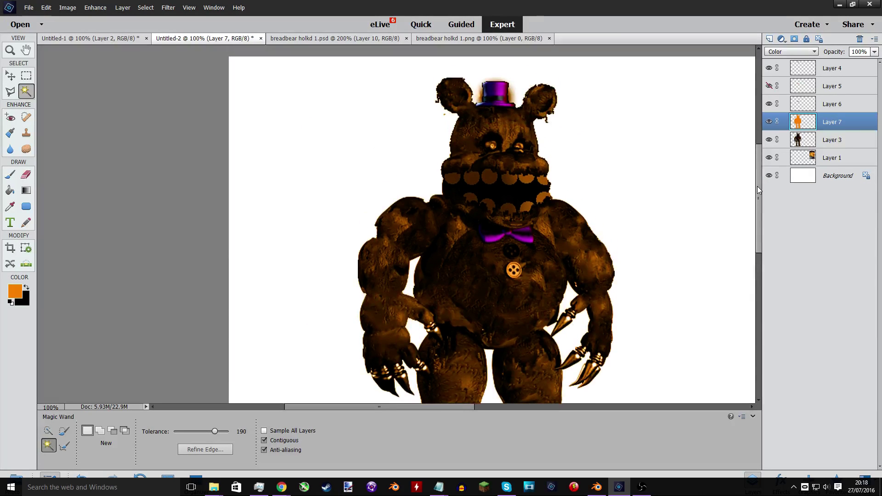
# Duplicate the orange silhouette layer, keeping its default name.
pyautogui.rightClick(802, 122)
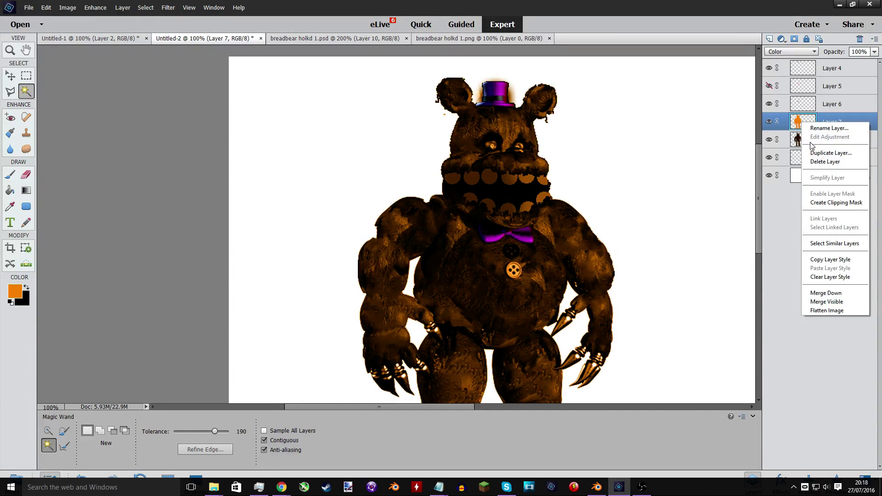
pyautogui.click(831, 153)
pyautogui.click(523, 150)
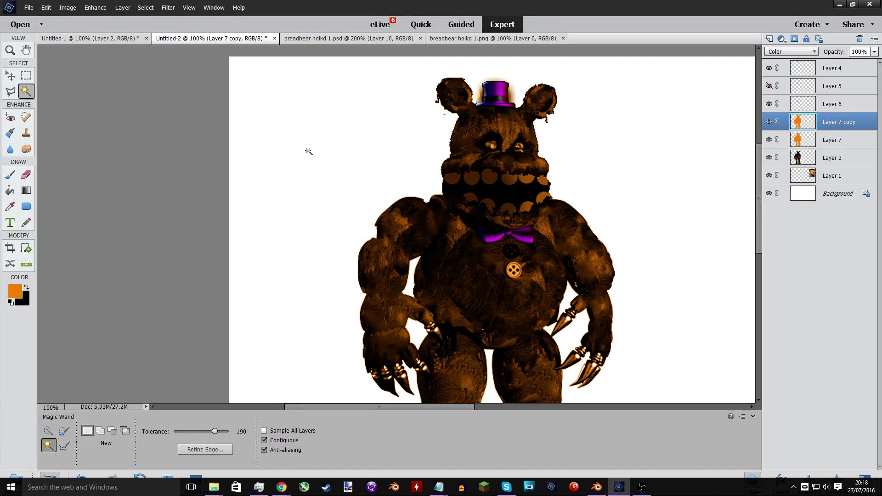
# Set the foreground colour to white (ffffff) and fill the duplicated silhouette with it using the Paint Bucket.
pyautogui.click(14, 290)
pyautogui.click(266, 83)
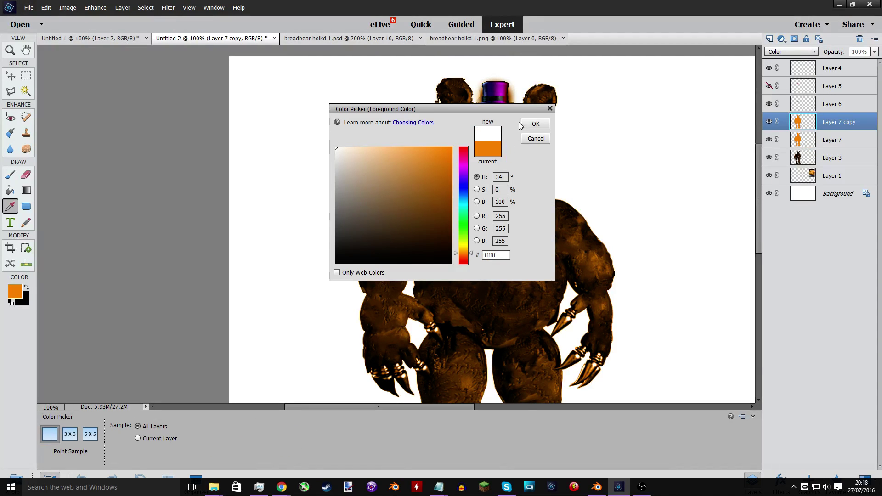
pyautogui.click(534, 124)
pyautogui.press('a')
pyautogui.click(13, 190)
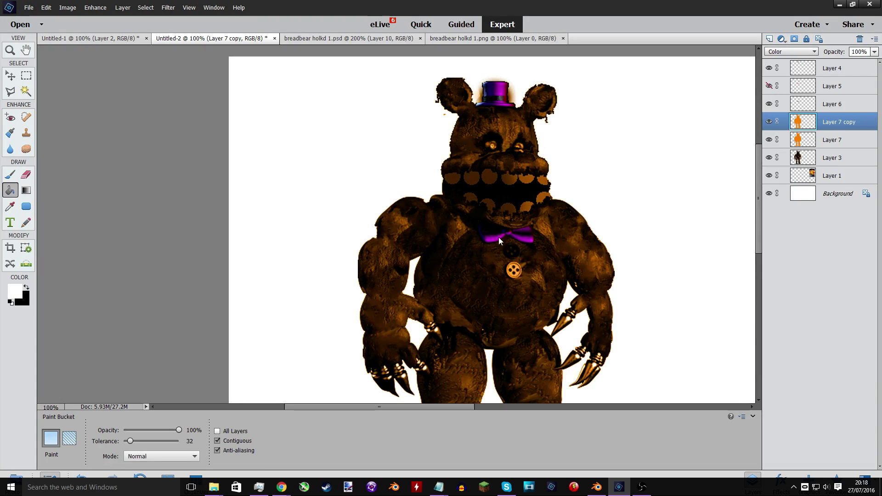
# Set the white silhouette copy's blending mode to Soft Light after trying Multiply, and check the whole figure beside the bread photo.
pyautogui.click(791, 52)
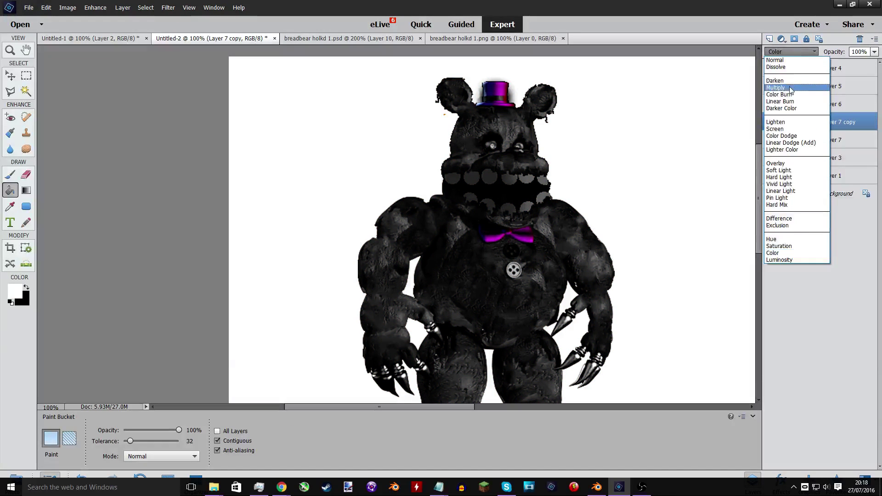
pyautogui.click(789, 88)
pyautogui.click(790, 51)
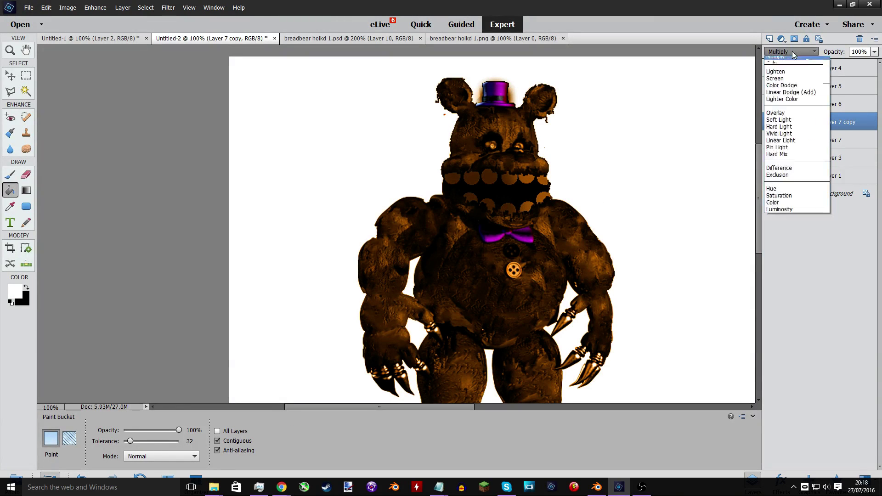
pyautogui.click(785, 171)
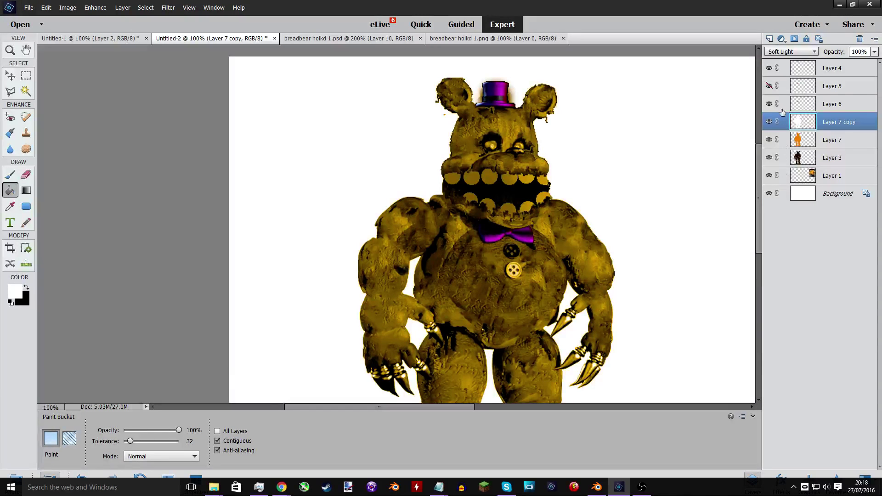
pyautogui.hotkey('ctrl', '-')
pyautogui.hotkey('ctrl', '-')
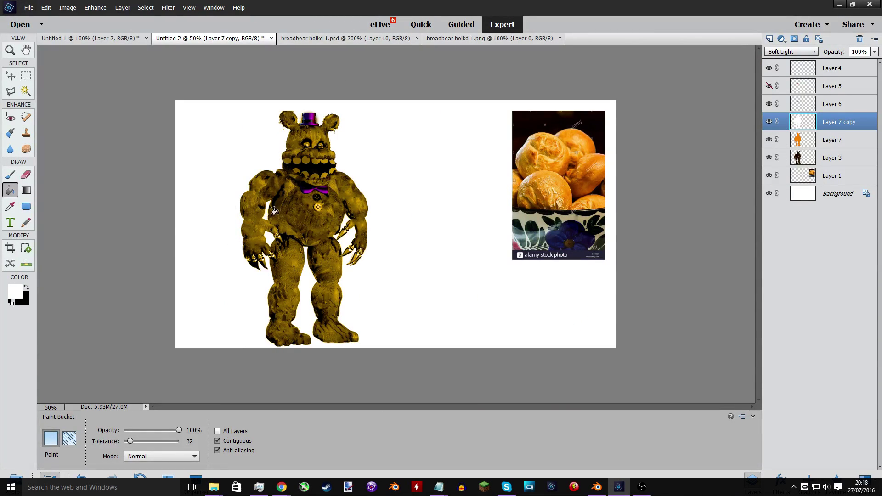
# Lower the opacity of the Soft Light silhouette layer, Layer 7 copy, to 67%.
pyautogui.click(810, 140)
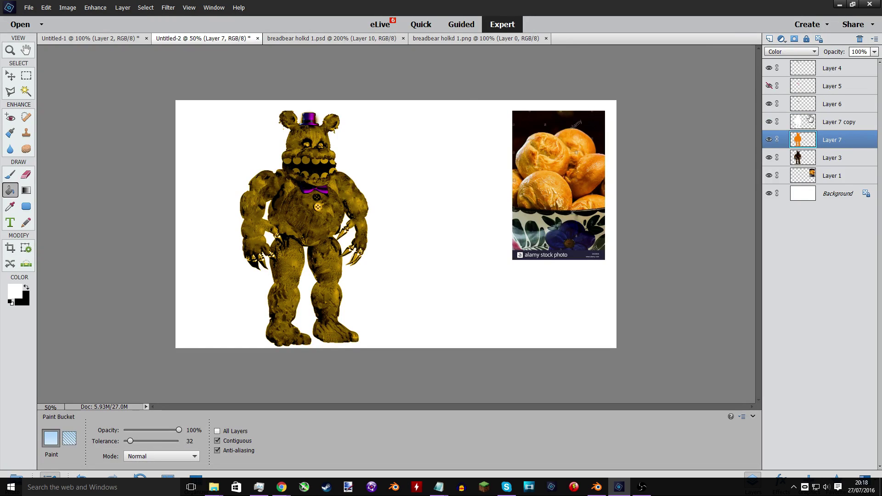
pyautogui.click(839, 122)
pyautogui.click(874, 52)
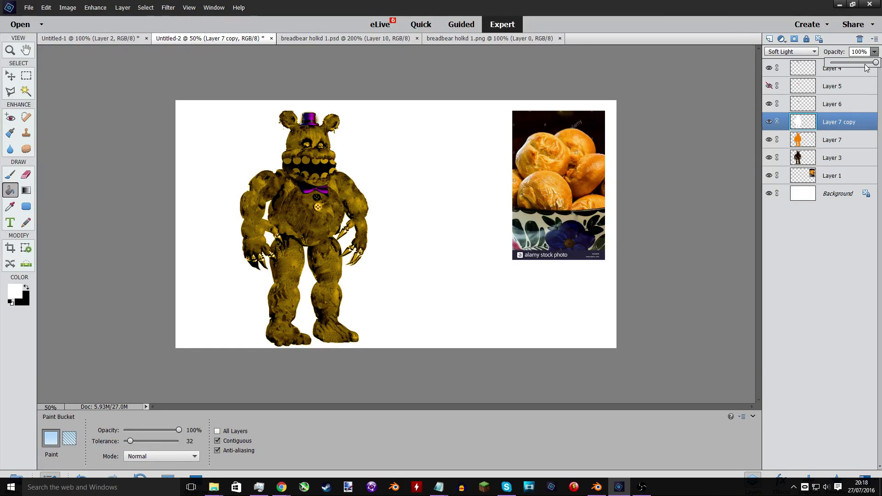
pyautogui.moveTo(875, 62); pyautogui.dragTo(866, 64)
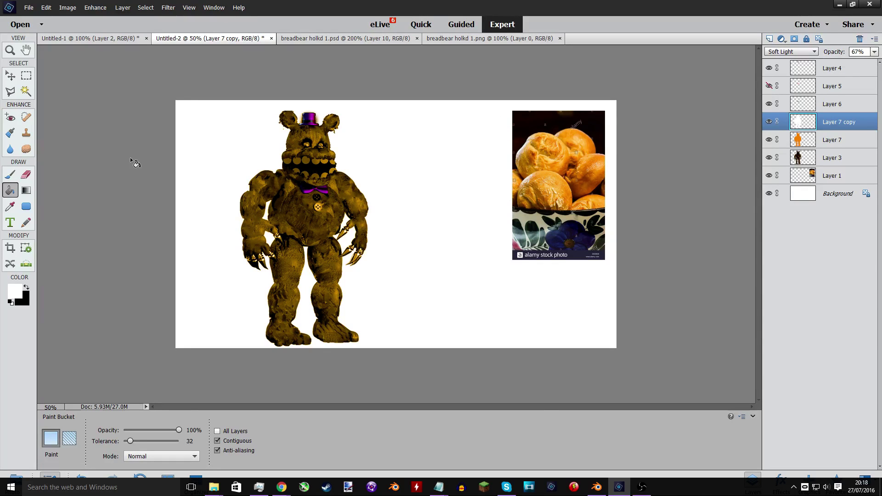
# Examine the recoloured head, eyes and teeth up close.
pyautogui.hotkey('ctrl', '1')
pyautogui.moveTo(516, 407); pyautogui.dragTo(461, 405)
pyautogui.scroll(3, 457, 281)
pyautogui.scroll(2, 473, 274)
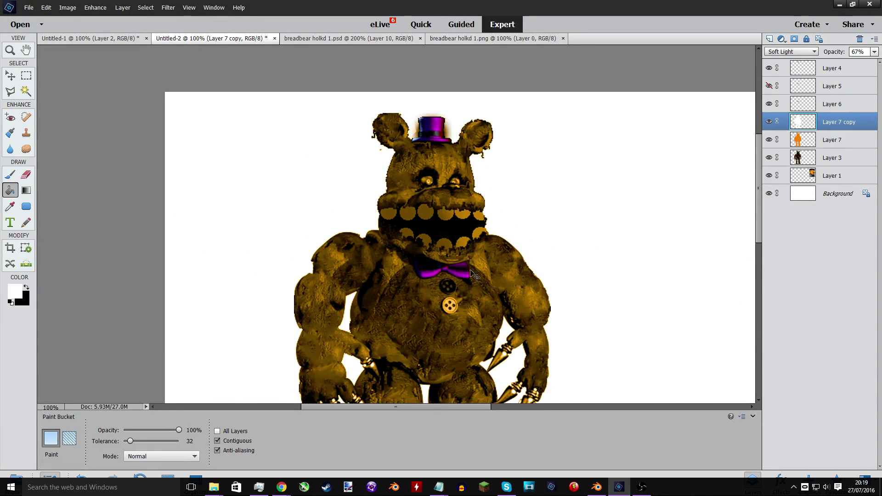
pyautogui.hotkey('ctrl', '+')
pyautogui.hotkey('ctrl', '+')
pyautogui.scroll(1, 487, 281)
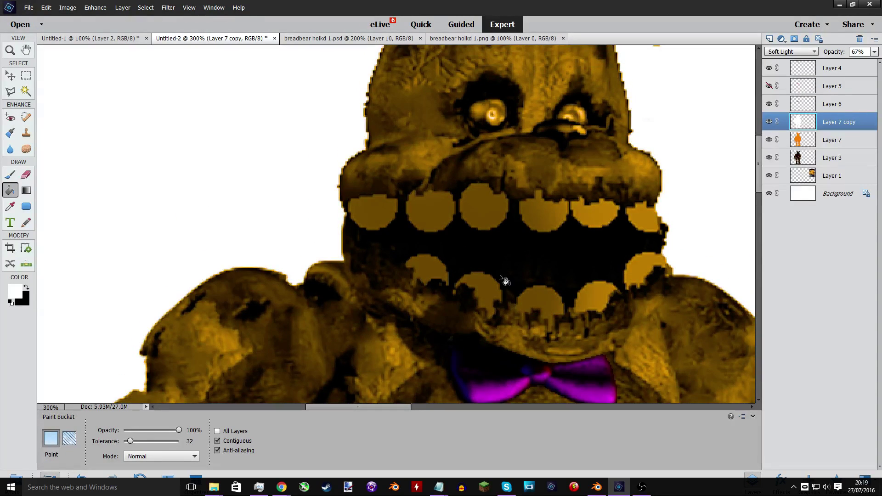
pyautogui.scroll(1, 503, 289)
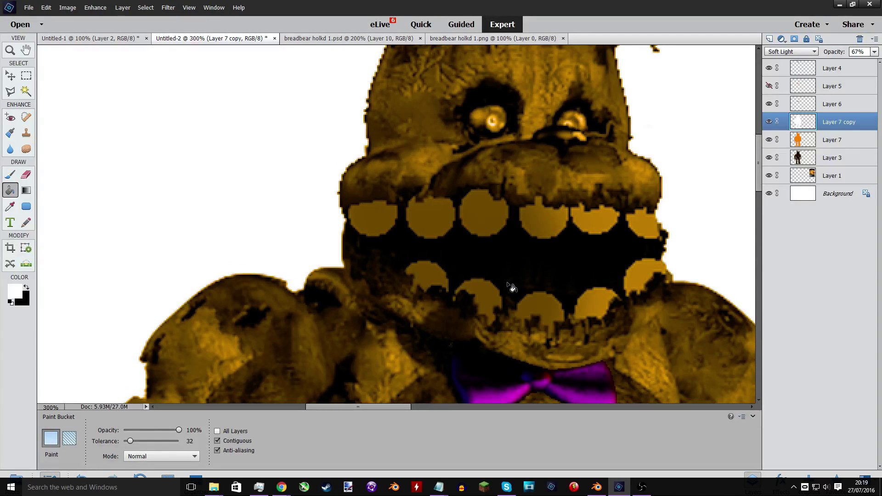
pyautogui.scroll(1, 536, 287)
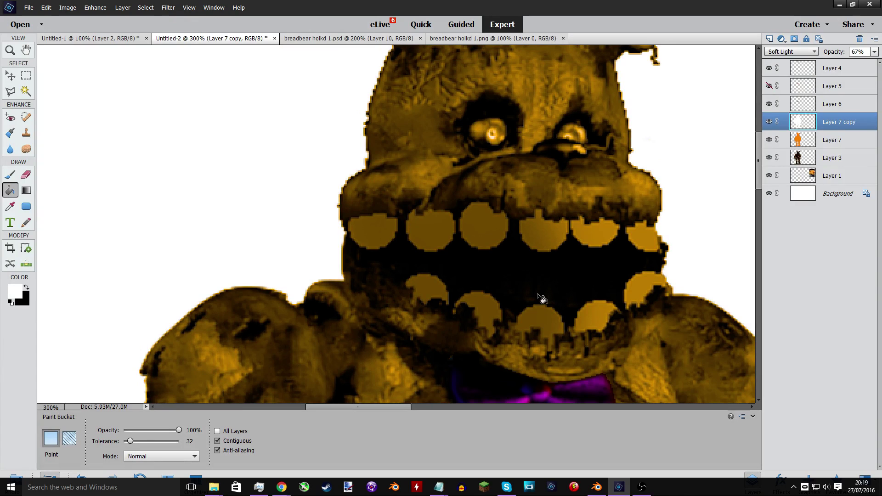
# Add a new empty layer directly above the character's Layer 3, keeping its default name.
pyautogui.click(11, 91)
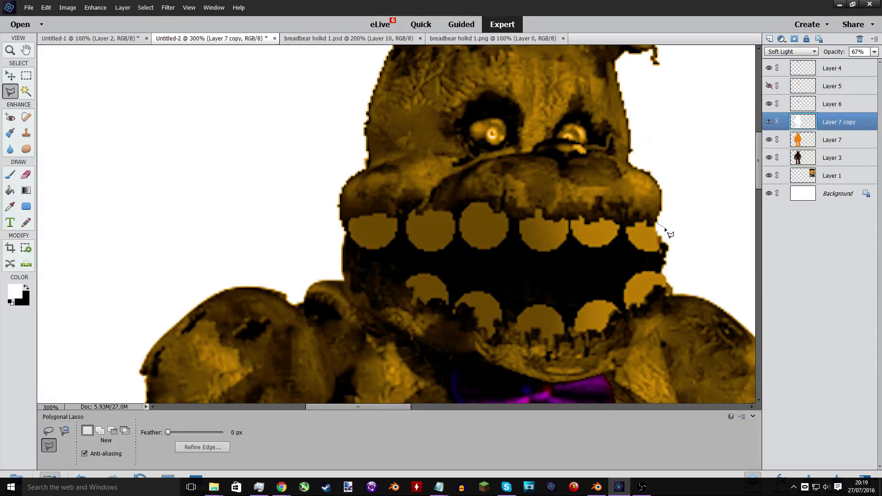
pyautogui.click(809, 163)
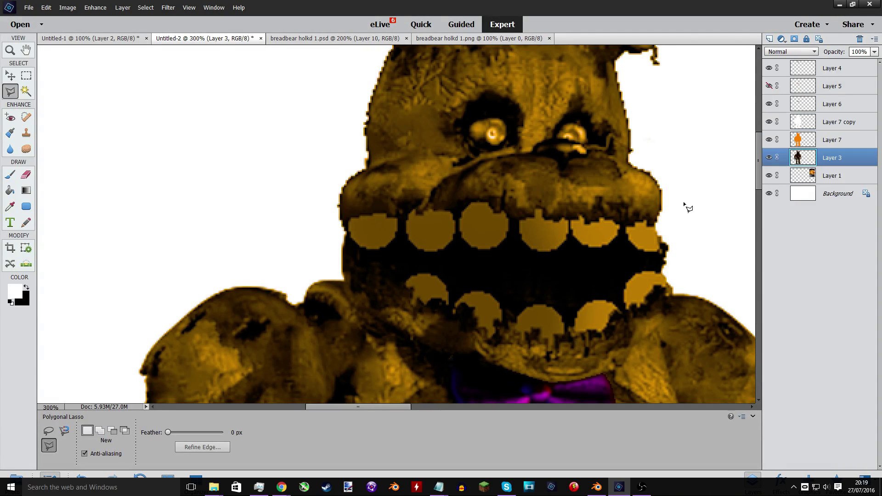
pyautogui.scroll(4, 663, 237)
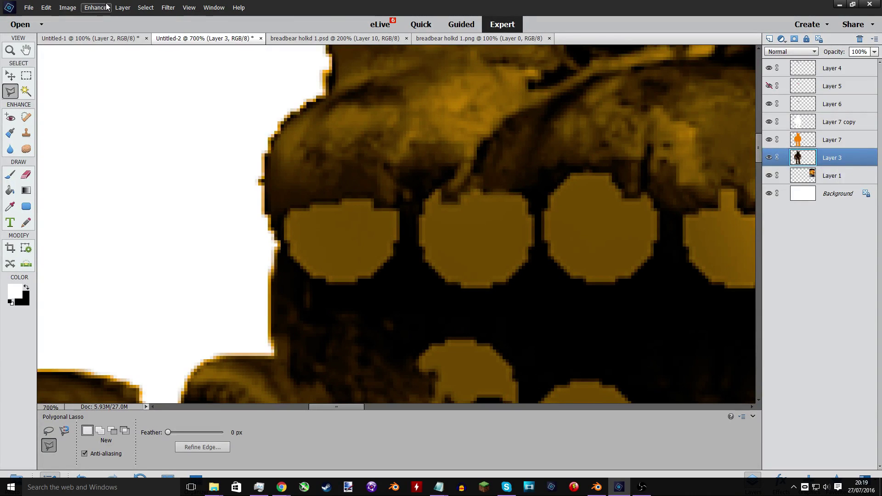
pyautogui.click(122, 7)
pyautogui.click(105, 19)
pyautogui.press('Return')
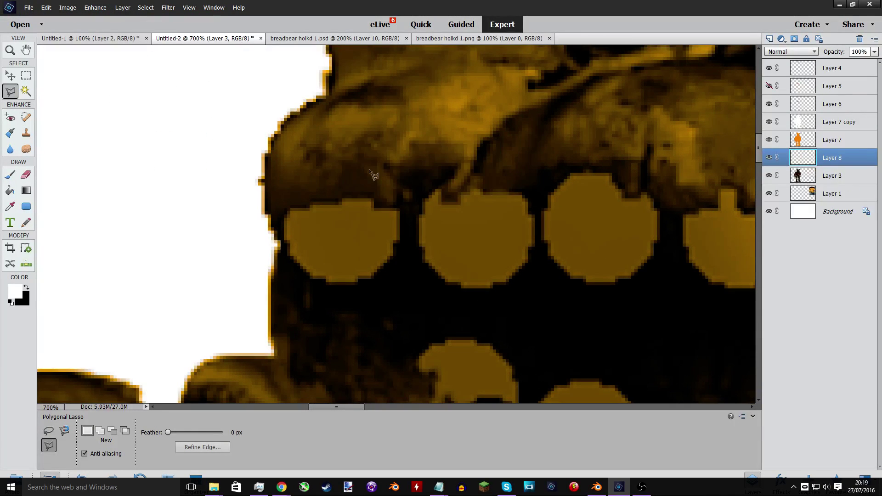
# Set the foreground colour to a fully saturated bright red.
pyautogui.click(13, 293)
pyautogui.moveTo(465, 180); pyautogui.dragTo(463, 144)
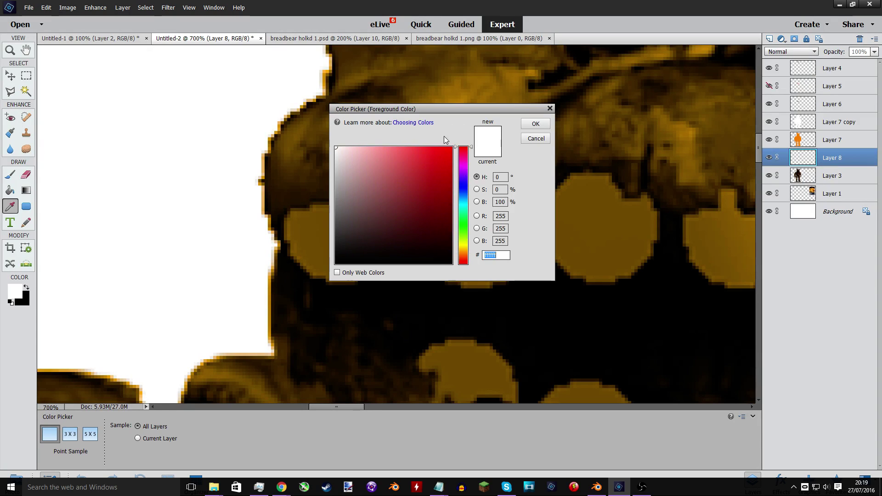
pyautogui.click(452, 147)
pyautogui.click(524, 127)
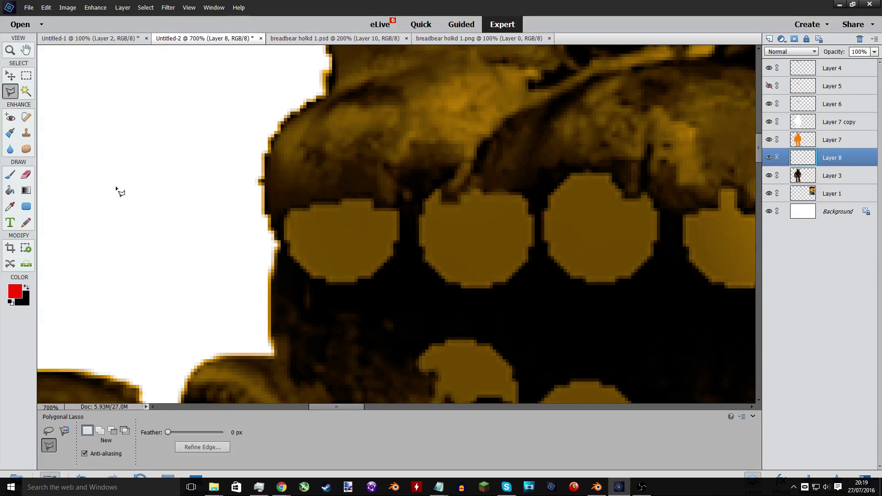
# Move Layer 8 to the top of the stack and try to paint the first two upper teeth red with a 15 px Pencil.
pyautogui.press('n')
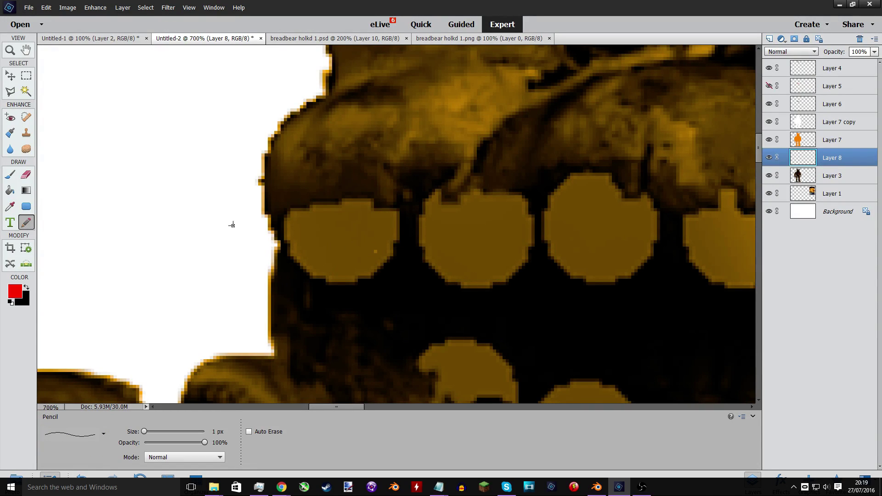
pyautogui.moveTo(799, 137); pyautogui.dragTo(801, 60)
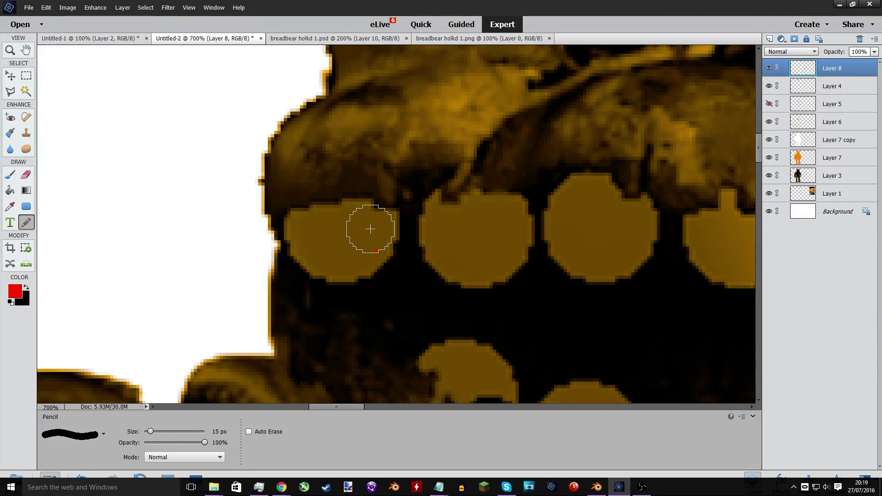
pyautogui.moveTo(369, 230)
pyautogui.mouseDown()
pyautogui.moveTo(363, 260)
pyautogui.moveTo(350, 266)
pyautogui.moveTo(317, 260)
pyautogui.moveTo(308, 230)
pyautogui.mouseUp()
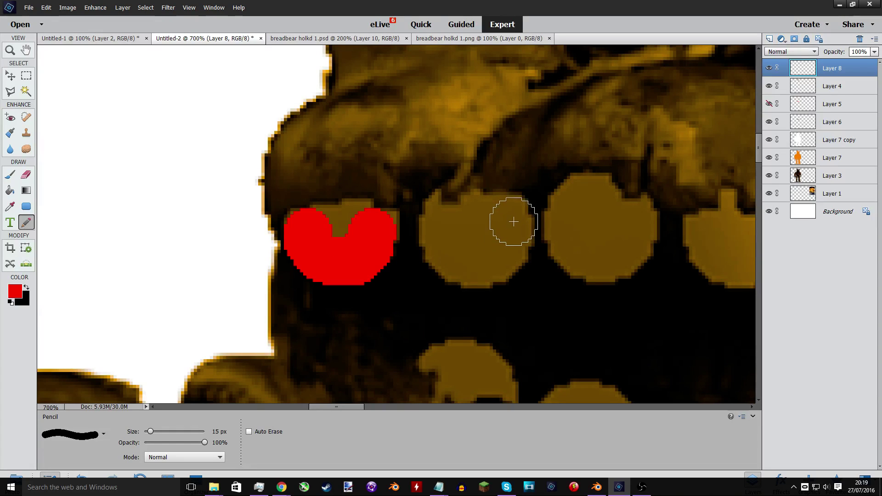
pyautogui.moveTo(514, 223)
pyautogui.mouseDown()
pyautogui.moveTo(501, 258)
pyautogui.moveTo(477, 272)
pyautogui.moveTo(448, 264)
pyautogui.moveTo(442, 232)
pyautogui.mouseUp()
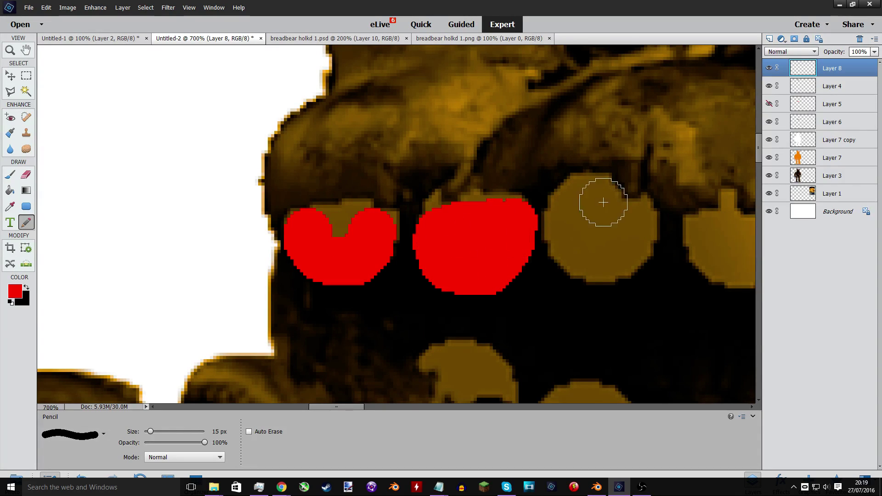
# Undo the red tooth strokes and the reordering of Layer 8, returning to a view of the whole figure.
pyautogui.hotkey('ctrl', 'z')
pyautogui.hotkey('ctrl', 'z')
pyautogui.hotkey('ctrl', 'z')
pyautogui.hotkey('ctrl', 'z')
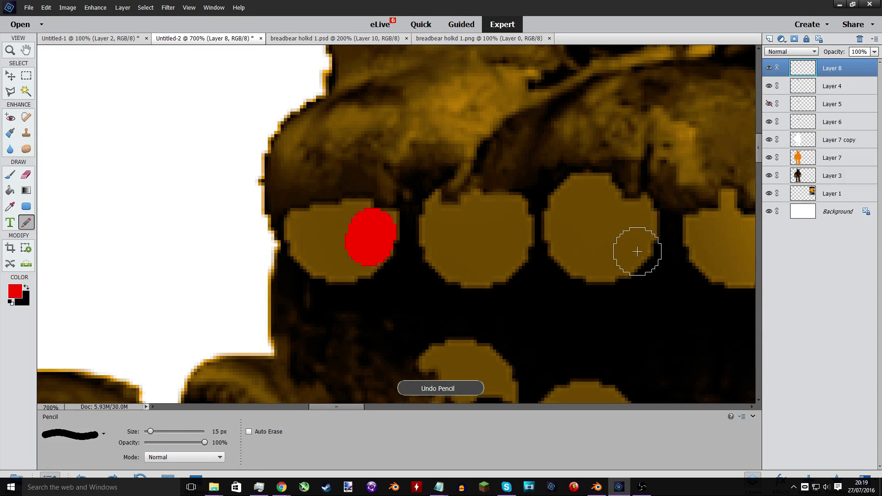
pyautogui.hotkey('ctrl', 'z')
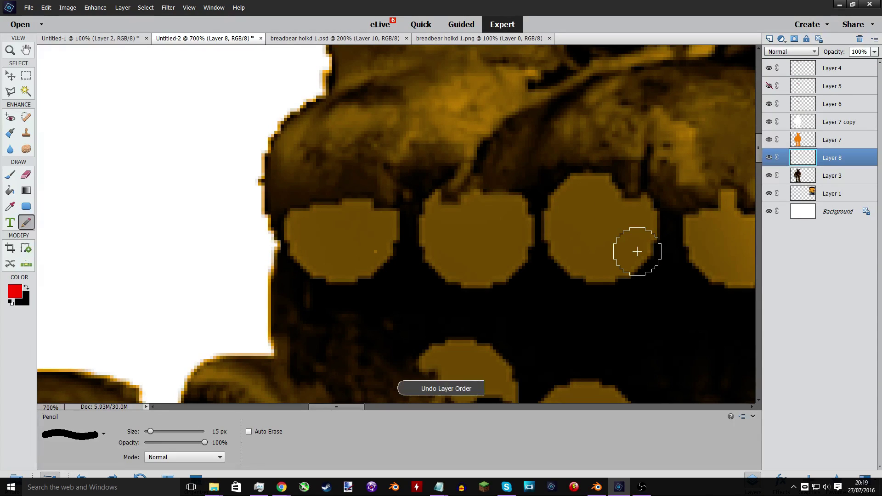
pyautogui.hotkey('ctrl', 'z')
pyautogui.hotkey('ctrl', '-')
pyautogui.hotkey('ctrl', '-')
pyautogui.hotkey('ctrl', '-')
pyautogui.hotkey('ctrl', '-')
pyautogui.hotkey('ctrl', '-')
pyautogui.hotkey('ctrl', '-')
pyautogui.hotkey('ctrl', '-')
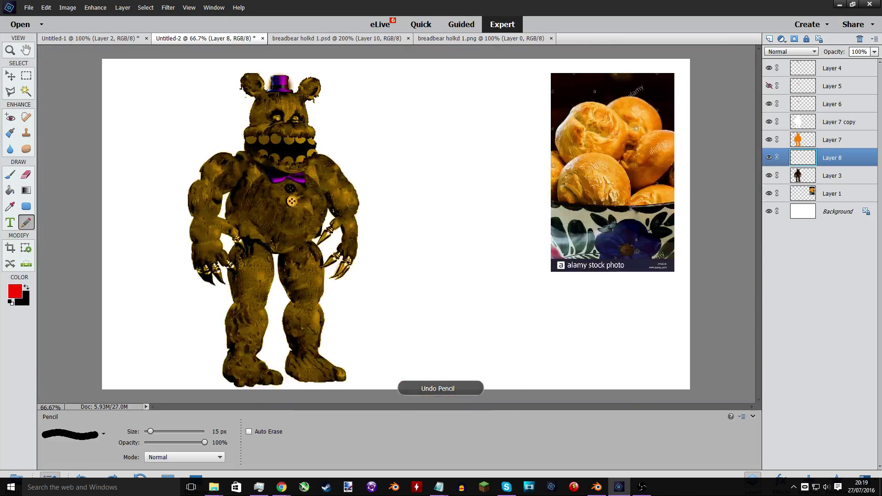
# Show the Inner Shadows styles and apply the first one to the white silhouette copy.
pyautogui.click(10, 75)
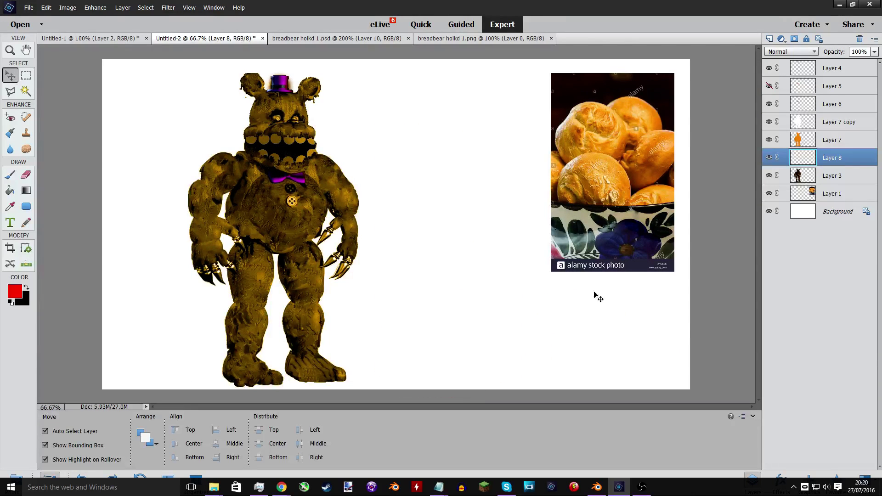
pyautogui.click(779, 480)
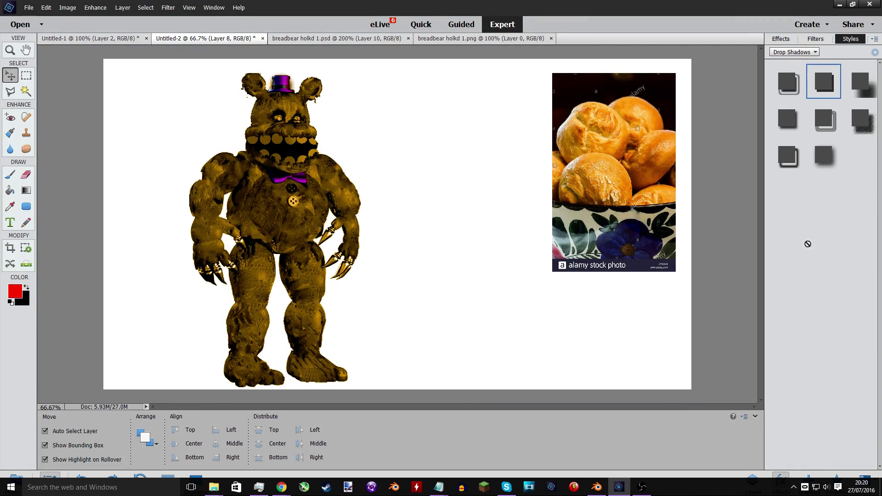
pyautogui.click(799, 52)
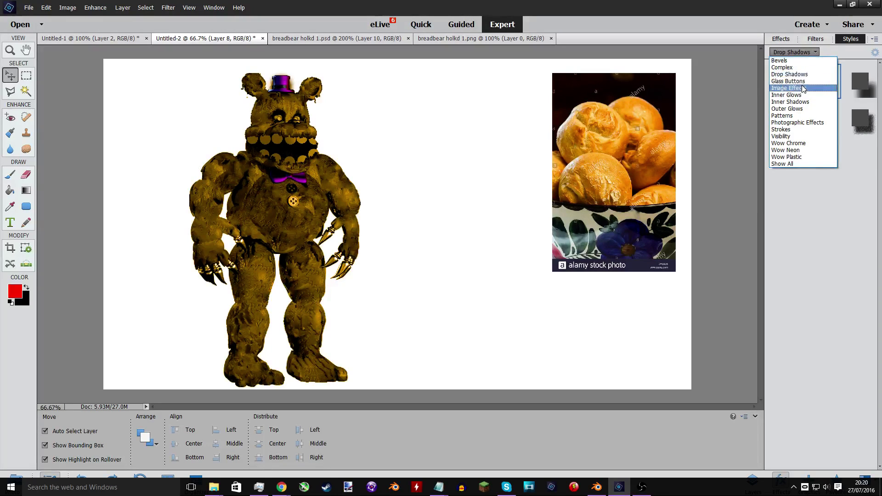
pyautogui.click(795, 102)
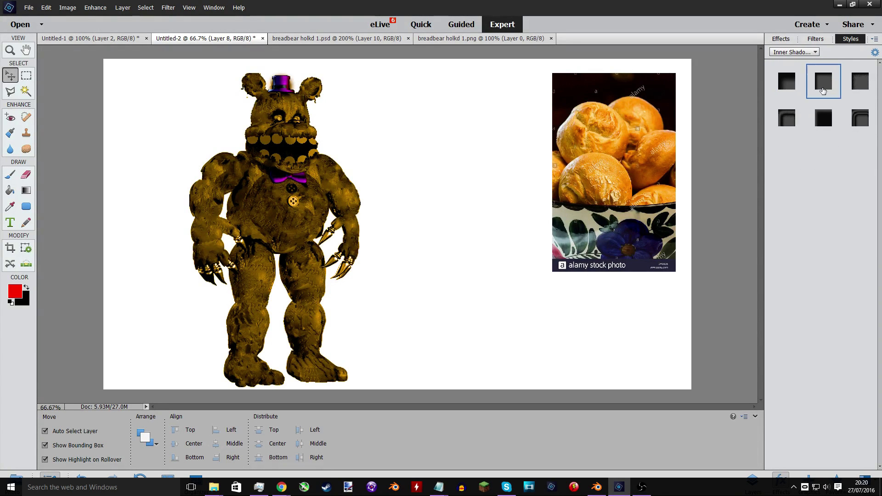
pyautogui.click(794, 84)
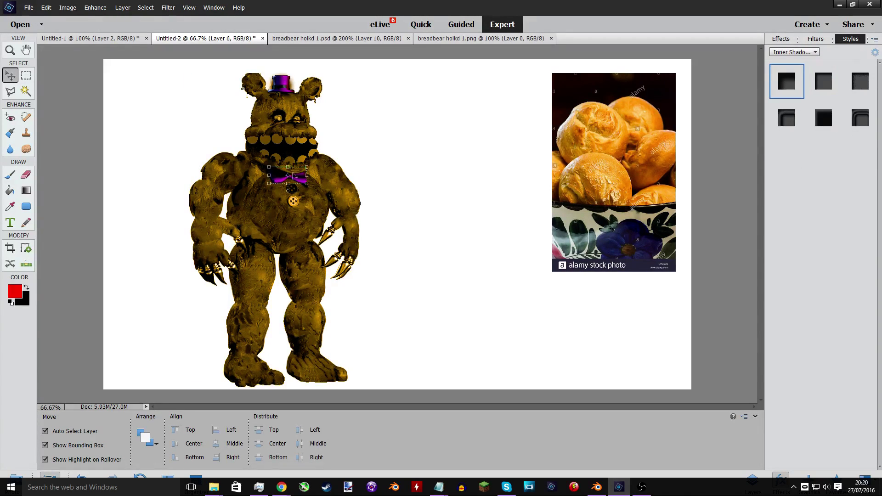
pyautogui.click(294, 176)
pyautogui.click(776, 83)
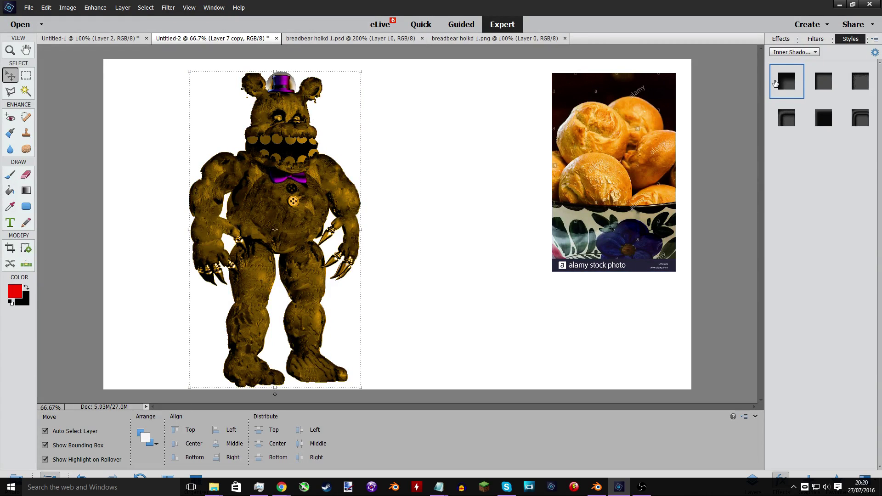
# Try other Inner Shadows styles on the silhouette copy, including Low and Noisy Stripes, and undo the last, darkest one.
pyautogui.click(823, 83)
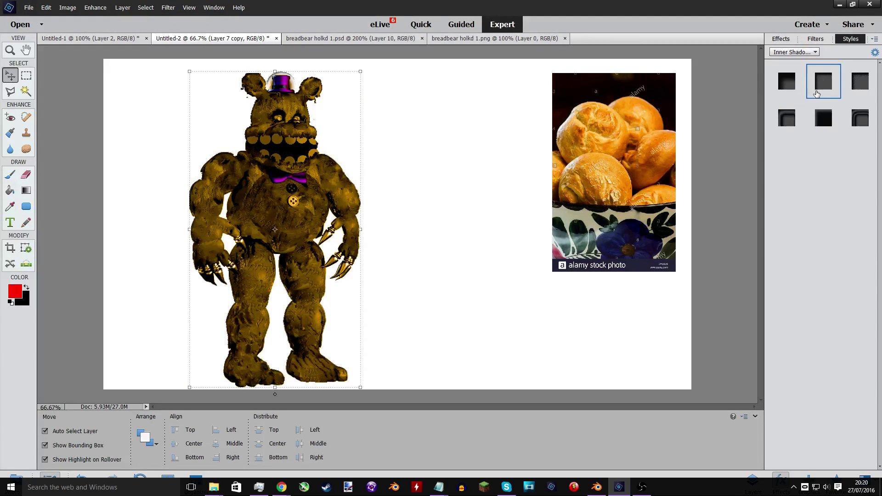
pyautogui.click(860, 84)
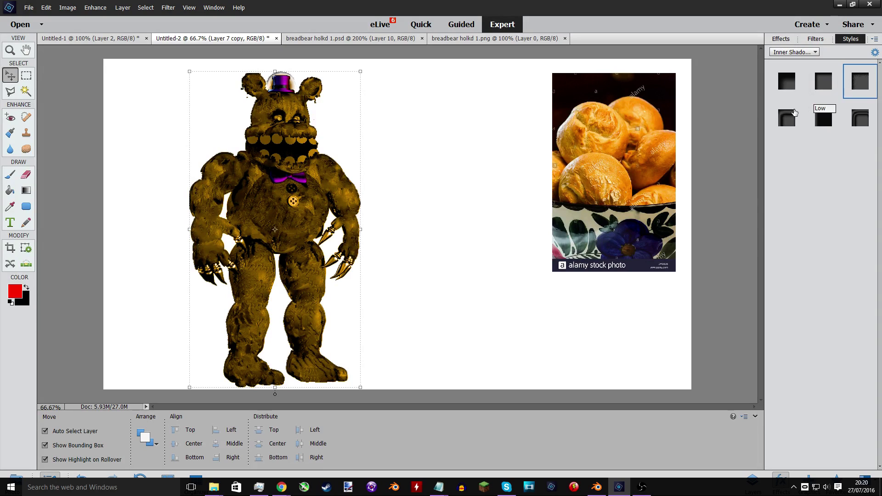
pyautogui.click(788, 118)
pyautogui.click(818, 120)
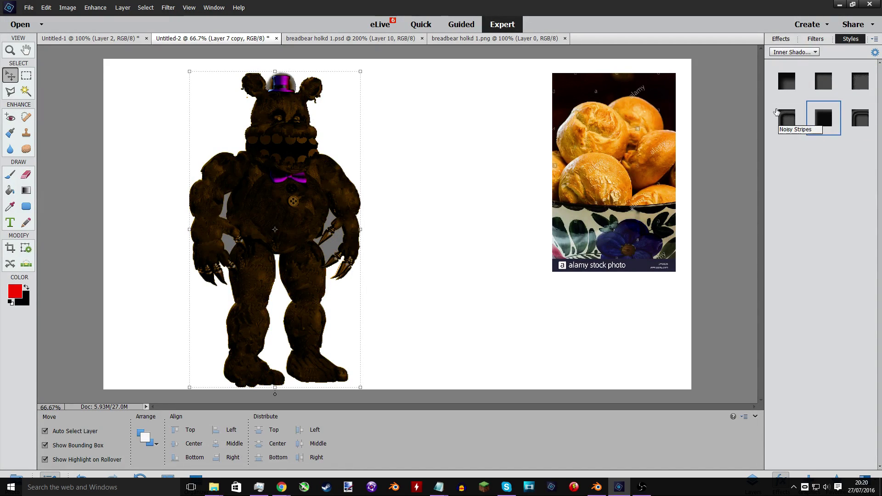
pyautogui.hotkey('ctrl', 'z')
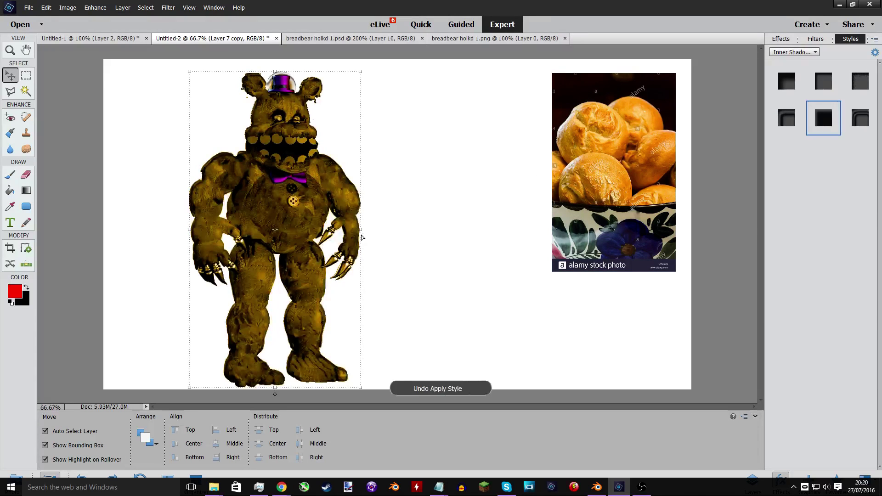
pyautogui.click(25, 91)
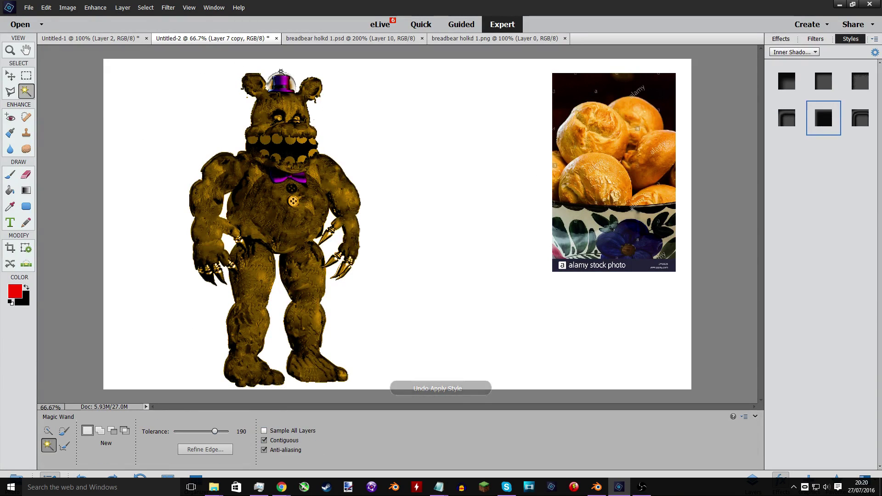
pyautogui.click(279, 71)
pyautogui.hotkey('ctrl', '=')
pyautogui.hotkey('ctrl', '=')
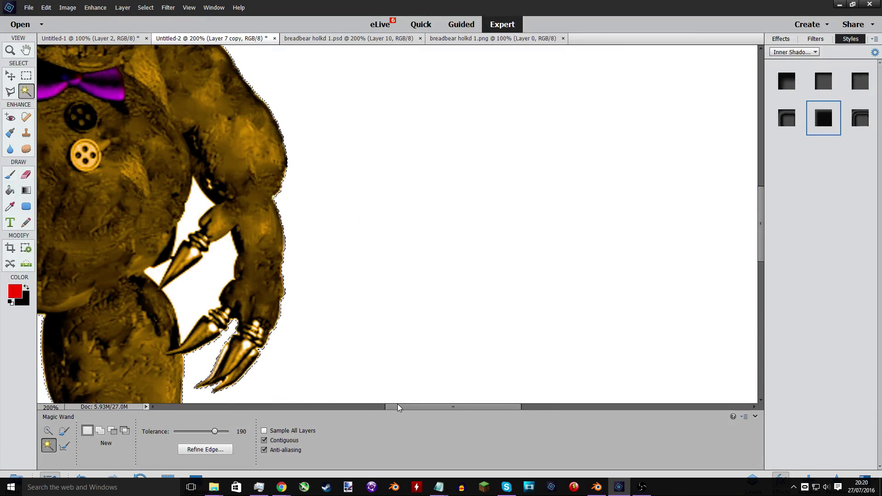
pyautogui.moveTo(398, 407); pyautogui.dragTo(332, 407)
pyautogui.scroll(2, 289, 294)
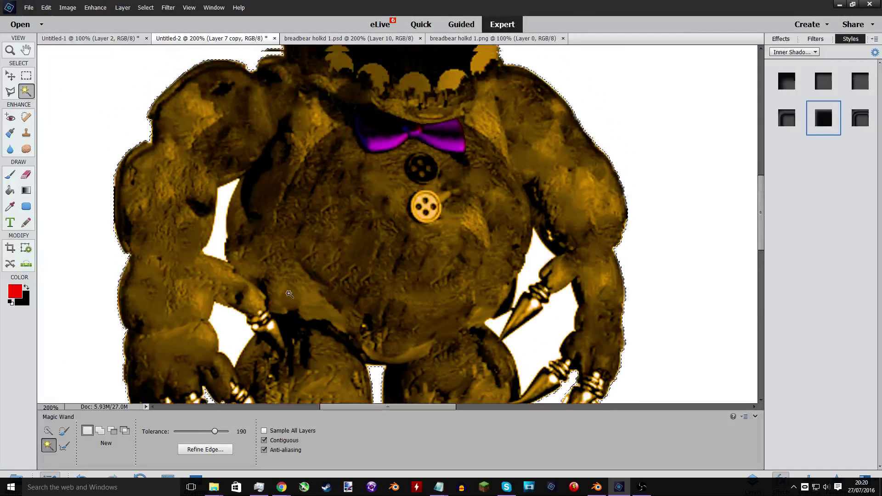
pyautogui.scroll(5, 289, 294)
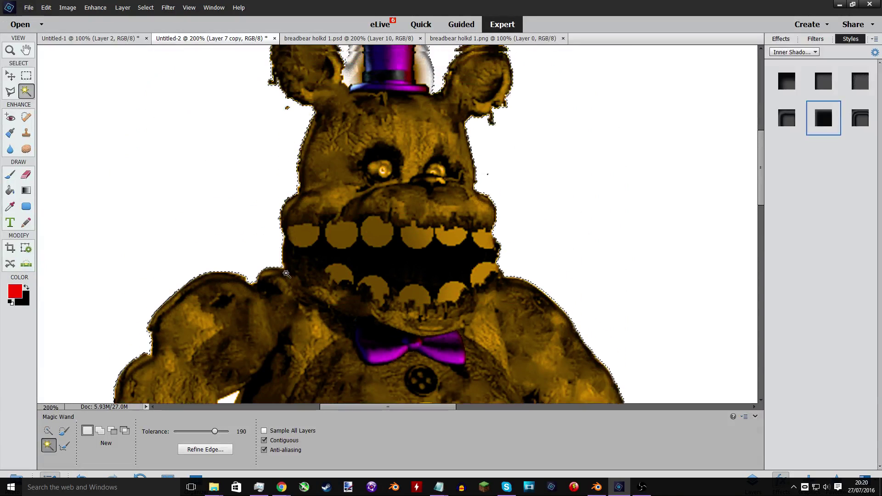
pyautogui.scroll(2, 286, 273)
pyautogui.click(26, 174)
pyautogui.scroll(1, 294, 188)
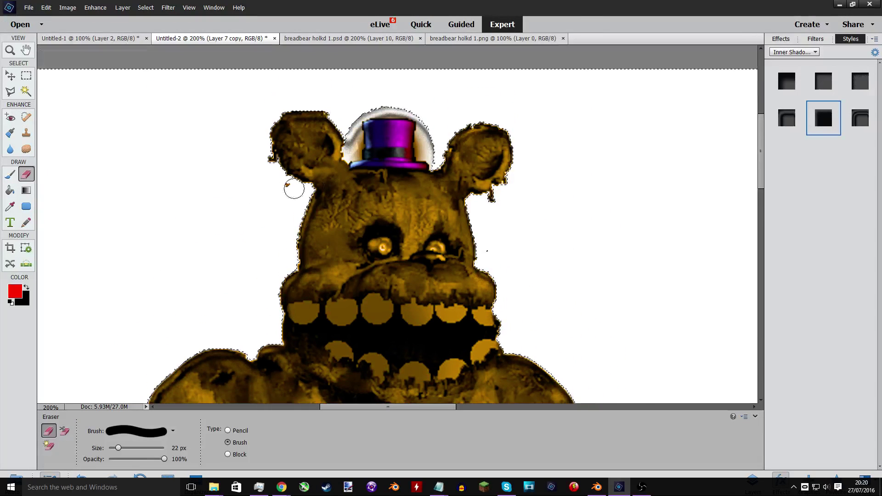
pyautogui.scroll(1, 294, 188)
pyautogui.hotkey('ctrl', 'd')
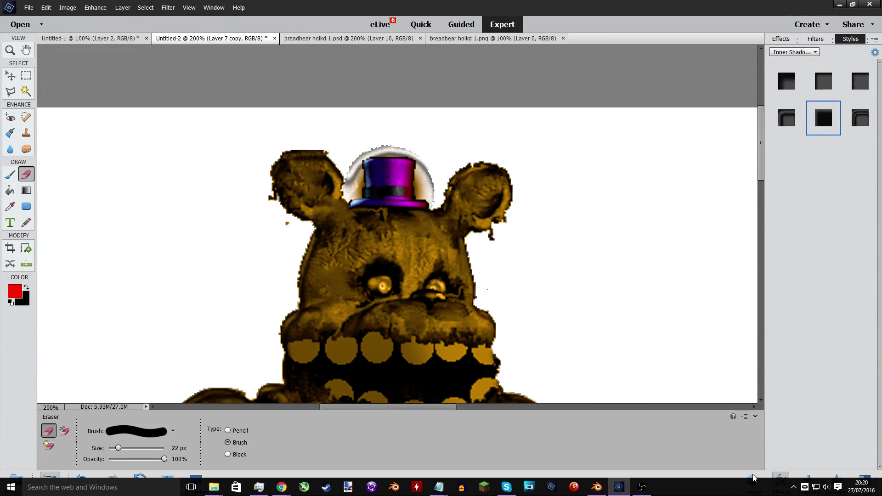
# Show the layers and toggle Layer 3 and Layer 7 copy off and on to find the source of the hat's halo.
pyautogui.click(753, 480)
pyautogui.click(807, 146)
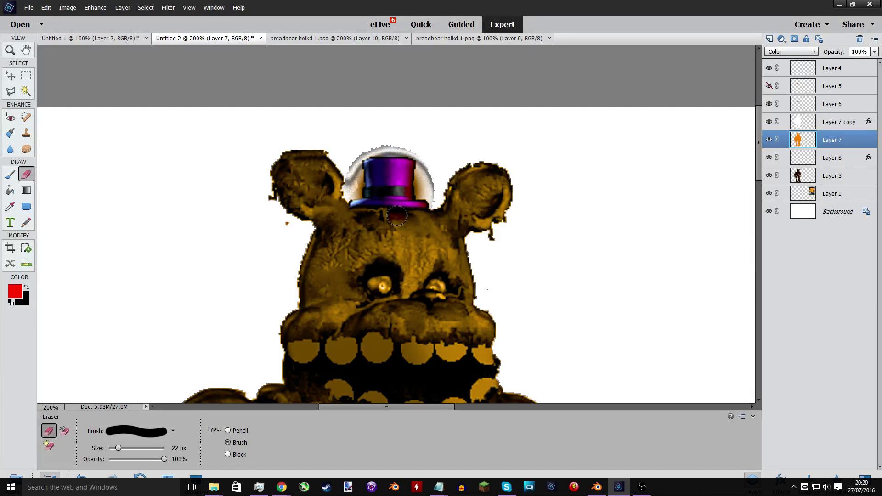
pyautogui.hotkey('ctrl', 'z')
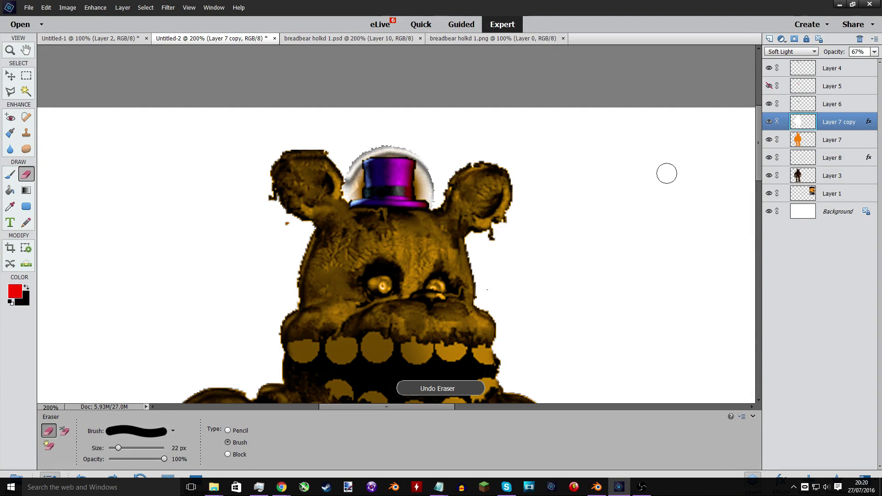
pyautogui.click(768, 176)
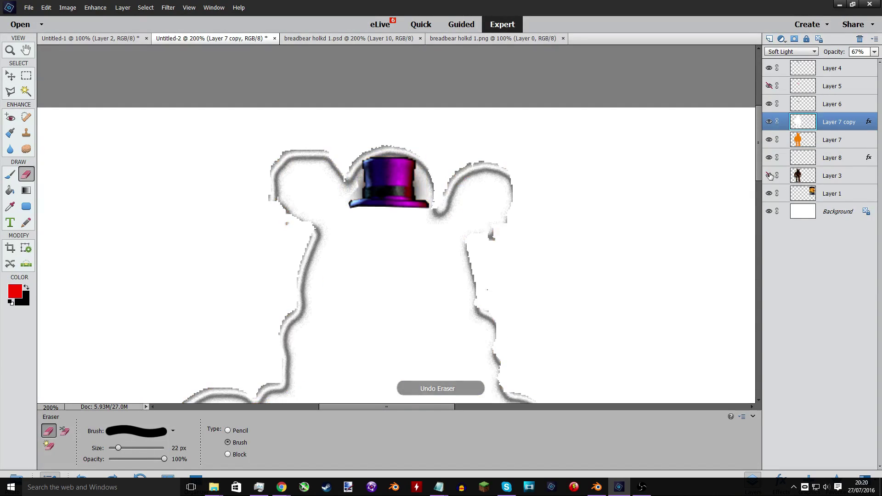
pyautogui.click(769, 176)
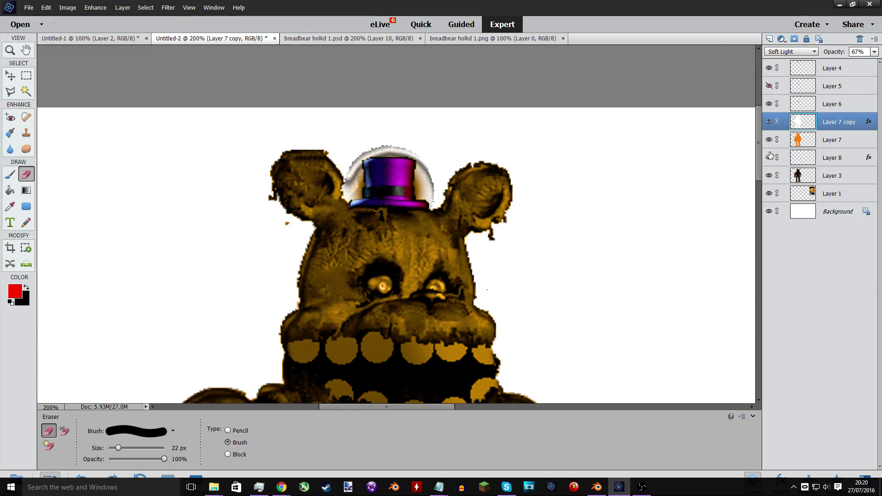
pyautogui.click(769, 122)
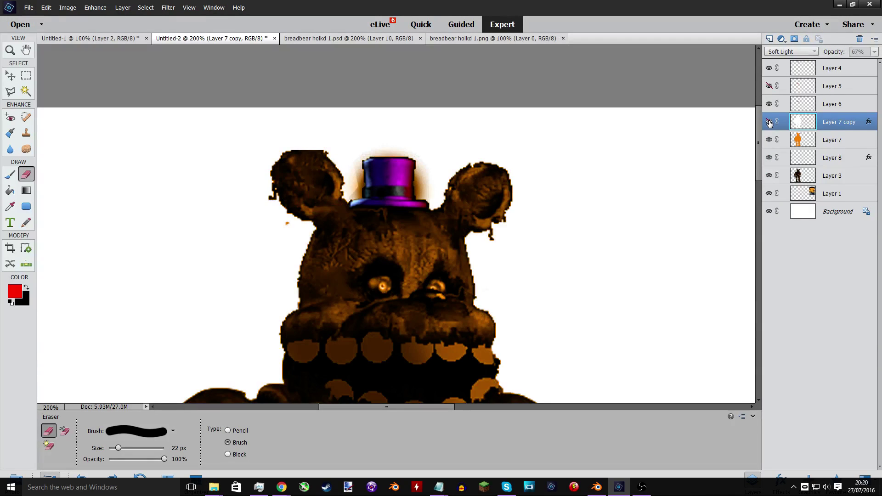
pyautogui.click(769, 122)
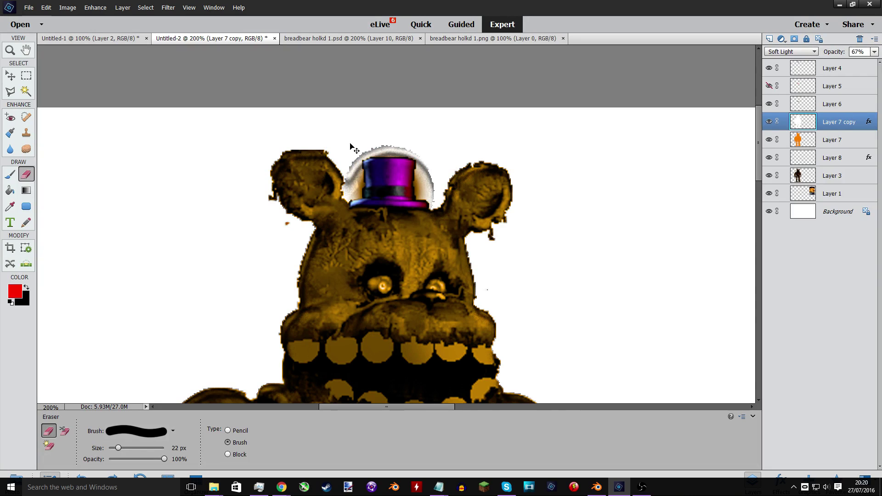
# Erase the whitish halo around the hat on Layer 7 copy with a 22 px brush eraser.
pyautogui.hotkey('ctrl', '=')
pyautogui.hotkey('ctrl', '=')
pyautogui.hotkey('ctrl', '=')
pyautogui.scroll(1, 457, 55)
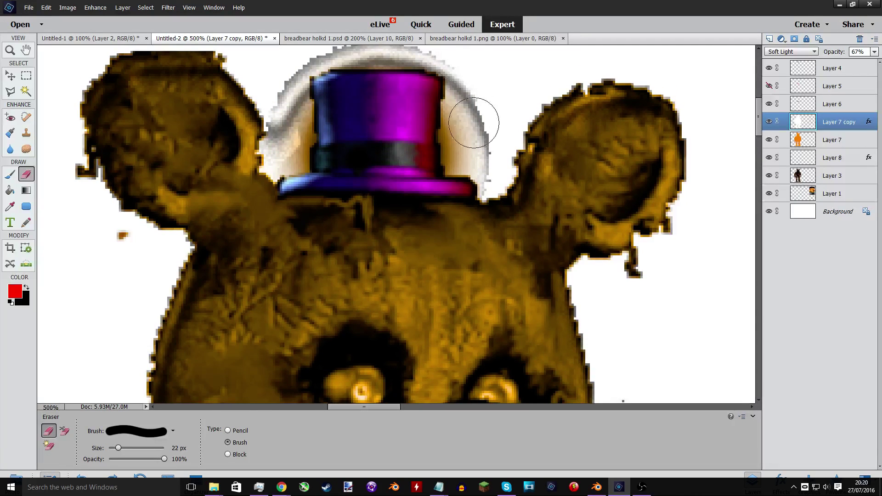
pyautogui.moveTo(473, 123)
pyautogui.mouseDown()
pyautogui.moveTo(479, 162)
pyautogui.moveTo(307, 146)
pyautogui.moveTo(275, 157)
pyautogui.moveTo(280, 77)
pyautogui.moveTo(304, 94)
pyautogui.moveTo(339, 30)
pyautogui.moveTo(369, 81)
pyautogui.moveTo(420, 58)
pyautogui.moveTo(359, 45)
pyautogui.moveTo(464, 76)
pyautogui.moveTo(471, 152)
pyautogui.mouseUp()
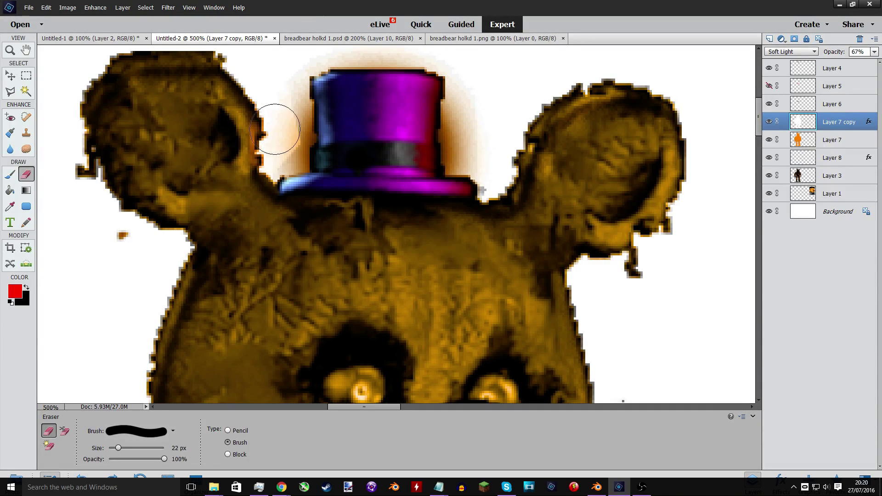
# Try to erase the orange tint around the hat and over the adjacent ear on Layer 7, and undo the strokes.
pyautogui.click(800, 140)
pyautogui.moveTo(463, 118)
pyautogui.mouseDown()
pyautogui.moveTo(445, 112)
pyautogui.moveTo(455, 161)
pyautogui.moveTo(455, 123)
pyautogui.moveTo(390, 82)
pyautogui.moveTo(263, 82)
pyautogui.moveTo(340, 147)
pyautogui.moveTo(259, 179)
pyautogui.mouseUp()
pyautogui.moveTo(220, 212)
pyautogui.mouseDown()
pyautogui.moveTo(202, 253)
pyautogui.moveTo(182, 120)
pyautogui.moveTo(153, 105)
pyautogui.moveTo(144, 228)
pyautogui.moveTo(207, 182)
pyautogui.mouseUp()
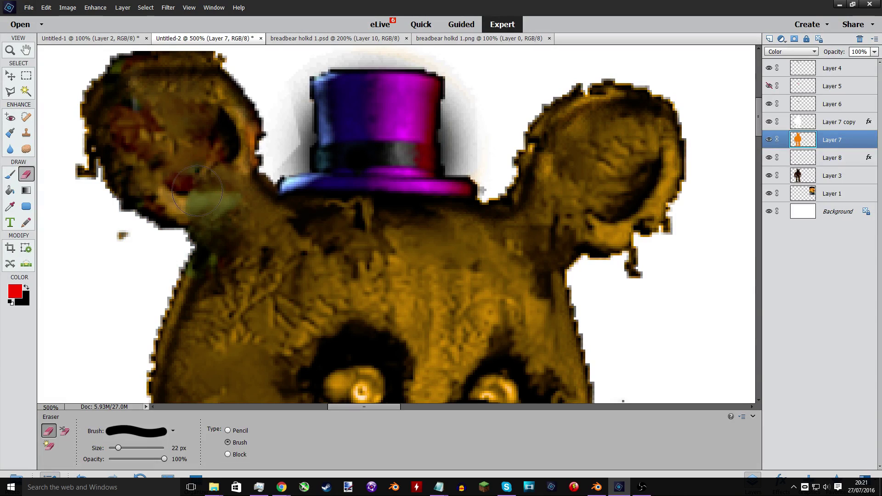
pyautogui.hotkey('ctrl', 'z')
pyautogui.hotkey('ctrl', 'z')
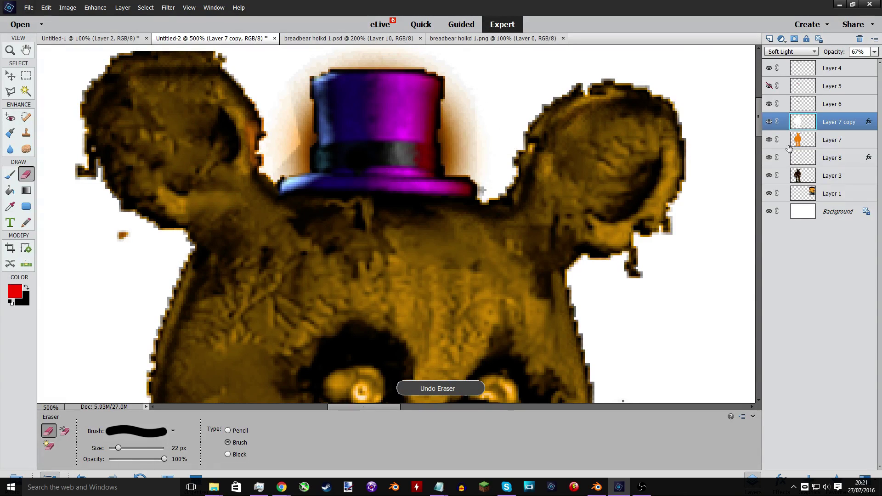
# Erase the orange tint around the hat on Layer 7 and the leftover glow beside the hat on Layer 3.
pyautogui.click(811, 140)
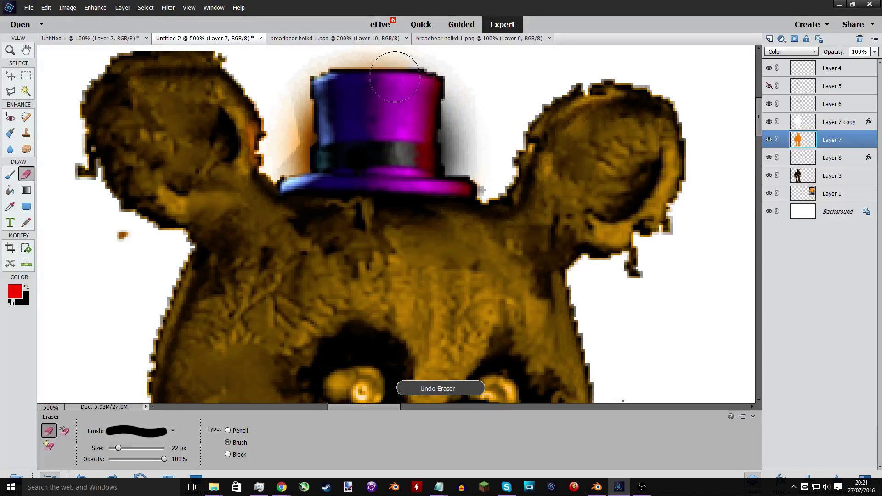
pyautogui.moveTo(299, 128); pyautogui.dragTo(281, 182)
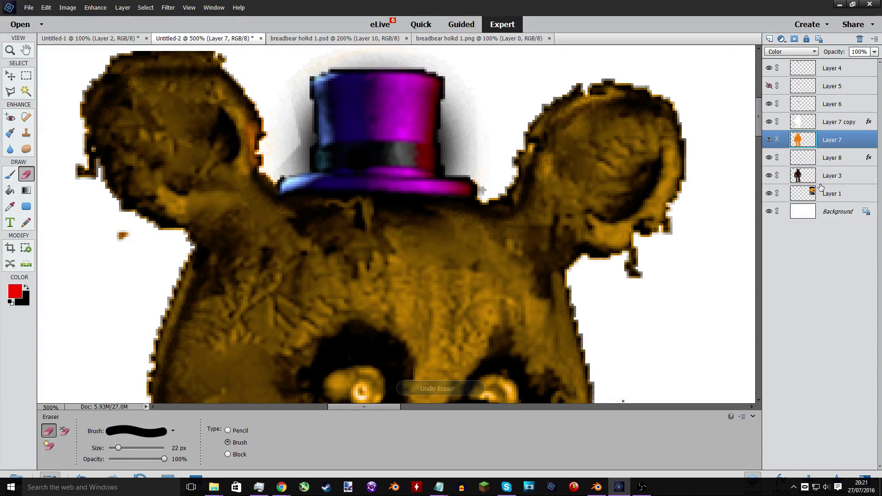
pyautogui.hotkey('alt', '[')
pyautogui.hotkey('alt', '[')
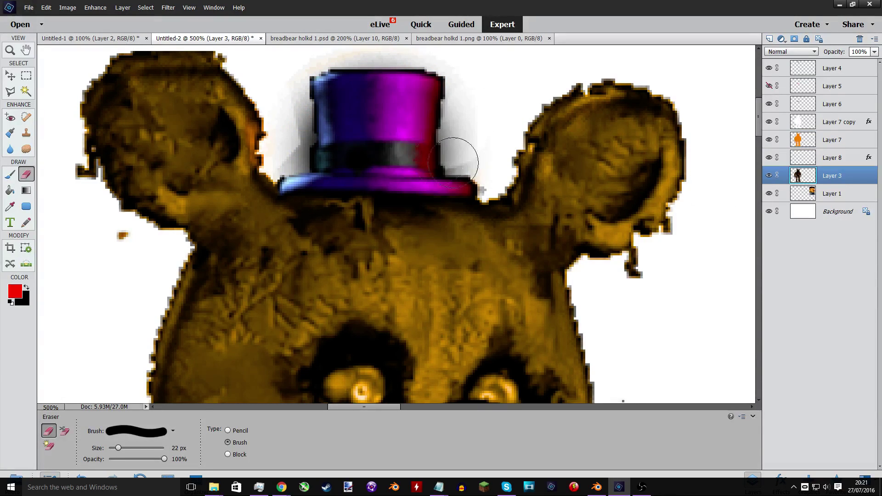
pyautogui.moveTo(298, 170)
pyautogui.mouseDown()
pyautogui.moveTo(279, 156)
pyautogui.moveTo(325, 113)
pyautogui.mouseUp()
pyautogui.hotkey('ctrl', 'z')
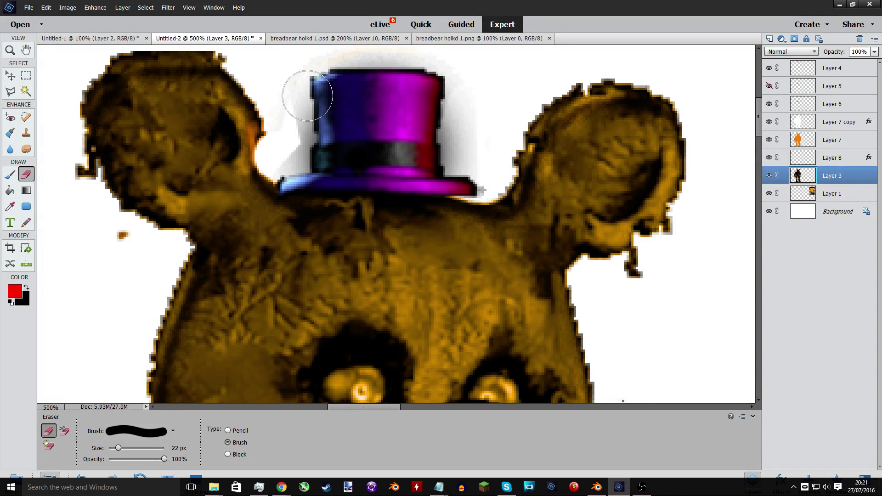
# Toggle Layers 3, 6 and 4 off and on to find which one holds the dark glow around the hat.
pyautogui.click(769, 175)
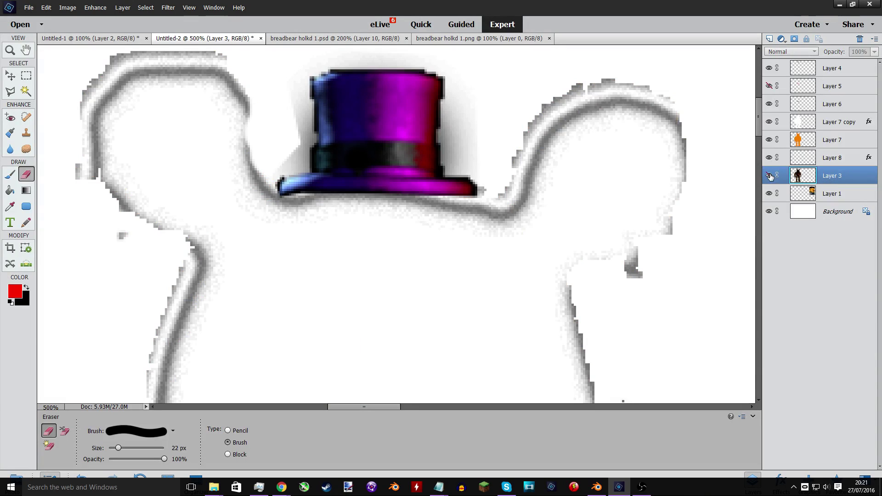
pyautogui.click(770, 175)
pyautogui.click(805, 105)
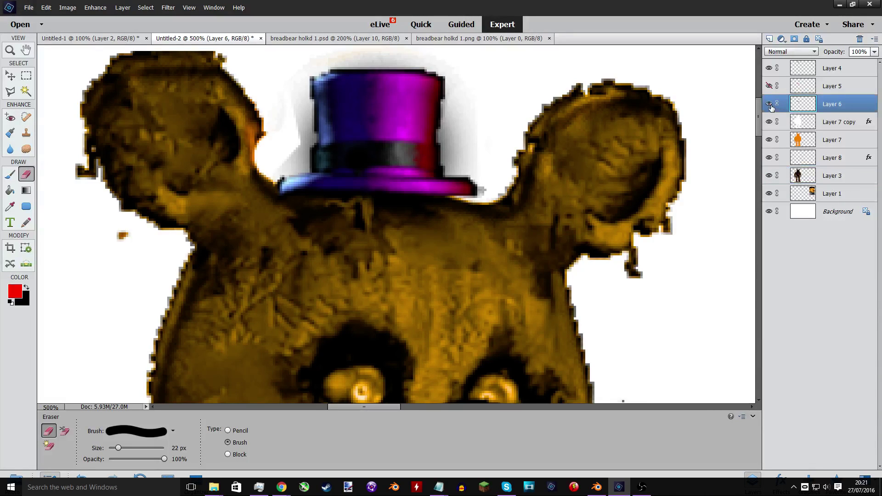
pyautogui.click(769, 104)
pyautogui.click(770, 104)
pyautogui.click(769, 69)
pyautogui.click(769, 69)
# Delete the dark glow around the hat on Layer 4 using a Magic Wand selection with tolerance 15, and deselect.
pyautogui.click(804, 69)
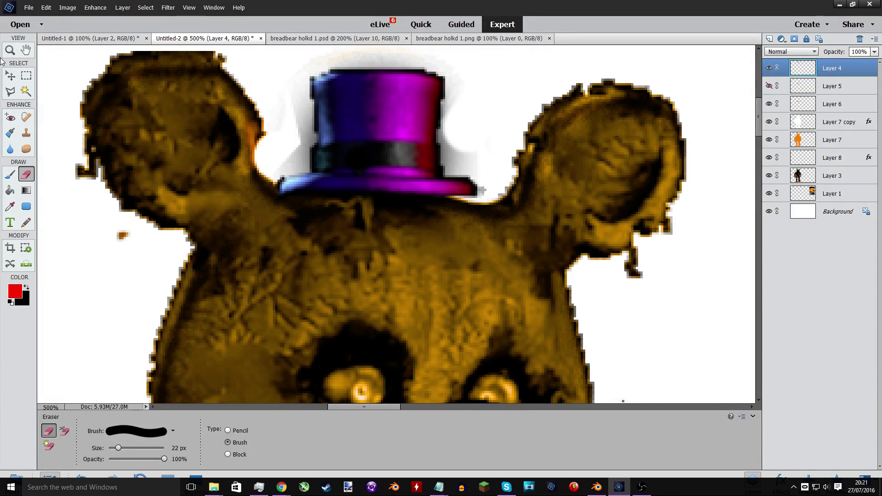
pyautogui.click(27, 91)
pyautogui.click(310, 133)
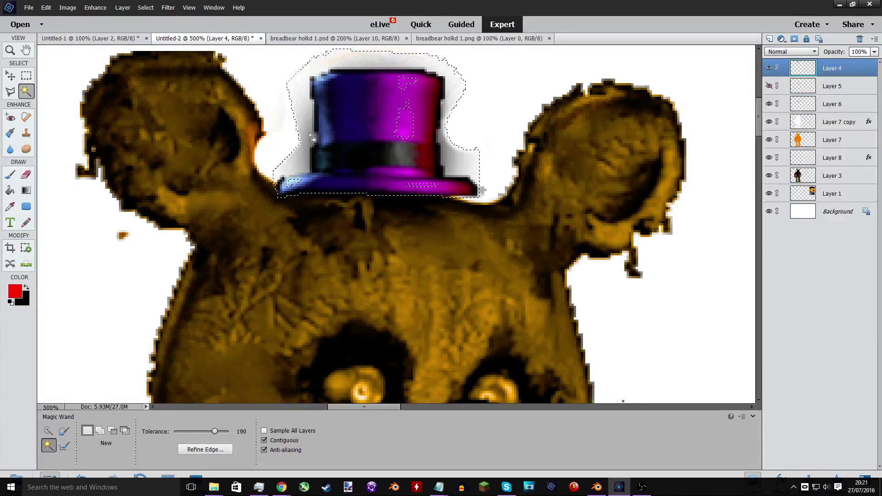
pyautogui.click(309, 133)
pyautogui.click(187, 432)
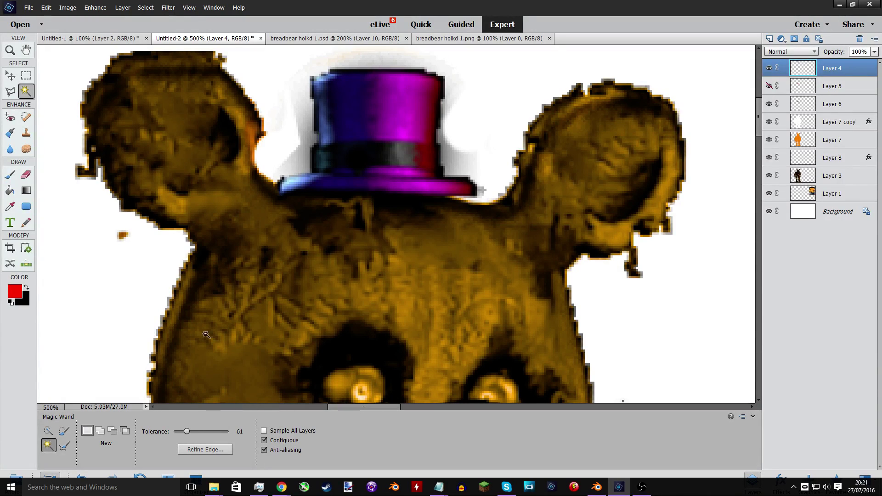
pyautogui.click(306, 128)
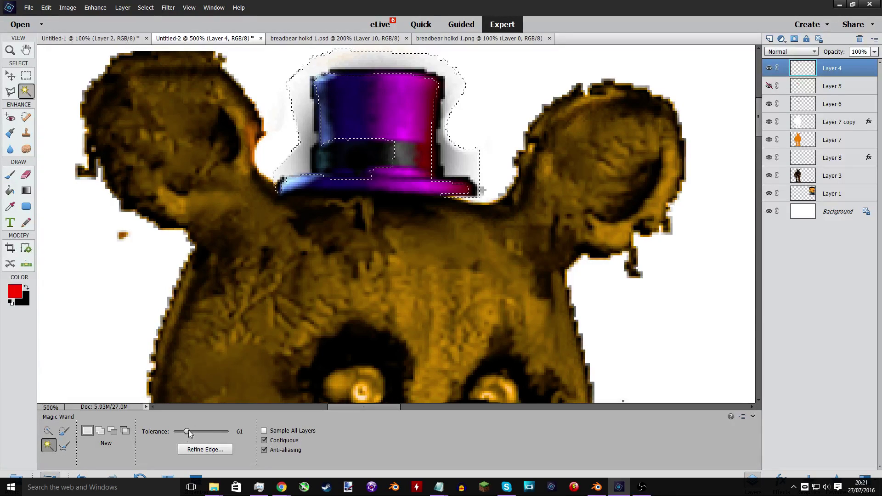
pyautogui.moveTo(186, 431); pyautogui.dragTo(177, 432)
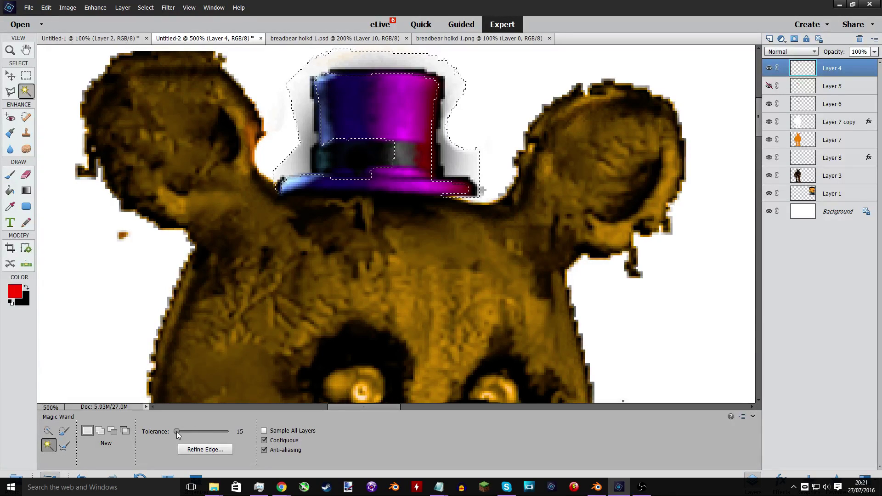
pyautogui.click(297, 157)
pyautogui.press('Delete')
pyautogui.hotkey('ctrl', 'd')
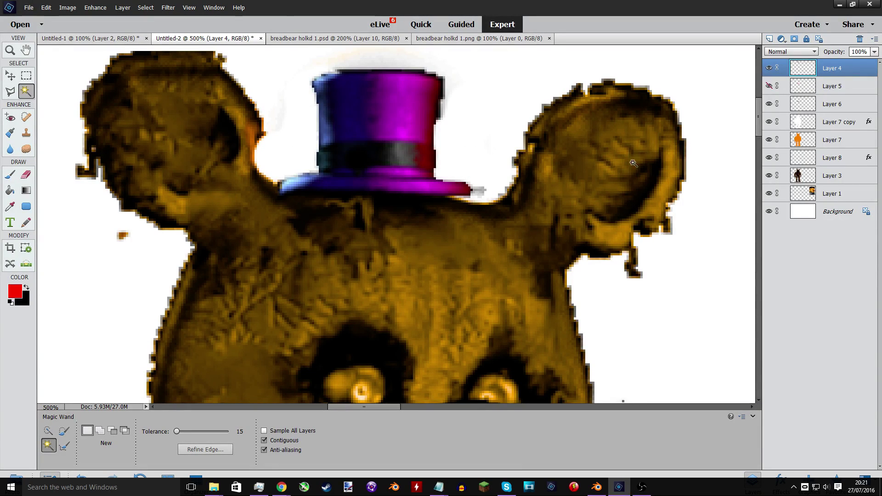
# Return to a view of the whole figure and hide the bread photo on Layer 1.
pyautogui.hotkey('ctrl', '-')
pyautogui.hotkey('ctrl', '-')
pyautogui.hotkey('ctrl', '-')
pyautogui.hotkey('ctrl', '-')
pyautogui.hotkey('ctrl', '-')
pyautogui.hotkey('ctrl', '-')
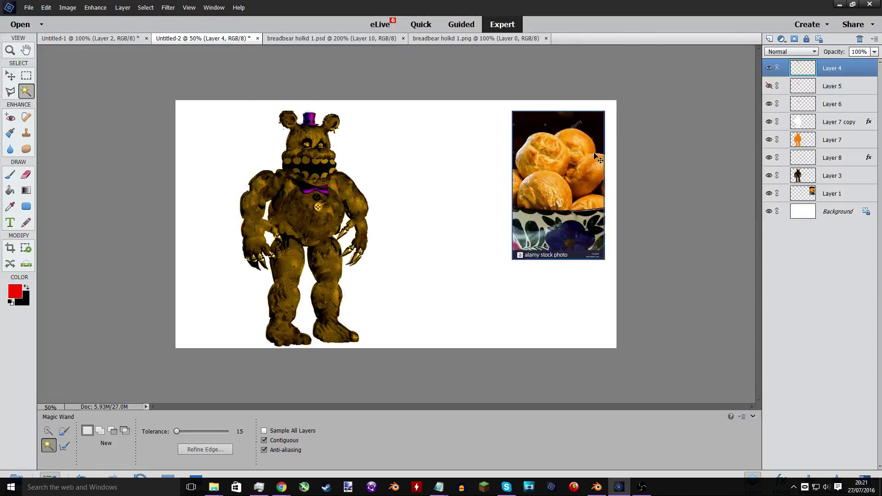
pyautogui.hotkey('ctrl', '+')
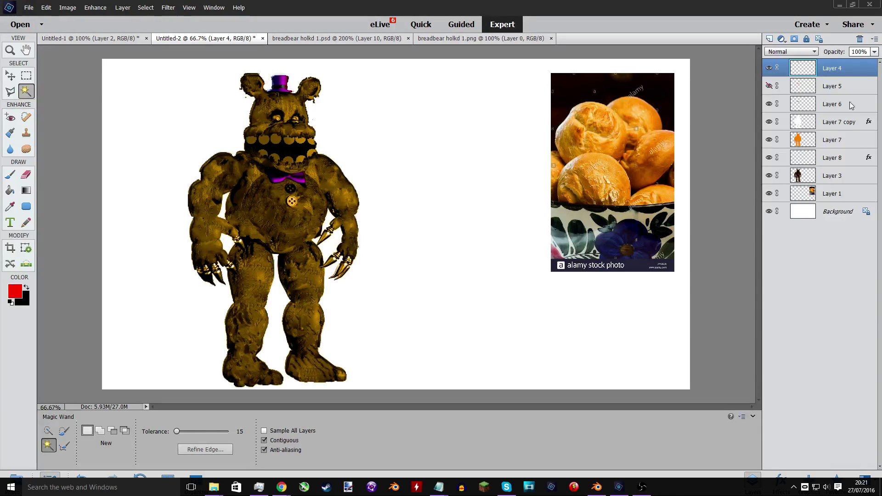
pyautogui.click(769, 193)
# Try merging the visible layers and moving the unlocked result so the figure stands near the canvas centre.
pyautogui.rightClick(794, 122)
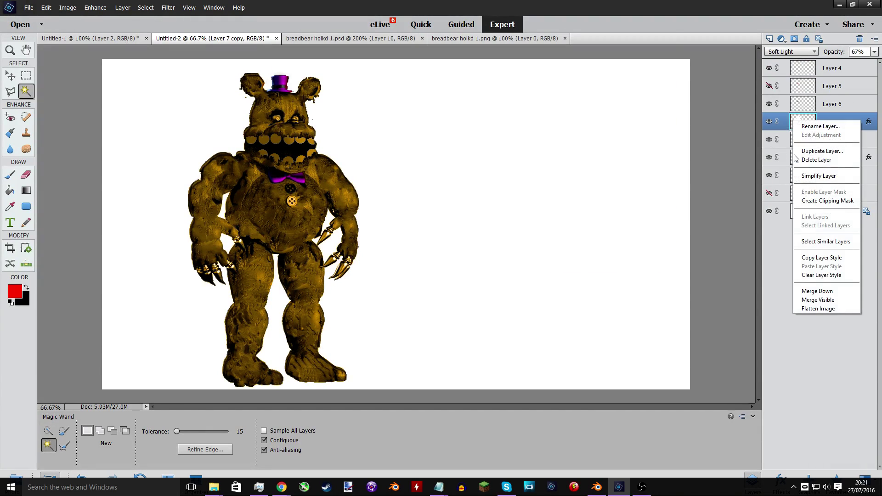
pyautogui.click(809, 301)
pyautogui.click(10, 73)
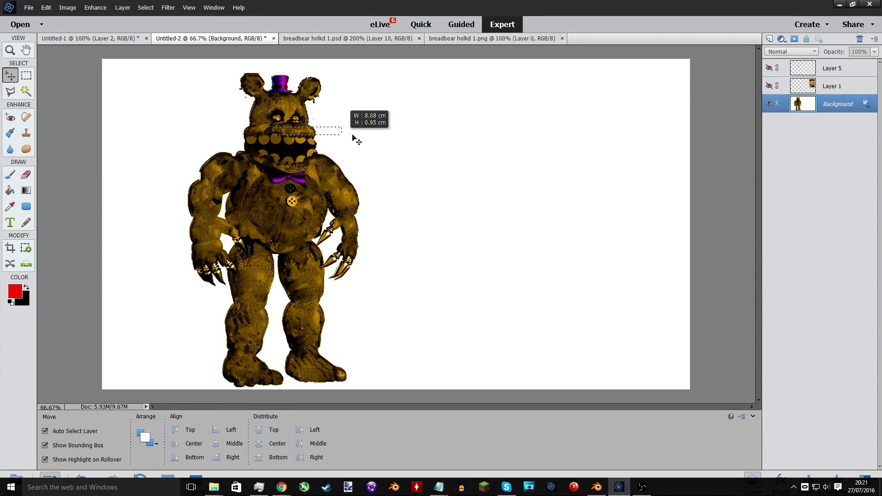
pyautogui.click(866, 104)
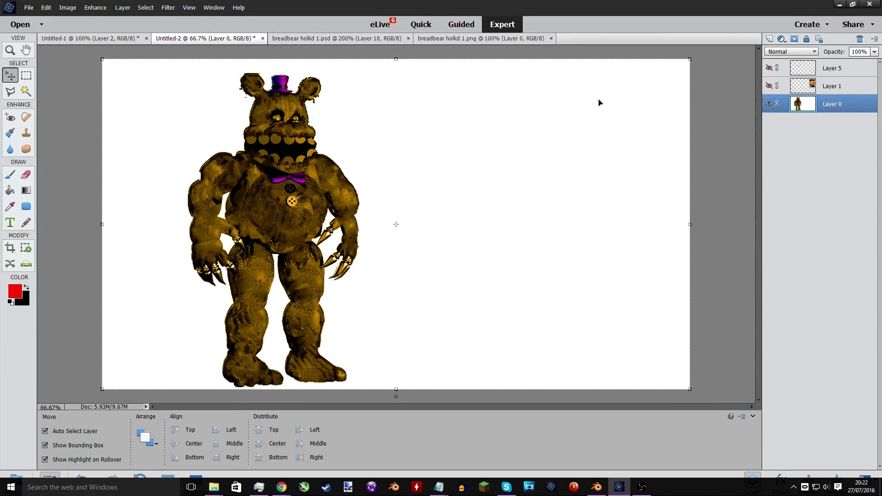
pyautogui.moveTo(276, 145); pyautogui.dragTo(398, 145)
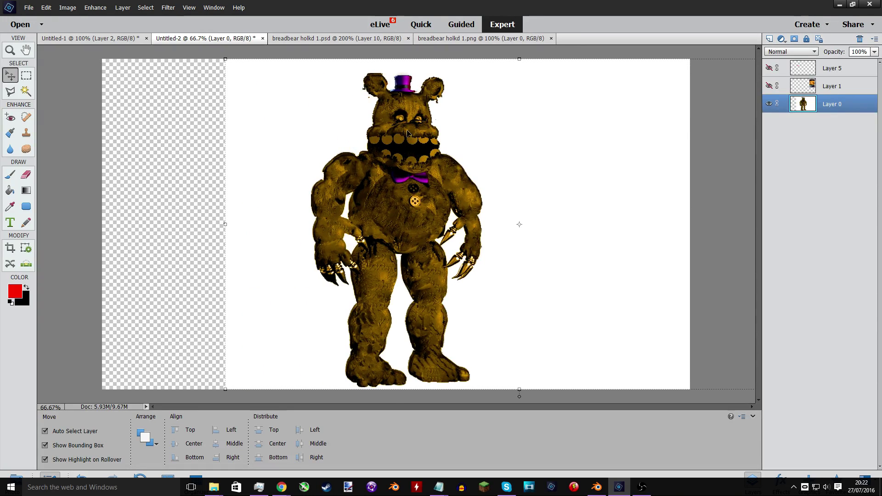
# Undo the move, the background unlocking and the merge, restoring the separate layers.
pyautogui.hotkey('ctrl', 'z')
pyautogui.hotkey('ctrl', 'z')
pyautogui.hotkey('ctrl', 'z')
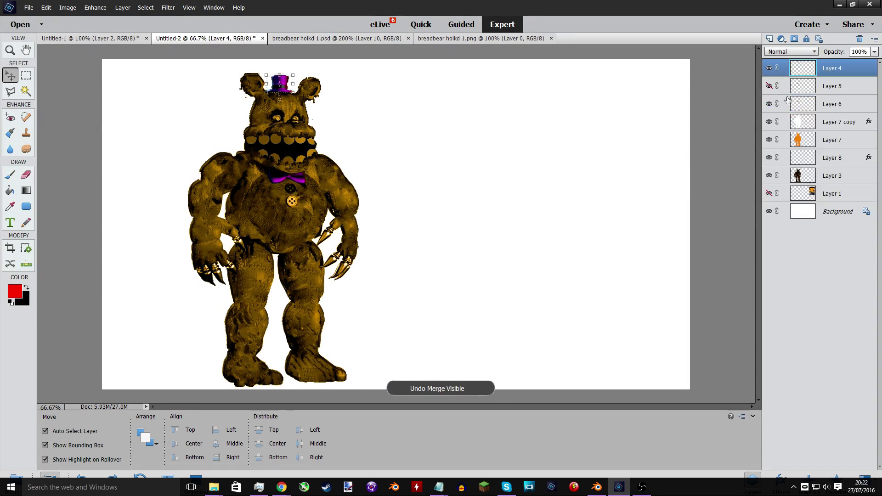
# Hide the Background and remove the orange fill on Layer 7 between the arms and body, using Magic Wand selections of the gaps on Layer 3.
pyautogui.click(769, 211)
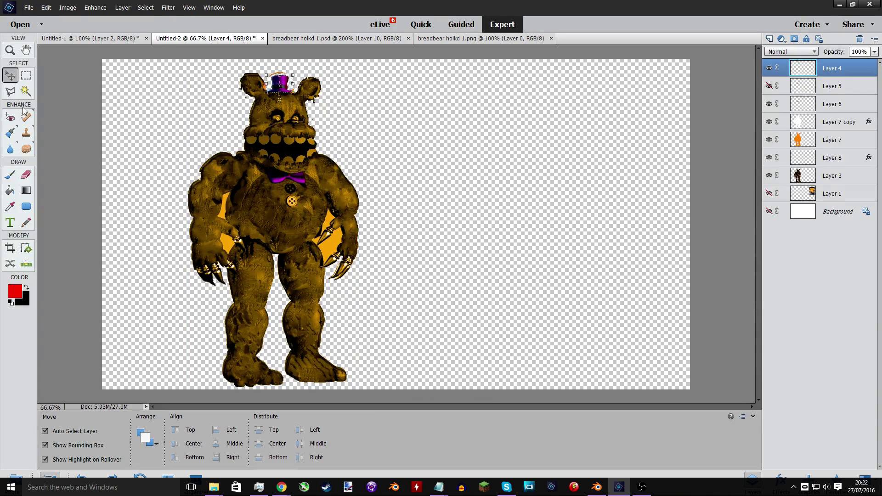
pyautogui.click(27, 91)
pyautogui.click(804, 141)
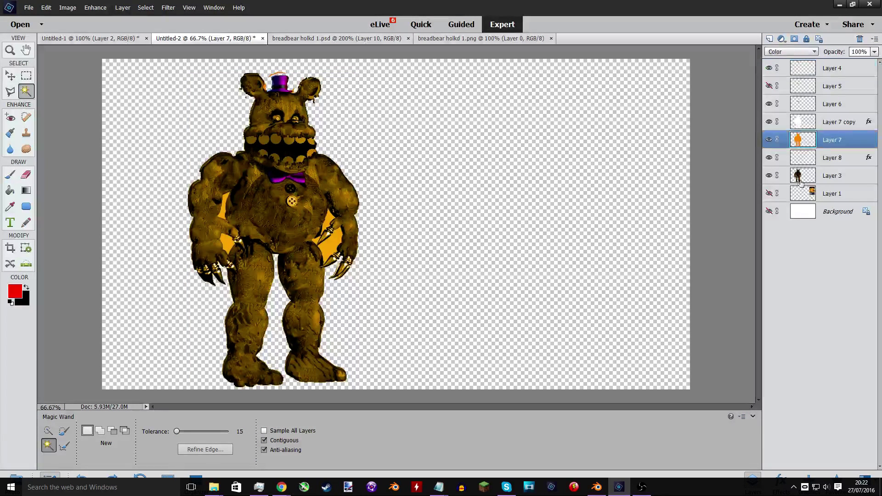
pyautogui.click(809, 176)
pyautogui.click(339, 244)
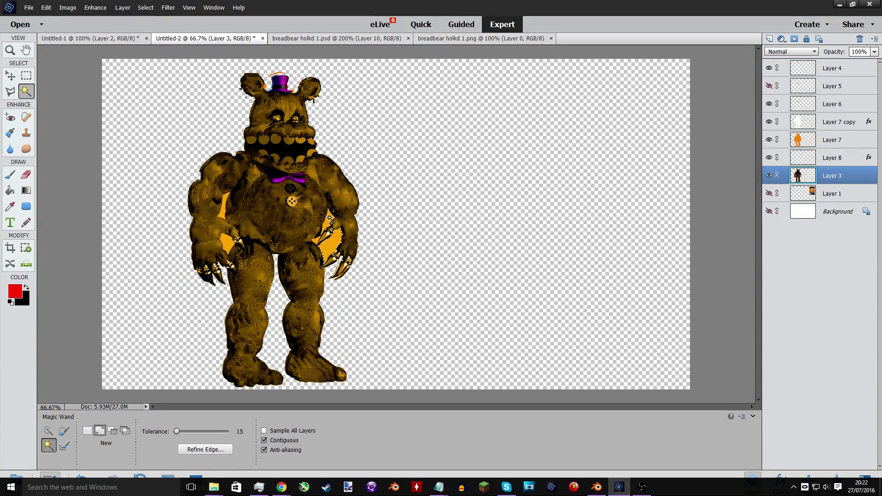
pyautogui.keyDown('shift'); pyautogui.click(316, 241); pyautogui.keyUp('shift')
pyautogui.keyDown('shift'); pyautogui.click(229, 244); pyautogui.keyUp('shift')
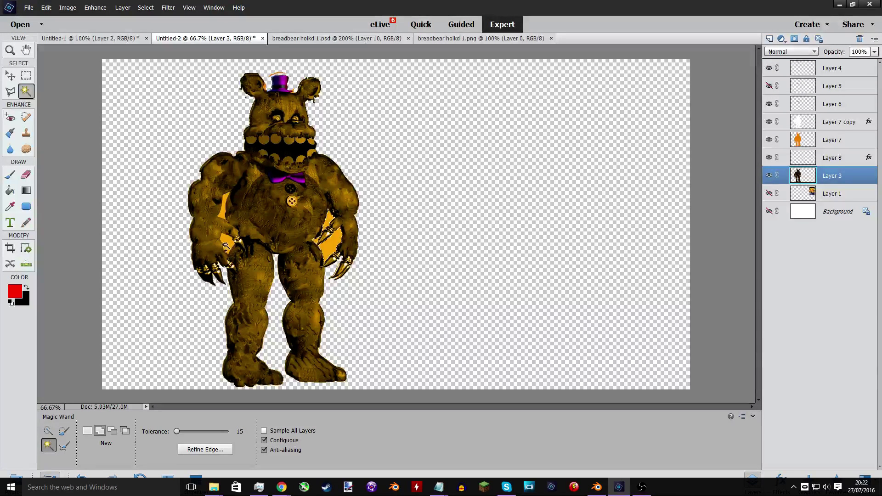
pyautogui.keyDown('shift'); pyautogui.click(224, 209); pyautogui.keyUp('shift')
pyautogui.press('Delete')
pyautogui.click(832, 140)
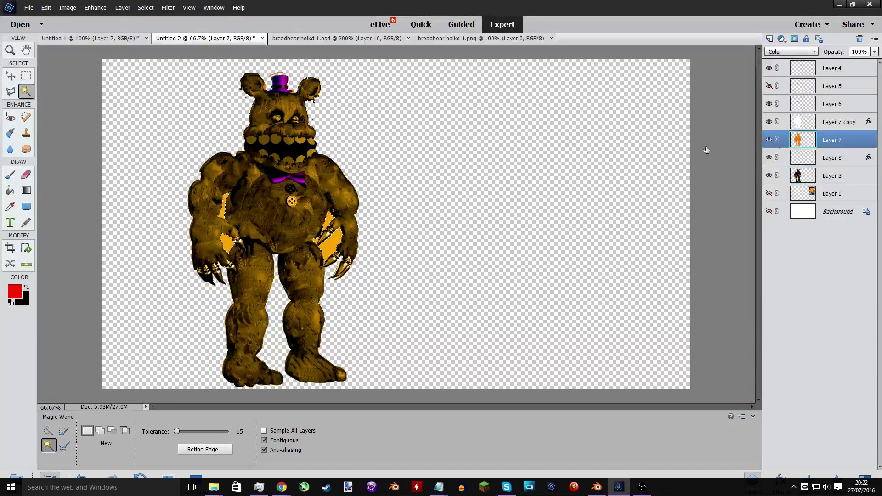
pyautogui.hotkey('ctrl', 'd')
# Select the gaps between the arms and body on Layer 3 with the Magic Wand, and make Layer 7 copy active.
pyautogui.click(803, 177)
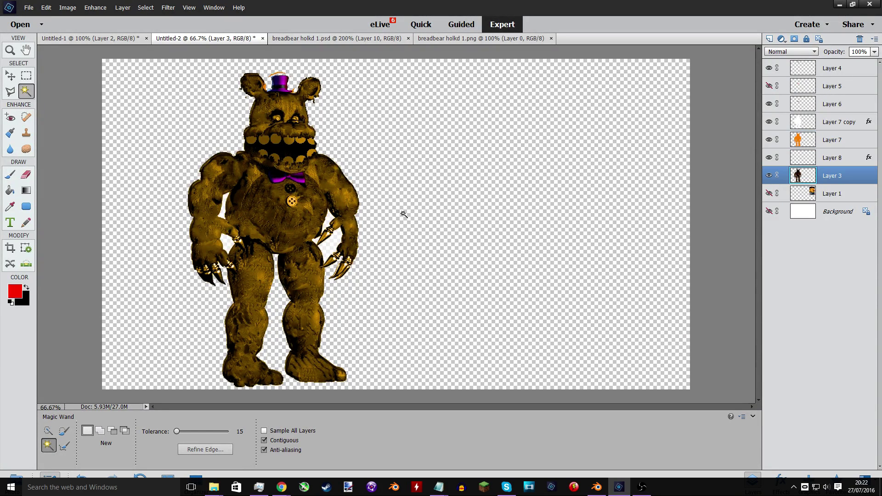
pyautogui.click(329, 231)
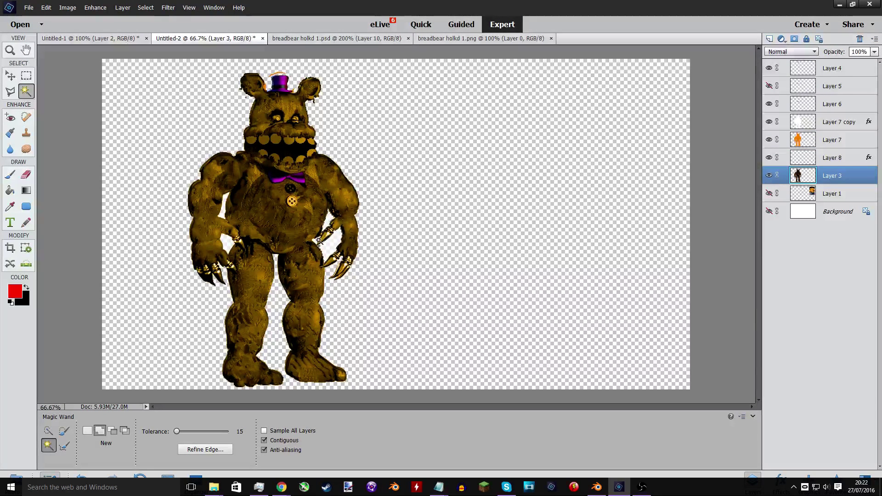
pyautogui.keyDown('shift'); pyautogui.click(223, 247); pyautogui.keyUp('shift')
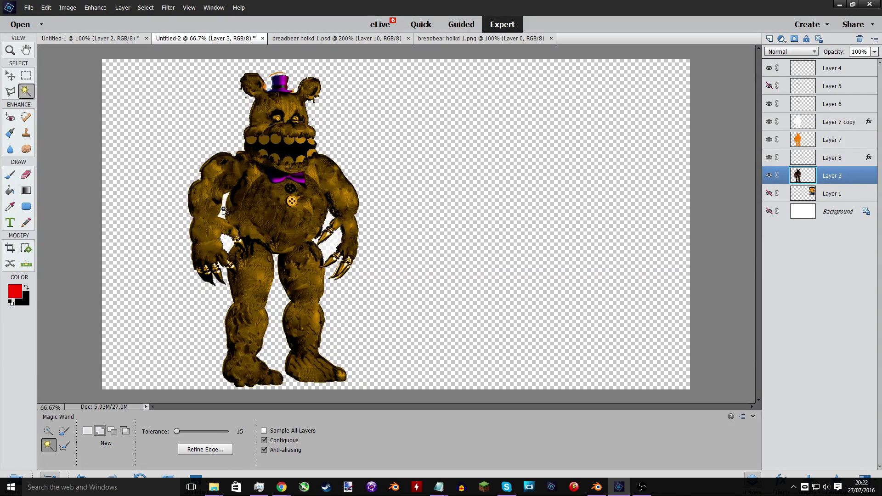
pyautogui.click(808, 122)
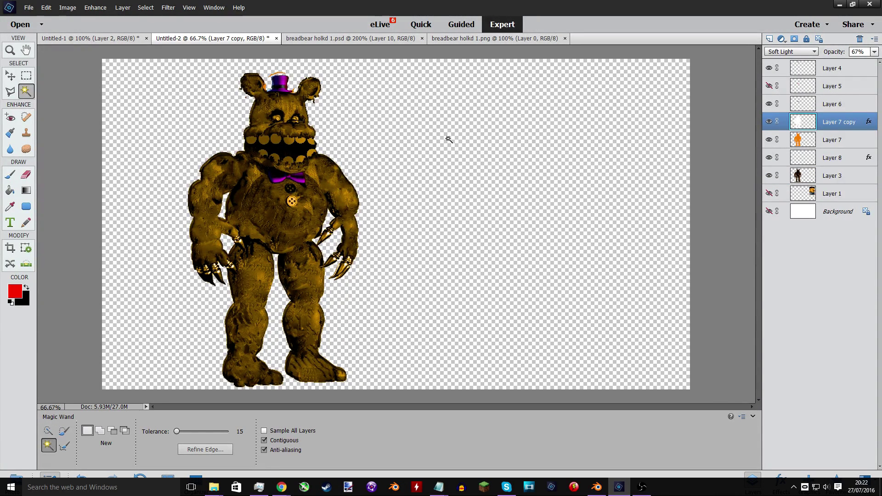
# Merge the visible bear layers into a single layer and move the character to about the centre of the canvas.
pyautogui.click(10, 76)
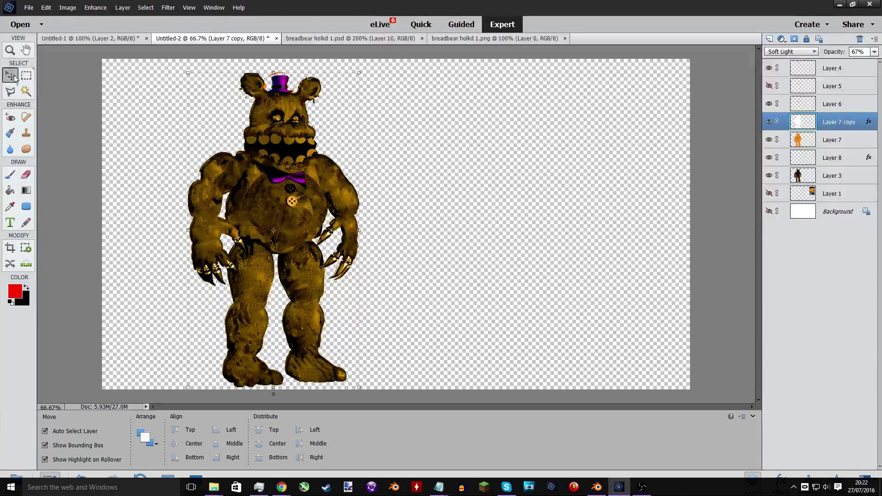
pyautogui.rightClick(800, 121)
pyautogui.click(822, 301)
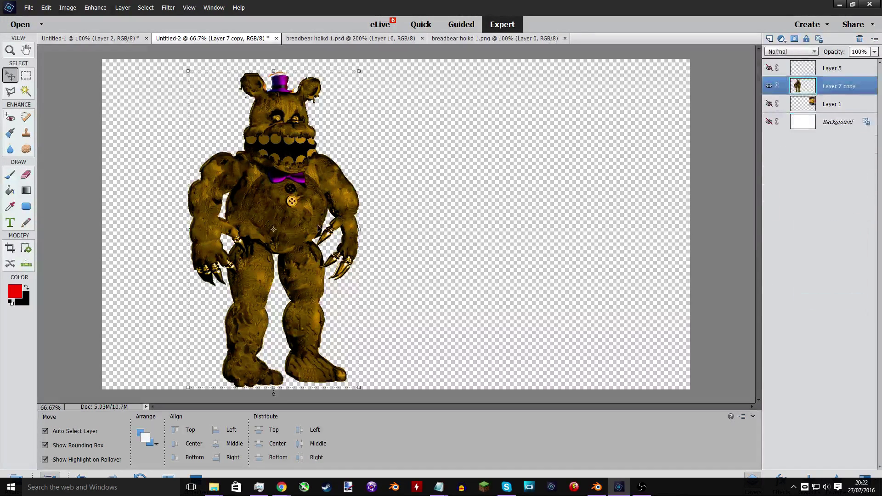
pyautogui.moveTo(320, 229); pyautogui.dragTo(449, 222)
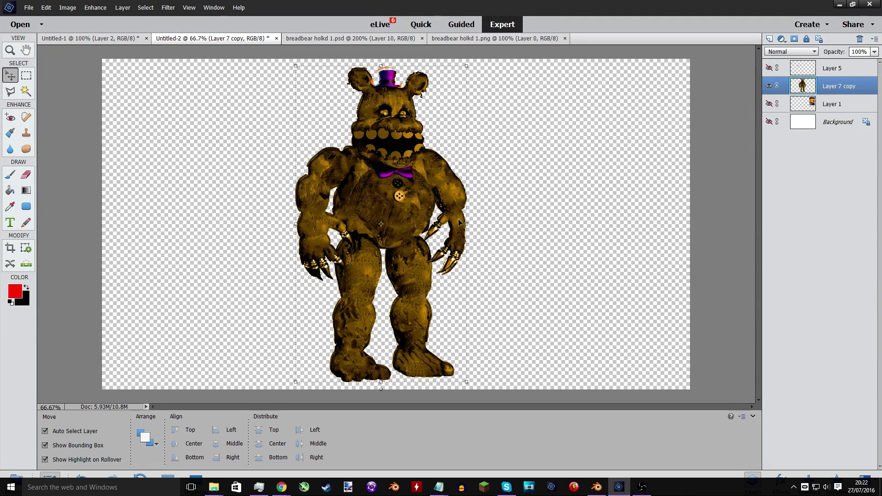
pyautogui.click(523, 222)
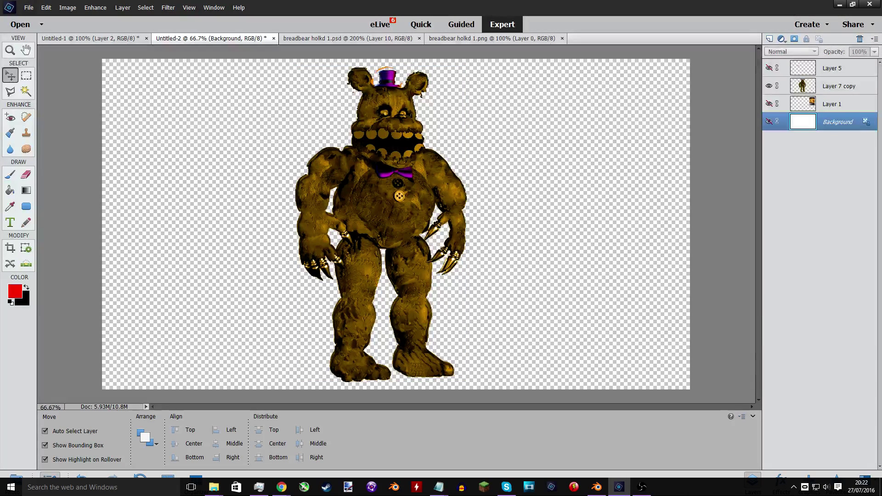
# Paste the copied TV static image as a full-canvas layer behind the character and reapply the last filter to it.
pyautogui.moveTo(282, 486)
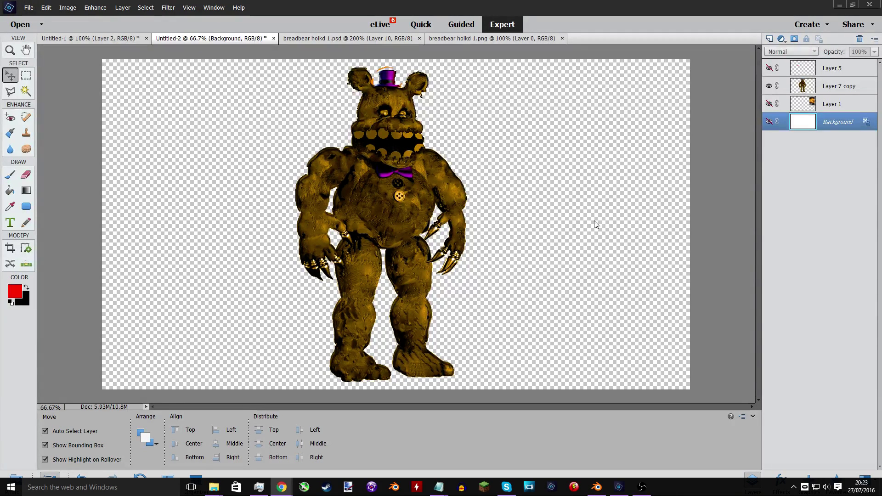
pyautogui.click(597, 232)
pyautogui.hotkey('ctrl', 'v')
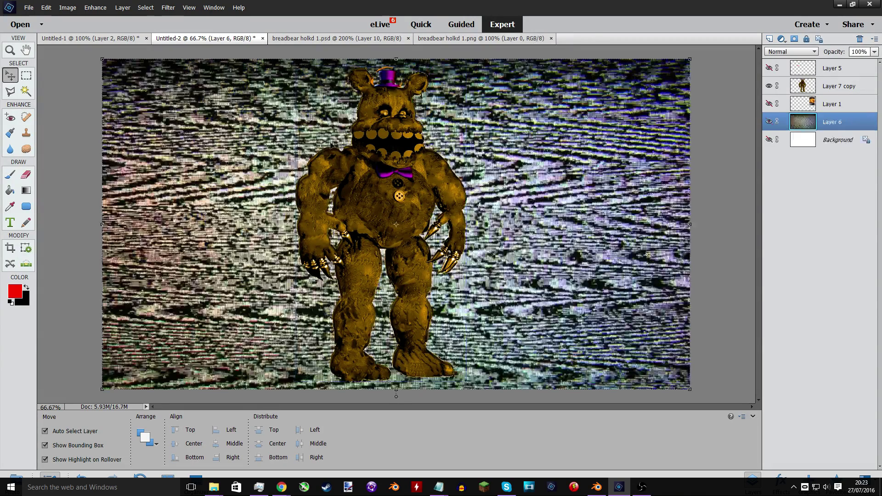
pyautogui.hotkey('ctrl', 'f')
pyautogui.hotkey('ctrl', 'f')
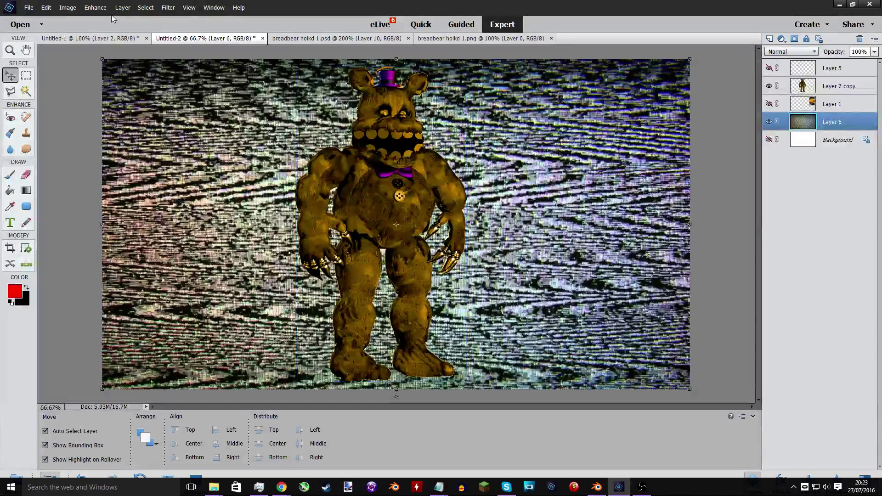
# Add a new layer with default settings directly above the static and fill it with red.
pyautogui.click(122, 7)
pyautogui.moveTo(133, 14)
pyautogui.click(60, 16)
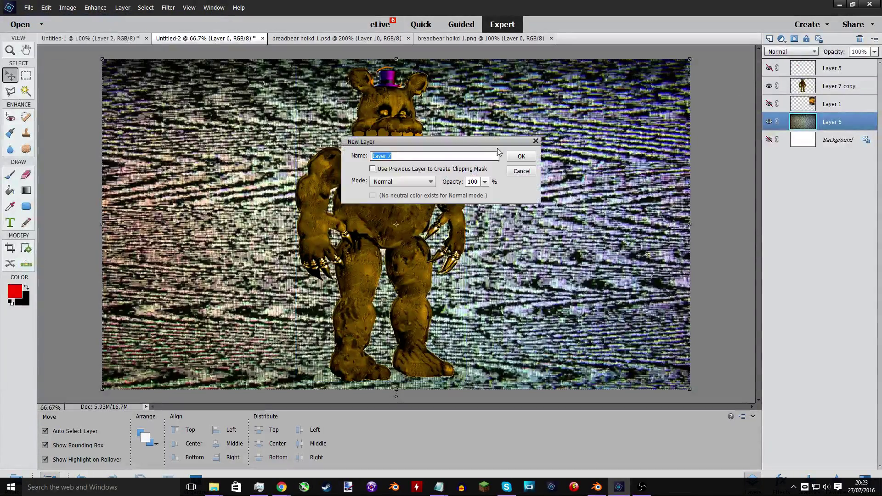
pyautogui.click(520, 157)
pyautogui.click(9, 190)
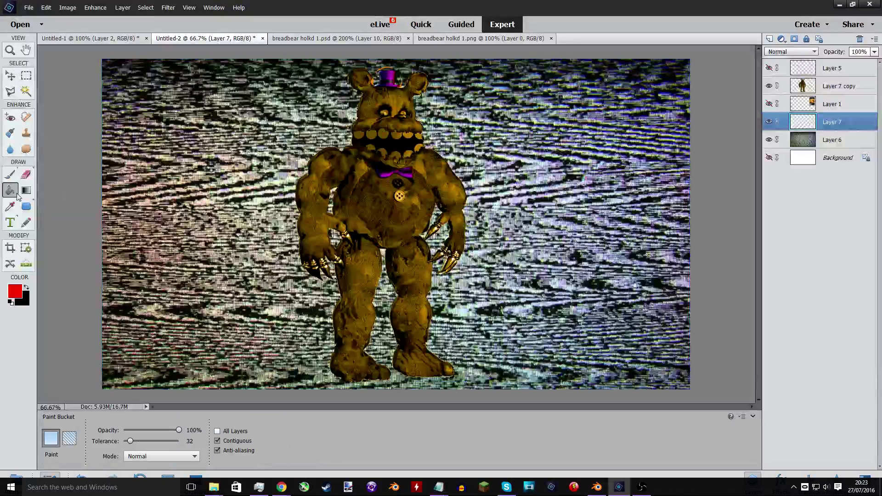
pyautogui.click(147, 183)
# Set the red layer's blend mode to Color and refill it with dark red 720000.
pyautogui.click(790, 51)
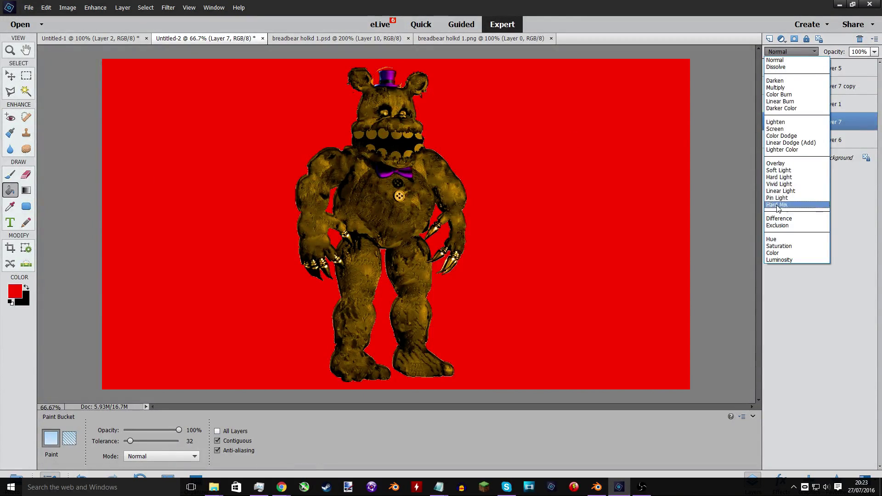
pyautogui.click(776, 252)
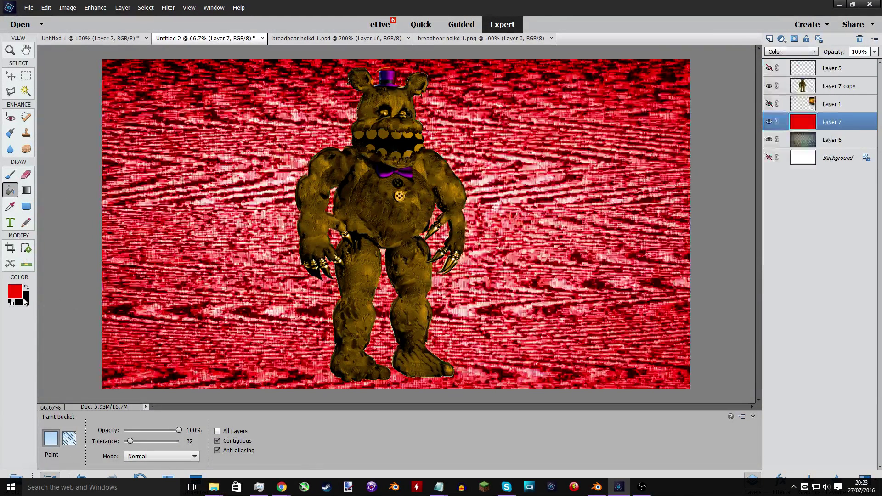
pyautogui.click(16, 294)
pyautogui.moveTo(432, 209); pyautogui.dragTo(451, 212)
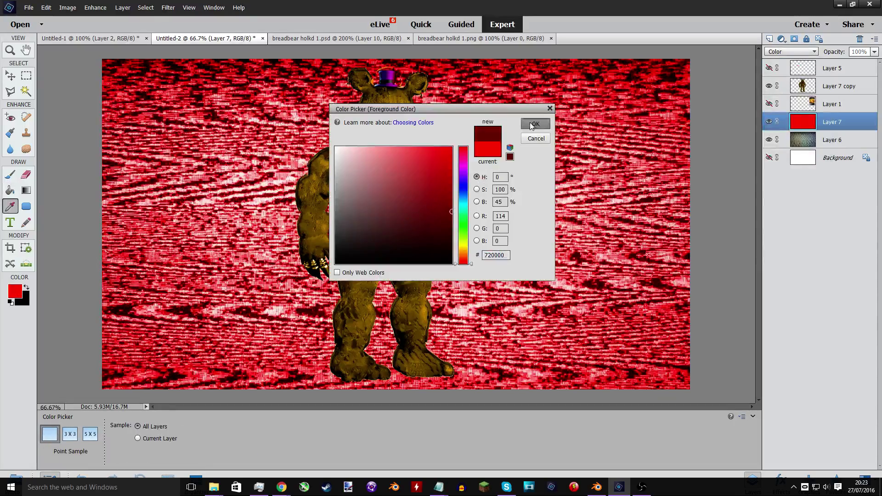
pyautogui.click(531, 126)
pyautogui.click(545, 143)
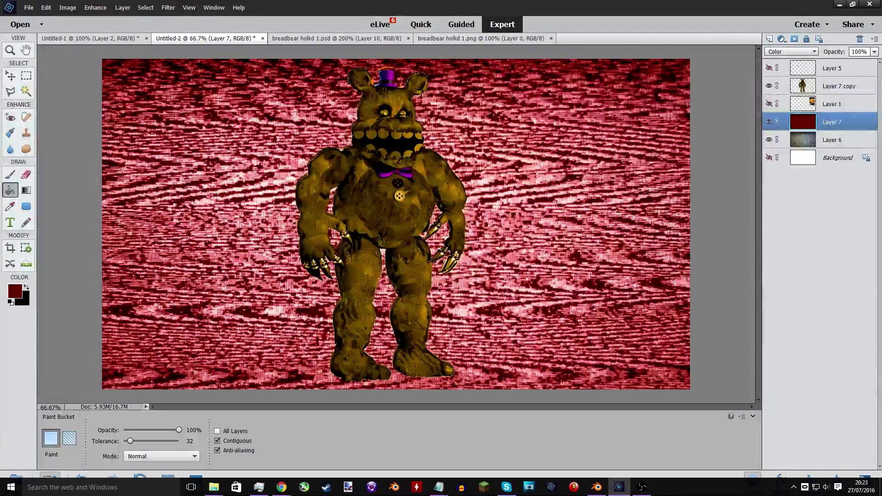
# Lower the static layer's opacity to 19%.
pyautogui.click(812, 144)
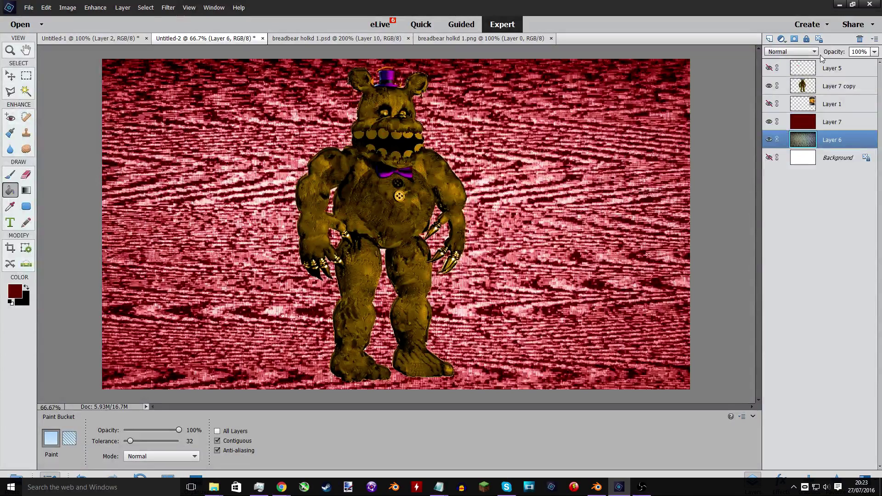
pyautogui.click(874, 51)
pyautogui.moveTo(849, 64); pyautogui.dragTo(837, 65)
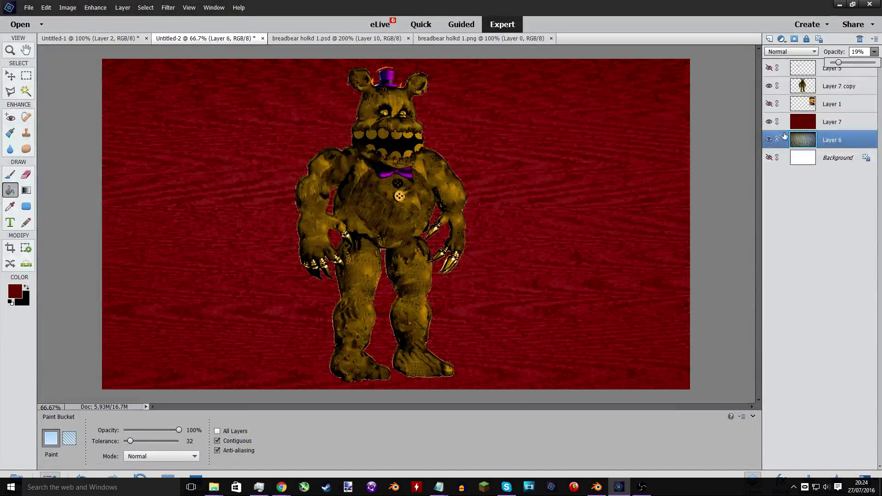
# Make the Background layer visible and fill it with black.
pyautogui.click(772, 158)
pyautogui.click(771, 158)
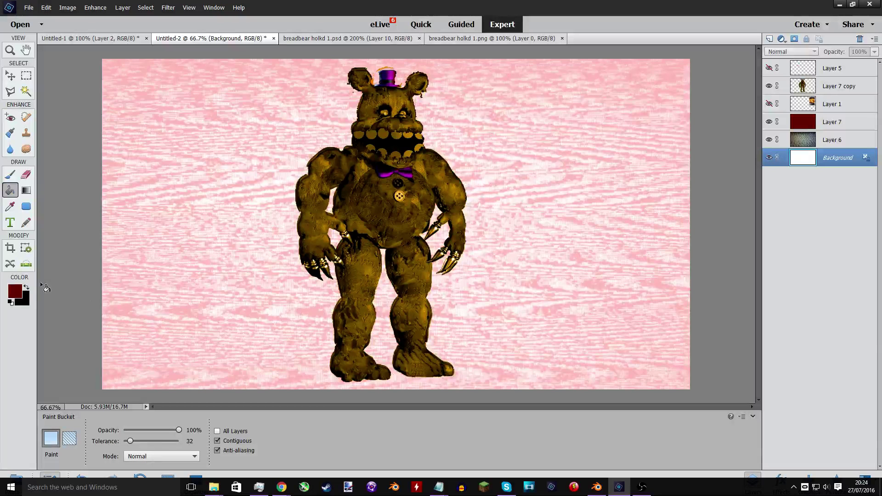
pyautogui.click(27, 288)
pyautogui.click(128, 267)
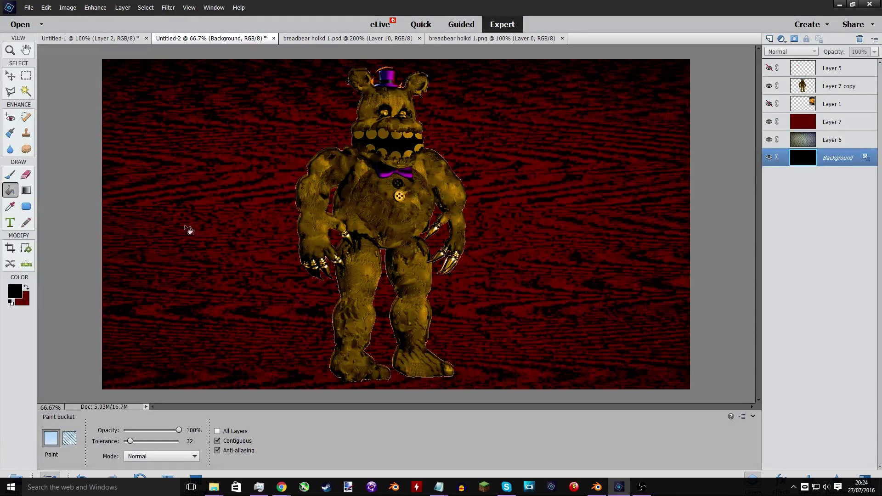
# Reduce the dark red colour layer's opacity to 26%.
pyautogui.click(800, 121)
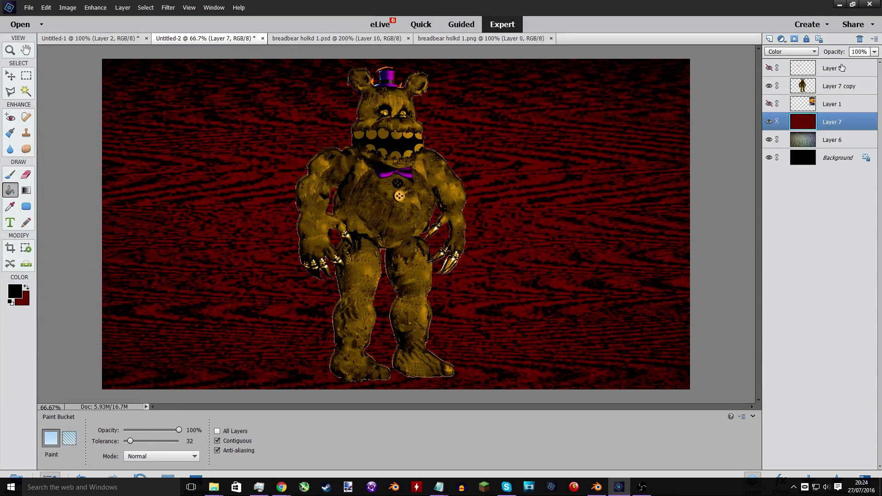
pyautogui.click(874, 52)
pyautogui.click(835, 68)
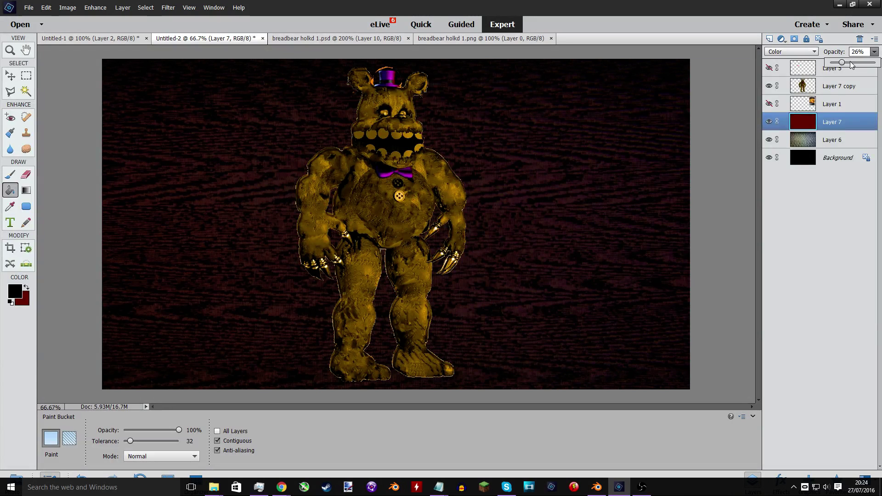
# Try the Overlay blend mode on the static layer at 100% opacity.
pyautogui.click(810, 140)
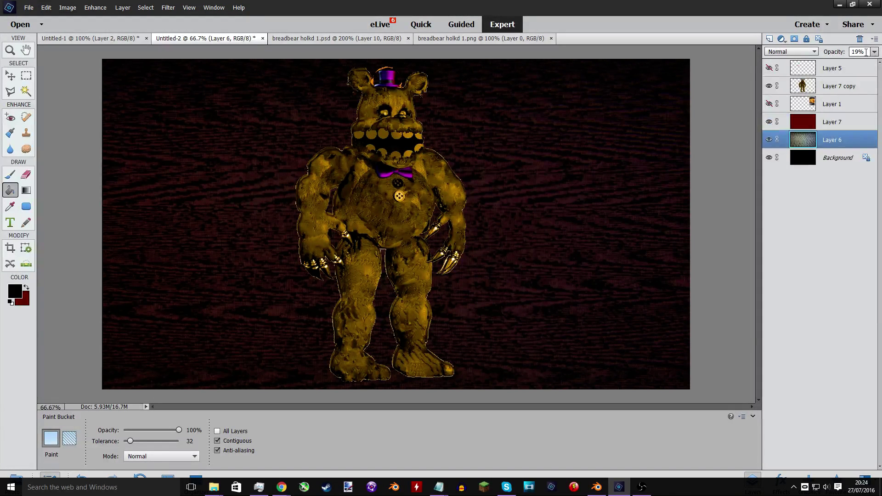
pyautogui.click(799, 52)
pyautogui.click(786, 167)
pyautogui.click(875, 53)
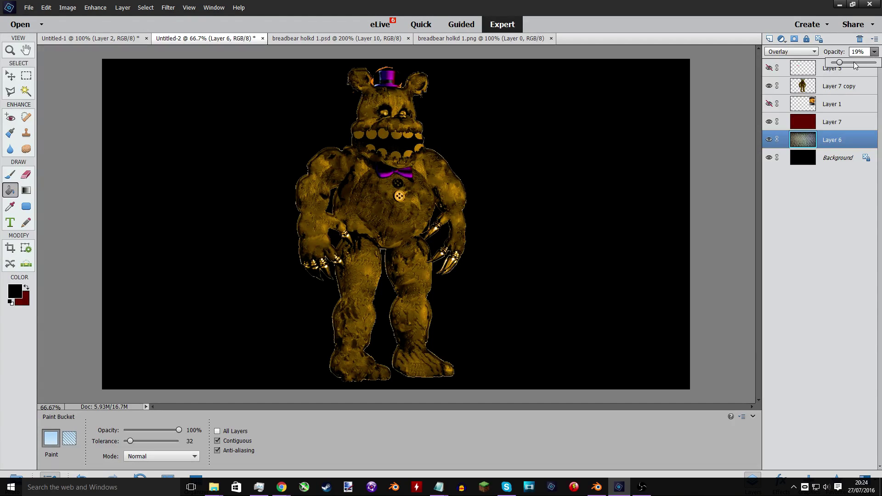
pyautogui.moveTo(839, 62); pyautogui.dragTo(876, 62)
# Set the static layer's blend mode to Screen and its opacity to 7%.
pyautogui.click(791, 51)
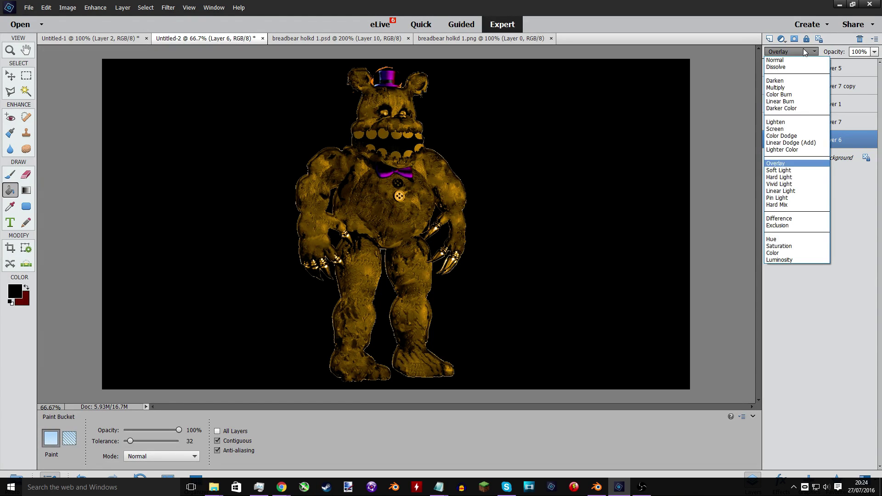
pyautogui.click(783, 130)
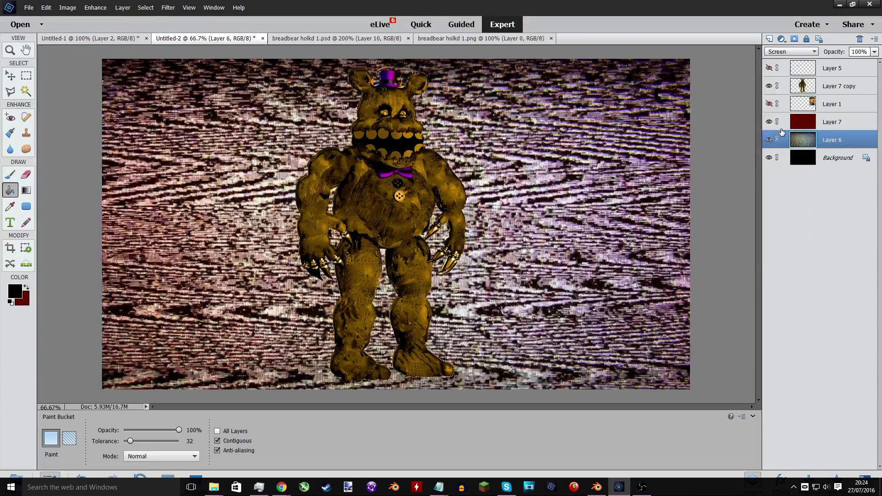
pyautogui.click(875, 53)
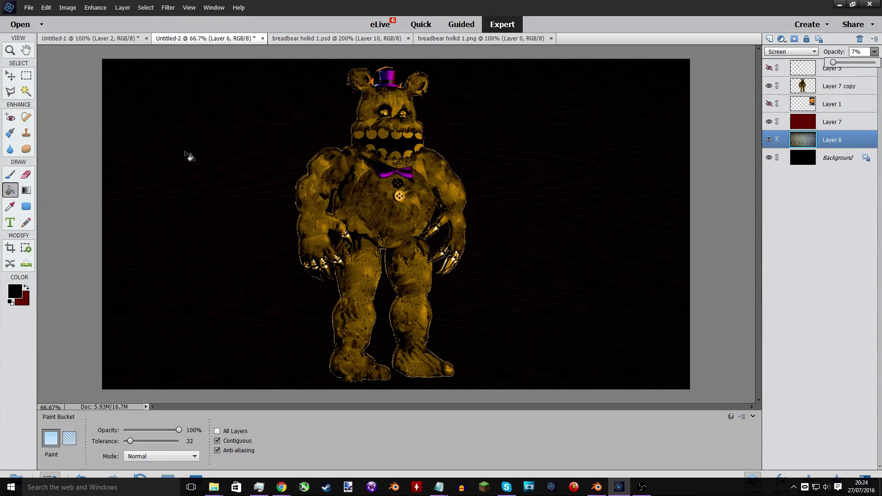
# Move the bear character horizontally into the right part of the canvas.
pyautogui.click(10, 76)
pyautogui.moveTo(395, 190); pyautogui.dragTo(549, 189)
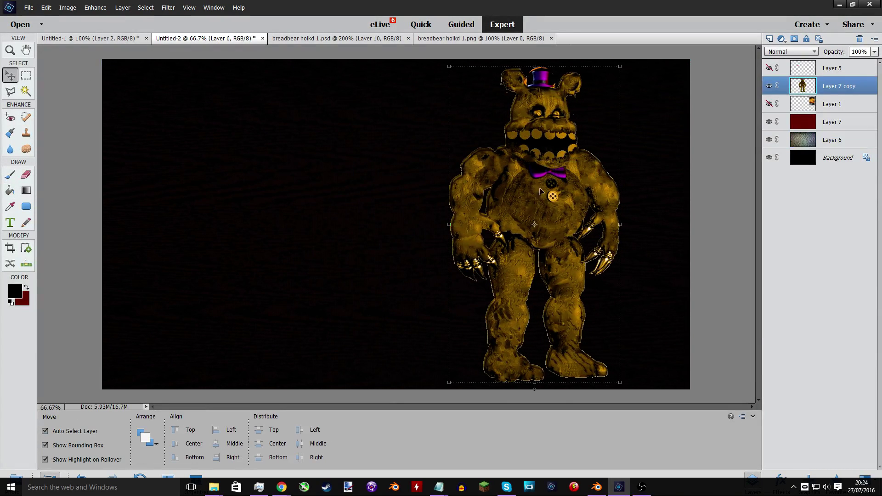
# Add the horizontal text "BreadBear" in the empty area left of the character.
pyautogui.click(10, 222)
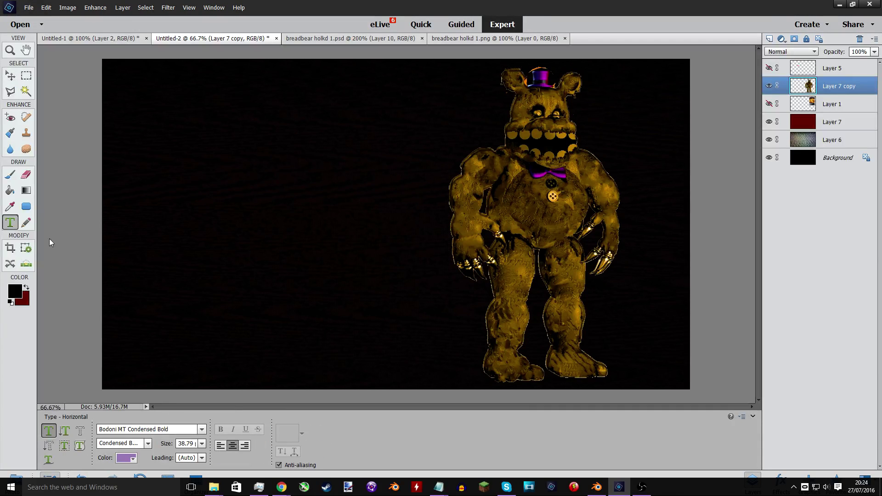
pyautogui.click(207, 208)
pyautogui.write('B')
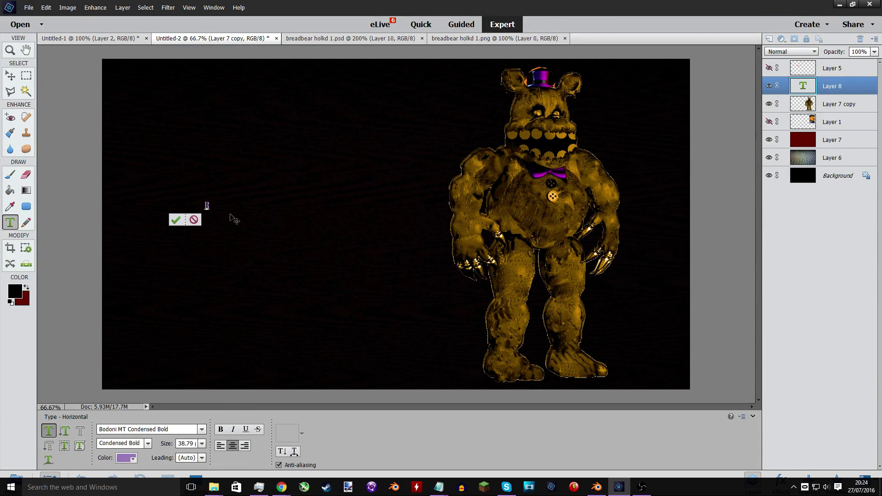
pyautogui.write('readBear')
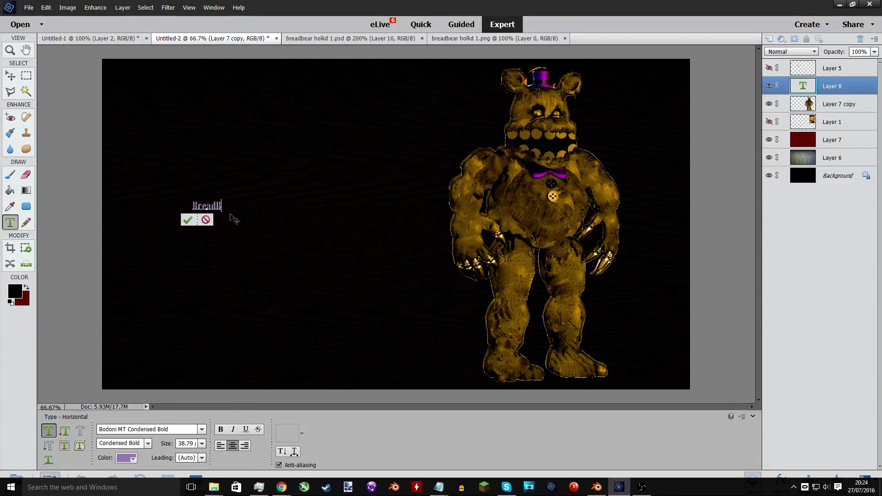
pyautogui.click(194, 221)
# Set the BreadBear text to 72 pt and colour it red.
pyautogui.doubleClick(207, 206)
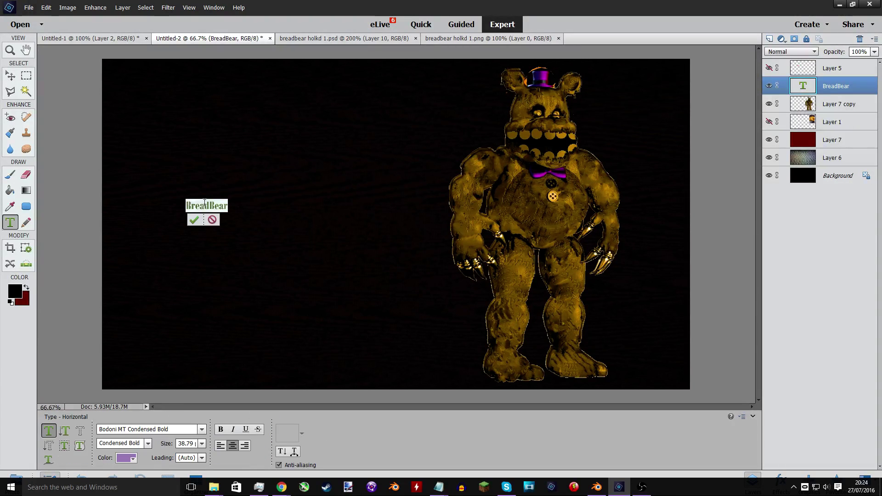
pyautogui.click(201, 444)
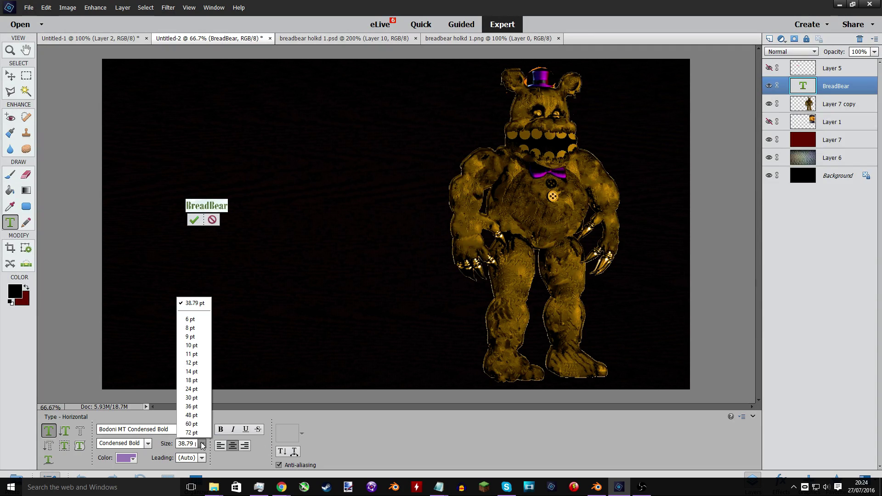
pyautogui.click(186, 434)
pyautogui.click(133, 458)
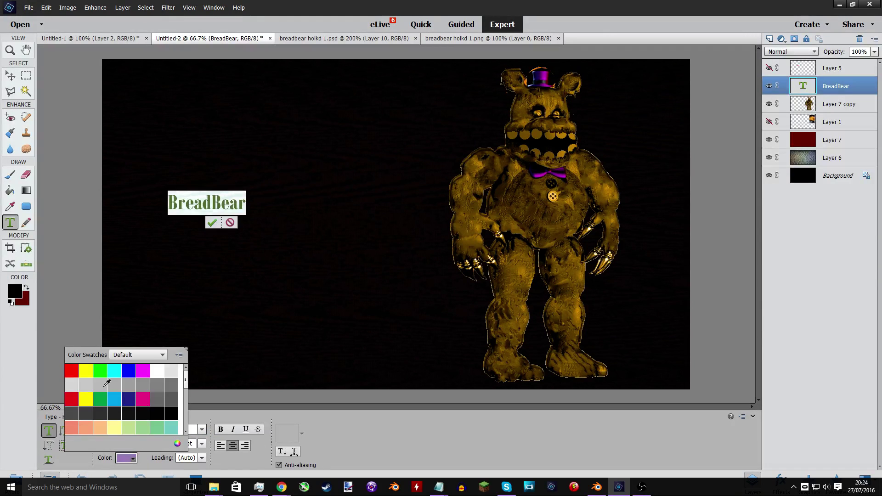
pyautogui.click(72, 399)
pyautogui.click(212, 223)
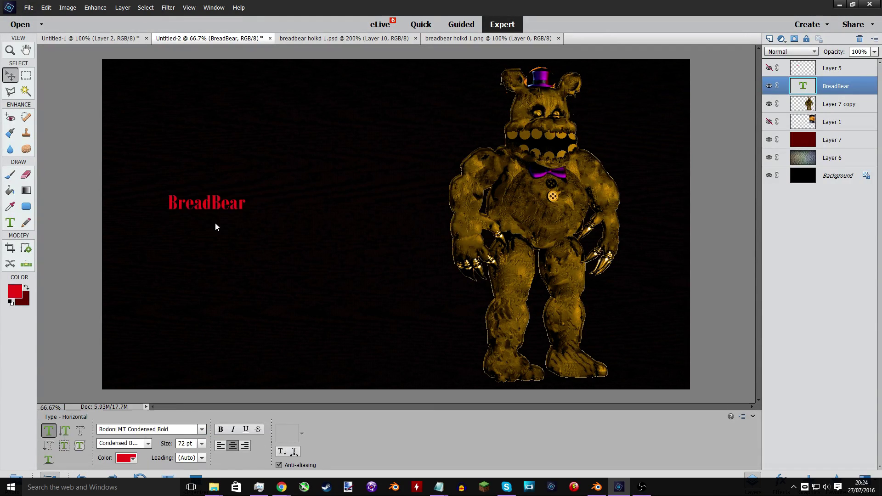
# Change the font of the BreadBear text to Agency FB Regular.
pyautogui.hotkey('ctrl', 'z')
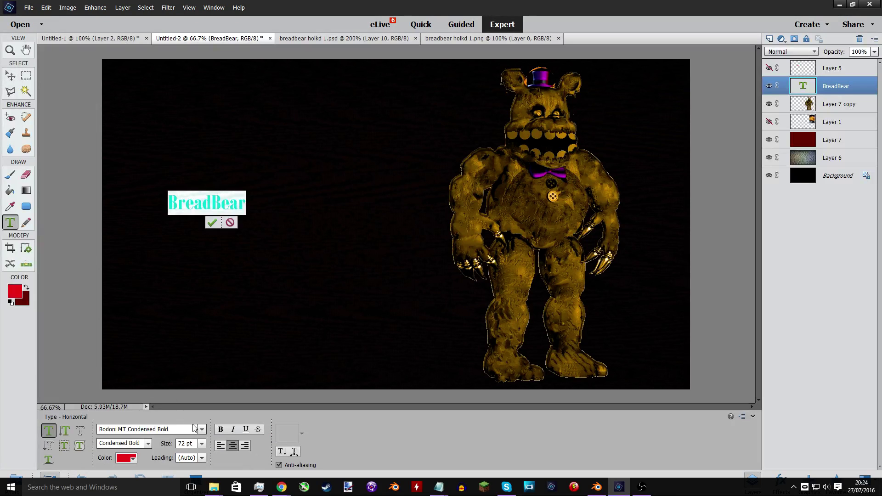
pyautogui.click(201, 430)
pyautogui.scroll(5, 220, 271)
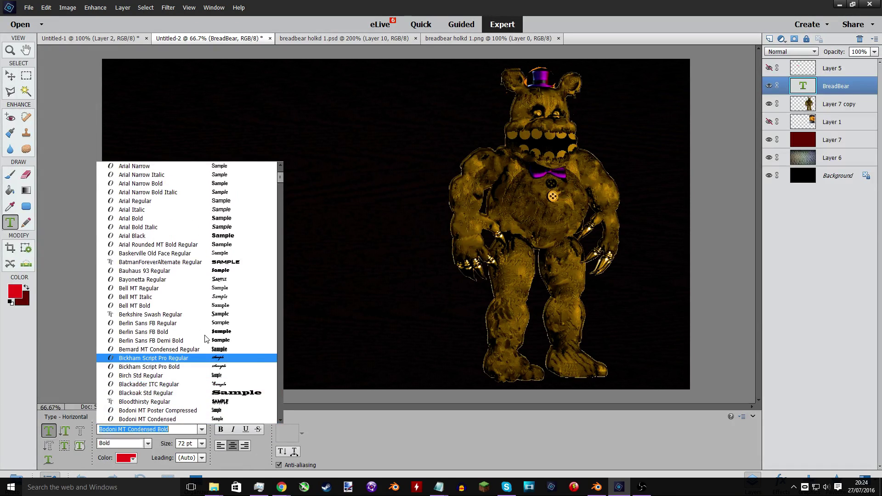
pyautogui.scroll(1, 220, 271)
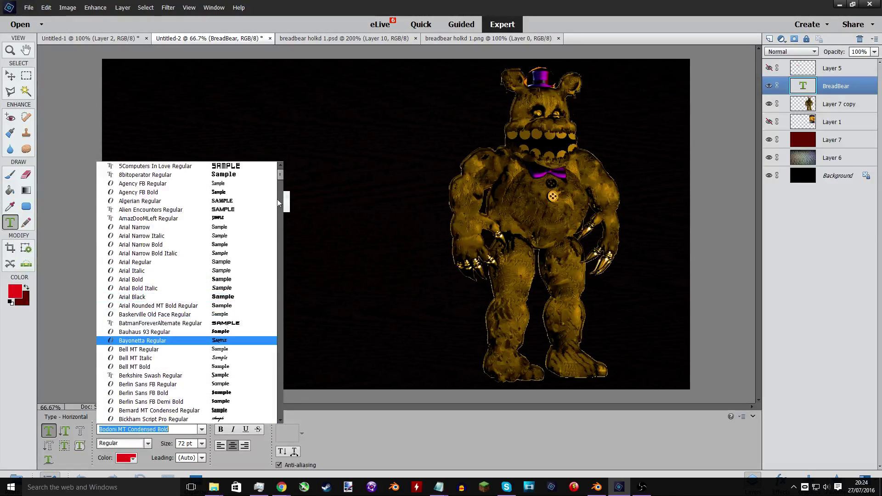
pyautogui.scroll(1, 238, 205)
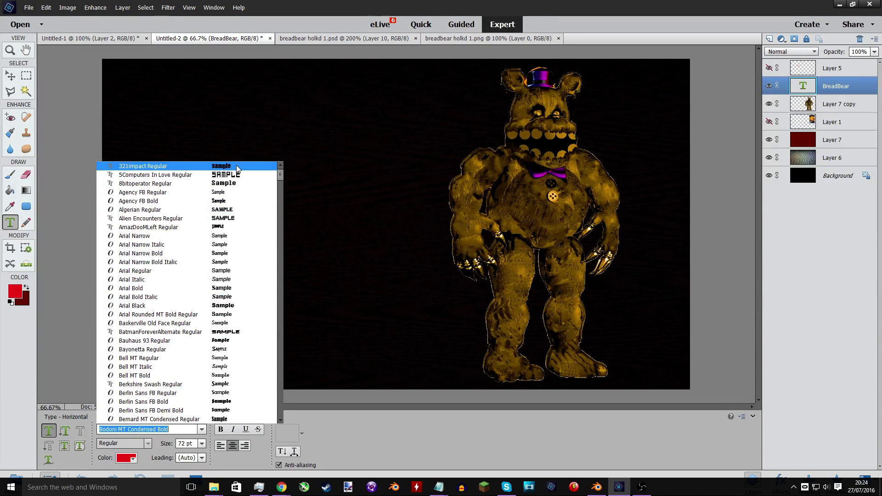
pyautogui.click(223, 194)
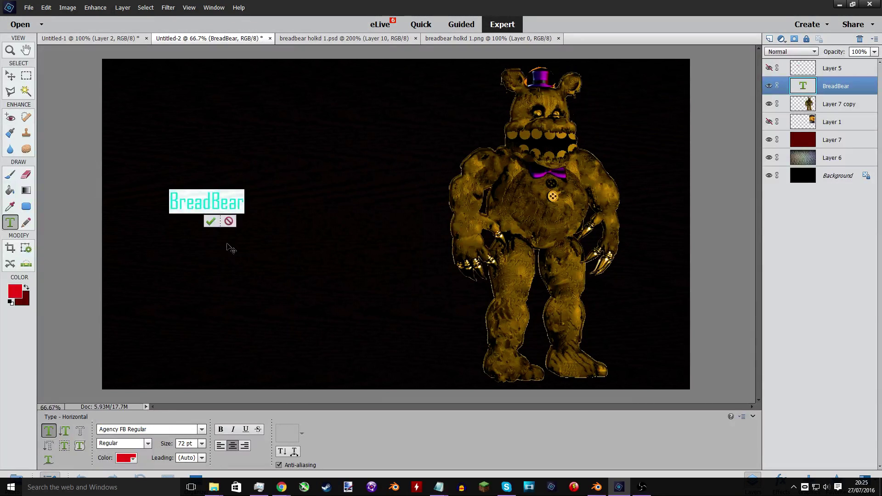
pyautogui.click(211, 222)
# Scale the BreadBear text proportionally to about 329% and place it in the empty area beside the bear.
pyautogui.press('v')
pyautogui.click(252, 221)
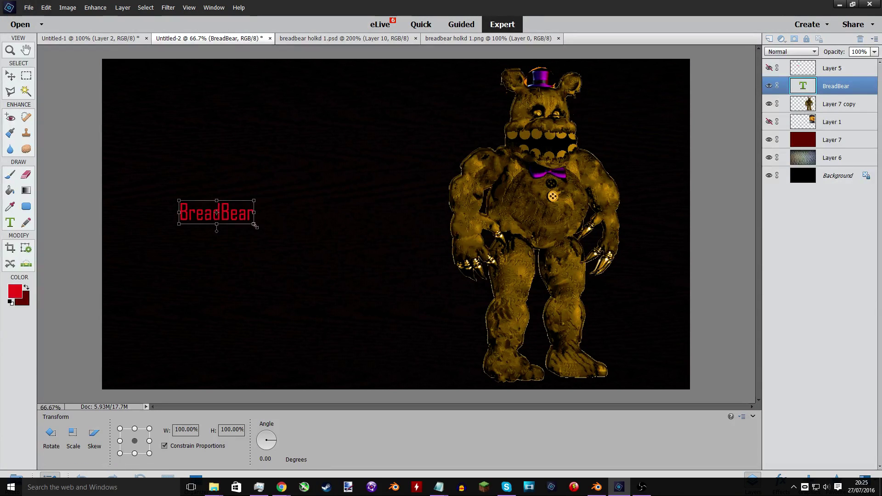
pyautogui.moveTo(252, 221); pyautogui.dragTo(430, 290)
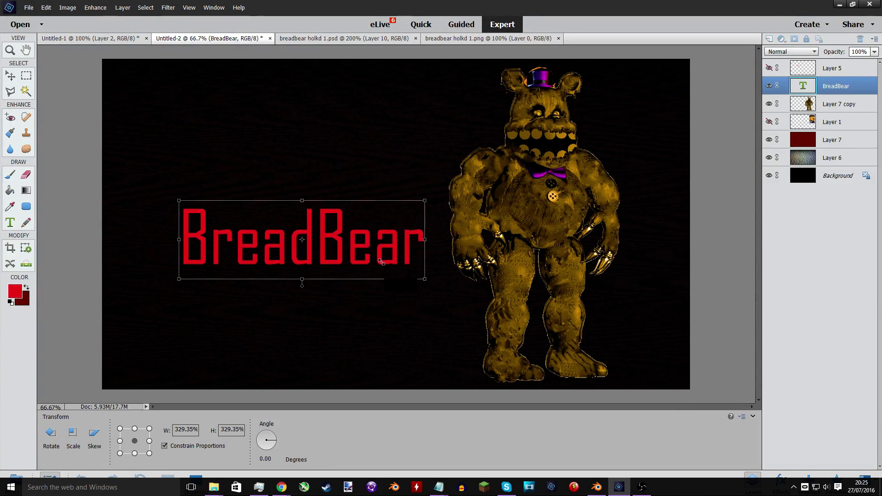
pyautogui.moveTo(338, 237); pyautogui.dragTo(310, 222)
pyautogui.moveTo(369, 270)
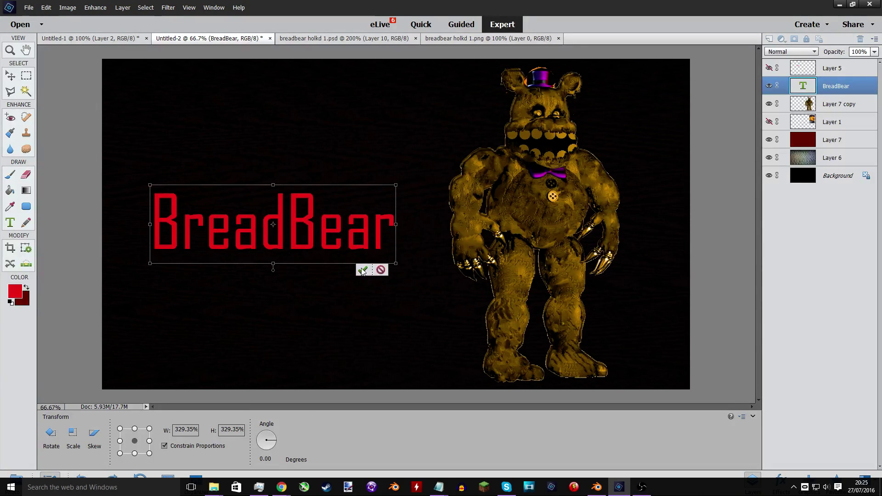
pyautogui.click(362, 271)
# Give the BreadBear text the first Inner Shadows style and the fourth Bevels style.
pyautogui.click(780, 479)
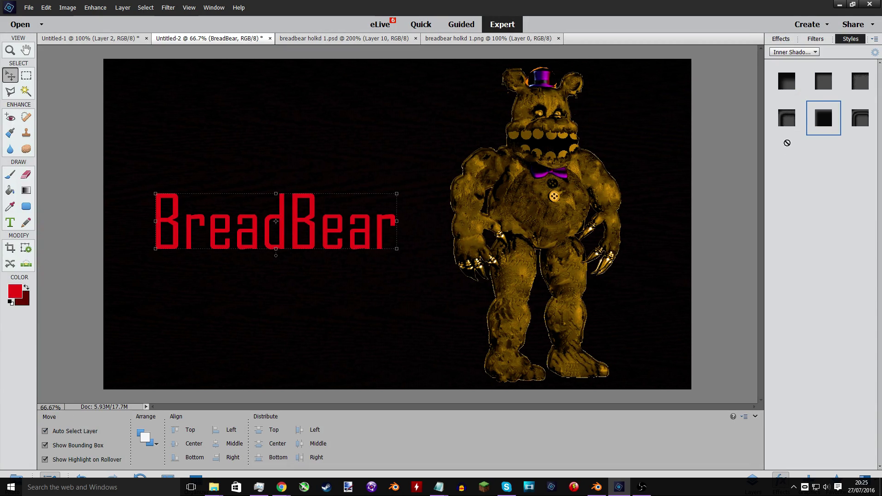
pyautogui.click(799, 79)
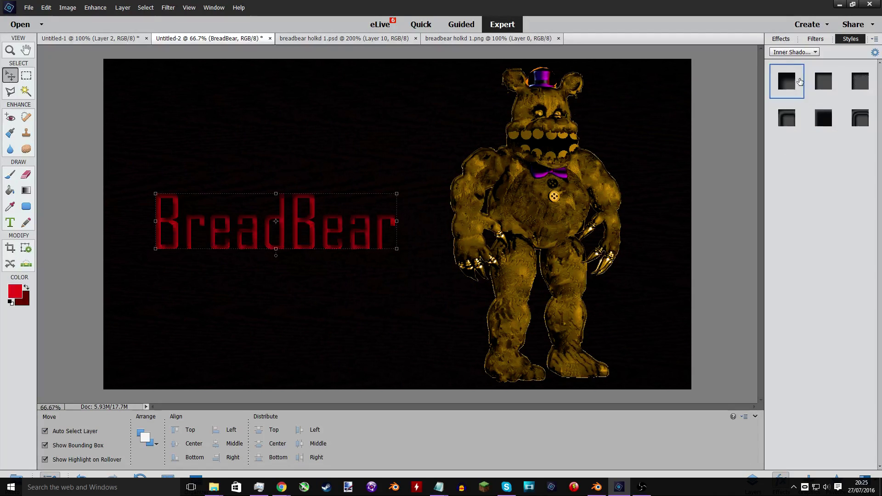
pyautogui.click(794, 52)
pyautogui.click(794, 64)
pyautogui.click(867, 82)
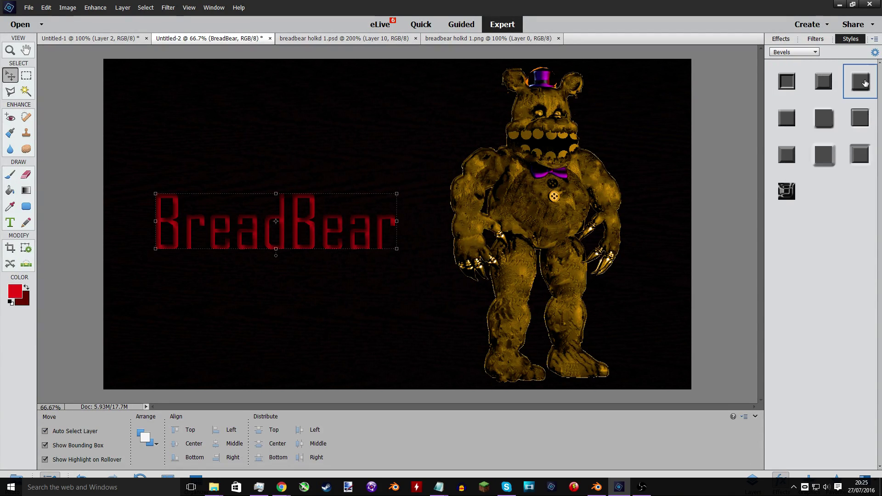
pyautogui.click(792, 120)
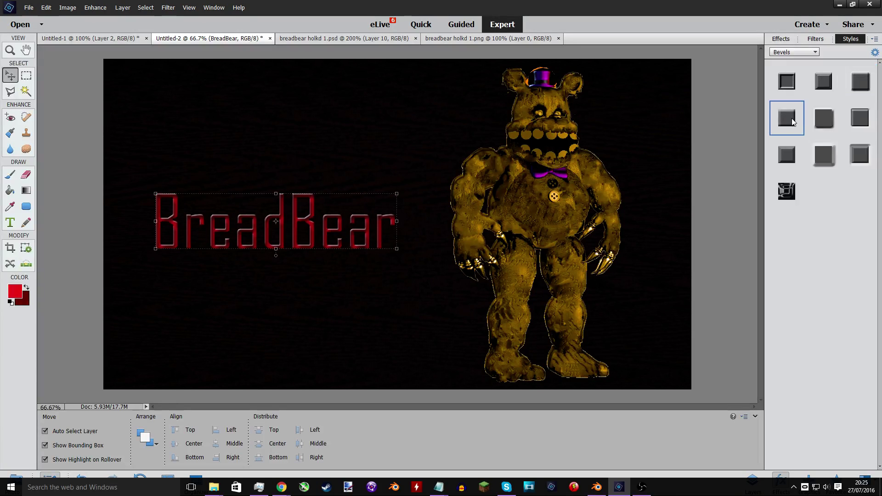
# Add "Nightmare" on its own line above "BreadBear" and move the two-line title slightly up.
pyautogui.click(118, 215)
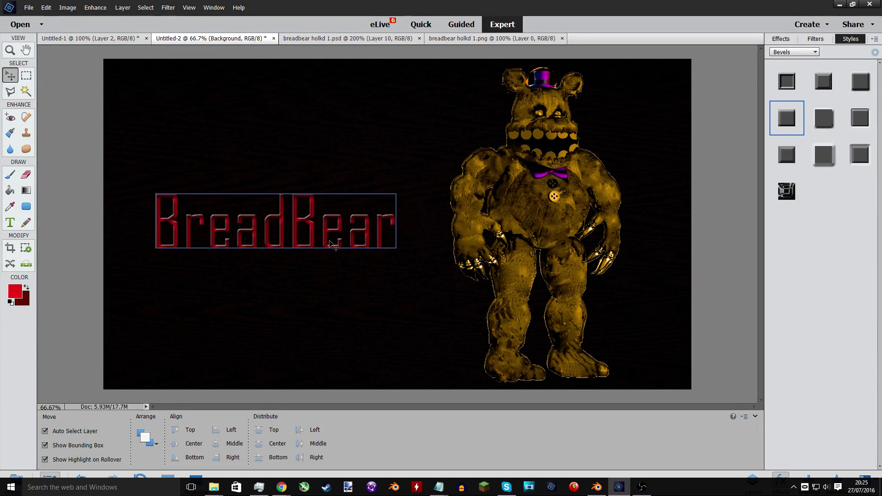
pyautogui.click(328, 228)
pyautogui.doubleClick(327, 225)
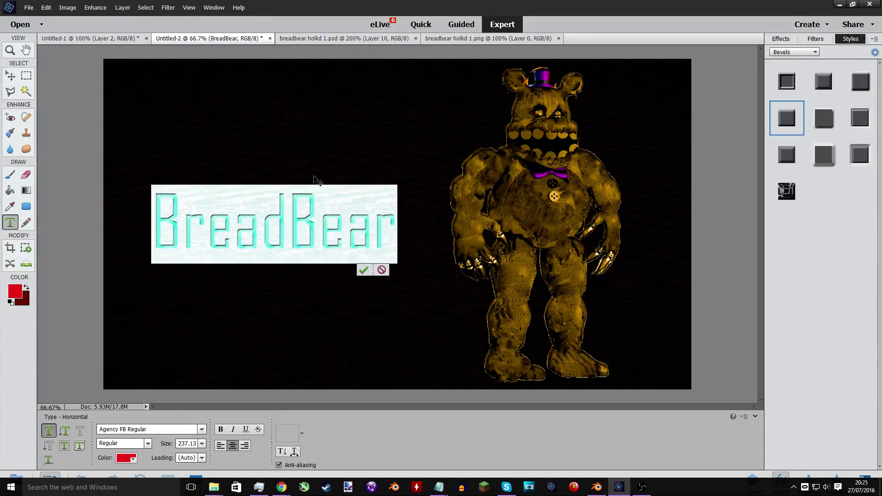
pyautogui.click(301, 184)
pyautogui.click(158, 229)
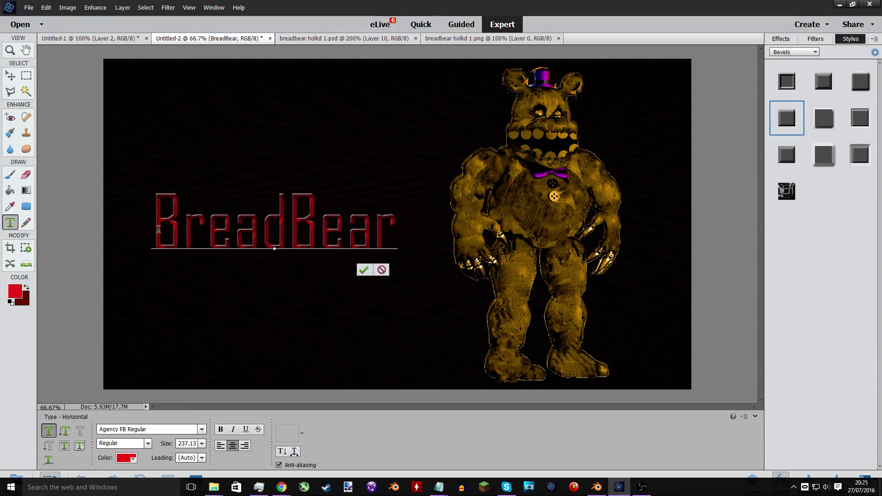
pyautogui.write('Nigh')
pyautogui.write('tmare')
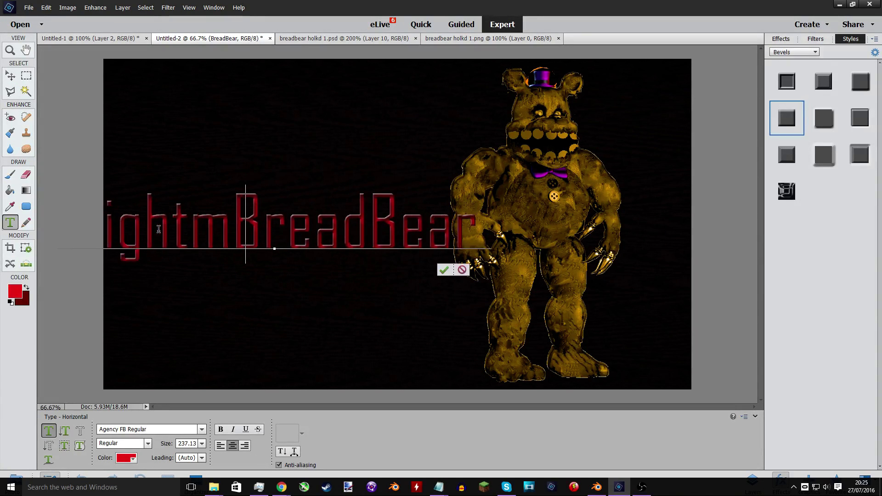
pyautogui.press('Return')
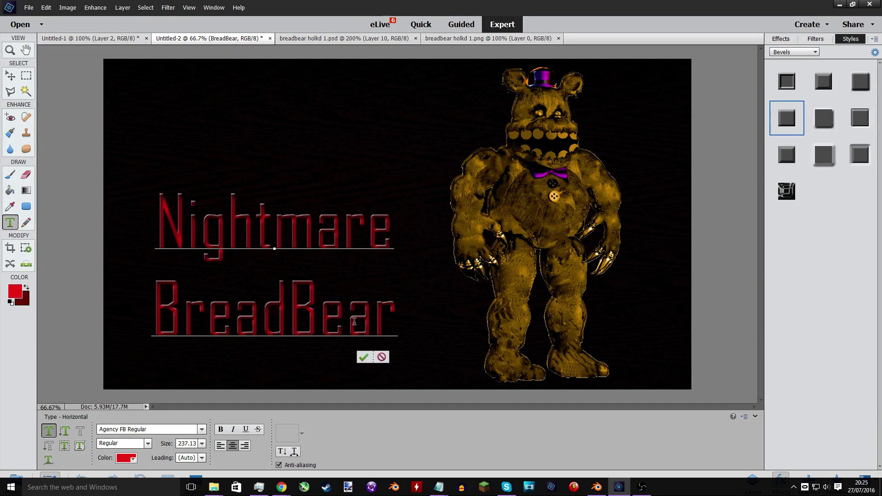
pyautogui.hotkey('ctrl', 'Return')
pyautogui.press('v')
pyautogui.moveTo(338, 319); pyautogui.dragTo(338, 294)
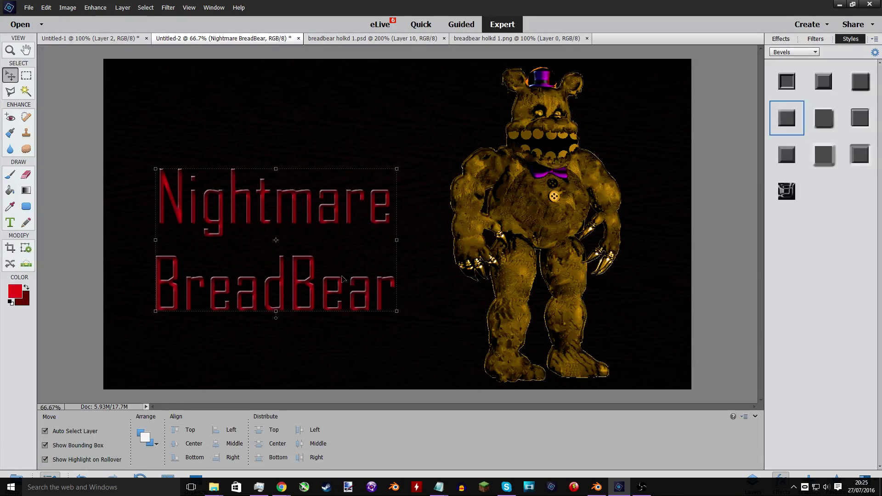
# Apply the third Bevels style to the bear character.
pyautogui.click(593, 220)
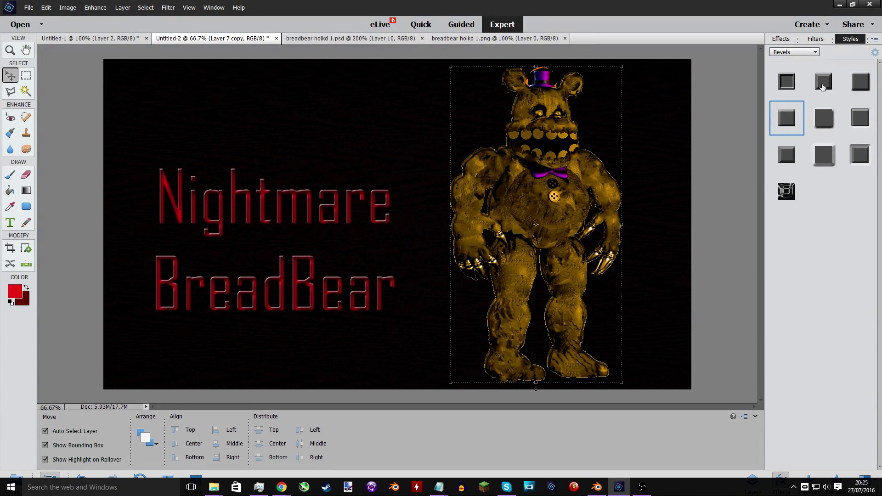
pyautogui.click(853, 87)
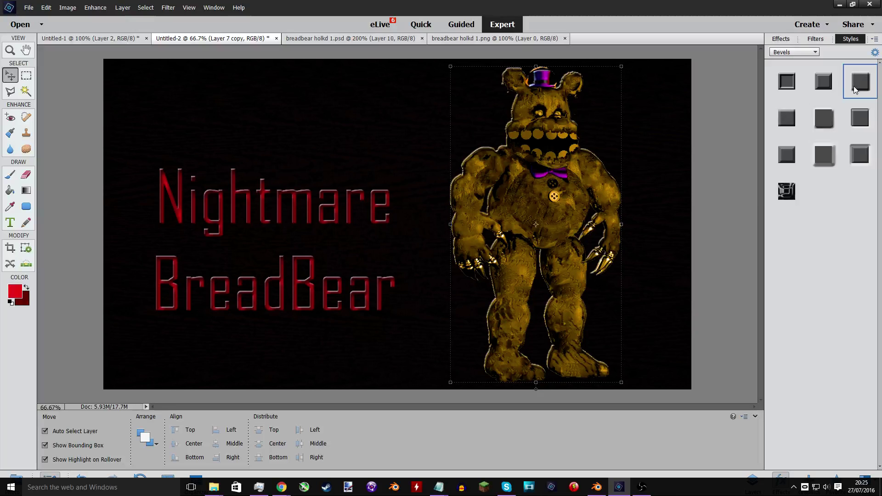
pyautogui.click(874, 53)
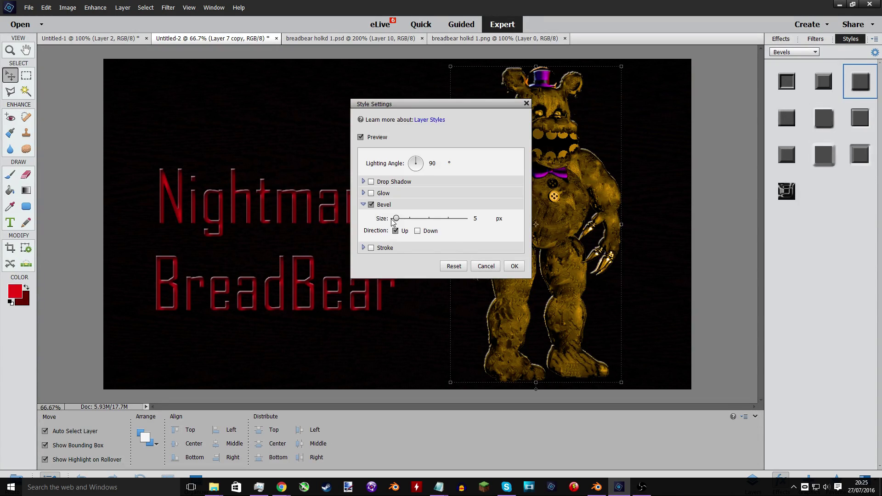
pyautogui.moveTo(392, 221); pyautogui.dragTo(466, 221)
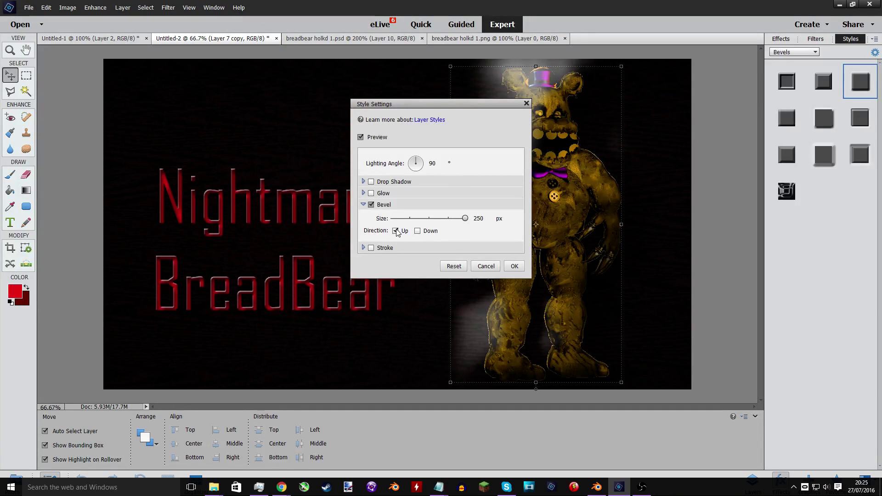
pyautogui.click(372, 204)
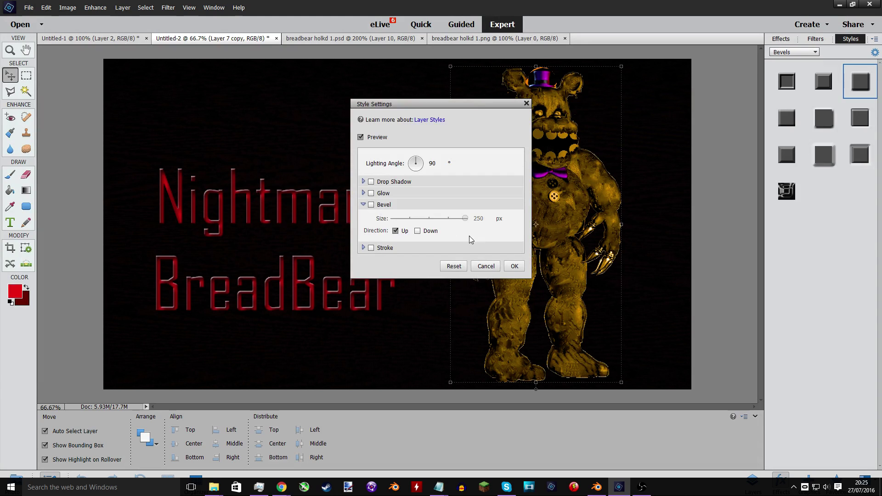
pyautogui.click(485, 266)
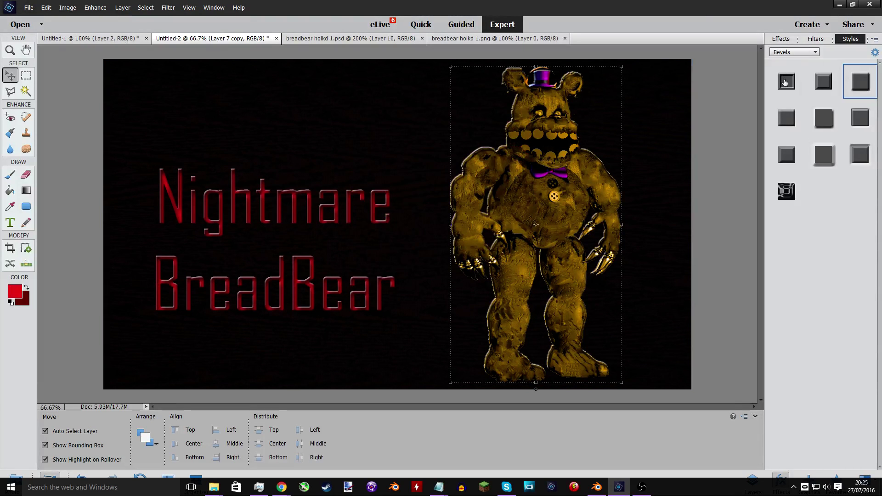
# Apply the thick black outline, the fifth of the Strokes styles, to the bear character.
pyautogui.click(794, 52)
pyautogui.click(789, 134)
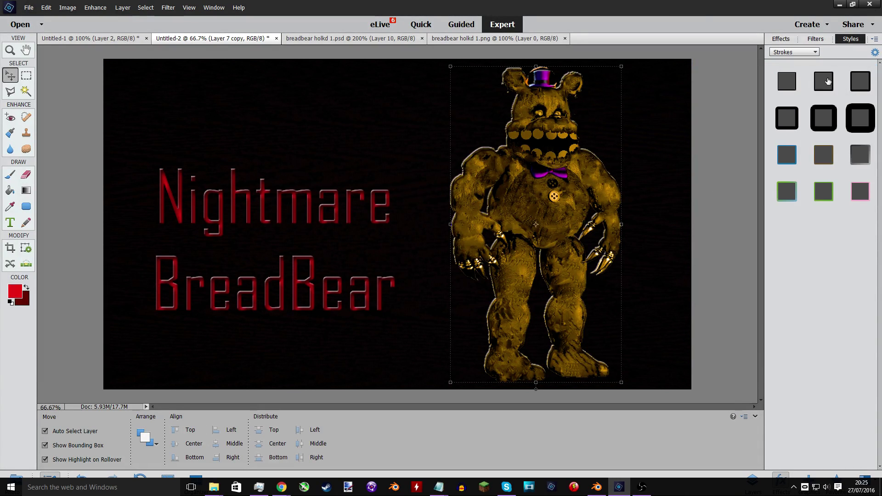
pyautogui.click(829, 87)
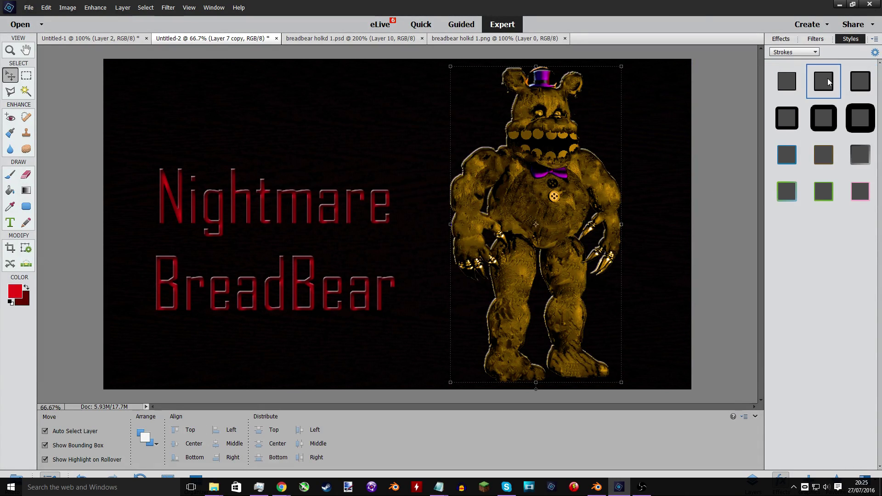
pyautogui.click(825, 118)
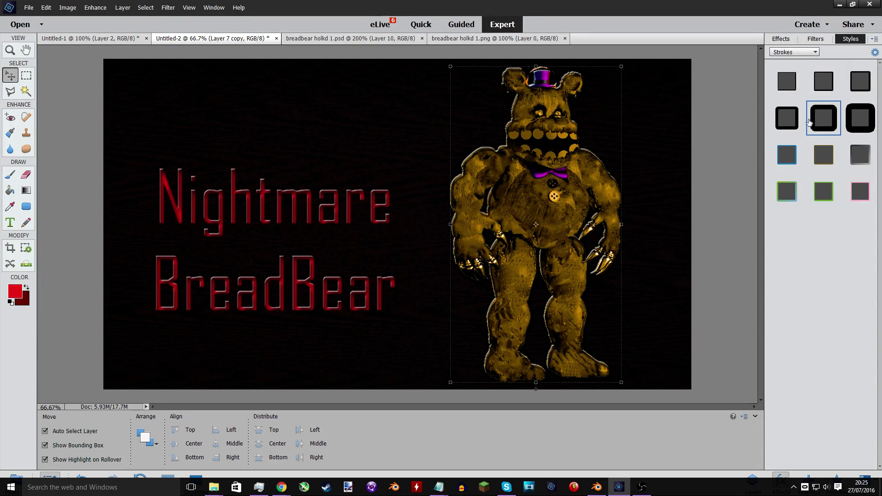
pyautogui.moveTo(818, 124); pyautogui.dragTo(546, 181)
# Apply the seventh Bevels style to the bear character.
pyautogui.click(794, 52)
pyautogui.click(793, 65)
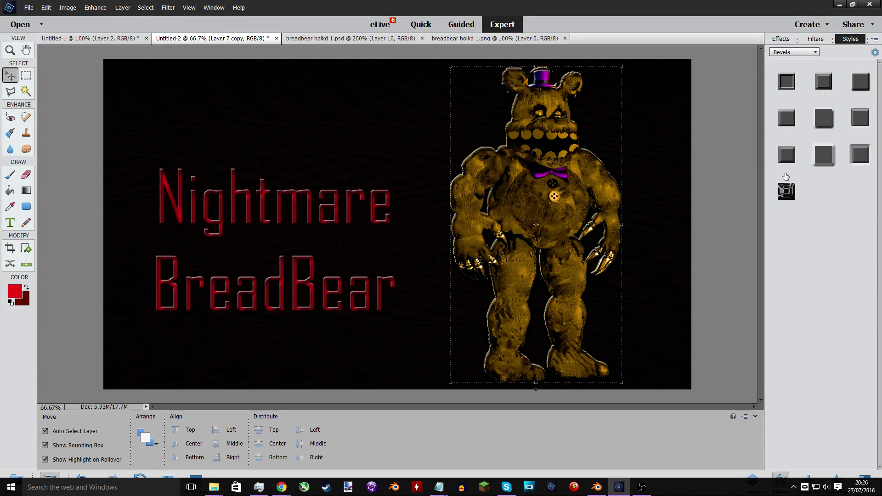
pyautogui.click(787, 154)
# Try the last Bevels style on the bear character, undo it and deselect the bear.
pyautogui.click(778, 196)
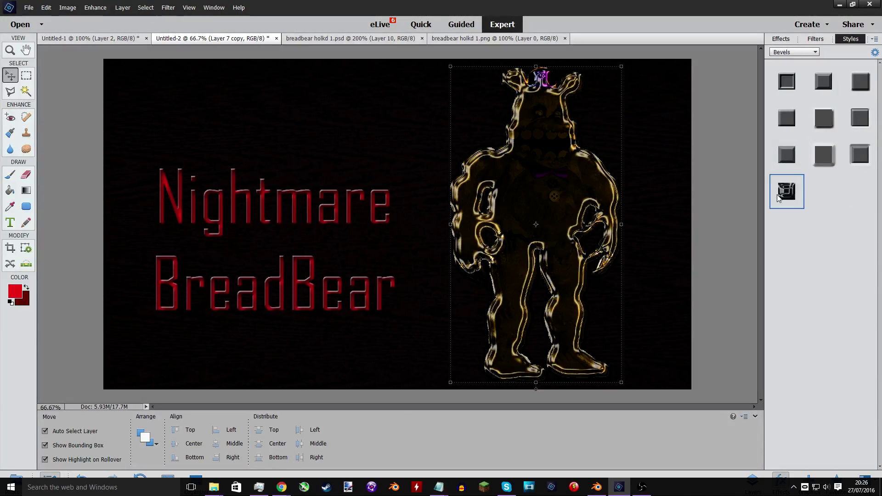
pyautogui.hotkey('ctrl', 'z')
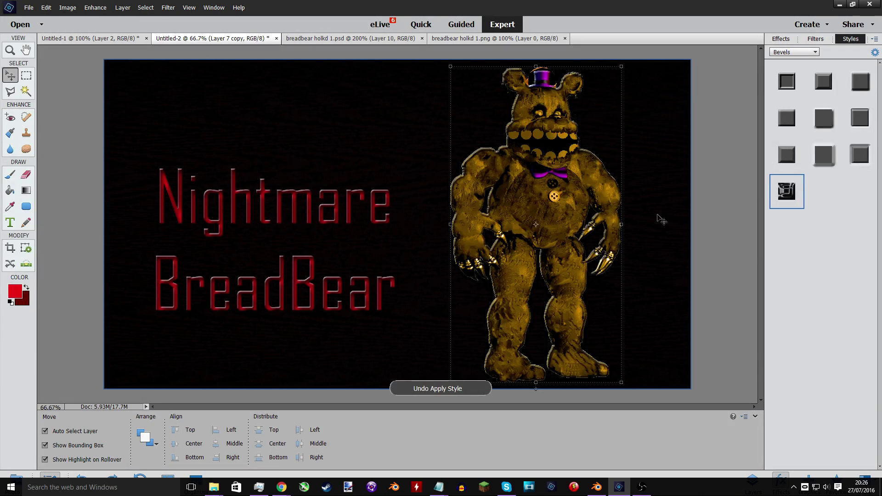
pyautogui.click(709, 165)
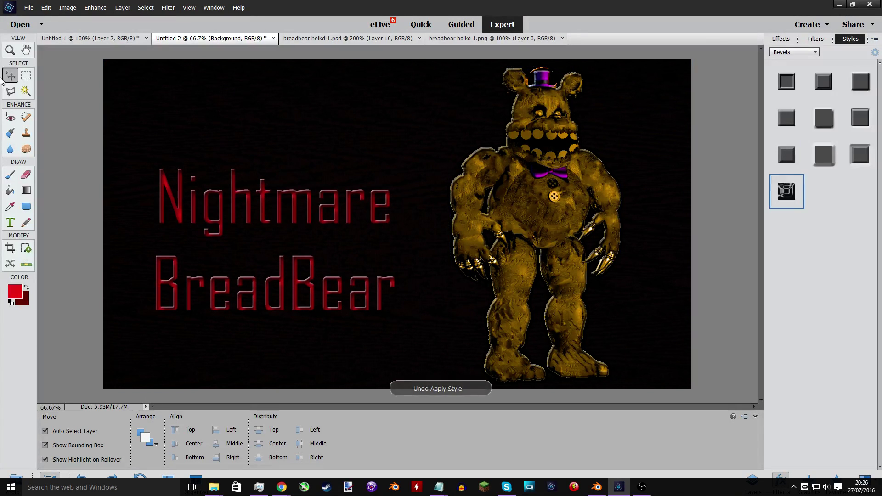
# Save the finished image as a PNG named "nightmare breadbear" in the photoshop stuff folder, accepting the offered PNG options.
pyautogui.click(29, 8)
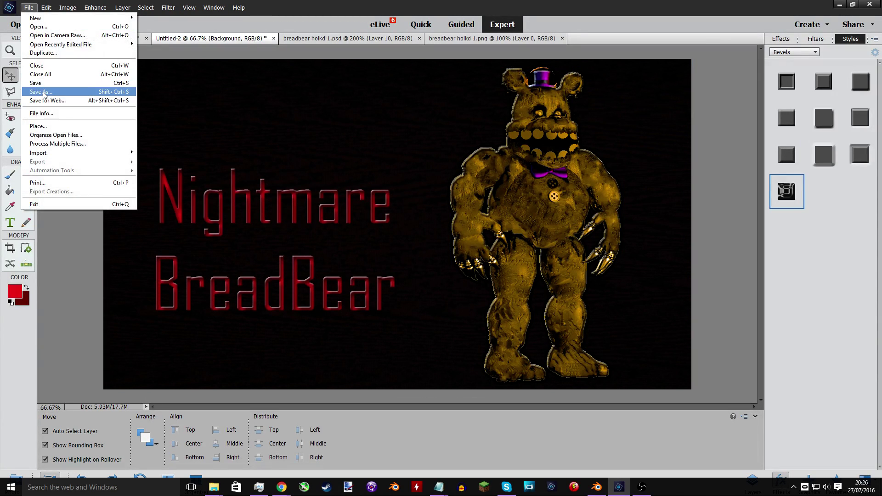
pyautogui.click(51, 92)
pyautogui.click(244, 213)
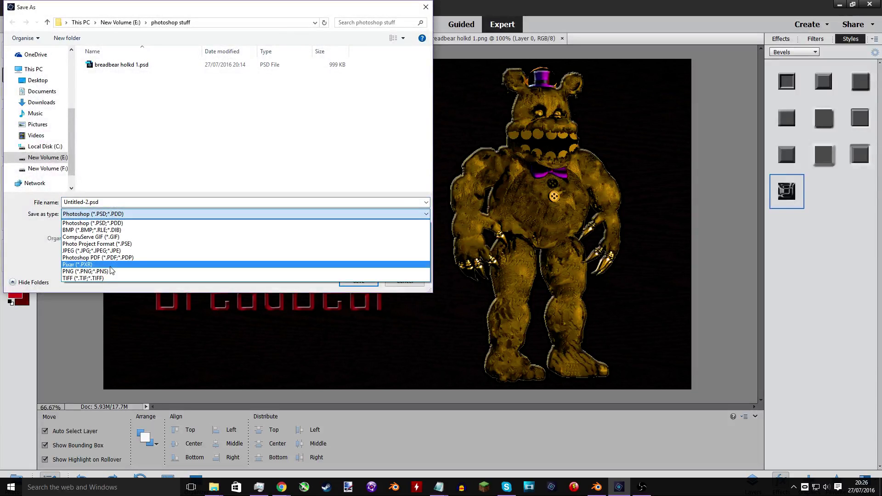
pyautogui.click(92, 267)
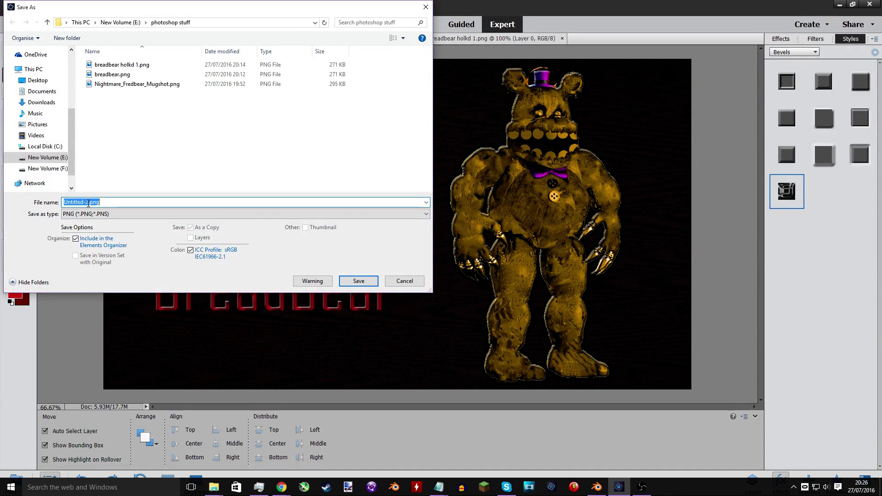
pyautogui.write('nightma')
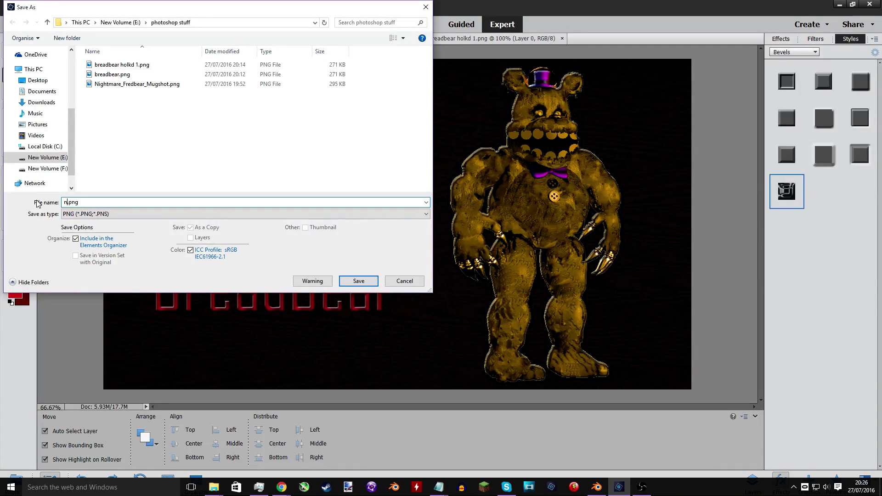
pyautogui.write('re bre')
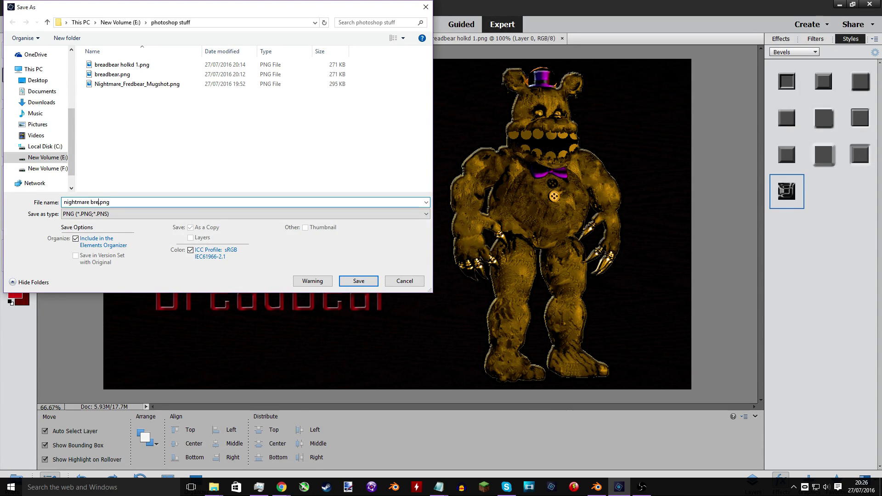
pyautogui.write('adbear')
pyautogui.press('Return')
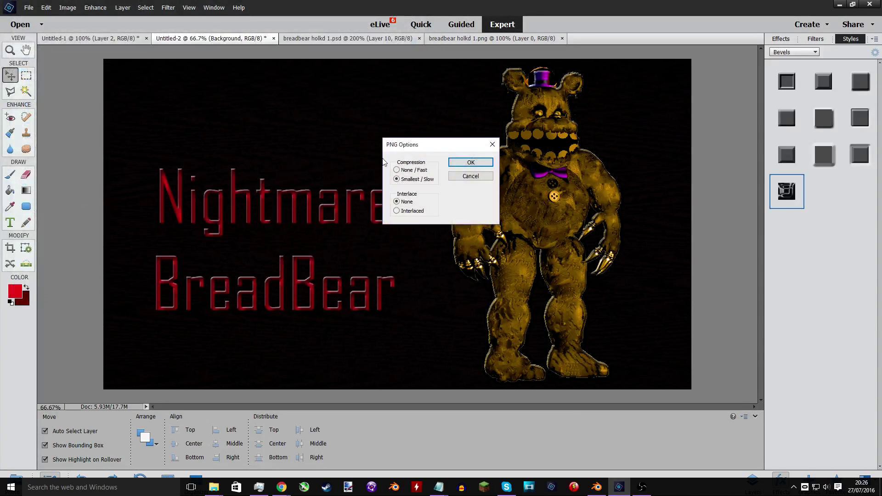
pyautogui.click(478, 161)
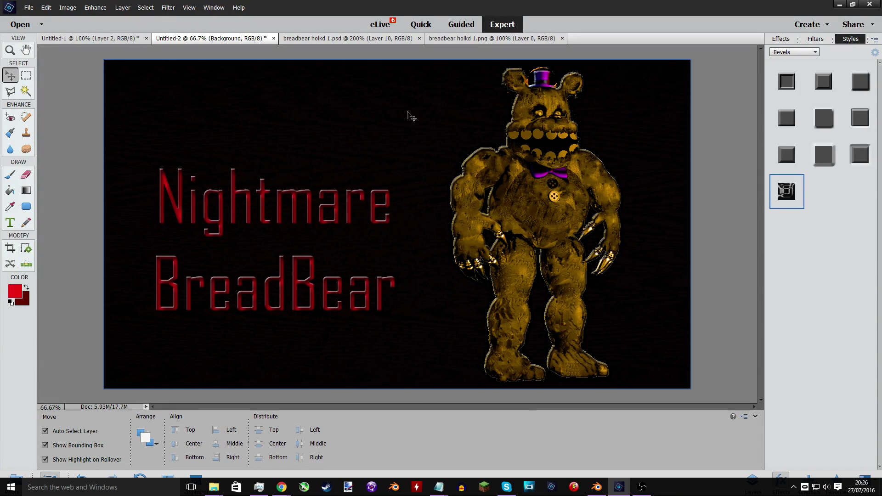
# Create a new blank document with a white background, accepting the offered settings.
pyautogui.click(281, 488)
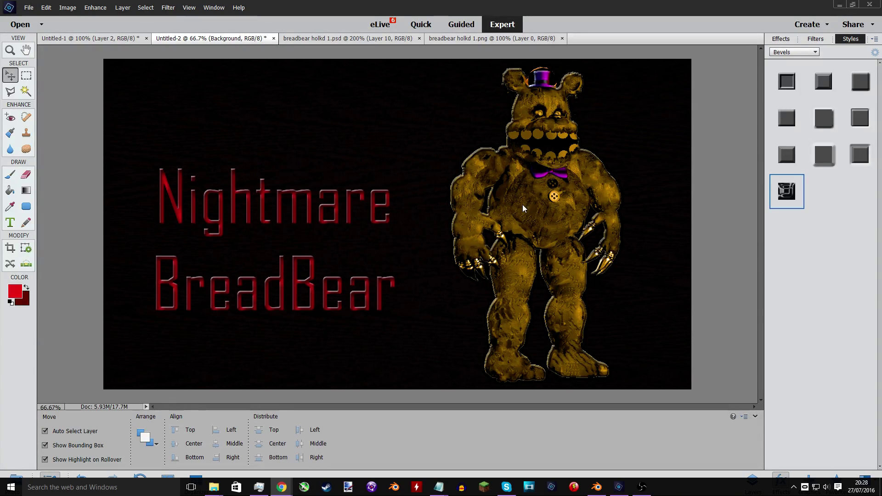
pyautogui.click(28, 7)
pyautogui.moveTo(40, 22)
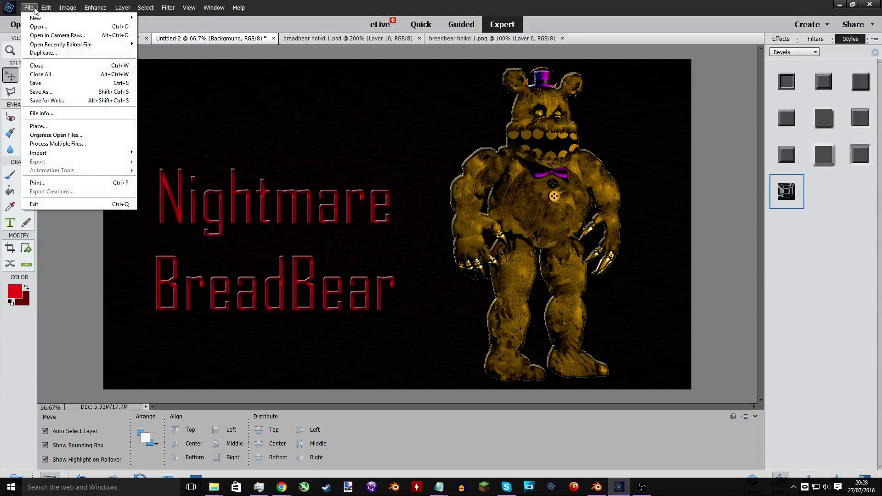
pyautogui.moveTo(29, 8)
pyautogui.moveTo(103, 19)
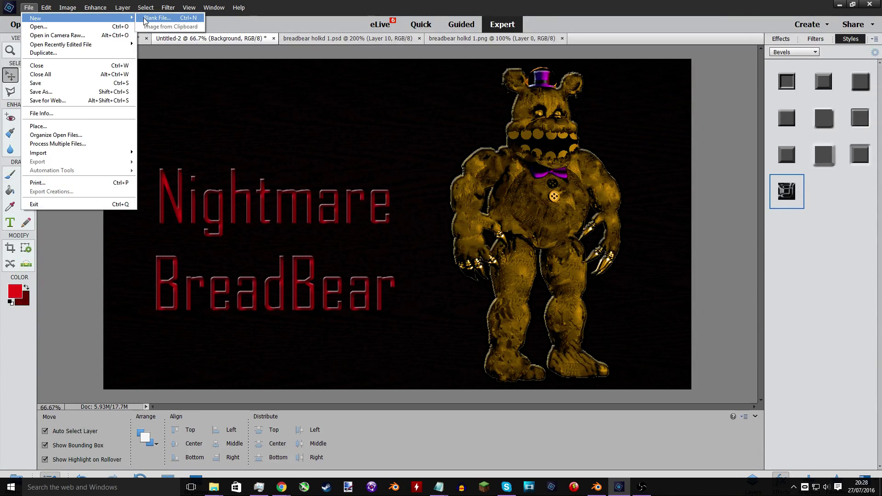
pyautogui.click(157, 17)
pyautogui.click(533, 132)
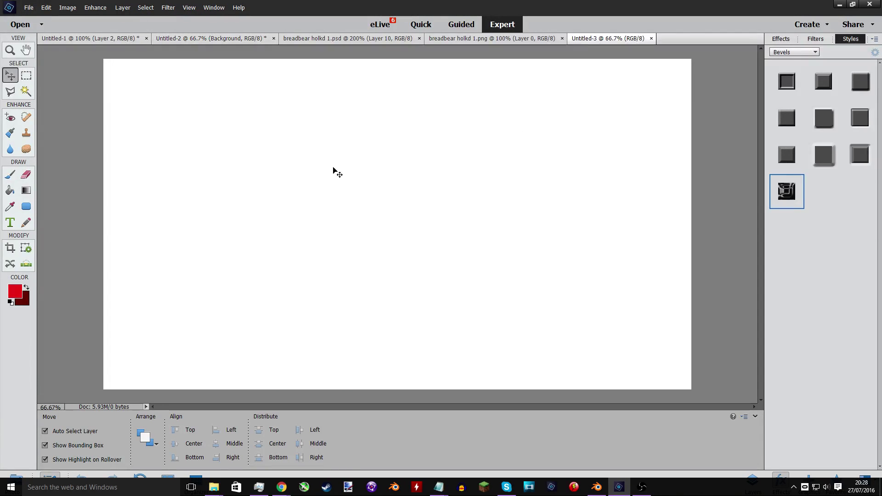
# Copy the picture of the man's head from the browser and paste it into the blank document.
pyautogui.click(9, 189)
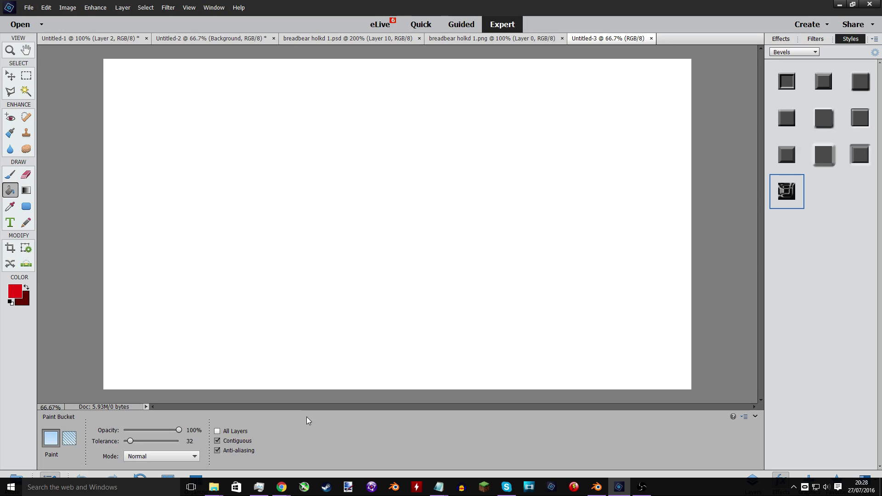
pyautogui.click(282, 487)
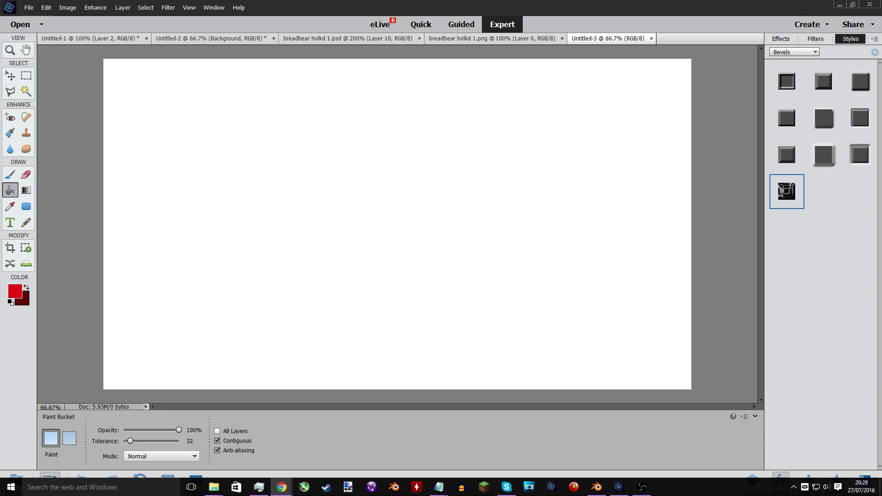
pyautogui.click(463, 223)
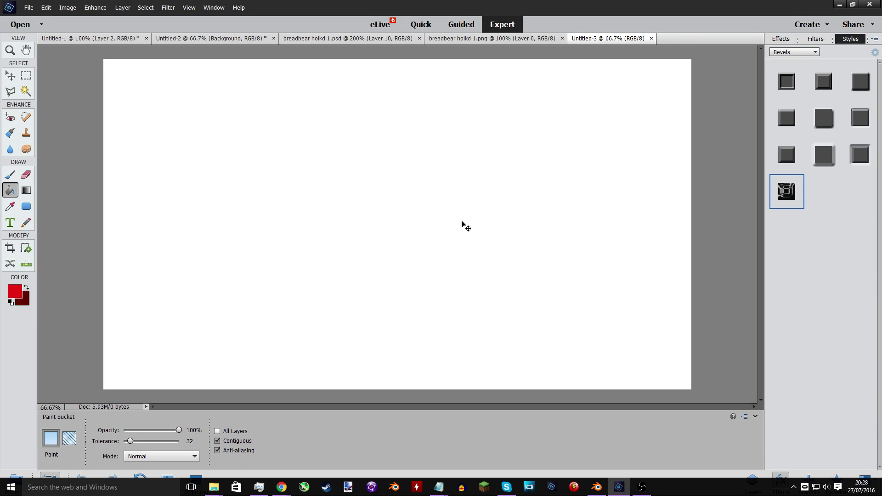
# Try deleting the black background around the pasted head with the Magic Wand at tolerance 15, and undo the deletion.
pyautogui.click(26, 92)
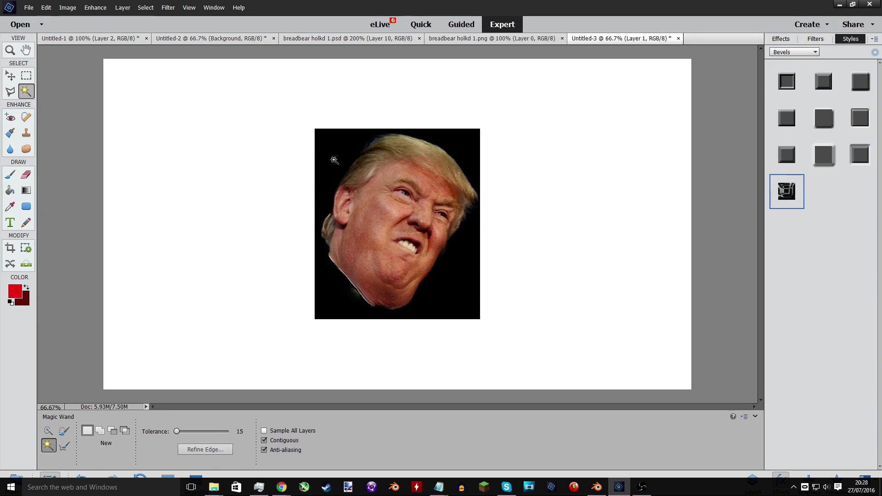
pyautogui.click(334, 160)
pyautogui.press('Delete')
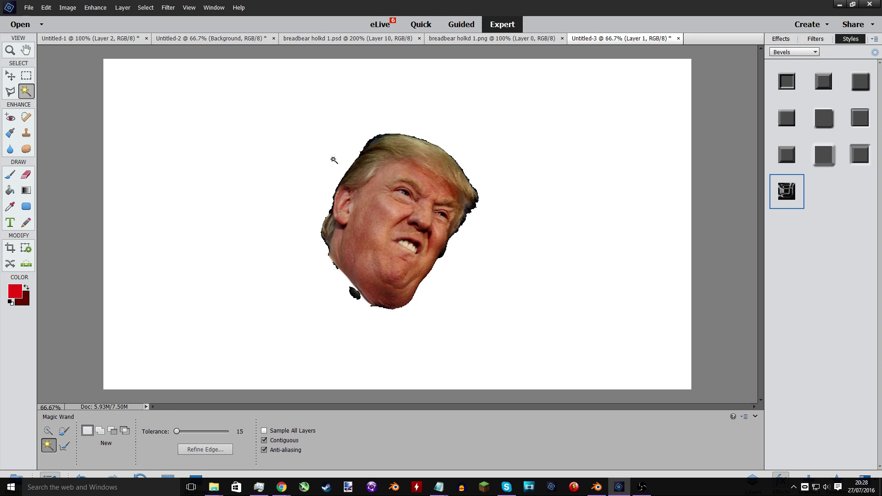
pyautogui.hotkey('ctrl', 'z')
# Try reselecting the black background with Magic Wand tolerances of 97 and 48, delete it, and undo the deletion.
pyautogui.moveTo(176, 431); pyautogui.dragTo(194, 432)
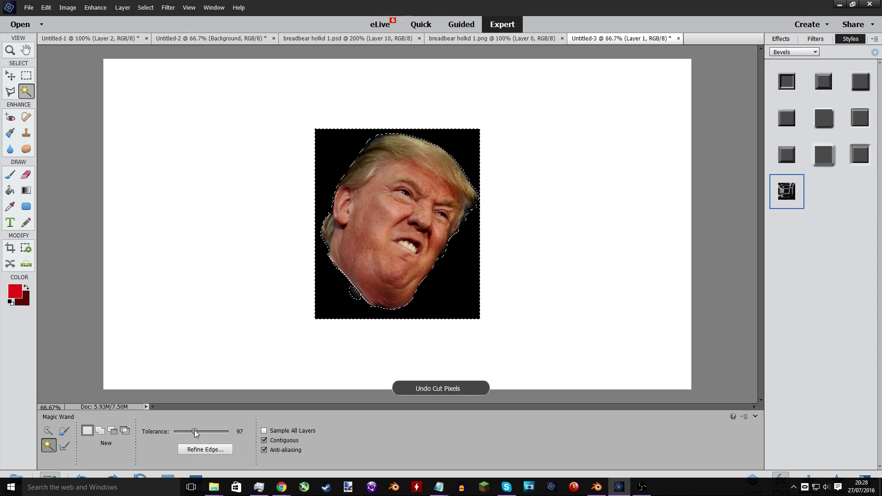
pyautogui.click(333, 285)
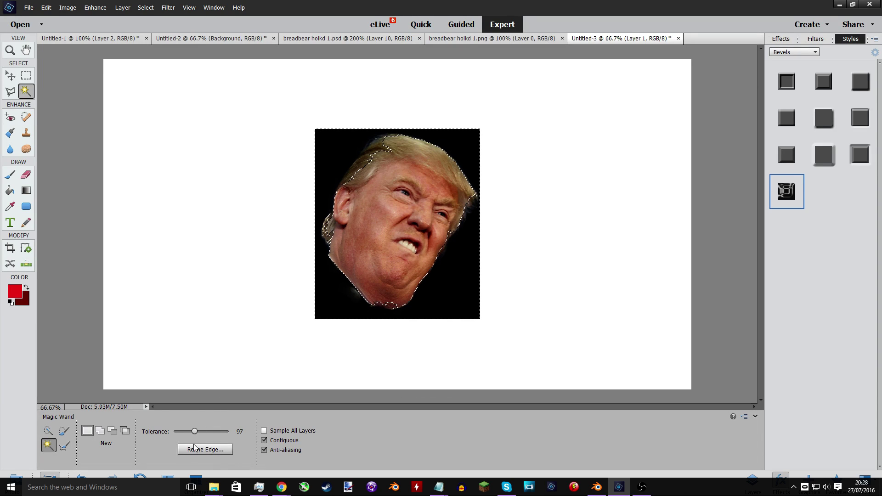
pyautogui.click(184, 432)
pyautogui.click(334, 293)
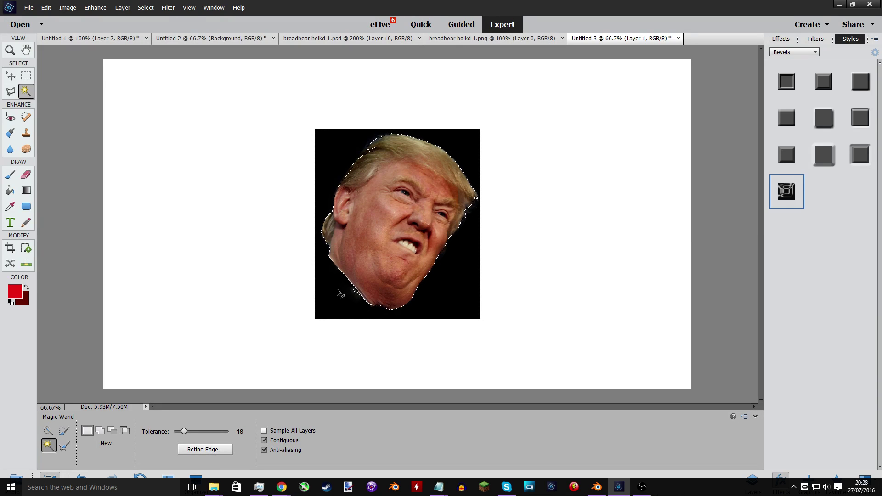
pyautogui.press('Delete')
pyautogui.hotkey('ctrl', 'z')
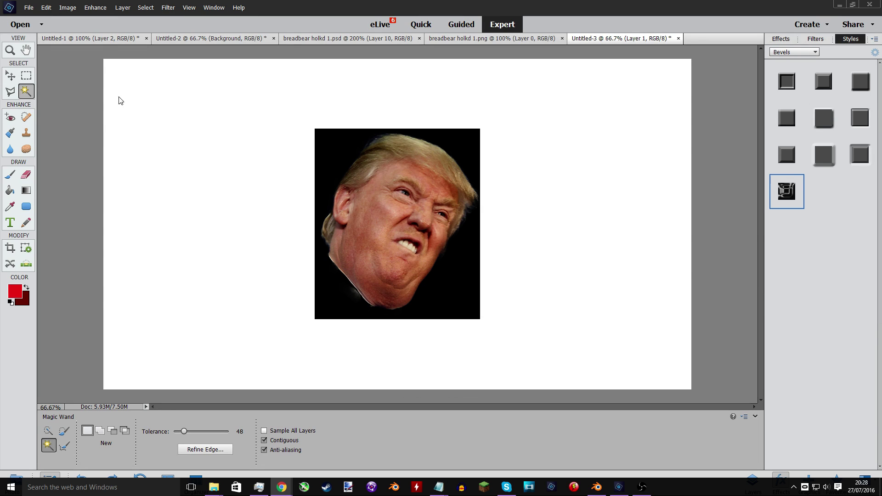
# Select the whole pasted head picture with a rectangular marquee and cut it out of the document.
pyautogui.click(26, 75)
pyautogui.moveTo(236, 114); pyautogui.dragTo(575, 359)
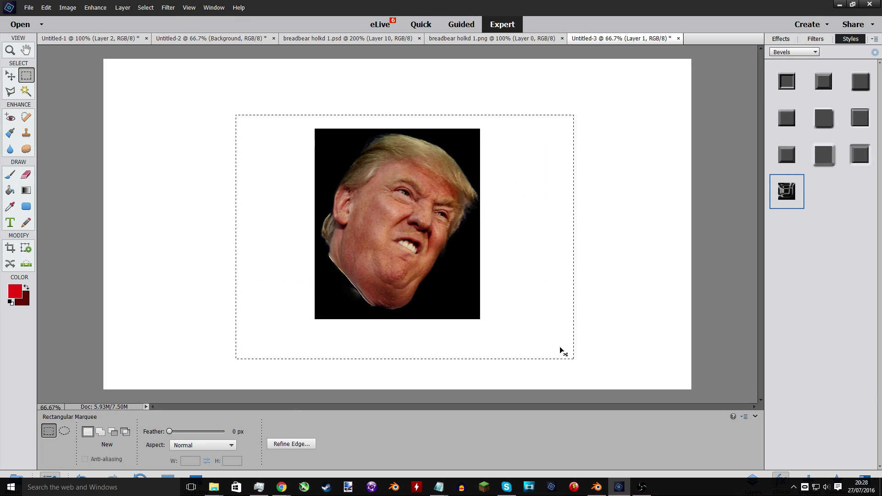
pyautogui.hotkey('ctrl', 'x')
# Open the head picture file tumblr_inline_nvs0vwJyjO1r33elg_540.png.
pyautogui.click(28, 8)
pyautogui.click(37, 24)
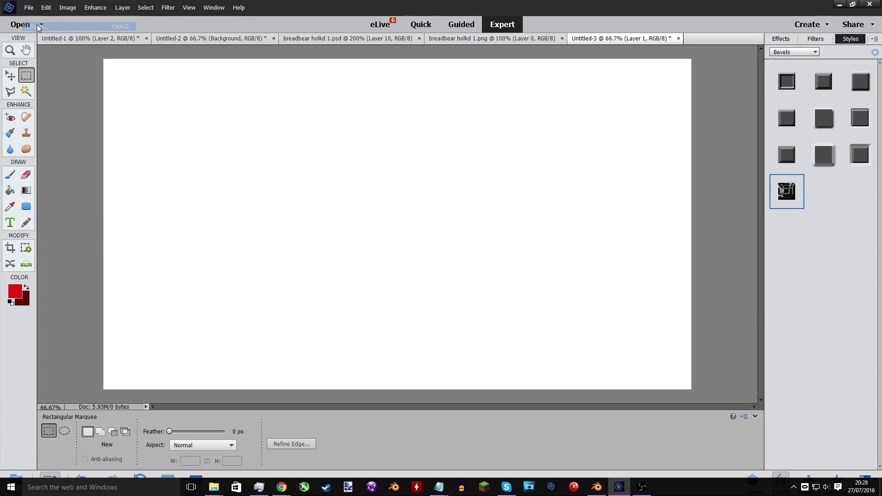
pyautogui.click(345, 84)
pyautogui.doubleClick(345, 84)
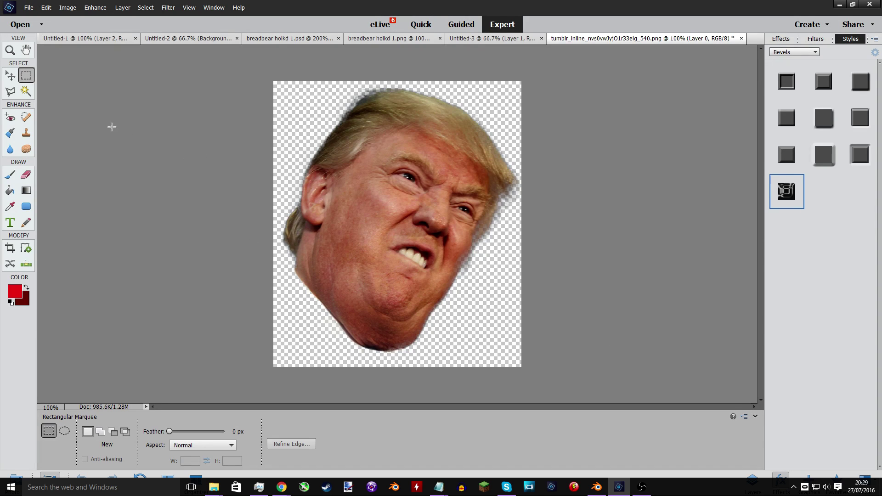
pyautogui.click(29, 7)
pyautogui.moveTo(38, 20)
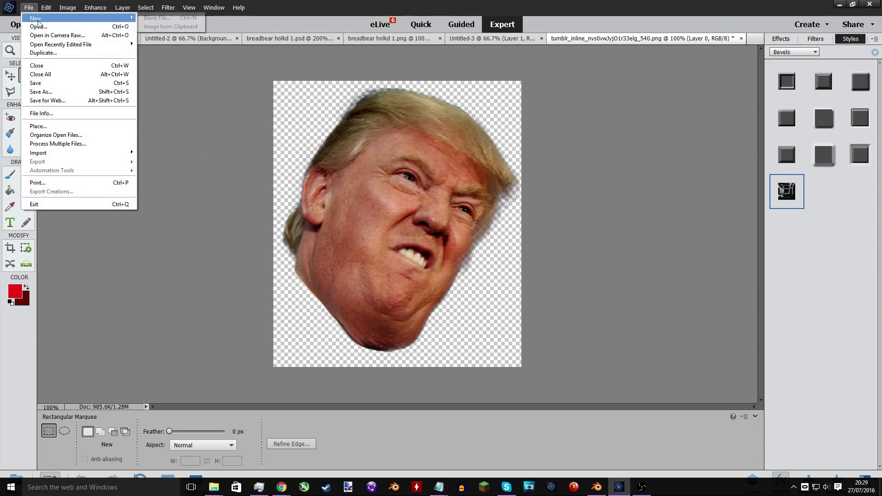
pyautogui.click(157, 18)
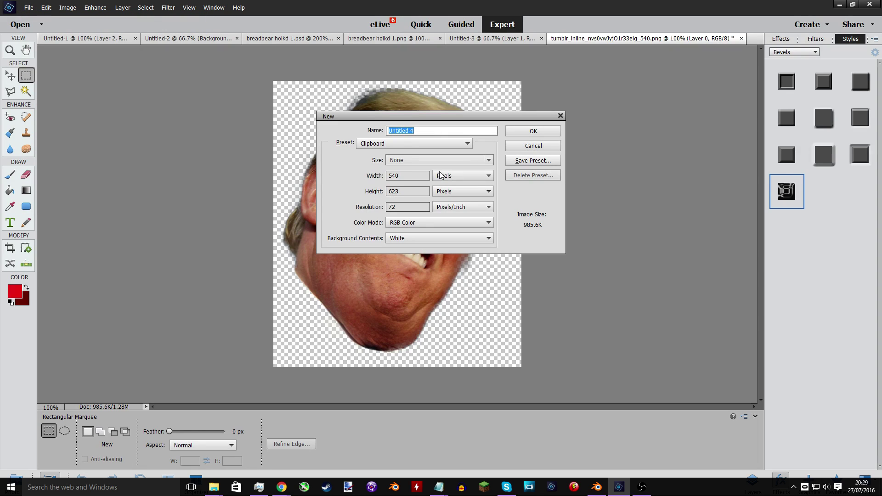
pyautogui.press('Tab')
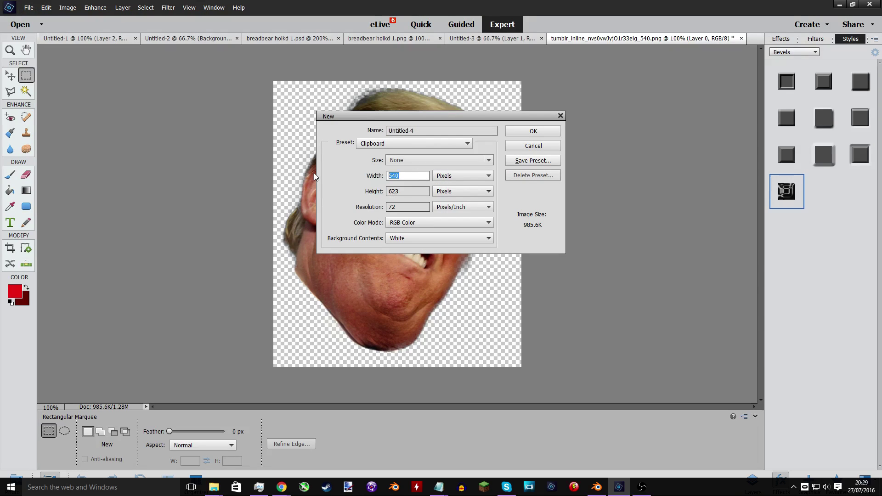
pyautogui.click(537, 145)
# Show the layer list and duplicate the head picture's Layer 0 into the Untitled-3 document.
pyautogui.click(500, 39)
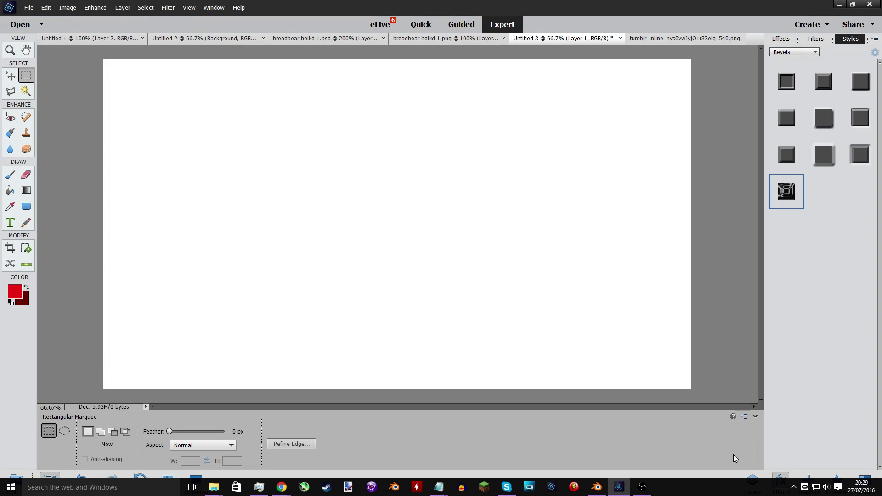
pyautogui.click(752, 479)
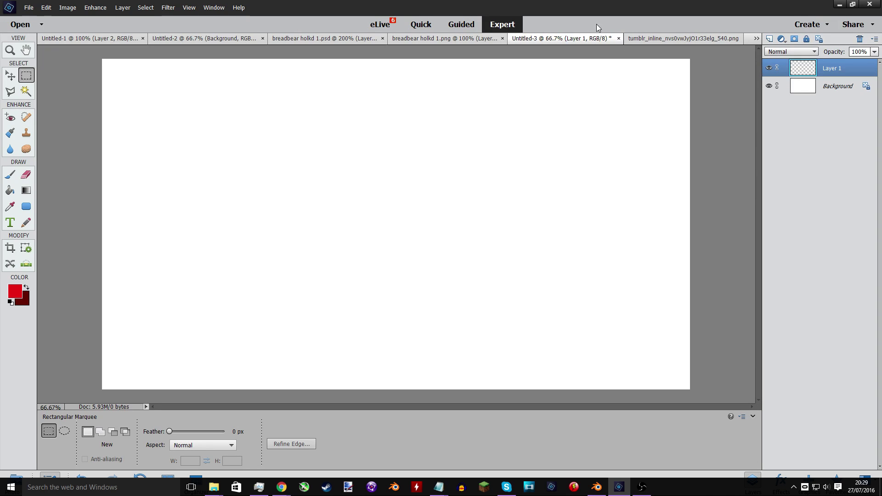
pyautogui.click(640, 38)
pyautogui.rightClick(793, 74)
pyautogui.click(823, 104)
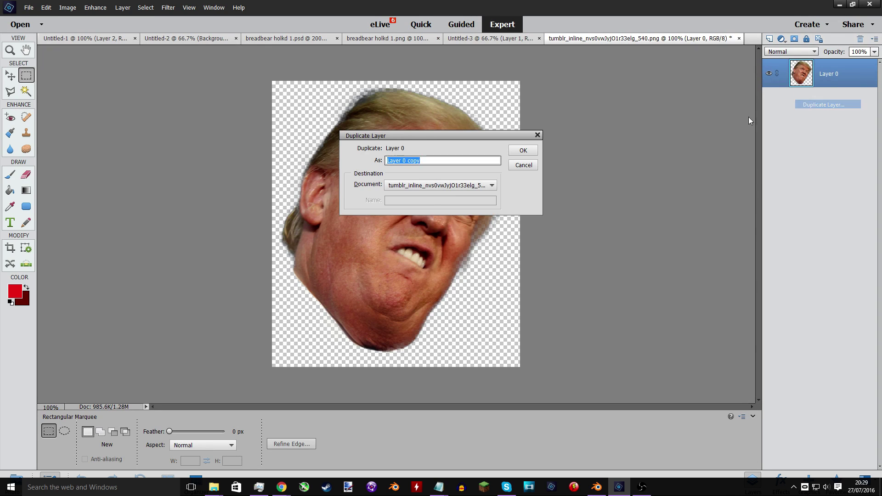
pyautogui.click(429, 185)
pyautogui.click(435, 222)
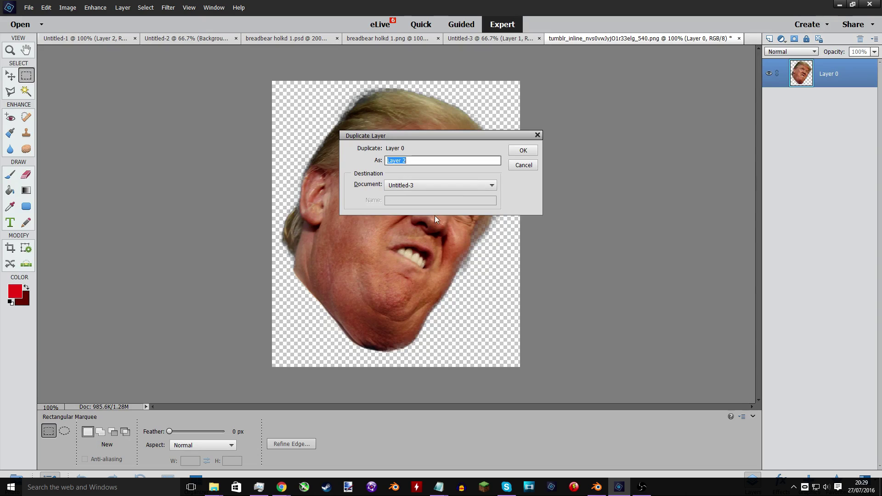
pyautogui.click(523, 151)
# Move the duplicated head in Untitled-3 to the upper middle of the white canvas.
pyautogui.click(515, 39)
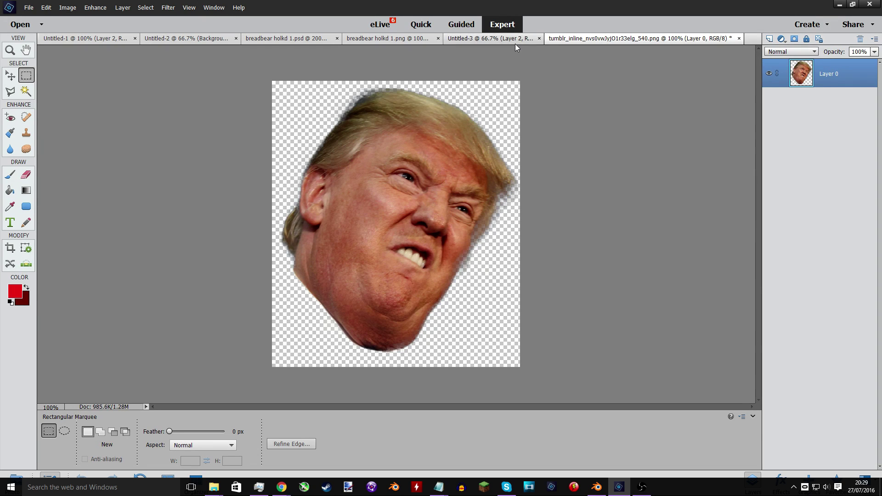
pyautogui.press('v')
pyautogui.moveTo(178, 131); pyautogui.dragTo(391, 144)
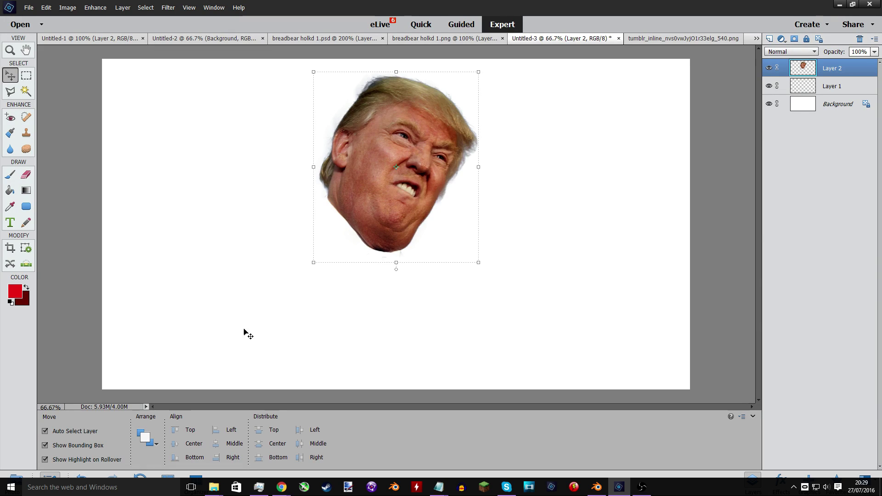
# Create a new 1920 × 1076 pixel document from the Clipboard preset and paste the copied bear picture into it.
pyautogui.moveTo(281, 487)
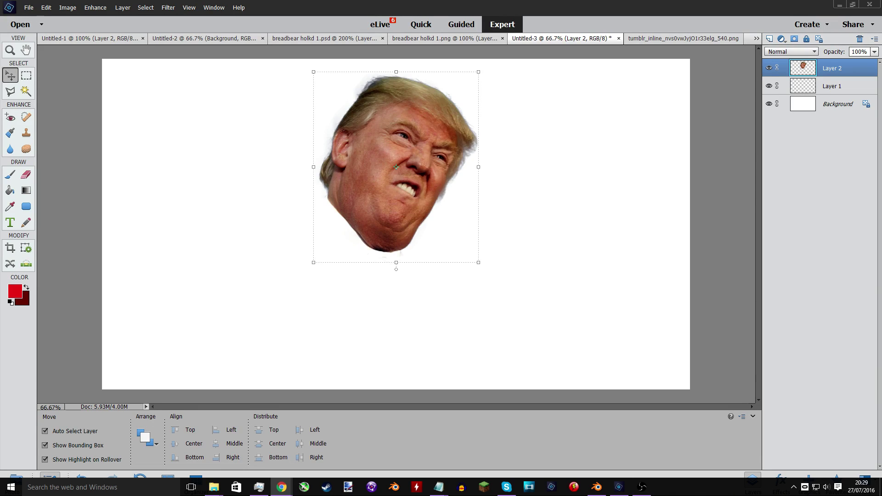
pyautogui.click(29, 8)
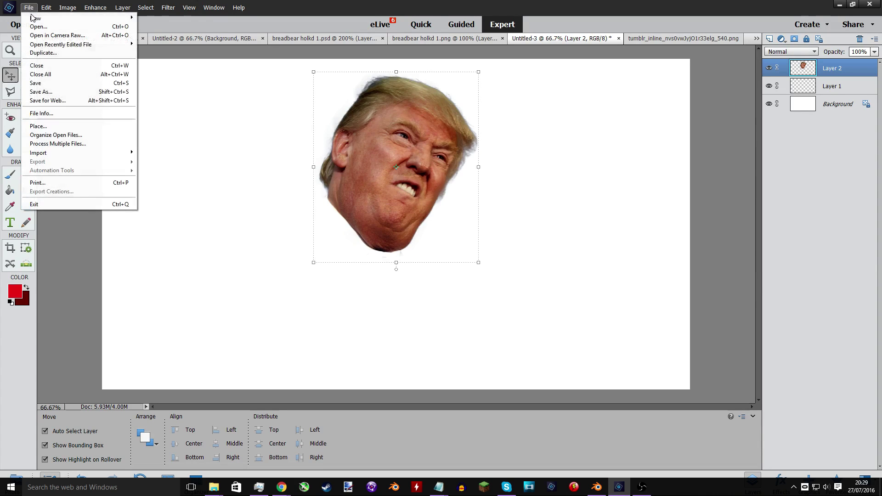
pyautogui.moveTo(69, 18)
pyautogui.click(157, 18)
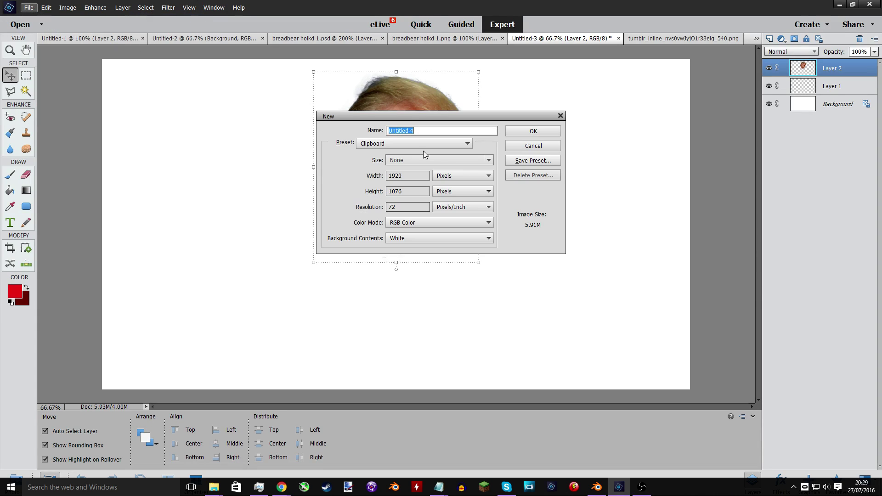
pyautogui.click(521, 132)
pyautogui.hotkey('ctrl', 'v')
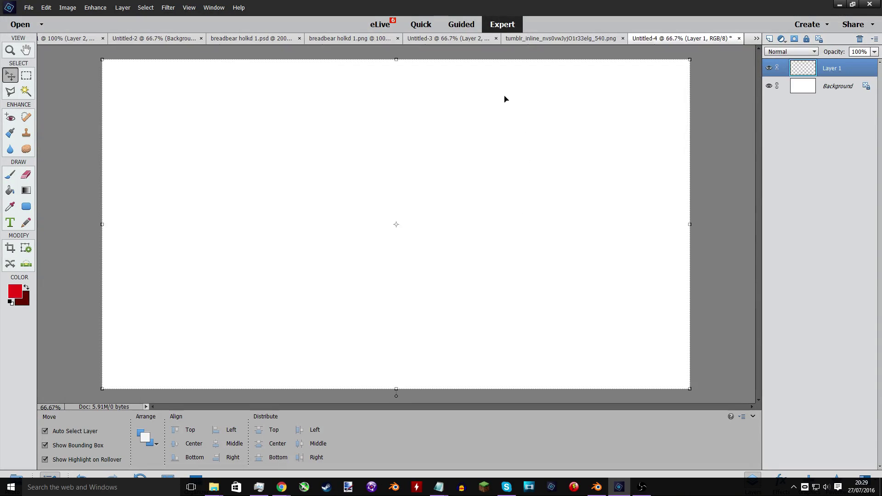
# Duplicate Layer 0 of the tumblr head picture into the Untitled-4 document and switch to that document.
pyautogui.click(565, 38)
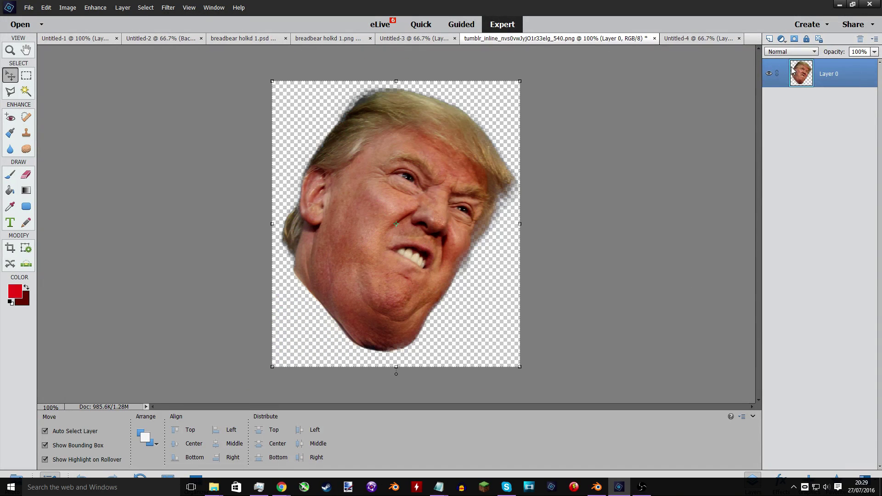
pyautogui.rightClick(791, 69)
pyautogui.click(809, 97)
pyautogui.click(434, 187)
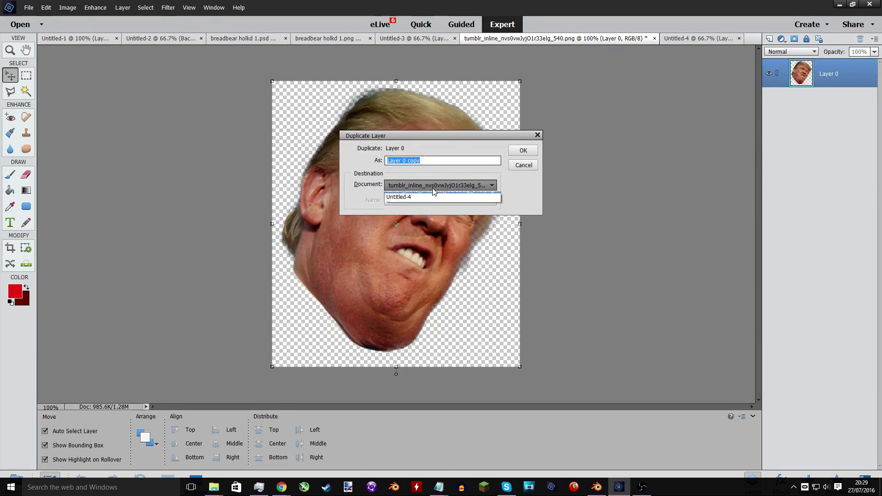
pyautogui.click(434, 248)
pyautogui.click(522, 150)
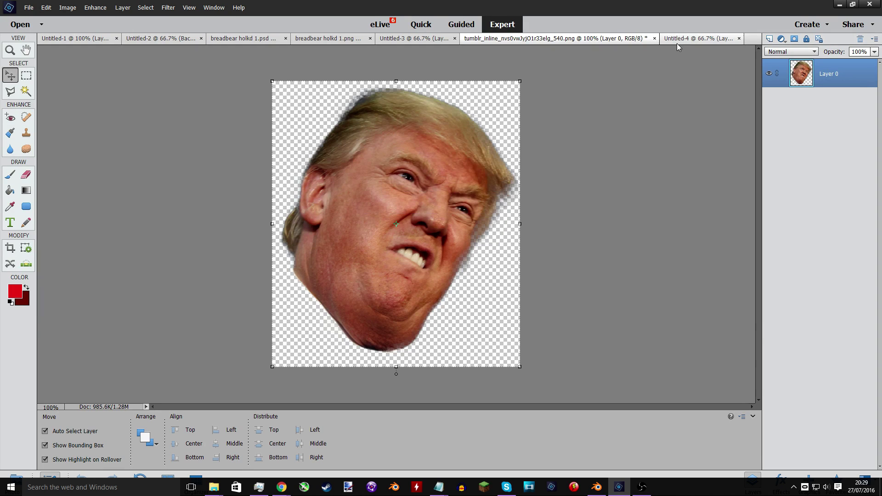
pyautogui.click(692, 38)
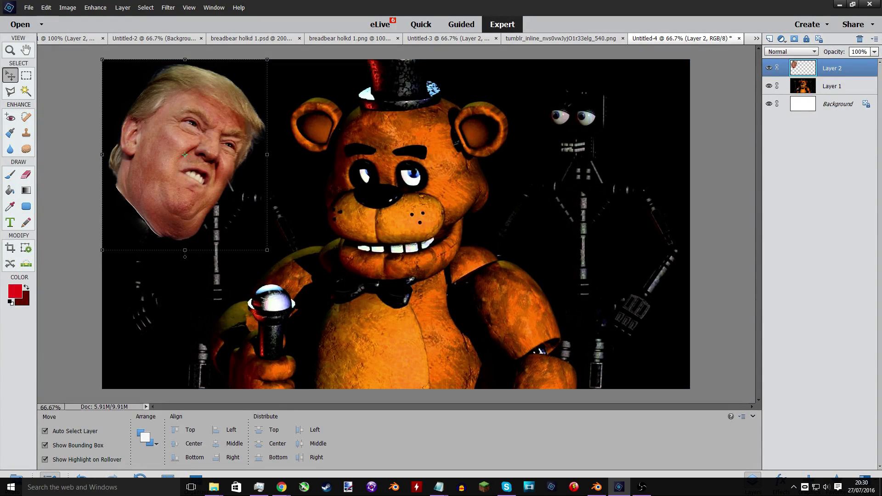
# Move the head over the bear, enlarge it to about 158%, and mirror it horizontally to about 139% width.
pyautogui.moveTo(261, 183); pyautogui.dragTo(511, 219)
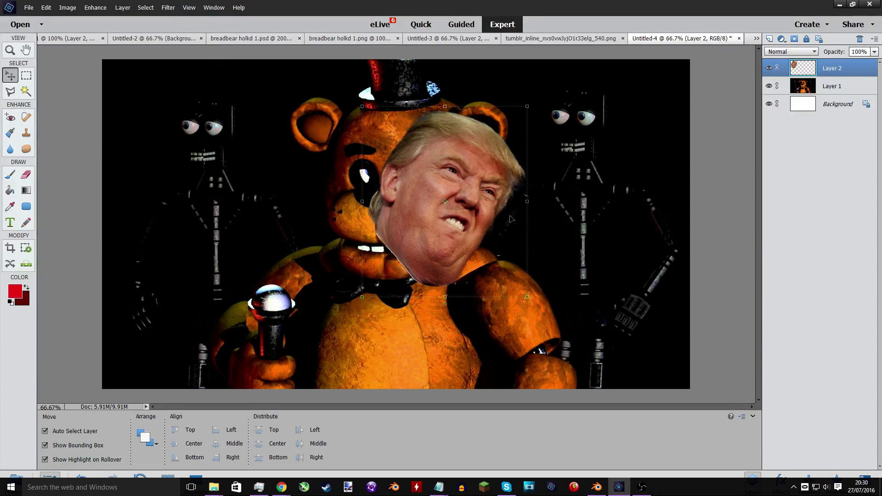
pyautogui.moveTo(527, 106); pyautogui.dragTo(621, 13)
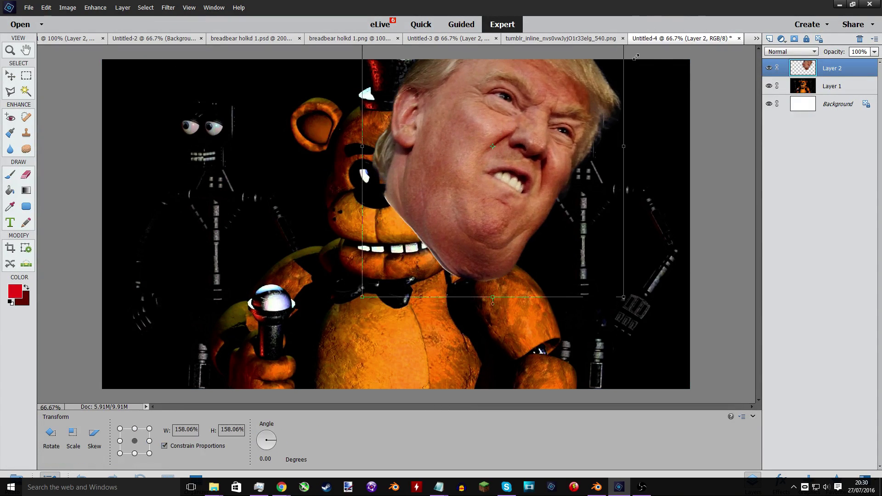
pyautogui.moveTo(626, 148); pyautogui.dragTo(133, 166)
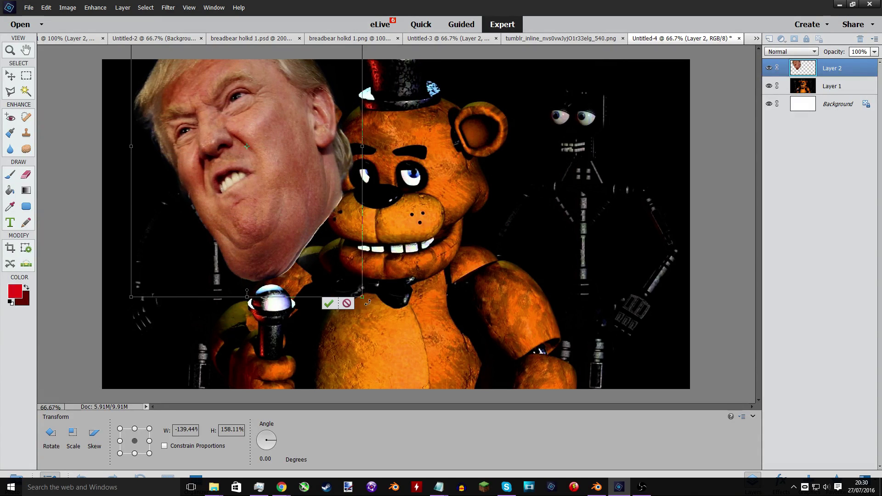
# Rotate the mirrored head to about 25°, shrink it to about 100% by 111%, and apply it over the bear's face.
pyautogui.moveTo(370, 304); pyautogui.dragTo(394, 191)
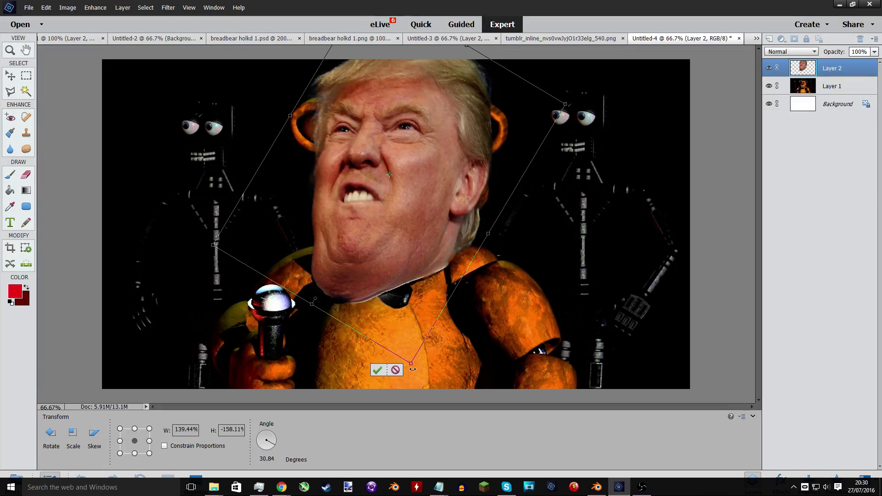
pyautogui.moveTo(414, 366); pyautogui.dragTo(432, 380)
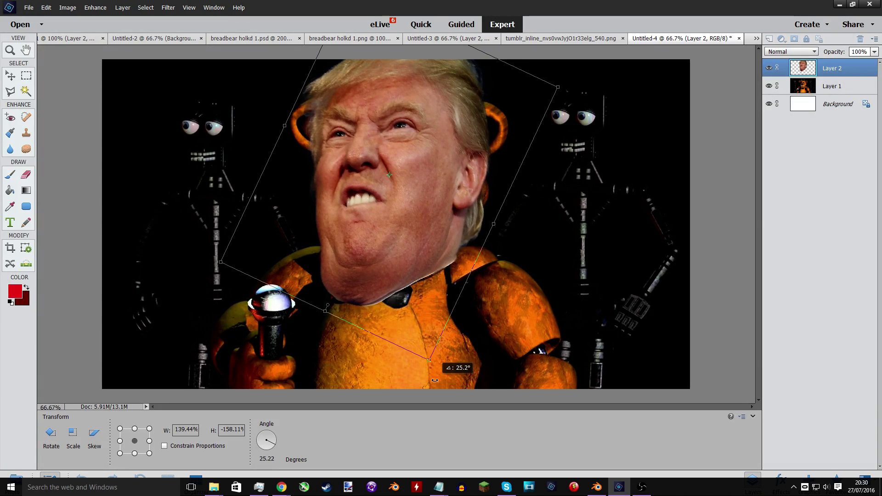
pyautogui.moveTo(412, 250); pyautogui.dragTo(392, 267)
pyautogui.moveTo(427, 377); pyautogui.dragTo(406, 267)
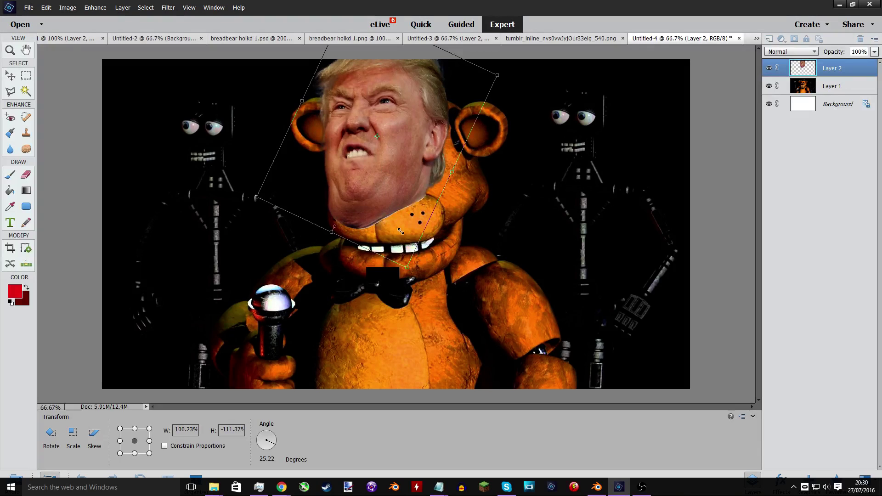
pyautogui.moveTo(386, 148); pyautogui.dragTo(412, 212)
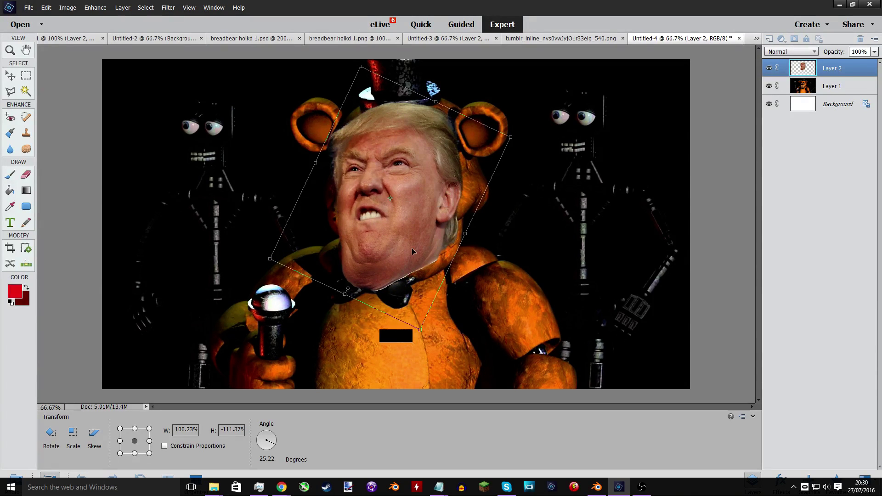
pyautogui.click(392, 338)
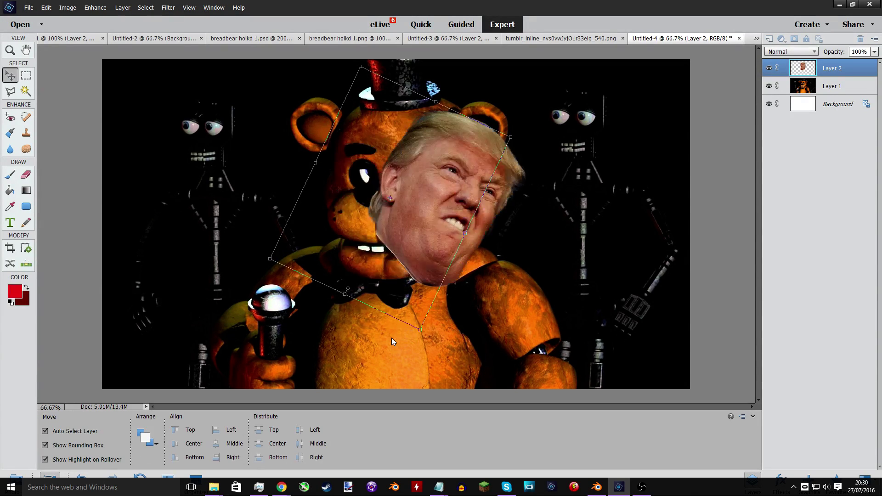
pyautogui.click(384, 338)
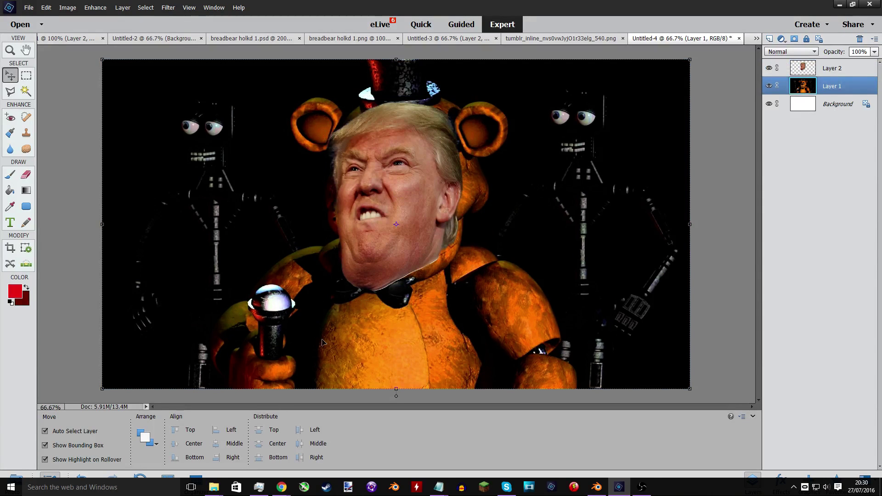
# Set the opacity of the head layer, Layer 2, to 50% for working around the bow tie.
pyautogui.hotkey('ctrl', '=')
pyautogui.hotkey('ctrl', '=')
pyautogui.hotkey('ctrl', '=')
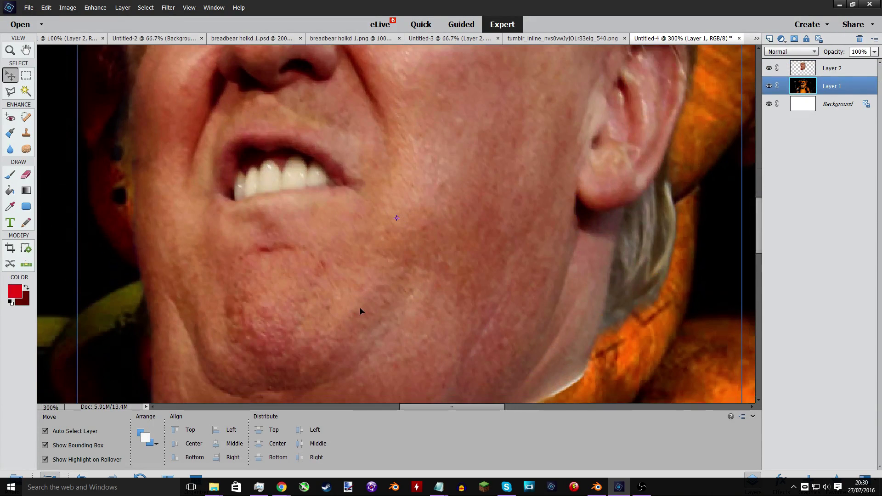
pyautogui.scroll(-4, 361, 275)
pyautogui.scroll(-4, 363, 275)
pyautogui.hscroll(-6, 381, 349)
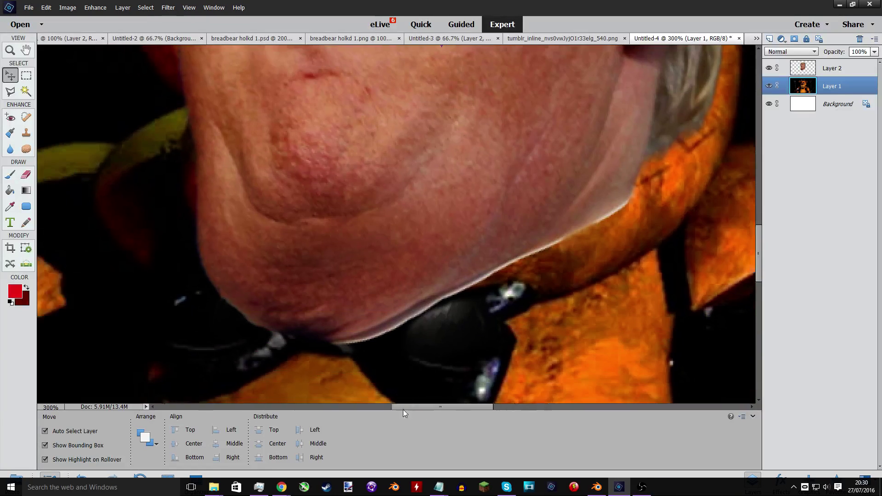
pyautogui.scroll(-2, 505, 349)
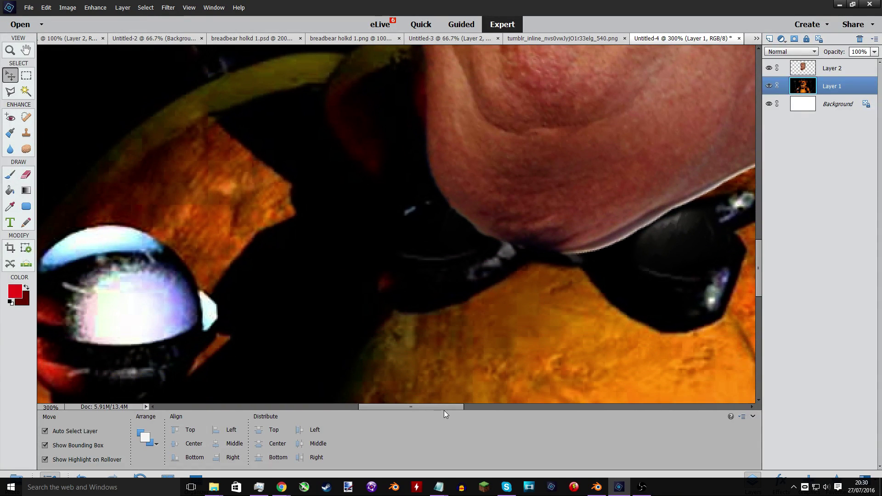
pyautogui.hscroll(5, 563, 329)
pyautogui.click(800, 68)
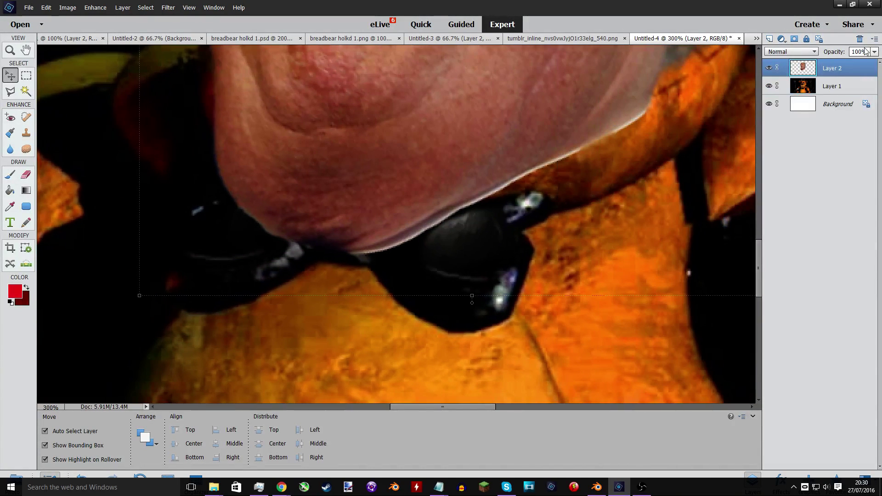
pyautogui.click(874, 51)
pyautogui.click(853, 63)
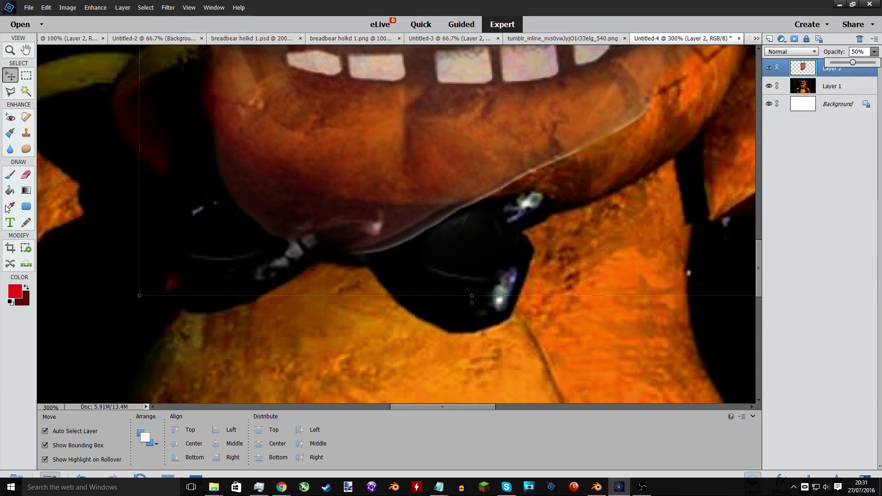
# Erase the part of the head's chin that overlaps the bow tie, using a 22 px eraser.
pyautogui.press('e')
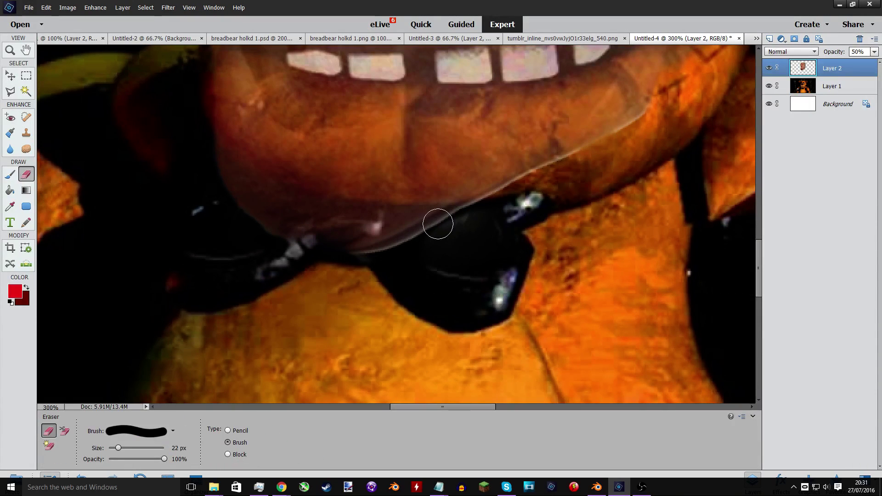
pyautogui.moveTo(471, 217)
pyautogui.mouseDown()
pyautogui.moveTo(293, 205)
pyautogui.moveTo(218, 213)
pyautogui.moveTo(318, 244)
pyautogui.moveTo(303, 233)
pyautogui.moveTo(345, 228)
pyautogui.moveTo(449, 245)
pyautogui.moveTo(314, 237)
pyautogui.mouseUp()
pyautogui.scroll(3, 464, 236)
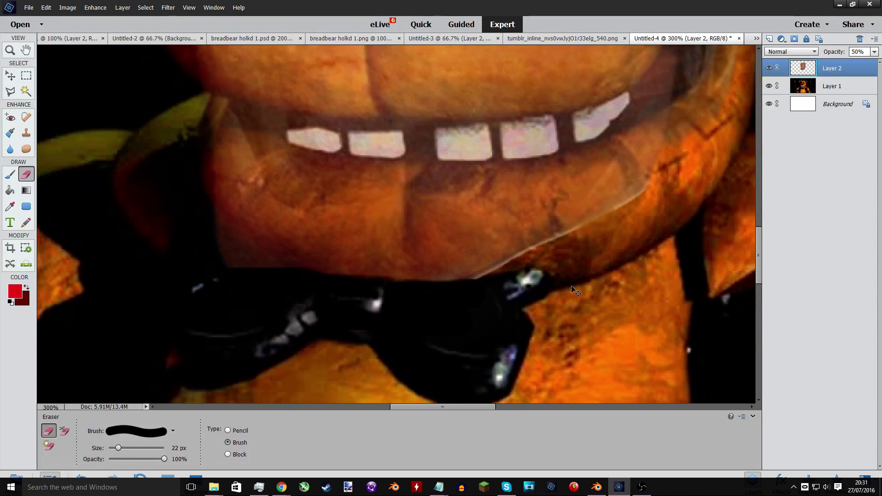
# Set the head layer's opacity back to 100%.
pyautogui.hotkey('ctrl', '-')
pyautogui.hotkey('ctrl', '-')
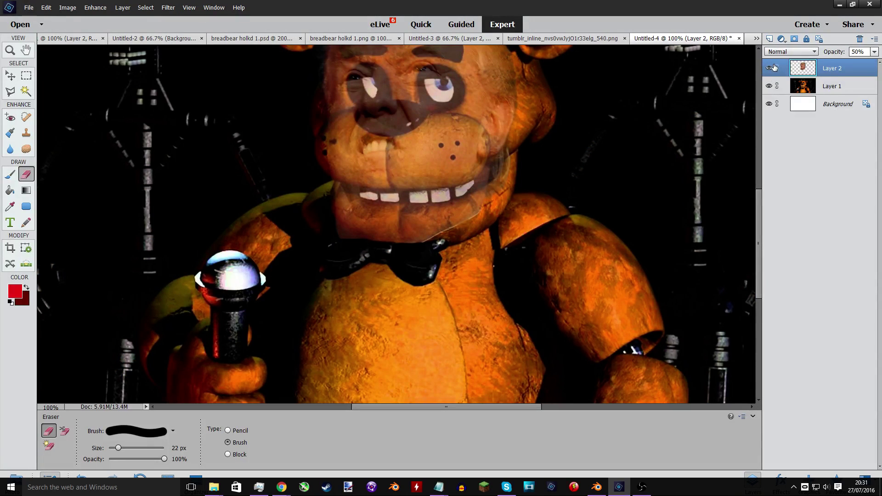
pyautogui.click(874, 51)
pyautogui.moveTo(876, 62); pyautogui.dragTo(876, 62)
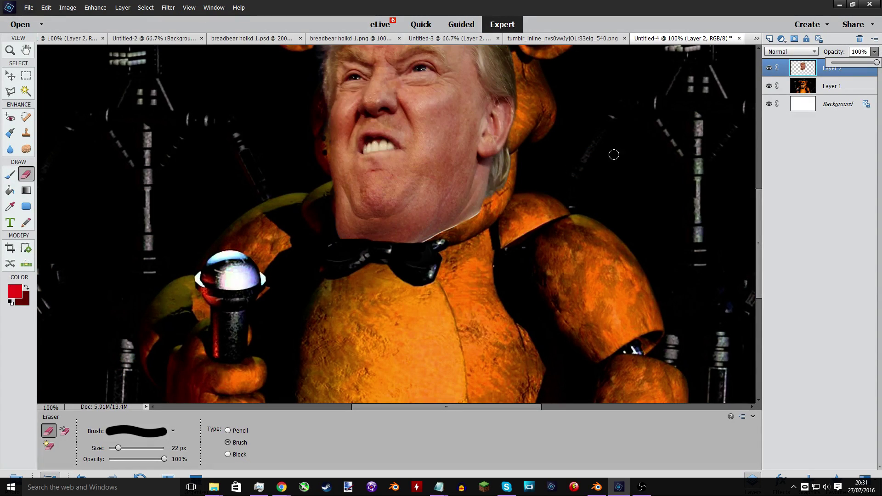
# Check the erased chin edge against the bow tie, and undo the opacity changes and the erasing on the head layer.
pyautogui.hotkey('ctrl', '+')
pyautogui.hotkey('ctrl', '+')
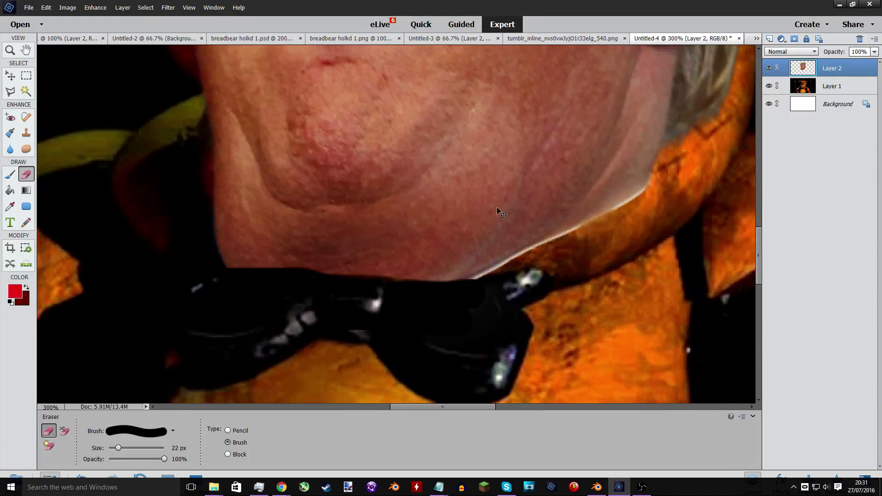
pyautogui.hotkey('ctrl', '-')
pyautogui.hotkey('ctrl', '-')
pyautogui.hotkey('ctrl', '-')
pyautogui.hotkey('ctrl', '-')
pyautogui.hotkey('ctrl', '+')
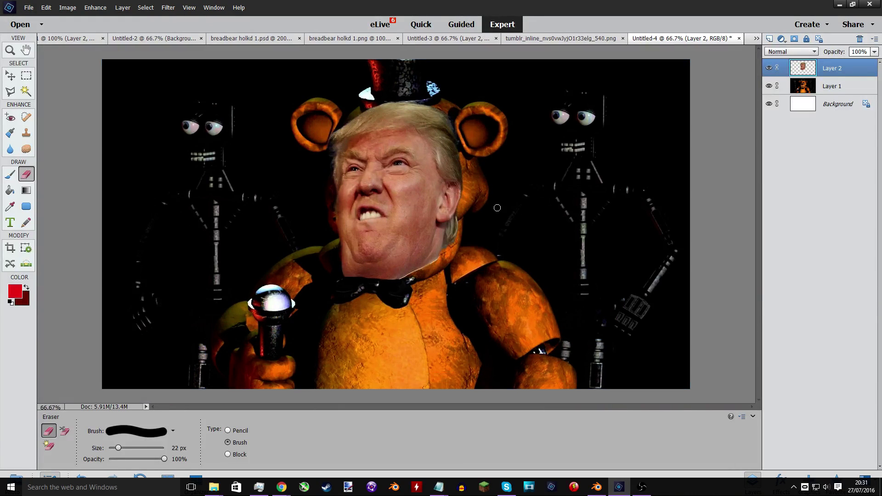
pyautogui.hotkey('ctrl', 'z')
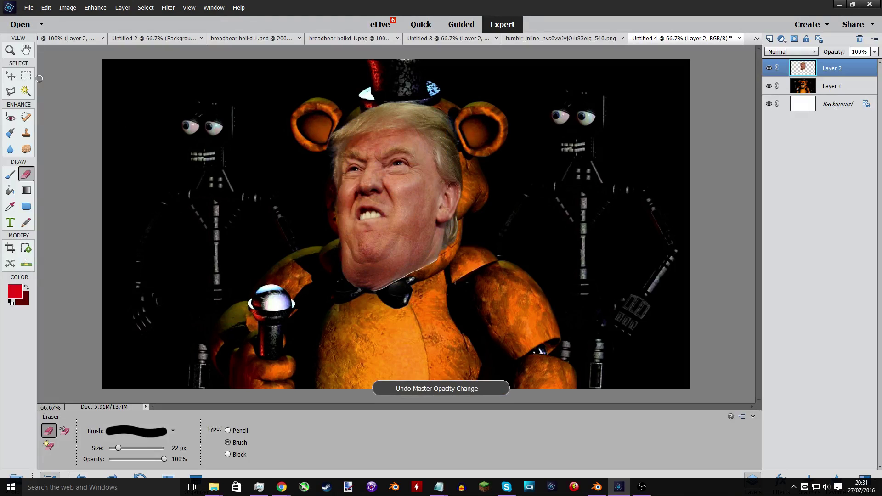
# Enlarge the head to about 117%, position it over the bear's face down to the bow tie, and apply the transformation.
pyautogui.click(10, 75)
pyautogui.moveTo(373, 197); pyautogui.dragTo(373, 214)
pyautogui.click(467, 120)
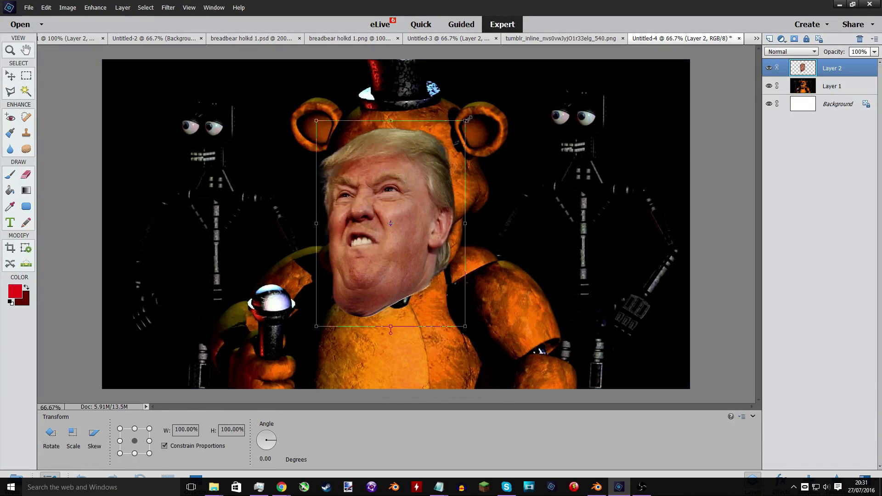
pyautogui.moveTo(467, 120); pyautogui.dragTo(496, 81)
pyautogui.moveTo(413, 197)
pyautogui.mouseDown()
pyautogui.moveTo(421, 183)
pyautogui.moveTo(407, 175)
pyautogui.moveTo(419, 186)
pyautogui.mouseUp()
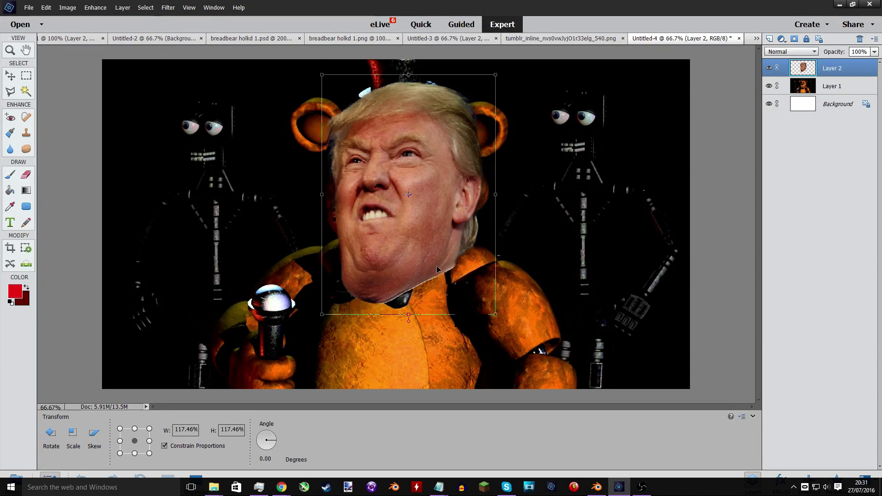
pyautogui.click(28, 169)
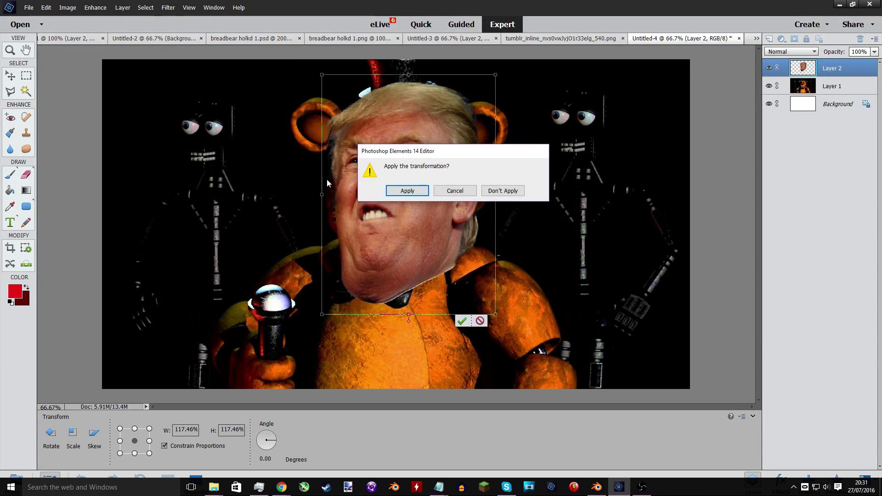
pyautogui.click(391, 189)
# Duplicate the bear picture's Layer 1 within the Untitled-4 document.
pyautogui.click(810, 90)
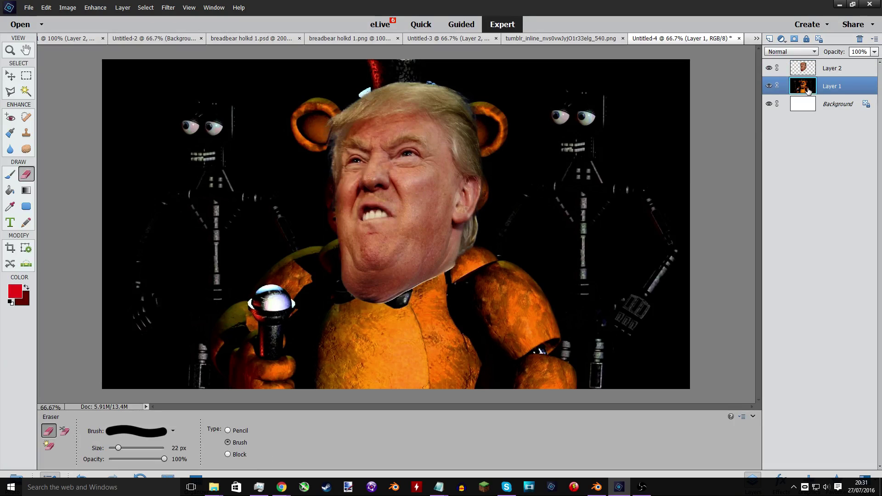
pyautogui.rightClick(810, 89)
pyautogui.click(816, 120)
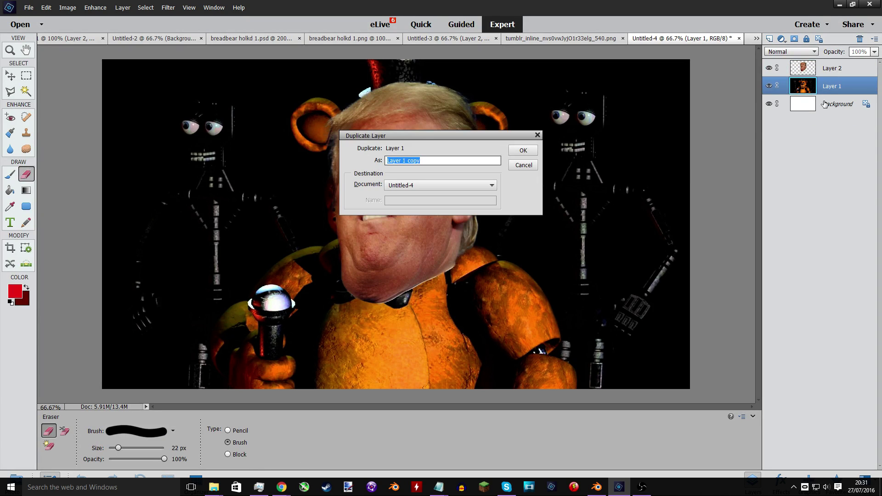
pyautogui.click(523, 150)
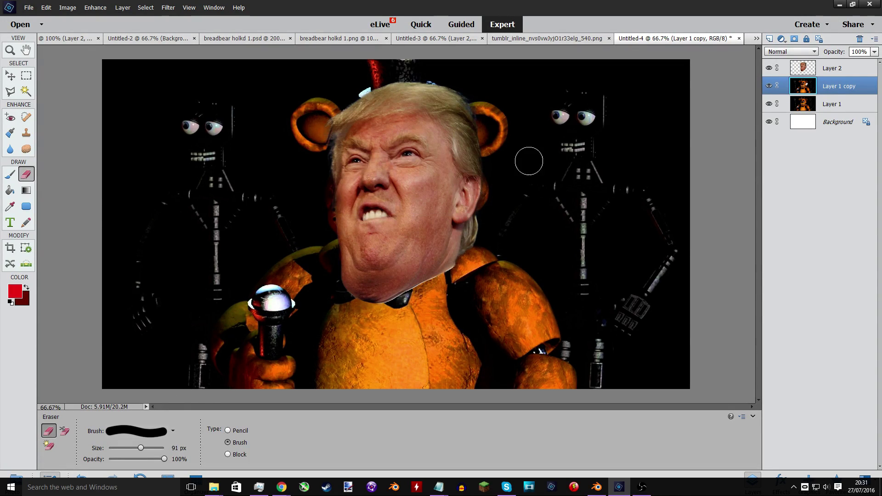
# Hide Layer 1 and erase the bear's hat, ears and face parts showing around the man's head on Layer 1 copy.
pyautogui.click(769, 104)
pyautogui.moveTo(452, 176)
pyautogui.mouseDown()
pyautogui.moveTo(484, 135)
pyautogui.moveTo(476, 108)
pyautogui.moveTo(497, 126)
pyautogui.moveTo(502, 146)
pyautogui.moveTo(495, 131)
pyautogui.moveTo(425, 82)
pyautogui.moveTo(343, 93)
pyautogui.moveTo(395, 61)
pyautogui.moveTo(420, 62)
pyautogui.moveTo(337, 97)
pyautogui.moveTo(314, 144)
pyautogui.moveTo(307, 101)
pyautogui.moveTo(332, 225)
pyautogui.mouseUp()
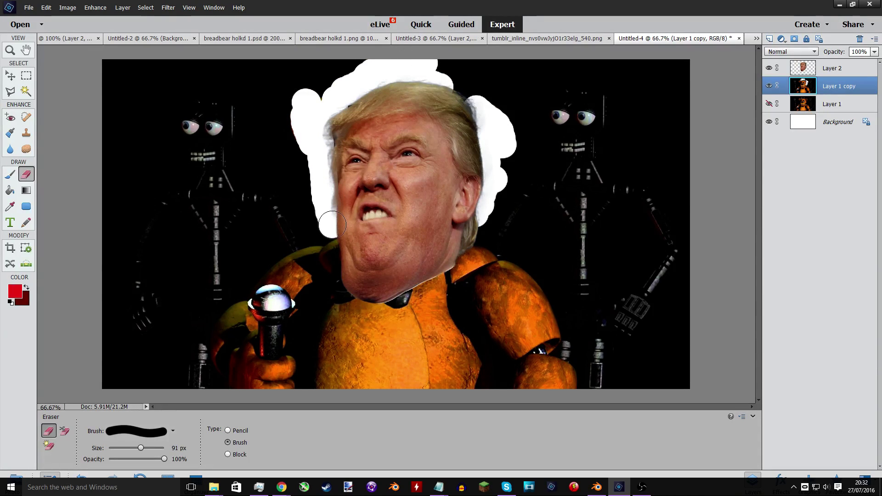
pyautogui.click(11, 79)
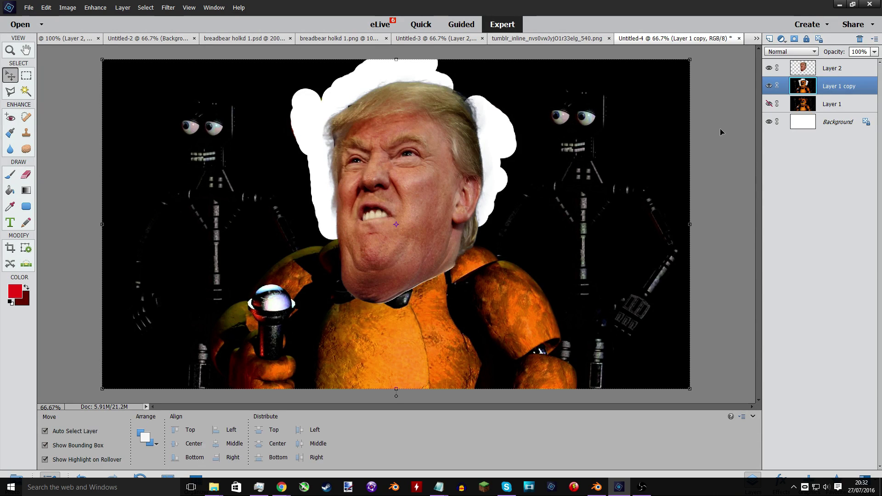
# Set the foreground colour to near-black #0a0a0a and fill the Background layer with it.
pyautogui.click(802, 124)
pyautogui.click(15, 290)
pyautogui.click(336, 259)
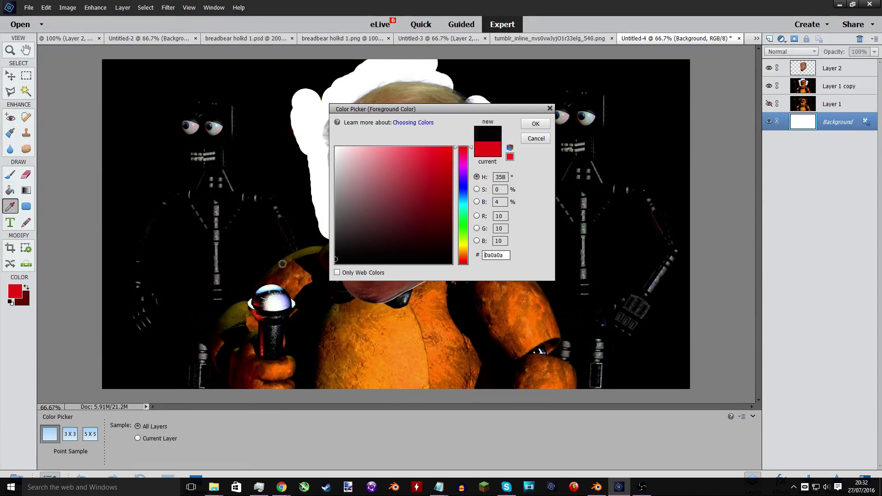
pyautogui.click(535, 124)
pyautogui.click(10, 191)
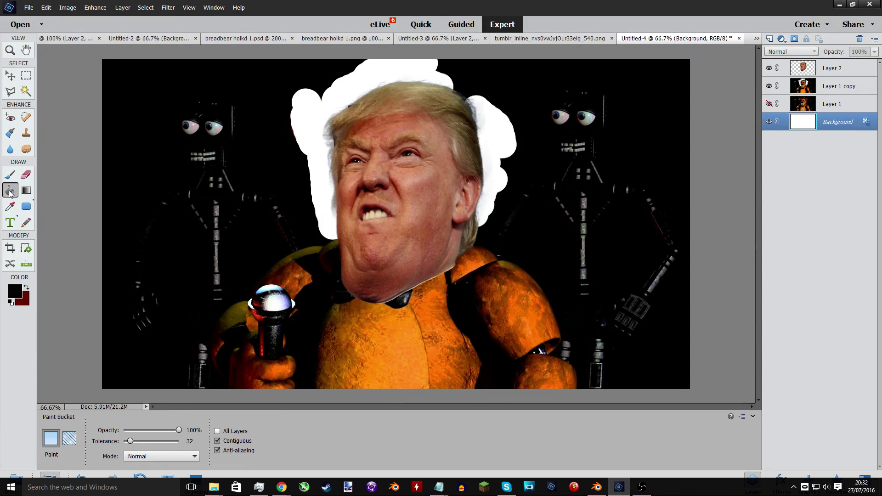
pyautogui.click(298, 188)
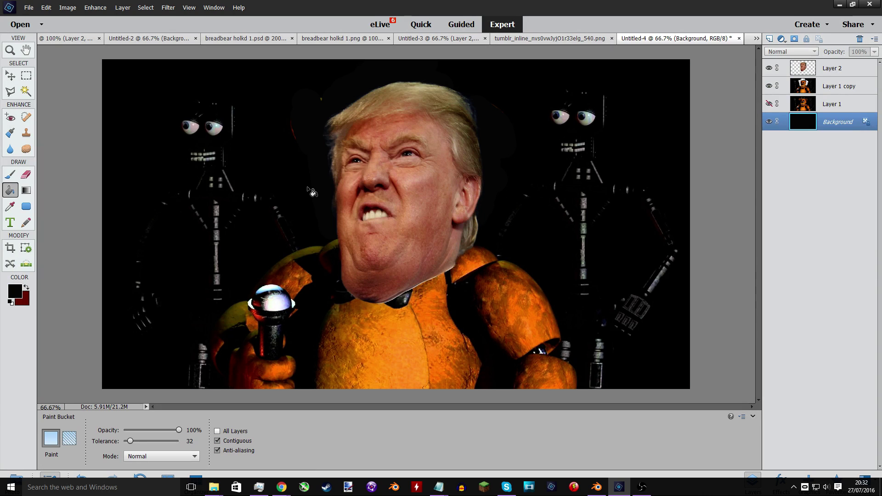
pyautogui.click(803, 88)
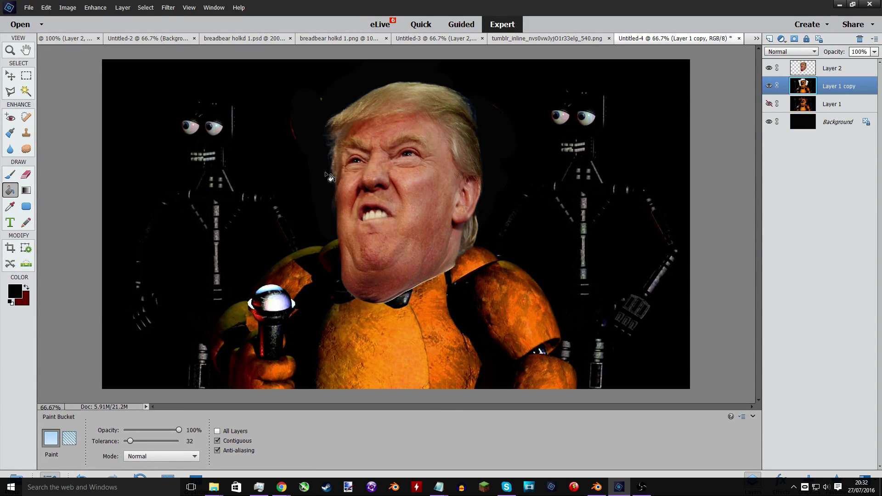
# Fill the Background layer with pure black (#000000) and erase the leftover ear traces beside the head on Layer 1 copy.
pyautogui.click(797, 119)
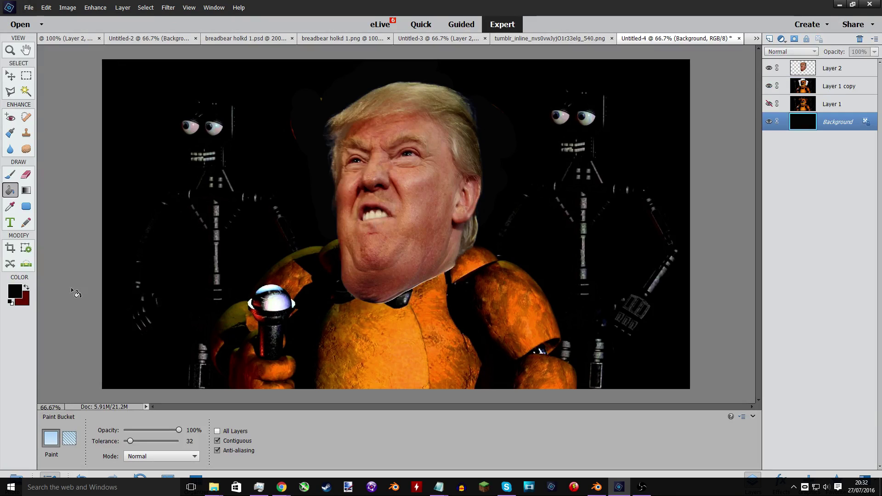
pyautogui.click(15, 290)
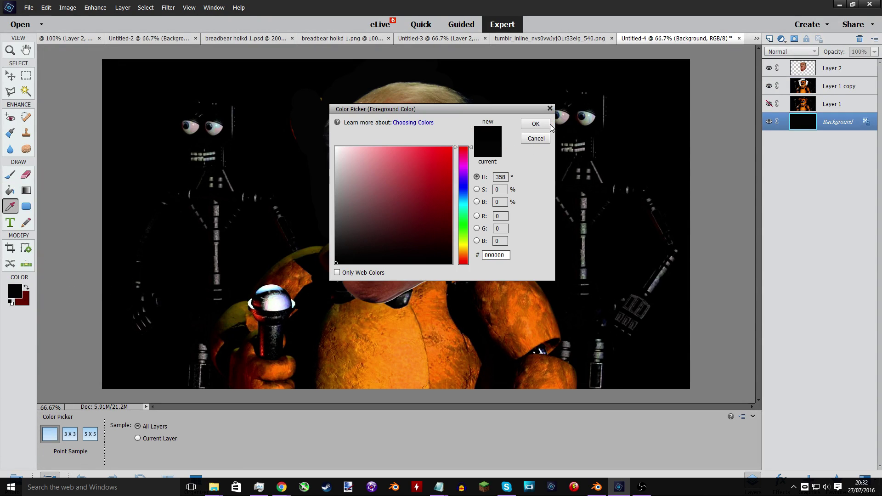
pyautogui.click(548, 124)
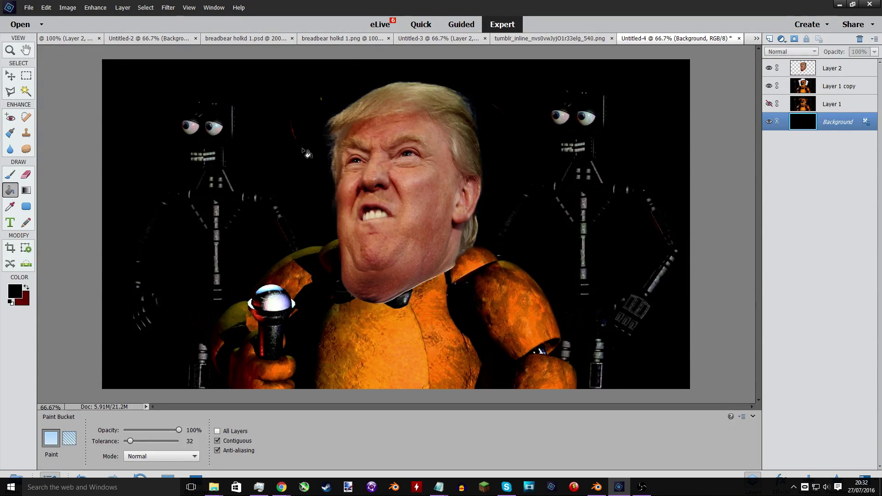
pyautogui.click(26, 174)
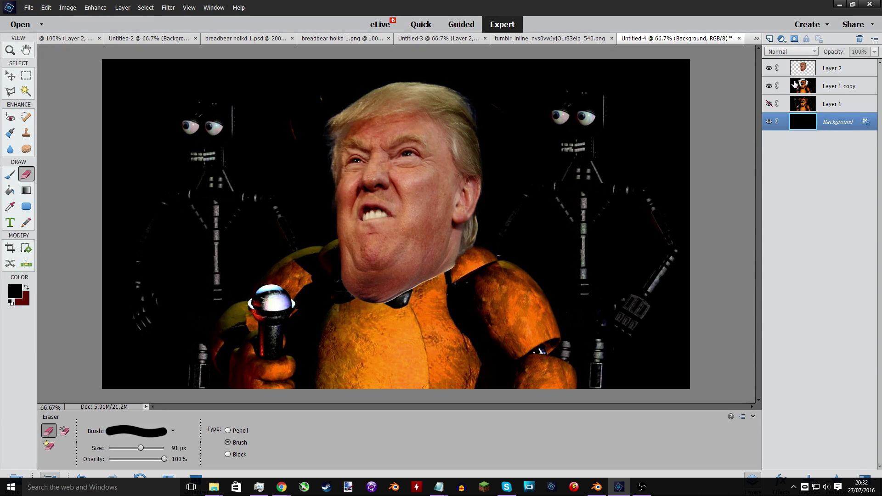
pyautogui.click(795, 84)
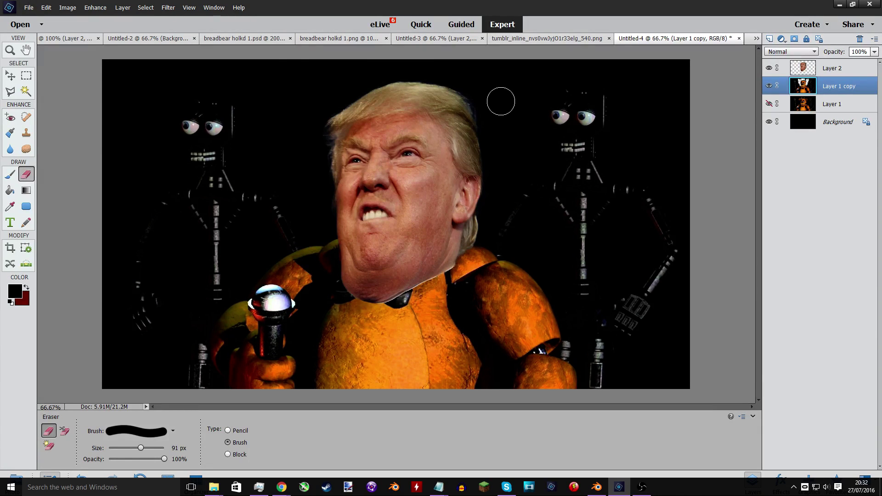
# Try erasing around the bow tie below the chin on Layer 1 copy and the head layer, and undo the erasing.
pyautogui.hotkey('ctrl', '+')
pyautogui.hotkey('ctrl', '+')
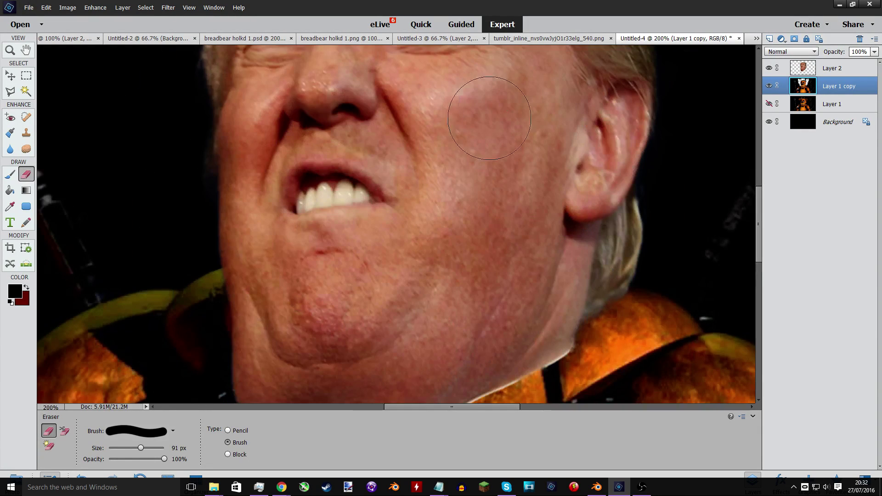
pyautogui.scroll(-3, 473, 118)
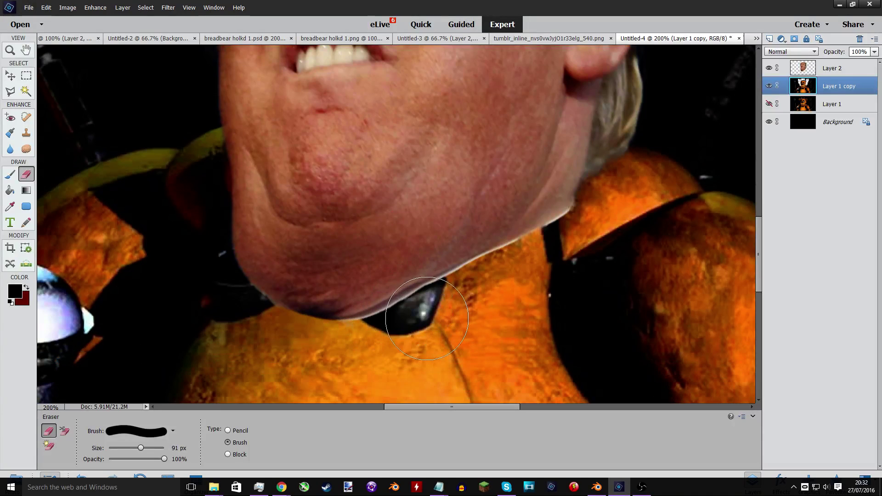
pyautogui.click(426, 319)
pyautogui.click(473, 329)
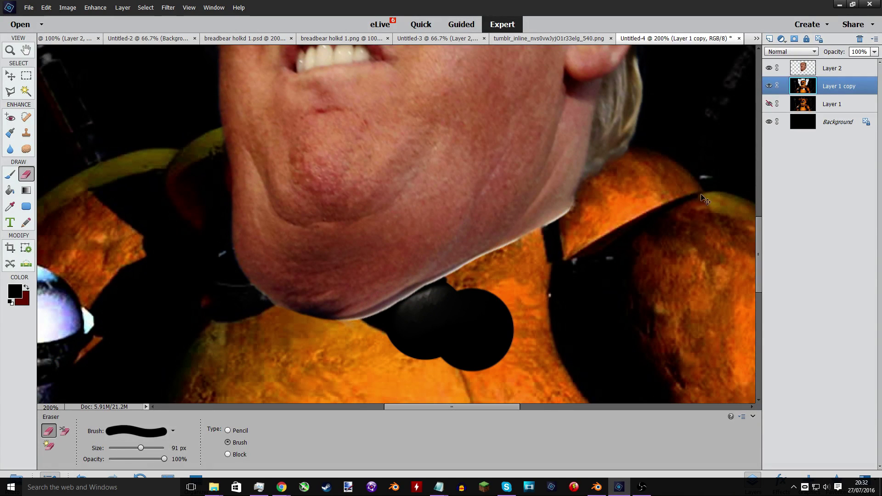
pyautogui.hotkey('ctrl', 'z')
pyautogui.hotkey('ctrl', 'z')
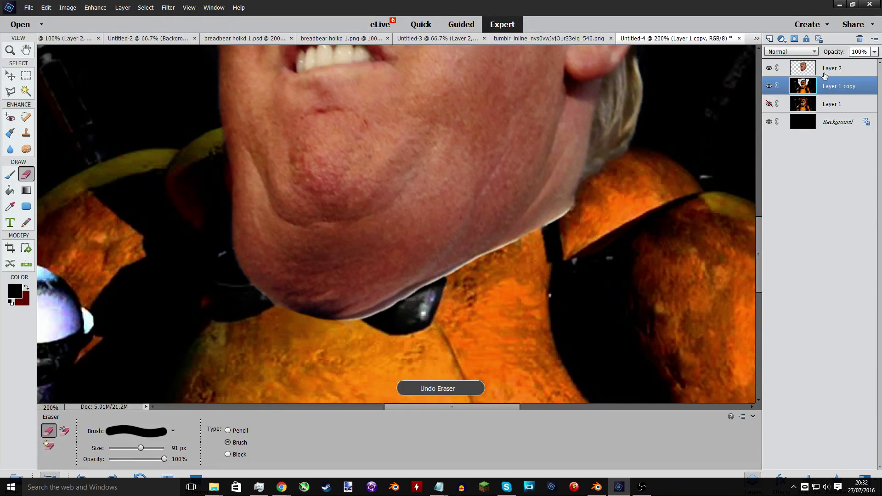
pyautogui.click(802, 68)
pyautogui.moveTo(427, 300)
pyautogui.mouseDown()
pyautogui.moveTo(211, 310)
pyautogui.moveTo(413, 294)
pyautogui.moveTo(450, 301)
pyautogui.mouseUp()
pyautogui.hotkey('ctrl', 'z')
# Try to select the dark bow tie on Layer 1 copy with the Magic Wand, lowering the tolerance to 17, and undo the selection.
pyautogui.click(25, 91)
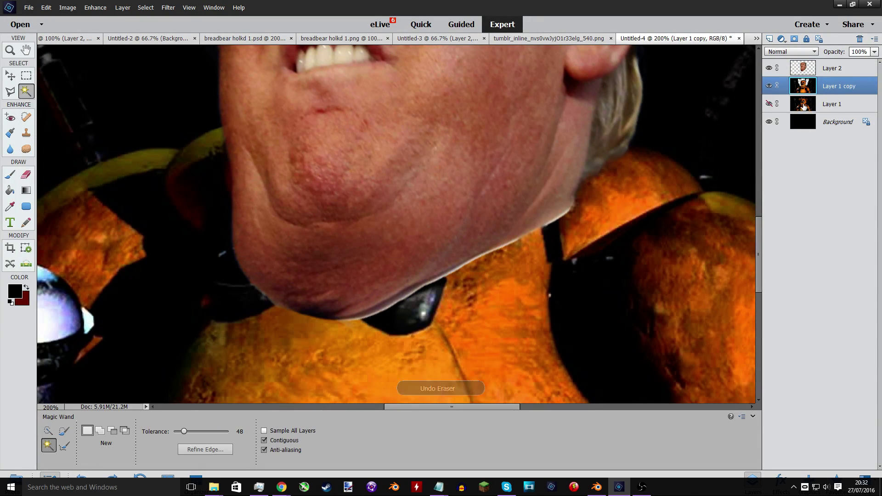
pyautogui.click(346, 315)
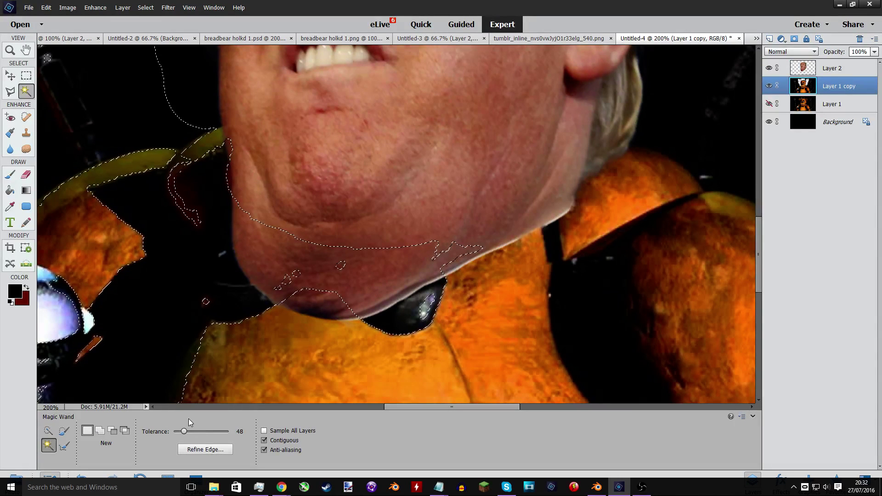
pyautogui.moveTo(184, 431); pyautogui.dragTo(178, 432)
pyautogui.click(259, 298)
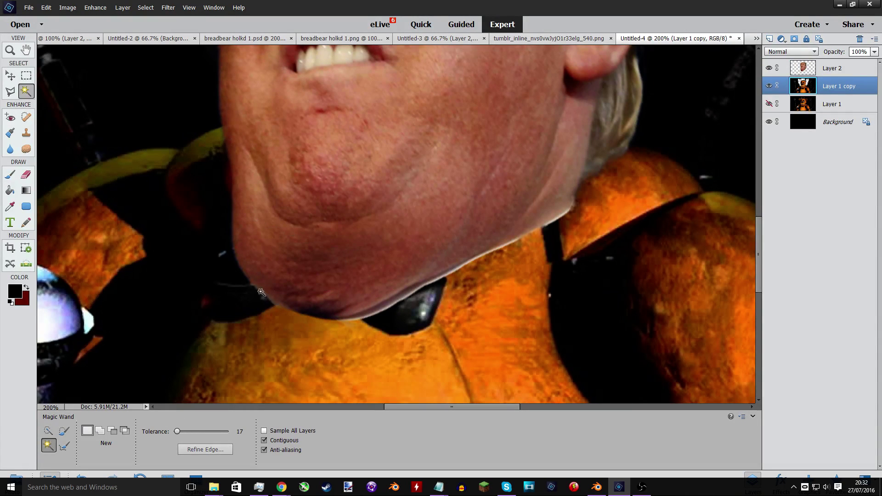
pyautogui.click(261, 291)
pyautogui.hotkey('ctrl', 'z')
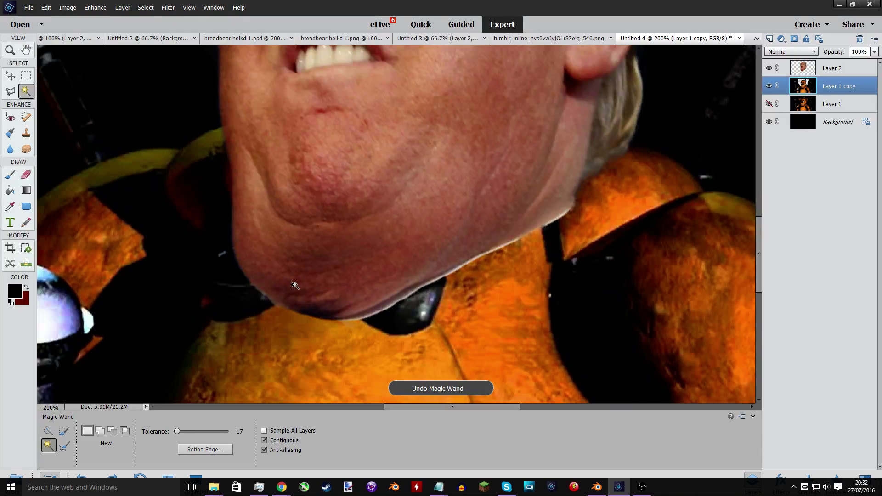
# Make dark red the foreground colour for the Pencil and hide the head layer to expose the whole bow tie.
pyautogui.hotkey('ctrl', '=')
pyautogui.hotkey('ctrl', '=')
pyautogui.scroll(-5, 319, 350)
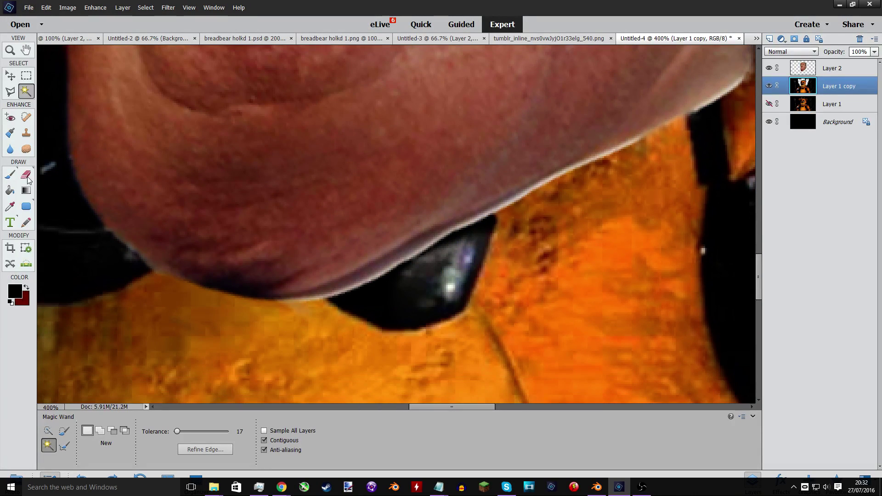
pyautogui.click(25, 221)
pyautogui.click(28, 286)
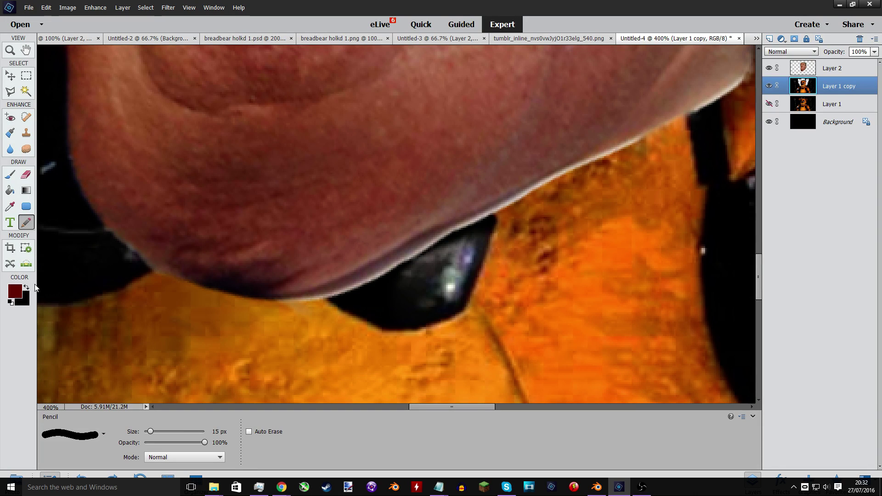
pyautogui.moveTo(469, 406); pyautogui.dragTo(448, 406)
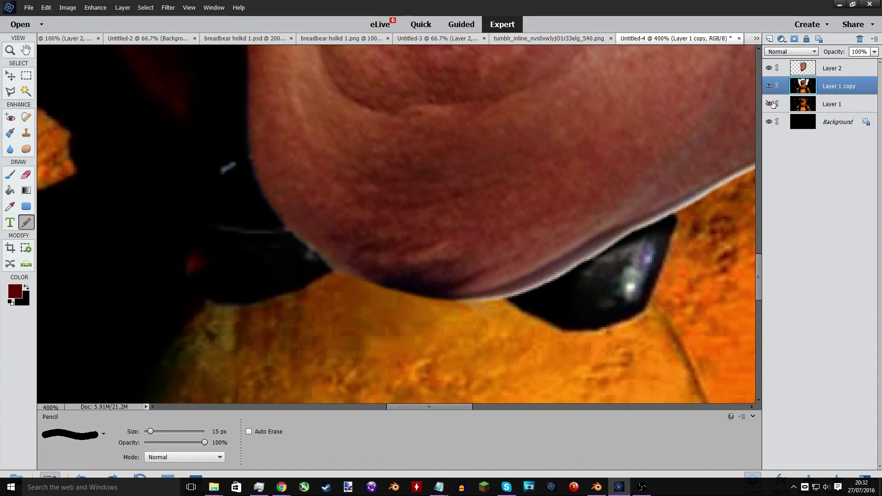
pyautogui.click(769, 68)
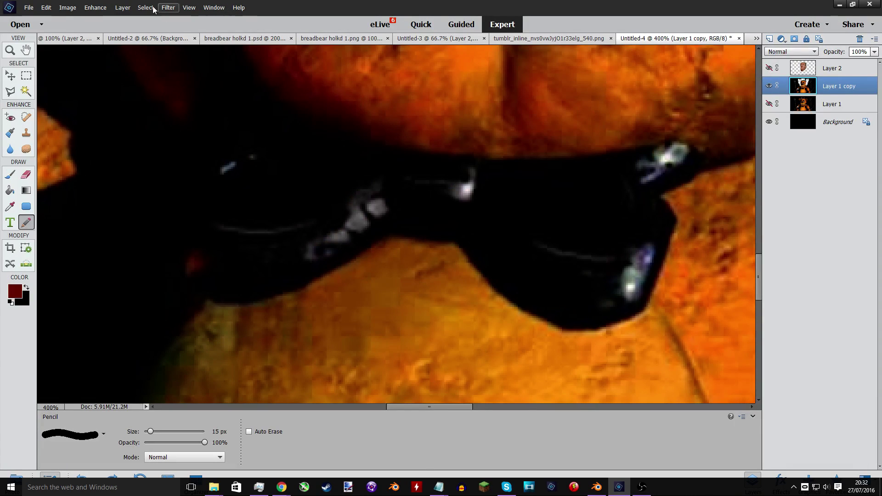
# Draw a dark red 15 px Pencil line along the bow tie's upper edge on a new layer, and show the head layer again.
pyautogui.click(121, 7)
pyautogui.moveTo(118, 18)
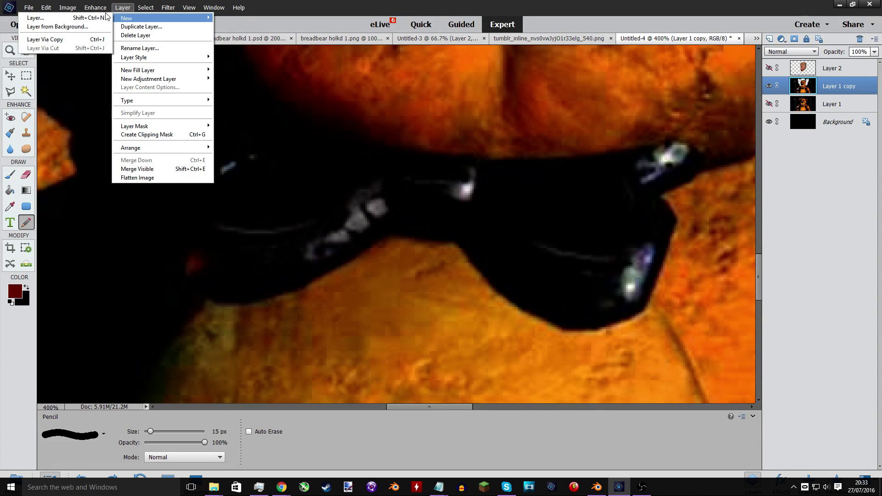
pyautogui.click(100, 18)
pyautogui.click(522, 156)
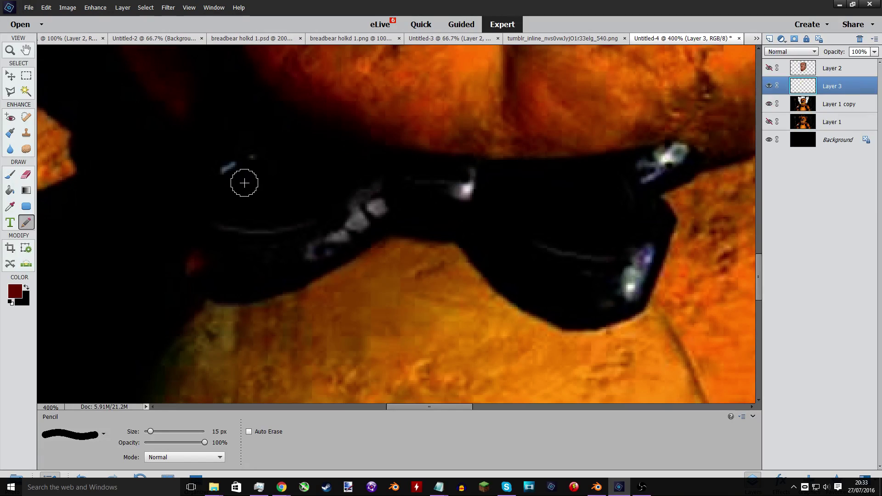
pyautogui.moveTo(226, 179)
pyautogui.mouseDown()
pyautogui.moveTo(321, 137)
pyautogui.moveTo(500, 164)
pyautogui.moveTo(624, 166)
pyautogui.moveTo(673, 220)
pyautogui.mouseUp()
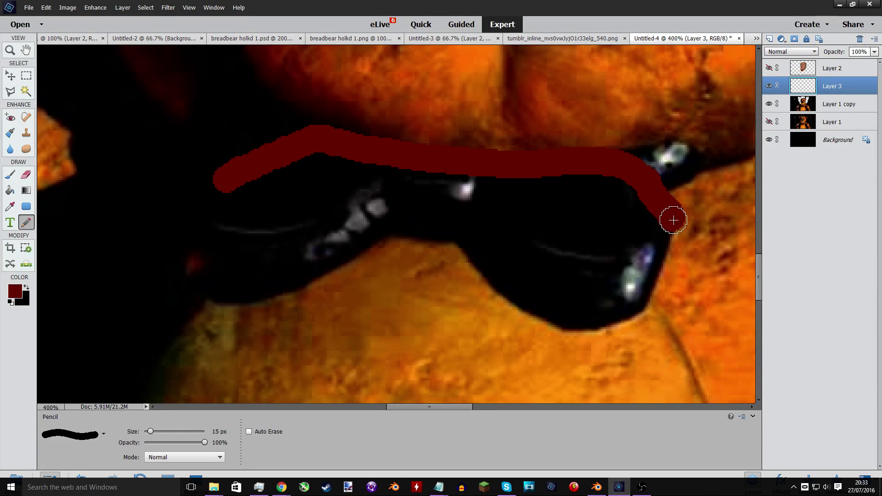
pyautogui.click(769, 68)
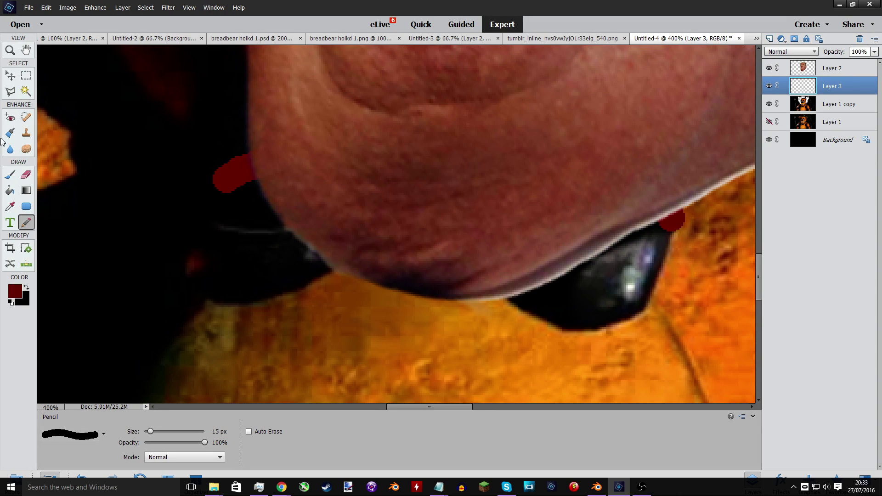
# Try deleting pixels on the head layer using a Magic Wand selection of the dark red line, and undo the deletion.
pyautogui.click(26, 91)
pyautogui.click(657, 193)
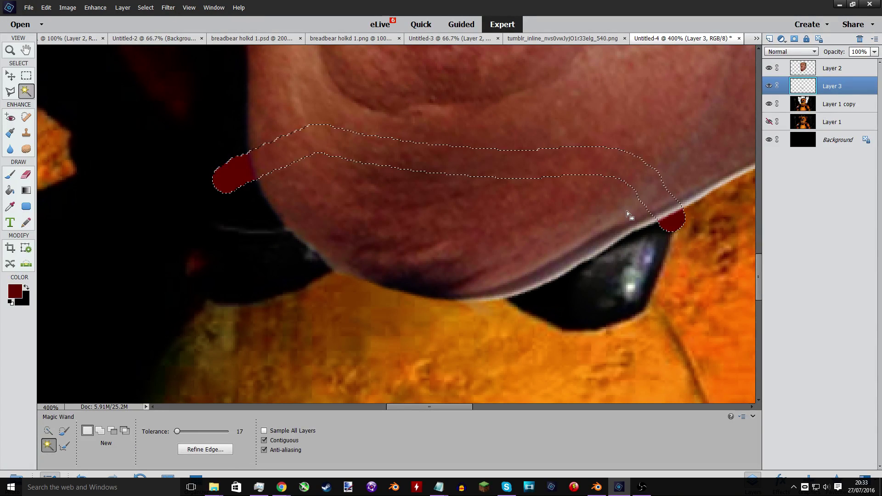
pyautogui.click(802, 72)
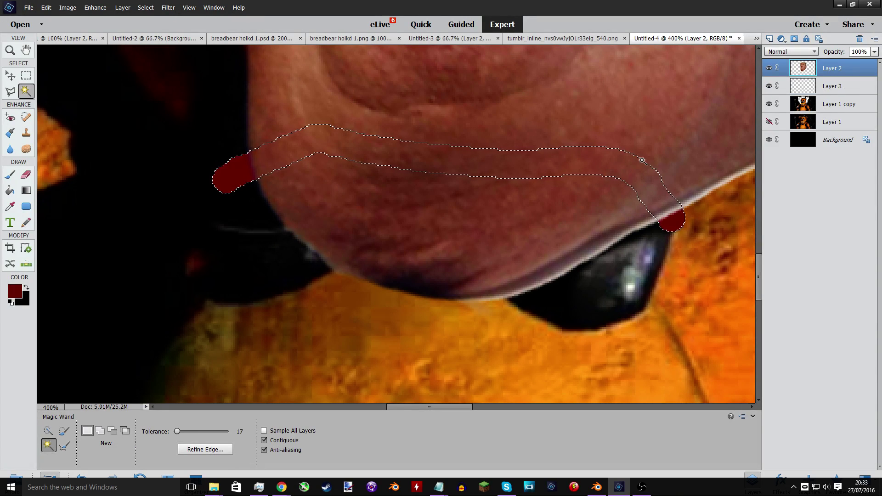
pyautogui.hotkey('ctrl', 'shift', 'i')
pyautogui.press('Delete')
pyautogui.hotkey('ctrl', 'd')
pyautogui.hotkey('ctrl', 'z')
pyautogui.hotkey('ctrl', 'z')
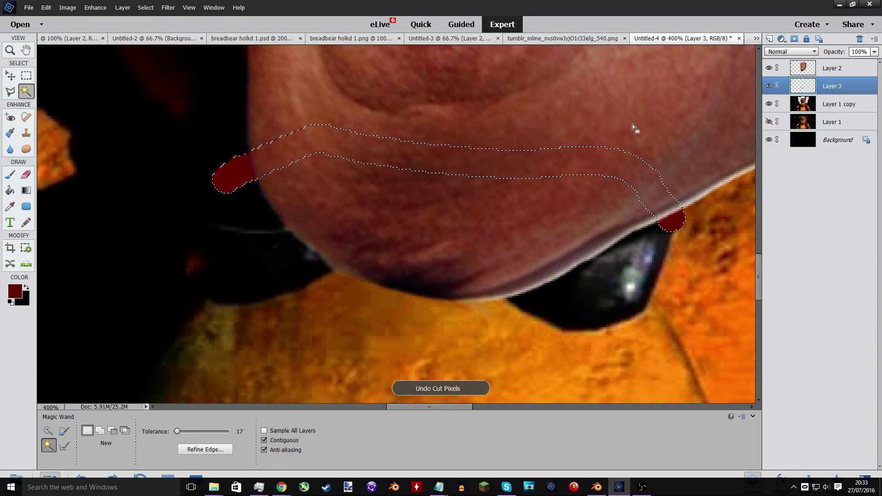
# Undo the Magic Wand selection of the dark red line.
pyautogui.hotkey('ctrl', 'd')
pyautogui.hotkey('ctrl', 'z')
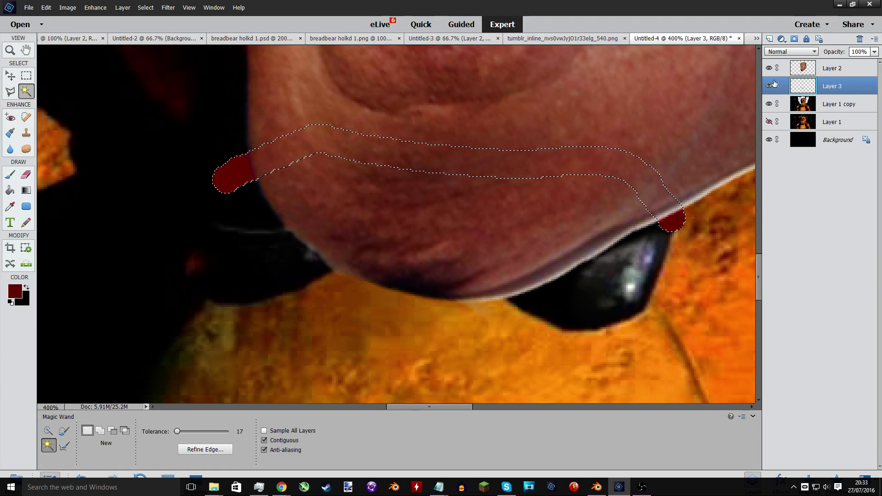
pyautogui.click(796, 69)
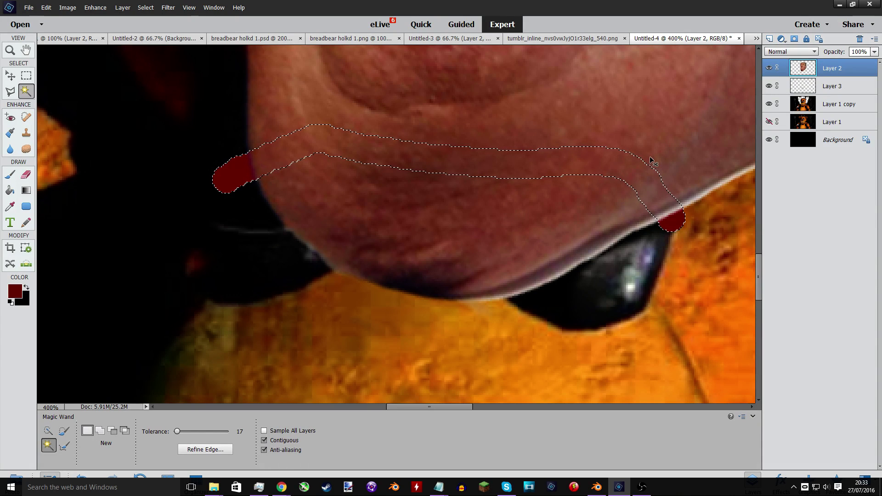
pyautogui.hotkey('ctrl', 'z')
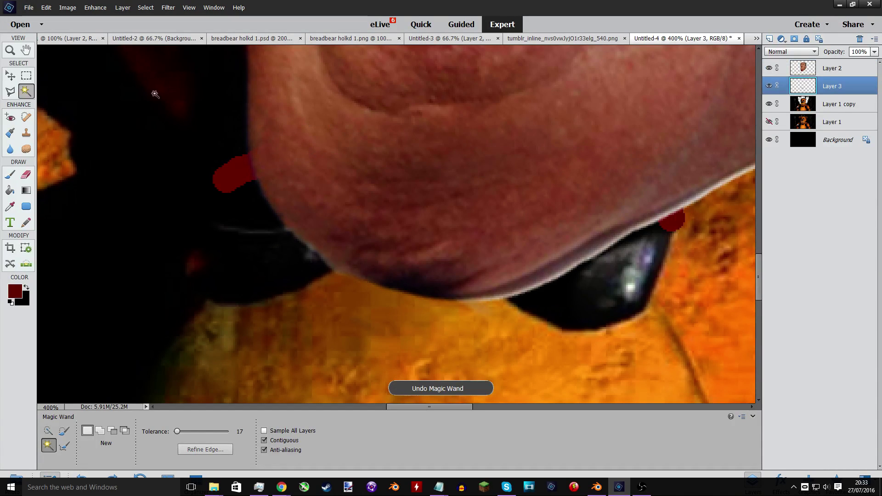
# Try a 63 px Brush stroke in dark red over the bow tie's right lobe on Layer 3, undo it and return to the Pencil.
pyautogui.click(10, 174)
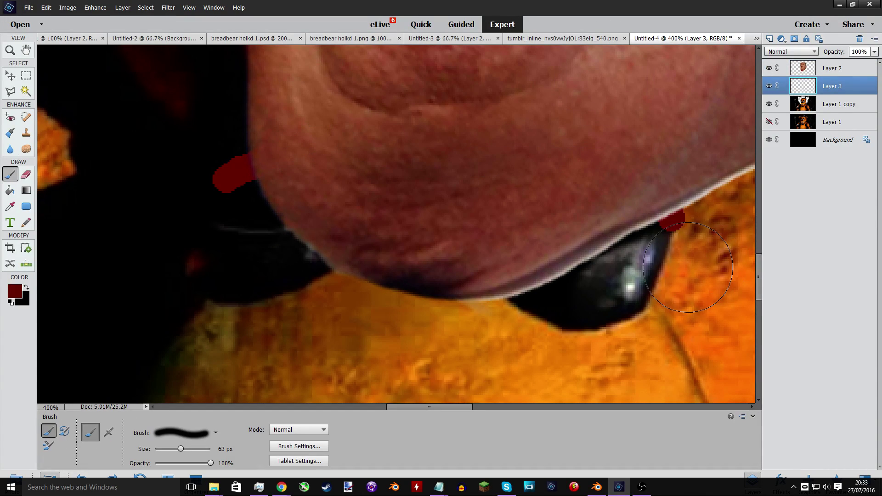
pyautogui.moveTo(666, 248); pyautogui.dragTo(629, 313)
pyautogui.hotkey('ctrl', 'z')
pyautogui.press('n')
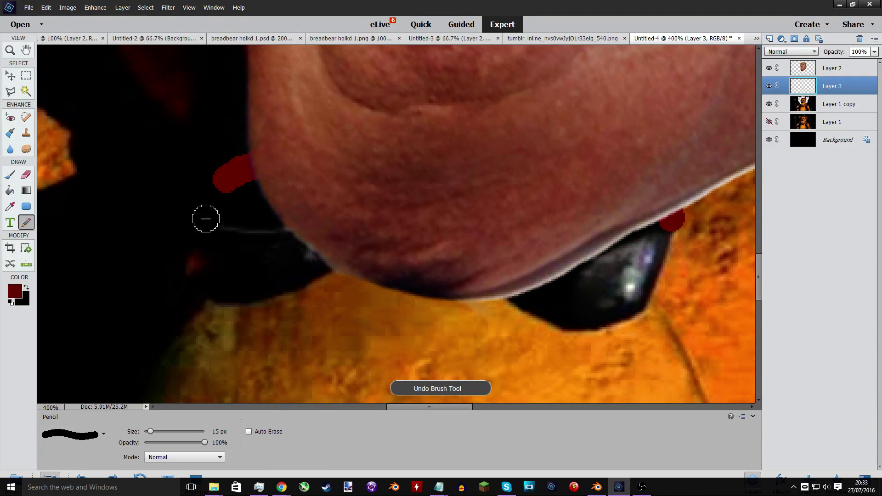
# Close the dark red 15 px Pencil outline around the sides and underside of the bow tie on Layer 3.
pyautogui.click(225, 196)
pyautogui.moveTo(225, 197)
pyautogui.mouseDown()
pyautogui.moveTo(255, 312)
pyautogui.moveTo(433, 360)
pyautogui.moveTo(588, 343)
pyautogui.moveTo(683, 275)
pyautogui.moveTo(683, 225)
pyautogui.mouseUp()
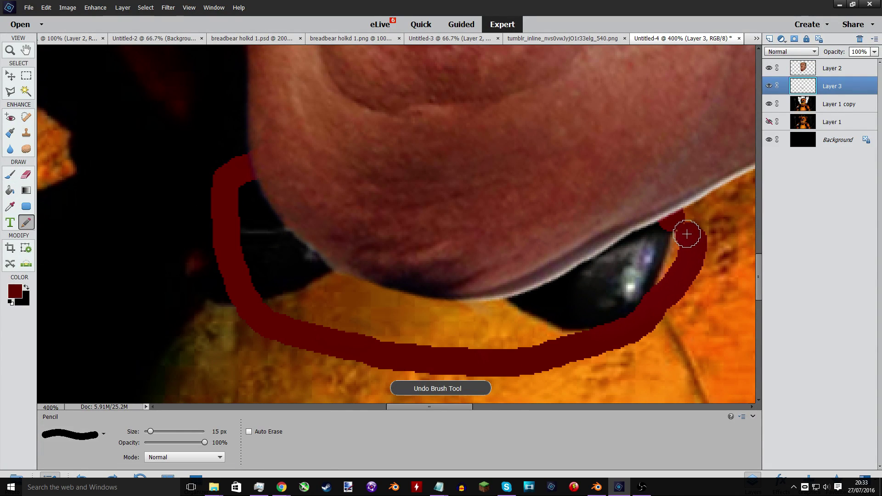
# Delete the area enclosed by the red outline from the head layer using a Magic Wand selection, and hide Layer 3.
pyautogui.press('w')
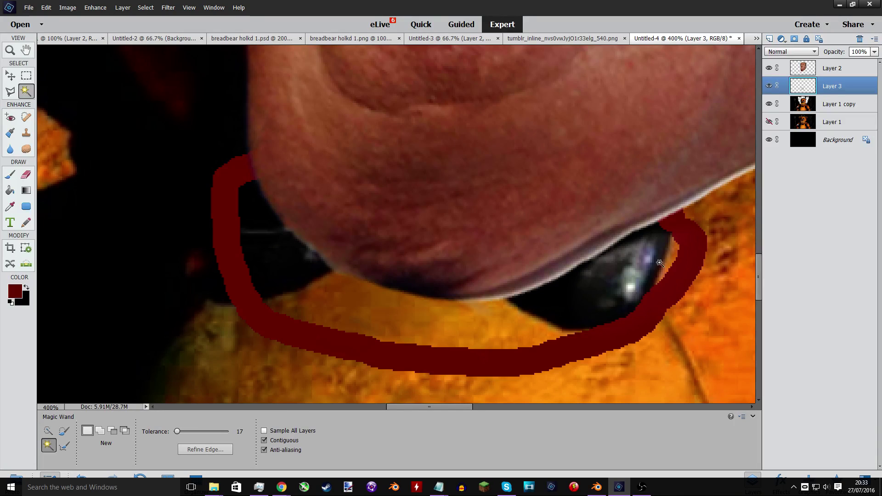
pyautogui.click(629, 259)
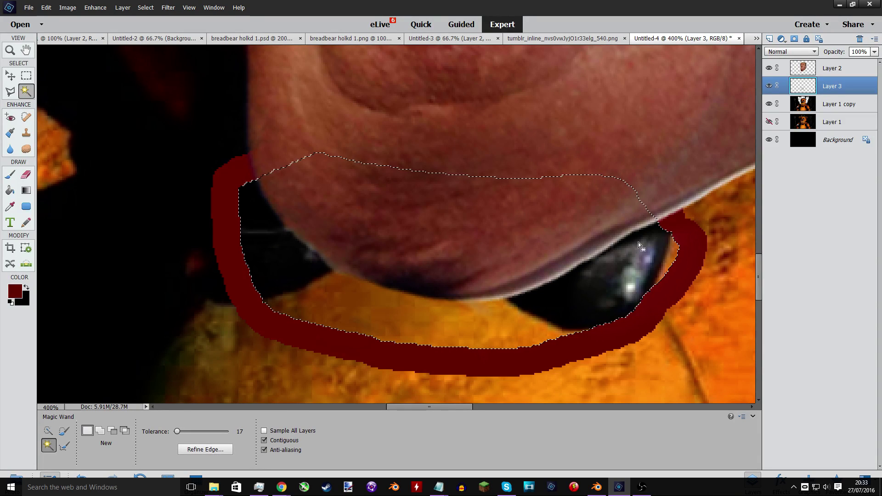
pyautogui.click(801, 68)
pyautogui.press('Delete')
pyautogui.hotkey('ctrl', 'd')
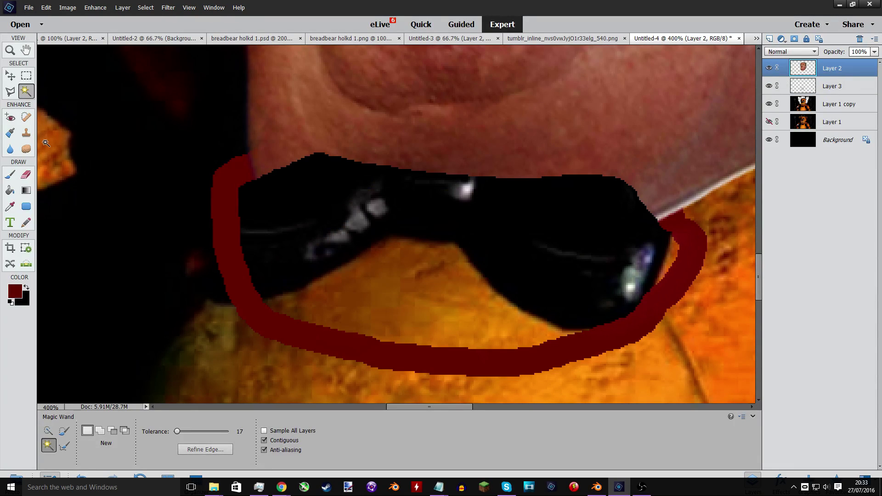
pyautogui.click(769, 86)
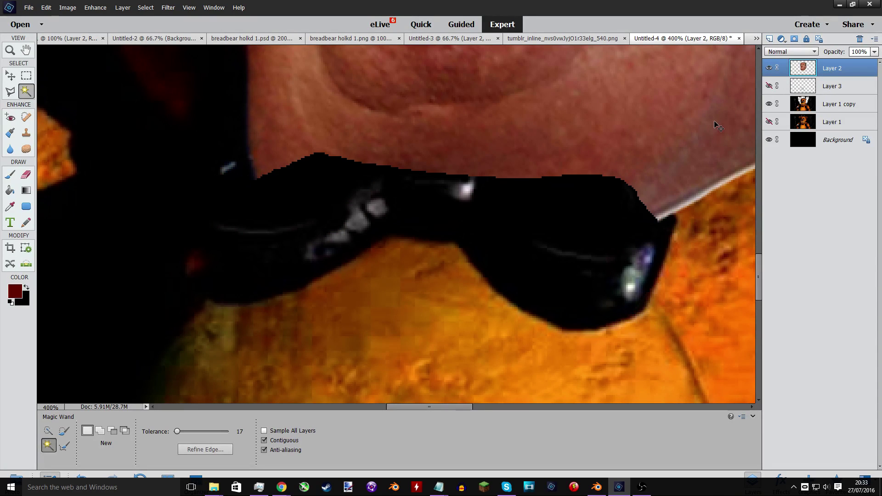
# Try erasing the chin edge above the bow tie with a 47 px Eraser at 32% opacity, and undo it.
pyautogui.scroll(-5, 718, 126)
pyautogui.scroll(1, 715, 122)
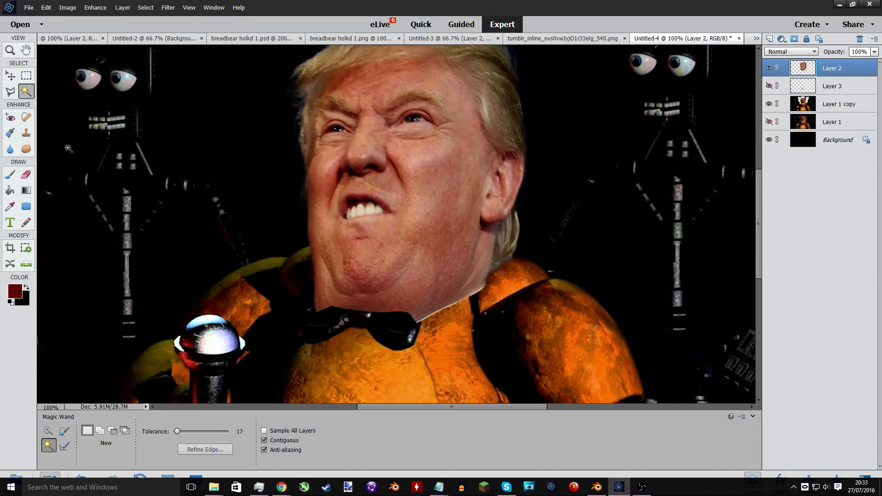
pyautogui.click(26, 174)
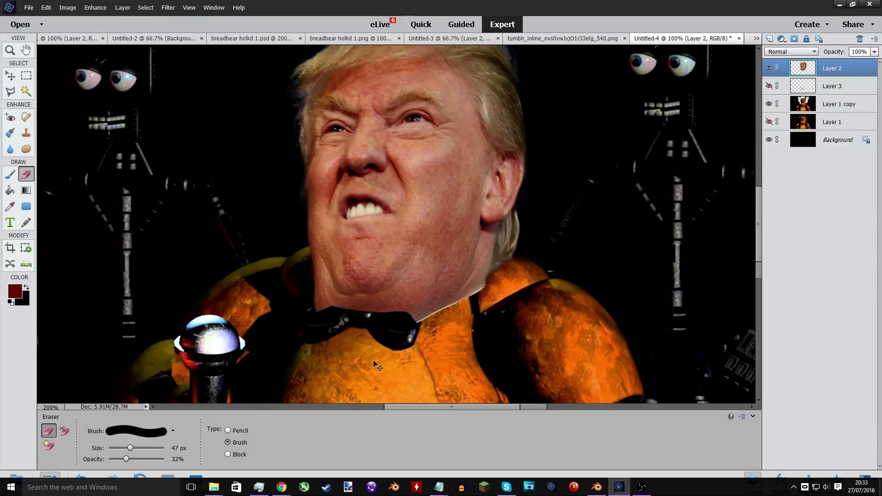
pyautogui.scroll(2, 400, 211)
pyautogui.scroll(-2, 331, 317)
pyautogui.scroll(-2, 335, 298)
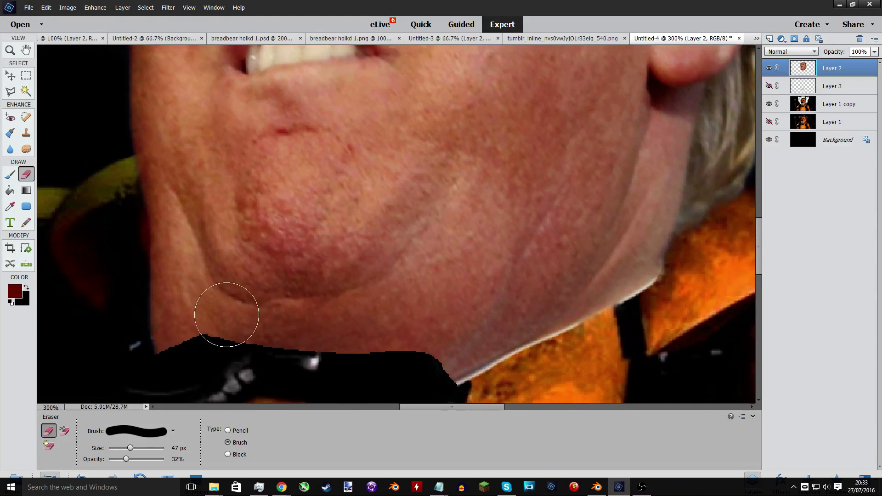
pyautogui.moveTo(142, 325)
pyautogui.mouseDown()
pyautogui.moveTo(158, 338)
pyautogui.moveTo(184, 330)
pyautogui.moveTo(166, 347)
pyautogui.mouseUp()
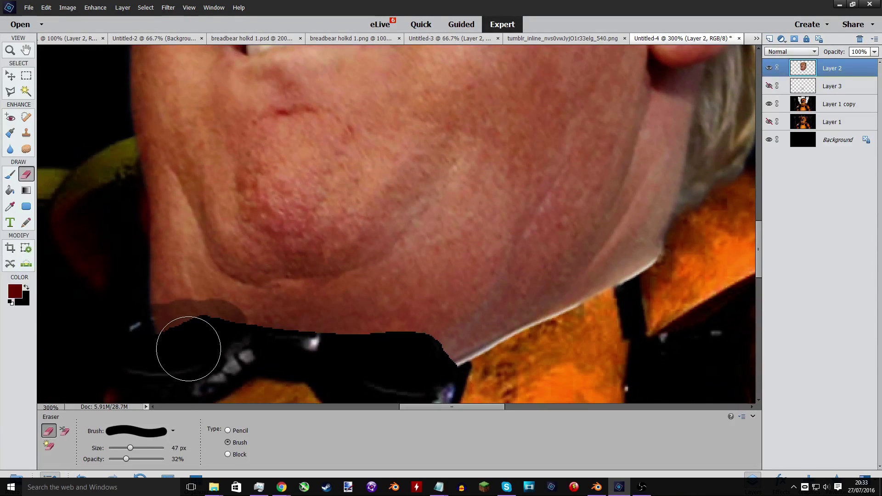
pyautogui.hotkey('ctrl', 'z')
# Paint a soft black 22 px Brush stroke along the bow tie's upper edge on the head layer.
pyautogui.click(10, 174)
pyautogui.scroll(-1, 55, 232)
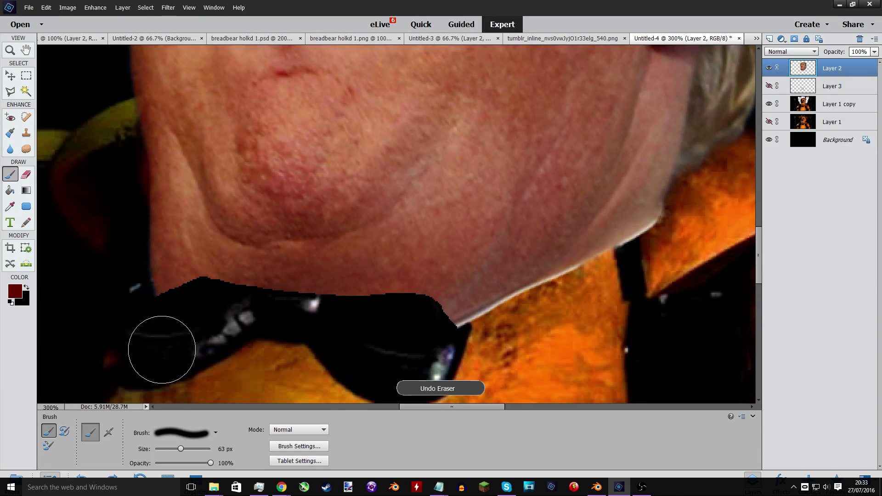
pyautogui.moveTo(180, 449); pyautogui.dragTo(165, 447)
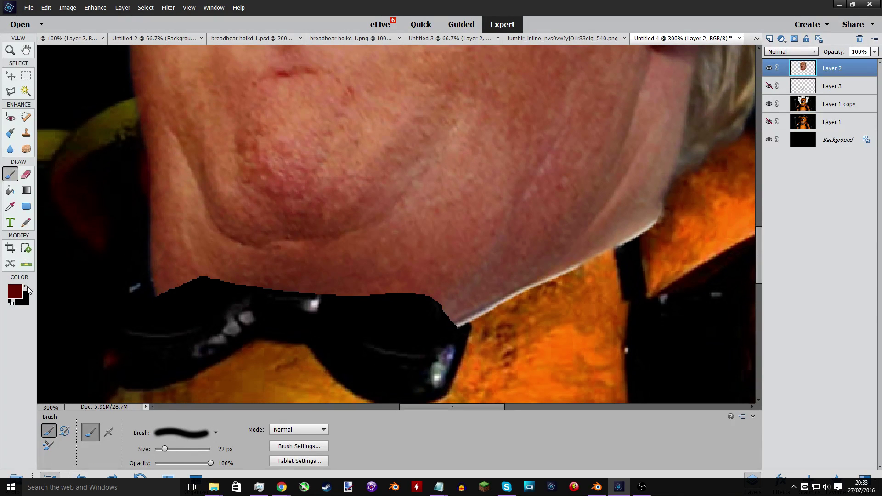
pyautogui.moveTo(156, 301); pyautogui.dragTo(171, 292)
pyautogui.hotkey('ctrl', 'z')
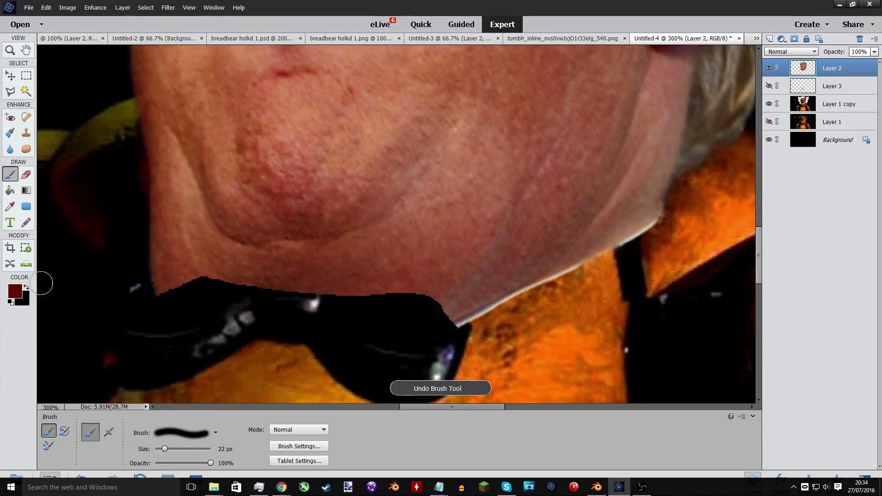
pyautogui.click(28, 287)
pyautogui.moveTo(461, 324)
pyautogui.mouseDown()
pyautogui.moveTo(431, 304)
pyautogui.moveTo(403, 296)
pyautogui.moveTo(197, 282)
pyautogui.moveTo(165, 293)
pyautogui.mouseUp()
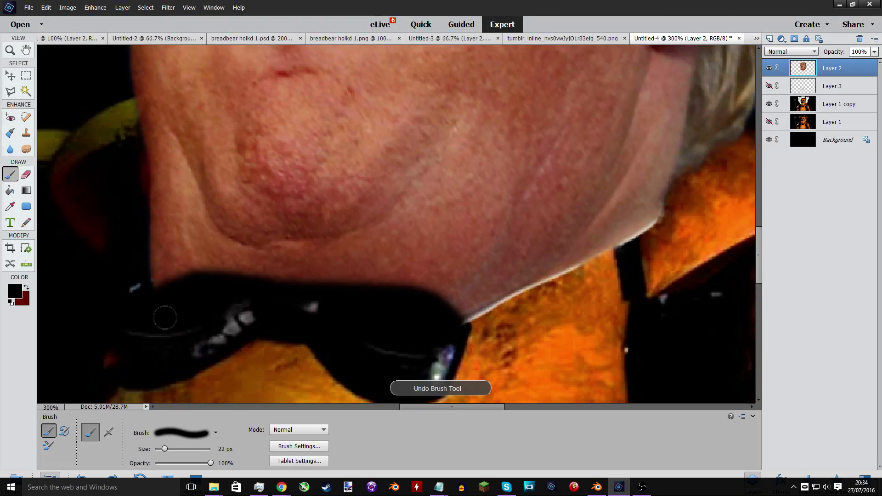
pyautogui.hotkey('ctrl', '-')
pyautogui.hotkey('ctrl', '-')
pyautogui.hotkey('ctrl', '-')
pyautogui.hotkey('ctrl', '-')
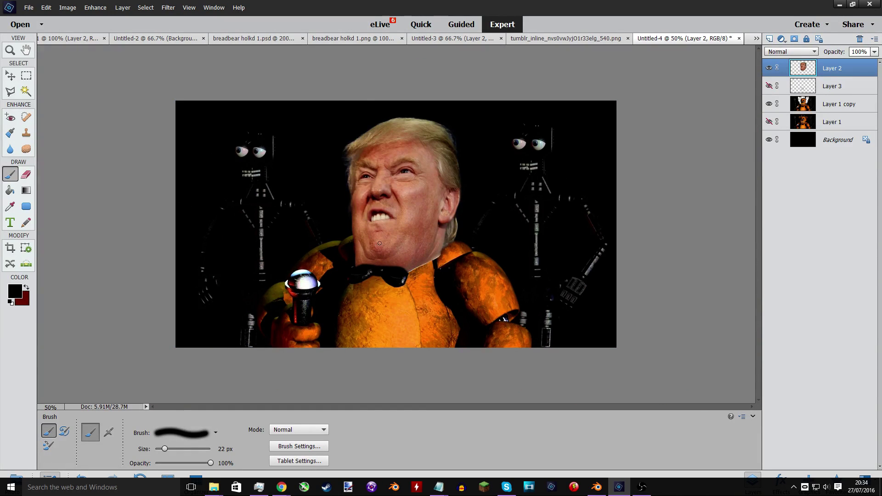
pyautogui.hotkey('ctrl', '+')
pyautogui.hotkey('ctrl', '+')
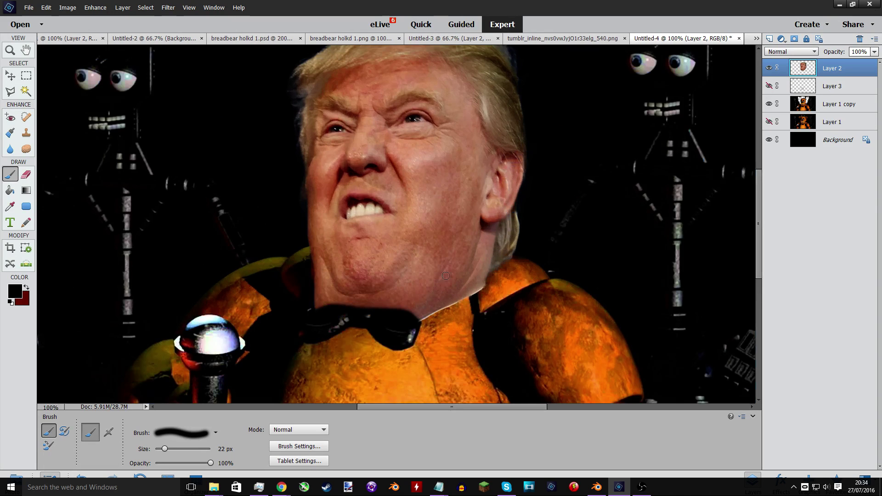
pyautogui.click(16, 77)
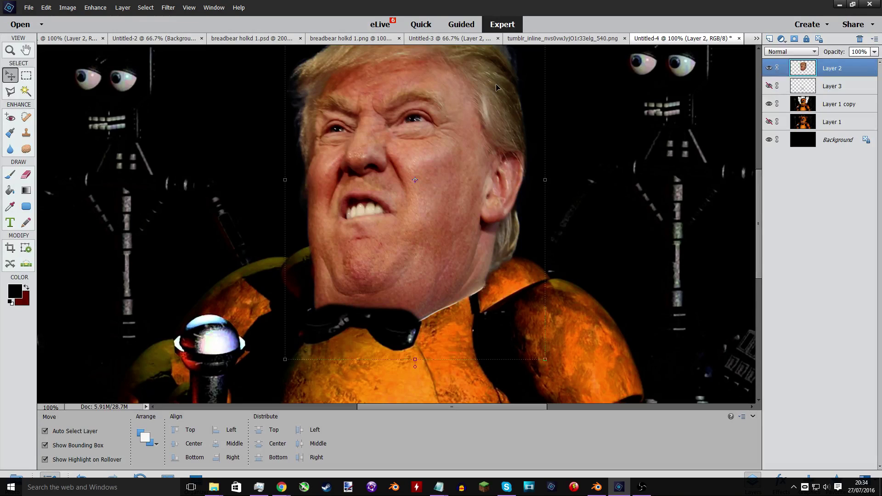
# Sample orange from the bear's body and fill a new layer above the head with it using the Paint Bucket.
pyautogui.click(9, 207)
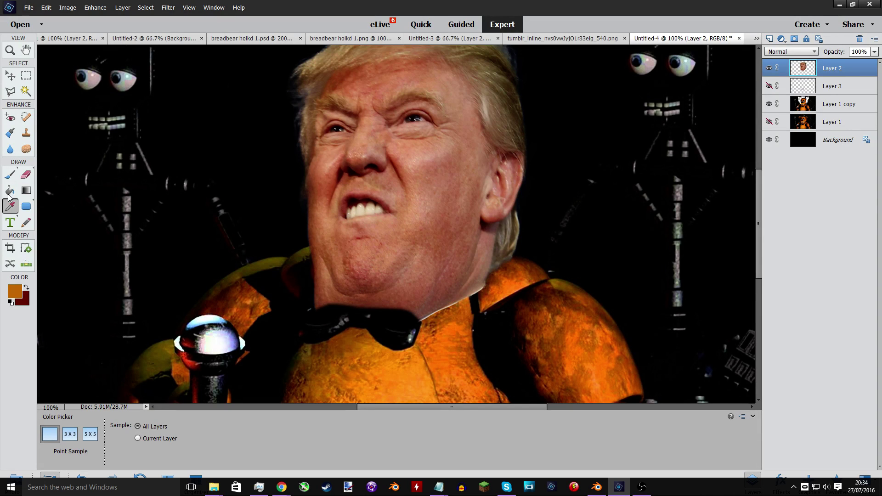
pyautogui.click(10, 190)
pyautogui.click(123, 7)
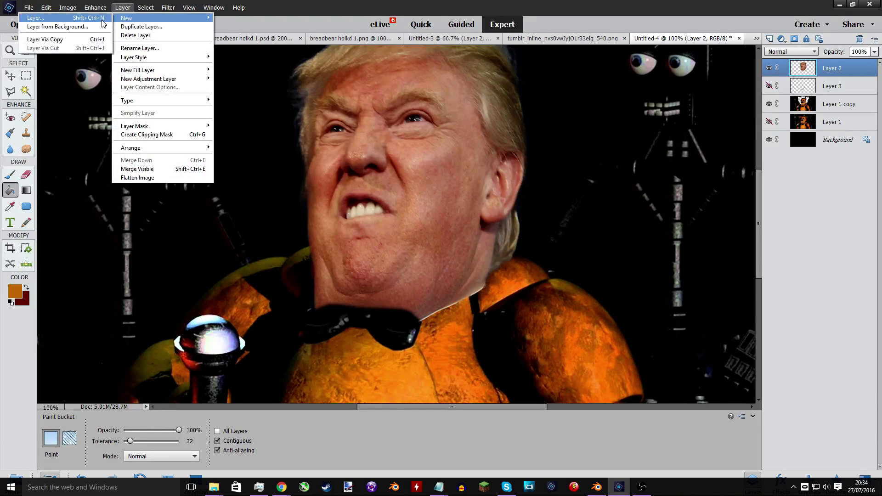
pyautogui.click(103, 19)
pyautogui.click(520, 153)
pyautogui.click(541, 148)
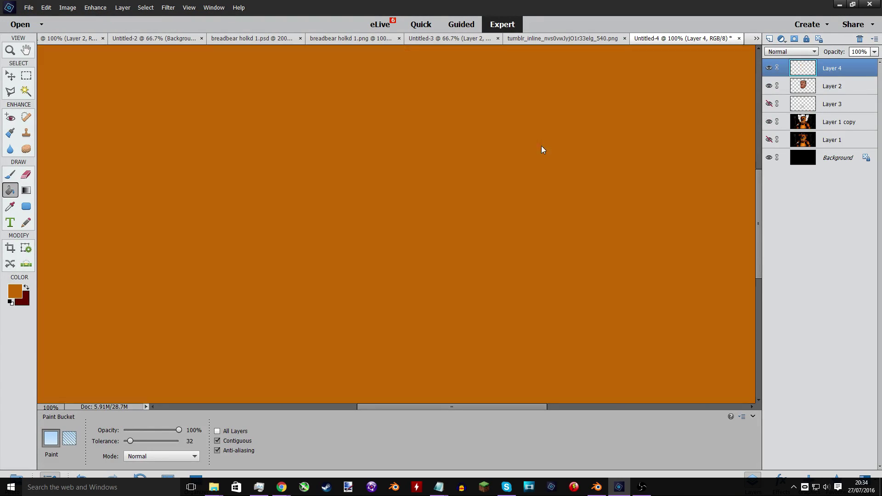
# Trim Layer 4's orange fill to the head's outline using a Magic Wand selection from Layer 2, and set its blend mode to Color.
pyautogui.click(26, 92)
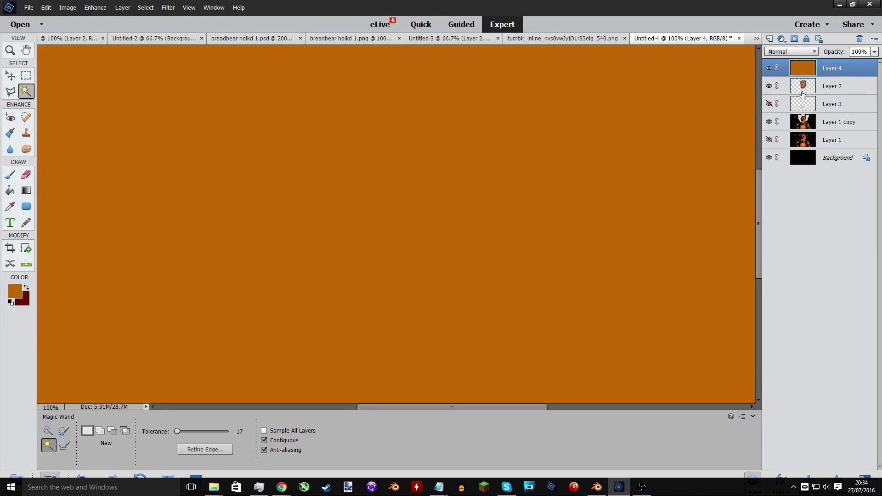
pyautogui.click(802, 94)
pyautogui.click(724, 111)
pyautogui.click(822, 69)
pyautogui.press('Delete')
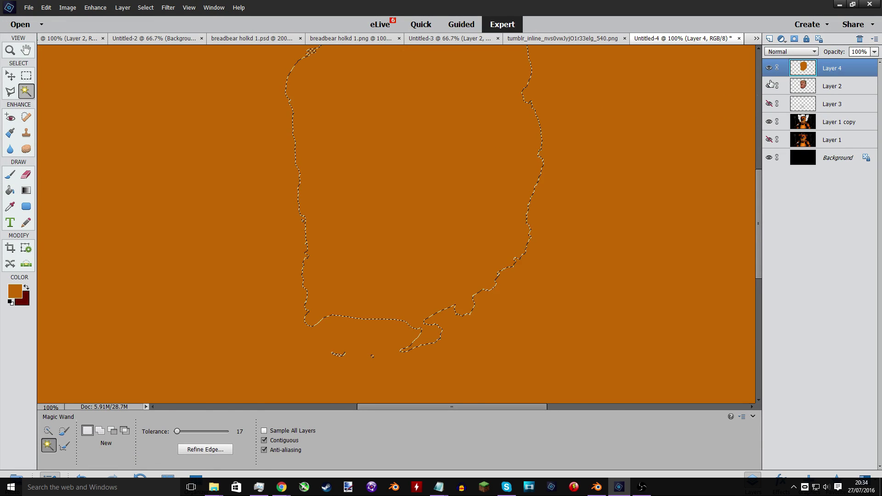
pyautogui.hotkey('ctrl', 'd')
pyautogui.click(785, 52)
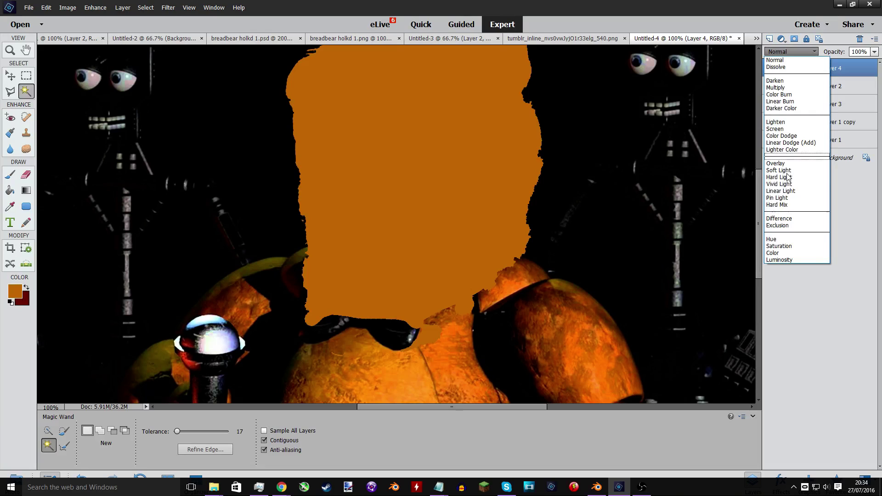
pyautogui.click(787, 254)
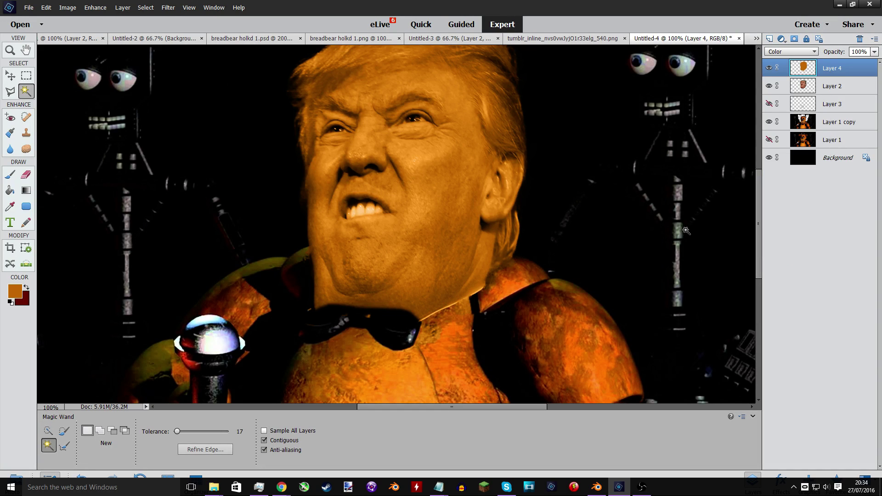
pyautogui.hotkey('ctrl', '-')
pyautogui.hotkey('ctrl', '-')
pyautogui.hotkey('ctrl', '-')
pyautogui.hotkey('ctrl', '-')
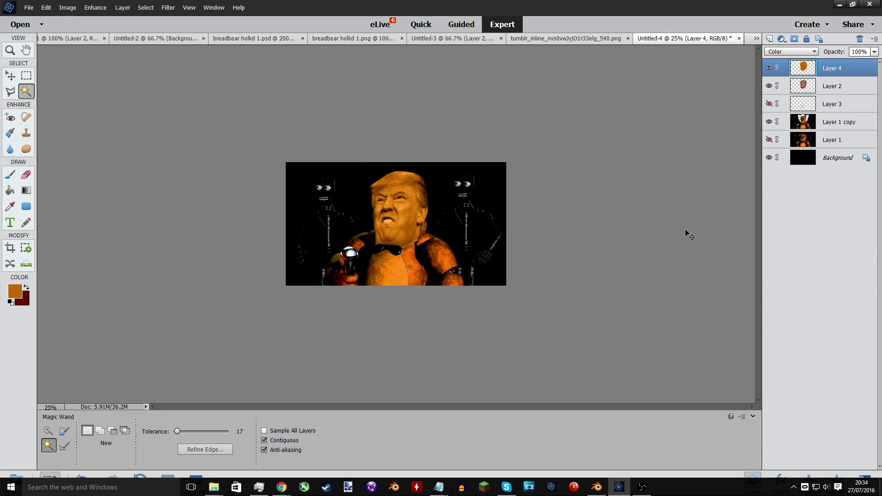
pyautogui.hotkey('ctrl', '1')
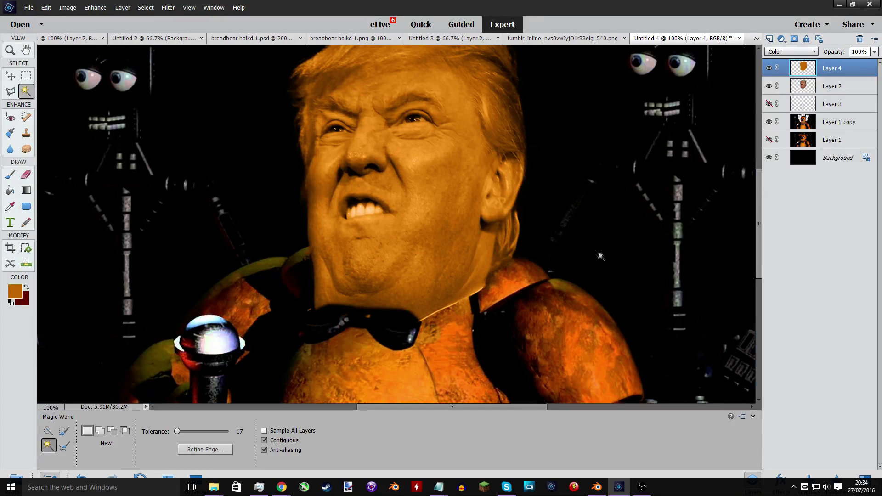
# Create a new layer above the orange one and set the Brush to 407 px, undoing an orange test dab beside the head.
pyautogui.click(122, 7)
pyautogui.click(107, 18)
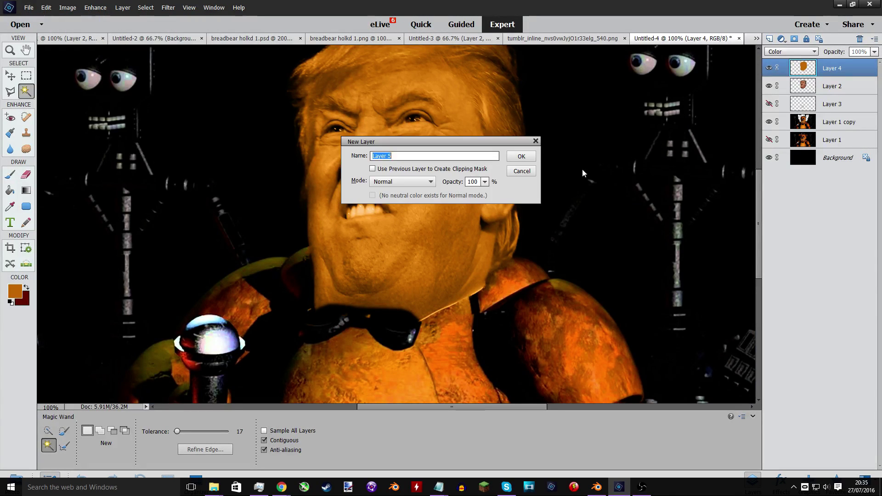
pyautogui.click(521, 156)
pyautogui.click(9, 177)
pyautogui.scroll(1, 374, 269)
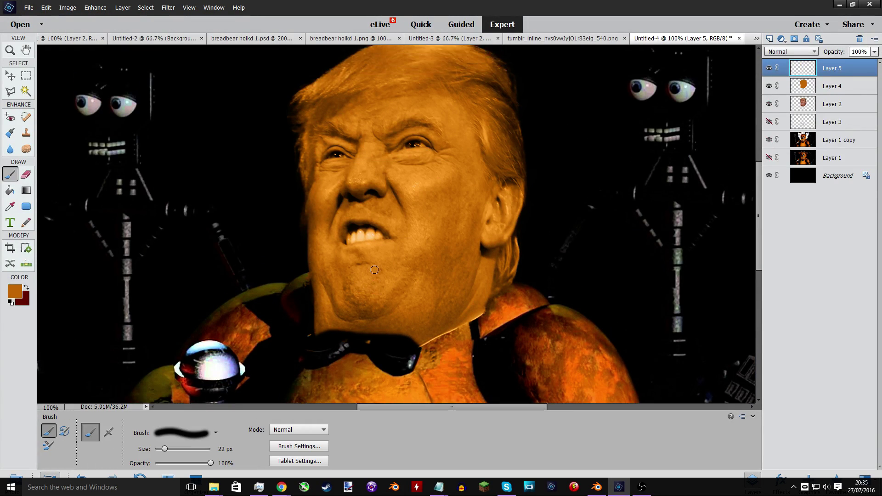
pyautogui.moveTo(191, 448); pyautogui.dragTo(193, 448)
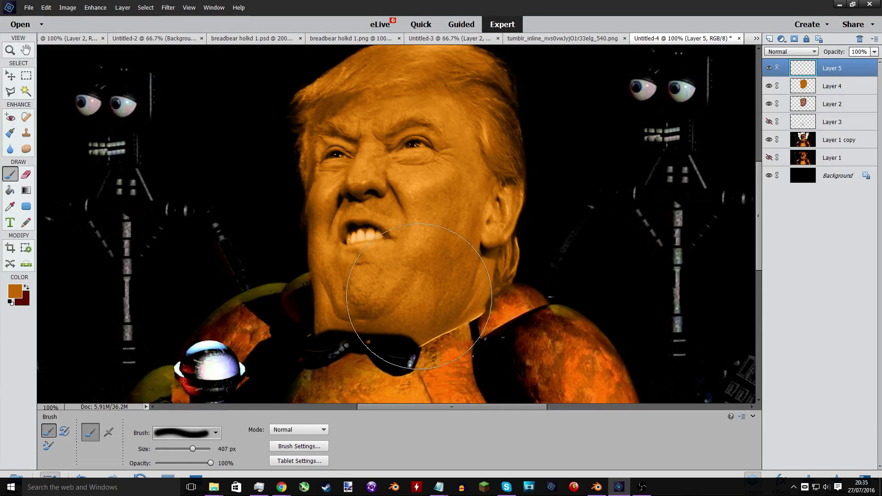
pyautogui.click(558, 193)
pyautogui.hotkey('ctrl', 'z')
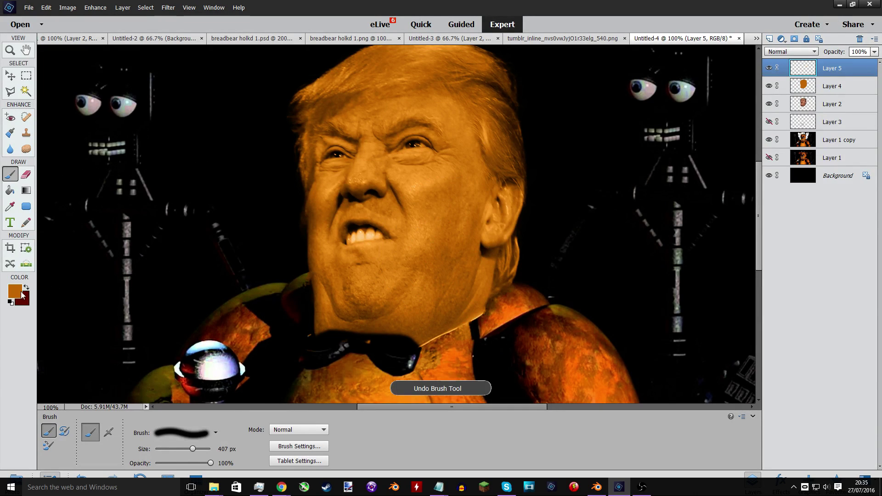
# Set the foreground colour to near-black #010101 and paint soft shading over the head on Layer 5.
pyautogui.click(26, 288)
pyautogui.click(14, 291)
pyautogui.click(354, 249)
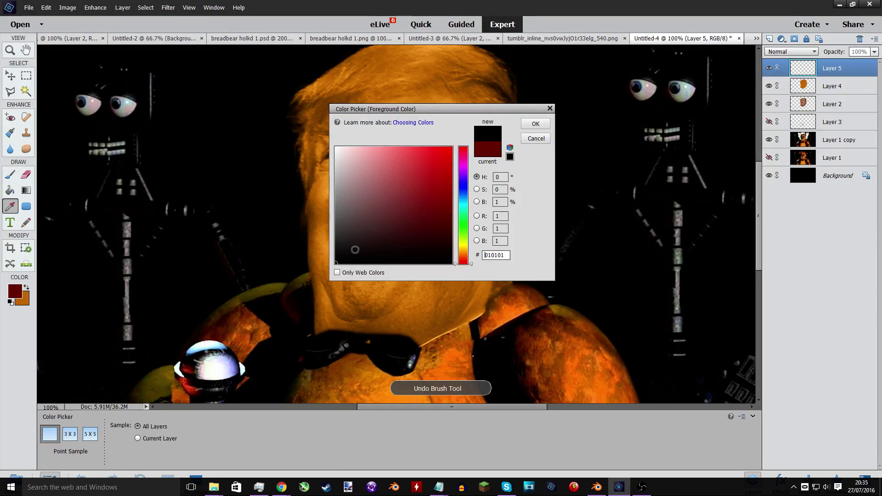
pyautogui.click(533, 124)
pyautogui.moveTo(509, 119)
pyautogui.mouseDown()
pyautogui.moveTo(496, 192)
pyautogui.moveTo(443, 291)
pyautogui.moveTo(345, 177)
pyautogui.moveTo(386, 114)
pyautogui.mouseUp()
# Set the shading layer's blend mode to Overlay and its opacity to 47%.
pyautogui.click(790, 52)
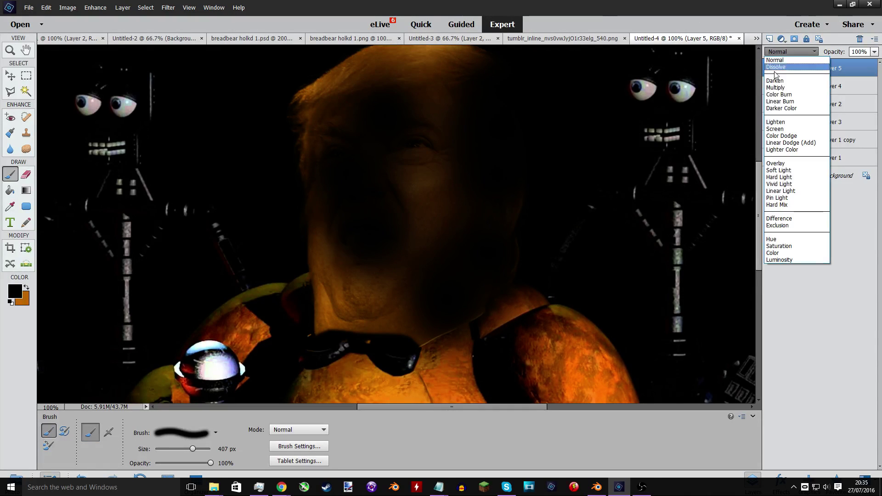
pyautogui.click(781, 163)
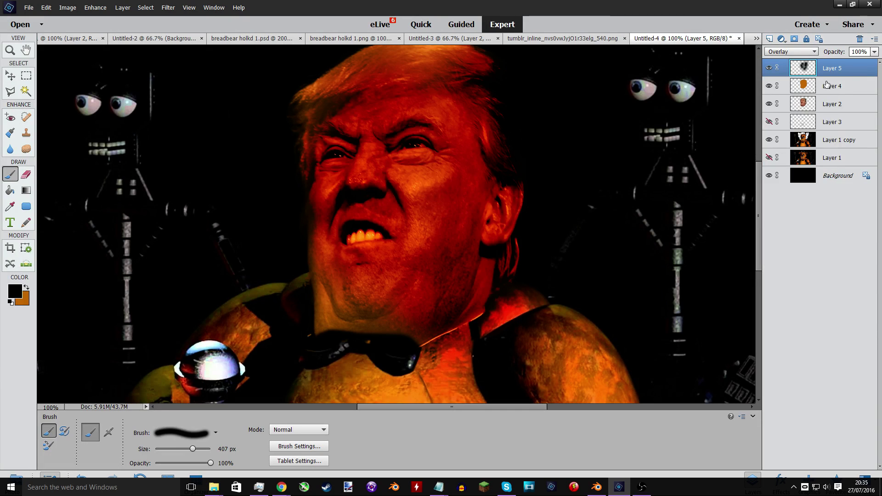
pyautogui.click(874, 52)
pyautogui.moveTo(874, 62); pyautogui.dragTo(852, 62)
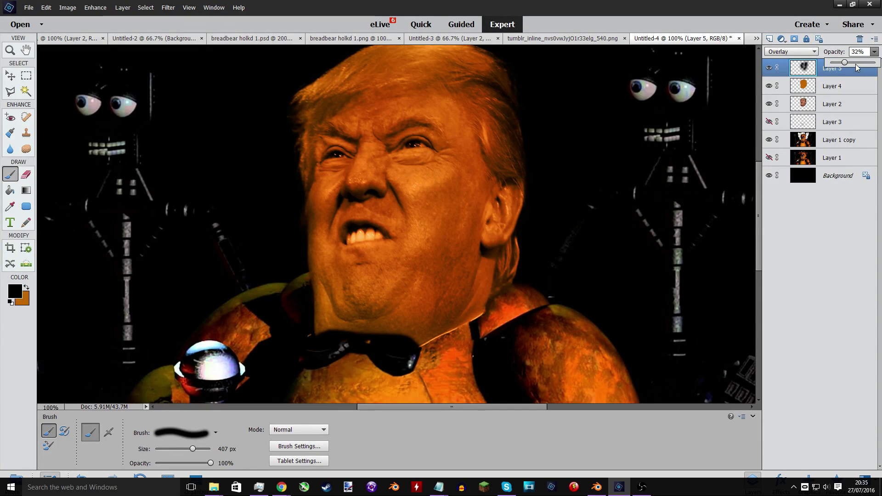
pyautogui.moveTo(845, 62); pyautogui.dragTo(851, 62)
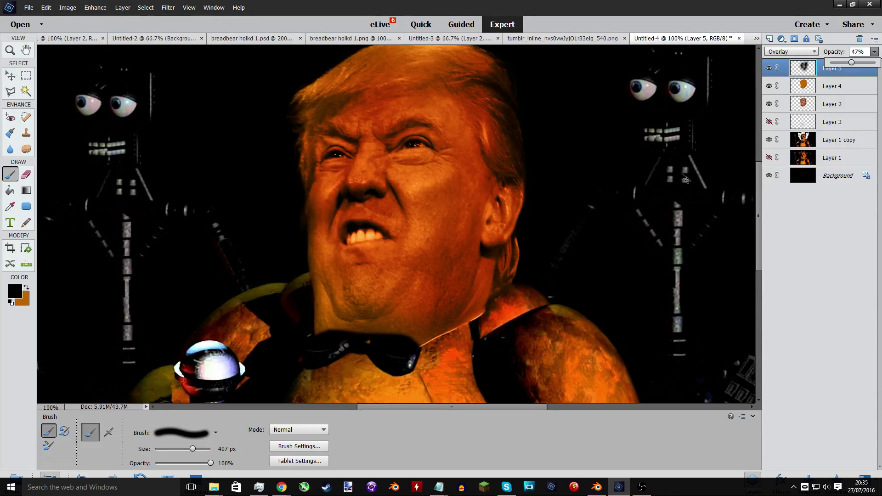
pyautogui.hotkey('ctrl', '-')
pyautogui.hotkey('ctrl', '-')
pyautogui.hotkey('ctrl', '-')
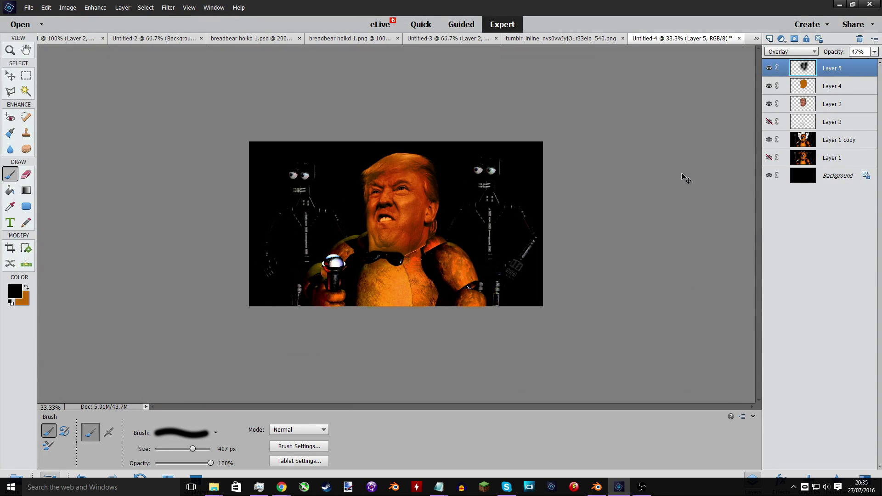
# Set the Eraser to Pencil type at 100% opacity, undoing a test stroke across the head's chin.
pyautogui.click(26, 177)
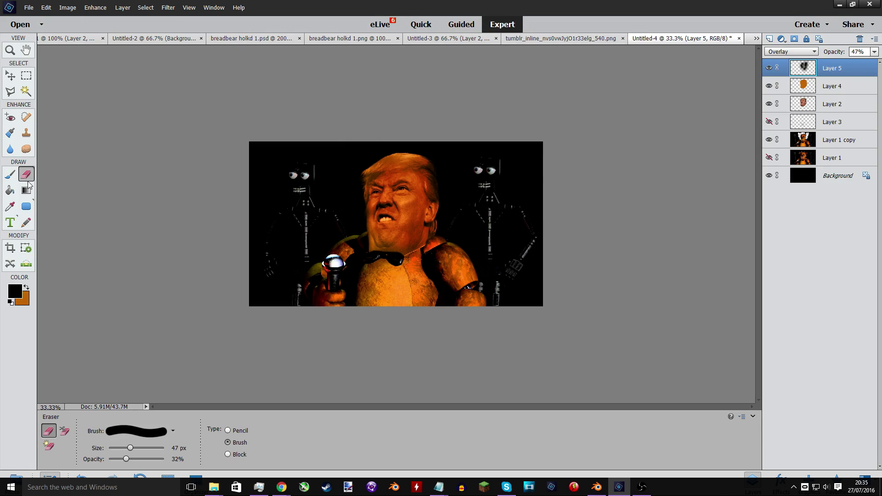
pyautogui.click(227, 430)
pyautogui.hotkey('ctrl', 'z')
pyautogui.moveTo(126, 458); pyautogui.dragTo(164, 459)
pyautogui.moveTo(377, 231); pyautogui.dragTo(390, 247)
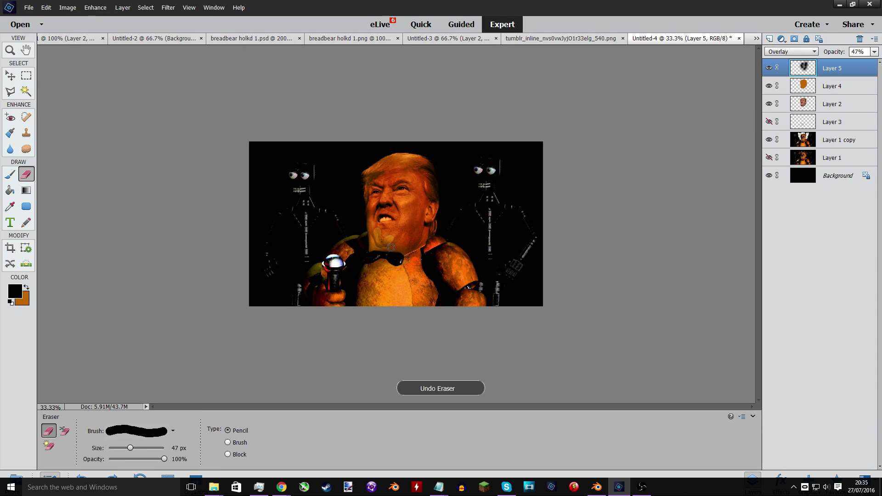
pyautogui.hotkey('ctrl', 'z')
# Try erasing the bright edge below the jaw on Layer 2, then undo the erasure.
pyautogui.scroll(5, 402, 255)
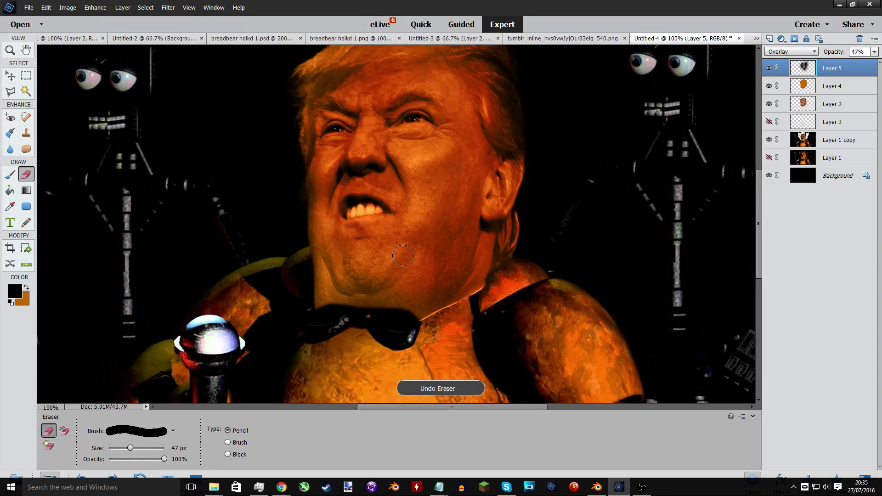
pyautogui.scroll(-3, 690, 205)
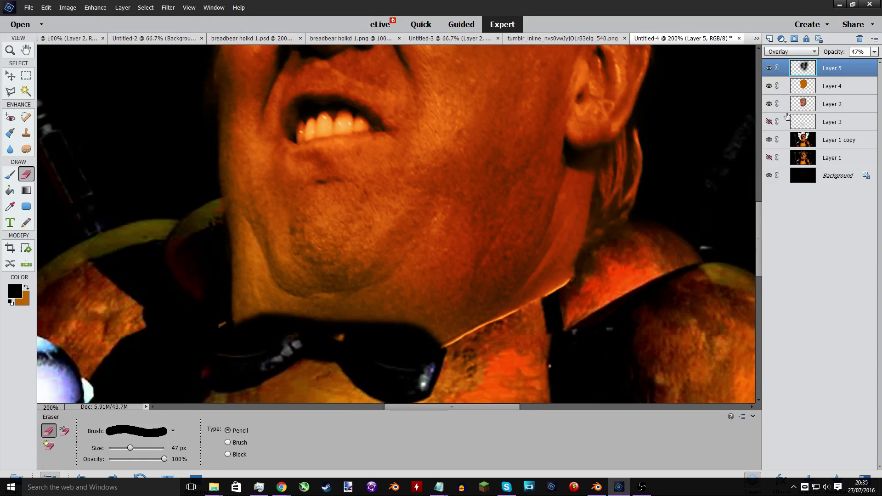
pyautogui.click(831, 104)
pyautogui.moveTo(596, 280)
pyautogui.mouseDown()
pyautogui.moveTo(556, 308)
pyautogui.moveTo(459, 342)
pyautogui.moveTo(441, 370)
pyautogui.mouseUp()
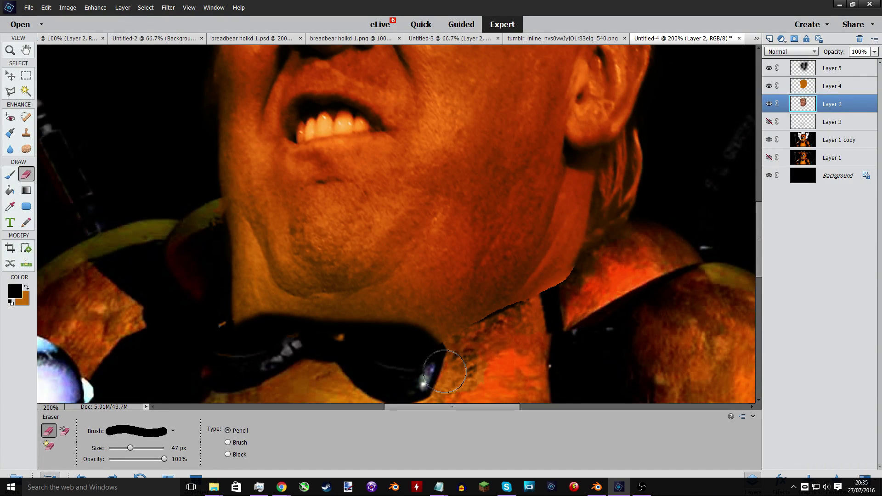
pyautogui.click(10, 176)
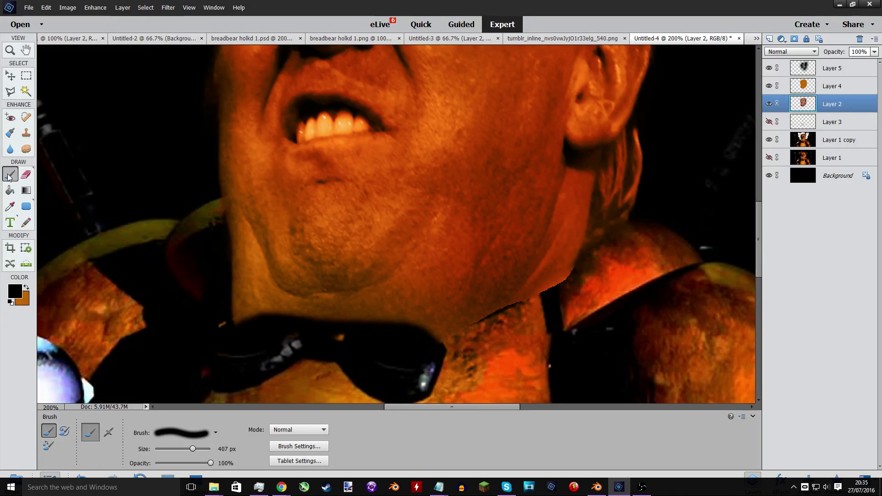
pyautogui.hotkey('ctrl', 'z')
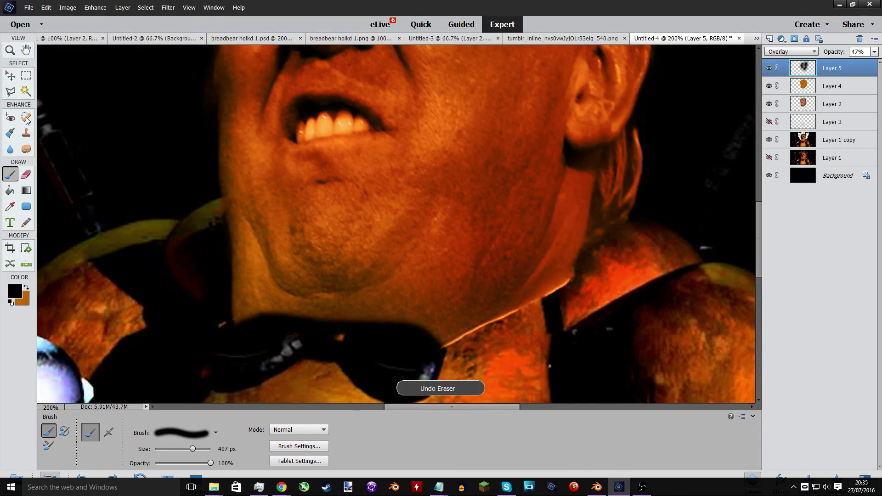
# Switch to the browser to get a top hat picture and paste it into the composite as a new layer.
pyautogui.click(9, 77)
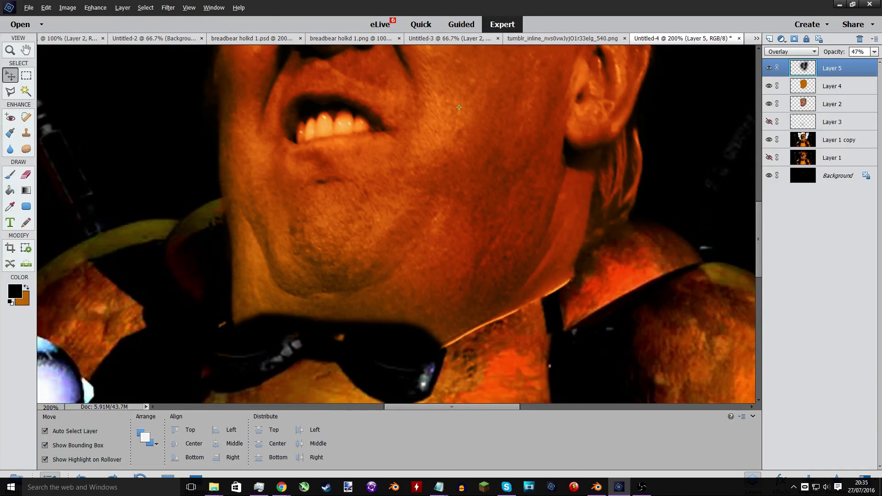
pyautogui.hotkey('alt', 'Tab')
pyautogui.press('Tab')
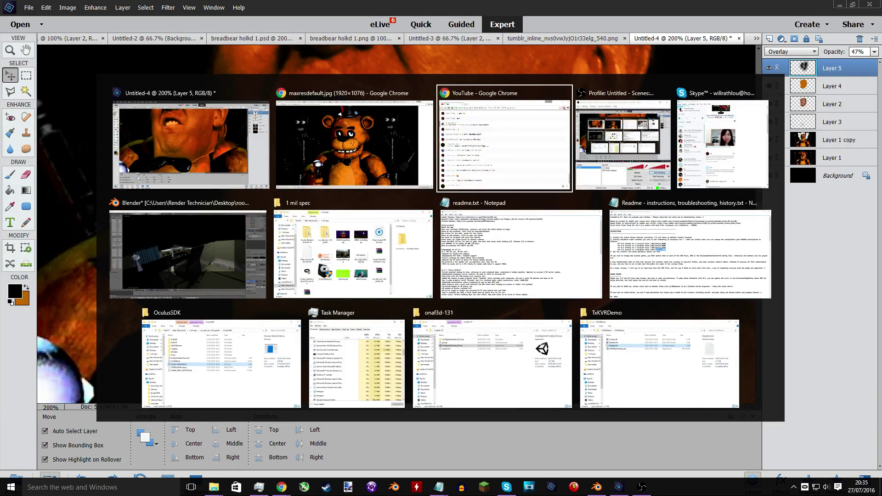
pyautogui.hotkey('alt', 'Tab')
pyautogui.press('Tab')
pyautogui.hotkey('shift', 'Tab')
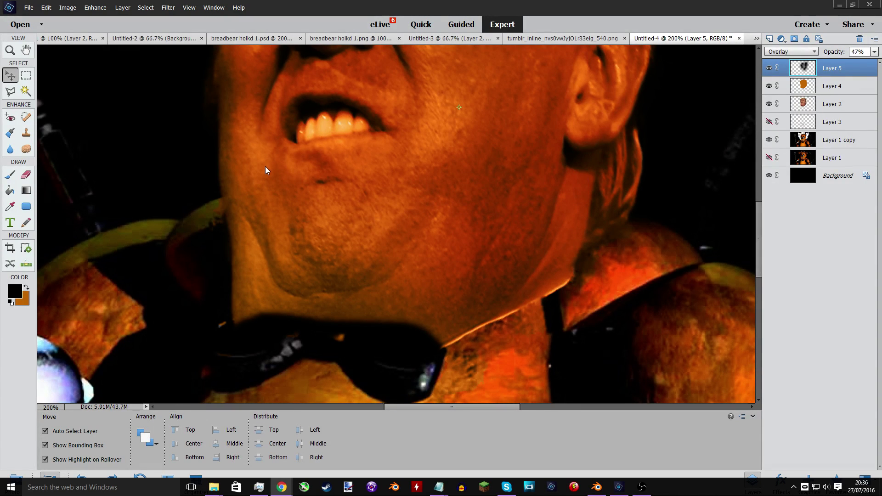
pyautogui.hotkey('ctrl', '-')
pyautogui.hotkey('ctrl', '-')
pyautogui.hotkey('ctrl', '-')
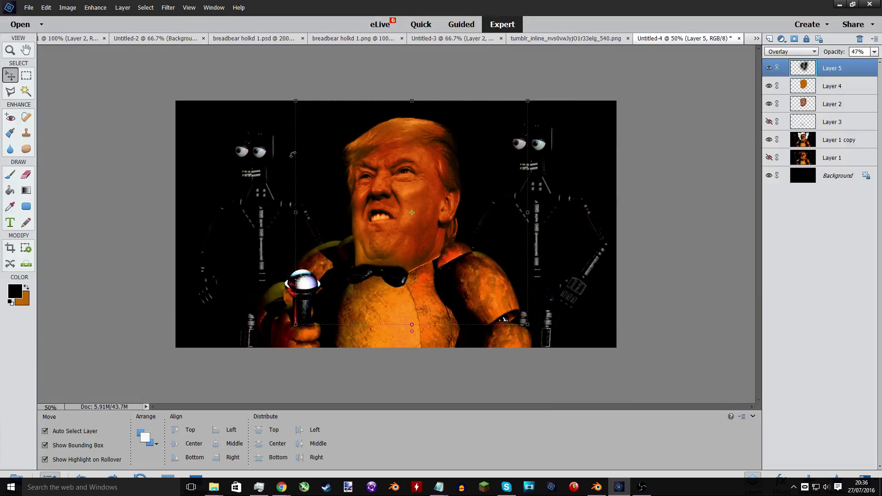
pyautogui.hotkey('ctrl', 'v')
# Delete the hat picture's white background using the Magic Wand at tolerance 105, and erase the leftover caption text.
pyautogui.click(26, 91)
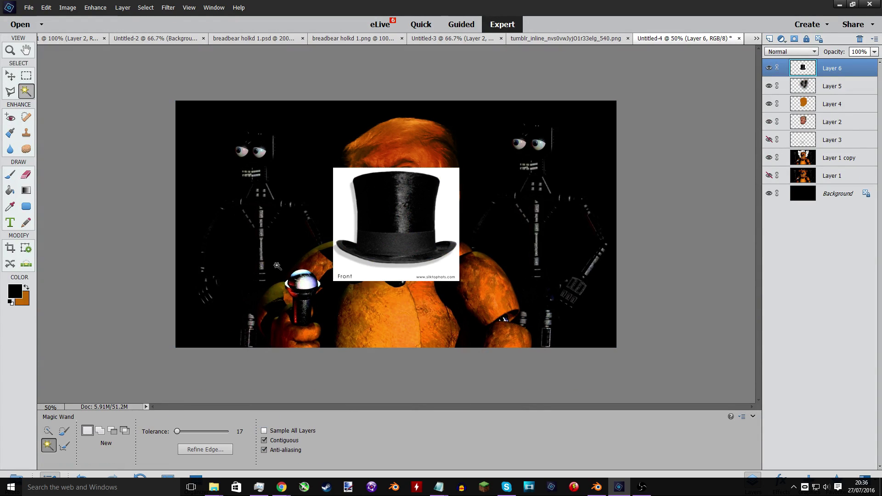
pyautogui.click(348, 270)
pyautogui.moveTo(177, 432); pyautogui.dragTo(196, 431)
pyautogui.click(347, 263)
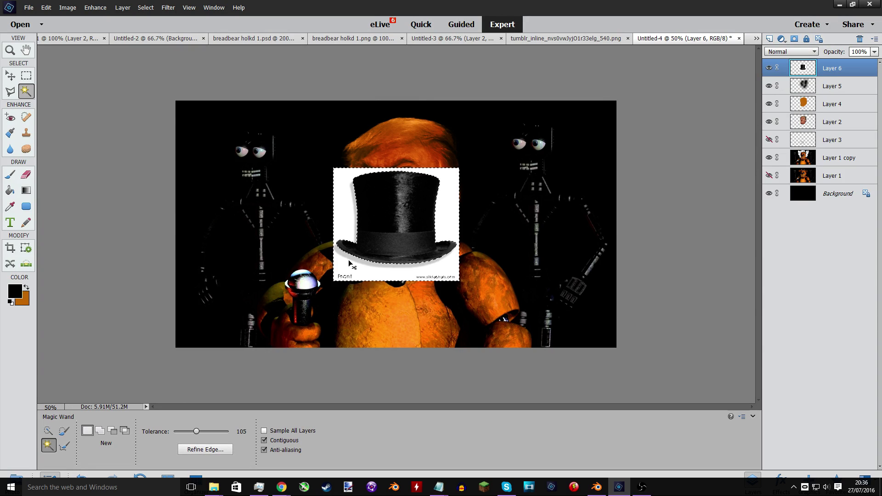
pyautogui.press('Delete')
pyautogui.click(23, 178)
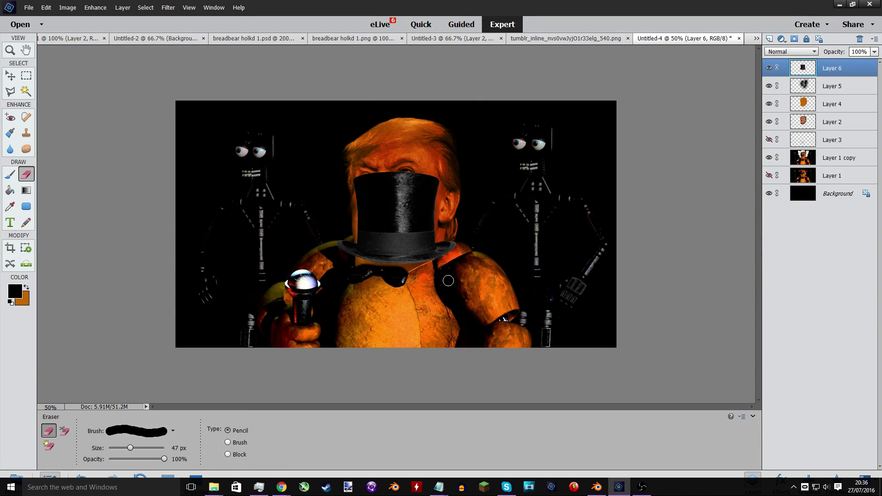
# Move the top hat onto the man's head and rotate it by about -10 degrees.
pyautogui.click(10, 75)
pyautogui.moveTo(383, 209)
pyautogui.mouseDown()
pyautogui.moveTo(396, 124)
pyautogui.moveTo(390, 33)
pyautogui.moveTo(387, 96)
pyautogui.moveTo(392, 86)
pyautogui.mouseUp()
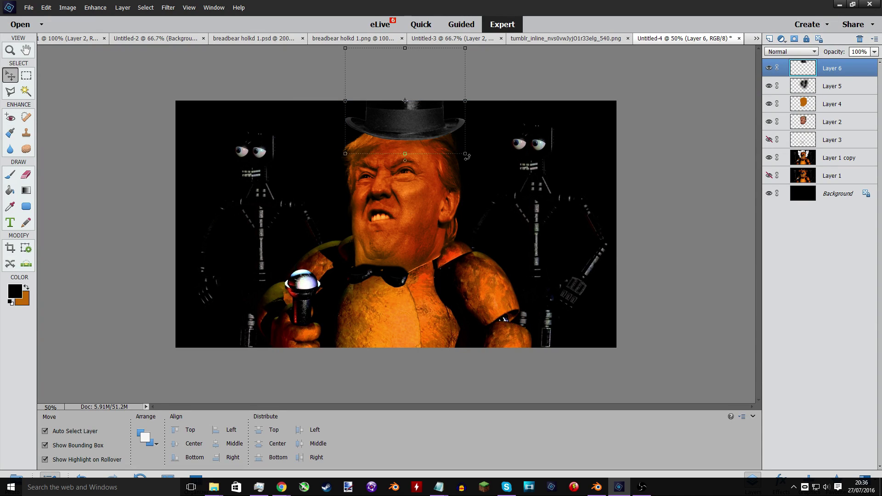
pyautogui.moveTo(467, 157); pyautogui.dragTo(474, 146)
pyautogui.moveTo(423, 122); pyautogui.dragTo(407, 129)
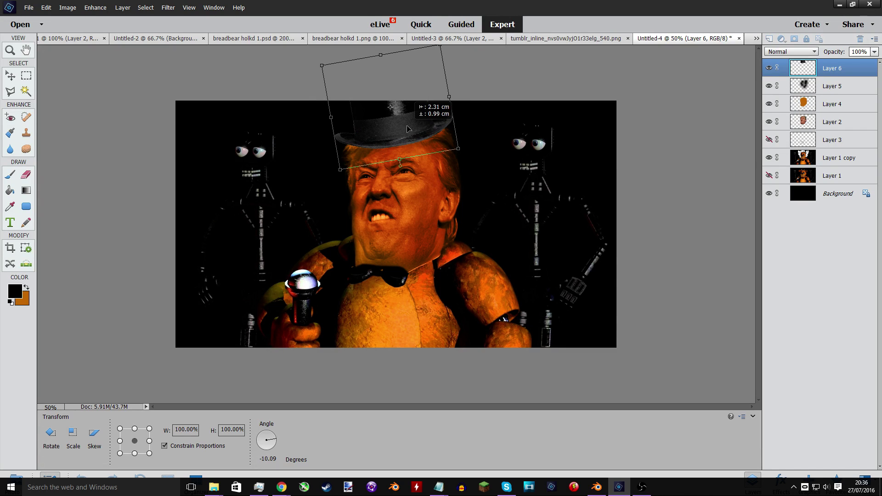
pyautogui.click(348, 176)
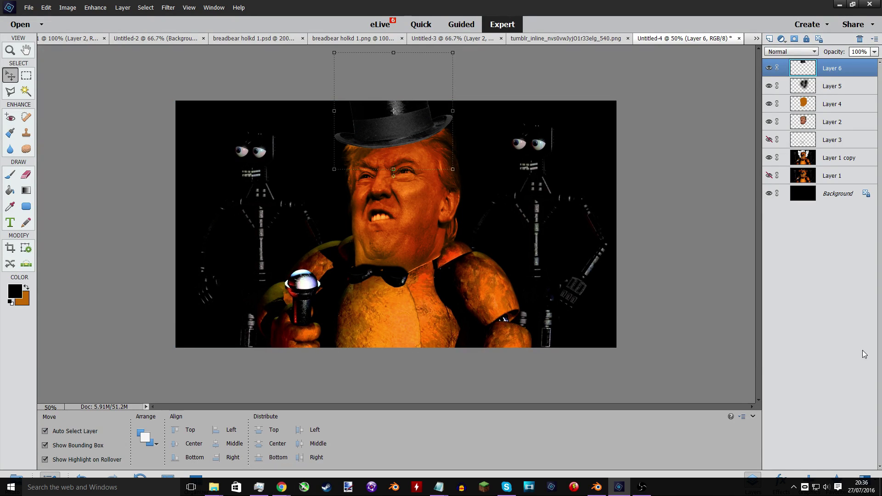
# Scale the hat to about 42%, rotate it by about 11 degrees and seat it on top of the hair.
pyautogui.scroll(2, 464, 178)
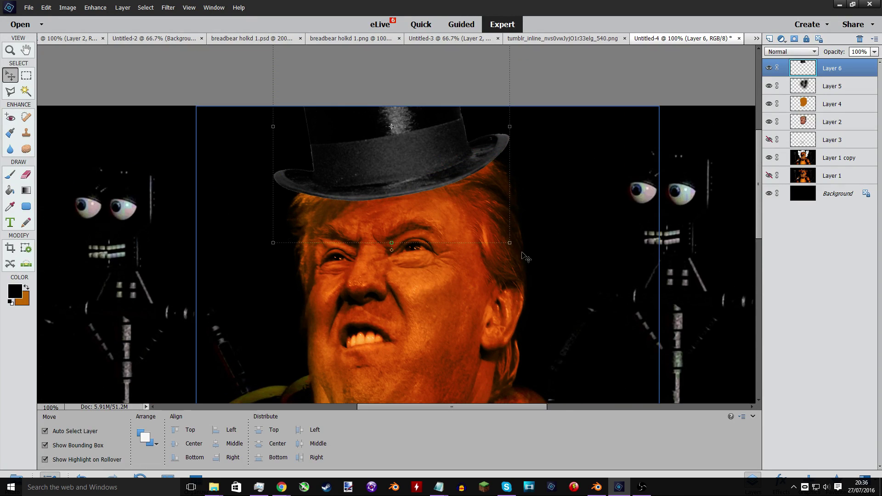
pyautogui.moveTo(509, 243); pyautogui.dragTo(437, 147)
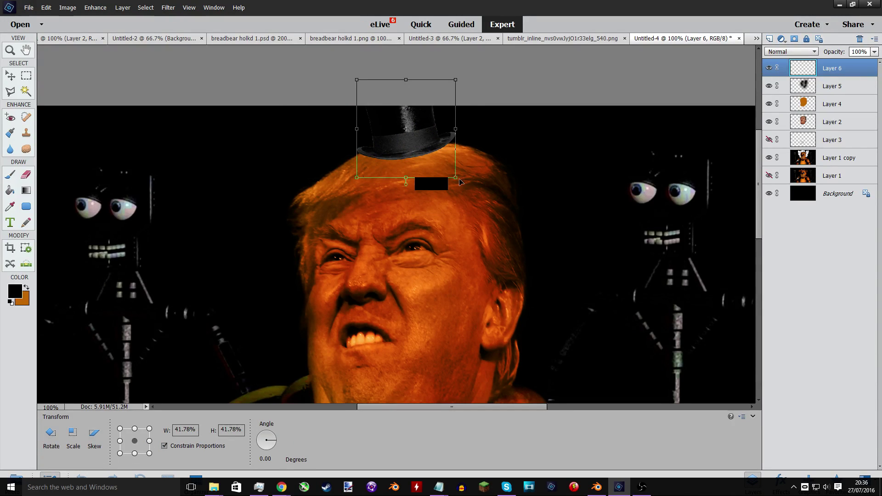
pyautogui.moveTo(457, 180); pyautogui.dragTo(451, 195)
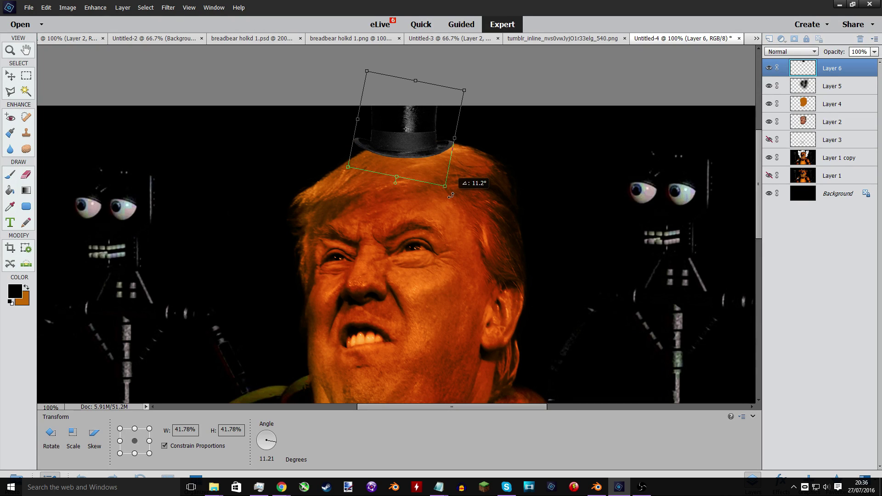
pyautogui.moveTo(444, 147); pyautogui.dragTo(453, 147)
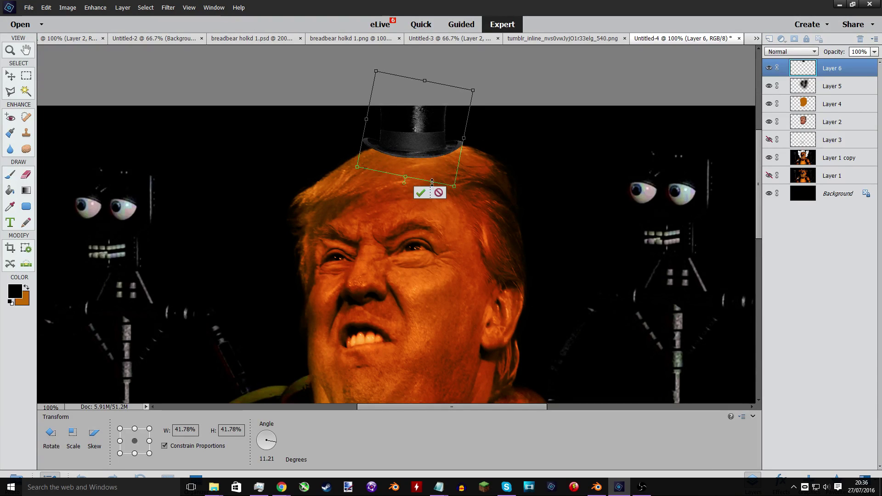
pyautogui.click(419, 191)
pyautogui.click(501, 107)
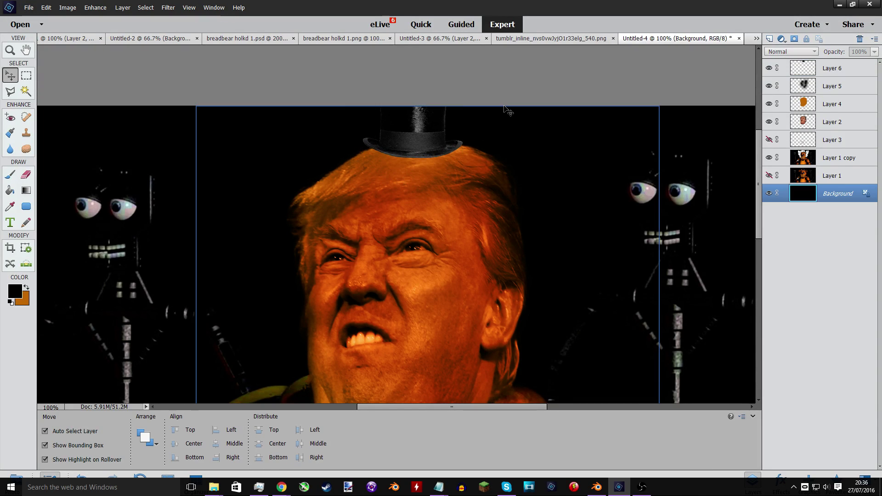
pyautogui.scroll(-2, 502, 108)
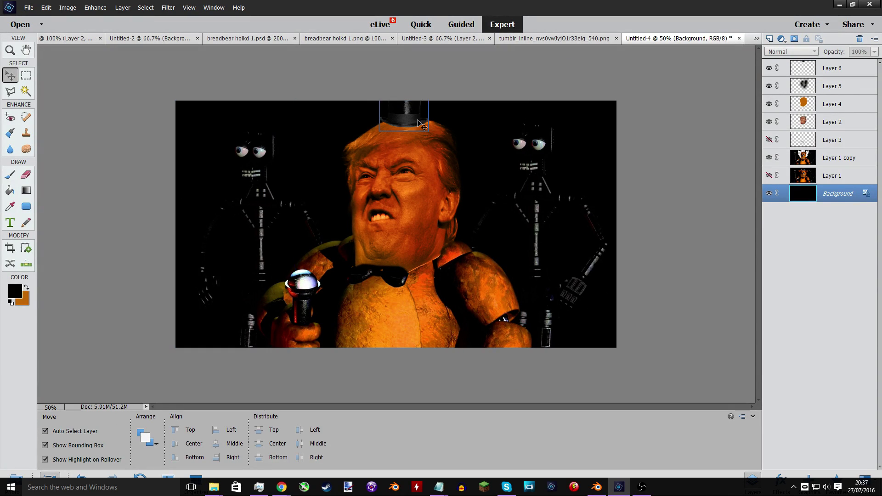
# Apply a hard-edged style from the Drop Shadows set to the hat on Layer 6.
pyautogui.click(405, 113)
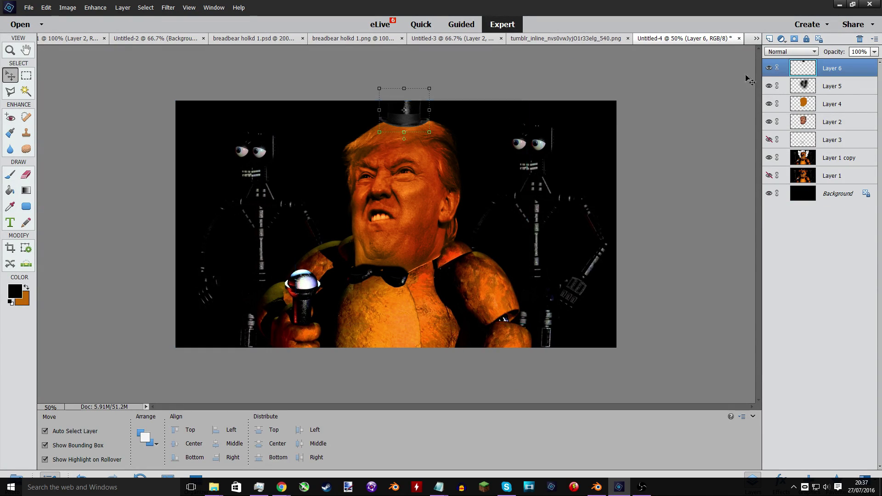
pyautogui.click(781, 481)
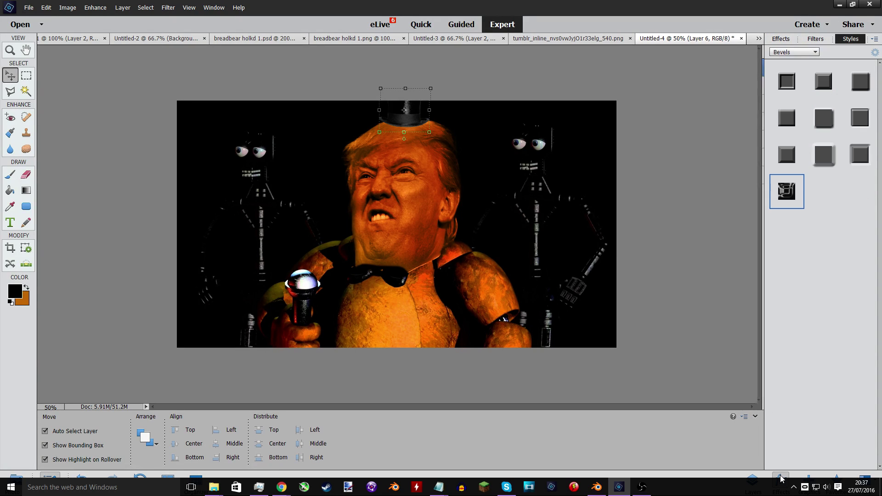
pyautogui.click(792, 52)
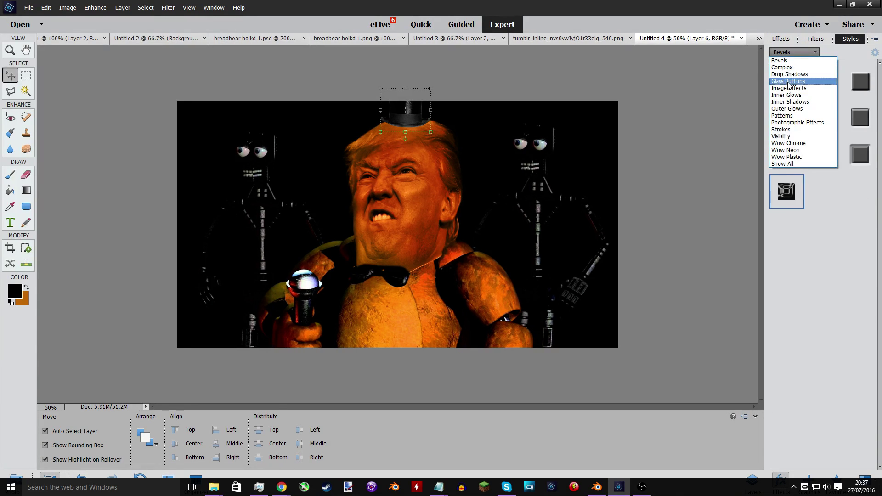
pyautogui.click(790, 75)
pyautogui.click(831, 86)
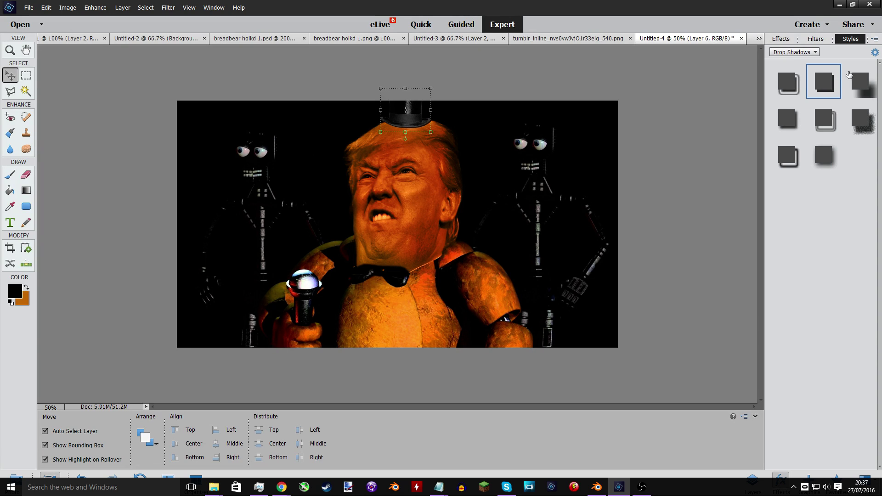
# Set the hat's drop shadow to 13 px size, 14 px distance, 100% opacity and a 30° lighting angle.
pyautogui.moveTo(485, 101); pyautogui.dragTo(764, 84)
pyautogui.moveTo(696, 144); pyautogui.dragTo(700, 133)
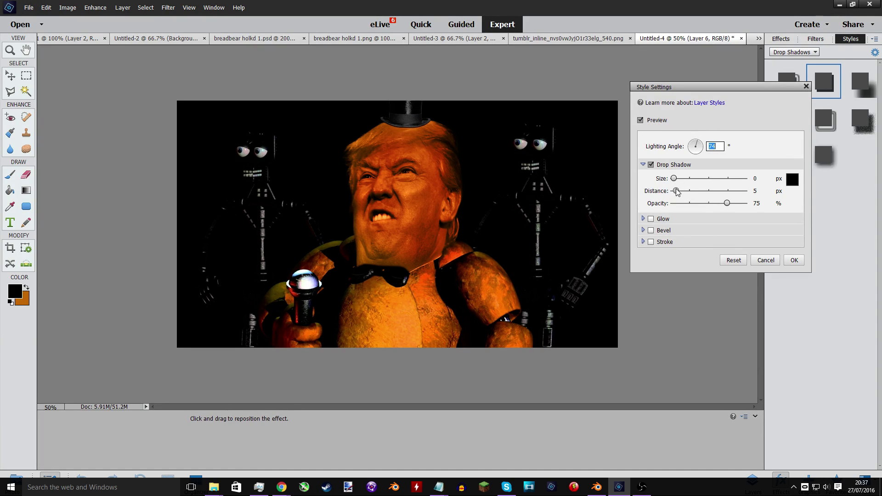
pyautogui.moveTo(676, 192); pyautogui.dragTo(744, 205)
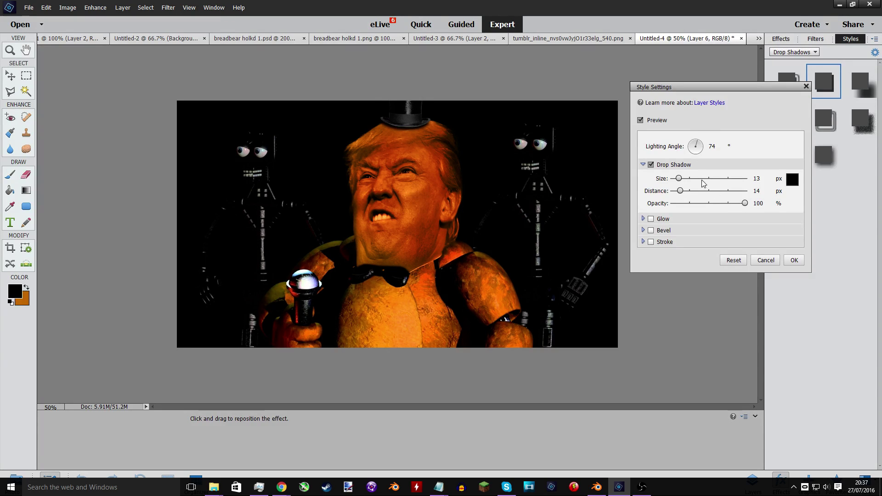
pyautogui.moveTo(693, 151); pyautogui.dragTo(710, 144)
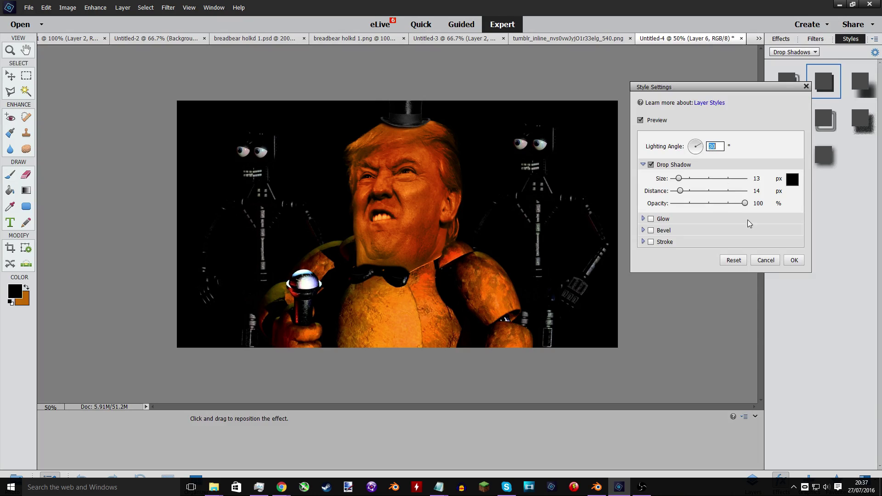
pyautogui.click(793, 260)
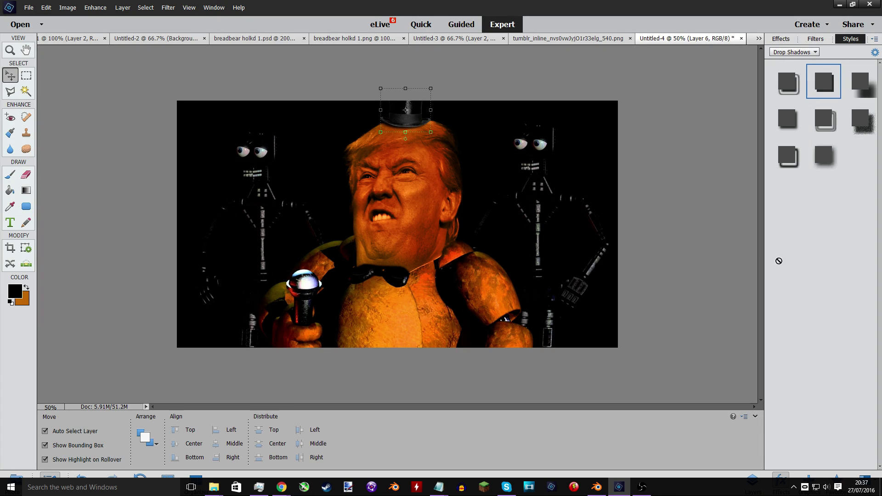
# Adjust the hat's Shadows/Highlights to 0% lightened shadows, 87% darkened highlights and -16% midtone contrast.
pyautogui.click(95, 7)
pyautogui.moveTo(110, 110)
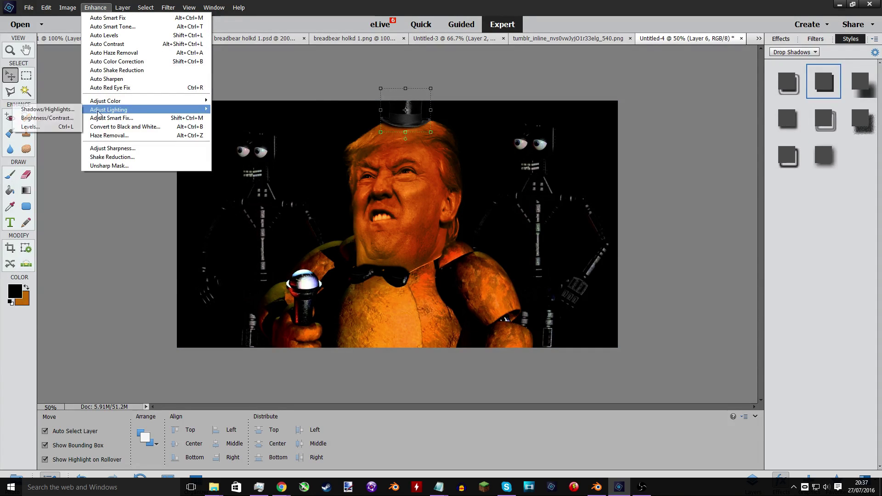
pyautogui.click(48, 109)
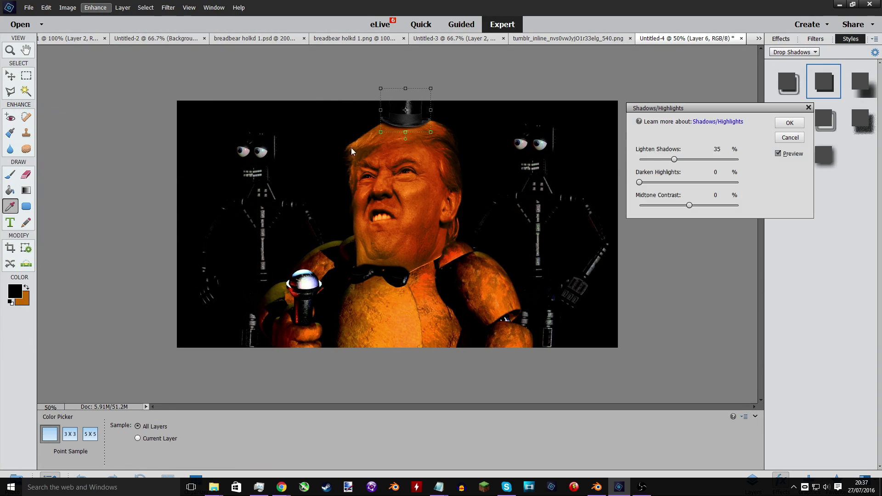
pyautogui.moveTo(674, 159); pyautogui.dragTo(679, 205)
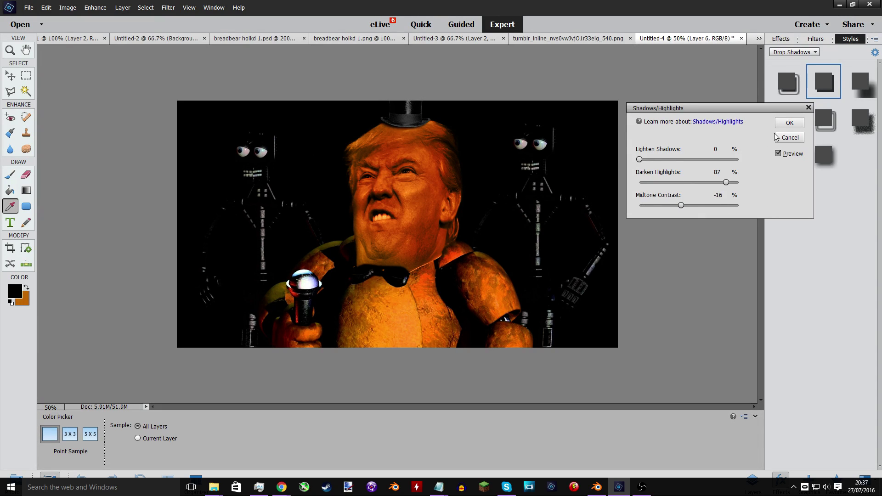
pyautogui.click(790, 123)
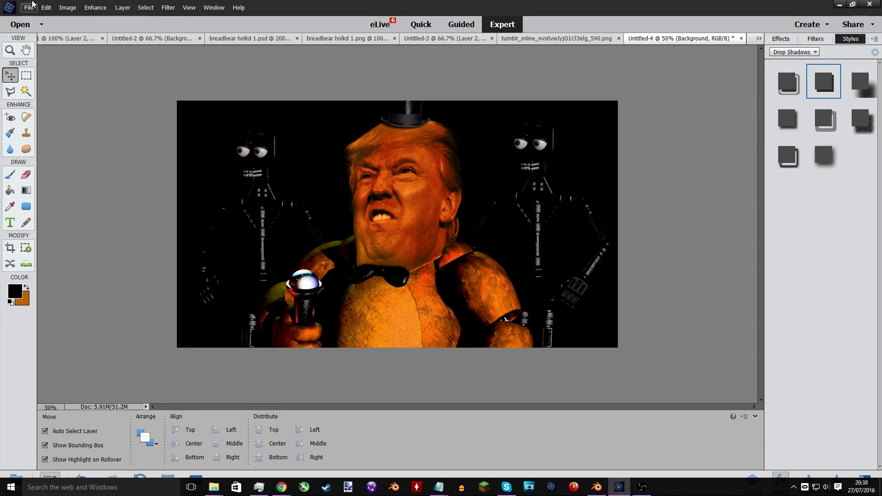
# Save the finished composite as a PNG named trumpasfreddy in the photoshop stuff folder.
pyautogui.click(28, 7)
pyautogui.click(46, 92)
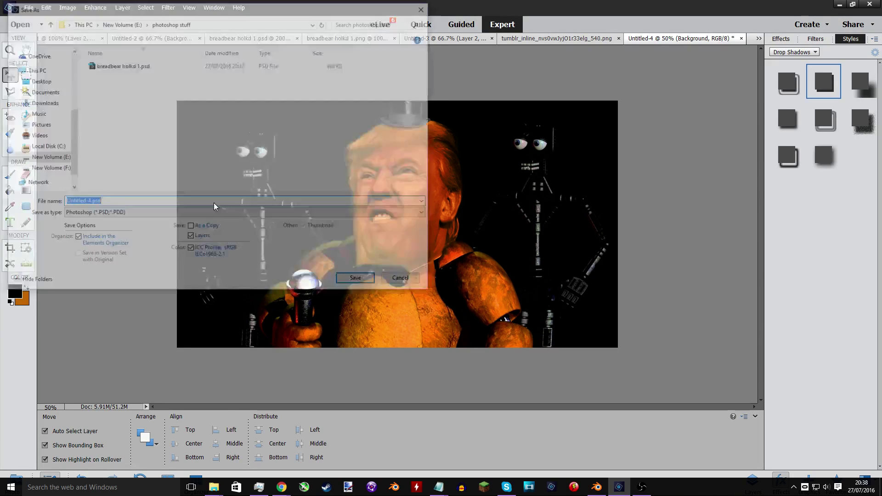
pyautogui.click(216, 214)
pyautogui.click(116, 271)
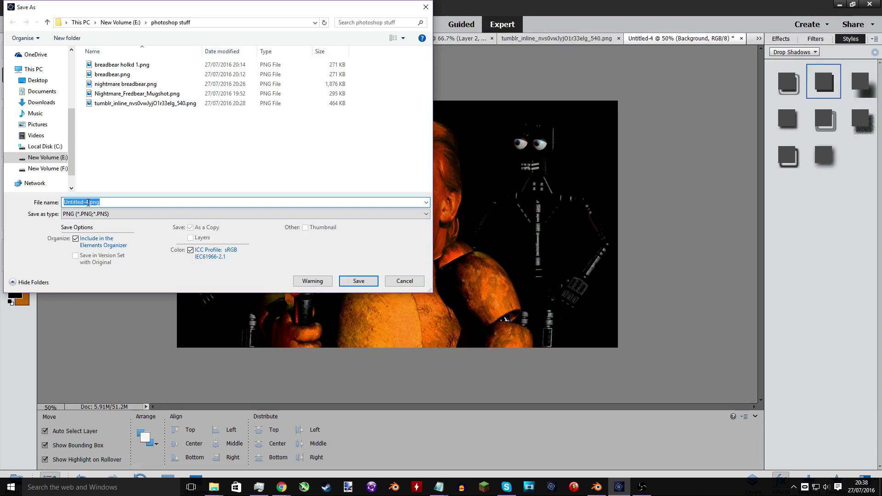
pyautogui.doubleClick(88, 202)
pyautogui.write('trumpasfredd')
pyautogui.write('y')
pyautogui.press('Return')
pyautogui.click(456, 165)
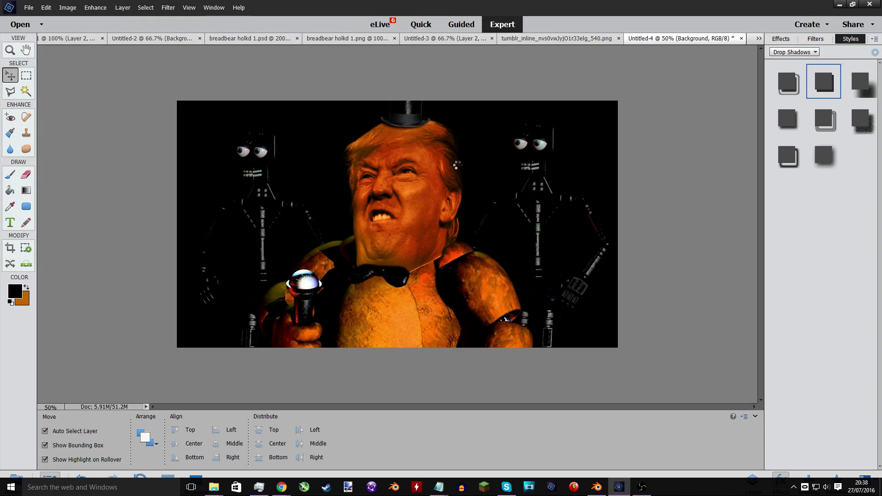
# Save the layered composite in Photoshop format as Untitled-4.psd in the photoshop stuff folder.
pyautogui.click(26, 8)
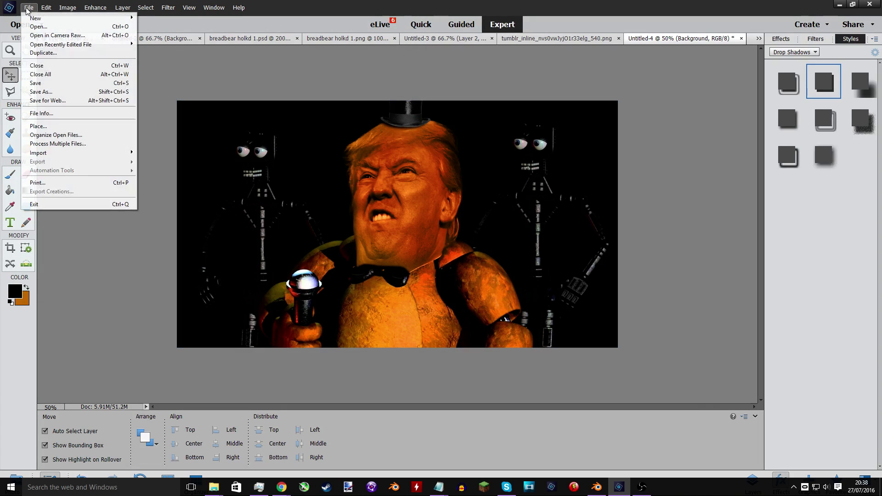
pyautogui.click(51, 91)
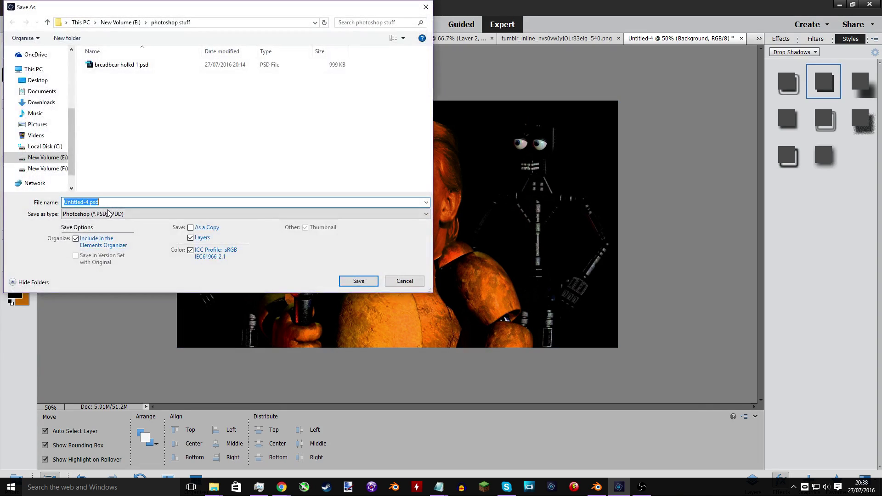
pyautogui.click(109, 214)
pyautogui.click(109, 221)
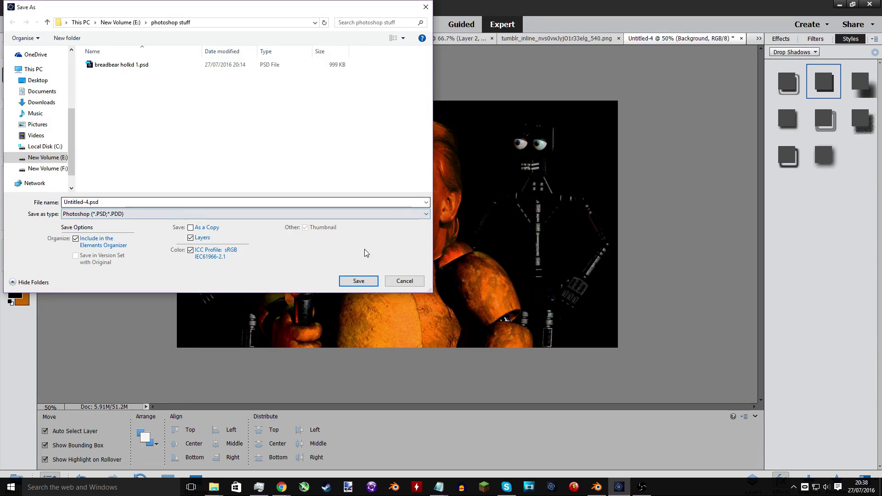
pyautogui.click(359, 281)
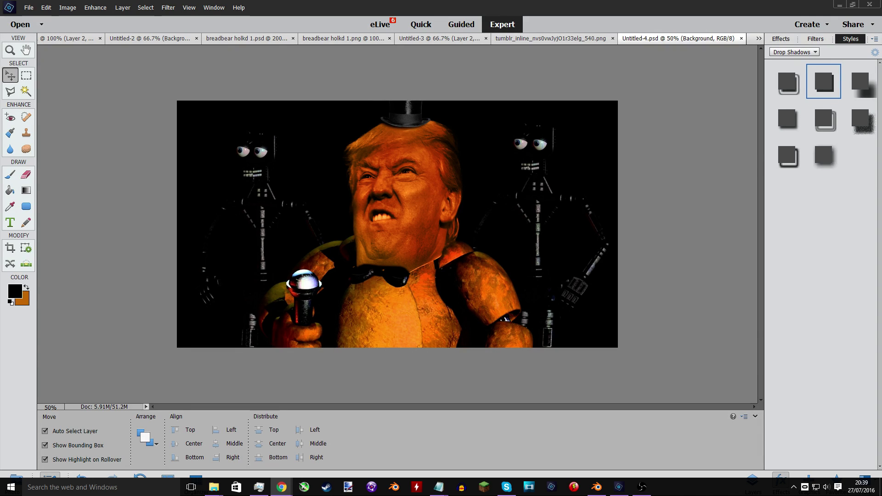
# Create a new 1600 × 720 pixel RGB document from the Clipboard preset and paste in the red fox animatronic image.
pyautogui.click(29, 7)
pyautogui.click(140, 18)
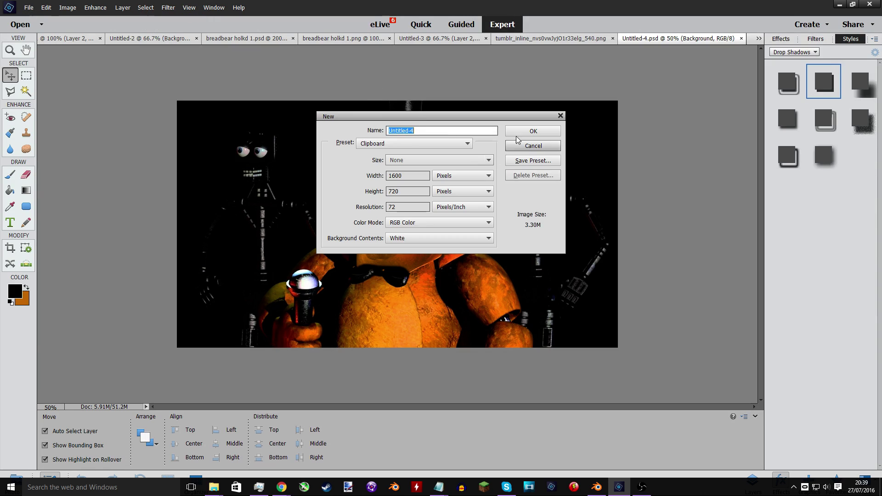
pyautogui.click(520, 133)
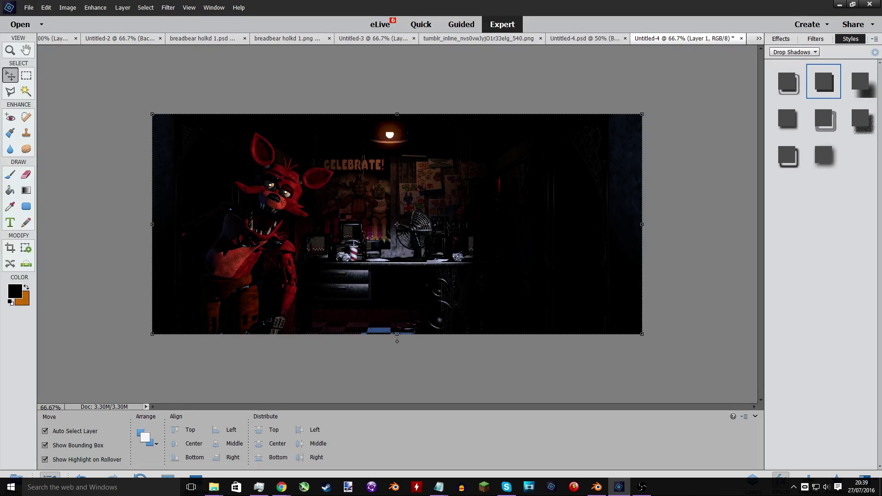
# Paste the copied picture of the empty office as a new layer and move it beneath the fox layer.
pyautogui.hotkey('alt', 'Tab')
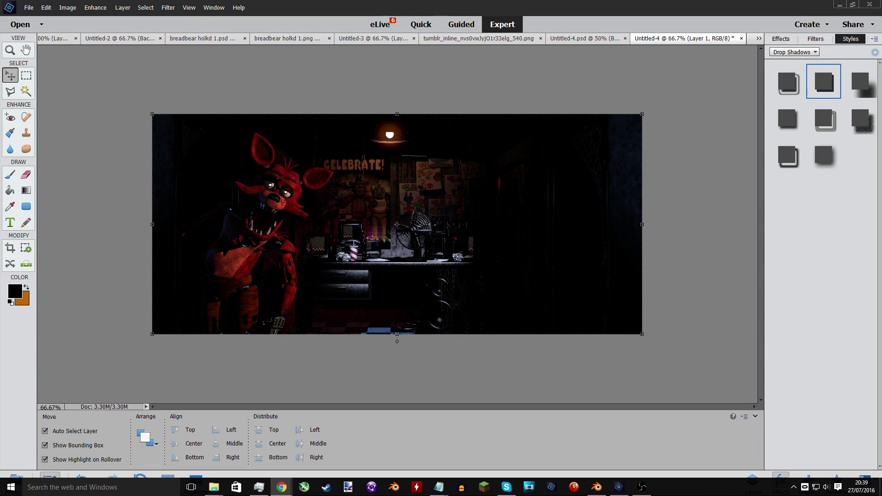
pyautogui.click(216, 174)
pyautogui.hotkey('ctrl', 'v')
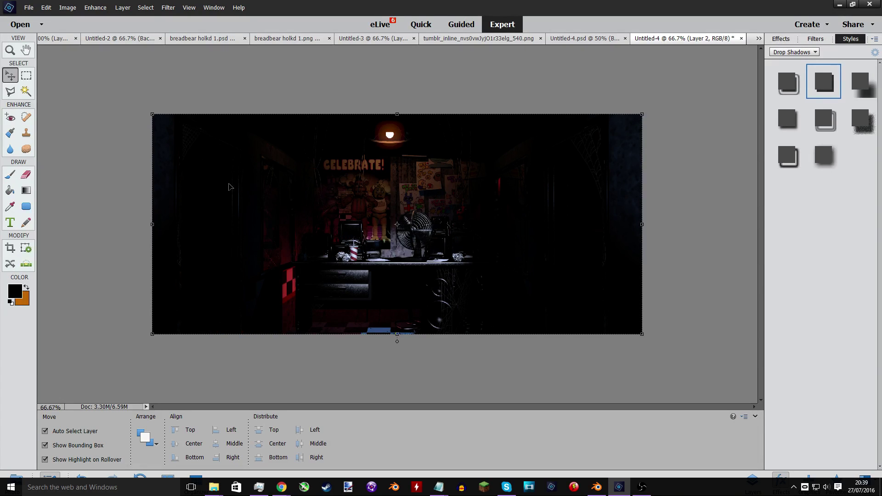
pyautogui.click(752, 480)
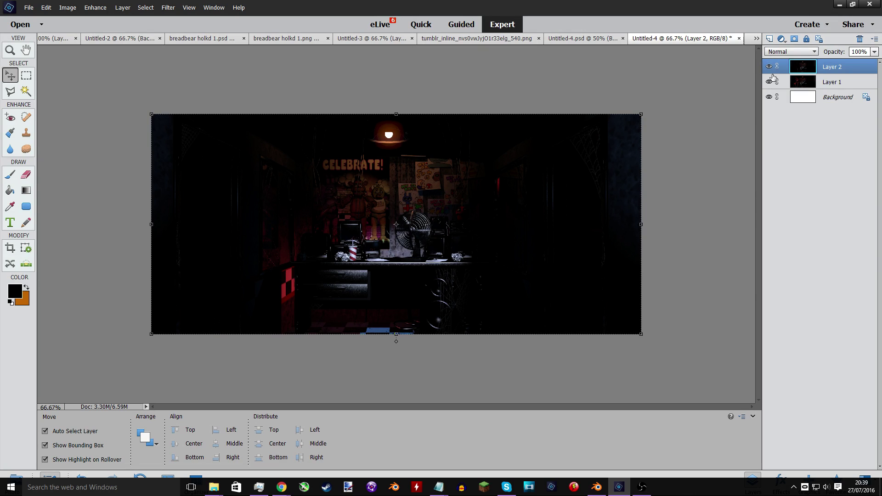
pyautogui.moveTo(773, 75); pyautogui.dragTo(780, 93)
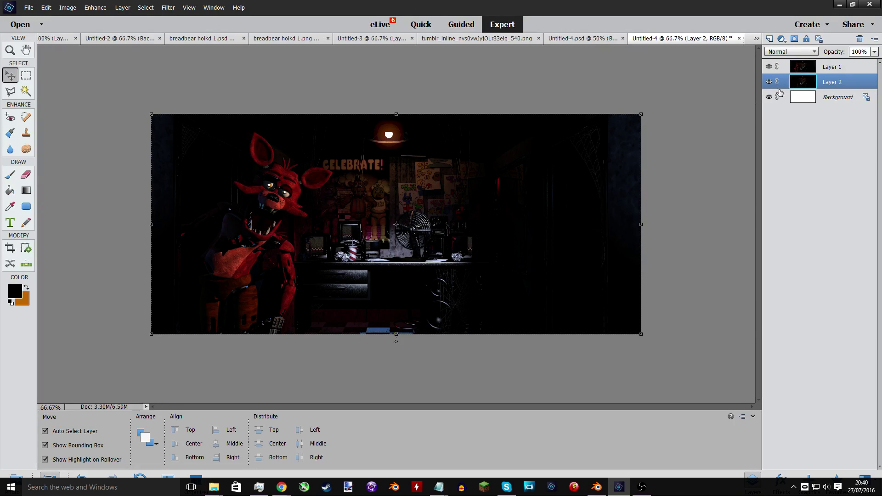
# Try erasing part of the fox's head on Layer 1 with the 47 px Eraser to expose the empty office beneath.
pyautogui.click(29, 176)
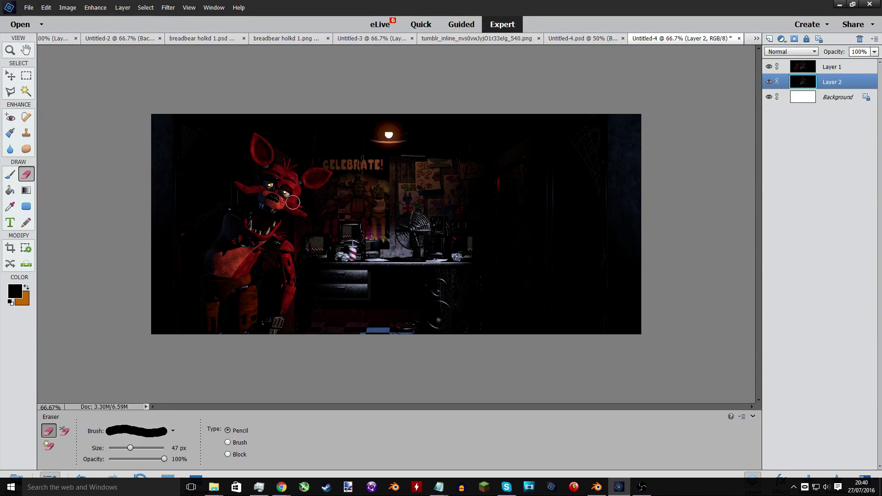
pyautogui.hotkey('ctrl', 'z')
pyautogui.click(802, 69)
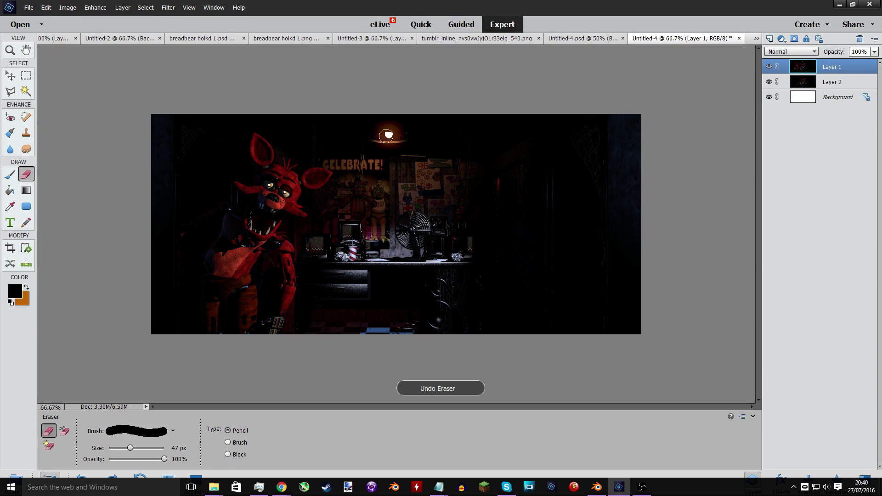
pyautogui.moveTo(298, 170)
pyautogui.mouseDown()
pyautogui.moveTo(226, 199)
pyautogui.moveTo(282, 210)
pyautogui.moveTo(296, 192)
pyautogui.mouseUp()
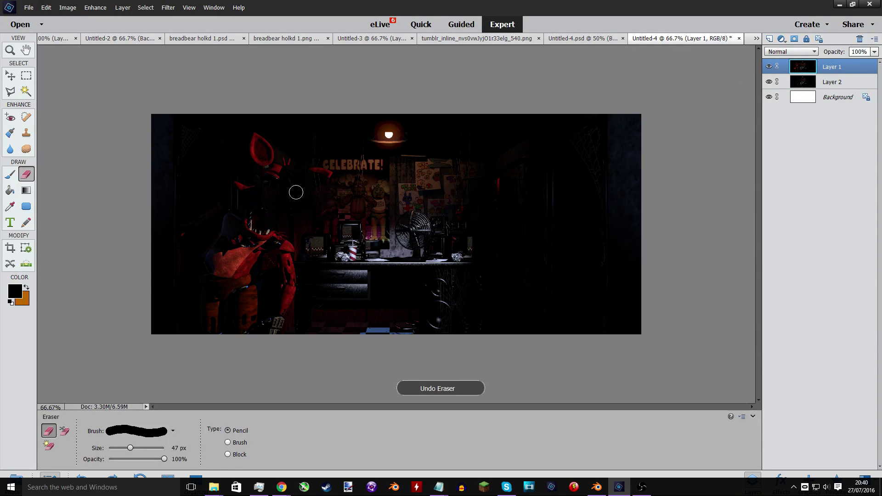
pyautogui.hotkey('ctrl', 'z')
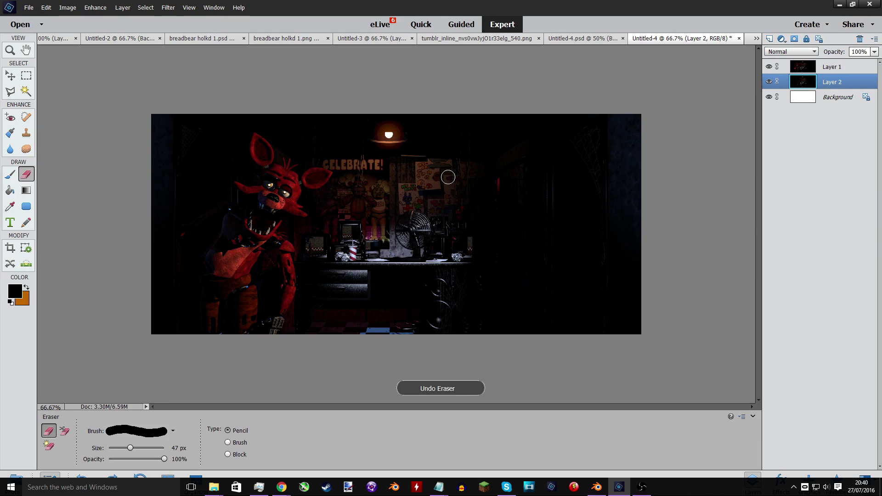
# Paste the copied picture of the smiling man's head as a new layer and move it above all other layers.
pyautogui.moveTo(281, 480)
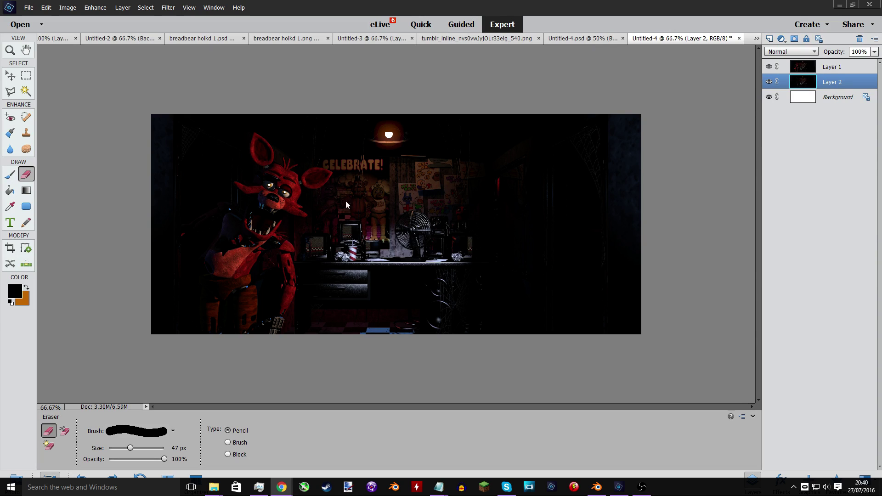
pyautogui.click(130, 157)
pyautogui.hotkey('ctrl', 'v')
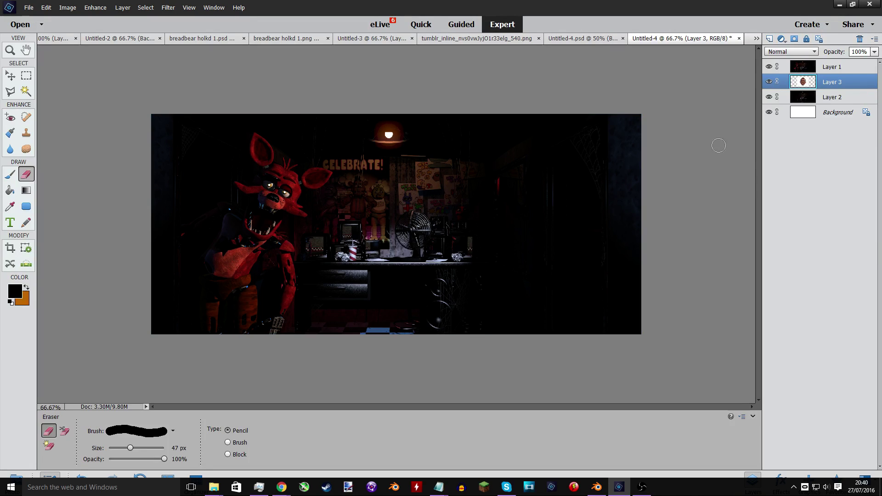
pyautogui.moveTo(797, 93); pyautogui.dragTo(801, 65)
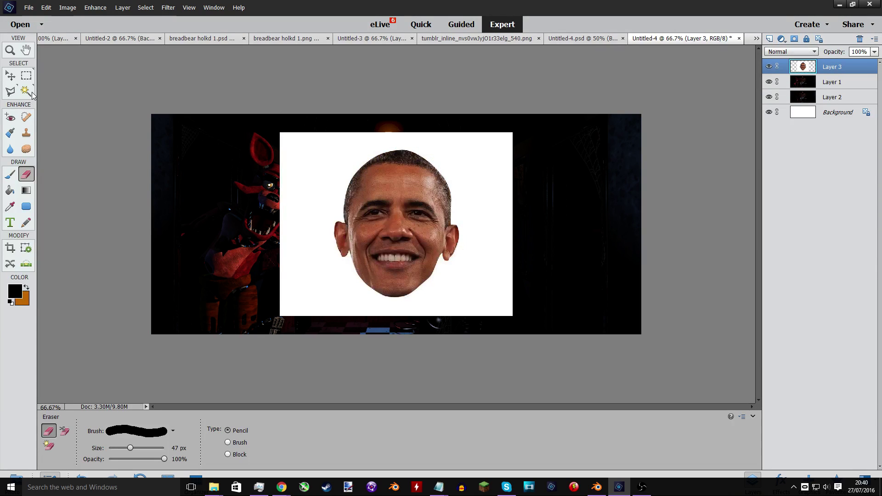
# Try deleting the white background around the man's head with the Magic Wand at a tolerance of 105.
pyautogui.press('w')
pyautogui.click(310, 173)
pyautogui.press('Delete')
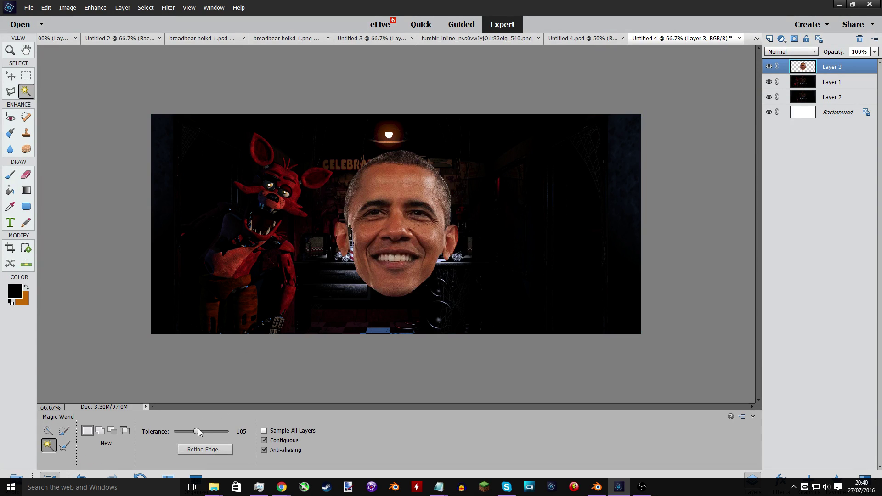
pyautogui.hotkey('ctrl', 'z')
# Delete the white background around the man's head using the Magic Wand at a tolerance of 59, and clear the selection.
pyautogui.moveTo(192, 433); pyautogui.dragTo(182, 433)
pyautogui.click(331, 293)
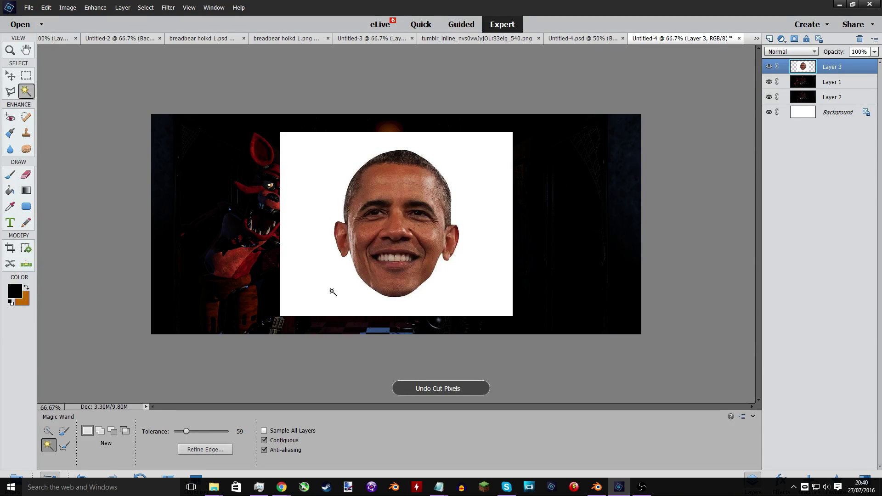
pyautogui.press('Delete')
pyautogui.hotkey('ctrl', 'd')
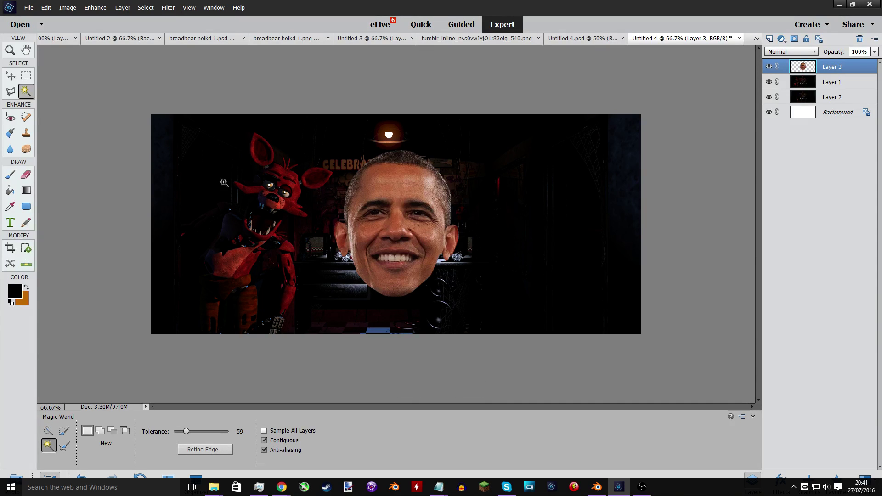
# Scale the man's cut-out head proportionally to about 67% and apply the transformation.
pyautogui.click(10, 76)
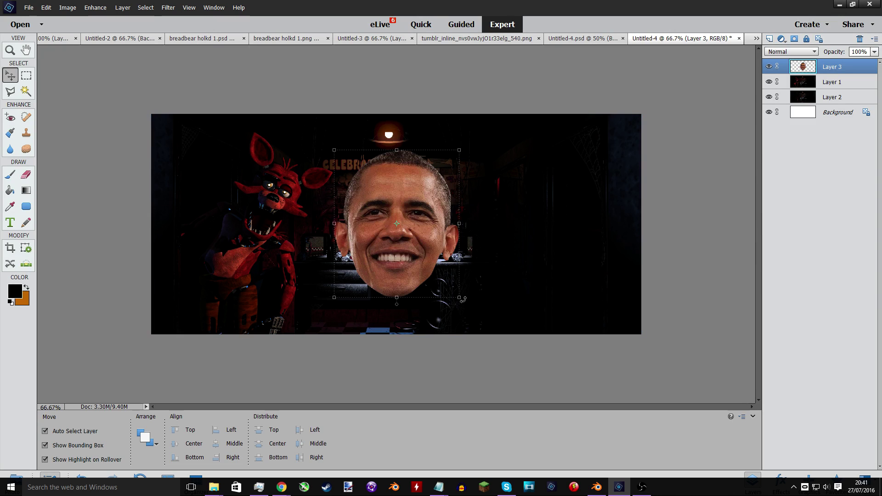
pyautogui.moveTo(459, 297); pyautogui.dragTo(405, 251)
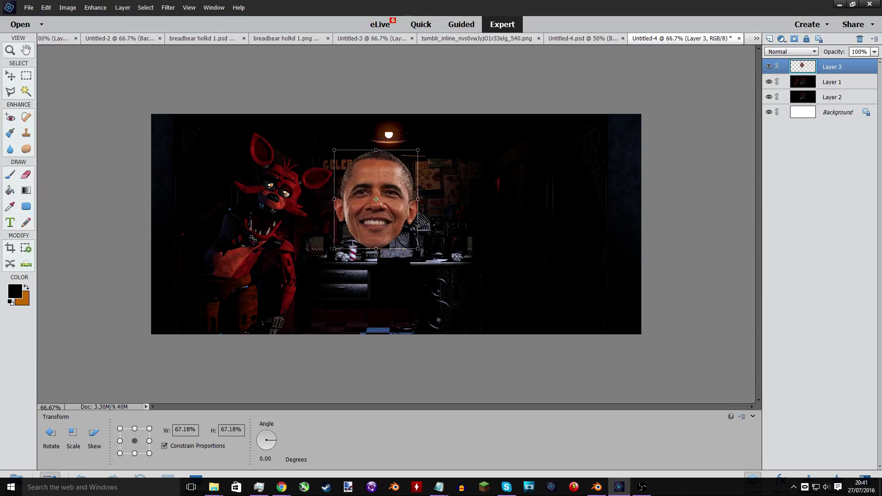
pyautogui.click(390, 267)
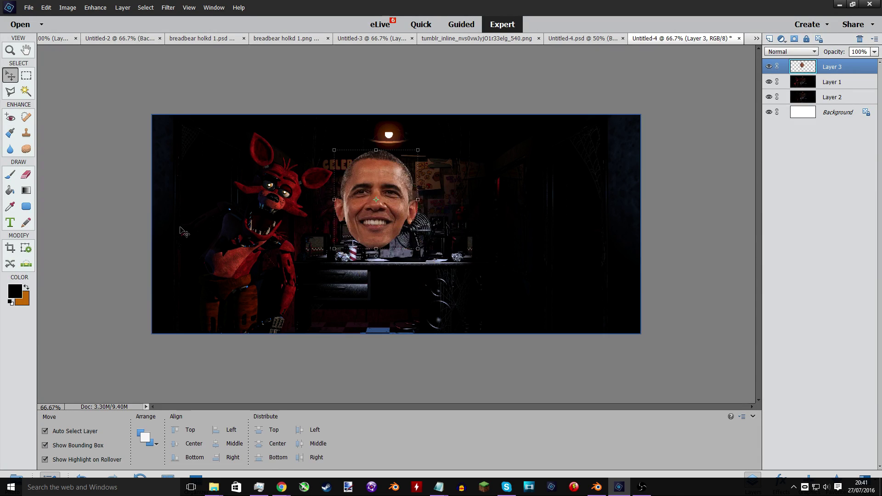
# Erase the fox's ears, eyes and most of its upper head on Layer 1 with the 47 px Eraser.
pyautogui.hotkey('ctrl', '=')
pyautogui.hotkey('ctrl', '=')
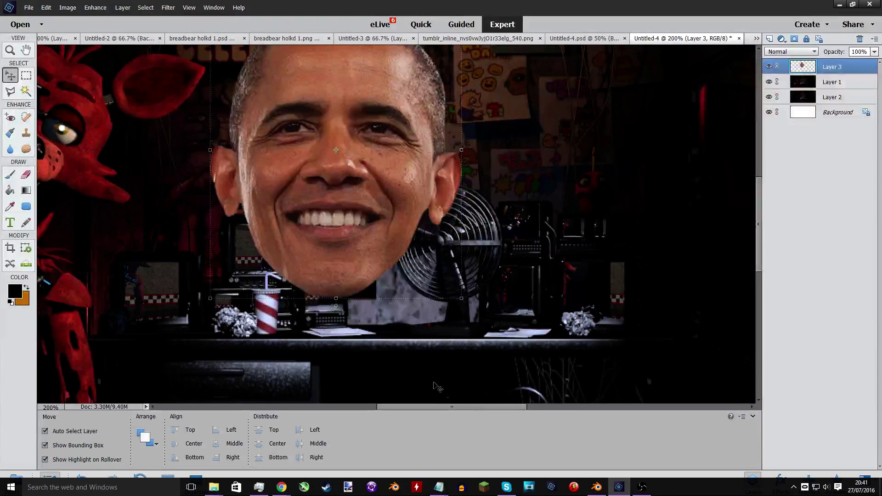
pyautogui.moveTo(472, 405); pyautogui.dragTo(393, 405)
pyautogui.scroll(3, 369, 253)
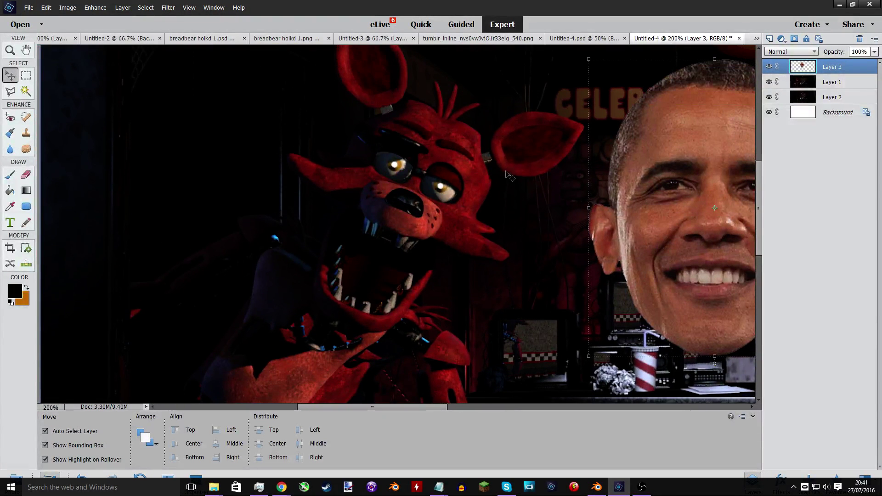
pyautogui.click(805, 84)
pyautogui.click(27, 174)
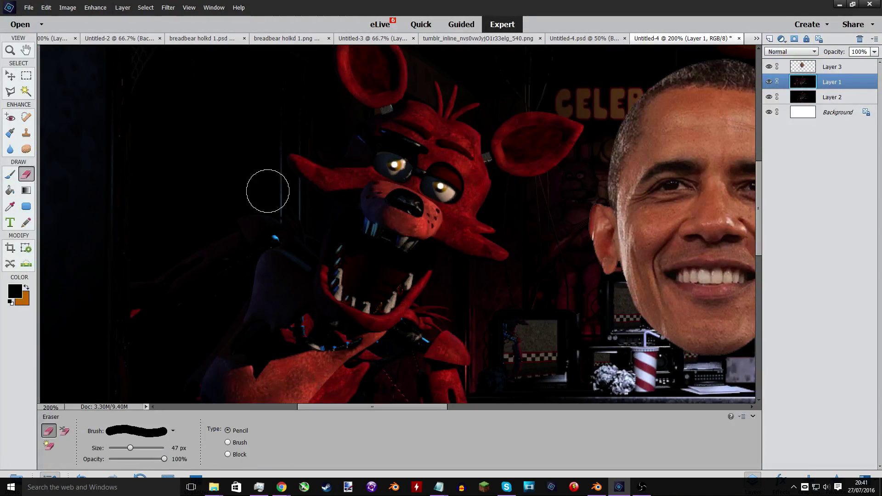
pyautogui.moveTo(301, 169)
pyautogui.mouseDown()
pyautogui.moveTo(486, 214)
pyautogui.moveTo(448, 228)
pyautogui.moveTo(500, 250)
pyautogui.moveTo(462, 248)
pyautogui.mouseUp()
pyautogui.scroll(4, 461, 248)
pyautogui.moveTo(541, 240)
pyautogui.mouseDown()
pyautogui.moveTo(520, 215)
pyautogui.moveTo(503, 228)
pyautogui.moveTo(486, 178)
pyautogui.moveTo(478, 250)
pyautogui.moveTo(452, 220)
pyautogui.moveTo(449, 162)
pyautogui.moveTo(432, 207)
pyautogui.moveTo(416, 170)
pyautogui.moveTo(397, 241)
pyautogui.moveTo(376, 178)
pyautogui.moveTo(355, 232)
pyautogui.moveTo(362, 88)
pyautogui.moveTo(361, 163)
pyautogui.moveTo(388, 183)
pyautogui.mouseUp()
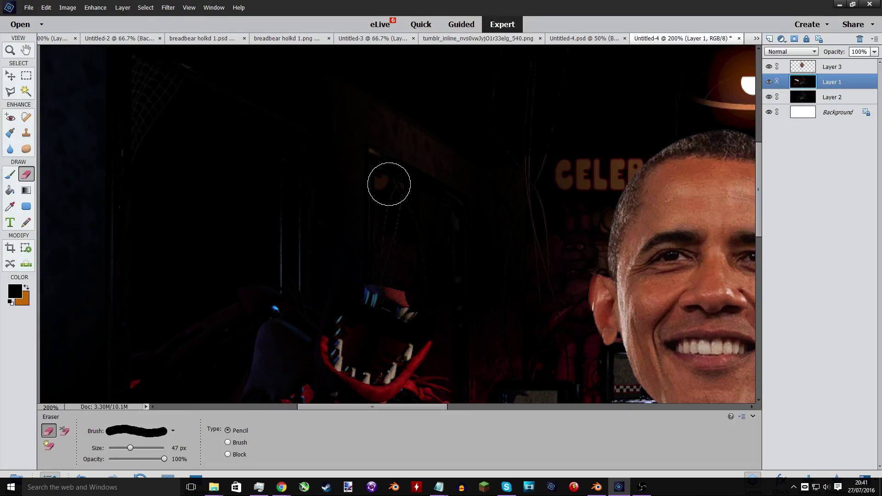
# Set the Eraser to 20 px and erase the fox's remaining snout, teeth and lower jaw on Layer 1.
pyautogui.scroll(-1, 405, 257)
pyautogui.scroll(-4, 404, 257)
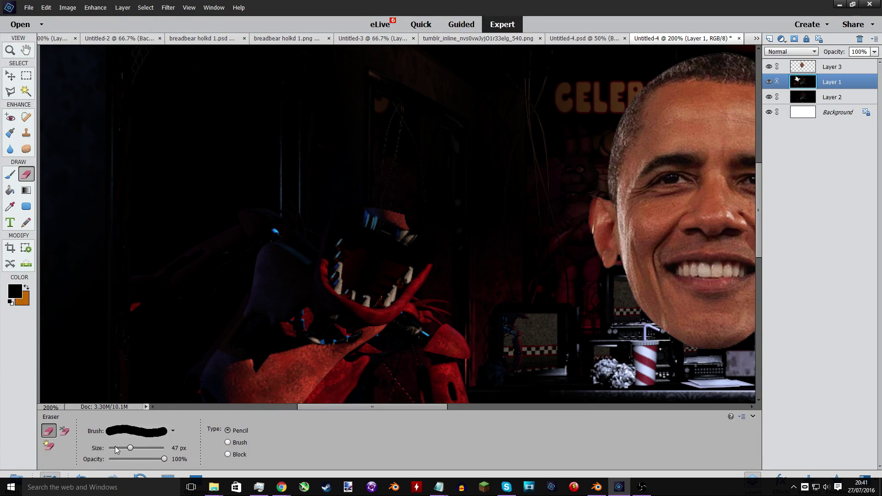
pyautogui.moveTo(130, 448); pyautogui.dragTo(118, 454)
pyautogui.hotkey('ctrl', '=')
pyautogui.hotkey('ctrl', '=')
pyautogui.hotkey('ctrl', '=')
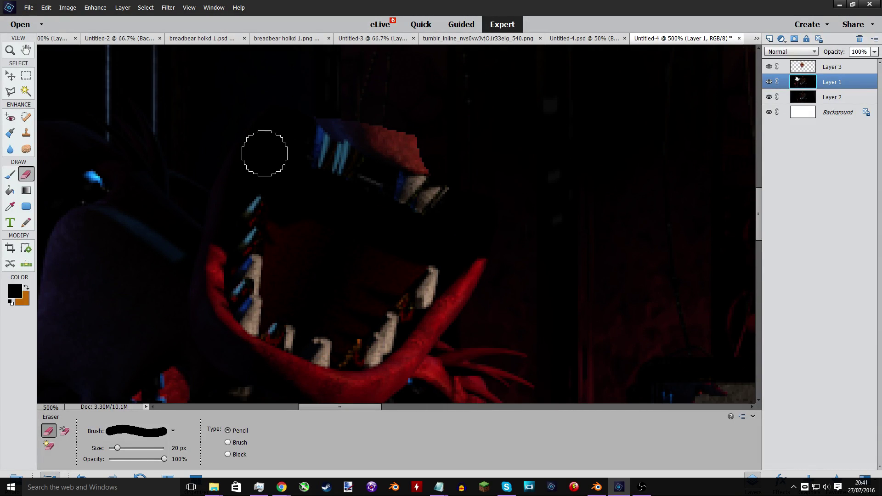
pyautogui.scroll(-1, 267, 133)
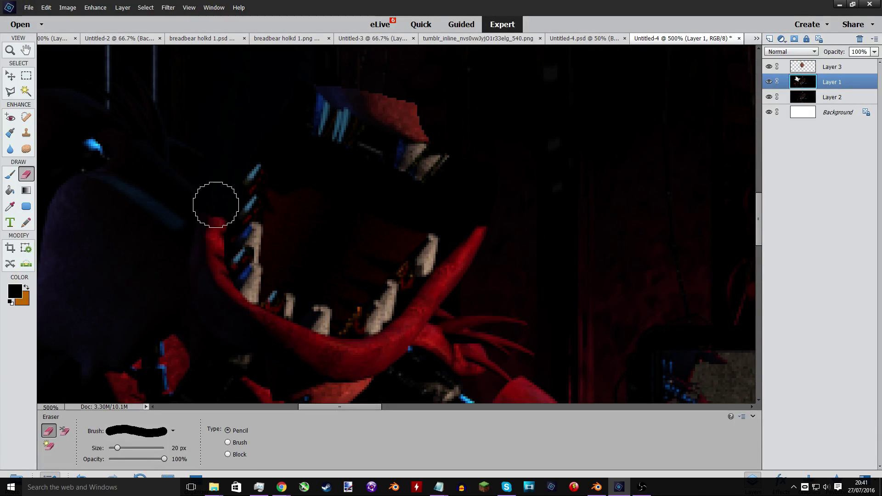
pyautogui.moveTo(228, 325)
pyautogui.mouseDown()
pyautogui.moveTo(317, 361)
pyautogui.moveTo(363, 362)
pyautogui.moveTo(403, 336)
pyautogui.moveTo(483, 218)
pyautogui.moveTo(412, 284)
pyautogui.moveTo(399, 316)
pyautogui.moveTo(413, 272)
pyautogui.moveTo(395, 302)
pyautogui.moveTo(403, 310)
pyautogui.moveTo(447, 260)
pyautogui.moveTo(350, 328)
pyautogui.moveTo(318, 329)
pyautogui.moveTo(287, 312)
pyautogui.moveTo(255, 272)
pyautogui.moveTo(256, 120)
pyautogui.moveTo(271, 121)
pyautogui.moveTo(336, 72)
pyautogui.moveTo(325, 133)
pyautogui.moveTo(311, 89)
pyautogui.moveTo(357, 74)
pyautogui.moveTo(347, 143)
pyautogui.moveTo(363, 98)
pyautogui.moveTo(410, 92)
pyautogui.moveTo(416, 200)
pyautogui.moveTo(435, 147)
pyautogui.moveTo(430, 222)
pyautogui.moveTo(390, 181)
pyautogui.moveTo(379, 273)
pyautogui.moveTo(363, 209)
pyautogui.mouseUp()
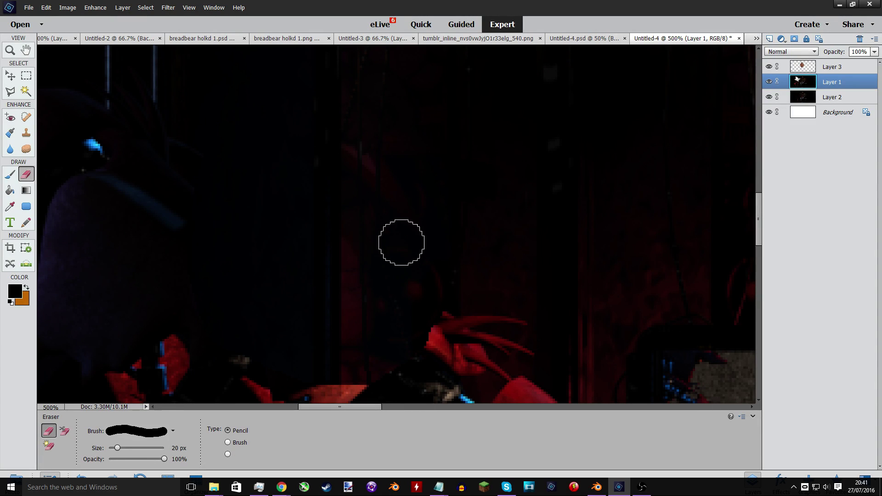
pyautogui.hotkey('ctrl', '-')
pyautogui.hotkey('ctrl', '-')
pyautogui.hotkey('ctrl', '-')
pyautogui.hotkey('ctrl', '-')
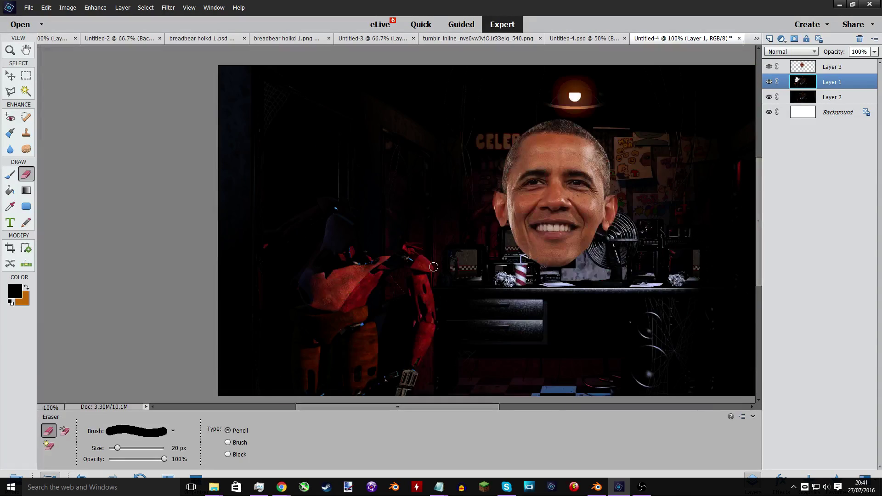
# Move the man's cut-out head onto the fox's shoulders and scale it proportionally to about 76%.
pyautogui.click(11, 76)
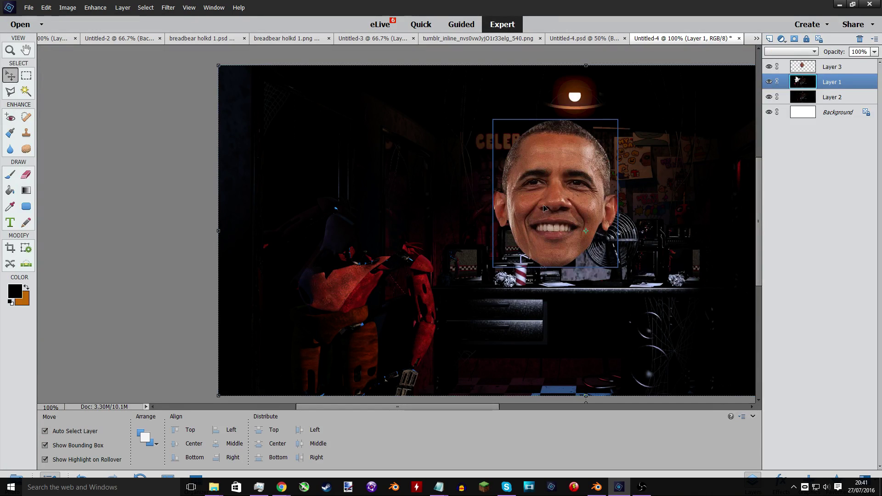
pyautogui.moveTo(546, 208); pyautogui.dragTo(358, 208)
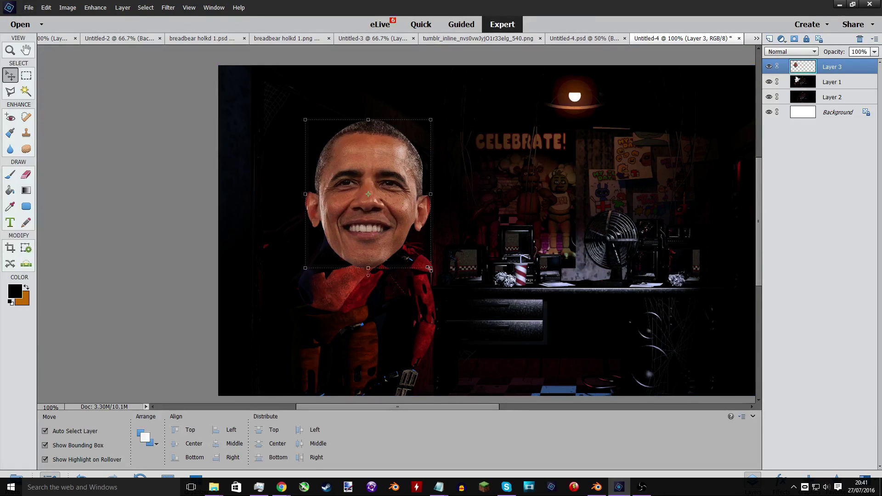
pyautogui.moveTo(431, 268); pyautogui.dragTo(400, 233)
pyautogui.moveTo(364, 204); pyautogui.dragTo(386, 230)
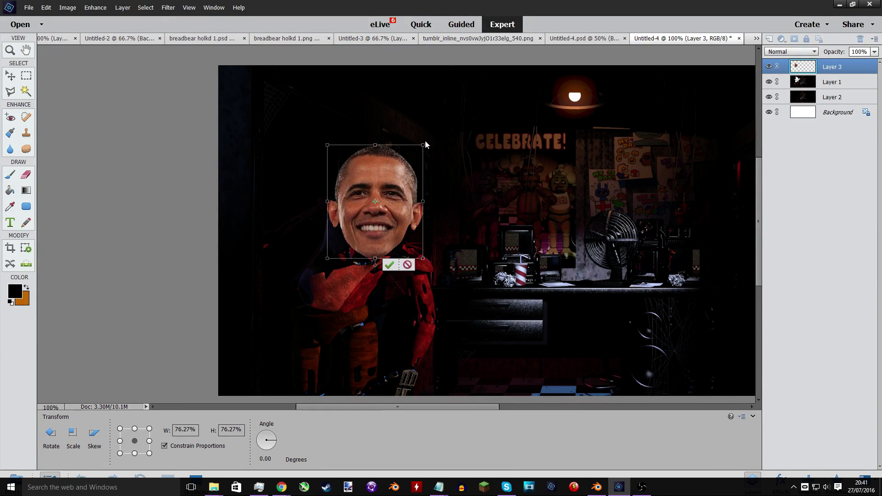
# Rotate the head about 27 degrees clockwise, nudge it slightly up and left over the fox's neck, and apply the transformation.
pyautogui.moveTo(424, 143); pyautogui.dragTo(422, 187)
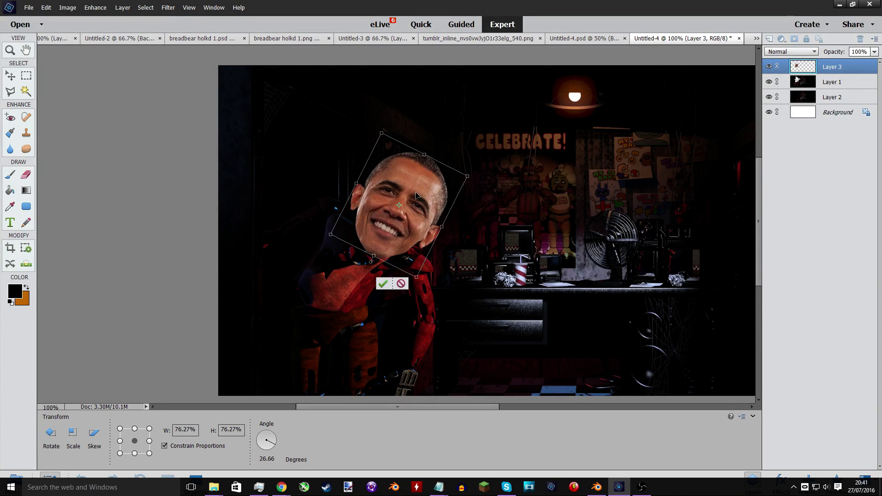
pyautogui.press('Up')
pyautogui.press('Up')
pyautogui.press('Up')
pyautogui.press('Up')
pyautogui.press('Up')
pyautogui.press('Up')
pyautogui.press('Up')
pyautogui.press('Up')
pyautogui.press('Up')
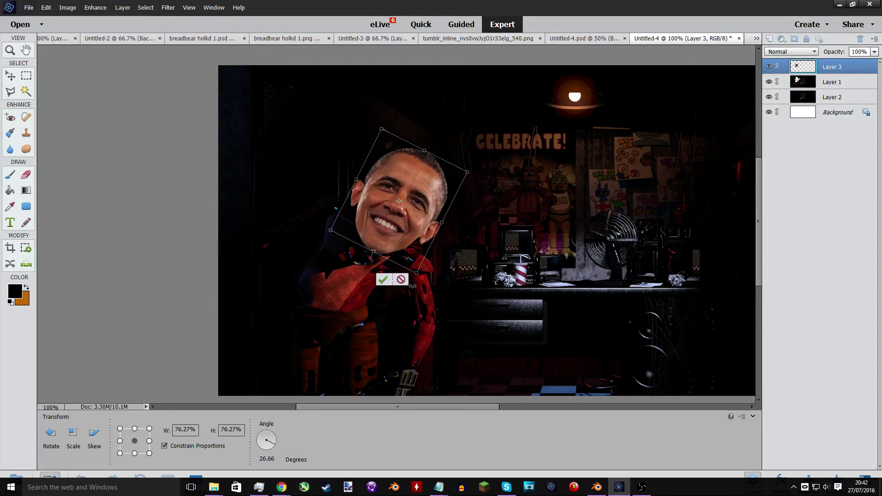
pyautogui.press('Left')
pyautogui.press('Left')
pyautogui.press('Left')
pyautogui.press('Left')
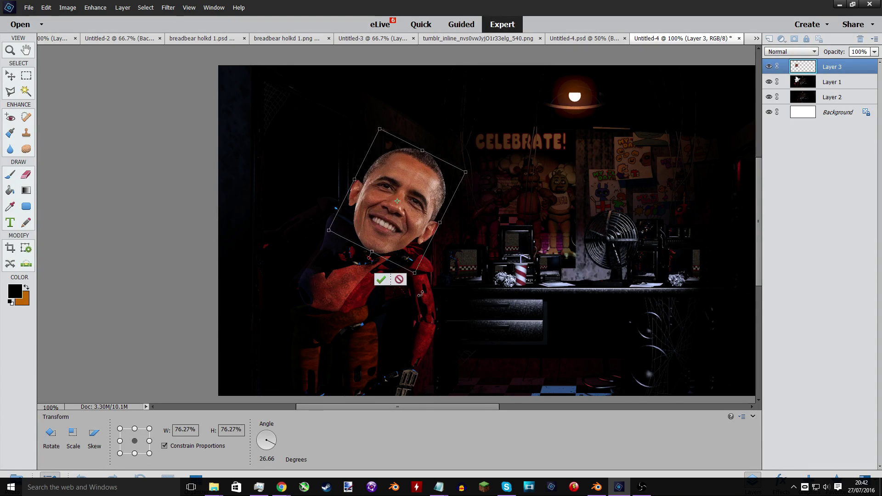
pyautogui.click(387, 281)
# Heal the cut edge under the man's chin on Layer 1 with the 17 px Content Aware Spot Healing Brush.
pyautogui.click(836, 112)
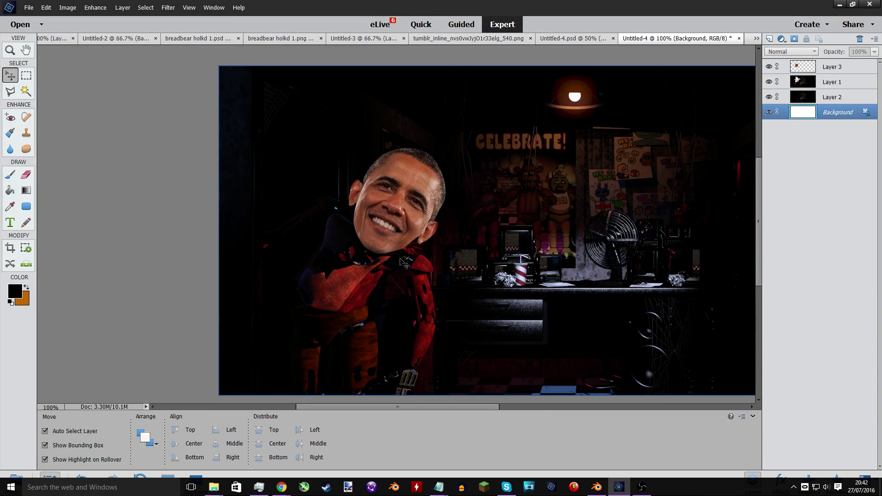
pyautogui.scroll(2, 402, 263)
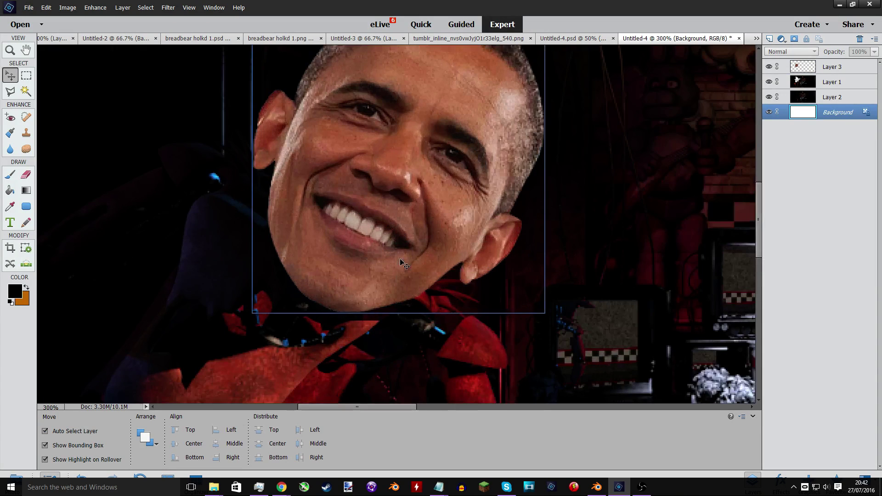
pyautogui.click(807, 89)
pyautogui.hotkey('ctrl', '=')
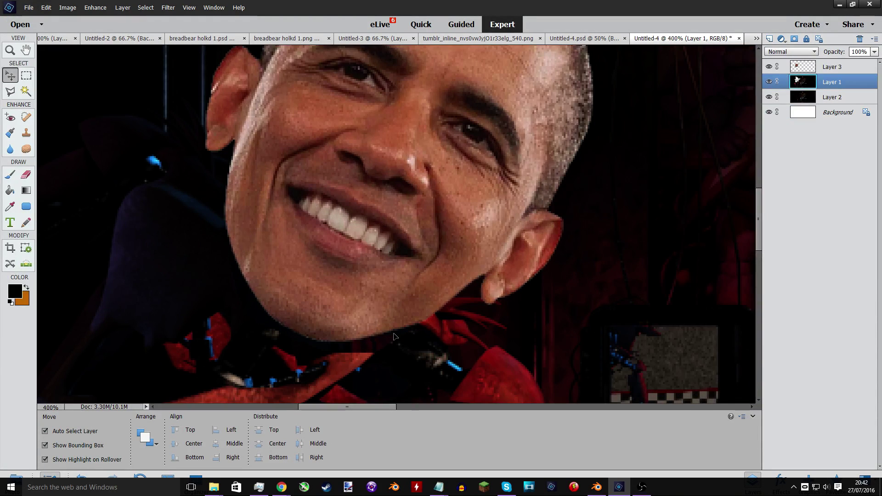
pyautogui.click(27, 117)
pyautogui.scroll(-1, 414, 367)
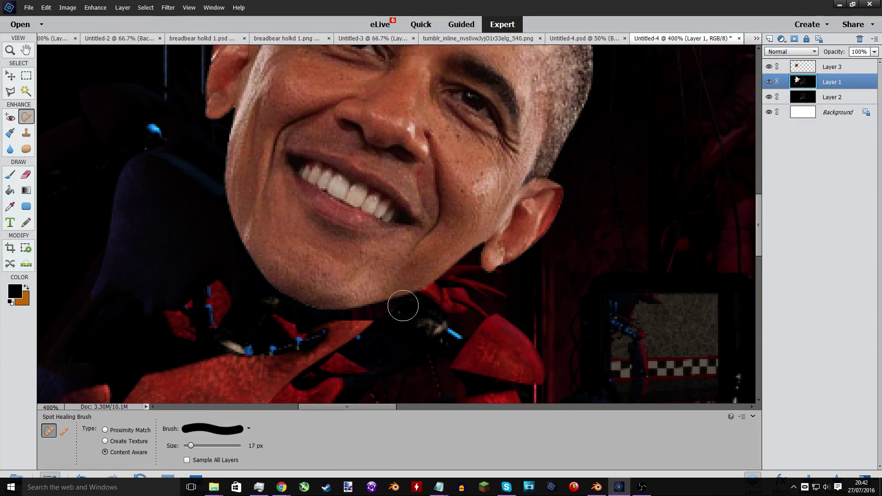
pyautogui.moveTo(403, 305); pyautogui.dragTo(339, 316)
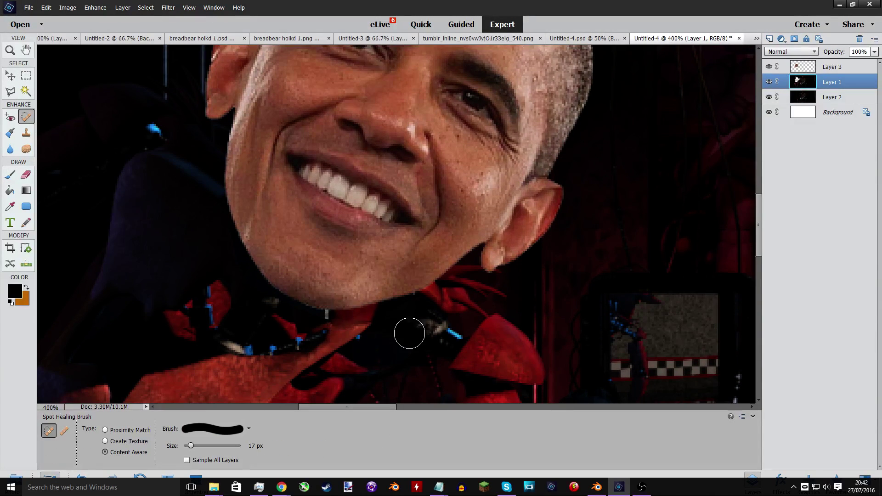
pyautogui.hotkey('ctrl', '-')
pyautogui.hotkey('ctrl', '-')
pyautogui.hotkey('ctrl', '-')
pyautogui.hotkey('ctrl', '-')
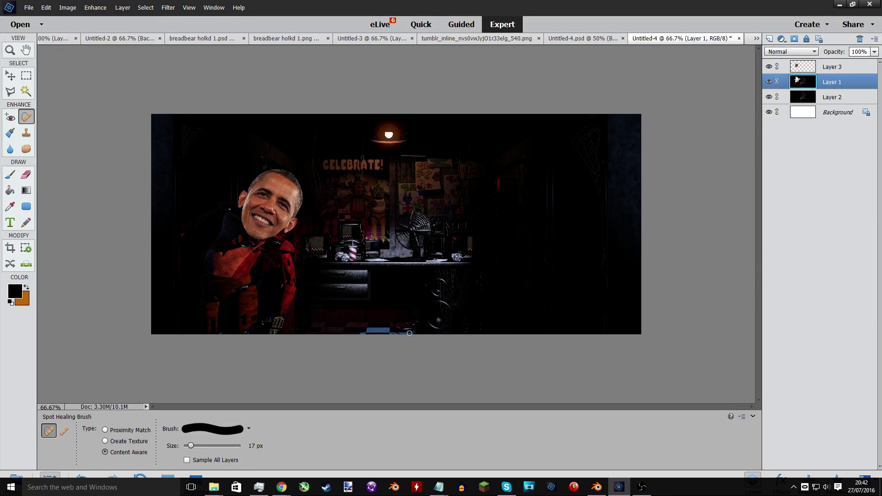
pyautogui.click(283, 490)
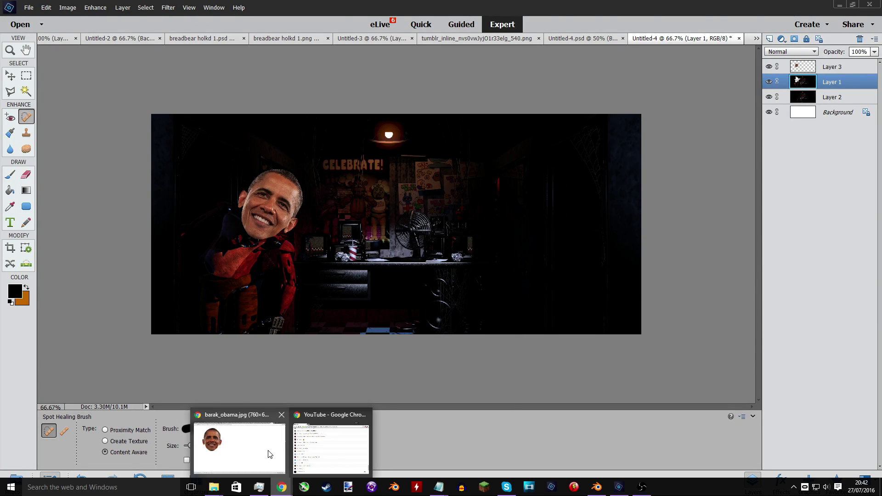
pyautogui.click(270, 454)
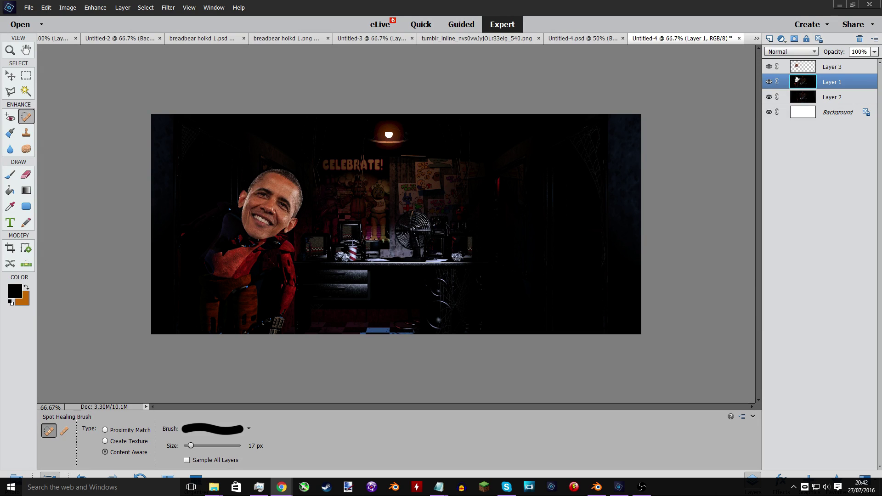
pyautogui.hotkey('alt', 'Tab')
pyautogui.hotkey('alt', 'Tab')
pyautogui.hotkey('alt', 'Tab')
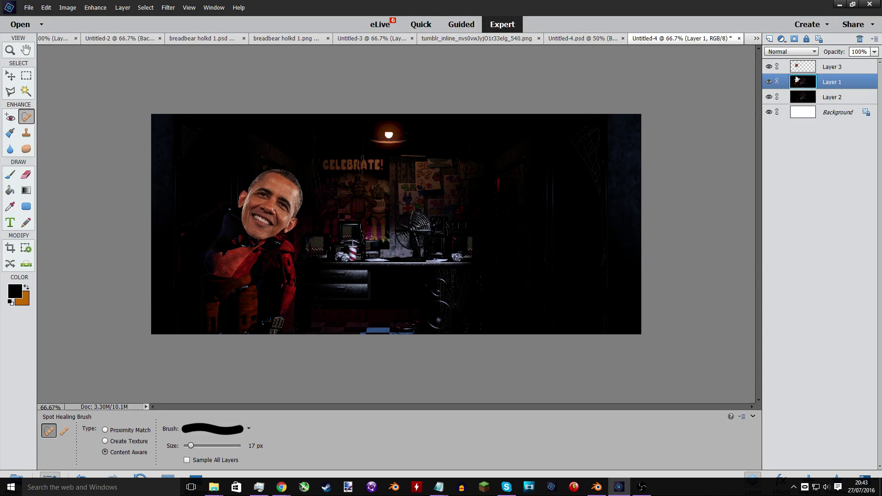
# Sample a dark red from the fox's chest as the foreground colour with the Color Picker tool.
pyautogui.click(10, 76)
pyautogui.click(10, 207)
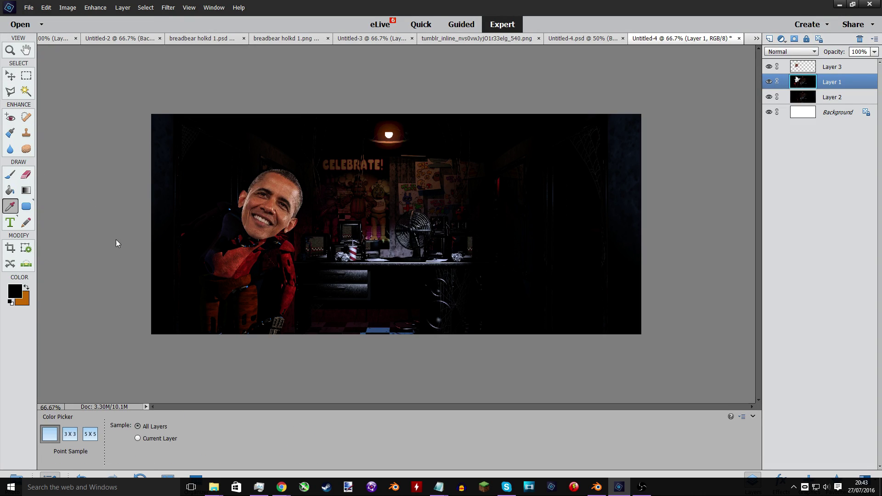
pyautogui.click(248, 264)
# Add a new layer named Layer 4 above Layer 3 and fill it with the sampled dark red using the Paint Bucket.
pyautogui.hotkey('ctrl', '=')
pyautogui.hotkey('ctrl', '=')
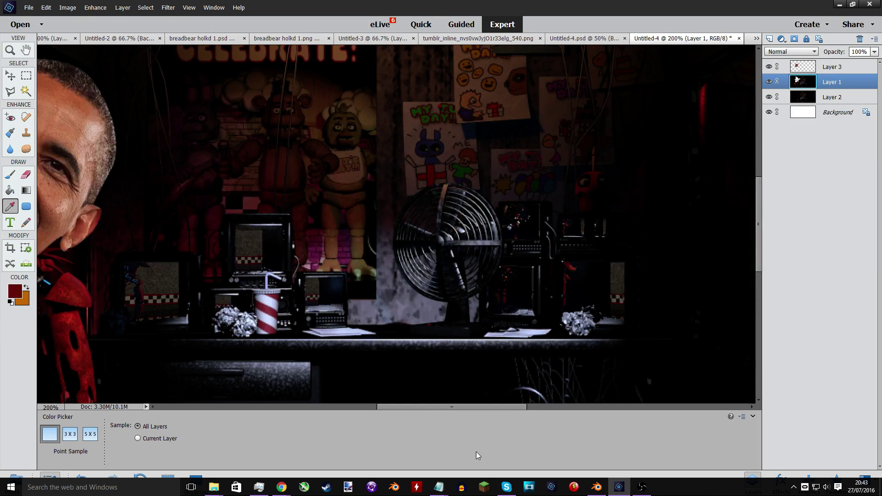
pyautogui.moveTo(456, 407); pyautogui.dragTo(380, 407)
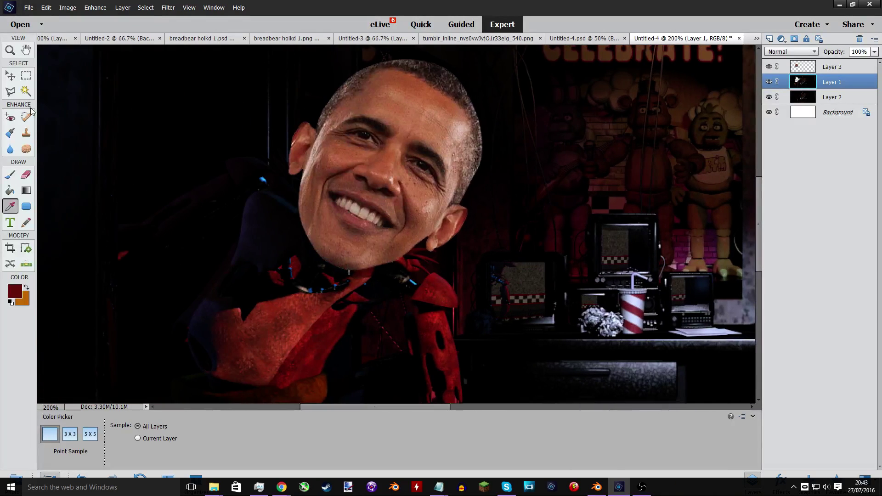
pyautogui.click(795, 63)
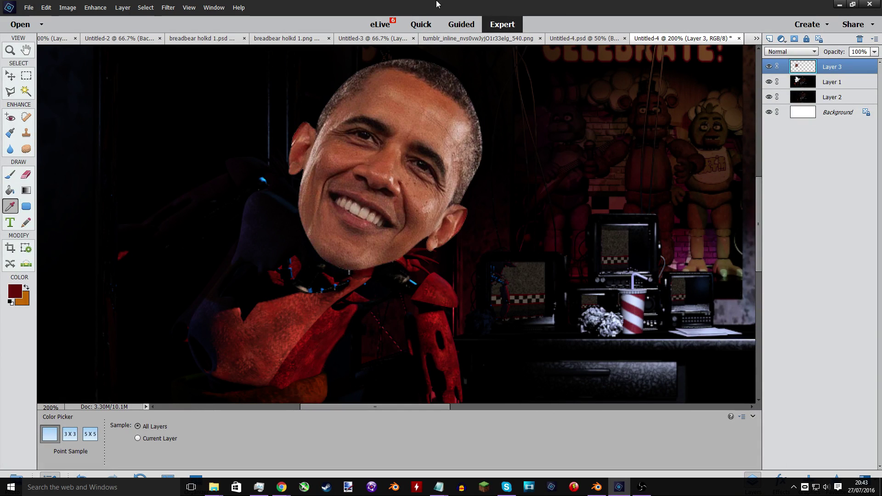
pyautogui.click(123, 8)
pyautogui.moveTo(123, 19)
pyautogui.click(35, 18)
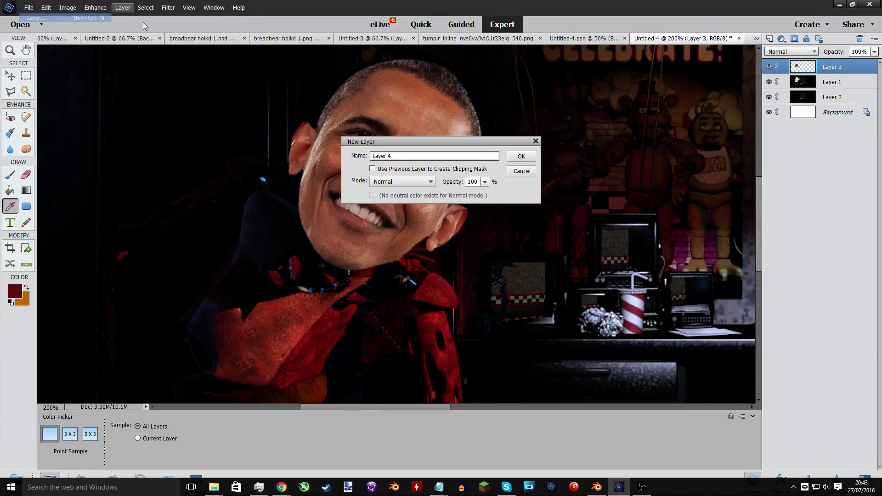
pyautogui.click(521, 156)
pyautogui.click(11, 192)
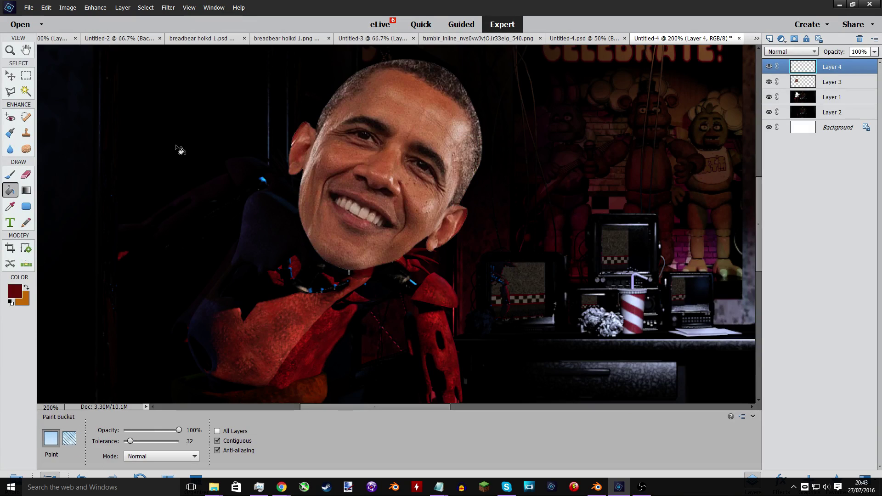
pyautogui.click(178, 150)
# Load Layer 3's head outline as a selection, delete the red outside it on Layer 4, and clear the selection.
pyautogui.press('a')
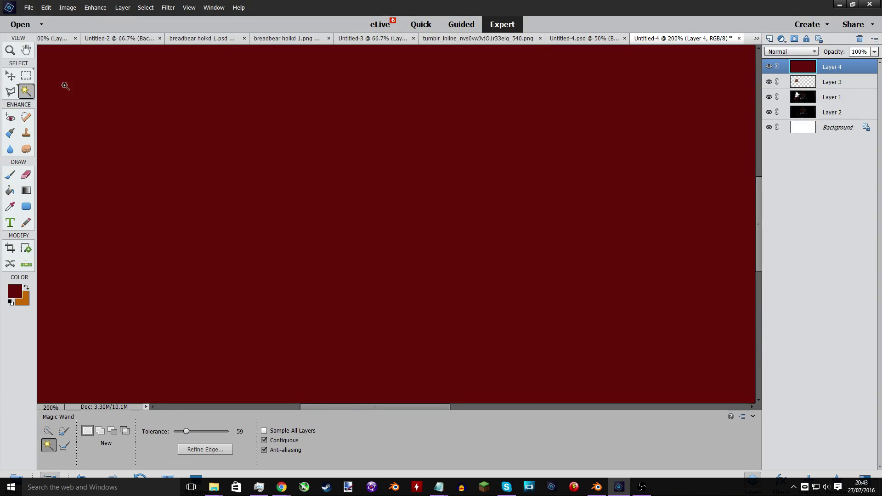
pyautogui.keyDown('ctrl'); pyautogui.click(792, 86); pyautogui.keyUp('ctrl')
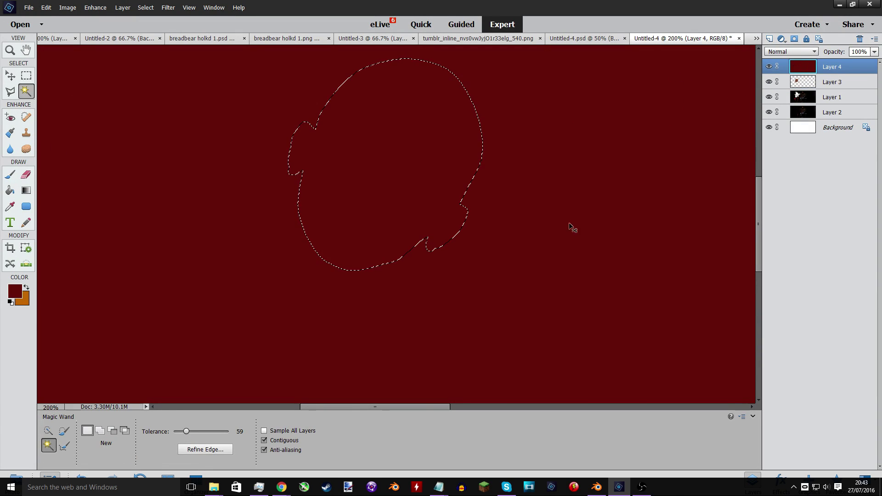
pyautogui.hotkey('ctrl', 'shift', 'i')
pyautogui.press('Delete')
pyautogui.hotkey('ctrl', 'd')
# Try the Color blend mode on Layer 4, and set it to Lighter Color instead.
pyautogui.click(804, 51)
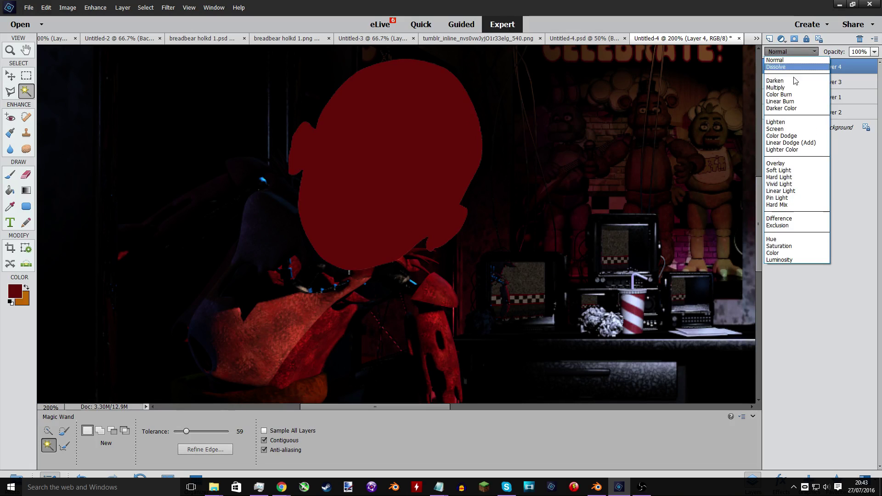
pyautogui.click(773, 252)
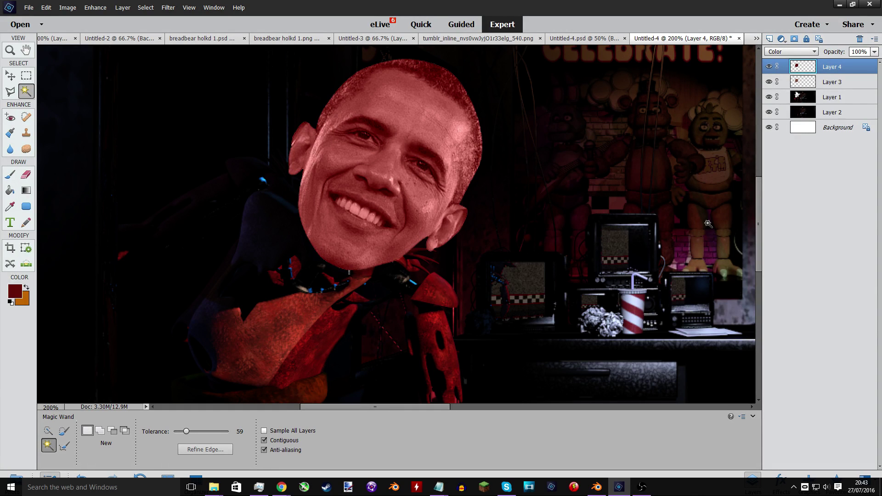
pyautogui.click(800, 52)
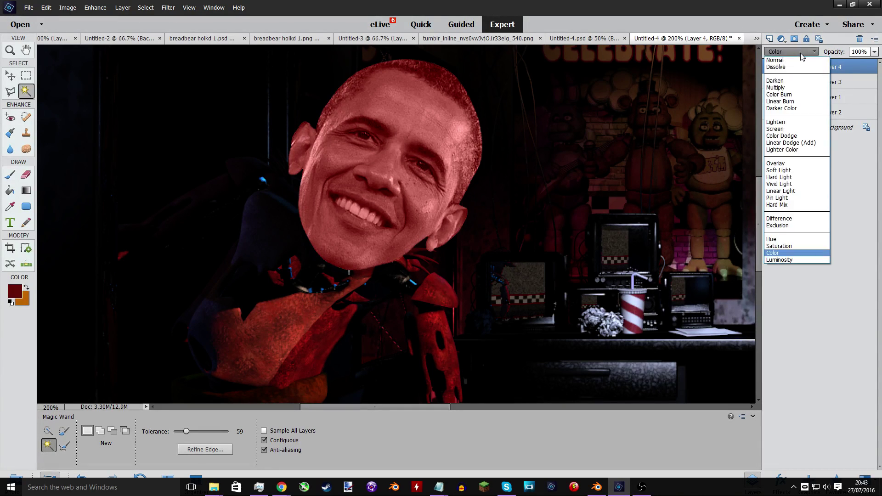
pyautogui.click(782, 149)
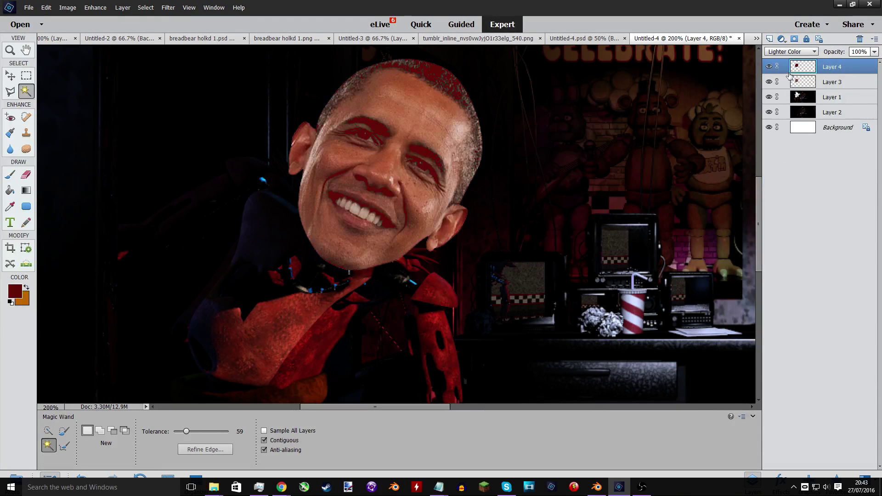
pyautogui.scroll(-3, 638, 168)
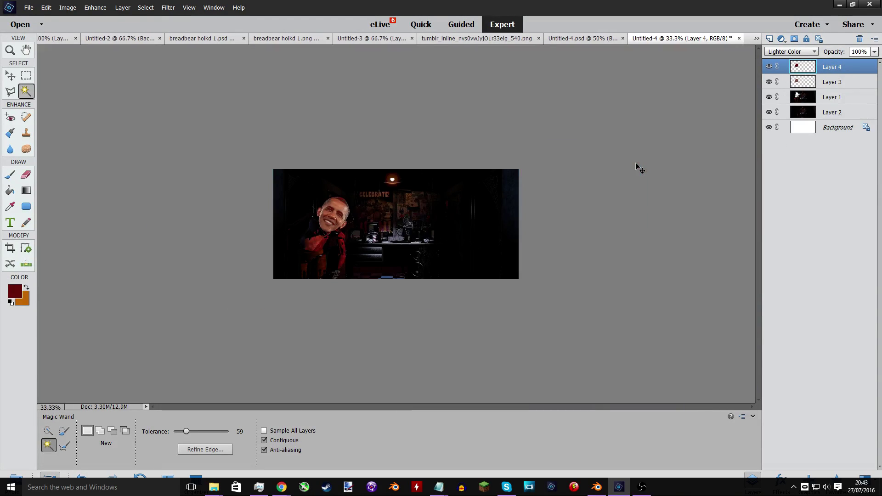
pyautogui.scroll(2, 636, 164)
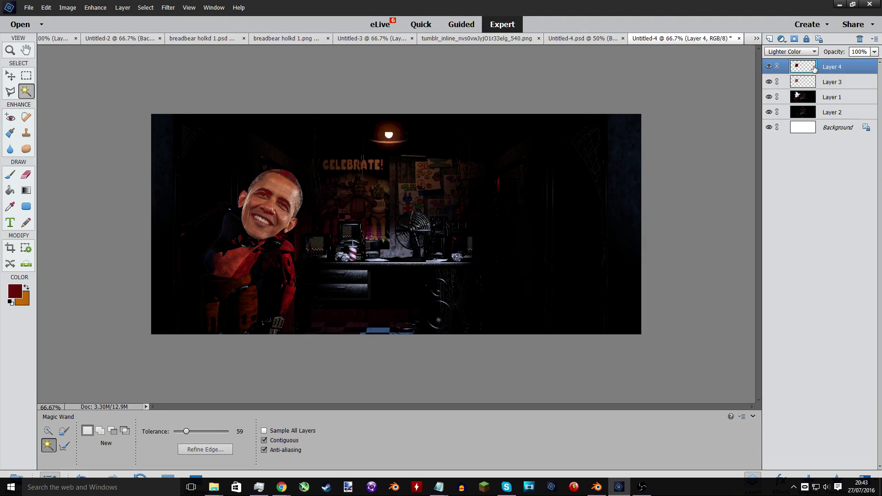
# Duplicate Layer 4 as Layer 4 copy, try Darker Color on the copy, and set its blend mode to Color.
pyautogui.rightClick(813, 68)
pyautogui.click(831, 97)
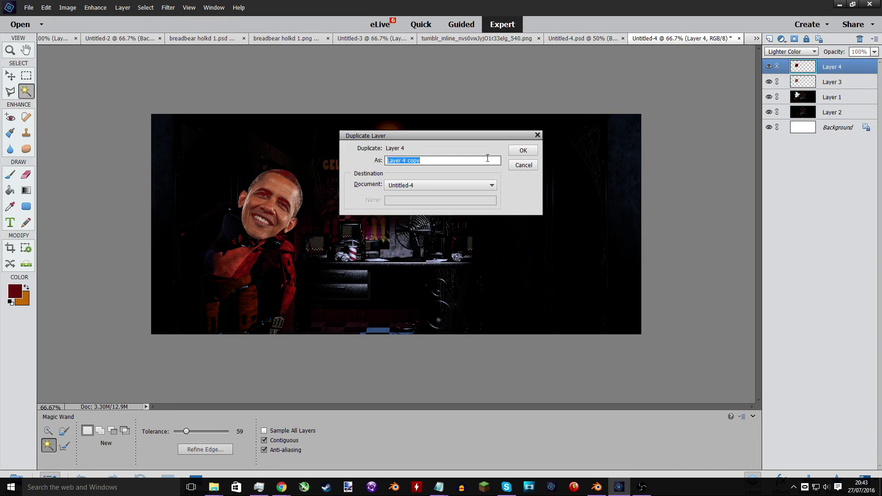
pyautogui.click(526, 152)
pyautogui.click(791, 51)
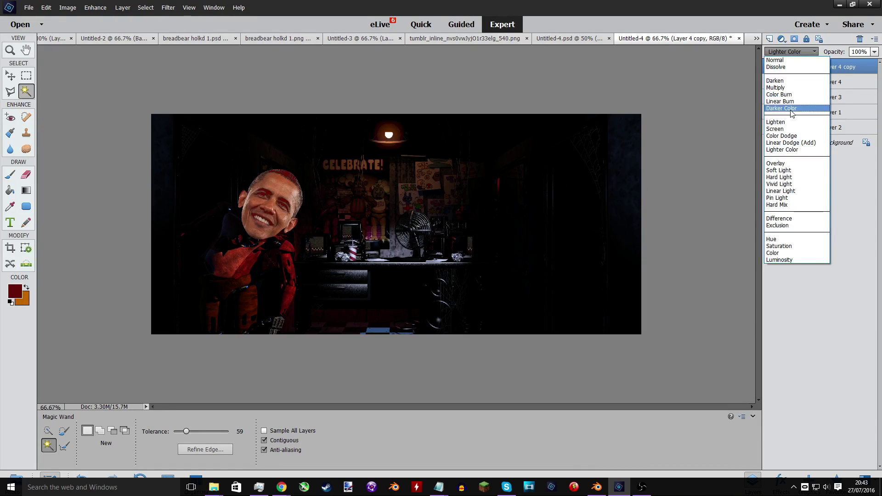
pyautogui.click(791, 109)
pyautogui.click(791, 51)
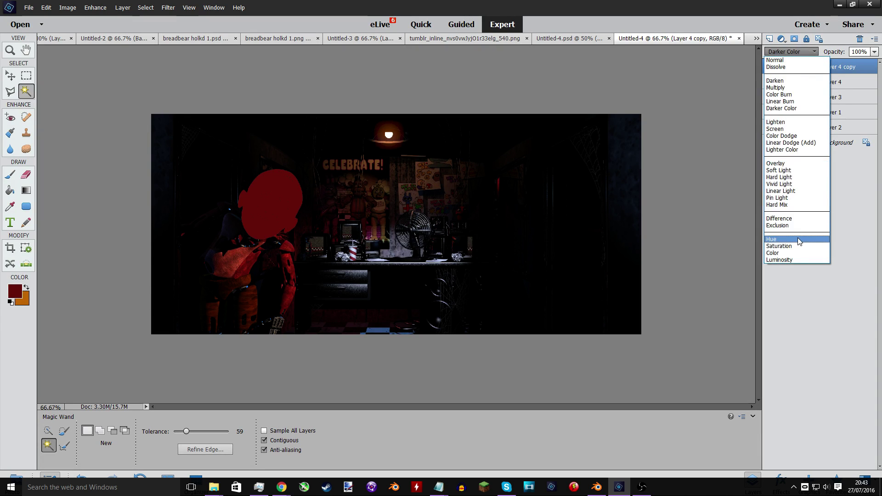
pyautogui.click(795, 250)
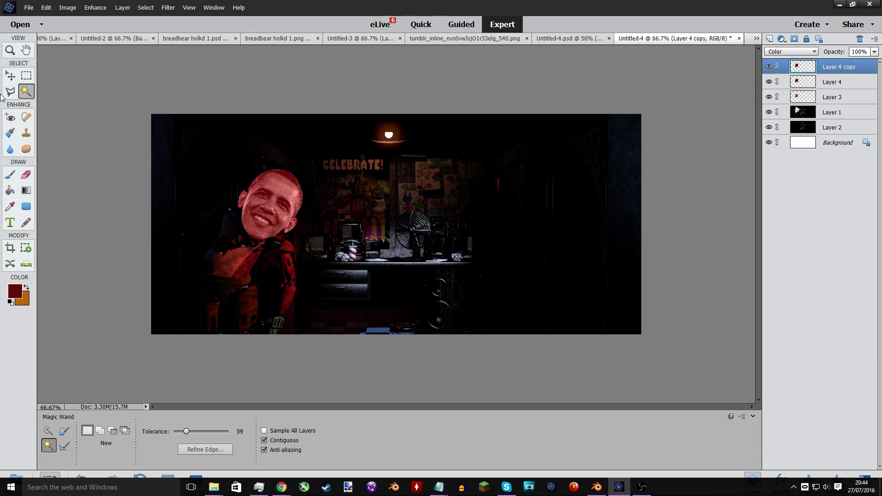
# Add a new layer named Layer 5 directly above Layer 3, keeping Normal mode and 100% opacity.
pyautogui.click(12, 78)
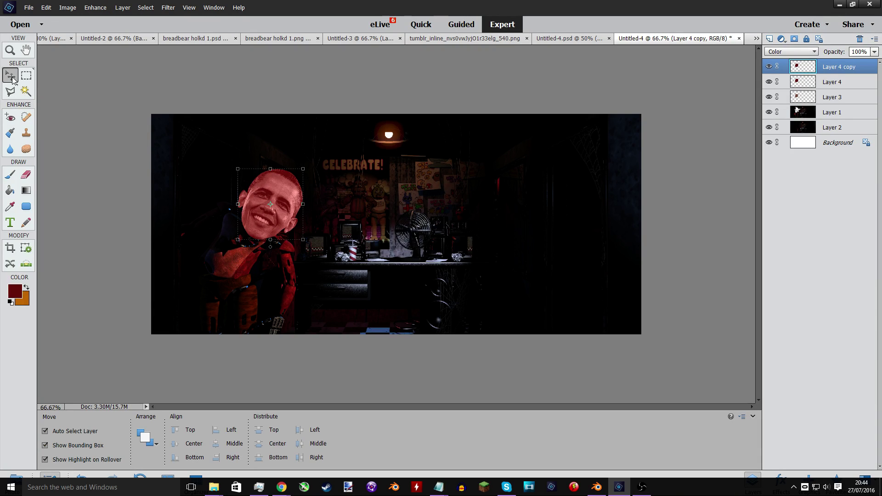
pyautogui.click(799, 97)
pyautogui.click(123, 7)
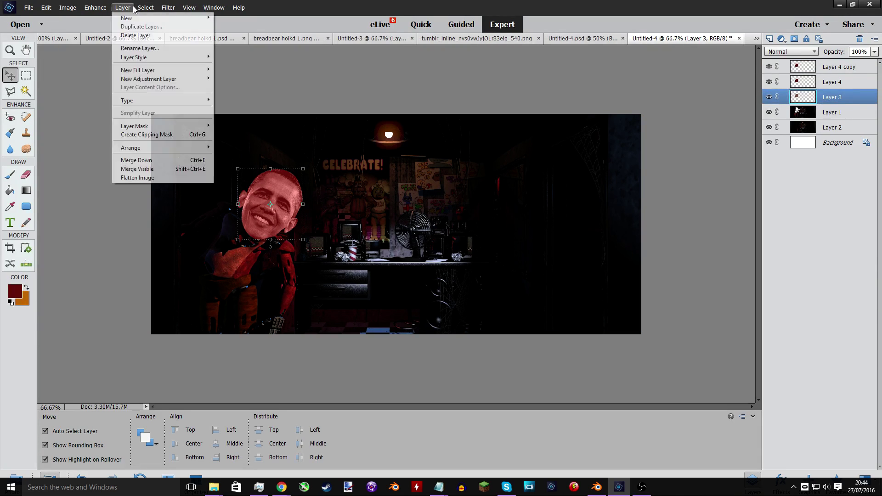
pyautogui.moveTo(135, 18)
pyautogui.click(46, 17)
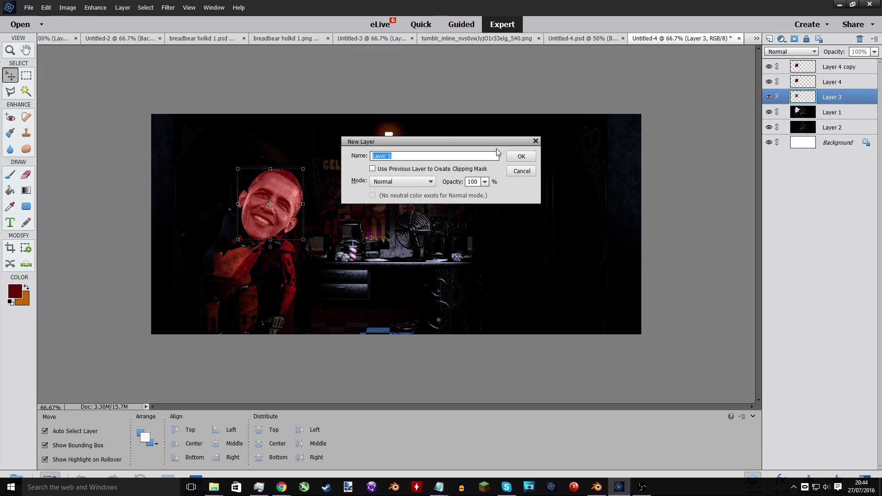
pyautogui.click(522, 156)
# Swap the foreground and background colours so dark red is the background, and set the foreground colour to black.
pyautogui.click(26, 288)
pyautogui.click(15, 290)
pyautogui.click(334, 232)
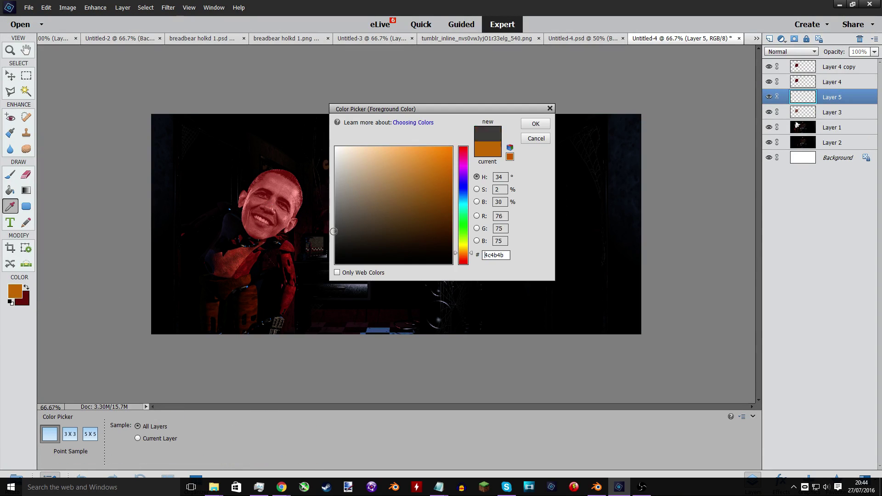
pyautogui.moveTo(333, 232); pyautogui.dragTo(334, 264)
pyautogui.click(536, 124)
# Try to render Difference Clouds on the empty Layer 5.
pyautogui.press('v')
pyautogui.click(165, 9)
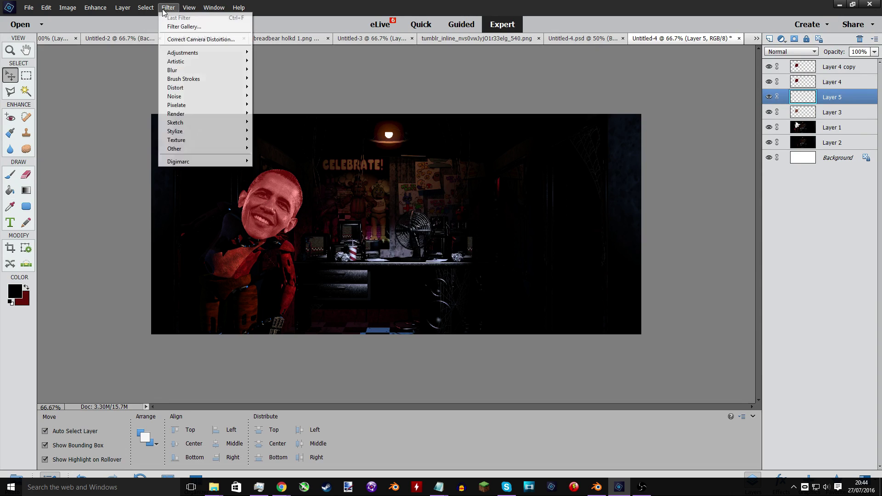
pyautogui.moveTo(216, 114)
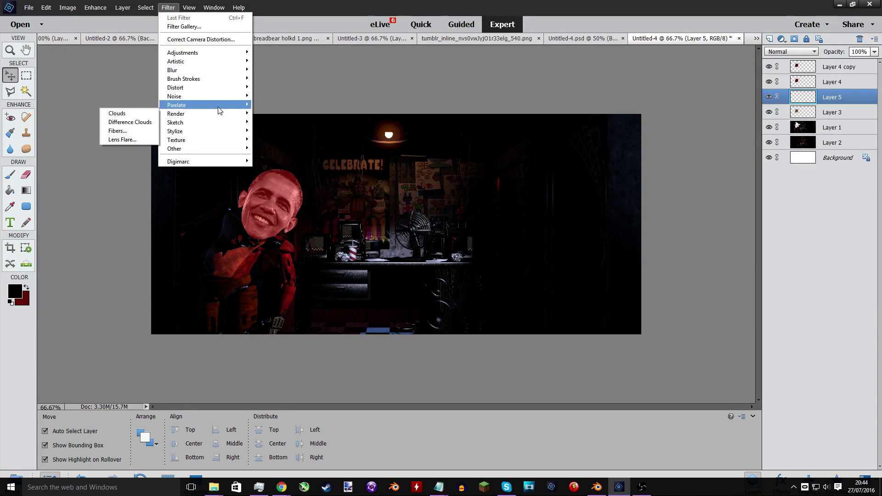
pyautogui.click(144, 124)
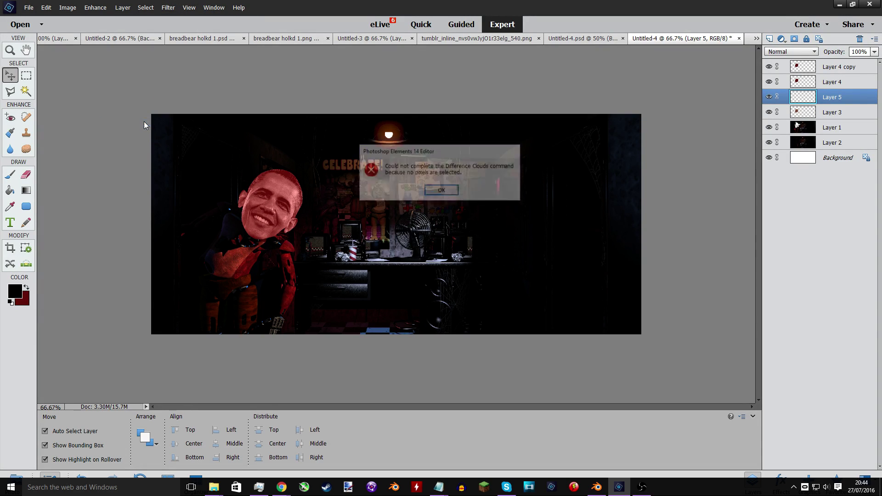
pyautogui.click(440, 191)
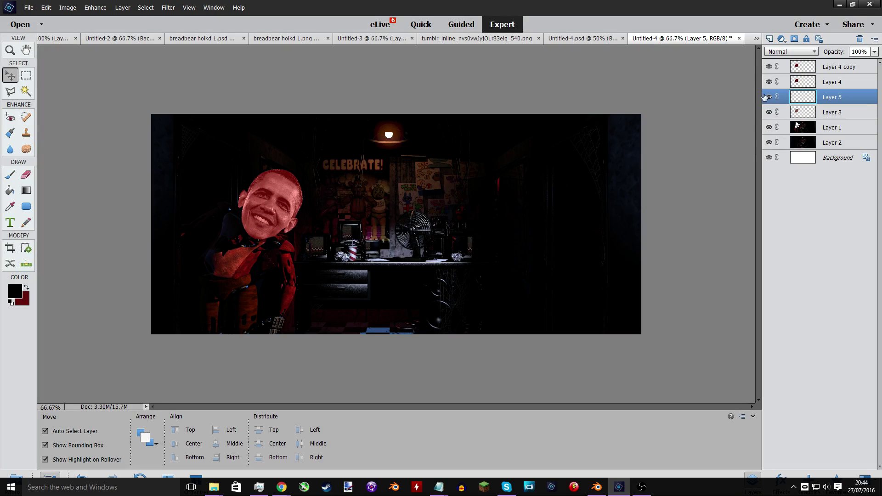
pyautogui.click(264, 156)
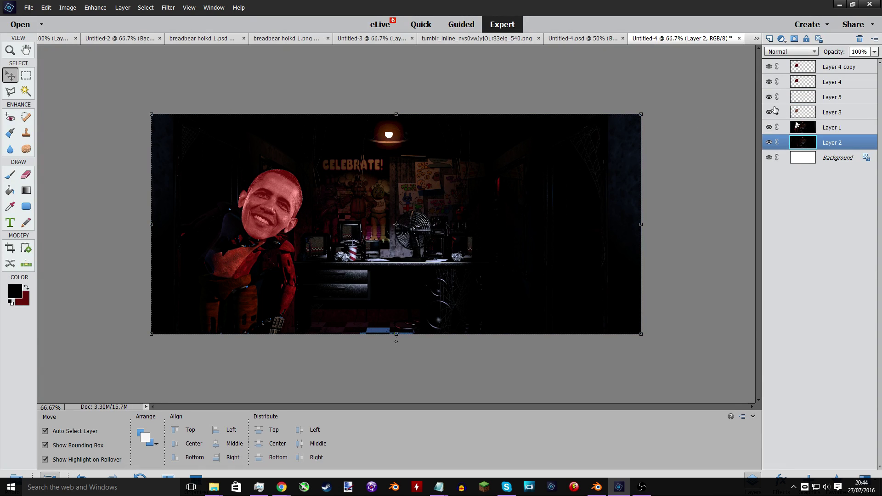
# Fill Layer 5 with black using the Paint Bucket and render Difference Clouds on it.
pyautogui.click(795, 100)
pyautogui.click(10, 190)
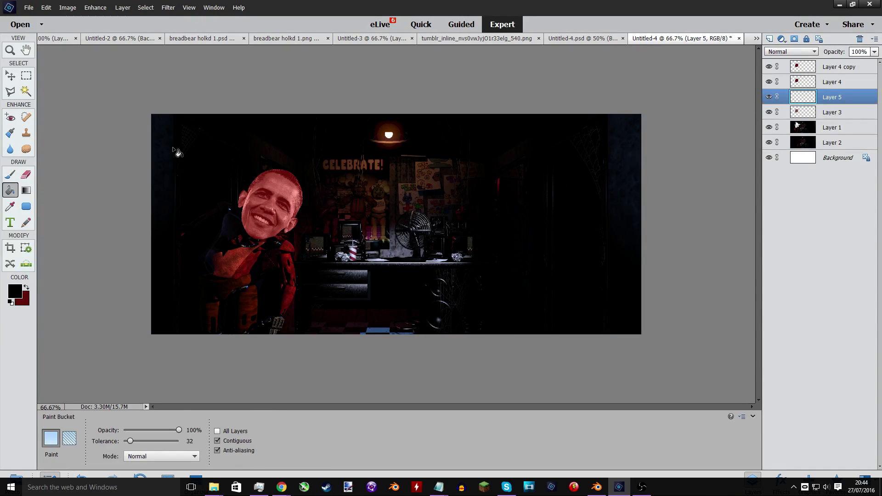
pyautogui.click(199, 157)
pyautogui.click(187, 8)
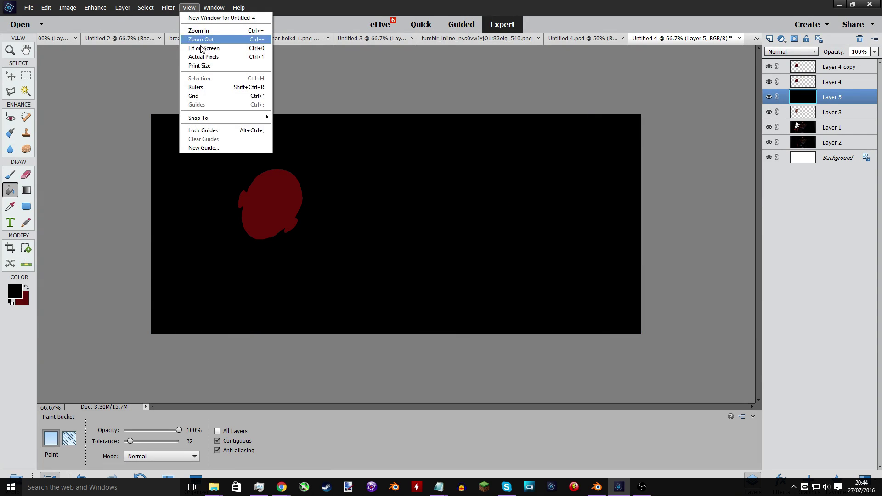
pyautogui.moveTo(168, 8)
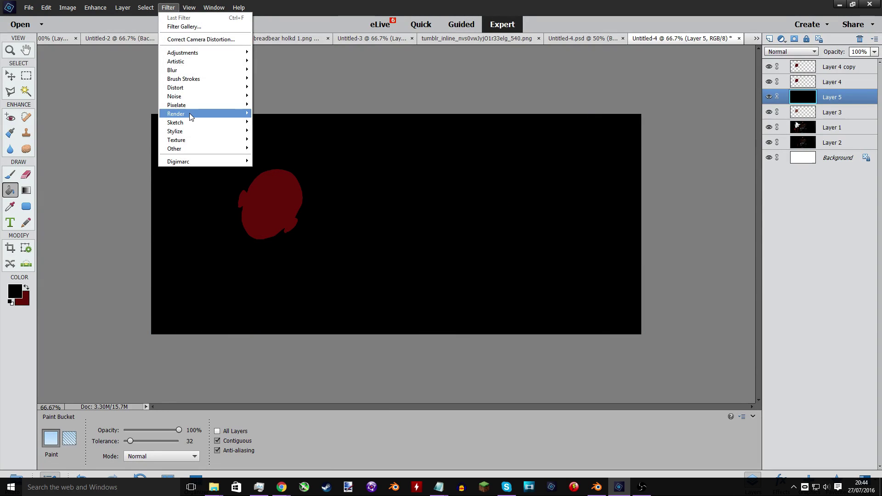
pyautogui.moveTo(189, 114)
pyautogui.click(134, 122)
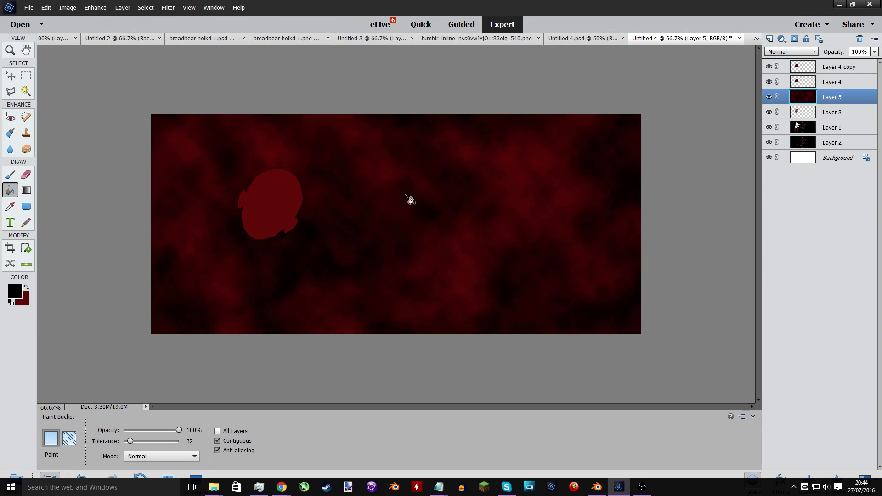
# Select the empty area around the head on Layer 3, delete that area from Layer 5's clouds, and clear the selection.
pyautogui.click(26, 91)
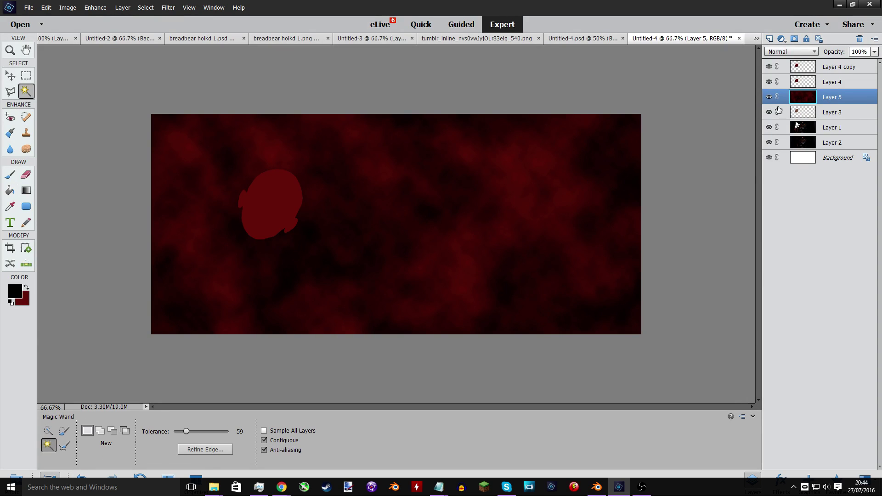
pyautogui.click(803, 116)
pyautogui.click(586, 132)
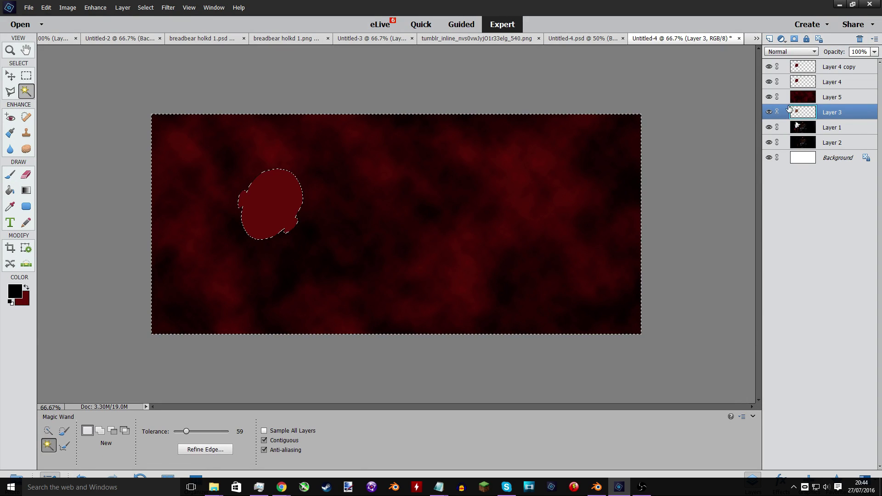
pyautogui.click(799, 97)
pyautogui.press('Delete')
pyautogui.hotkey('ctrl', 'd')
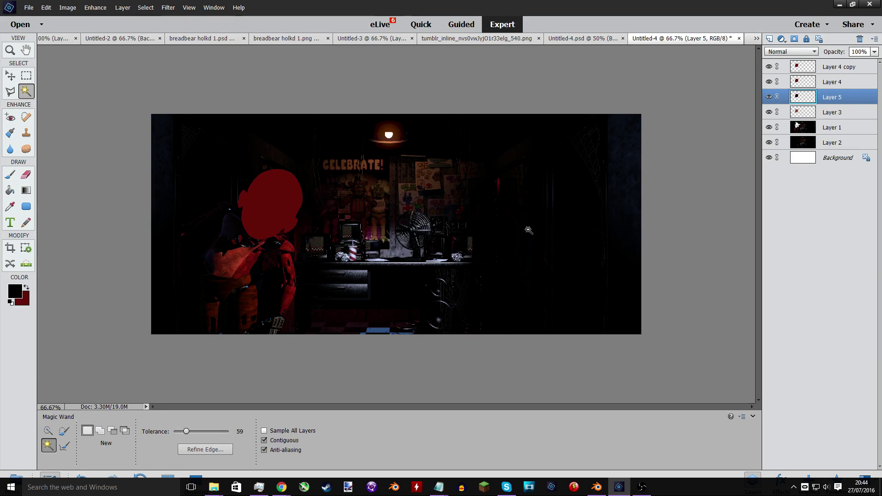
# Hide Layer 4 and try the Color blend mode on Layer 5.
pyautogui.click(796, 83)
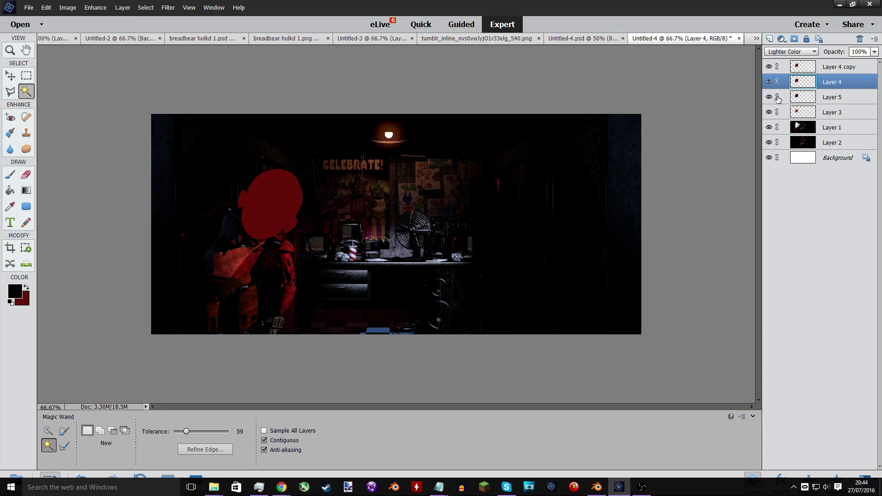
pyautogui.click(769, 83)
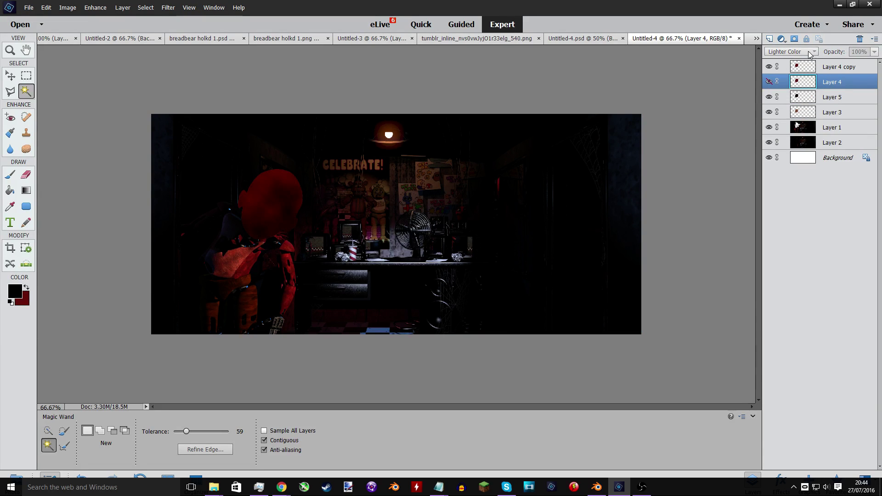
pyautogui.click(804, 101)
pyautogui.click(791, 51)
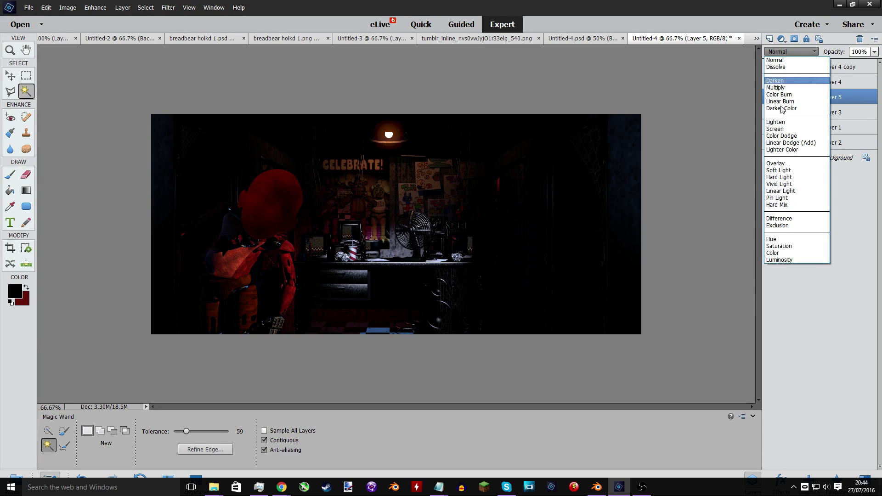
pyautogui.click(782, 253)
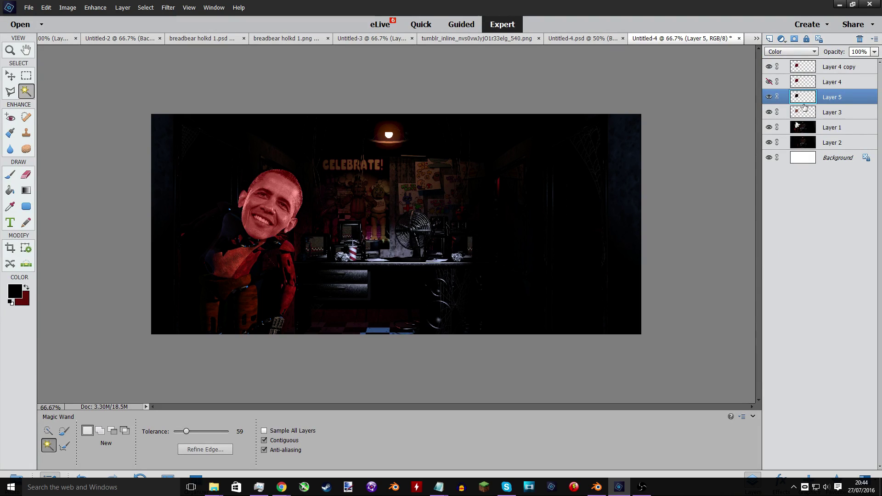
# Set Layer 5's blend mode to Overlay and its opacity to 74%.
pyautogui.click(791, 51)
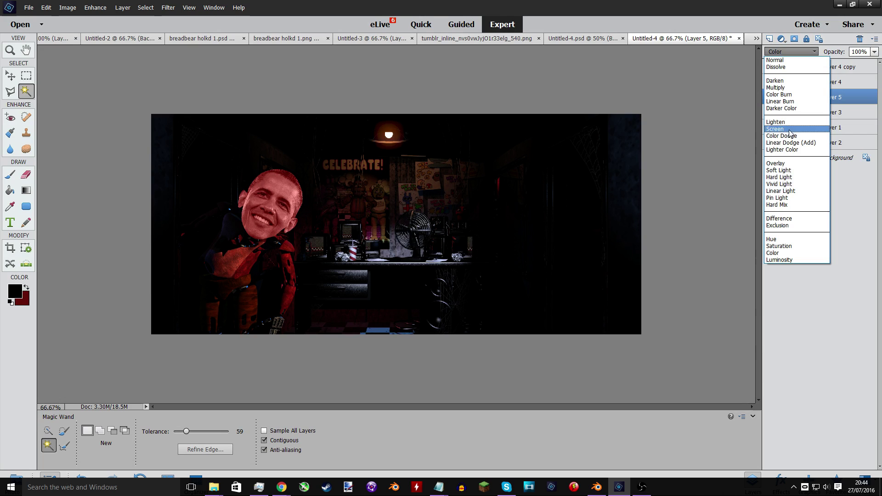
pyautogui.click(784, 164)
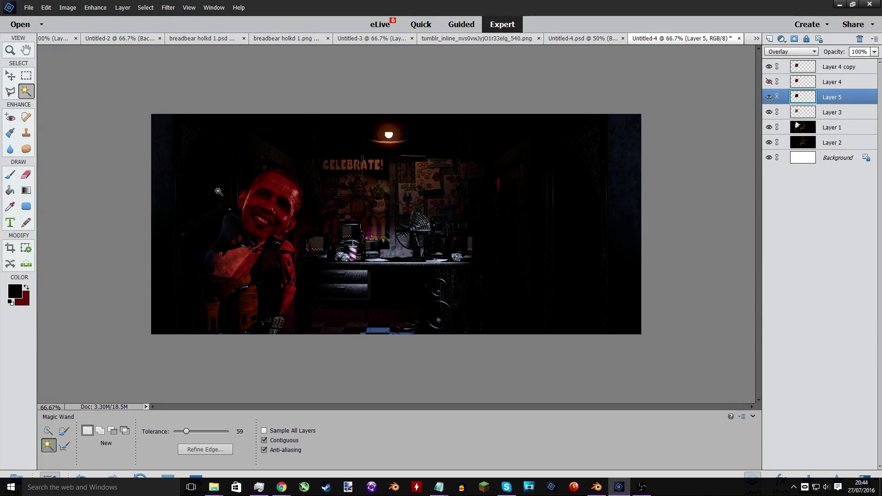
pyautogui.click(874, 52)
pyautogui.moveTo(859, 63); pyautogui.dragTo(863, 63)
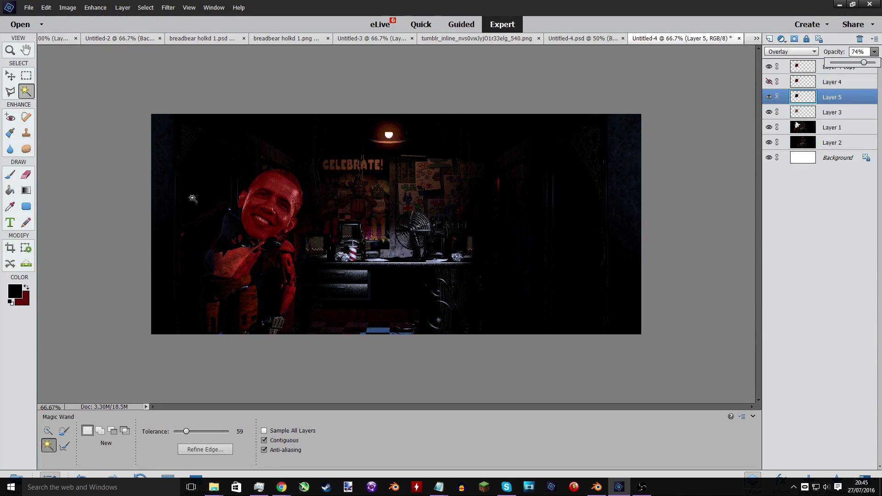
# Give the head on Layer 4 copy a drop shadow with 17° lighting angle, 0 px size, 17 px distance and 100% opacity.
pyautogui.hotkey('ctrl', '=')
pyautogui.hotkey('ctrl', '=')
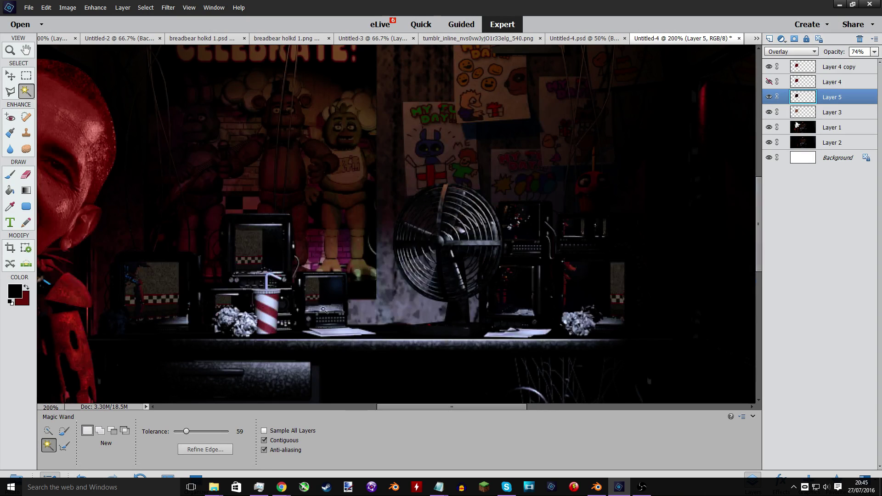
pyautogui.moveTo(425, 407); pyautogui.dragTo(326, 391)
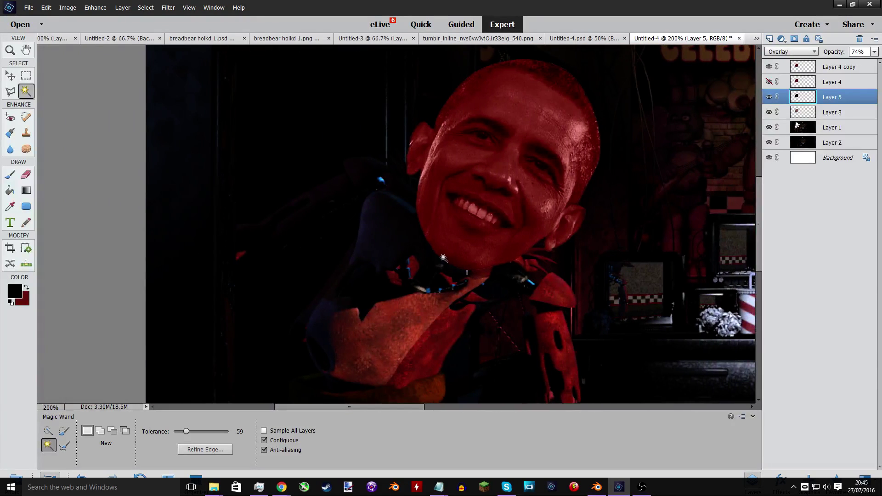
pyautogui.click(8, 75)
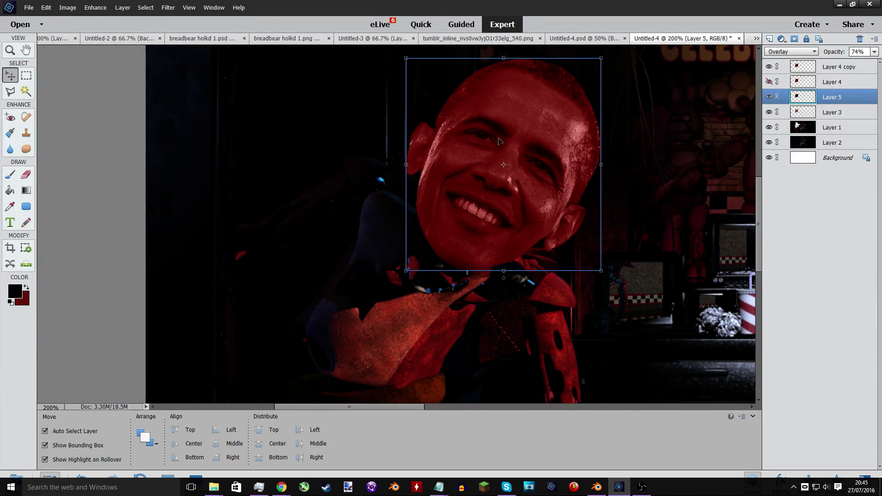
pyautogui.click(498, 142)
pyautogui.click(780, 480)
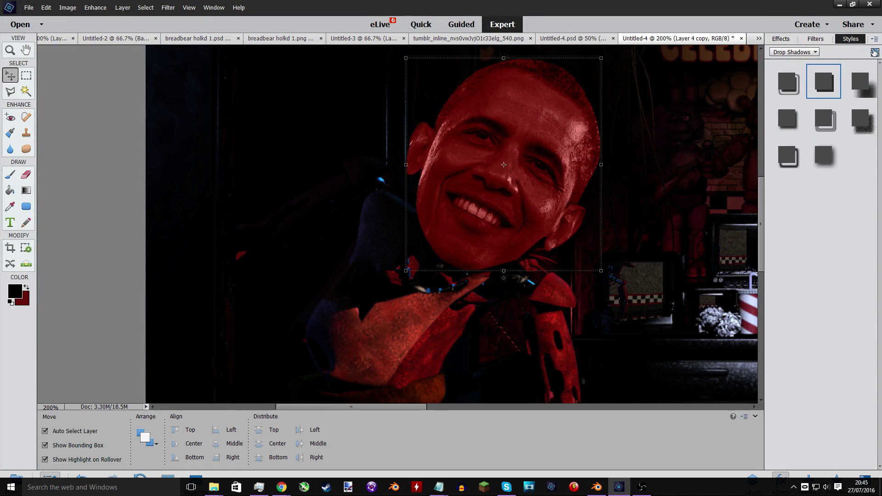
pyautogui.click(874, 52)
pyautogui.click(699, 144)
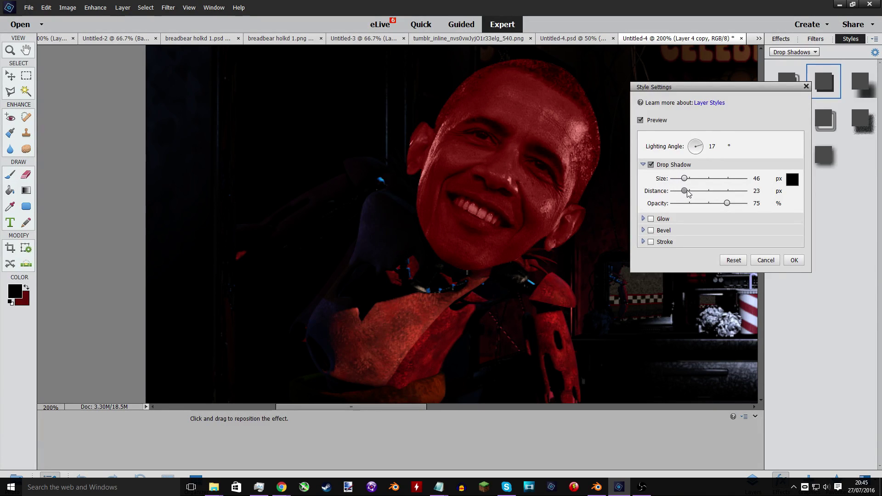
pyautogui.moveTo(685, 181); pyautogui.dragTo(677, 178)
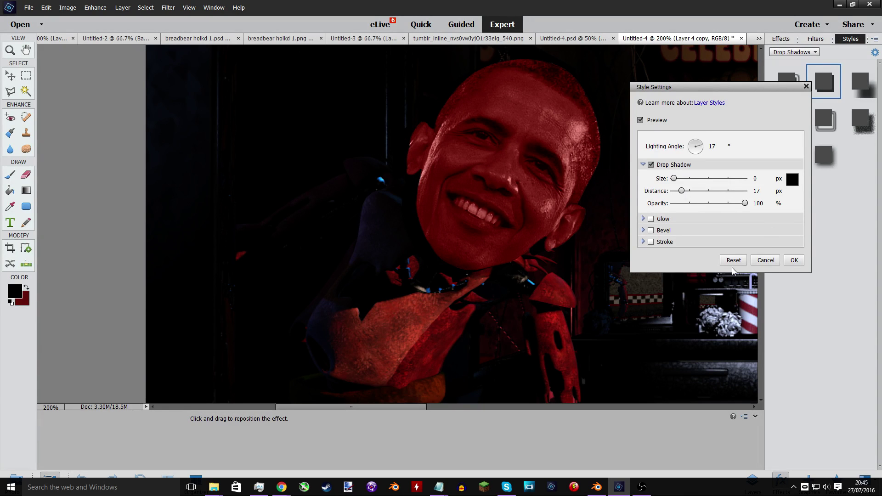
pyautogui.click(794, 260)
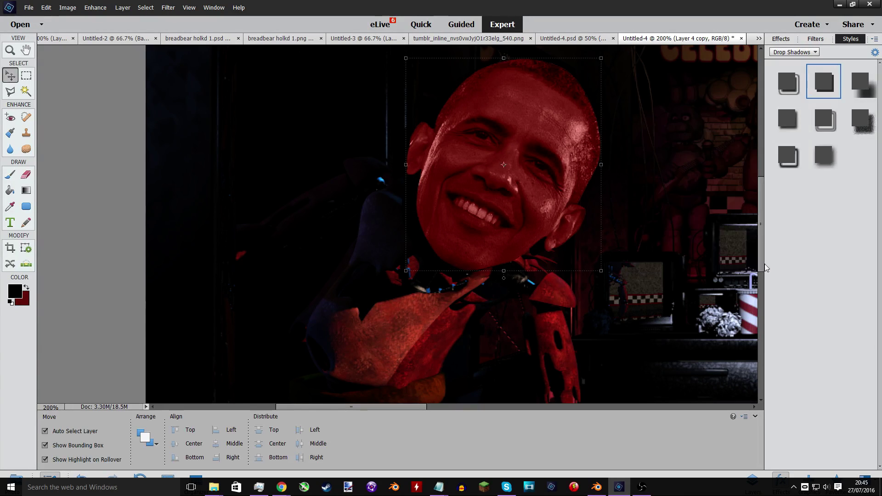
# Examine the tinted head in the full scene and up close.
pyautogui.click(718, 259)
pyautogui.hotkey('ctrl', '-')
pyautogui.hotkey('ctrl', '-')
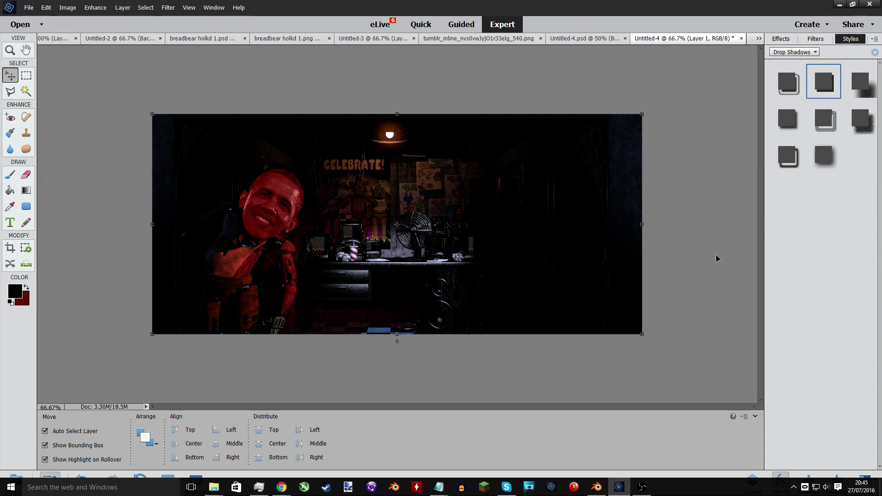
pyautogui.hotkey('ctrl', '+')
pyautogui.hotkey('ctrl', '+')
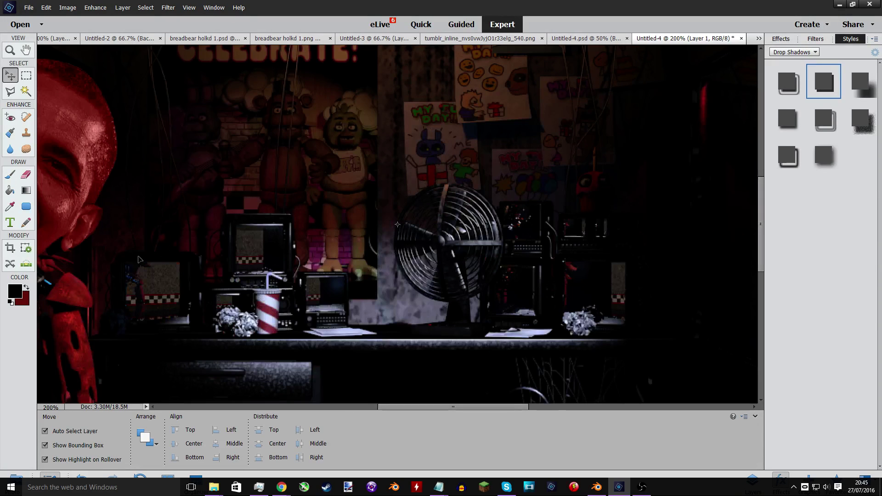
pyautogui.moveTo(403, 404); pyautogui.dragTo(307, 403)
pyautogui.hotkey('ctrl', '+')
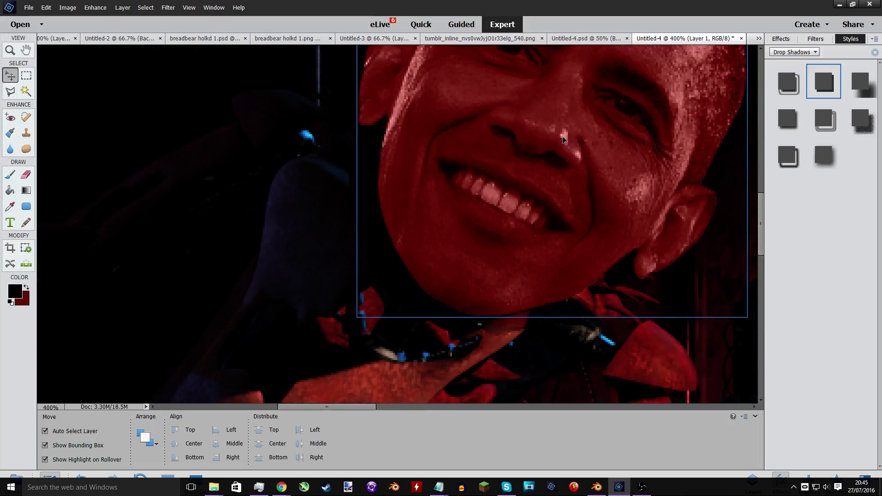
pyautogui.scroll(3, 560, 134)
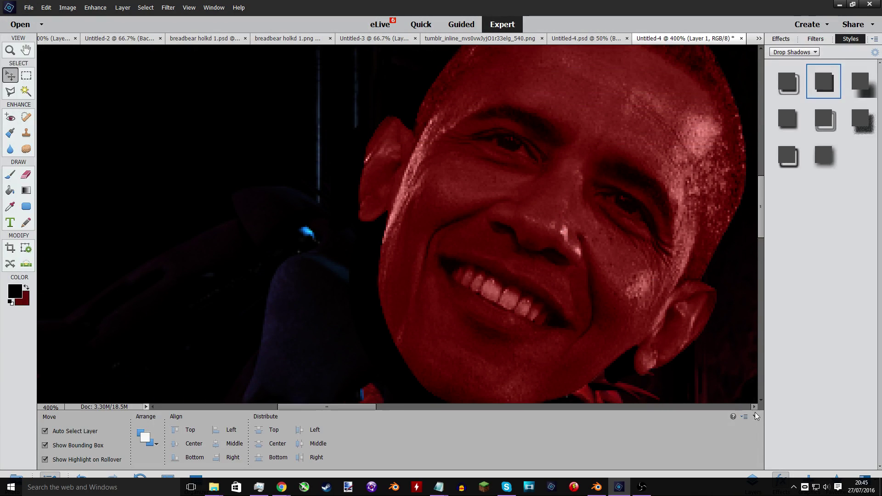
# Add a new Normal-mode layer at 100% opacity directly above Layer 4 copy.
pyautogui.click(755, 477)
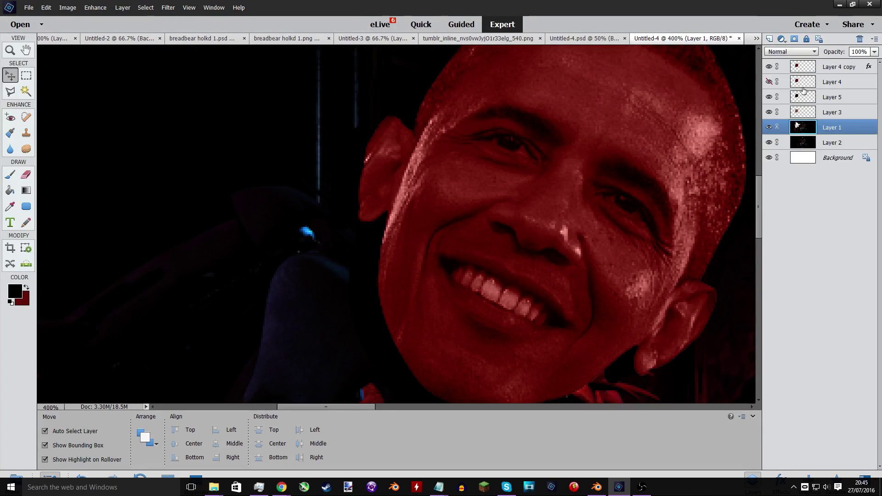
pyautogui.click(812, 64)
pyautogui.click(118, 8)
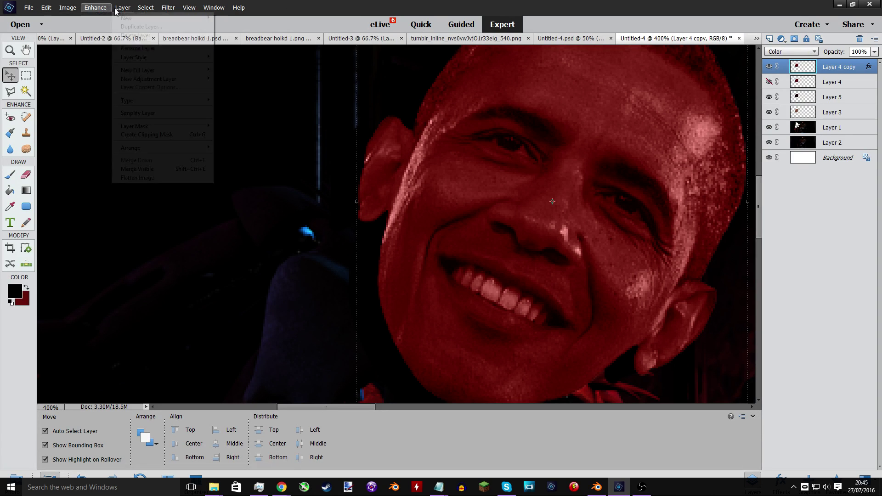
pyautogui.moveTo(113, 23)
pyautogui.click(55, 18)
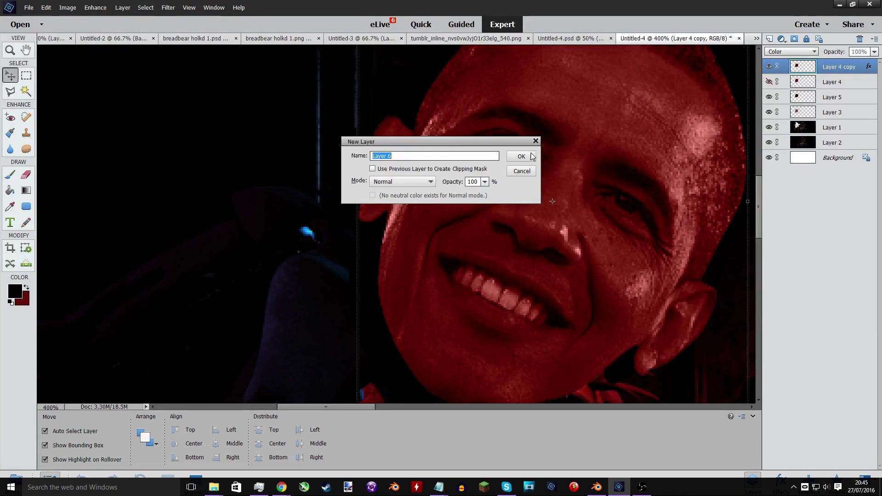
pyautogui.press('Return')
# Paint black over the nose on Layer 6 with a 43 px soft brush and try the Color blend mode.
pyautogui.click(11, 176)
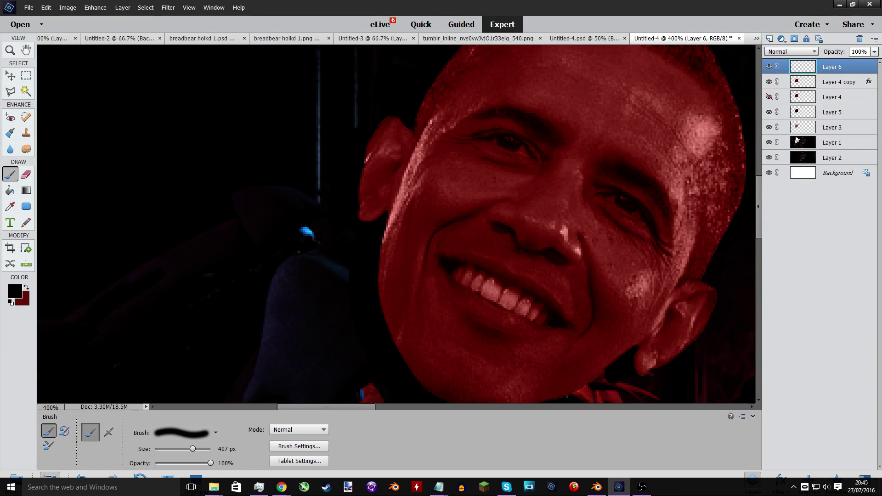
pyautogui.click(174, 448)
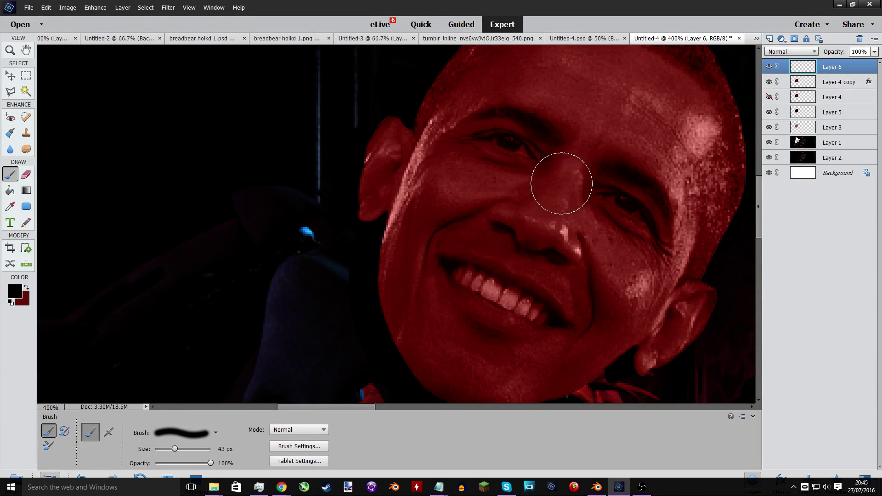
pyautogui.moveTo(561, 173)
pyautogui.mouseDown()
pyautogui.moveTo(515, 216)
pyautogui.moveTo(576, 193)
pyautogui.mouseUp()
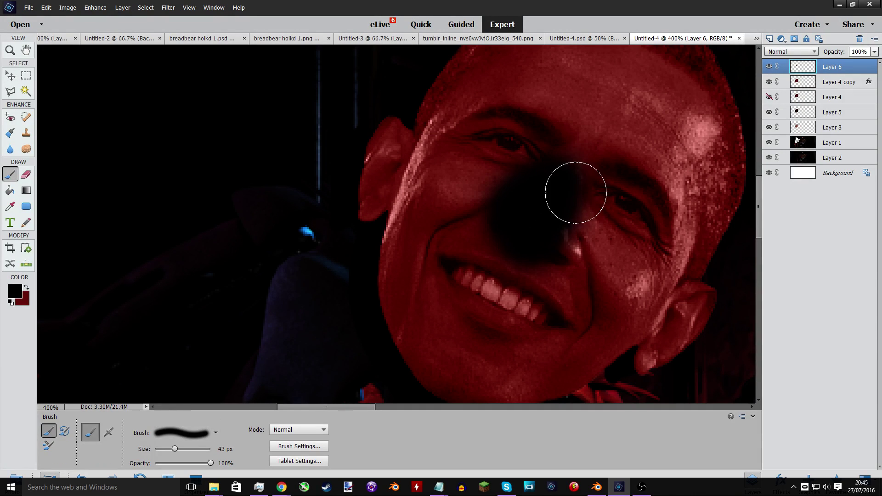
pyautogui.click(795, 49)
pyautogui.click(791, 253)
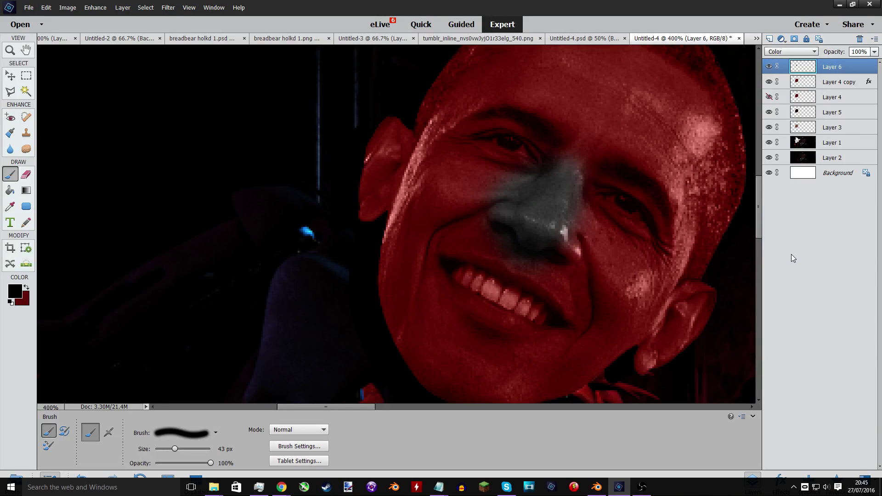
# Undo the blend mode change and the black brush stroke on the nose.
pyautogui.press('ctrl')
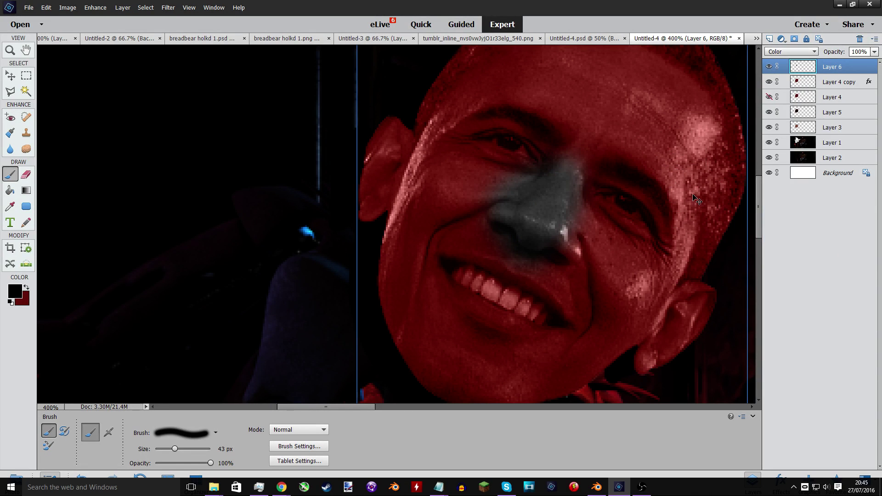
pyautogui.hotkey('ctrl', '=')
pyautogui.hotkey('ctrl', '=')
pyautogui.hotkey('ctrl', '=')
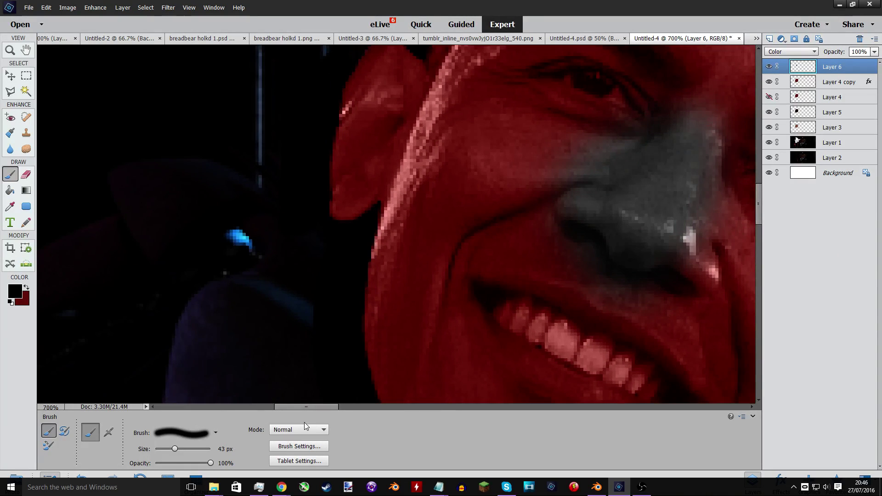
pyautogui.moveTo(312, 407); pyautogui.dragTo(332, 406)
pyautogui.hotkey('ctrl', 'z')
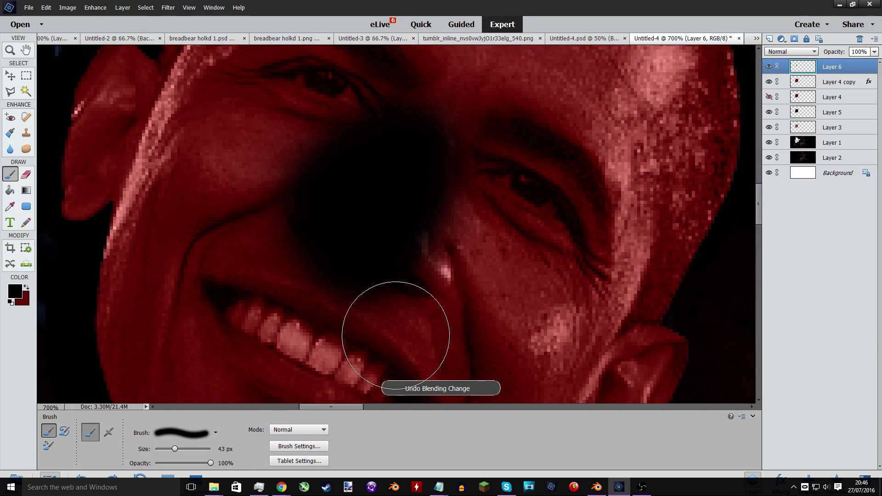
pyautogui.hotkey('ctrl', 'z')
# Sample a dark red from the animatronic's chest as the foreground colour.
pyautogui.hotkey('ctrl', '-')
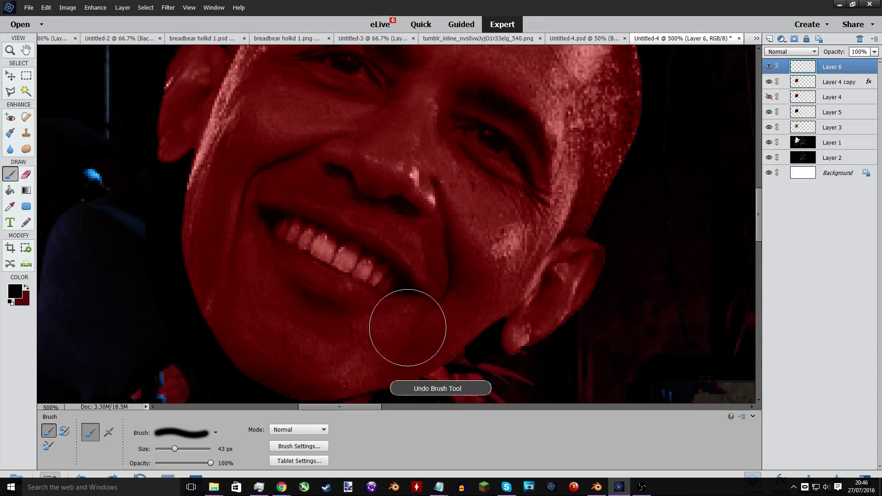
pyautogui.hotkey('ctrl', '-')
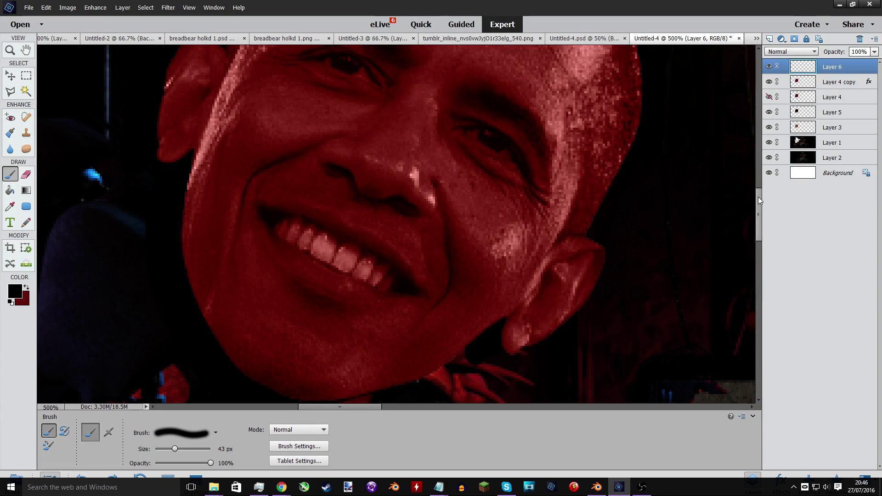
pyautogui.moveTo(758, 196); pyautogui.dragTo(753, 271)
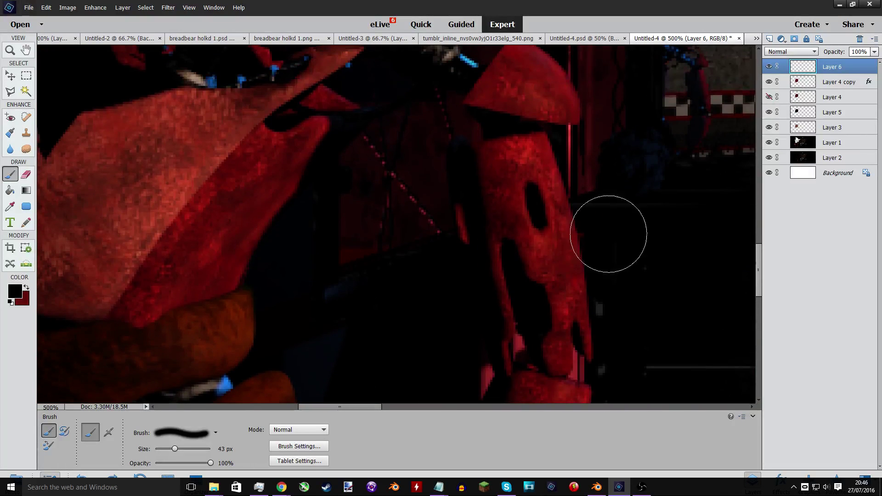
pyautogui.click(10, 207)
pyautogui.click(84, 186)
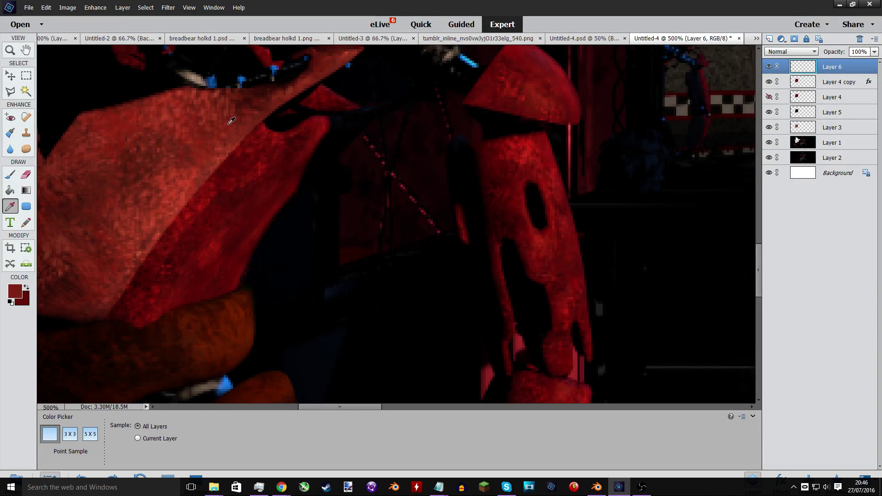
# Try a 43 px brush stroke of the sampled red on the chin, then undo it.
pyautogui.scroll(5, 181, 138)
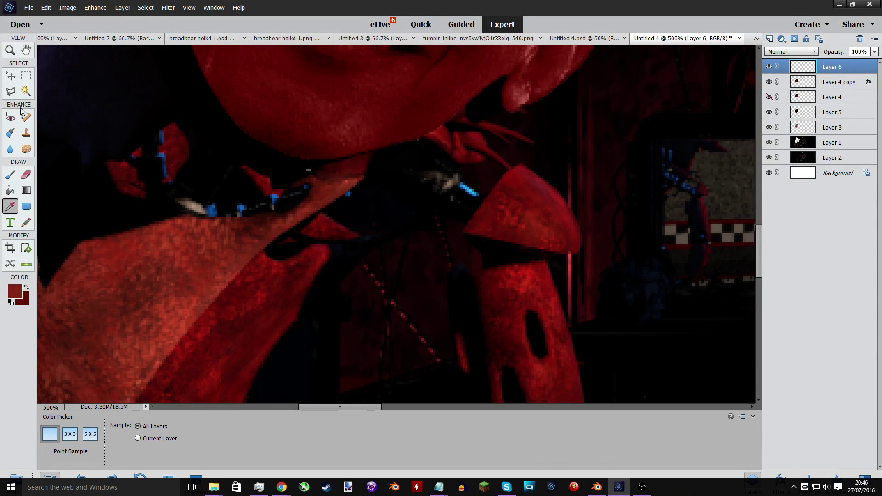
pyautogui.click(9, 179)
pyautogui.scroll(2, 315, 108)
pyautogui.moveTo(315, 108); pyautogui.dragTo(309, 137)
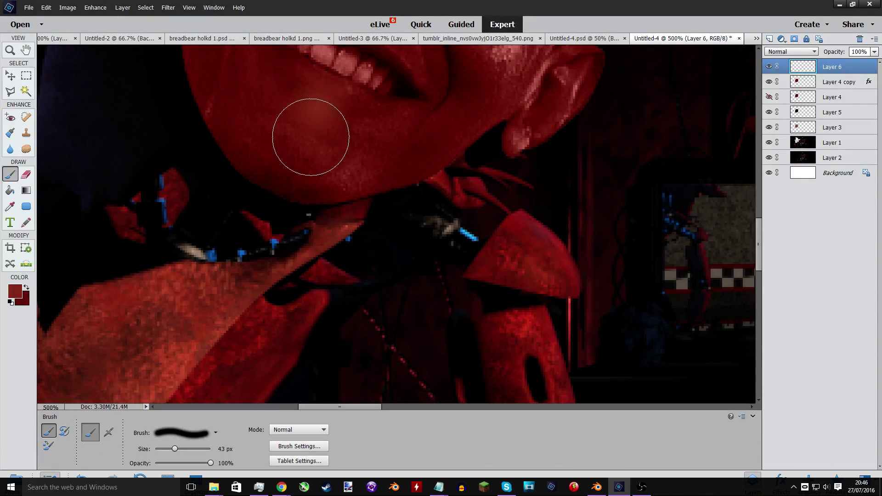
pyautogui.scroll(3, 312, 136)
pyautogui.hotkey('ctrl', 'z')
pyautogui.scroll(3, 310, 137)
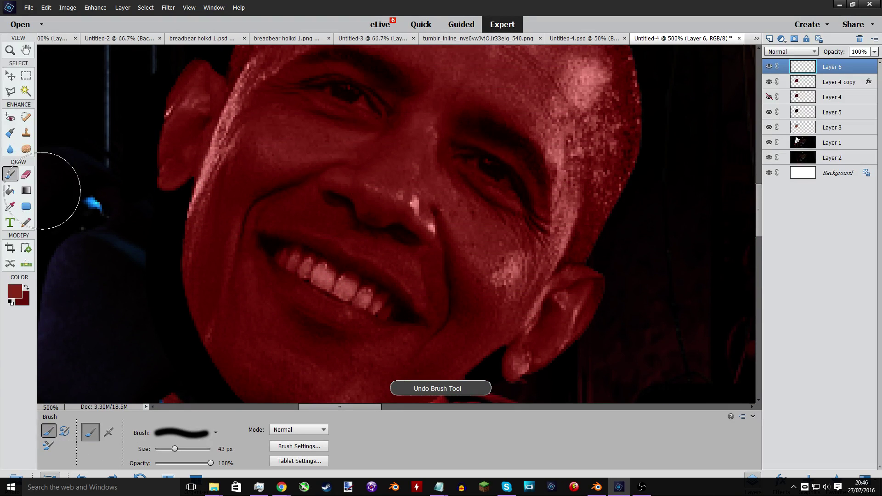
# Paint the sampled dark red over the nose on Layer 6 with a 26 px soft brush.
pyautogui.click(25, 223)
pyautogui.press('b')
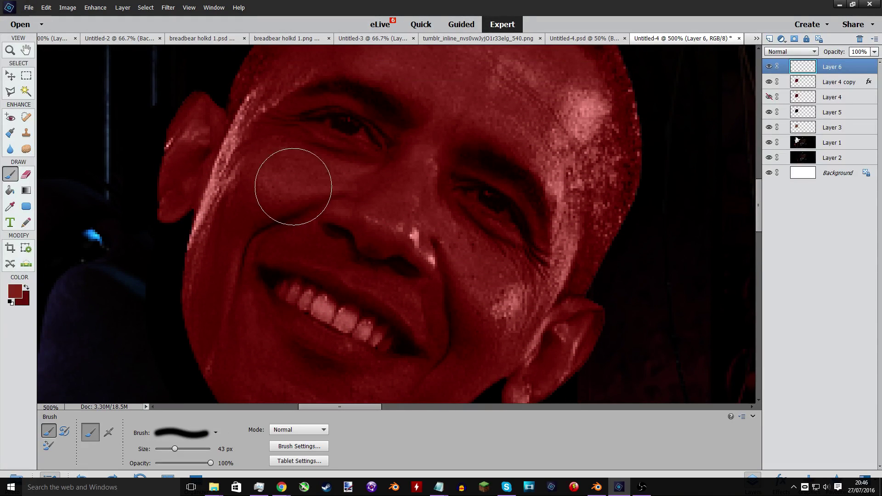
pyautogui.hotkey('ctrl', '=')
pyautogui.hotkey('ctrl', '=')
pyautogui.hotkey('ctrl', '=')
pyautogui.hotkey('ctrl', '=')
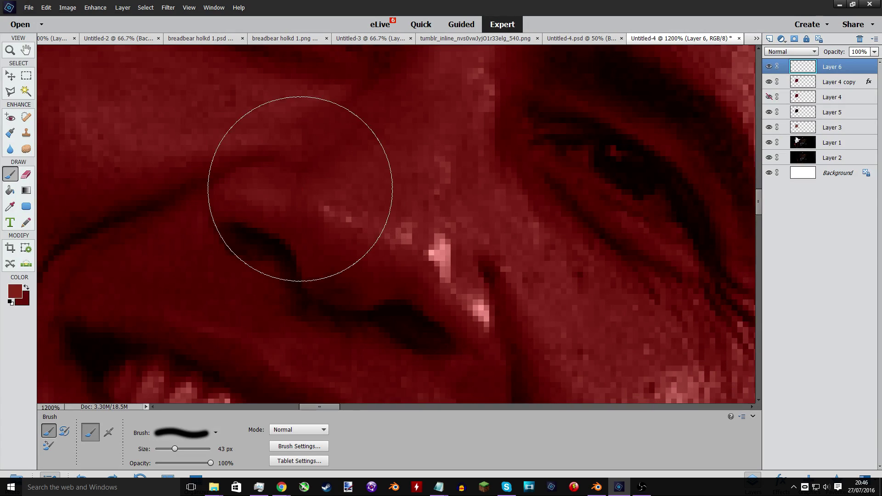
pyautogui.moveTo(174, 449); pyautogui.dragTo(166, 449)
pyautogui.scroll(3, 466, 270)
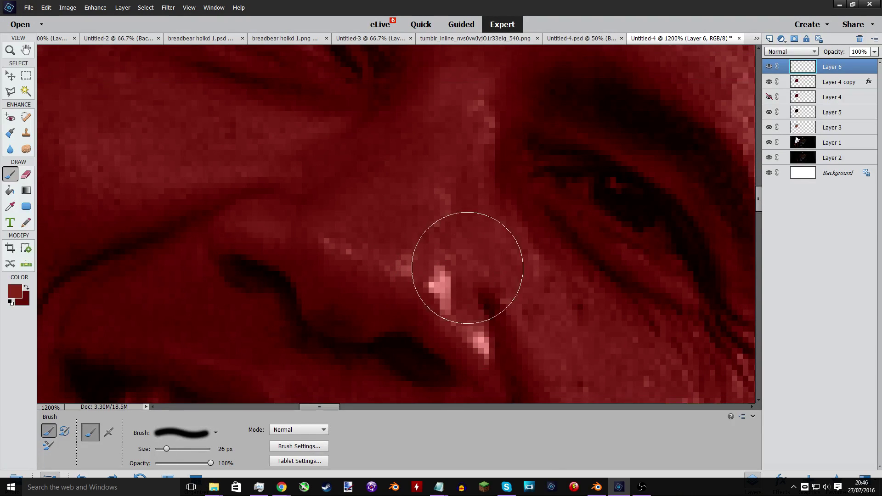
pyautogui.moveTo(459, 163)
pyautogui.mouseDown()
pyautogui.moveTo(426, 170)
pyautogui.moveTo(266, 283)
pyautogui.moveTo(275, 306)
pyautogui.moveTo(306, 324)
pyautogui.moveTo(424, 376)
pyautogui.moveTo(482, 378)
pyautogui.moveTo(480, 172)
pyautogui.moveTo(410, 302)
pyautogui.moveTo(453, 233)
pyautogui.mouseUp()
pyautogui.hotkey('ctrl', '-')
pyautogui.hotkey('ctrl', '-')
pyautogui.hotkey('ctrl', '-')
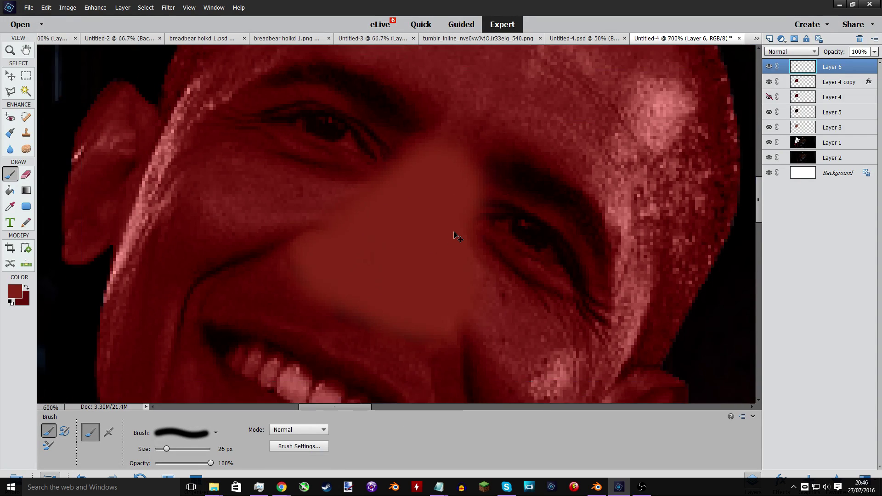
pyautogui.scroll(-4, 453, 232)
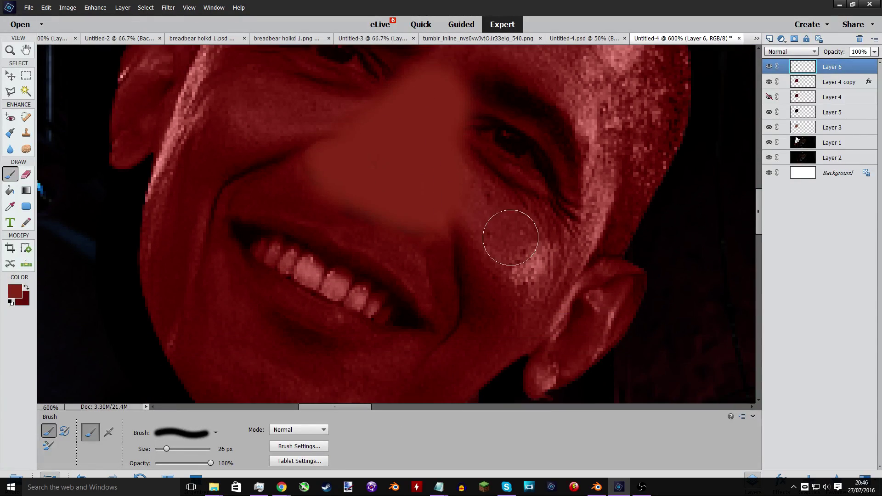
# Paint both ears dark red on Layer 6 with the 26 px brush.
pyautogui.moveTo(631, 237)
pyautogui.mouseDown()
pyautogui.moveTo(593, 263)
pyautogui.moveTo(624, 229)
pyautogui.moveTo(595, 259)
pyautogui.moveTo(571, 296)
pyautogui.moveTo(597, 290)
pyautogui.moveTo(540, 343)
pyautogui.moveTo(598, 294)
pyautogui.mouseUp()
pyautogui.scroll(4, 205, 147)
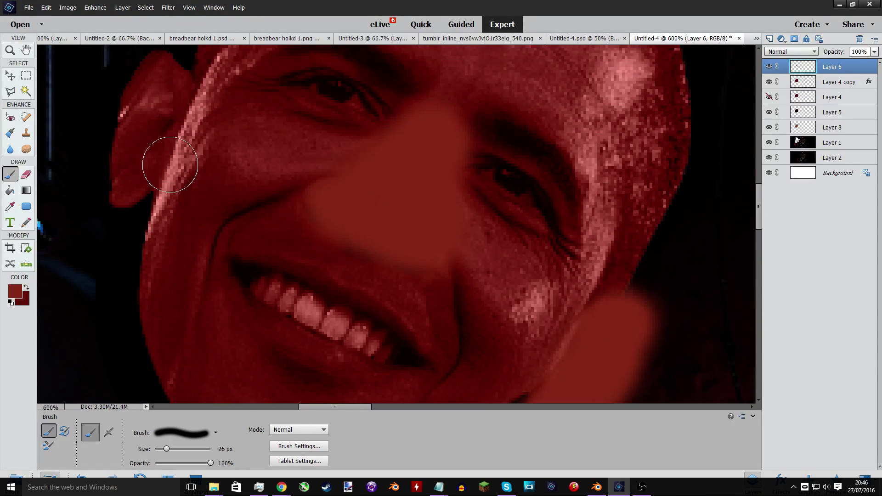
pyautogui.moveTo(166, 121)
pyautogui.mouseDown()
pyautogui.moveTo(127, 250)
pyautogui.moveTo(131, 158)
pyautogui.moveTo(146, 230)
pyautogui.mouseUp()
pyautogui.scroll(-1, 146, 230)
# Paint dark red bands along the smile lines on both sides of the mouth, from the nose down to the chin.
pyautogui.moveTo(279, 196)
pyautogui.mouseDown()
pyautogui.moveTo(299, 202)
pyautogui.moveTo(219, 241)
pyautogui.moveTo(201, 270)
pyautogui.moveTo(161, 388)
pyautogui.mouseUp()
pyautogui.scroll(-2, 289, 335)
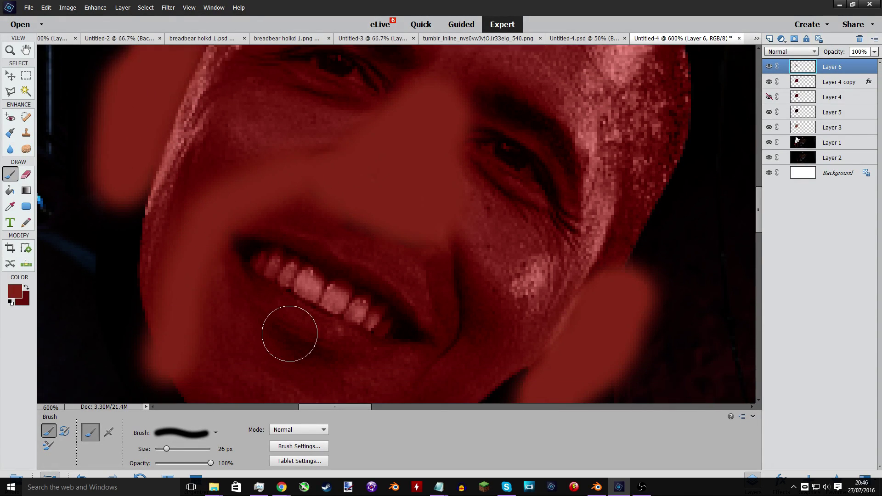
pyautogui.moveTo(458, 224)
pyautogui.mouseDown()
pyautogui.moveTo(449, 269)
pyautogui.moveTo(414, 331)
pyautogui.moveTo(355, 384)
pyautogui.moveTo(335, 364)
pyautogui.mouseUp()
pyautogui.scroll(-1, 335, 365)
pyautogui.scroll(4, 340, 250)
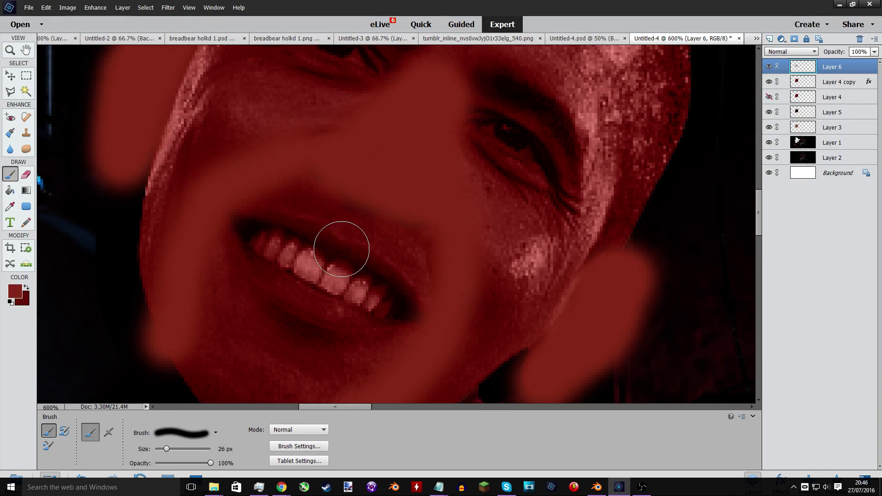
# Try painting a dark red band across the forehead above the eyebrows, then undo it.
pyautogui.scroll(4, 341, 248)
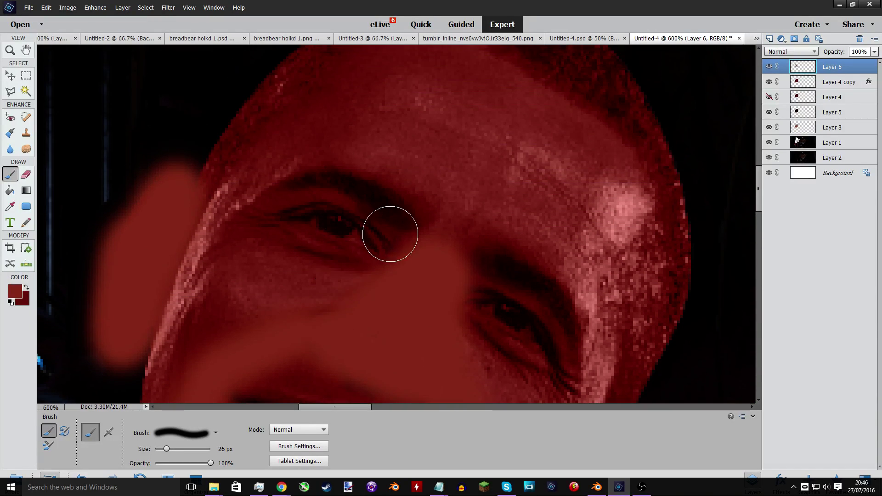
pyautogui.moveTo(226, 256)
pyautogui.mouseDown()
pyautogui.moveTo(237, 230)
pyautogui.moveTo(354, 181)
pyautogui.moveTo(464, 189)
pyautogui.mouseUp()
pyautogui.moveTo(539, 233); pyautogui.dragTo(596, 312)
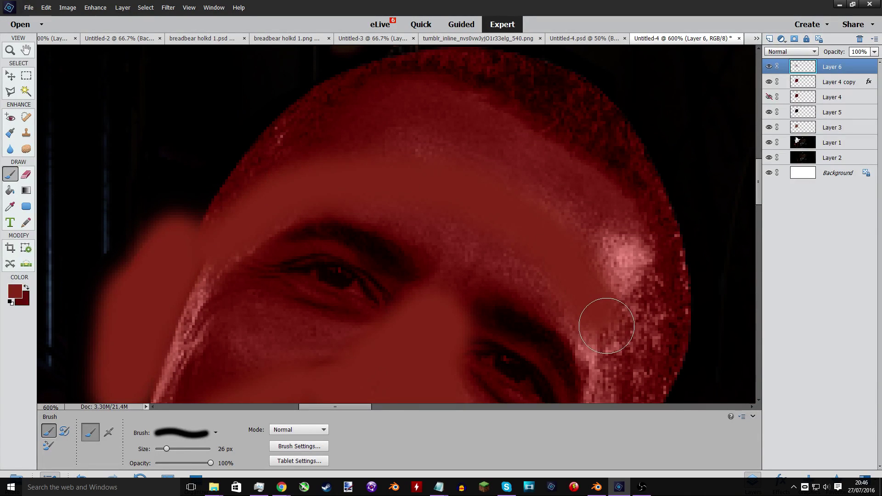
pyautogui.scroll(-1, 604, 323)
pyautogui.hotkey('ctrl', 'z')
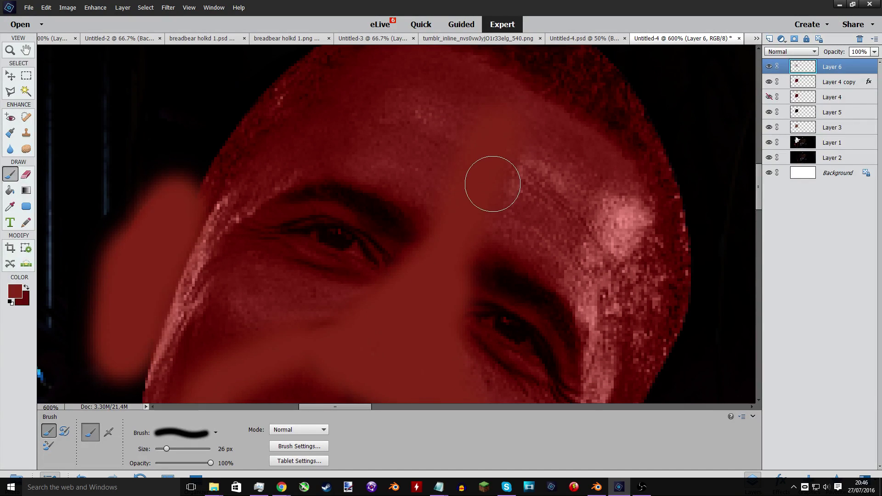
# Paint dark red from the nose bridge up the forehead and around both sides of the head along the hairline.
pyautogui.scroll(2, 492, 183)
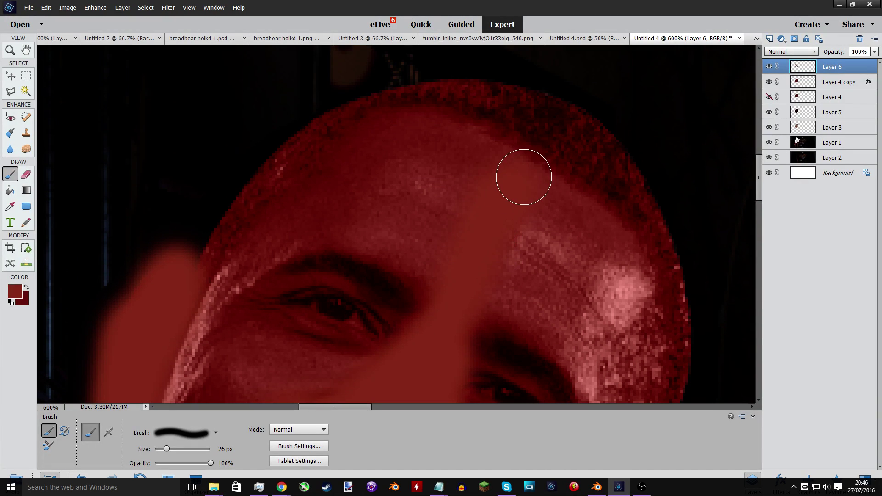
pyautogui.moveTo(522, 177)
pyautogui.mouseDown()
pyautogui.moveTo(443, 121)
pyautogui.moveTo(408, 117)
pyautogui.moveTo(278, 203)
pyautogui.moveTo(226, 248)
pyautogui.moveTo(192, 296)
pyautogui.mouseUp()
pyautogui.scroll(-1, 554, 151)
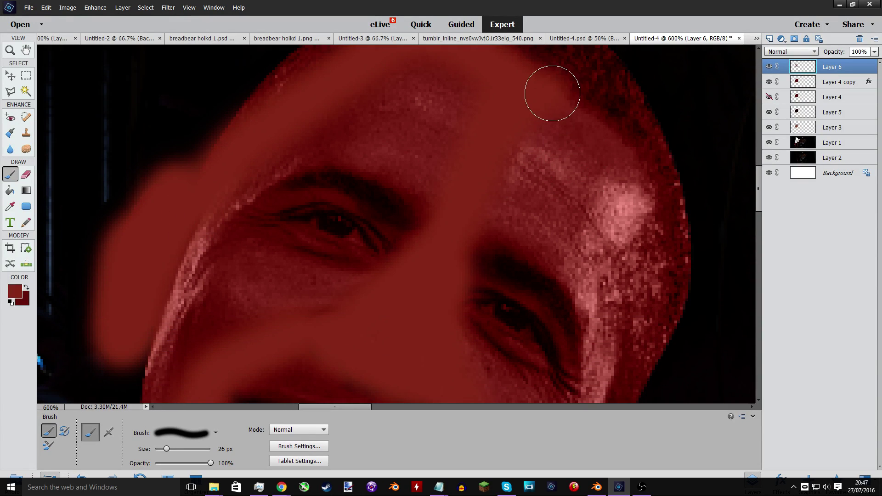
pyautogui.moveTo(552, 88)
pyautogui.mouseDown()
pyautogui.moveTo(594, 126)
pyautogui.moveTo(622, 170)
pyautogui.moveTo(644, 221)
pyautogui.moveTo(654, 296)
pyautogui.moveTo(654, 261)
pyautogui.moveTo(618, 385)
pyautogui.moveTo(636, 302)
pyautogui.mouseUp()
pyautogui.scroll(-1, 654, 285)
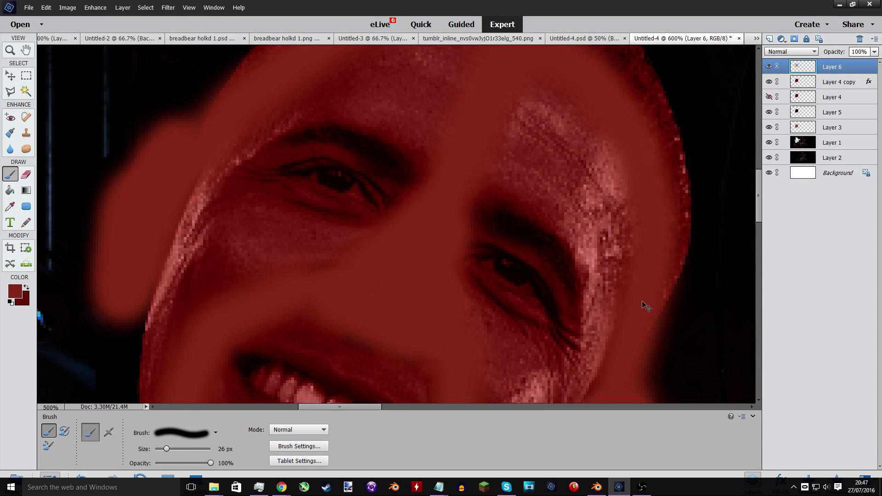
pyautogui.hotkey('ctrl', '-')
pyautogui.hotkey('ctrl', '-')
pyautogui.hotkey('ctrl', '-')
pyautogui.hotkey('ctrl', '-')
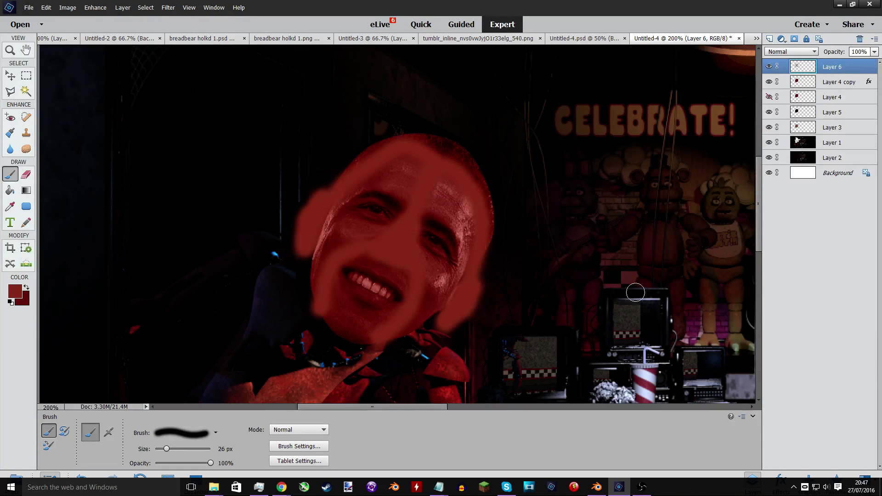
# Select the area outside the head on Layer 4 copy with the Magic Wand and delete Layer 6's overspilling paint there.
pyautogui.click(26, 91)
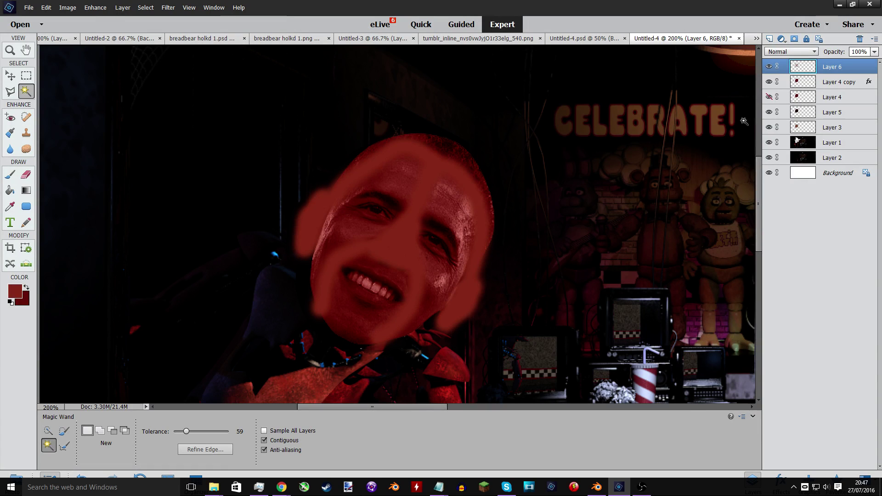
pyautogui.click(783, 87)
pyautogui.click(686, 117)
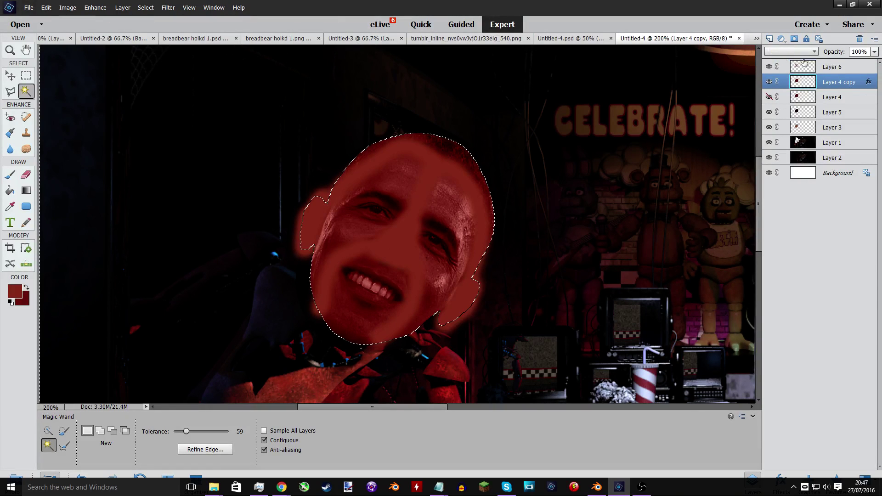
pyautogui.hotkey('alt', ']')
pyautogui.hotkey('ctrl', 'd')
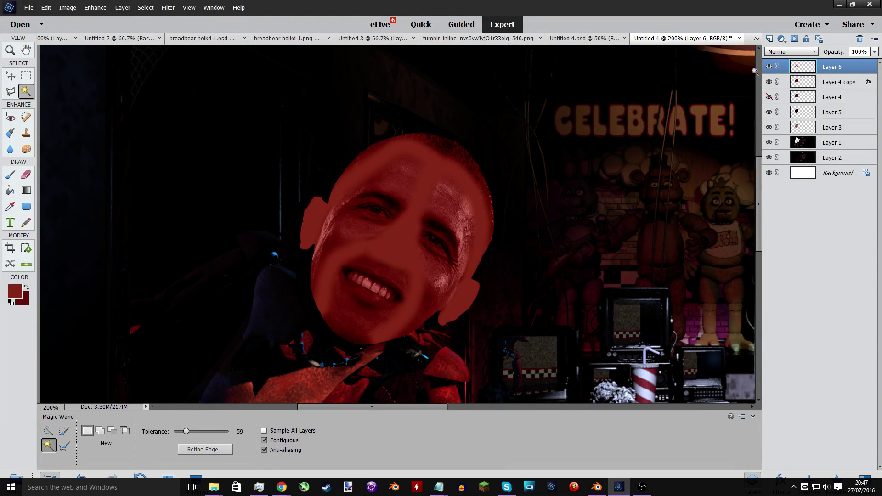
# Set Layer 6's blend mode to Color.
pyautogui.click(791, 51)
pyautogui.click(775, 252)
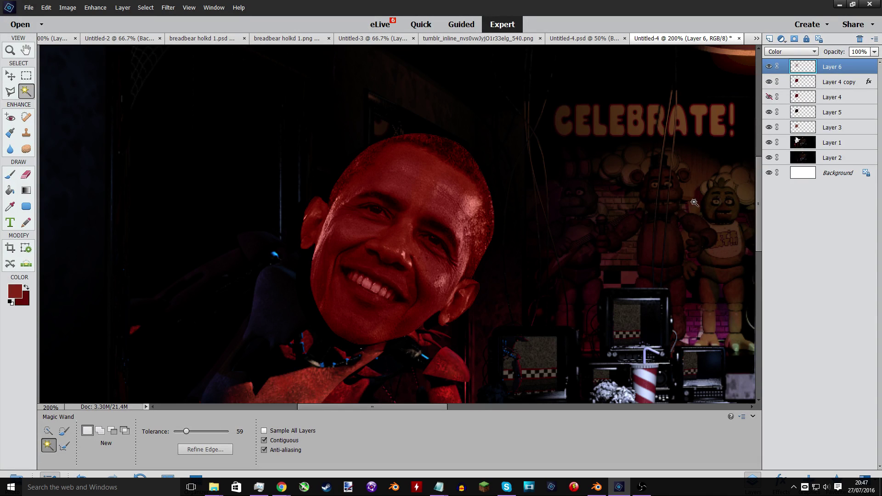
pyautogui.hotkey('ctrl', '-')
pyautogui.hotkey('ctrl', '-')
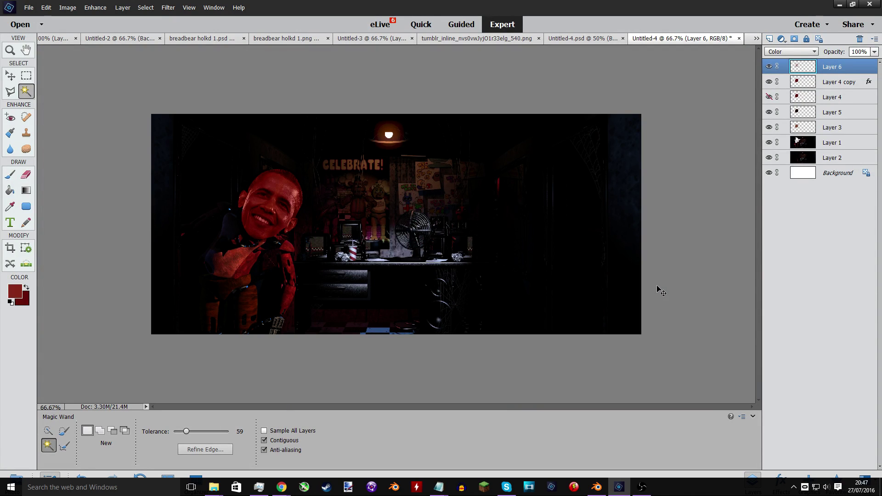
# Duplicate Layer 6 and hide the copy after setting its blend mode to Overlay.
pyautogui.rightClick(803, 68)
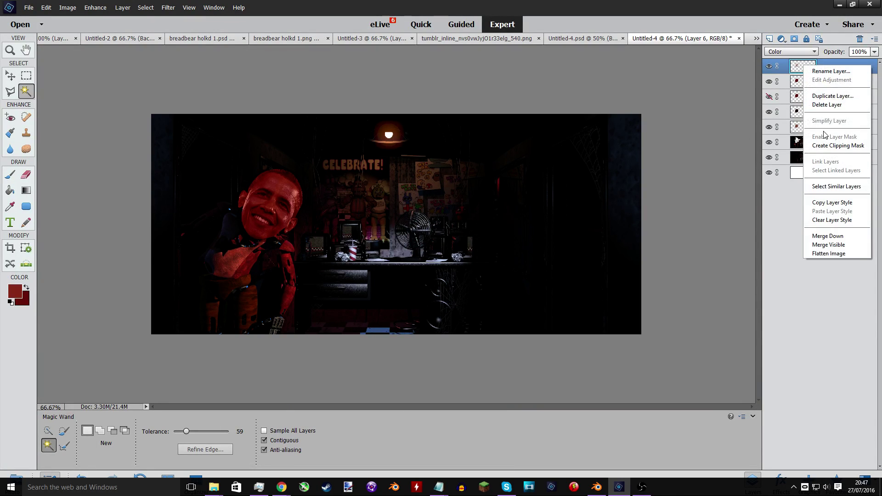
pyautogui.click(826, 99)
pyautogui.click(518, 148)
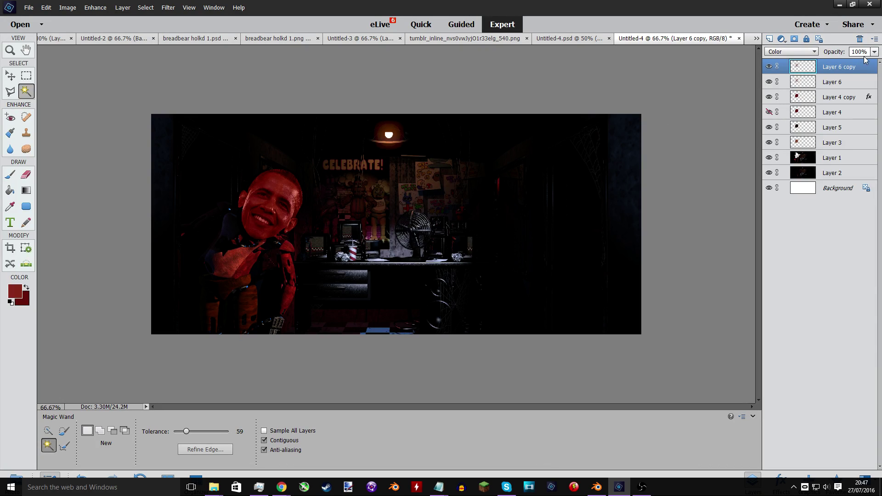
pyautogui.click(790, 51)
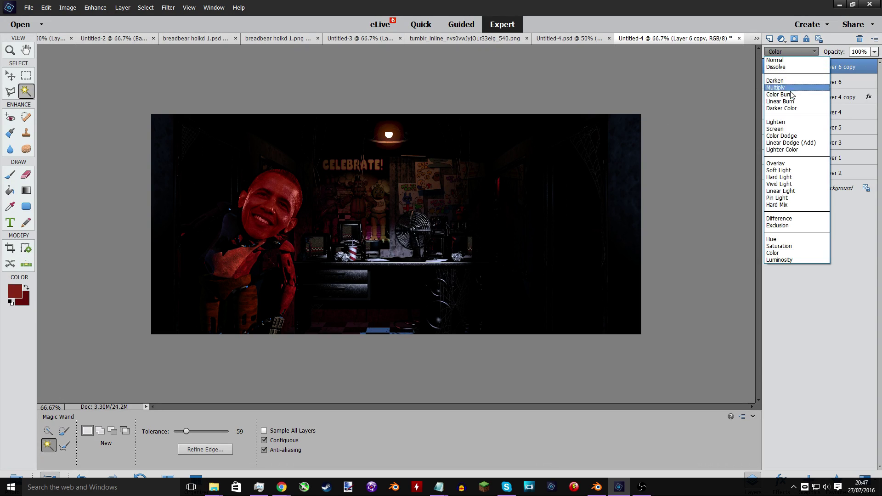
pyautogui.click(778, 163)
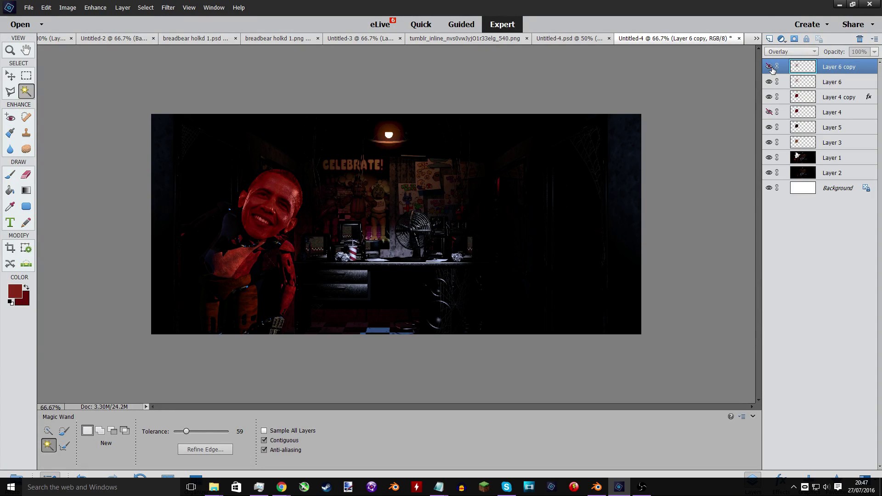
# Try the Overlay and Saturation blend modes on Layer 6, then return it to Color.
pyautogui.click(791, 89)
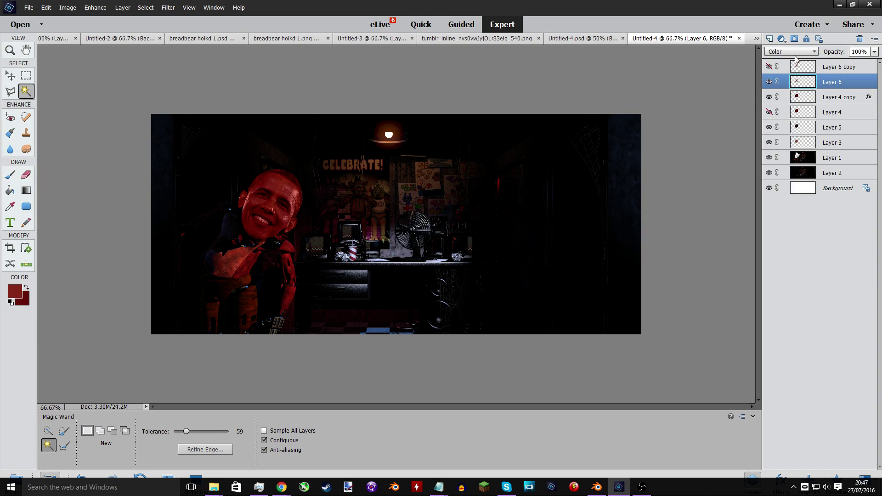
pyautogui.click(790, 51)
pyautogui.click(782, 164)
pyautogui.click(790, 51)
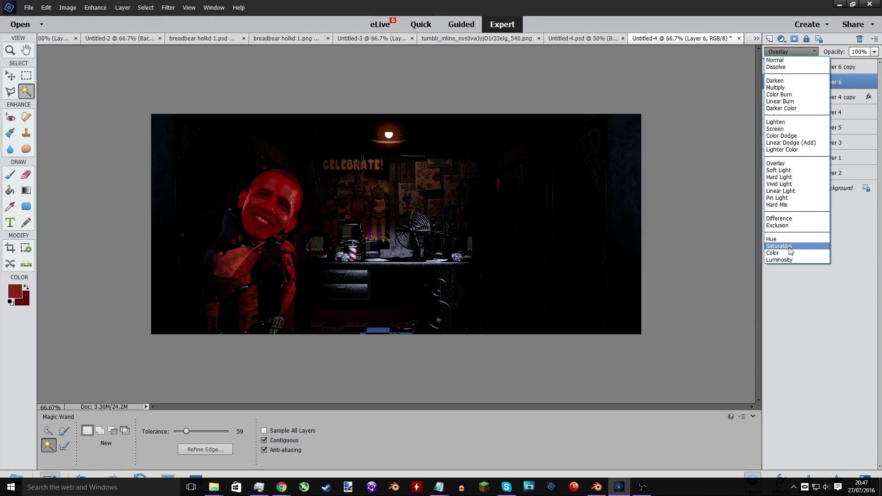
pyautogui.click(789, 247)
pyautogui.click(790, 52)
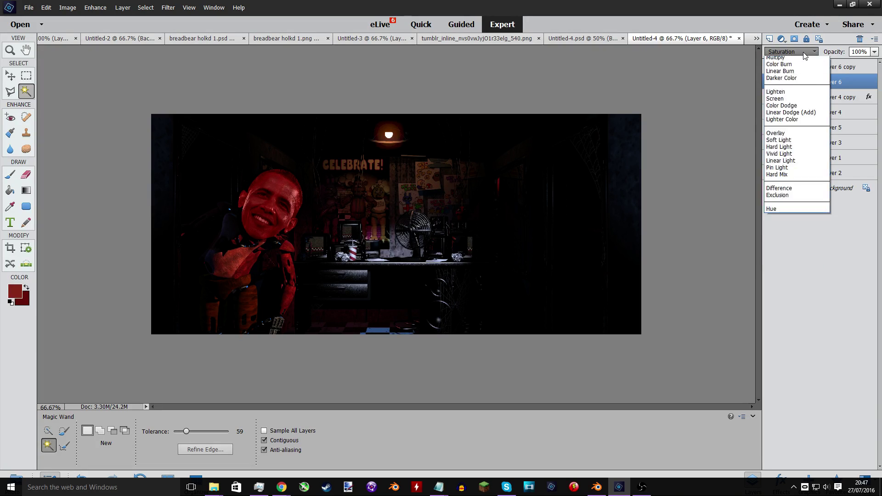
pyautogui.click(776, 254)
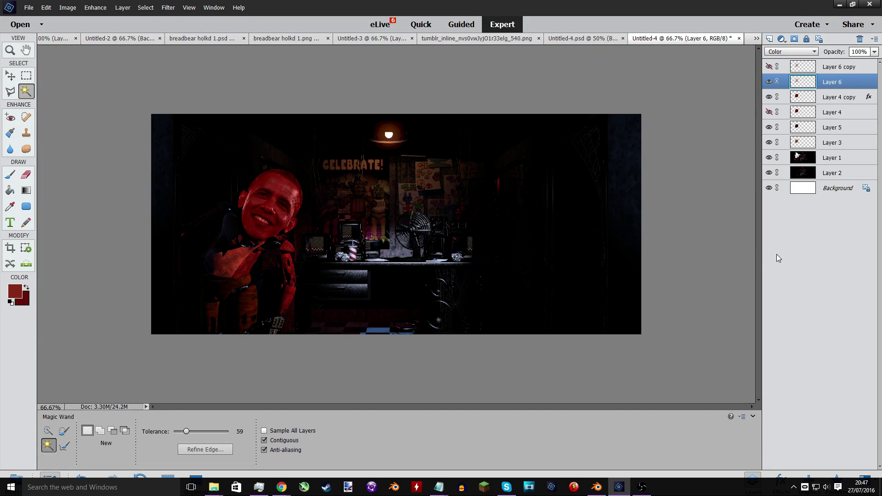
# Try erasing over the teeth on Layer 3 with a 20 px Pencil-type eraser, then undo it.
pyautogui.click(10, 75)
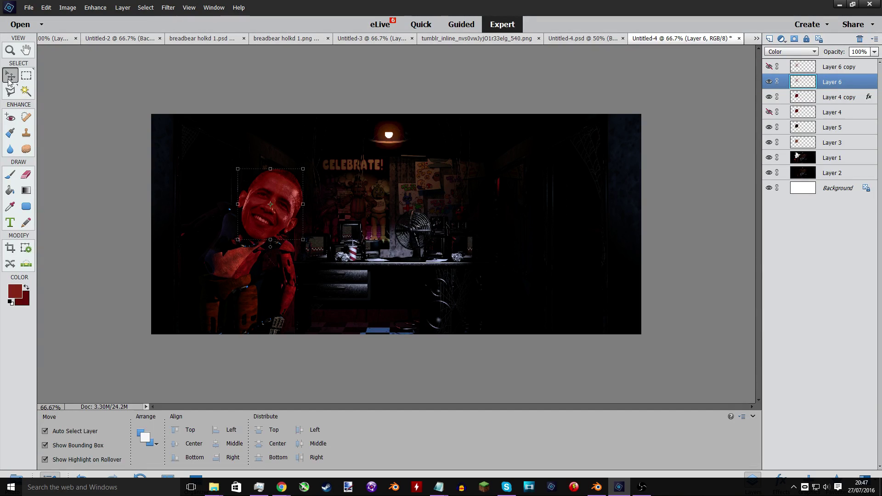
pyautogui.click(355, 186)
pyautogui.hotkey('ctrl', '+')
pyautogui.hotkey('ctrl', '+')
pyautogui.hotkey('ctrl', '+')
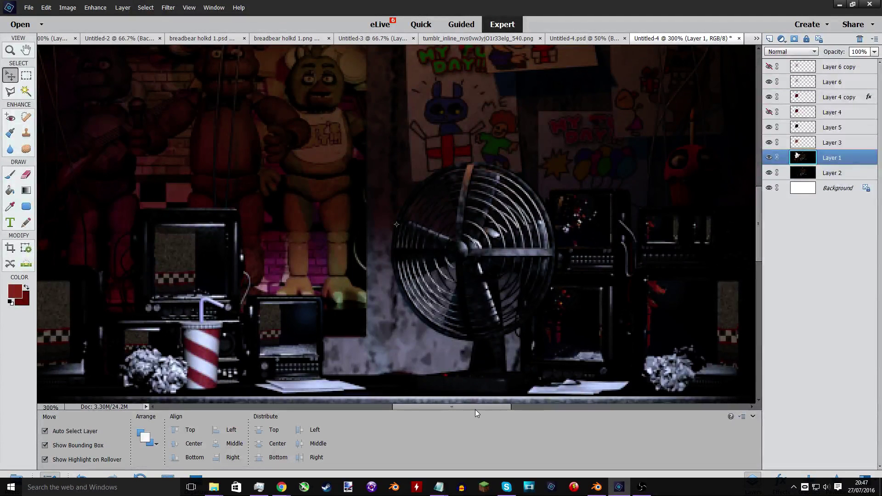
pyautogui.moveTo(475, 409); pyautogui.dragTo(376, 364)
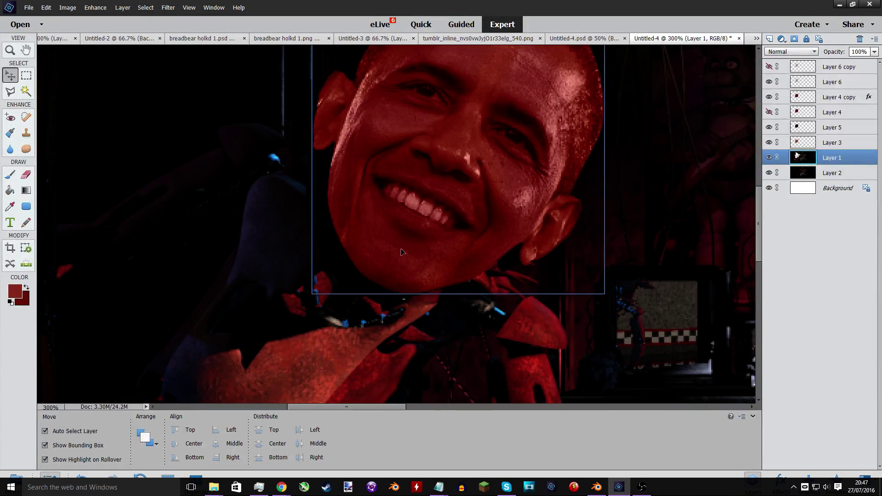
pyautogui.hotkey('ctrl', '+')
pyautogui.hotkey('ctrl', '+')
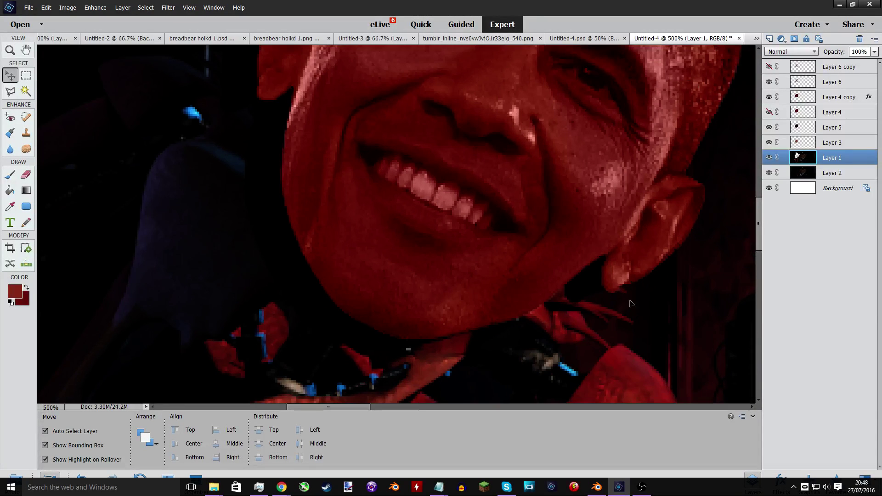
pyautogui.click(27, 174)
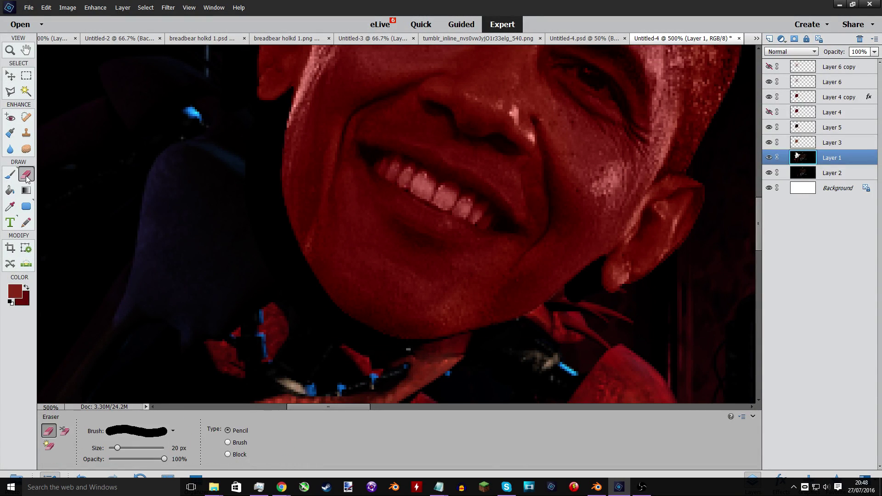
pyautogui.click(802, 145)
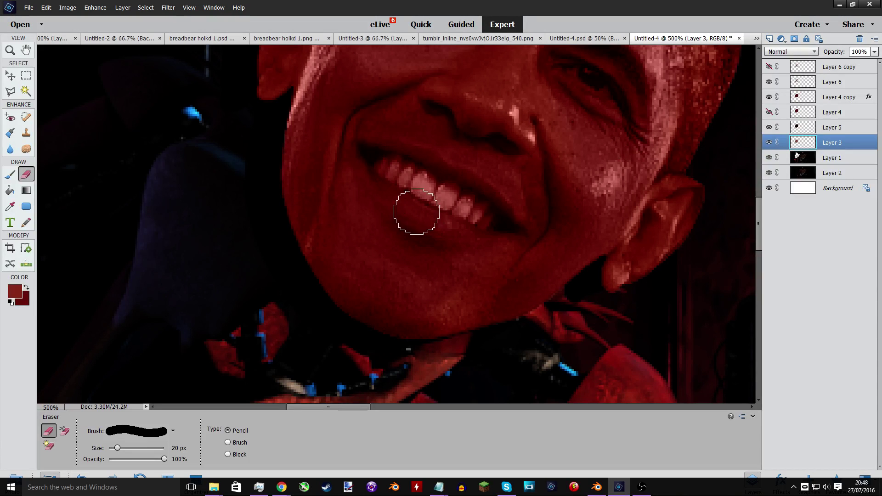
pyautogui.click(429, 201)
pyautogui.hotkey('ctrl', 'z')
# Erase the teeth from Layer 3 with a 9 px Pencil-type eraser, clearing the whole inside of the mouth.
pyautogui.keyDown('ctrl'); pyautogui.click(459, 202); pyautogui.keyUp('ctrl')
pyautogui.scroll(5, 460, 205)
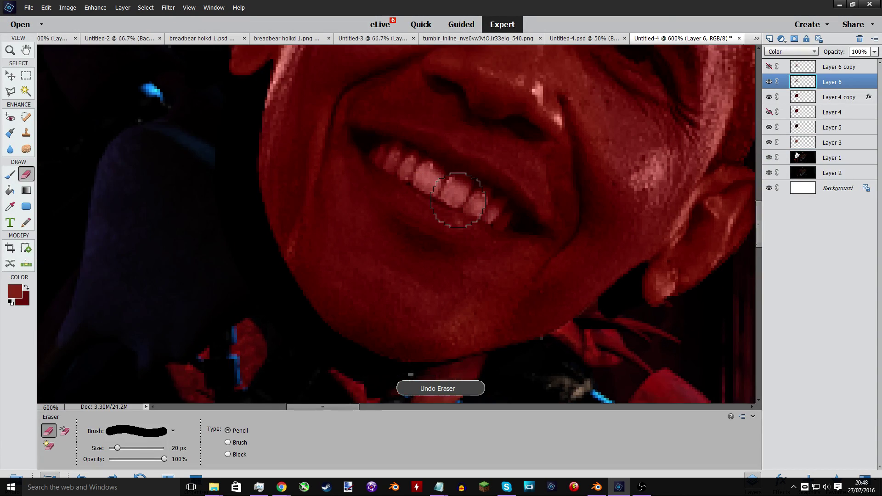
pyautogui.scroll(3, 457, 199)
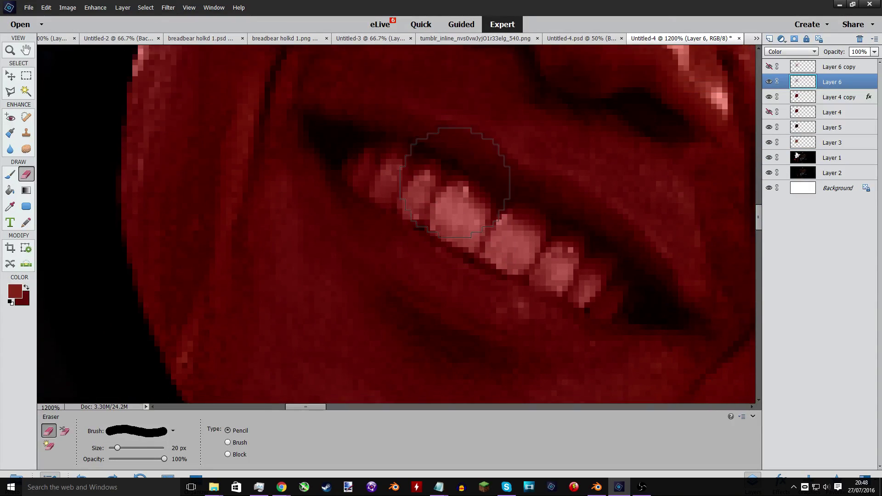
pyautogui.click(113, 451)
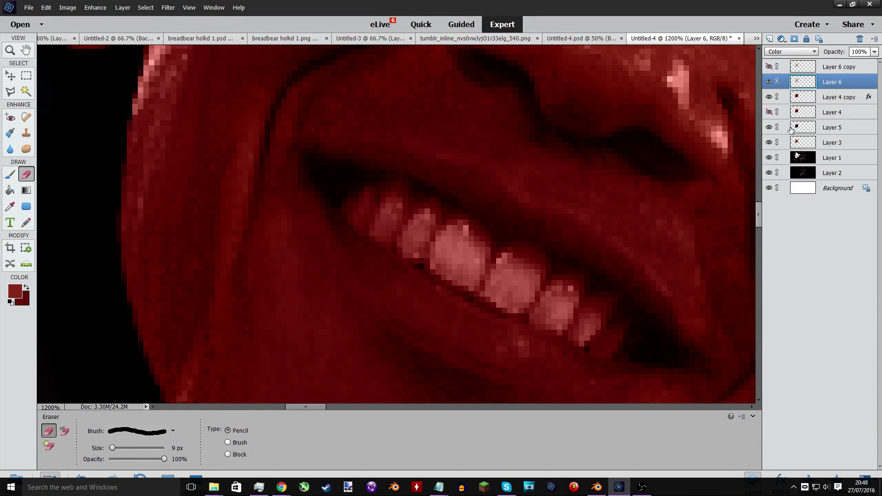
pyautogui.hotkey('ctrl', 'z')
pyautogui.click(801, 143)
pyautogui.moveTo(625, 341)
pyautogui.mouseDown()
pyautogui.moveTo(498, 298)
pyautogui.moveTo(384, 242)
pyautogui.moveTo(352, 210)
pyautogui.moveTo(370, 207)
pyautogui.moveTo(609, 322)
pyautogui.moveTo(498, 258)
pyautogui.mouseUp()
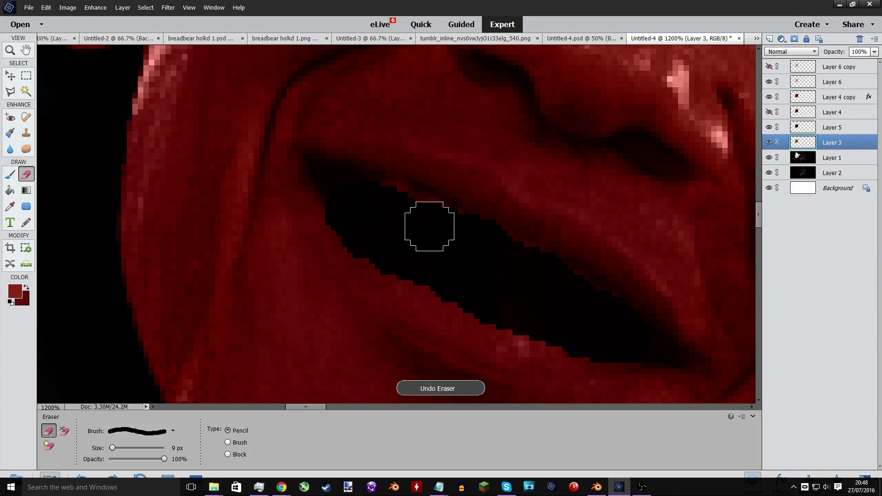
# Create a new empty layer directly above Layer 3.
pyautogui.click(11, 76)
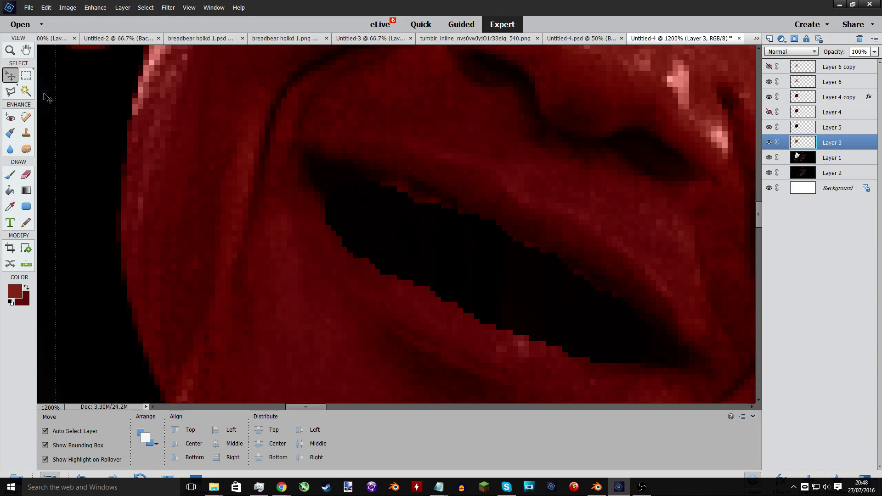
pyautogui.click(9, 173)
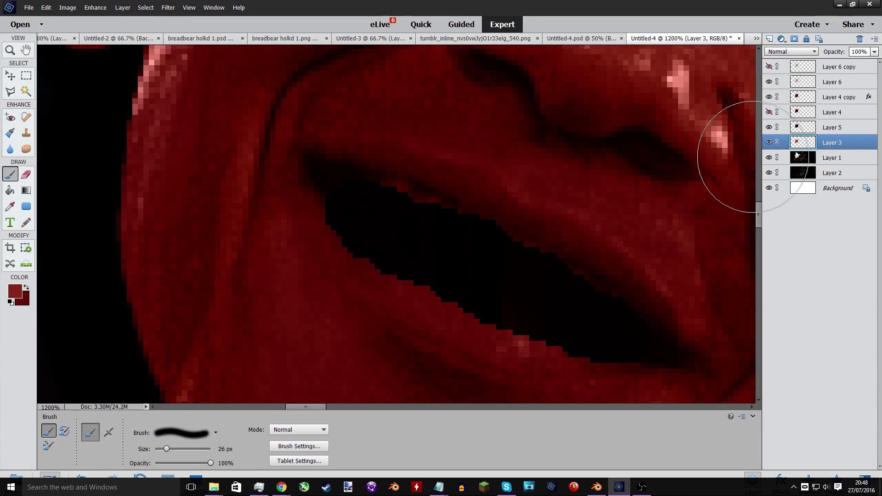
pyautogui.click(123, 7)
pyautogui.moveTo(134, 19)
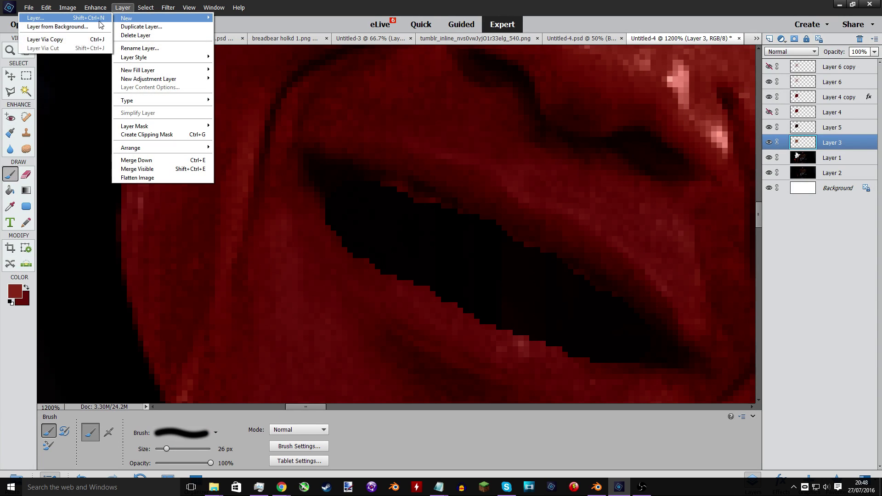
pyautogui.click(36, 18)
pyautogui.click(520, 157)
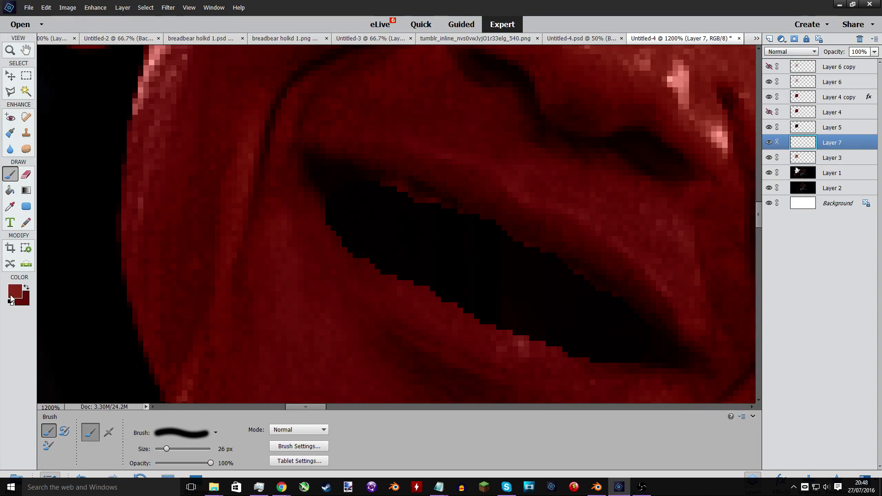
# Paint the mouth opening on Layer 7 in near-black 010101 with a 7 px brush.
pyautogui.click(15, 291)
pyautogui.click(338, 262)
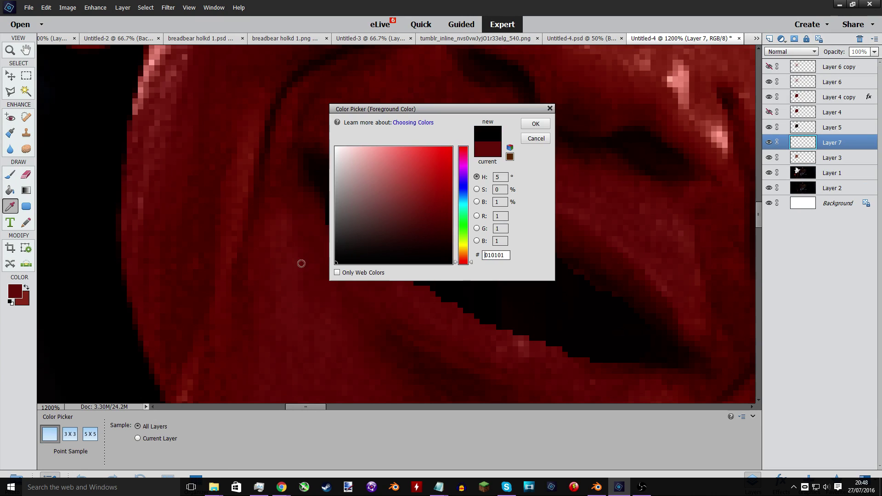
pyautogui.click(536, 124)
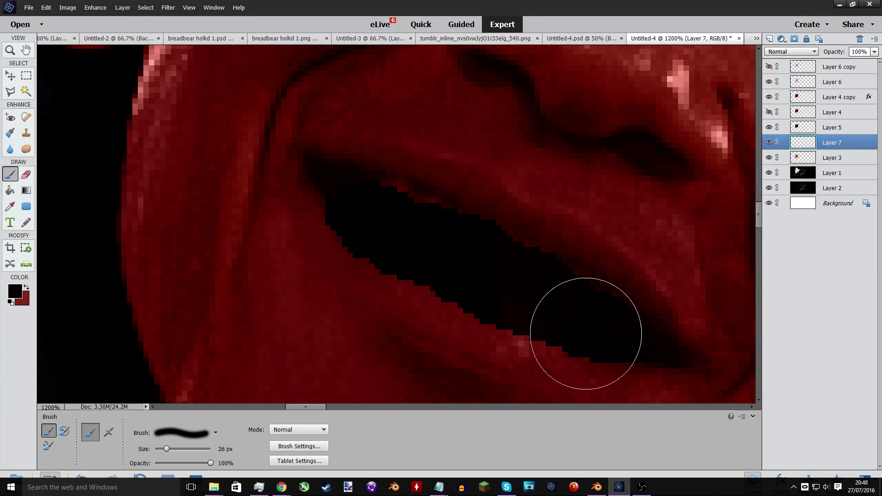
pyautogui.click(157, 450)
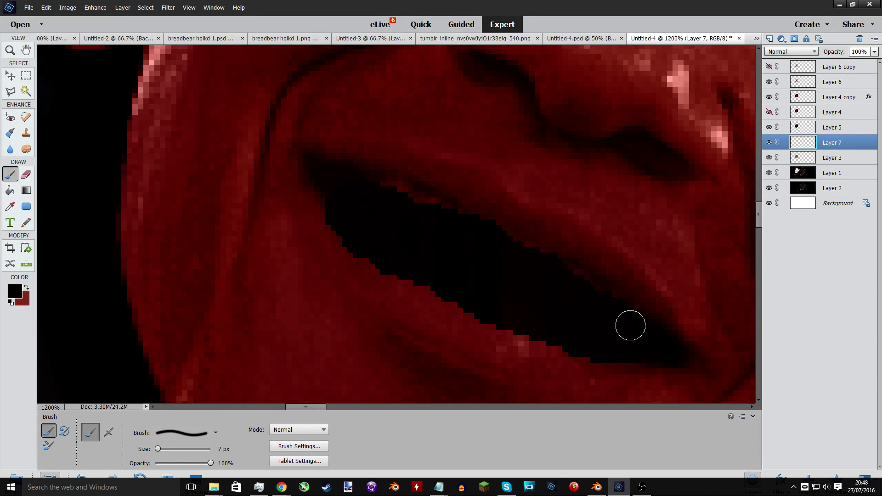
pyautogui.moveTo(630, 326)
pyautogui.mouseDown()
pyautogui.moveTo(557, 258)
pyautogui.moveTo(473, 217)
pyautogui.moveTo(363, 184)
pyautogui.moveTo(331, 196)
pyautogui.moveTo(355, 258)
pyautogui.moveTo(480, 323)
pyautogui.moveTo(568, 354)
pyautogui.moveTo(664, 363)
pyautogui.moveTo(646, 345)
pyautogui.mouseUp()
pyautogui.hotkey('ctrl', '-')
pyautogui.hotkey('ctrl', '-')
pyautogui.hotkey('ctrl', '-')
pyautogui.hotkey('ctrl', '-')
pyautogui.hotkey('ctrl', '-')
pyautogui.hotkey('ctrl', '-')
pyautogui.hotkey('ctrl', '-')
pyautogui.hotkey('ctrl', '-')
pyautogui.hotkey('ctrl', '-')
pyautogui.hotkey('ctrl', '-')
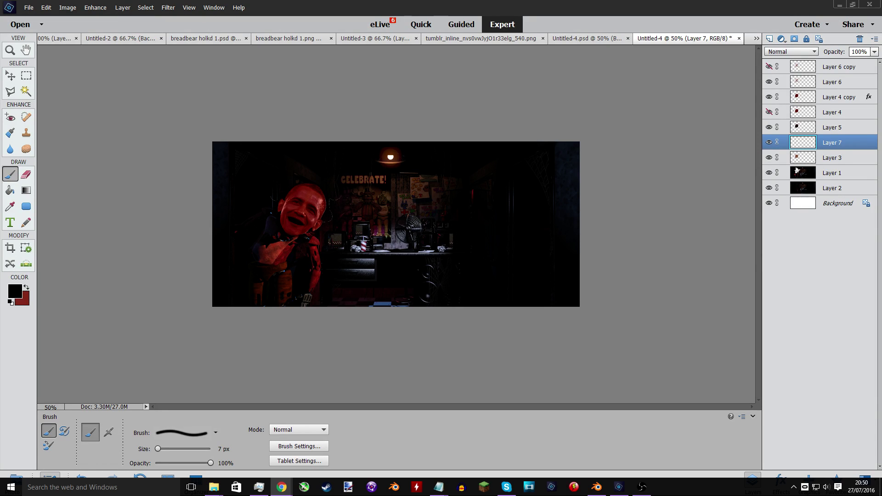
# Paste the copied sharp-teeth picture above Layer 7 and scale it proportionally to 14.78%.
pyautogui.click(183, 141)
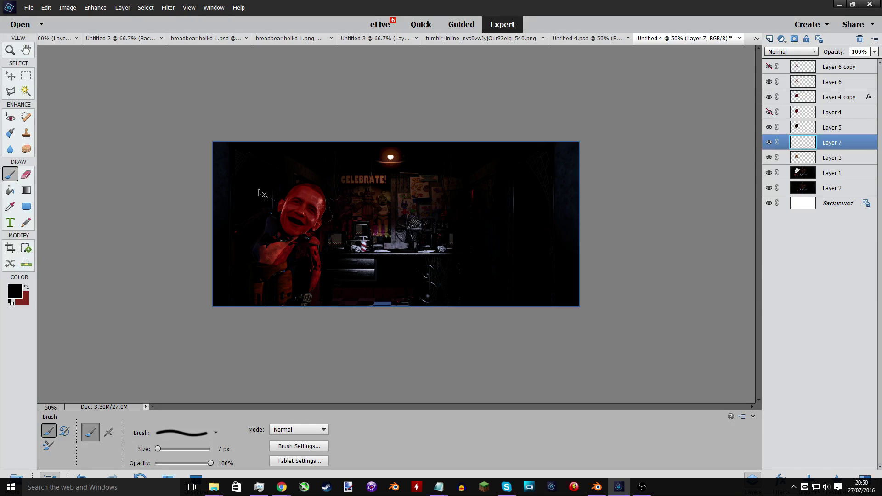
pyautogui.hotkey('ctrl', 'v')
pyautogui.click(11, 76)
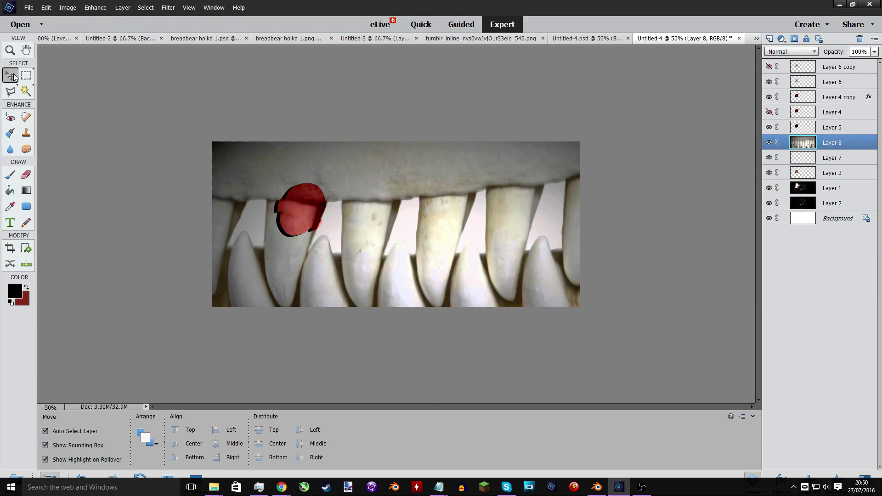
pyautogui.moveTo(213, 141); pyautogui.dragTo(300, 220)
# Shrink the pasted teeth picture further and rotate it into place over the tilted mouth.
pyautogui.hotkey('ctrl', '=')
pyautogui.hotkey('ctrl', '=')
pyautogui.hotkey('ctrl', '=')
pyautogui.hotkey('ctrl', '=')
pyautogui.hotkey('ctrl', '=')
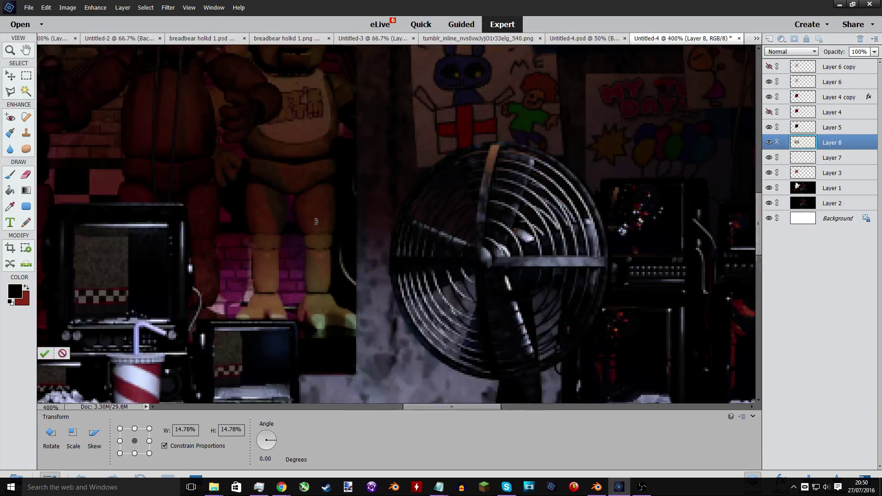
pyautogui.moveTo(449, 410); pyautogui.dragTo(338, 407)
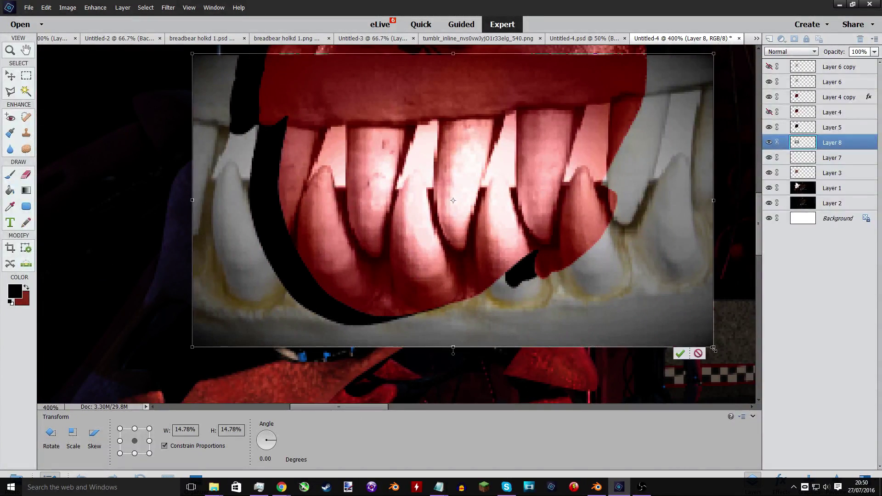
pyautogui.moveTo(713, 349); pyautogui.dragTo(463, 238)
pyautogui.moveTo(476, 181); pyautogui.dragTo(500, 227)
pyautogui.moveTo(446, 238)
pyautogui.mouseDown()
pyautogui.moveTo(436, 213)
pyautogui.moveTo(447, 222)
pyautogui.mouseUp()
pyautogui.click(448, 290)
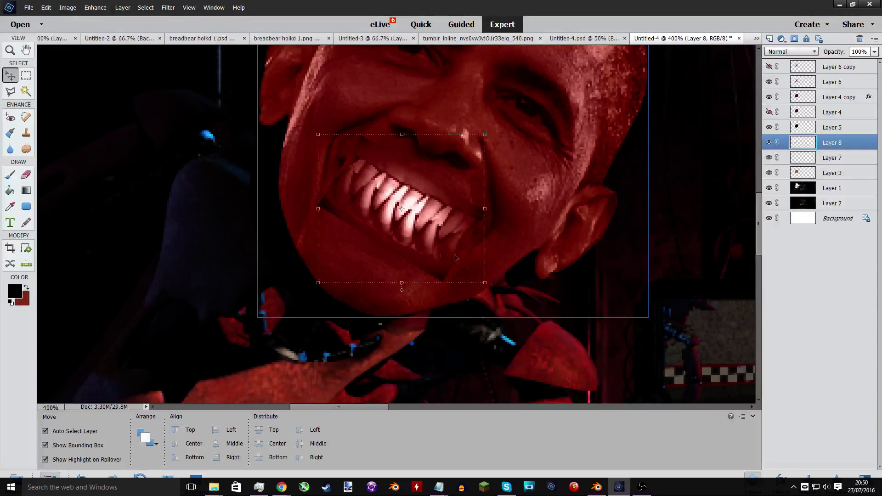
# Fill the bright gap between the central upper teeth on Layer 8 with black, using the Magic Wand at tolerance 17.
pyautogui.hotkey('ctrl', '+')
pyautogui.hotkey('ctrl', '+')
pyautogui.hotkey('ctrl', '+')
pyautogui.hotkey('ctrl', '+')
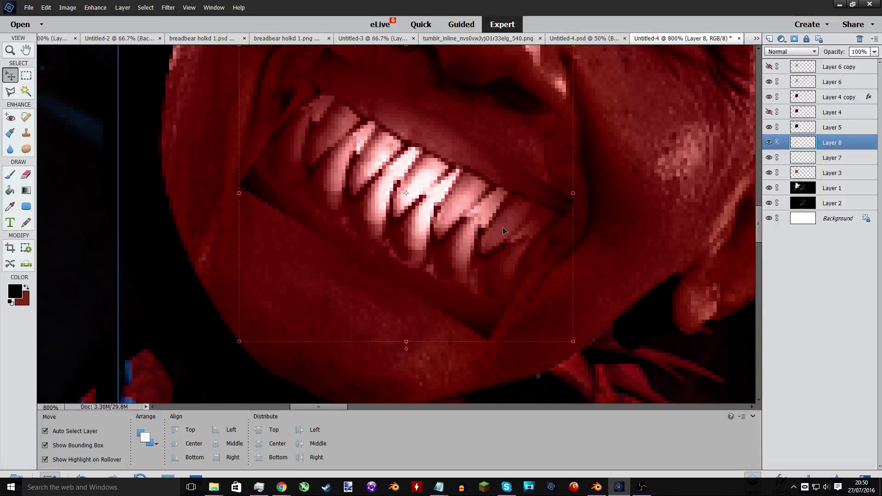
pyautogui.click(26, 91)
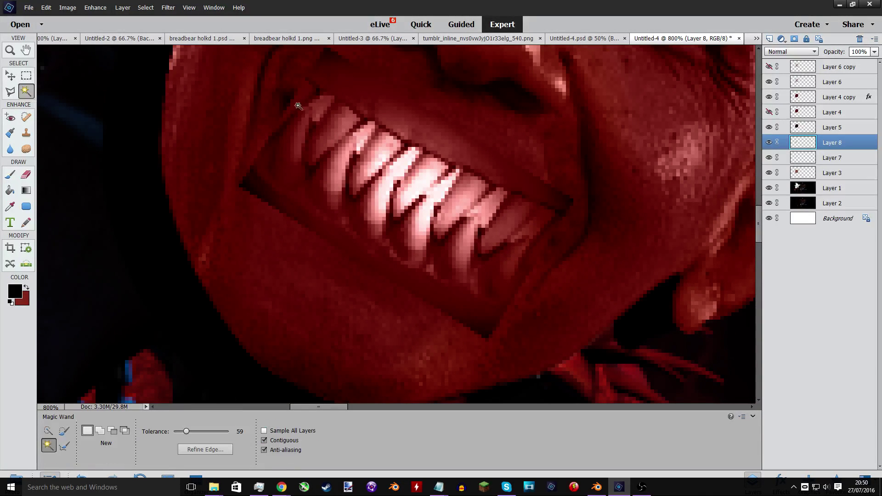
pyautogui.click(367, 132)
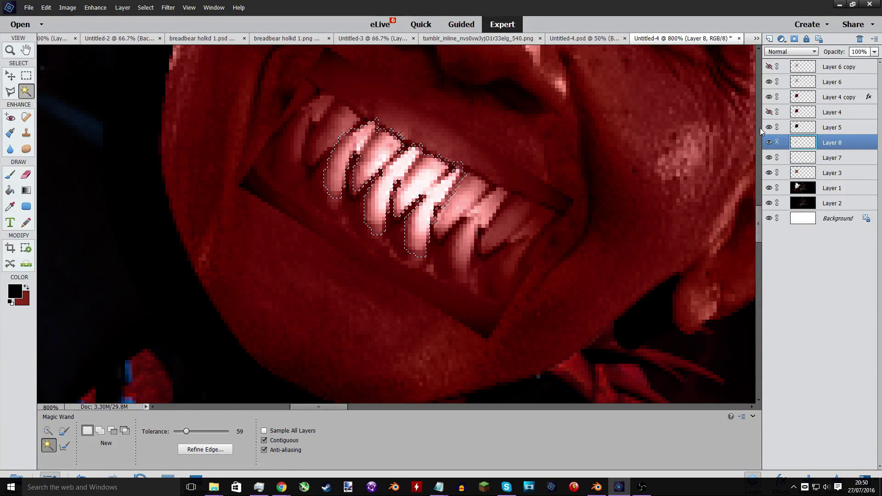
pyautogui.moveTo(186, 431); pyautogui.dragTo(179, 436)
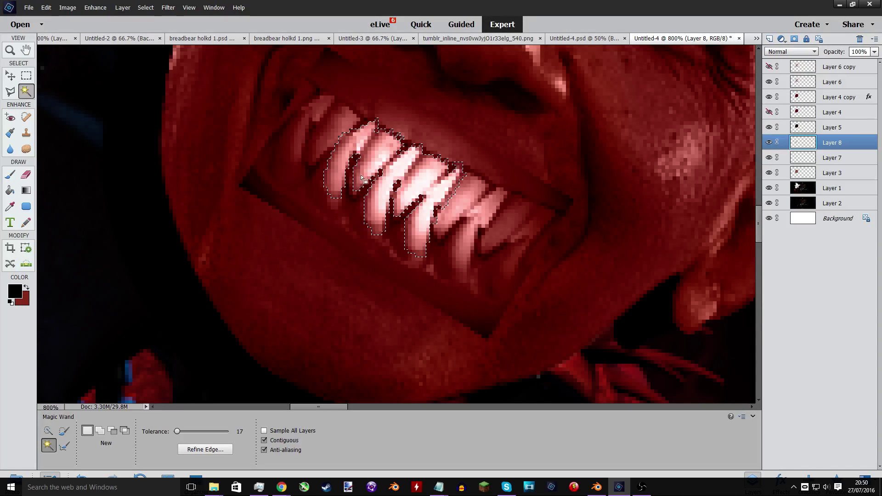
pyautogui.click(407, 165)
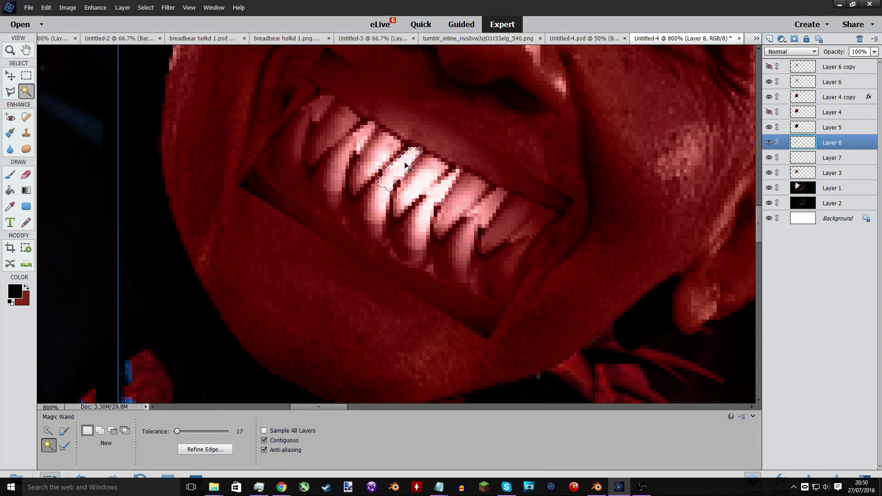
pyautogui.hotkey('alt', 'BackSpace')
# Fill the upper-teeth gaps on either side of the central one with black on Layer 8, using Magic Wand selections.
pyautogui.click(446, 182)
pyautogui.click(447, 183)
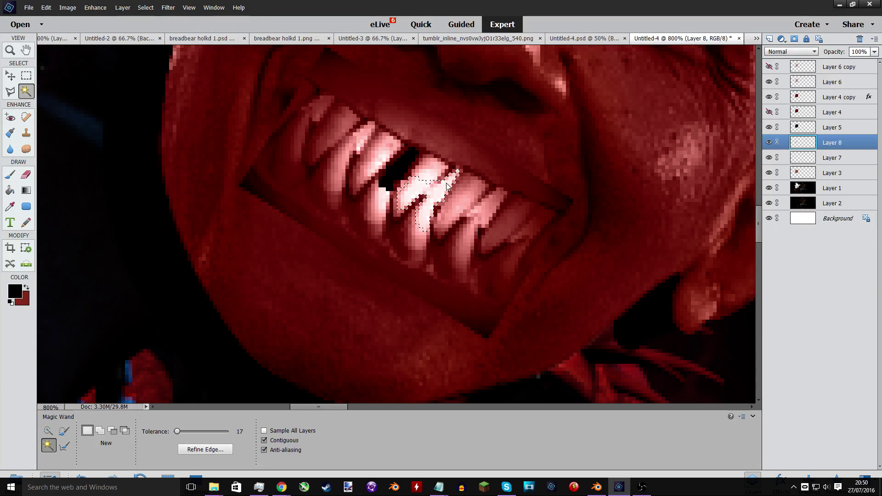
pyautogui.click(480, 202)
pyautogui.hotkey('ctrl', 'z')
pyautogui.click(366, 142)
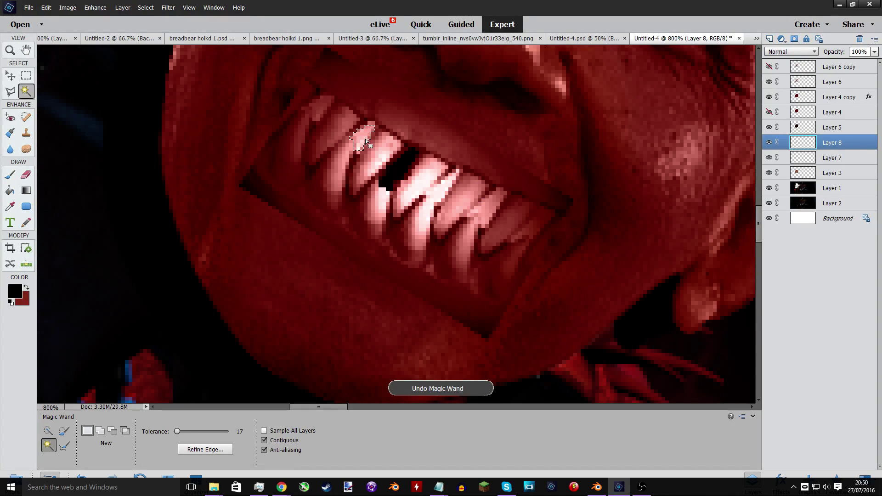
pyautogui.hotkey('alt', 'BackSpace')
pyautogui.hotkey('ctrl', 'd')
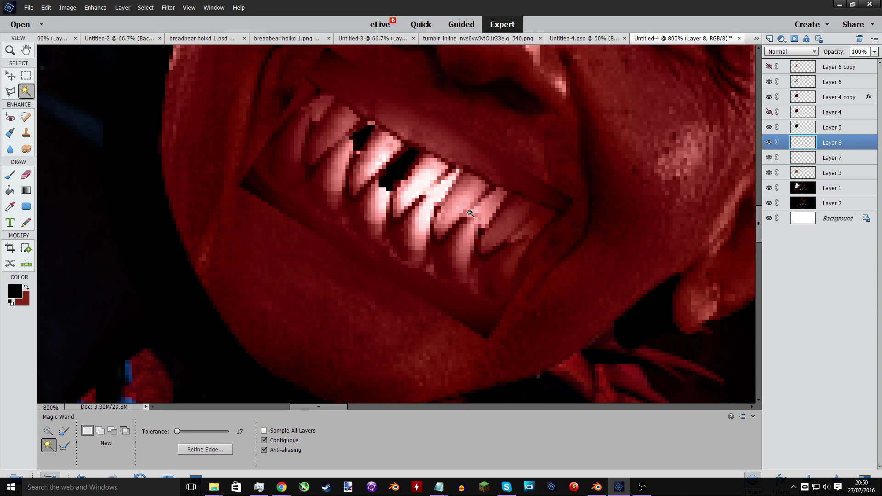
pyautogui.click(488, 207)
pyautogui.hotkey('alt', 'BackSpace')
pyautogui.hotkey('ctrl', 'd')
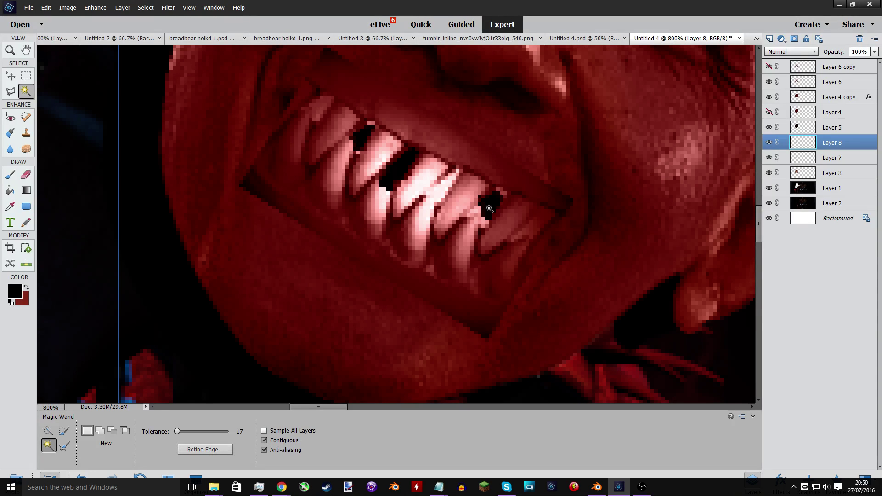
pyautogui.click(480, 215)
pyautogui.hotkey('ctrl', 'z')
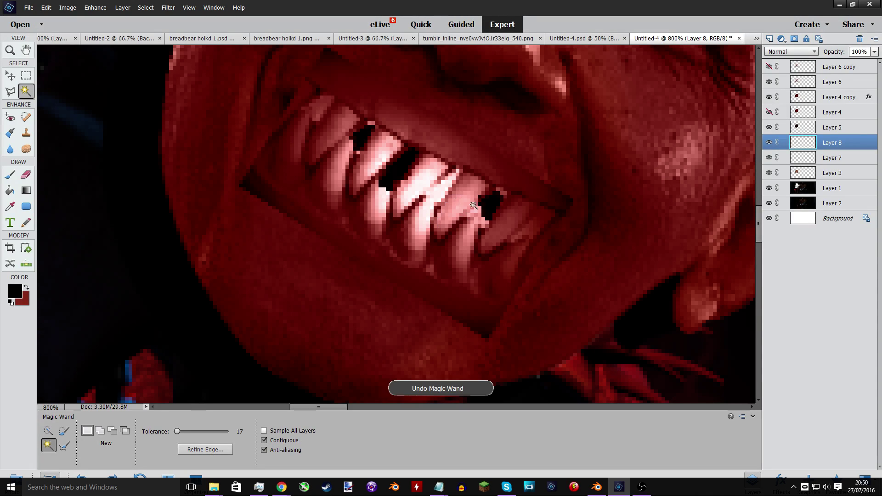
# Fill the dark red gaps at both ends of the teeth row with black and clear the selection.
pyautogui.click(541, 221)
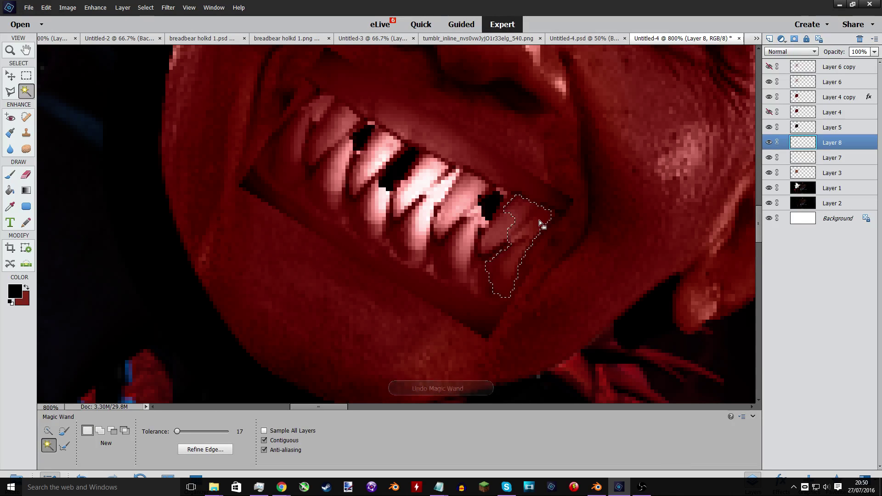
pyautogui.hotkey('alt', 'BackSpace')
pyautogui.hotkey('ctrl', 'd')
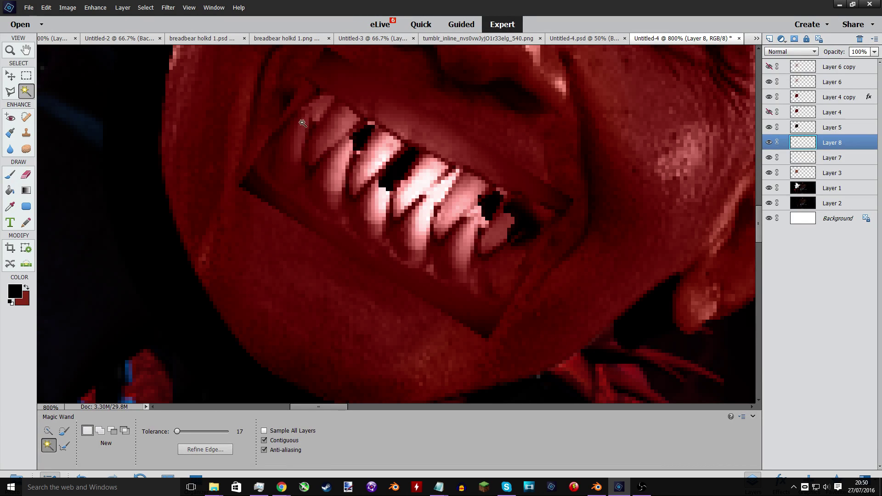
pyautogui.click(304, 122)
pyautogui.hotkey('alt', 'BackSpace')
pyautogui.hotkey('ctrl', 'd')
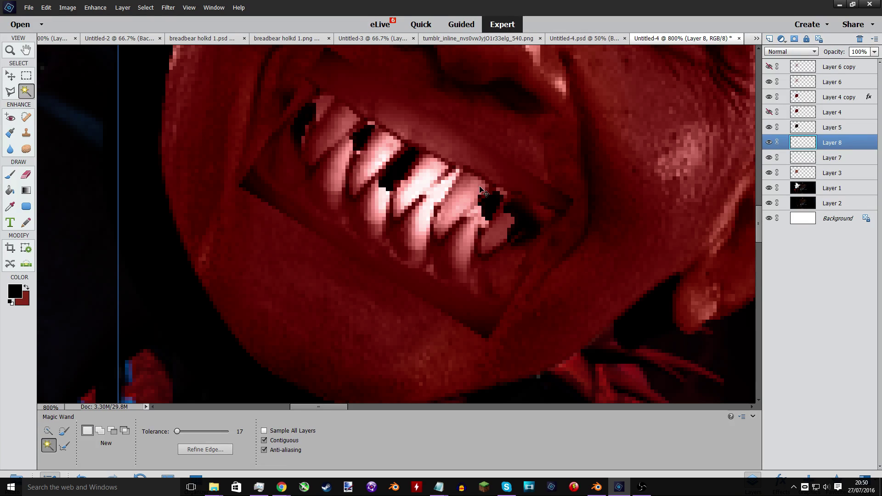
# Move Layer 8 with the sharp teeth below Layer 3 in the layer order.
pyautogui.hotkey('ctrl', '-')
pyautogui.hotkey('ctrl', '-')
pyautogui.hotkey('ctrl', '-')
pyautogui.hotkey('ctrl', '-')
pyautogui.hotkey('ctrl', '-')
pyautogui.hotkey('ctrl', '-')
pyautogui.hotkey('ctrl', '-')
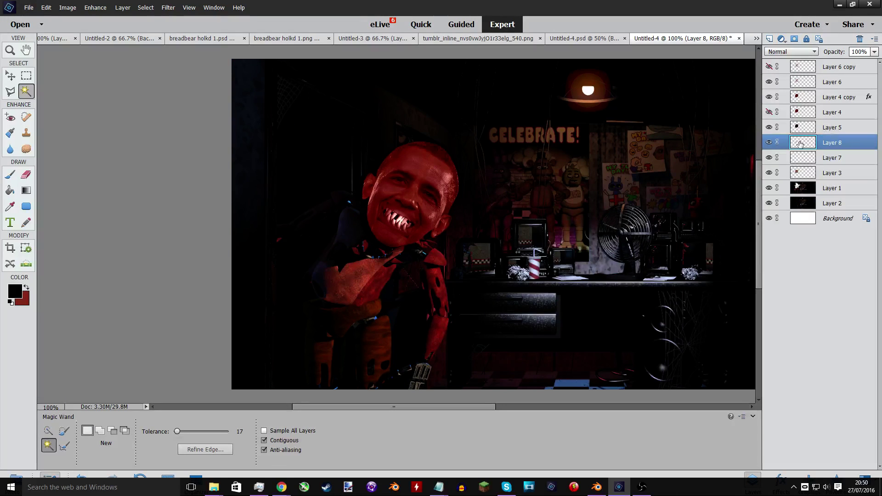
pyautogui.moveTo(800, 144); pyautogui.dragTo(809, 178)
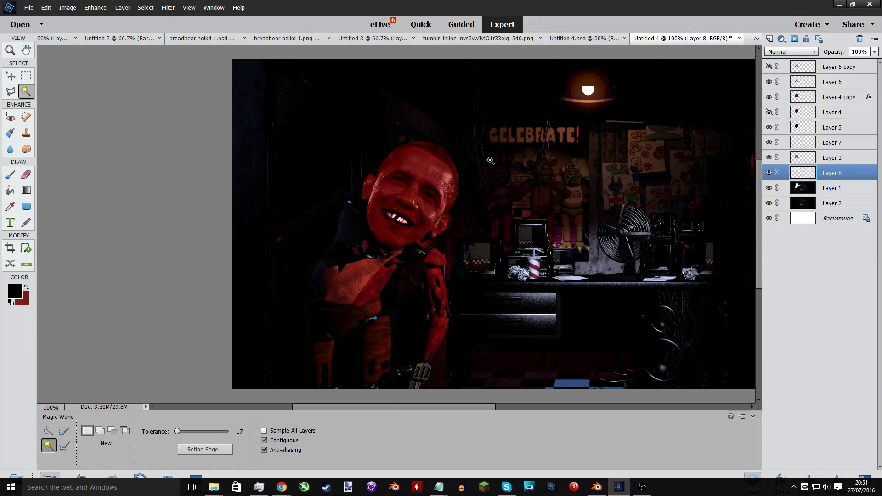
pyautogui.hotkey('ctrl', '-')
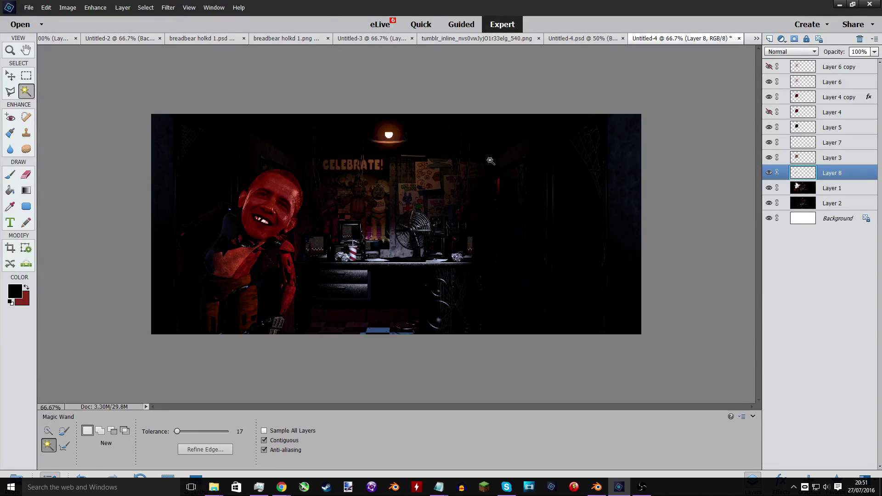
# Set the foreground colour to bright blue 04a4e0 for use with the Horizontal Type tool.
pyautogui.click(9, 223)
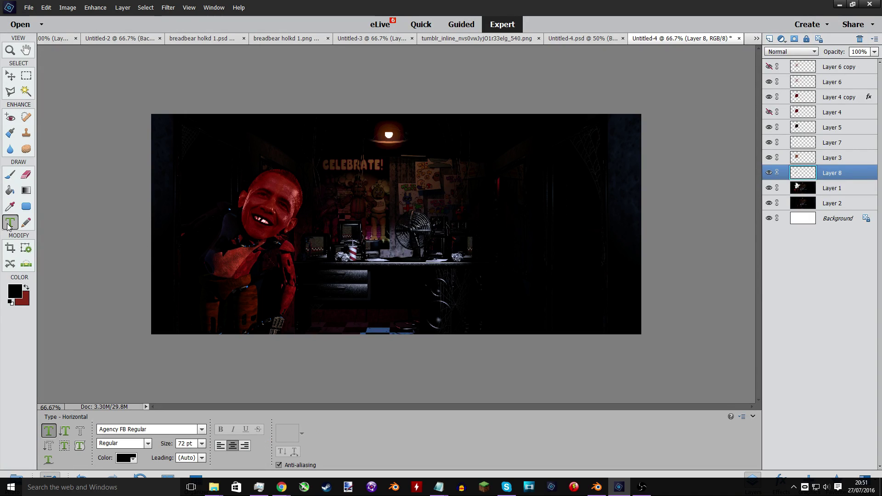
pyautogui.click(16, 295)
pyautogui.click(464, 201)
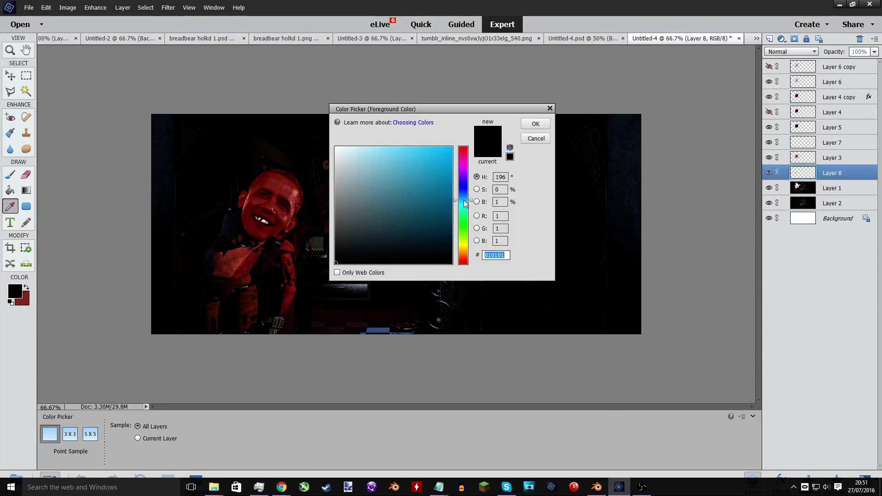
pyautogui.click(448, 162)
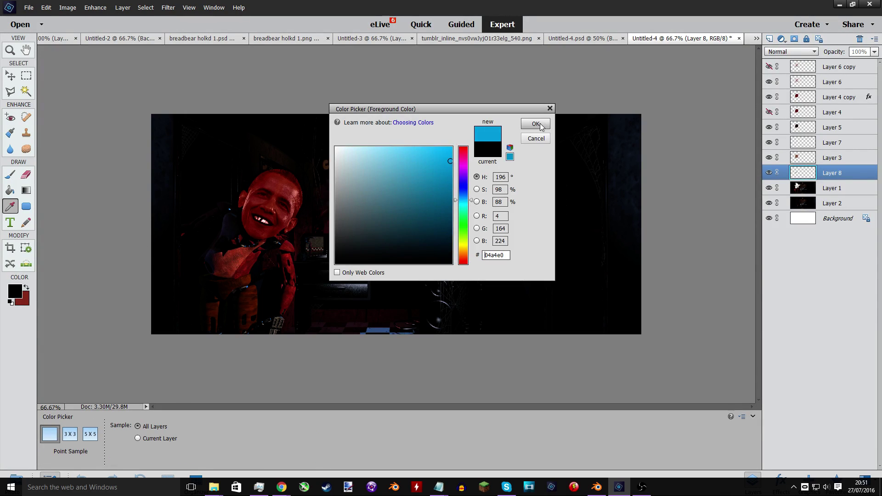
pyautogui.click(536, 123)
# Add centred text over the desk on three lines: "Swiggity Swooty", "I'm coming for that vote" and "Obama 2016".
pyautogui.click(394, 215)
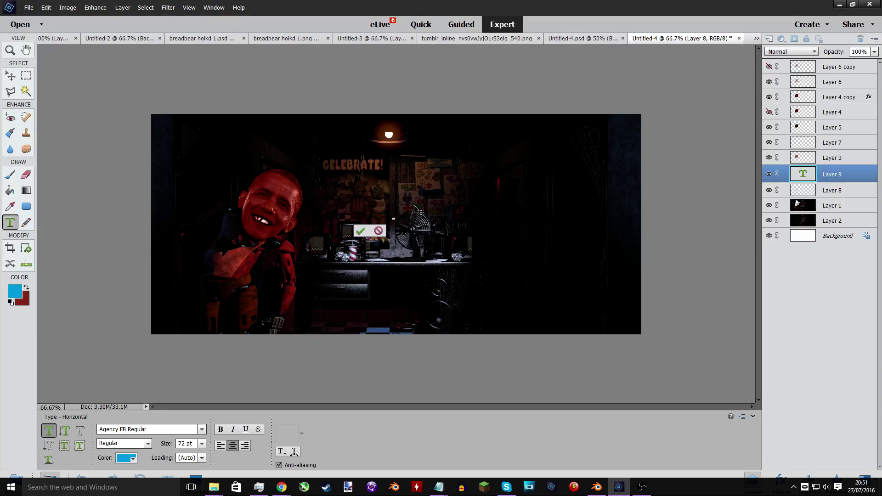
pyautogui.write('Swiggity')
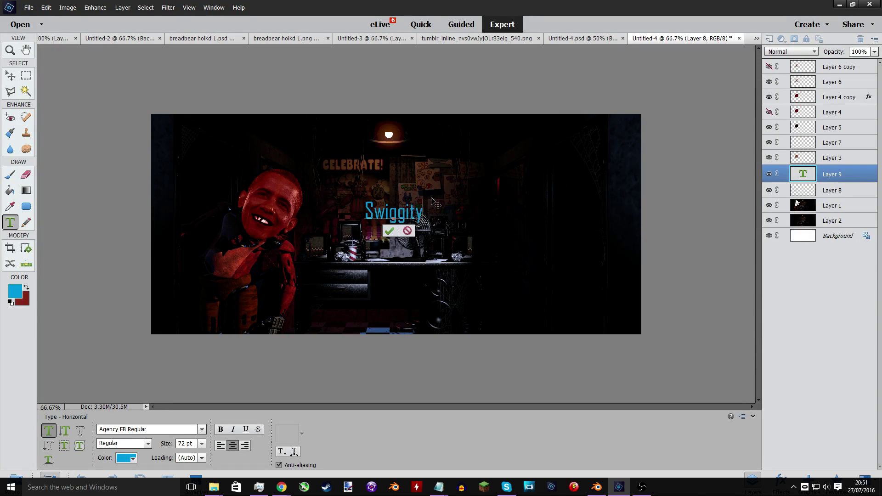
pyautogui.write(' S')
pyautogui.write('oty!')
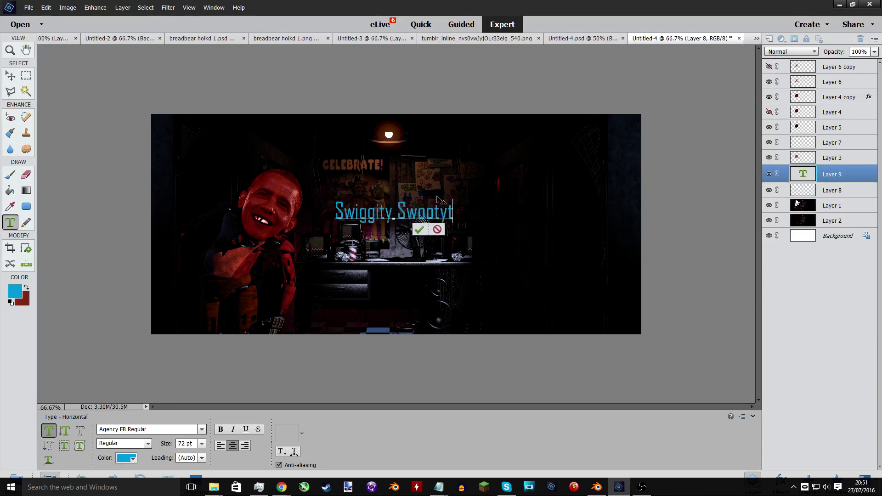
pyautogui.press('BackSpace')
pyautogui.press('Return')
pyautogui.write("I'm com")
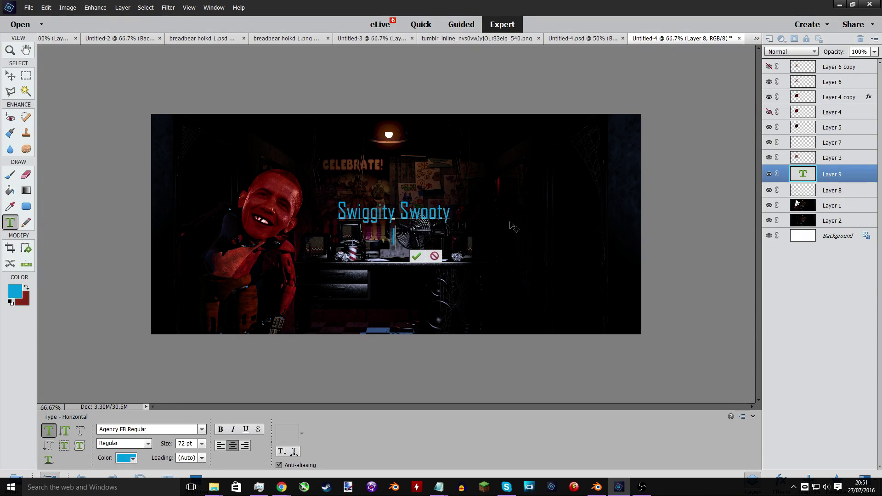
pyautogui.write('in')
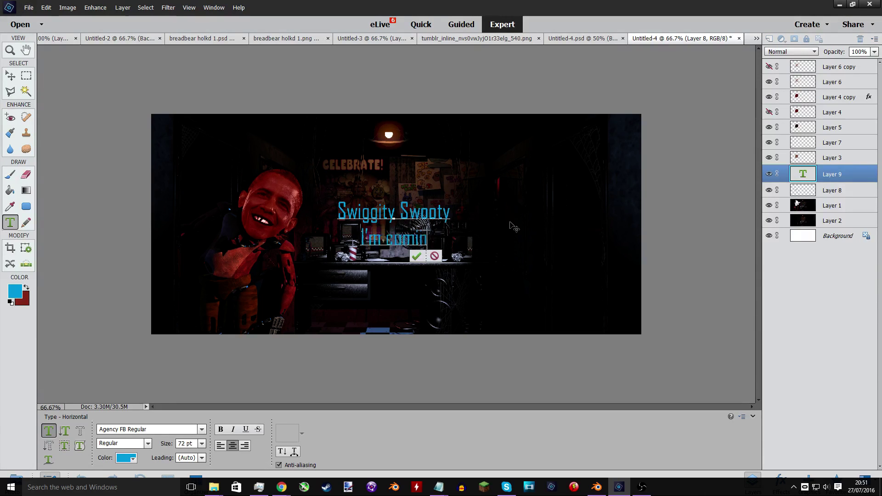
pyautogui.write('g for that vote')
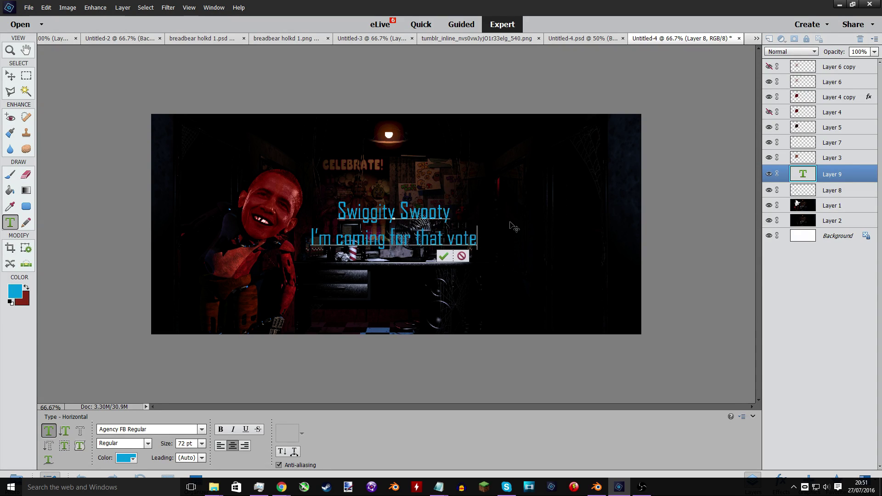
pyautogui.press('Return')
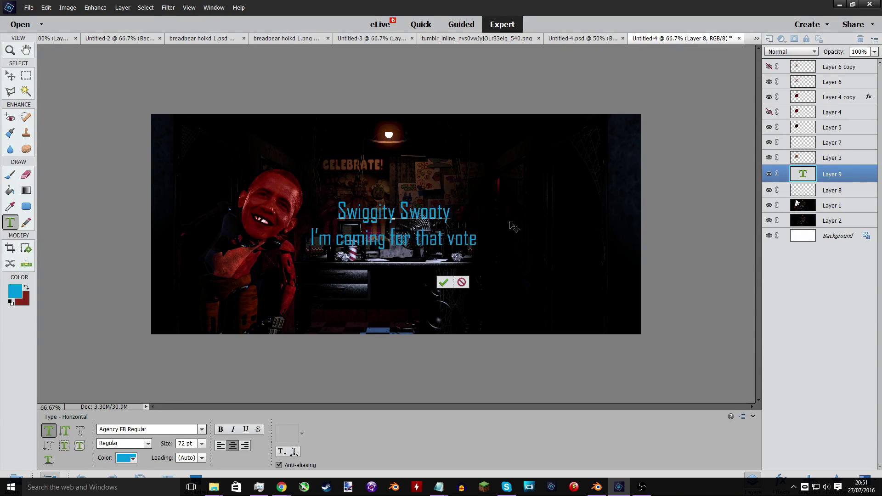
pyautogui.write('Obama 2')
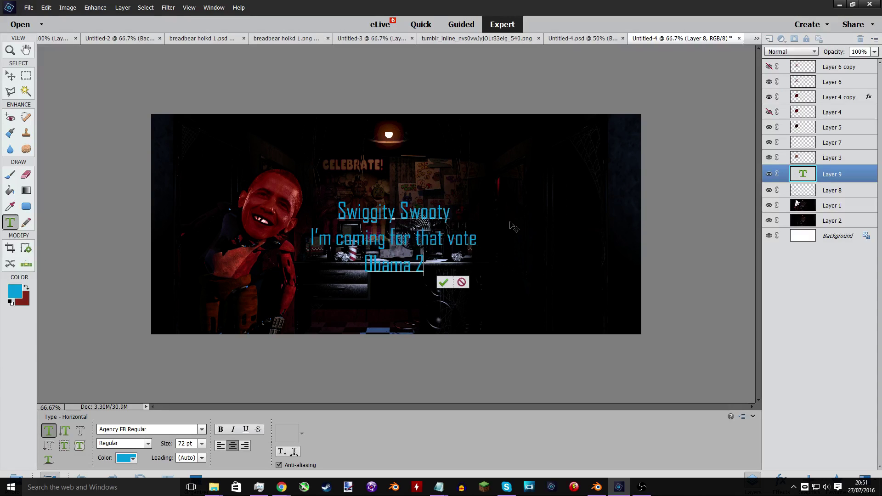
pyautogui.write('016')
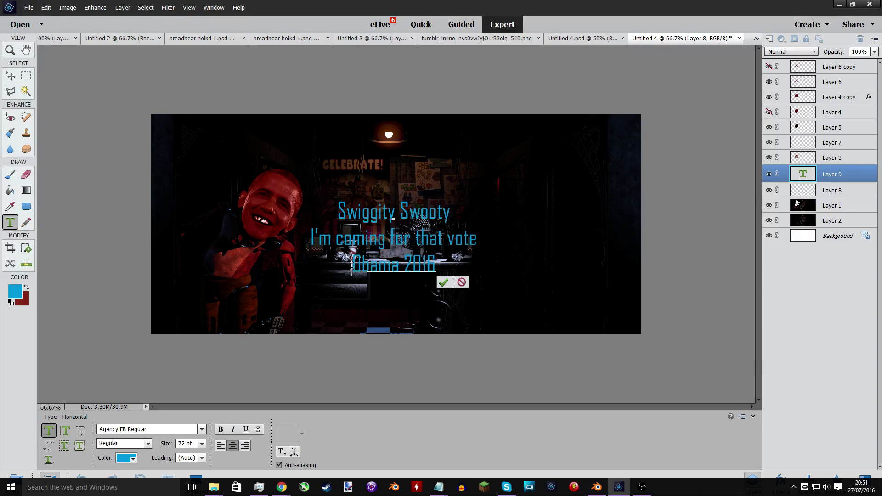
# Join the last two text lines with a dash into "I'm coming for that vote - Obama 2016" and commit the text.
pyautogui.click(351, 264)
pyautogui.press('BackSpace')
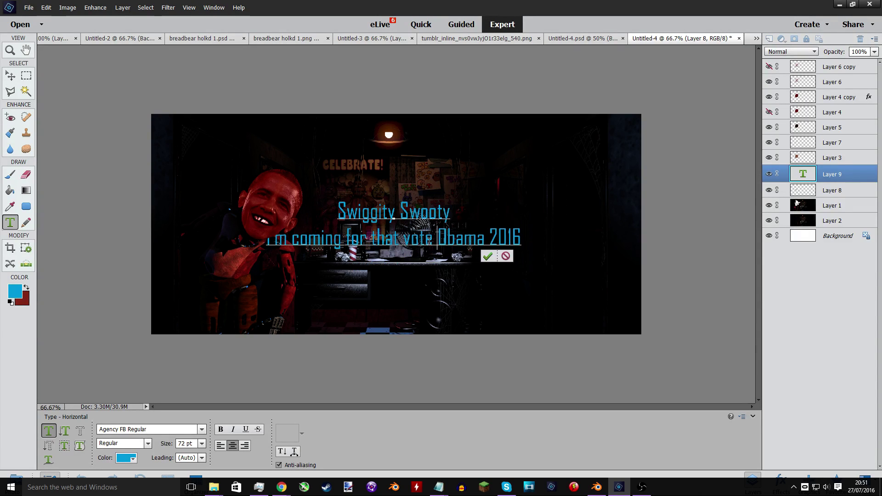
pyautogui.moveTo(516, 237); pyautogui.dragTo(305, 206)
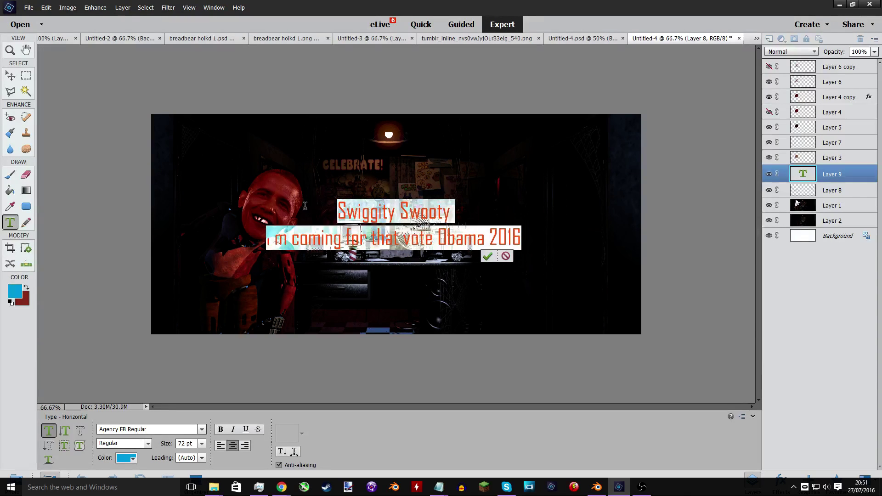
pyautogui.click(439, 235)
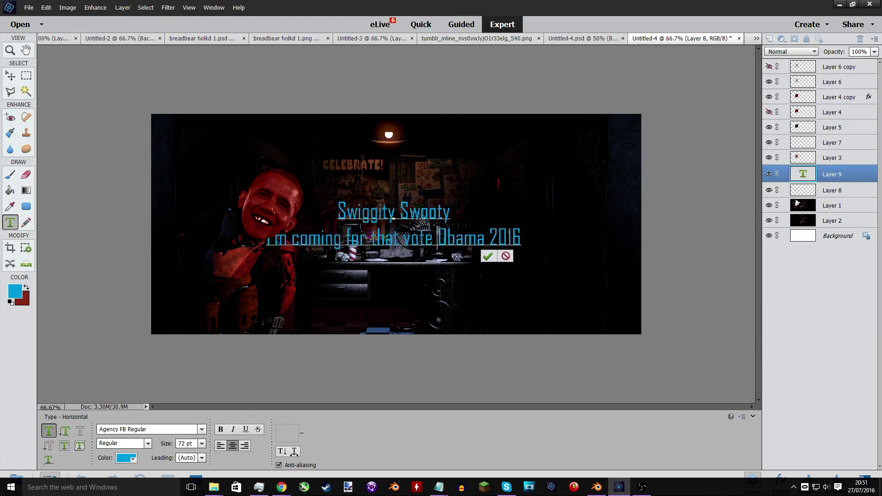
pyautogui.write('-')
pyautogui.click(493, 257)
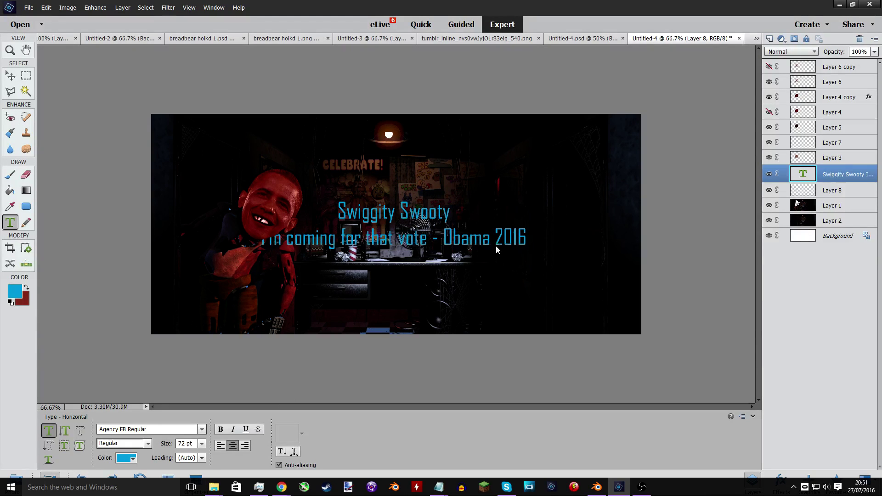
# Right-align the two-line text and move it into the lower-right corner of the image.
pyautogui.press('v')
pyautogui.moveTo(497, 244); pyautogui.dragTo(566, 322)
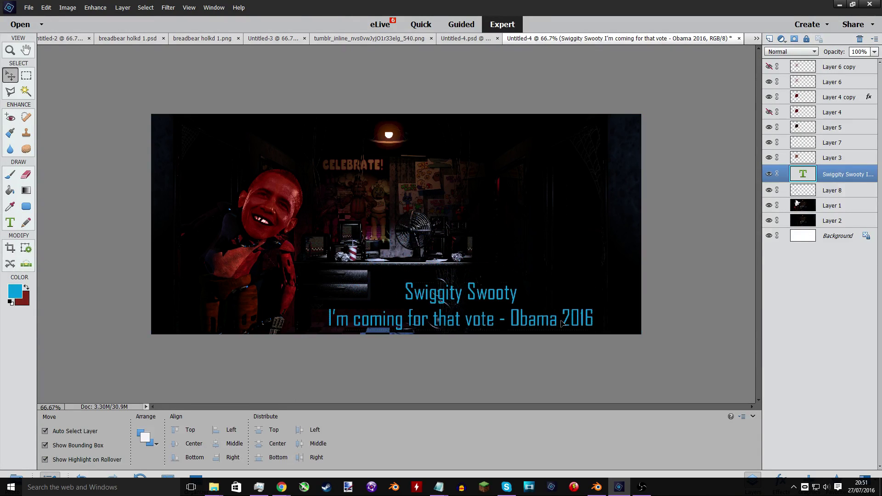
pyautogui.doubleClick(566, 323)
pyautogui.click(245, 445)
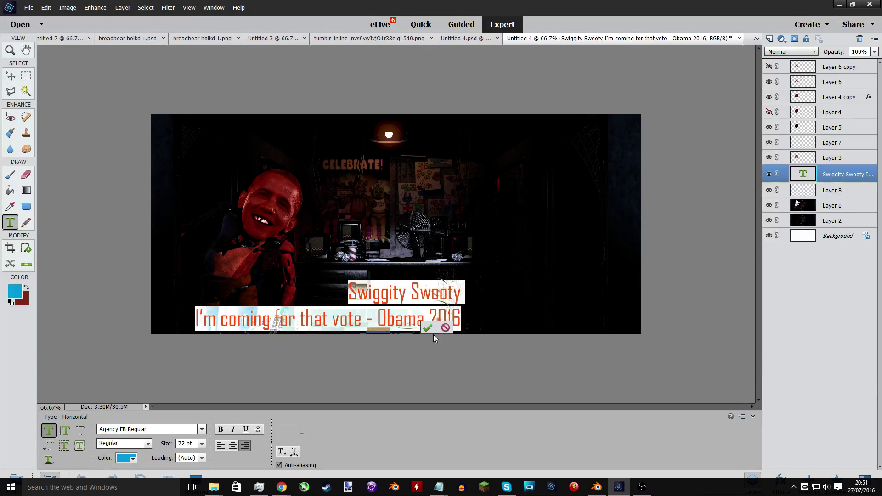
pyautogui.hotkey('ctrl', 'Return')
pyautogui.press('v')
pyautogui.moveTo(432, 324); pyautogui.dragTo(613, 323)
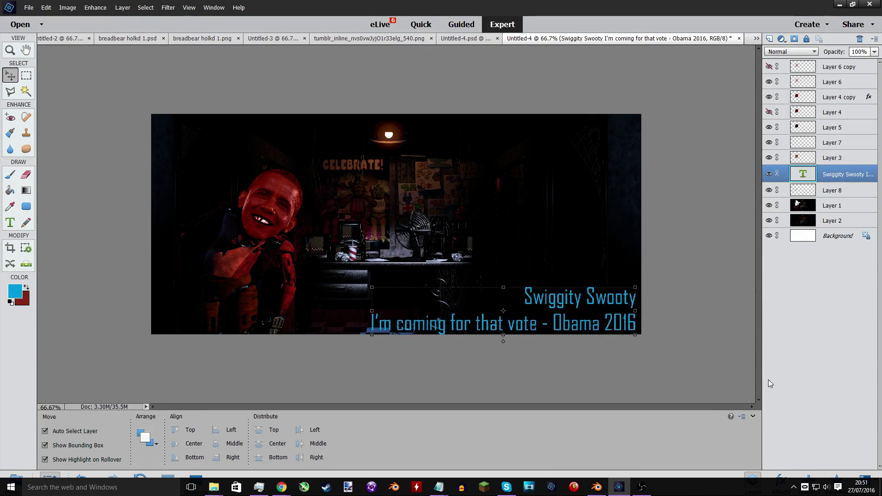
# Apply the fourth style from the Bevels layer styles to the text layer.
pyautogui.click(780, 477)
pyautogui.click(787, 52)
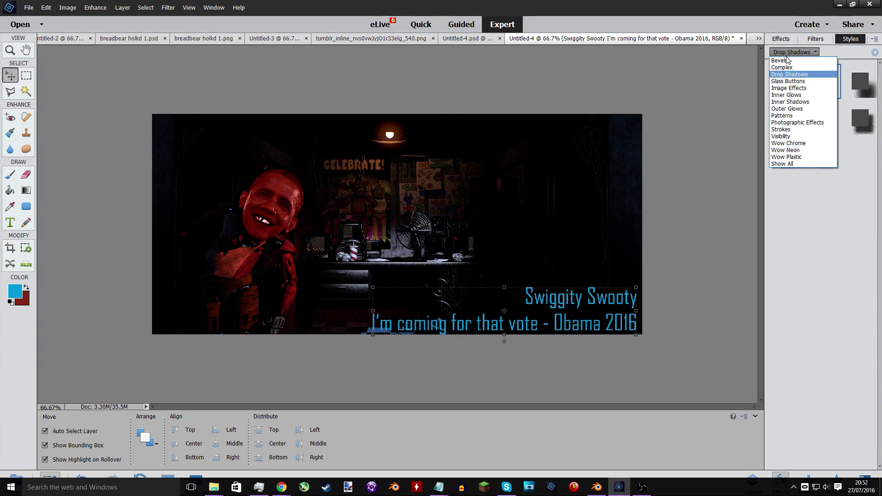
pyautogui.click(786, 60)
pyautogui.click(856, 87)
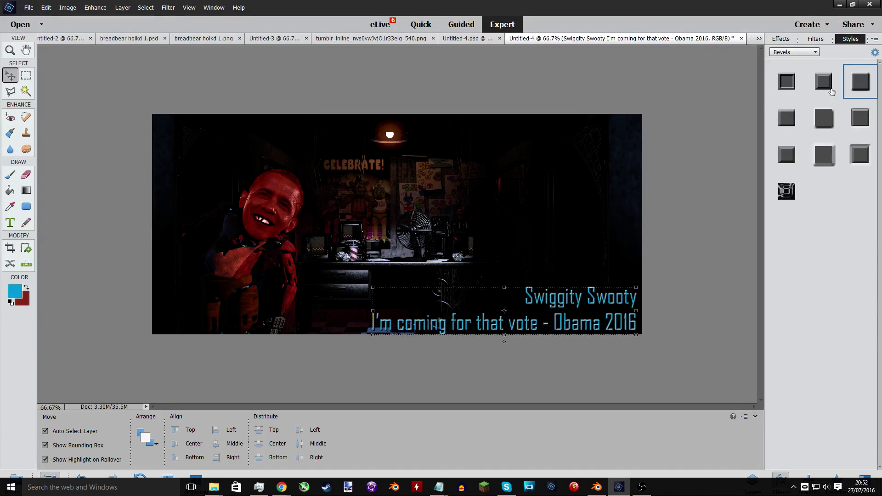
pyautogui.click(783, 123)
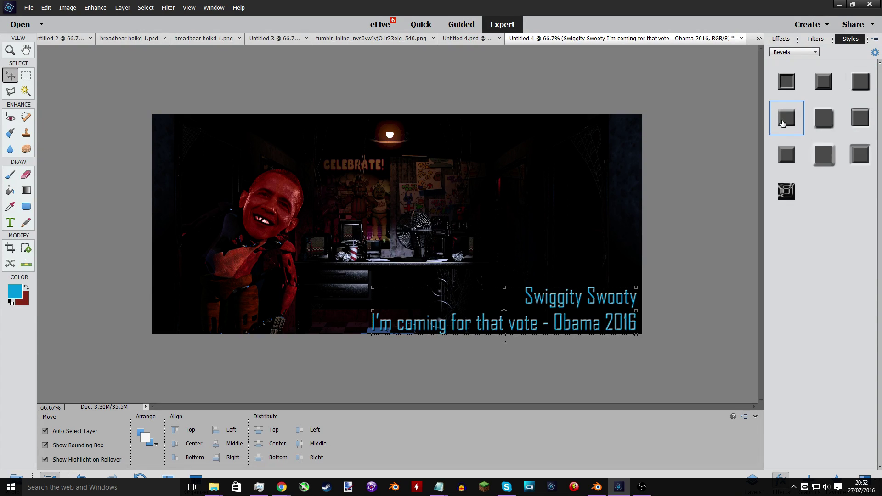
# Tint the text with the blue-violet Photographic Effects style and deselect the text layer.
pyautogui.click(787, 52)
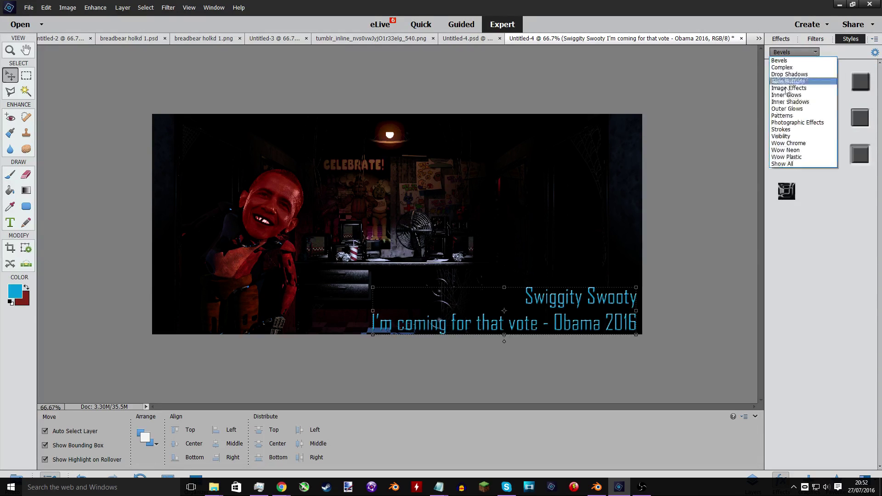
pyautogui.click(795, 122)
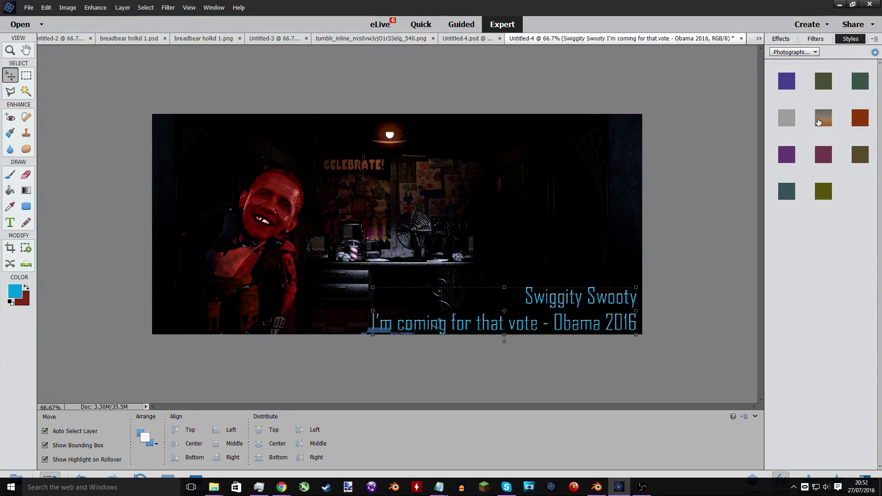
pyautogui.click(818, 122)
pyautogui.click(782, 84)
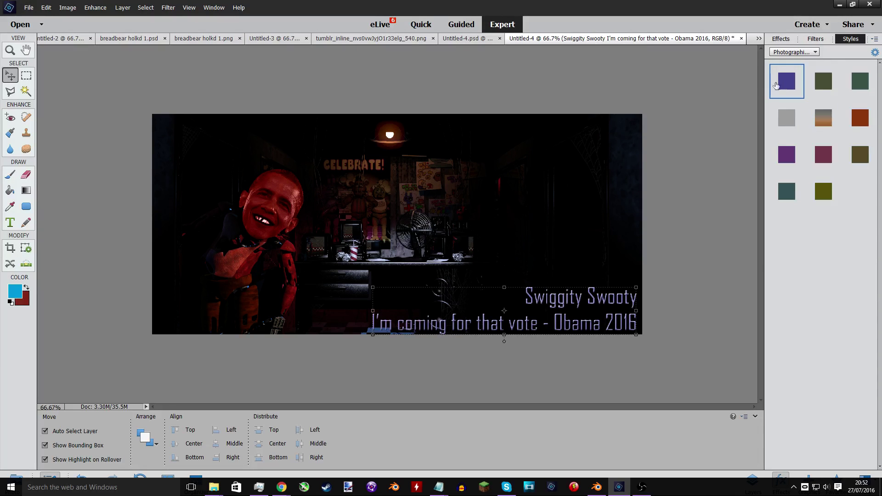
pyautogui.click(698, 115)
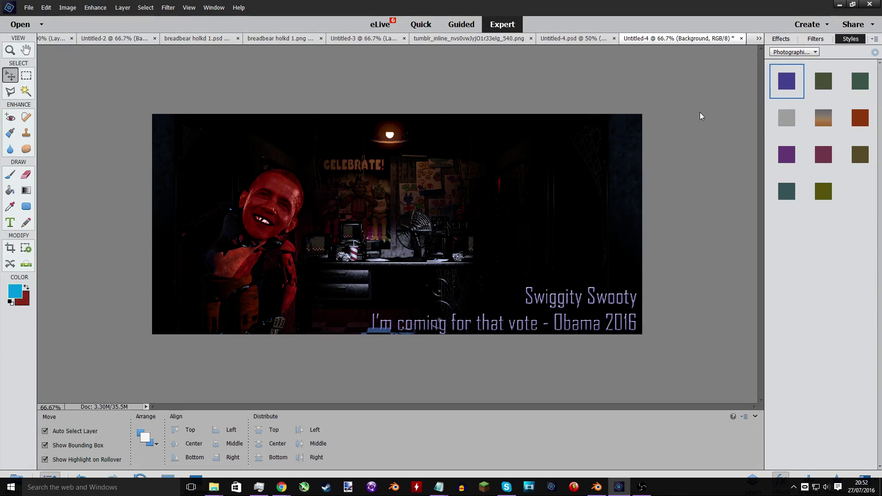
# Save the document in Photoshop format as obama.psd in the photoshop stuff folder.
pyautogui.doubleClick(32, 14)
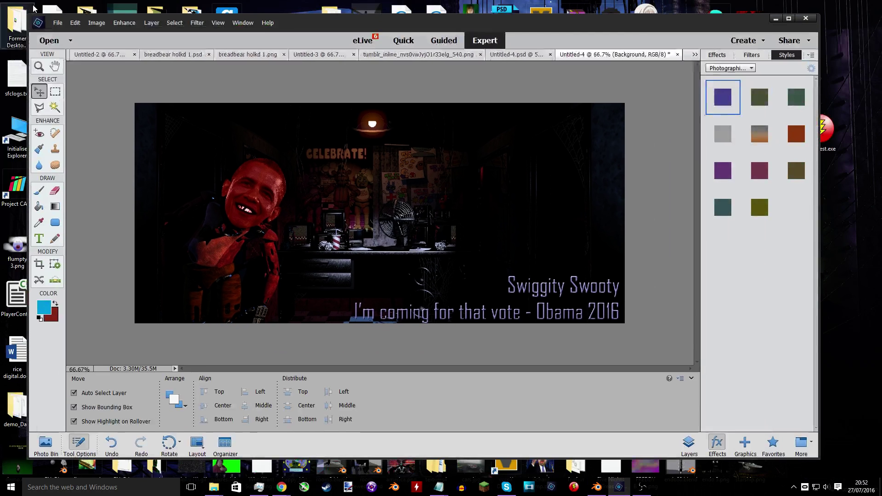
pyautogui.click(57, 22)
pyautogui.click(92, 107)
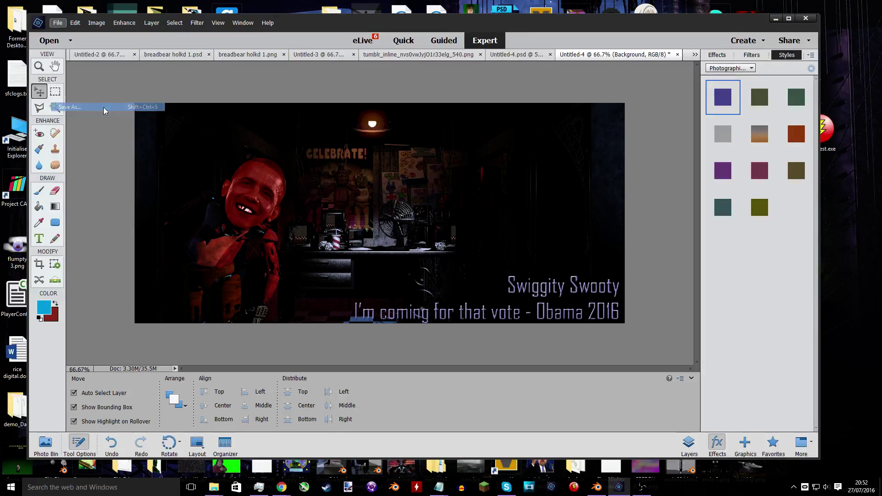
pyautogui.click(210, 229)
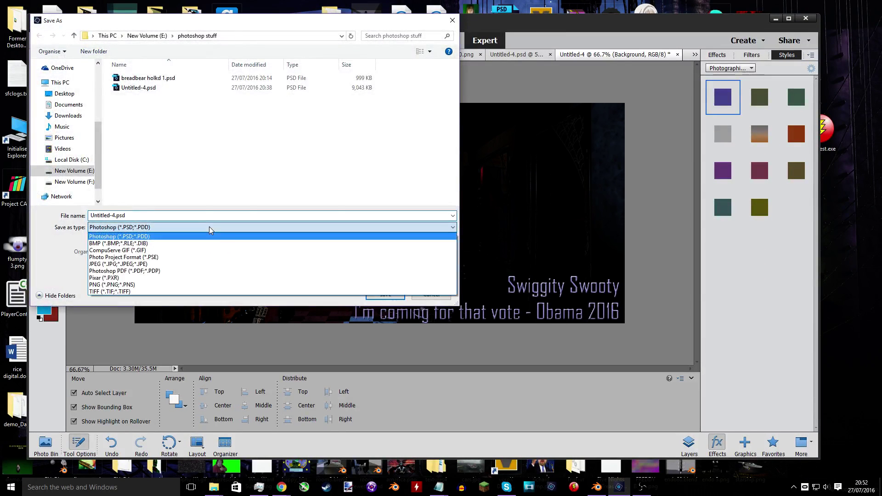
pyautogui.click(210, 235)
pyautogui.click(115, 215)
pyautogui.doubleClick(115, 215)
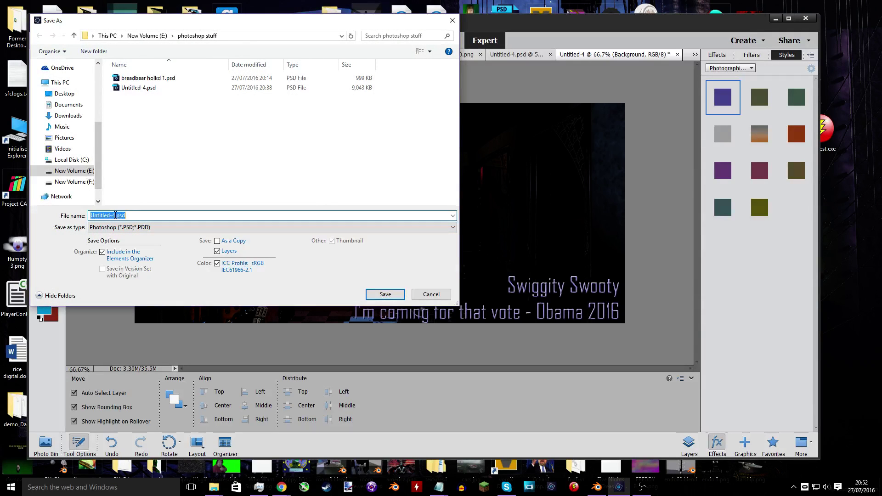
pyautogui.click(115, 215)
pyautogui.doubleClick(116, 215)
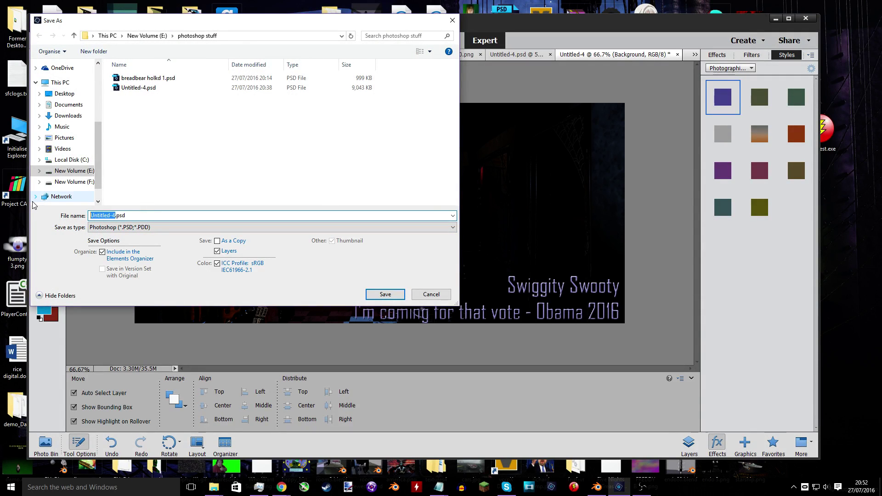
pyautogui.write('obama')
pyautogui.press('Return')
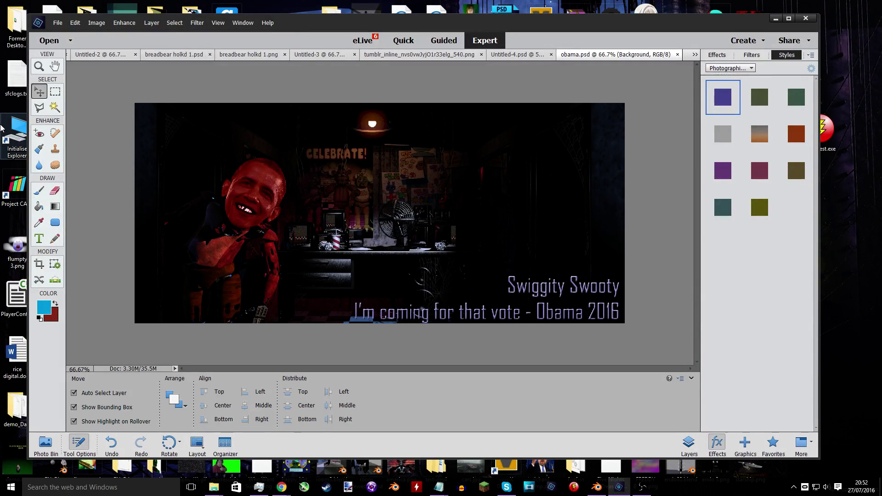
# Save a PNG copy of the image in the photoshop stuff folder, with smallest compression and no interlacing.
pyautogui.click(58, 22)
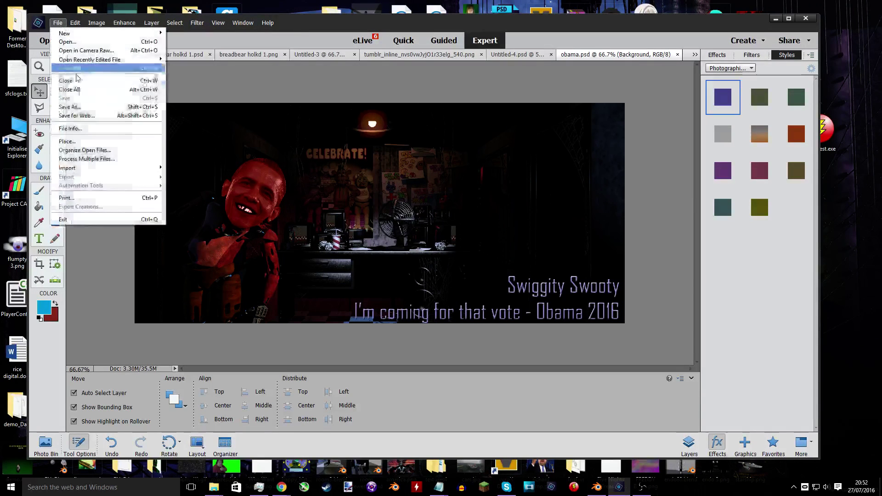
pyautogui.click(70, 107)
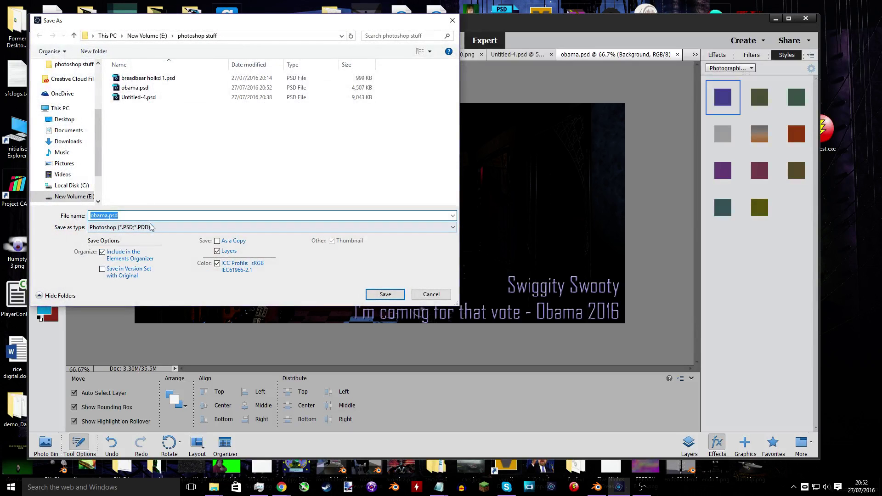
pyautogui.click(151, 227)
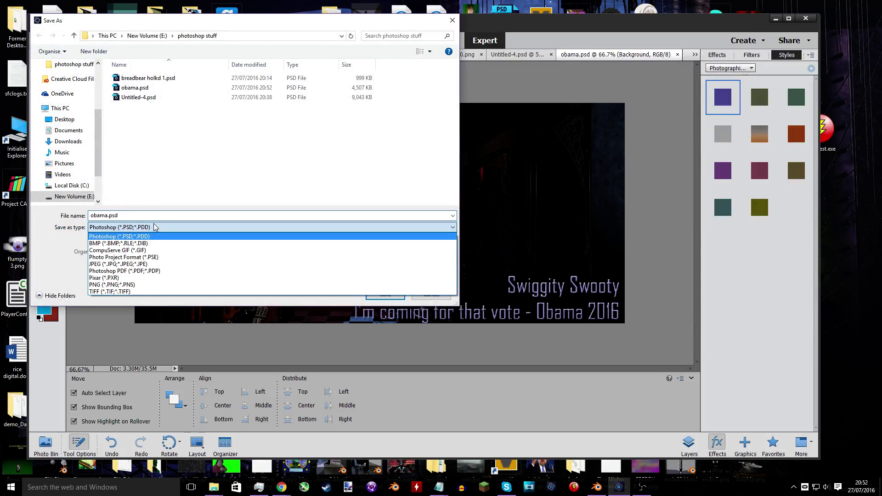
pyautogui.click(144, 285)
pyautogui.click(386, 296)
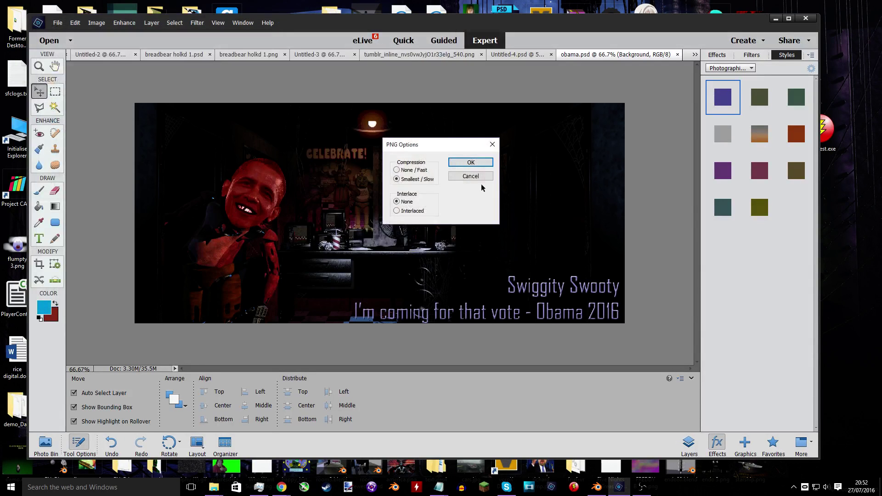
pyautogui.click(471, 162)
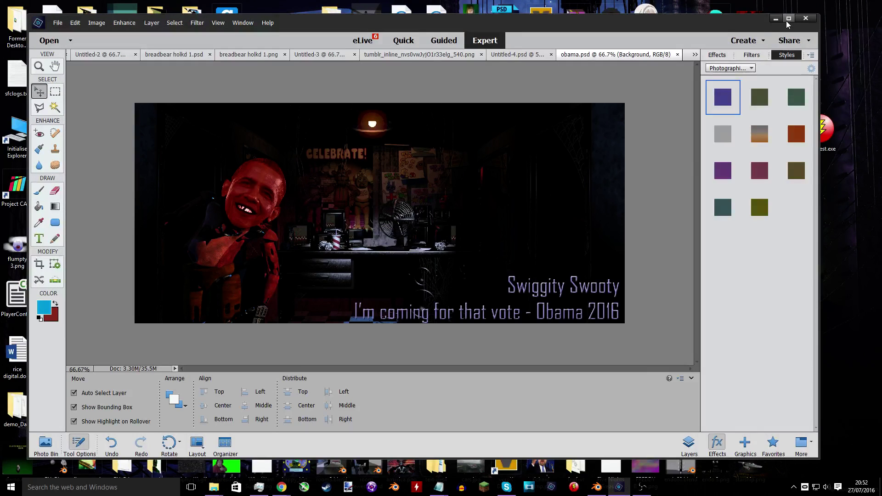
# Maximize the editor window and open purity zilla.png from the purity folder on drive E.
pyautogui.click(789, 18)
pyautogui.click(281, 487)
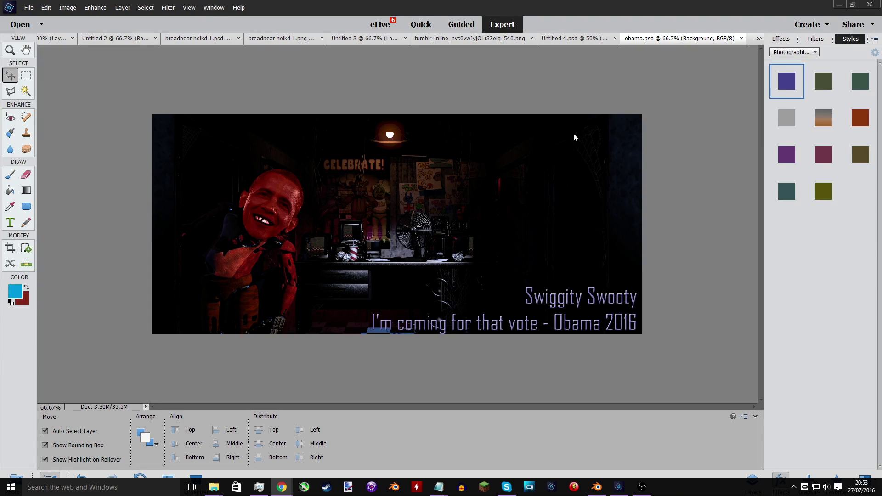
pyautogui.click(28, 7)
pyautogui.click(34, 27)
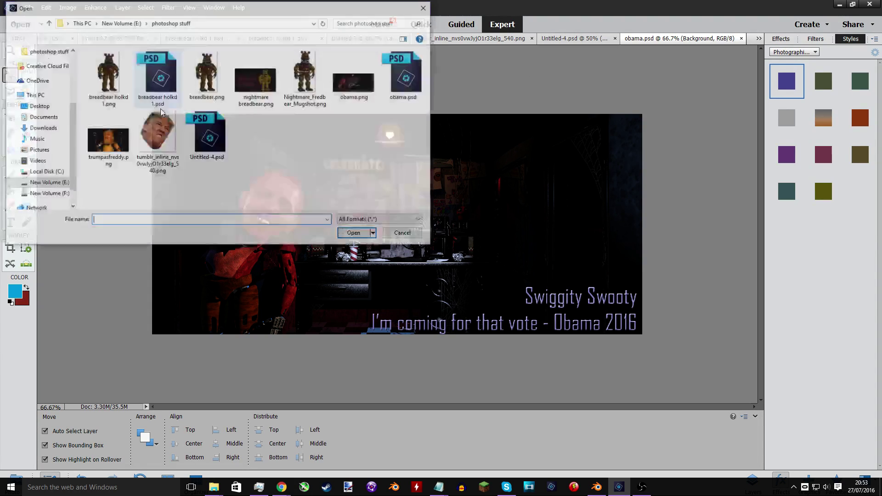
pyautogui.click(44, 183)
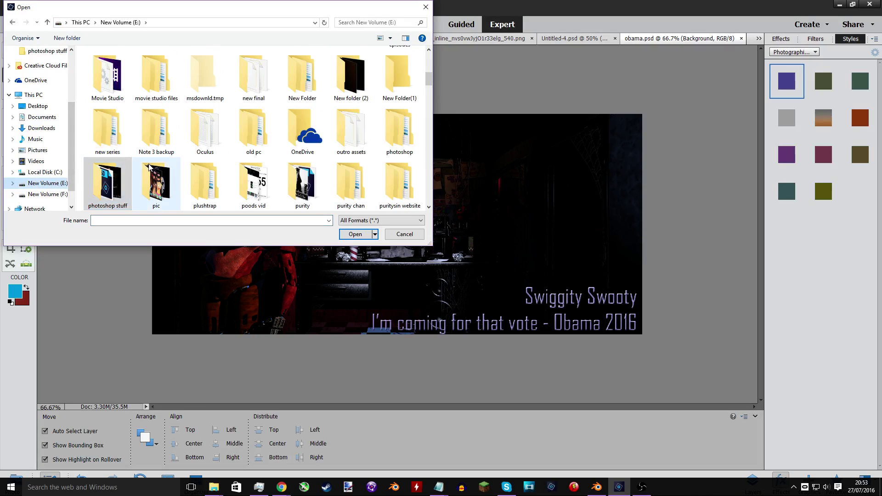
pyautogui.scroll(-3, 148, 167)
pyautogui.scroll(3, 152, 170)
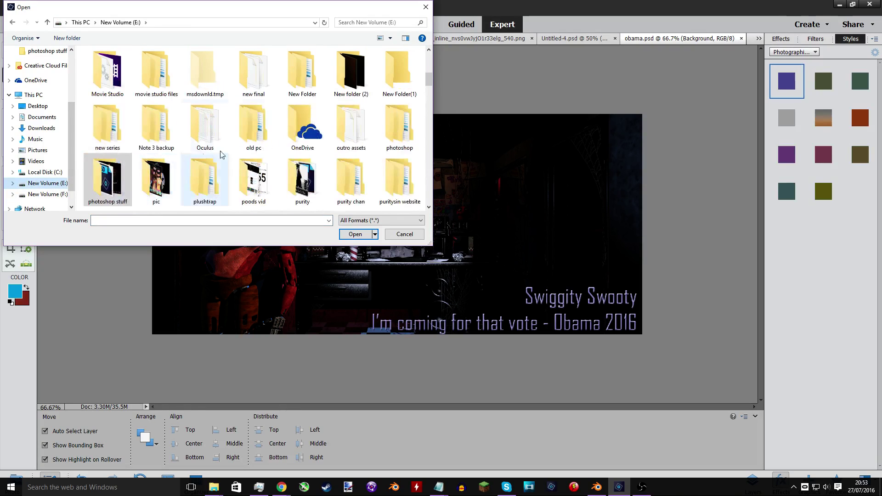
pyautogui.doubleClick(283, 181)
pyautogui.doubleClick(206, 73)
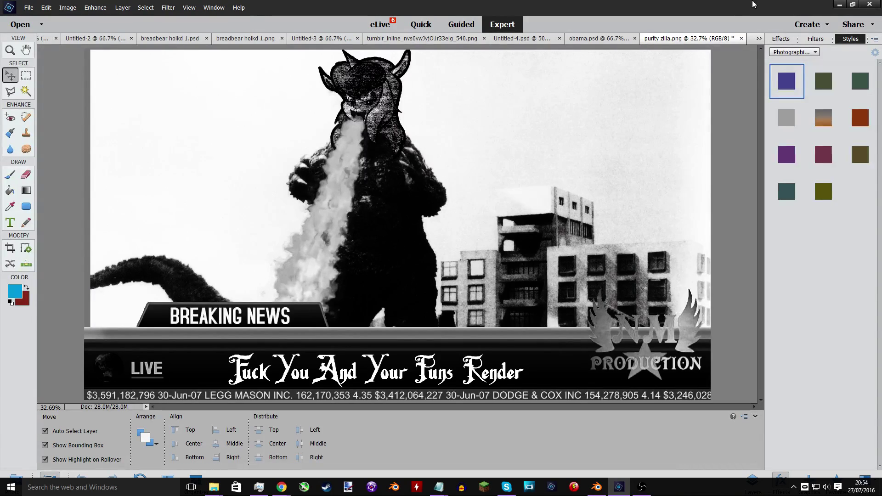
pyautogui.click(839, 4)
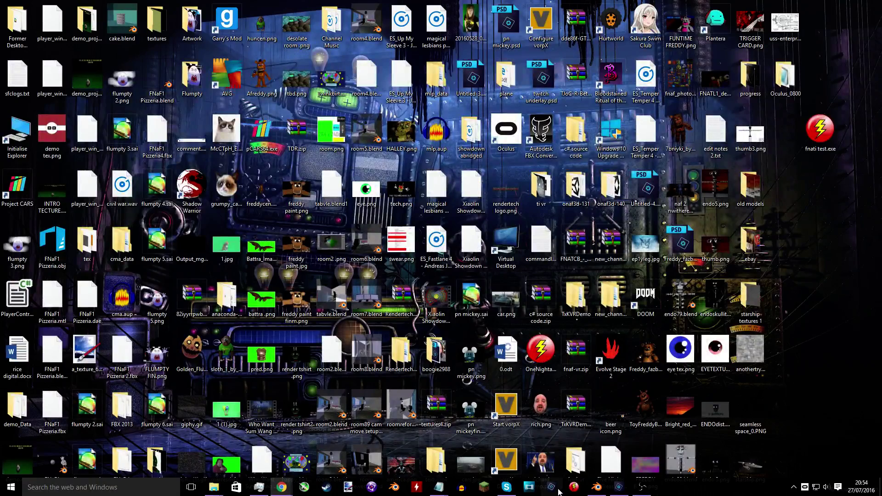
pyautogui.click(619, 487)
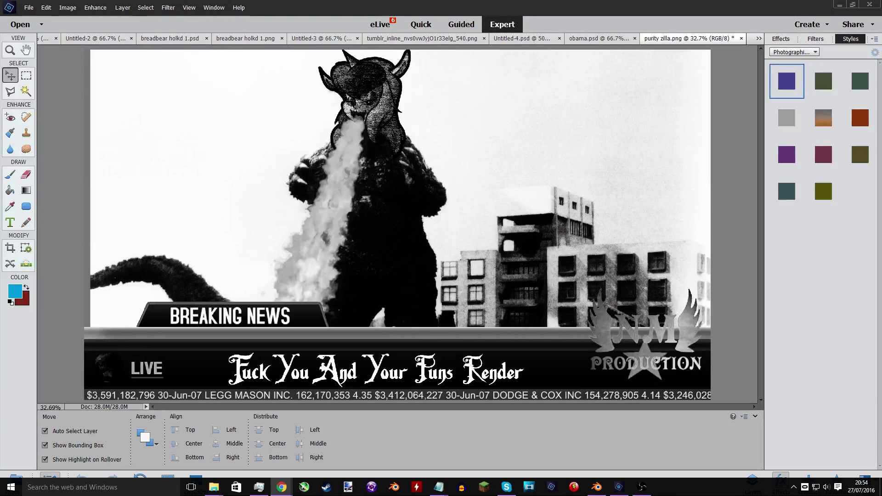
# Create a blank file from the Clipboard preset, 600 × 400 pixels at 72 pixels/inch with a white background.
pyautogui.click(28, 7)
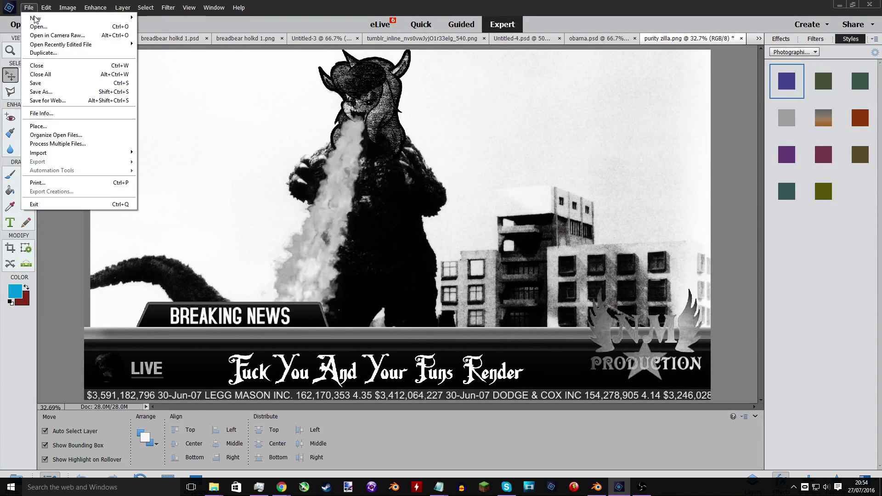
pyautogui.moveTo(92, 18)
pyautogui.click(156, 18)
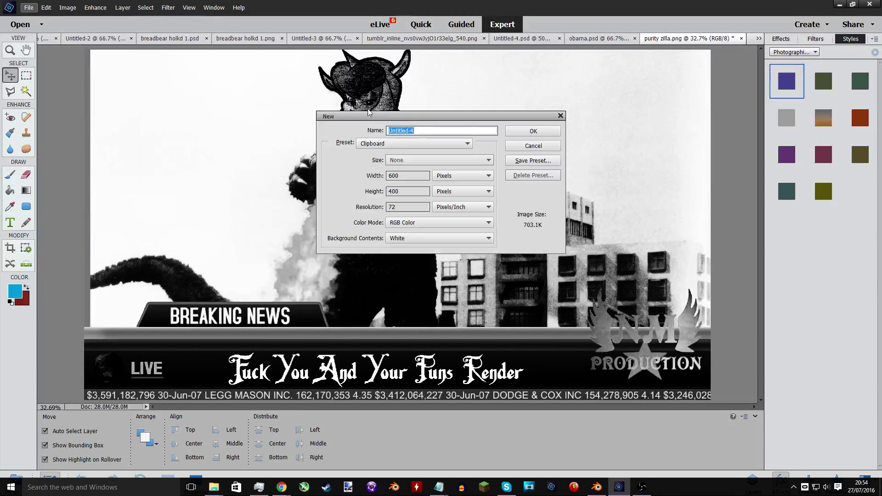
pyautogui.click(533, 132)
pyautogui.hotkey('alt', 'Tab')
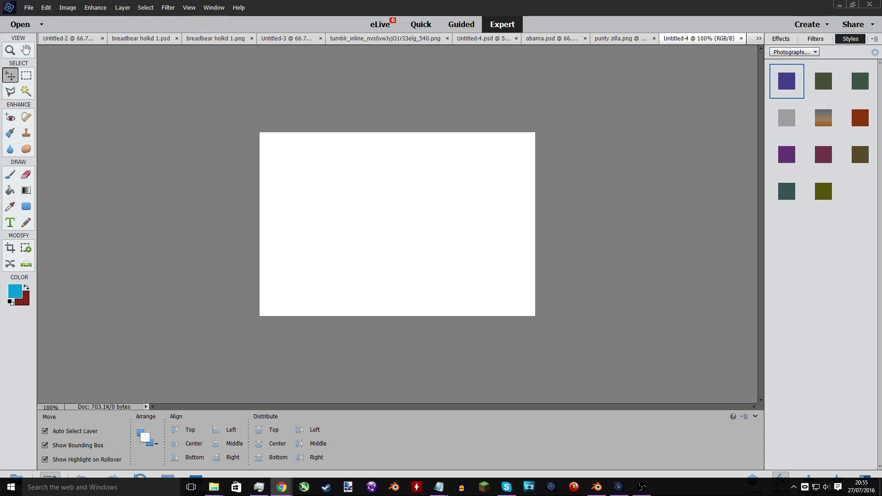
# Create another blank file sized to the clipboard image and paste the yellow animatronic scene into it.
pyautogui.click(28, 7)
pyautogui.moveTo(92, 18)
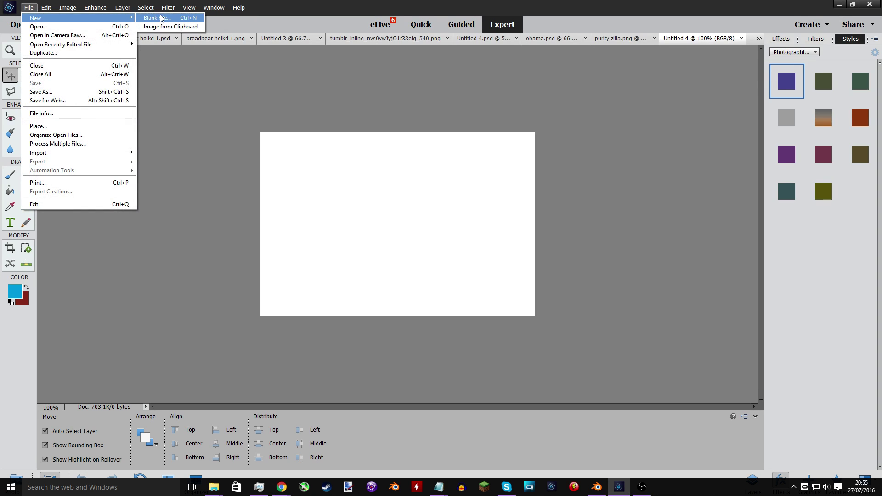
pyautogui.click(160, 18)
pyautogui.click(529, 131)
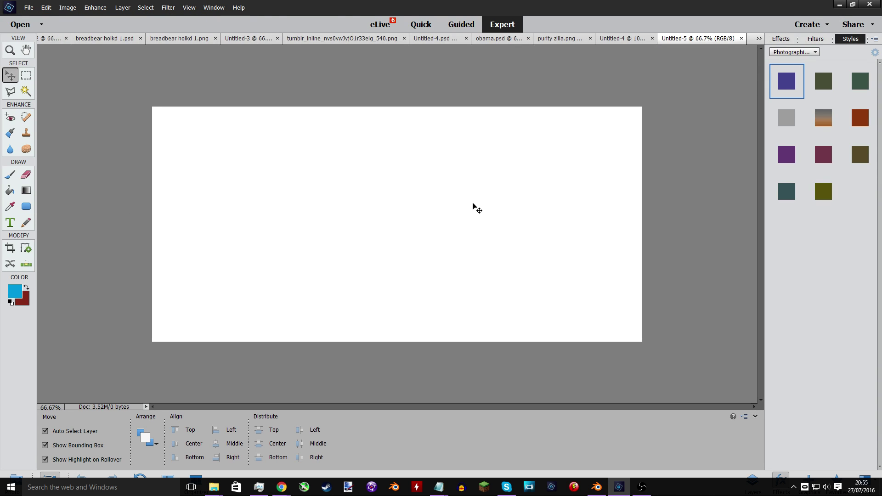
pyautogui.hotkey('ctrl', 'v')
pyautogui.hotkey('ctrl', 'e')
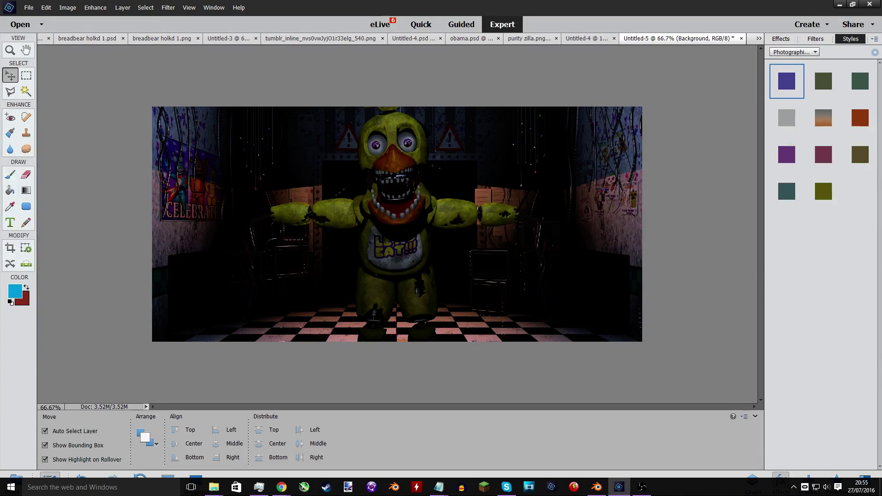
# Add the second copied scene image as a layer beneath the animatronic layer and compare them by toggling the top layer's visibility.
pyautogui.click(281, 486)
pyautogui.hotkey('ctrl', 'j')
pyautogui.click(752, 479)
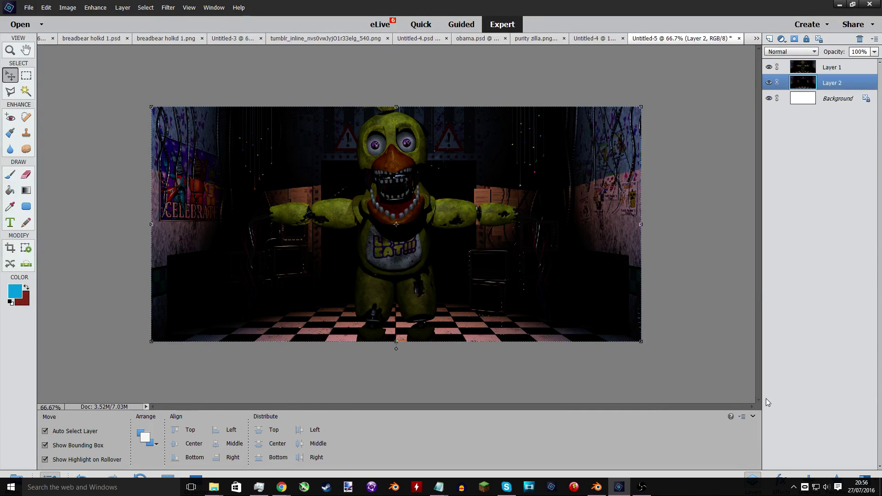
pyautogui.click(769, 67)
pyautogui.click(770, 67)
# Paste the portrait of the blonde woman into the document and place its layer above the animatronic layer.
pyautogui.hotkey('alt', 'Tab')
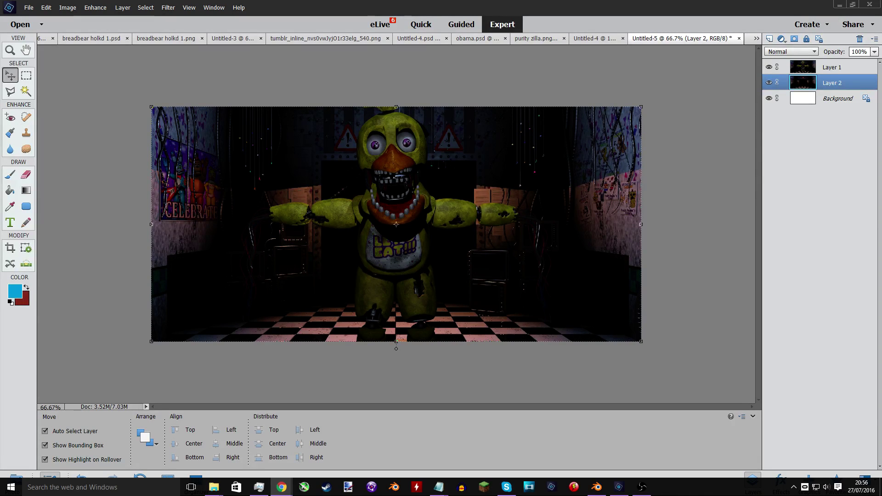
pyautogui.click(204, 110)
pyautogui.hotkey('ctrl', 'v')
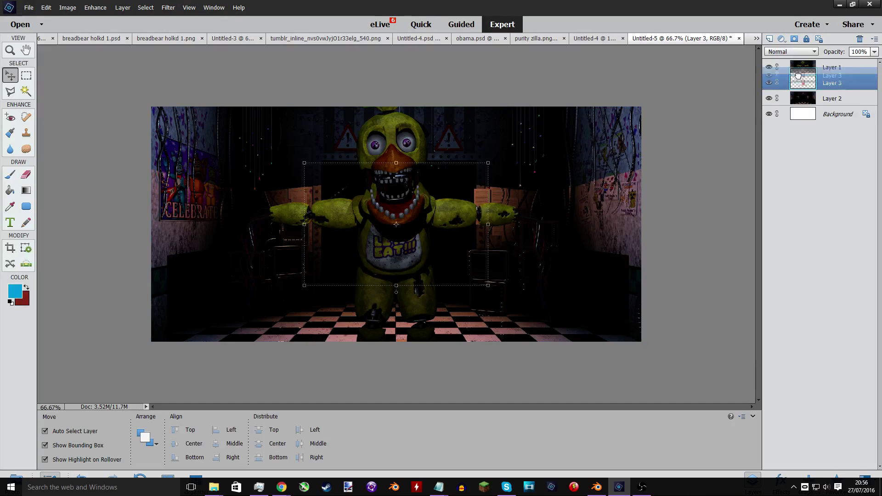
pyautogui.moveTo(805, 67); pyautogui.dragTo(807, 89)
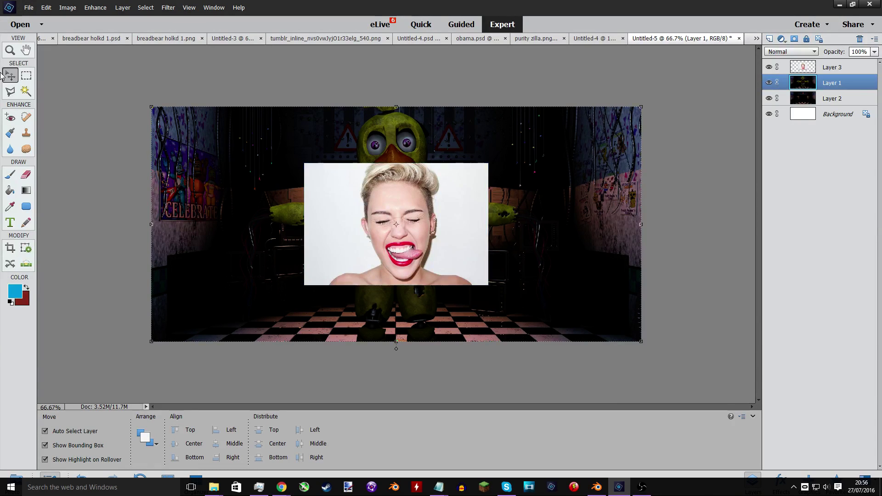
# Try to select the portrait's light backdrop with the Magic Wand on Layer 1, raising the tolerance to 114.
pyautogui.click(26, 92)
pyautogui.click(332, 209)
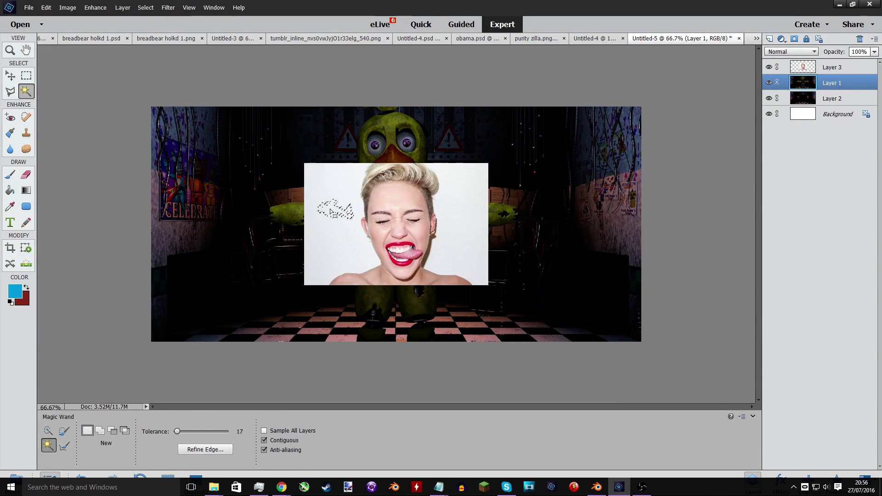
pyautogui.hotkey('ctrl', '=')
pyautogui.hotkey('ctrl', '=')
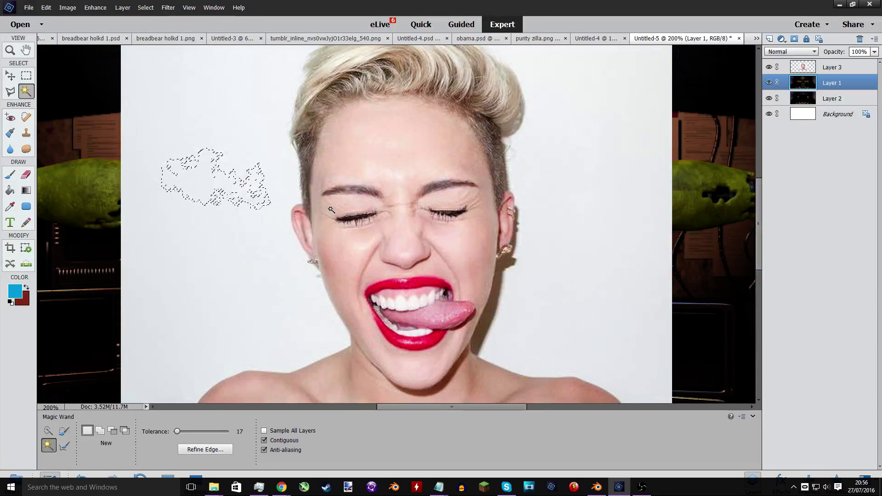
pyautogui.click(198, 430)
pyautogui.click(213, 332)
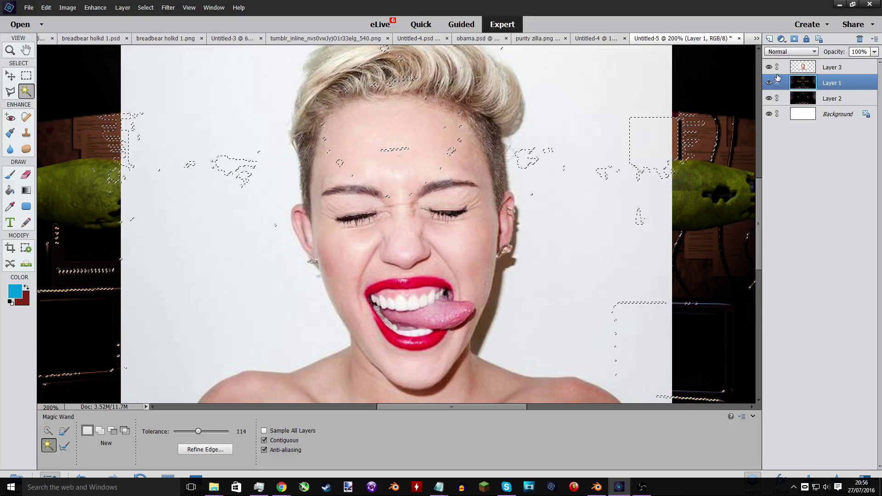
# Activate the portrait layer and delete the light backdrop on both sides of the head with the Magic Wand at tolerance 40.
pyautogui.hotkey('alt', ']')
pyautogui.click(587, 146)
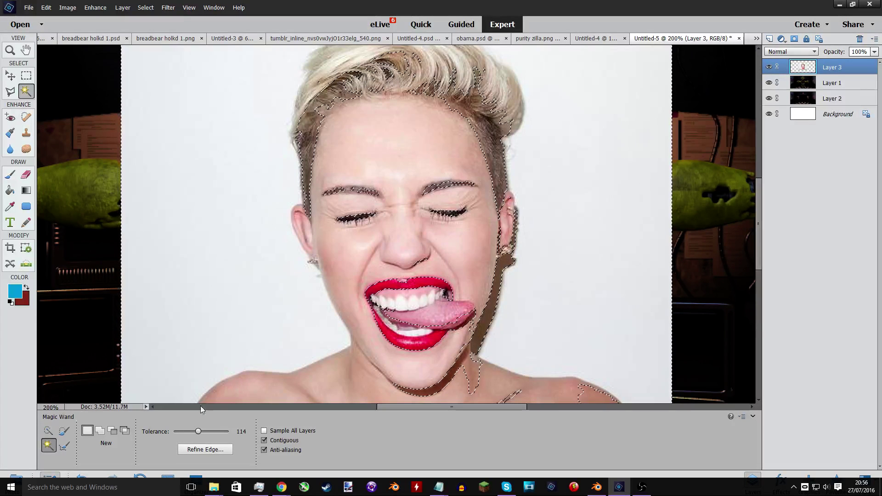
pyautogui.moveTo(198, 431); pyautogui.dragTo(182, 431)
pyautogui.click(186, 330)
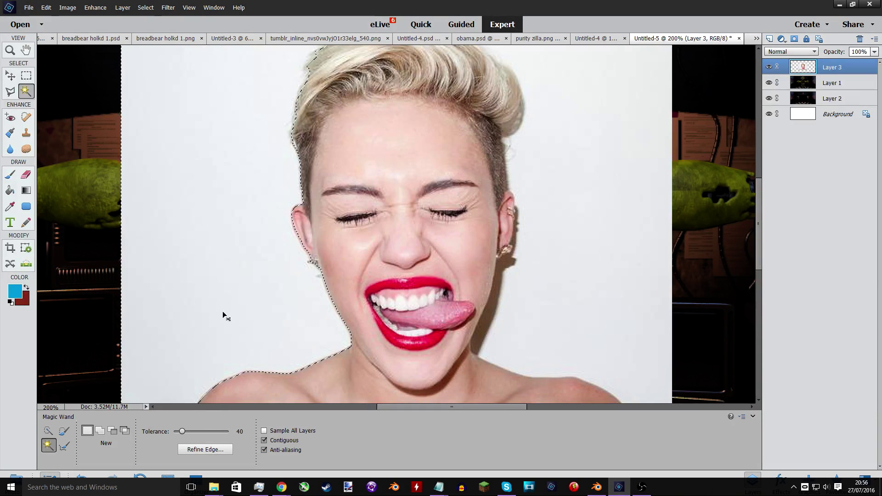
pyautogui.press('Delete')
pyautogui.click(562, 258)
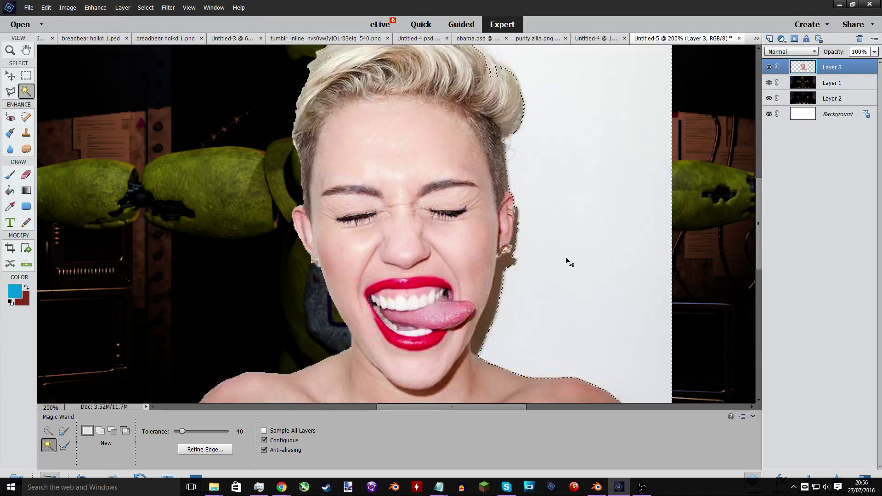
pyautogui.press('Delete')
# Delete the shadow beside the woman's jaw and neck with the Magic Wand at tolerance 11, and clear the selection.
pyautogui.scroll(2, 562, 259)
pyautogui.scroll(2, 561, 258)
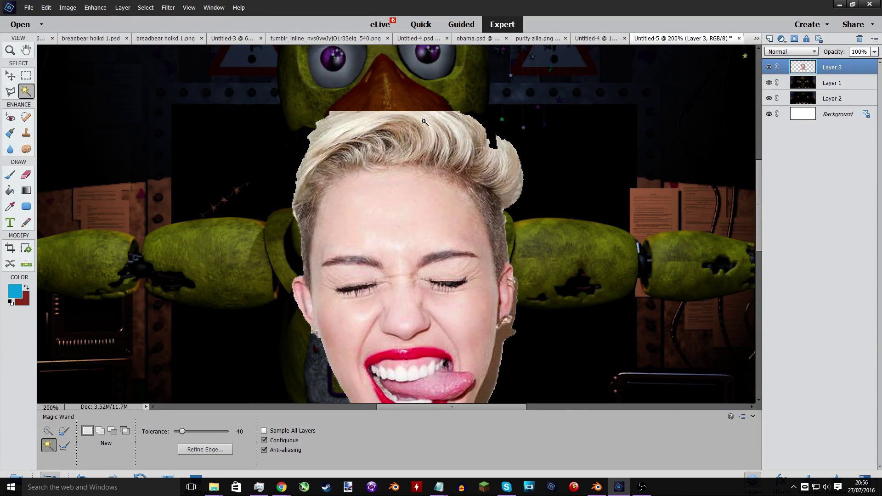
pyautogui.scroll(-5, 496, 277)
pyautogui.click(496, 277)
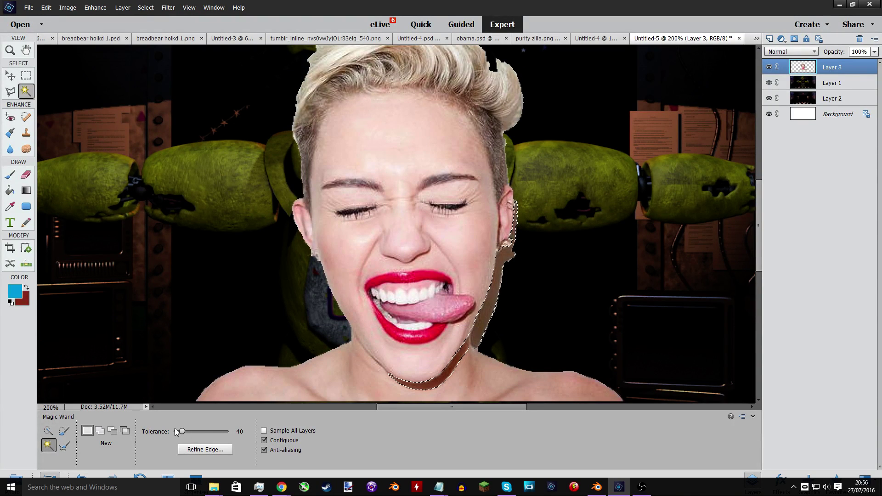
pyautogui.moveTo(182, 432); pyautogui.dragTo(175, 432)
pyautogui.press('Delete')
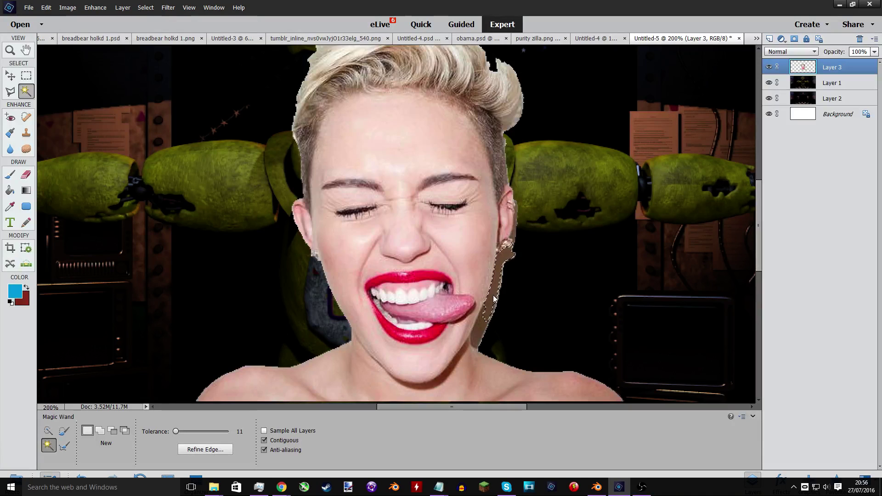
pyautogui.hotkey('ctrl', 'd')
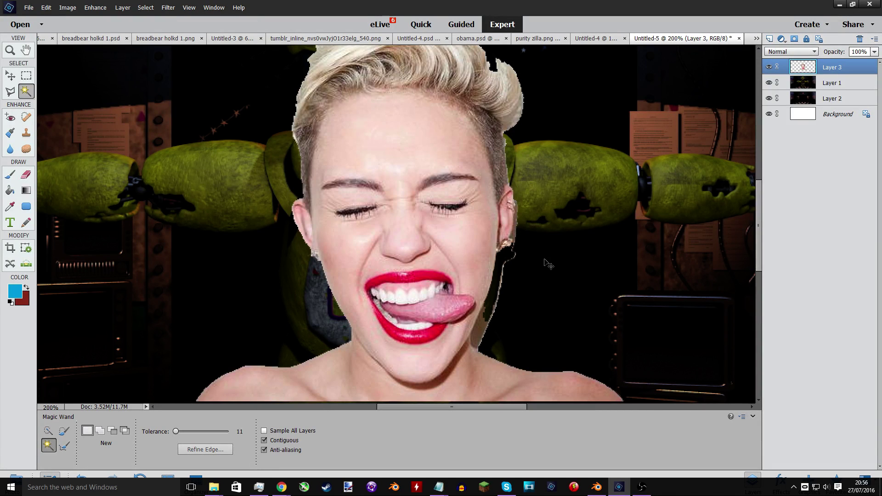
# Erase the leftover light outline and shadow remnants from the ear down to the neck with a 9 px pencil-type Eraser.
pyautogui.hotkey('ctrl', '=')
pyautogui.hotkey('ctrl', '=')
pyautogui.hotkey('ctrl', '=')
pyautogui.scroll(-3, 546, 258)
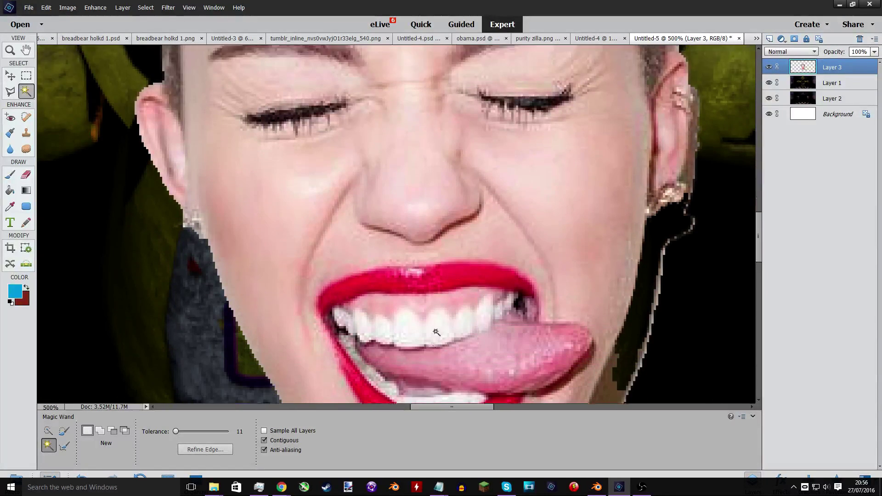
pyautogui.scroll(-2, 436, 332)
pyautogui.moveTo(443, 409); pyautogui.dragTo(473, 409)
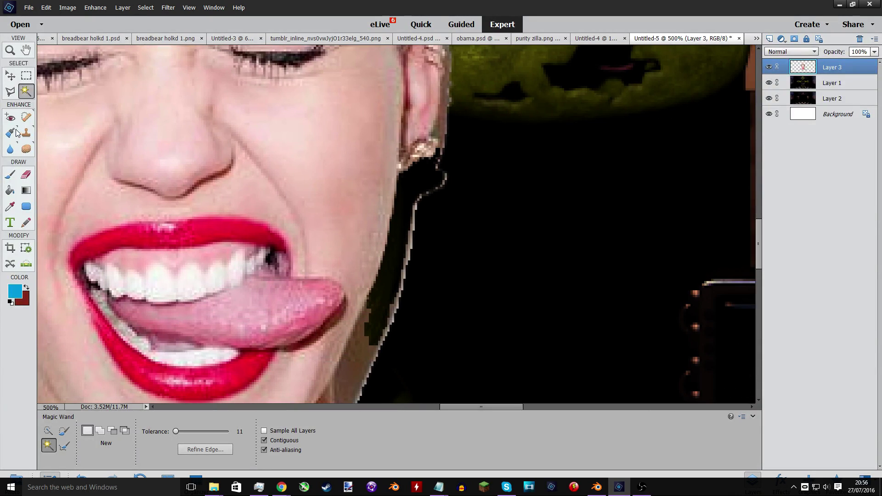
pyautogui.press('e')
pyautogui.moveTo(454, 158)
pyautogui.mouseDown()
pyautogui.moveTo(434, 189)
pyautogui.moveTo(440, 178)
pyautogui.moveTo(427, 178)
pyautogui.moveTo(409, 253)
pyautogui.moveTo(407, 218)
pyautogui.moveTo(393, 324)
pyautogui.moveTo(356, 334)
pyautogui.moveTo(342, 323)
pyautogui.moveTo(376, 226)
pyautogui.moveTo(367, 292)
pyautogui.moveTo(383, 254)
pyautogui.moveTo(357, 317)
pyautogui.mouseUp()
pyautogui.scroll(-3, 392, 319)
pyautogui.click(358, 331)
pyautogui.scroll(-3, 366, 311)
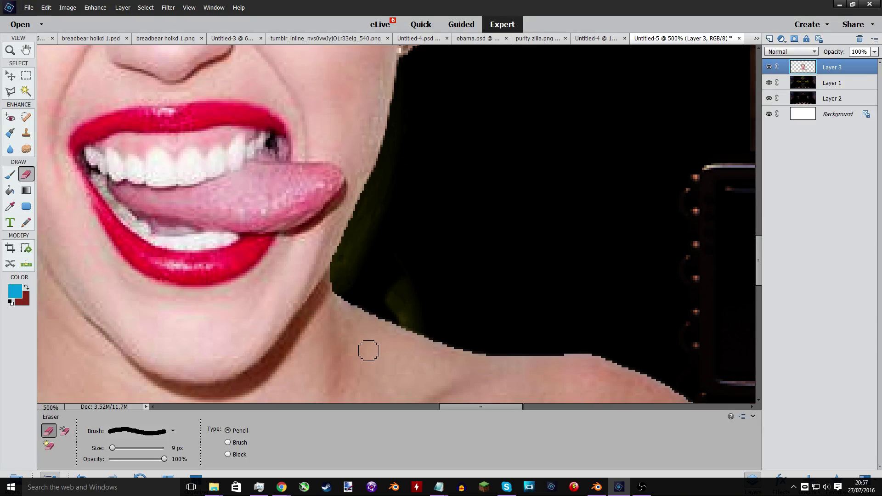
# Erase along the woman's jawline with the 9 px Eraser, and delete the severed neck and shoulders with the Magic Wand at tolerance 156.
pyautogui.moveTo(458, 408); pyautogui.dragTo(433, 406)
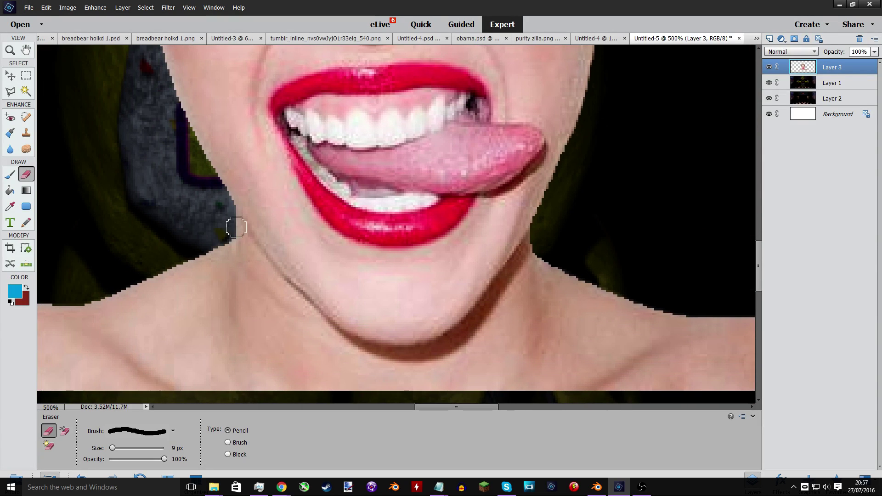
pyautogui.moveTo(231, 215)
pyautogui.mouseDown()
pyautogui.moveTo(234, 232)
pyautogui.moveTo(307, 315)
pyautogui.moveTo(356, 342)
pyautogui.moveTo(394, 346)
pyautogui.moveTo(473, 319)
pyautogui.moveTo(529, 250)
pyautogui.mouseUp()
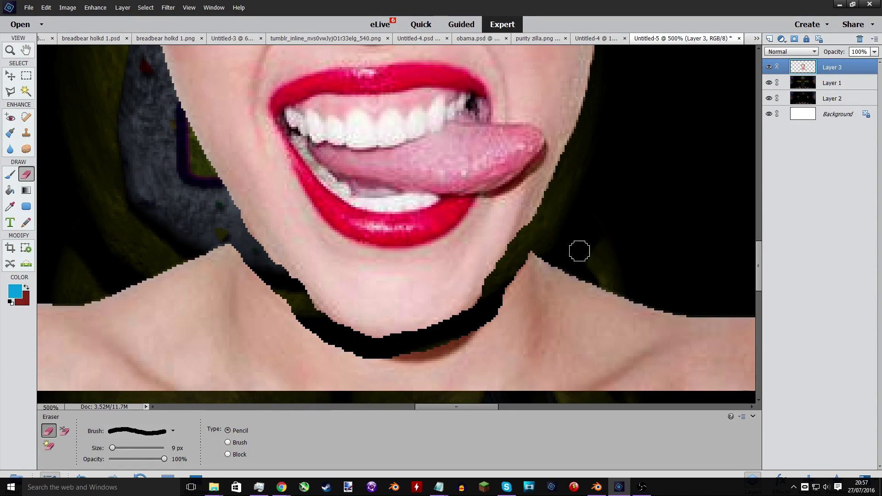
pyautogui.click(31, 93)
pyautogui.click(169, 296)
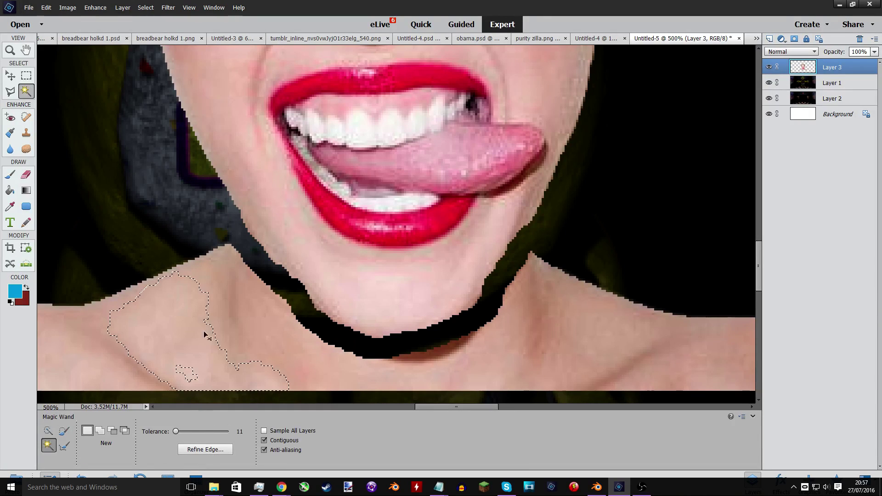
pyautogui.click(208, 431)
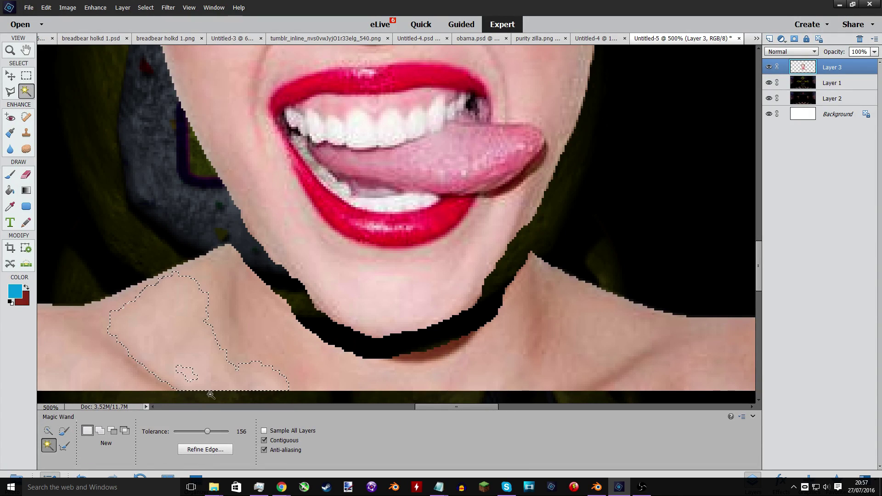
pyautogui.click(212, 347)
pyautogui.press('Delete')
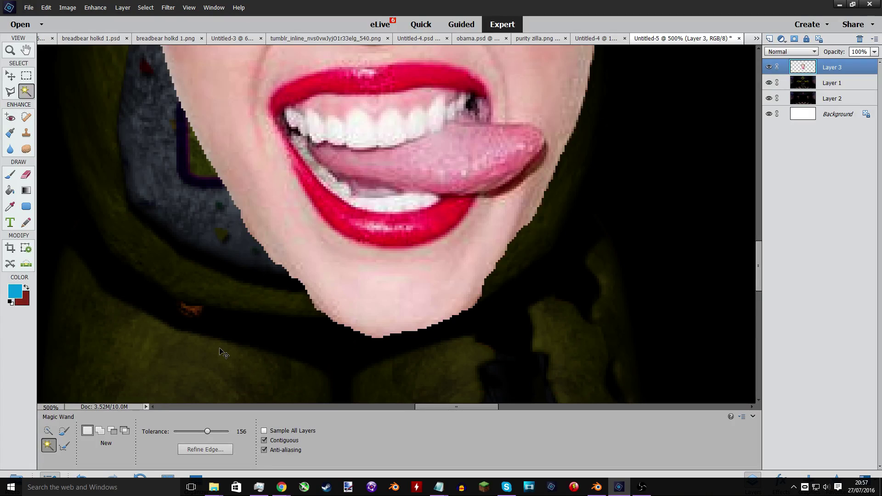
# Move the cut-out woman's head up so it covers the yellow animatronic's own head.
pyautogui.hotkey('ctrl', '-')
pyautogui.hotkey('ctrl', '-')
pyautogui.hotkey('ctrl', '-')
pyautogui.hotkey('ctrl', '-')
pyautogui.hotkey('ctrl', '-')
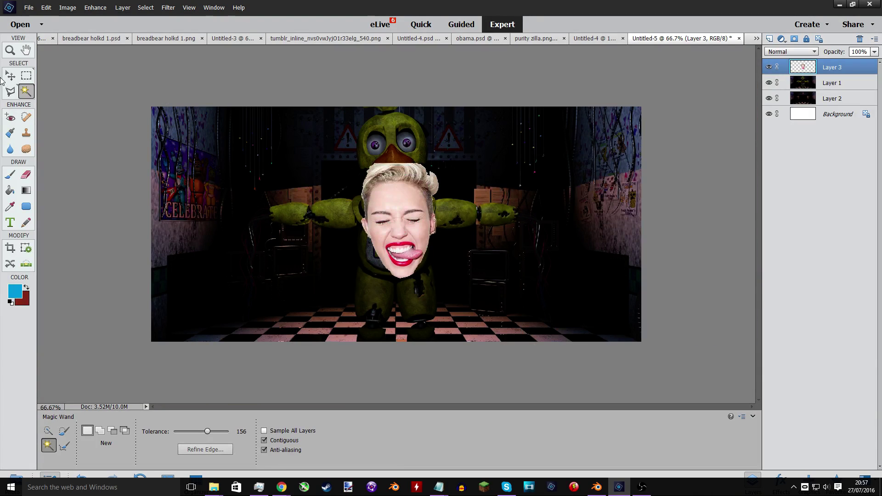
pyautogui.click(6, 74)
pyautogui.moveTo(384, 206); pyautogui.dragTo(377, 145)
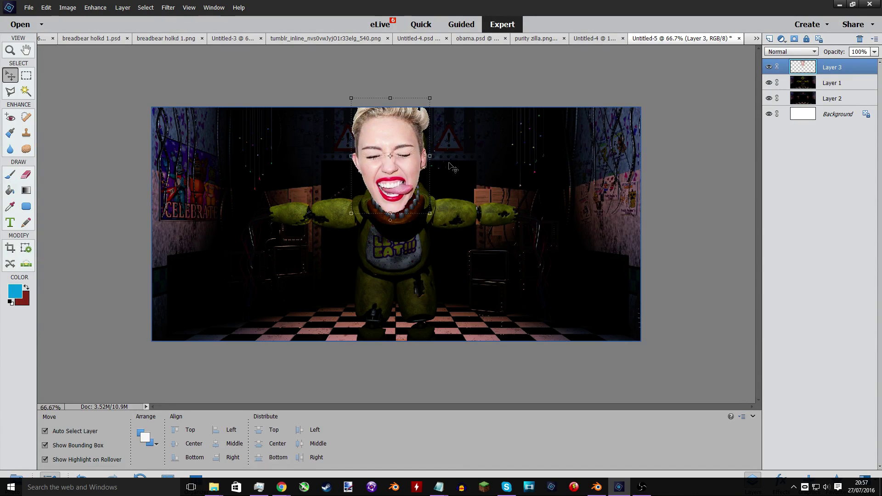
# Activate Layer 1 and remove the animatronic's uppermost tooth beside the woman's jaw with a 17 px content-aware Spot Healing Brush.
pyautogui.hotkey('ctrl', '+')
pyautogui.hotkey('ctrl', '+')
pyautogui.hotkey('ctrl', '+')
pyautogui.scroll(5, 449, 164)
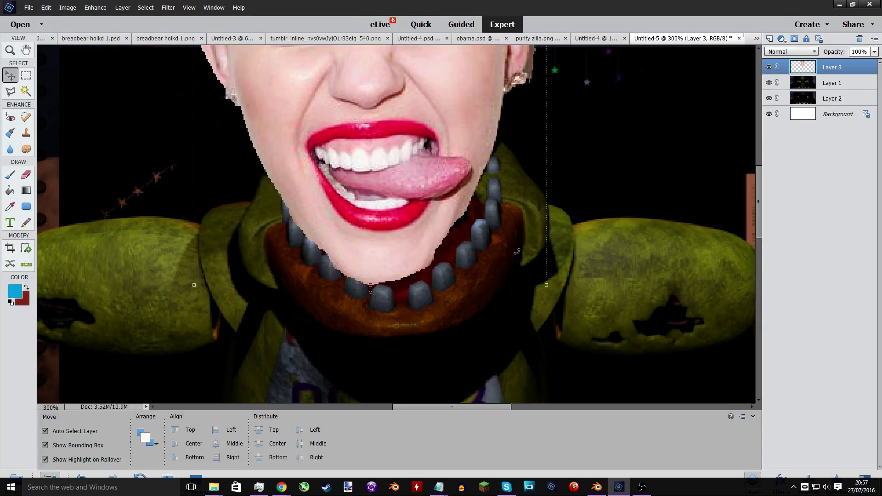
pyautogui.click(163, 172)
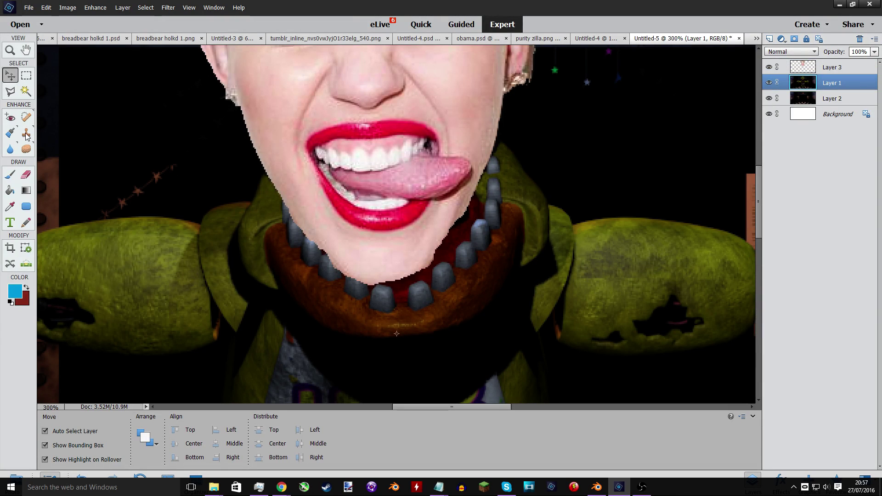
pyautogui.click(8, 172)
pyautogui.scroll(10, 157, 130)
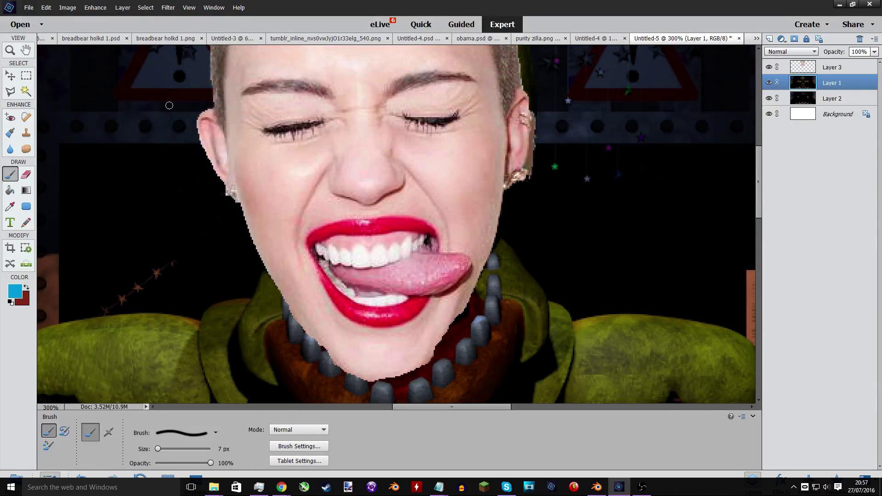
pyautogui.scroll(4, 169, 105)
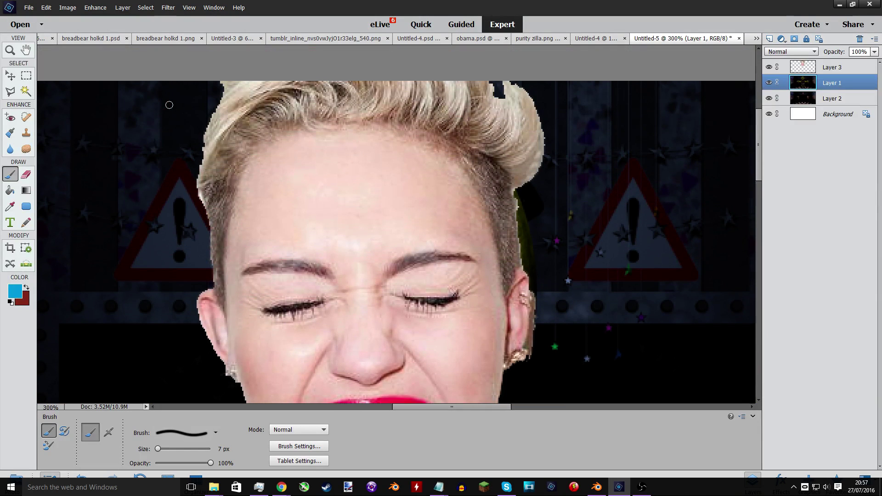
pyautogui.scroll(-8, 274, 330)
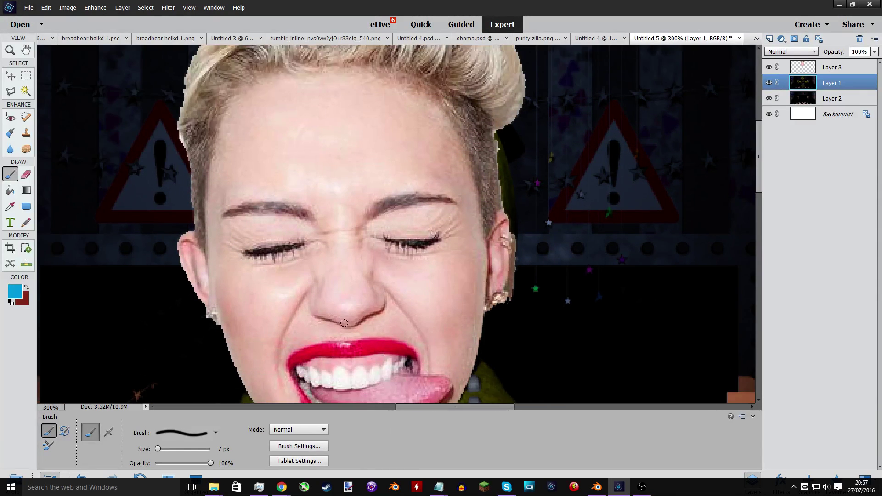
pyautogui.scroll(-4, 323, 314)
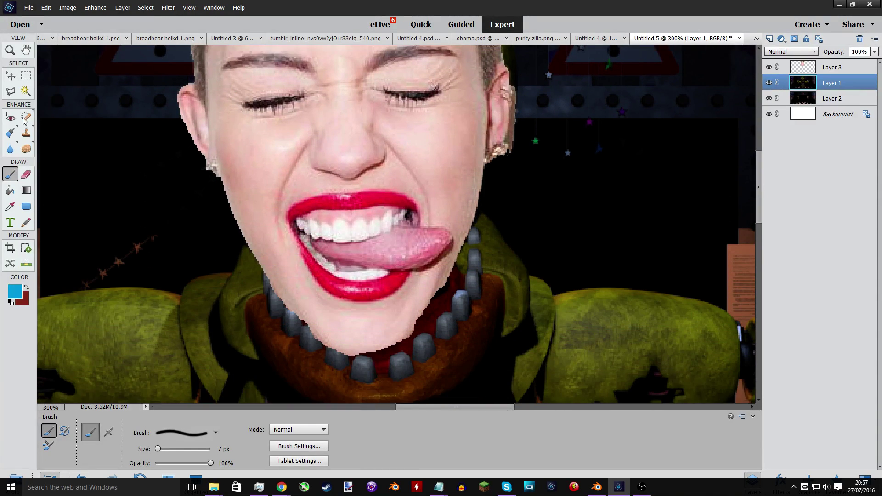
pyautogui.click(27, 118)
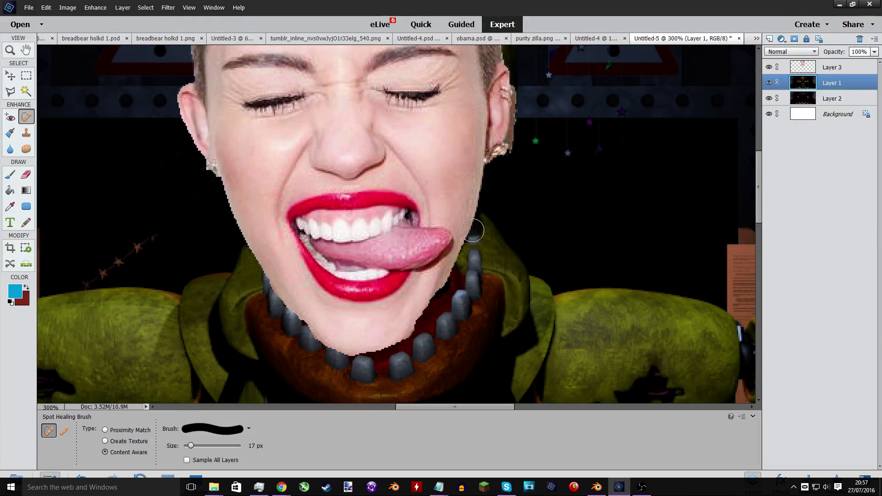
pyautogui.moveTo(475, 240); pyautogui.dragTo(474, 263)
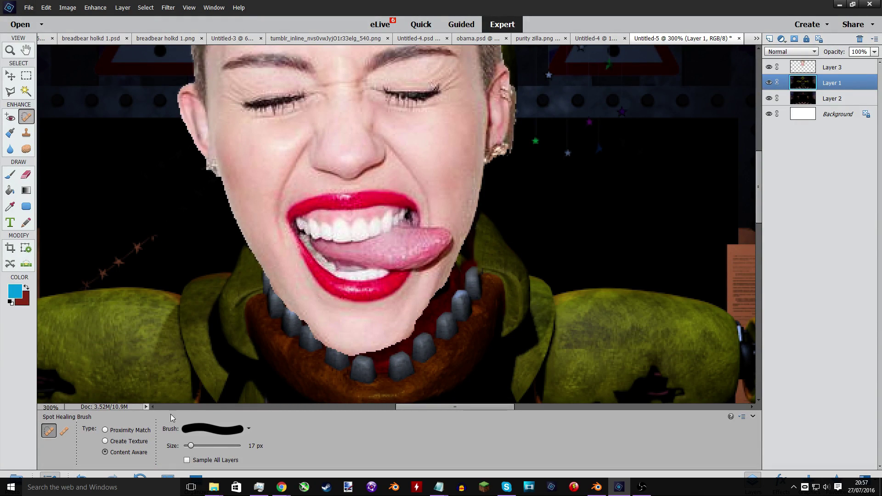
# Try to heal away the animatronic's whole lower jaw with a 245 px Spot Healing Brush.
pyautogui.moveTo(191, 445); pyautogui.dragTo(219, 446)
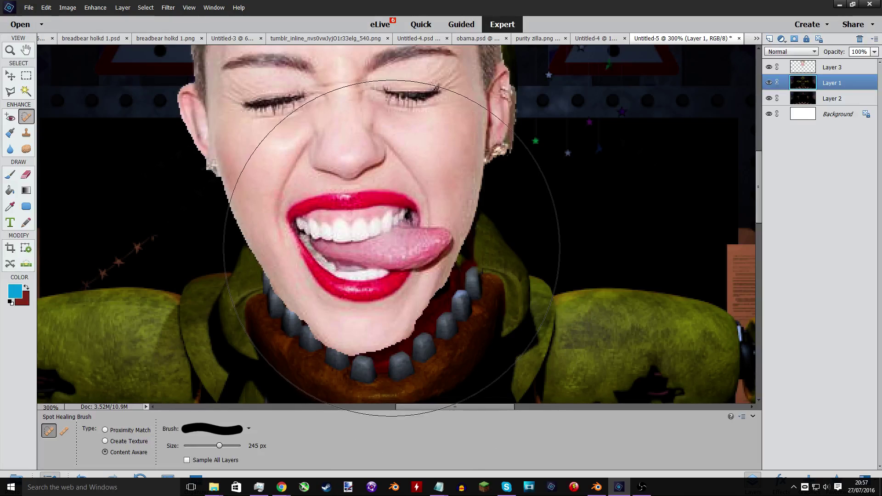
pyautogui.click(379, 224)
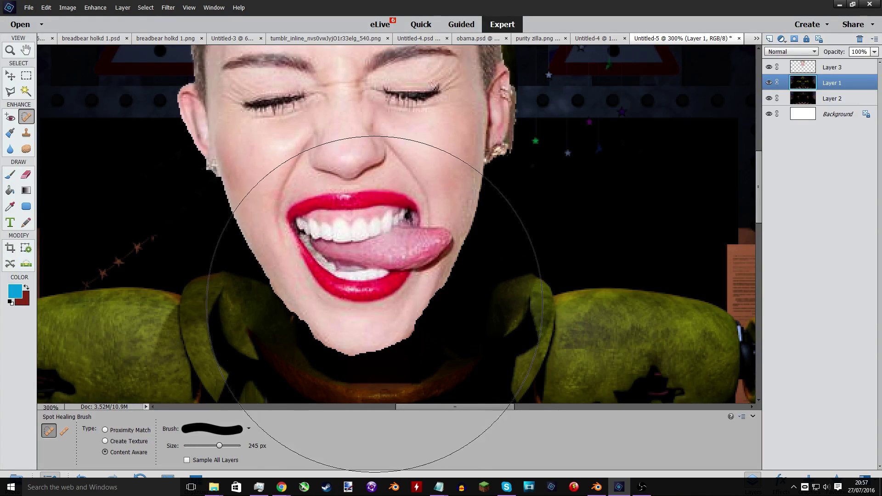
pyautogui.hotkey('ctrl', 'z')
# Remove the animatronic's lower jaw and teeth around the woman's chin with a 61 px Spot Healing Brush.
pyautogui.click(209, 446)
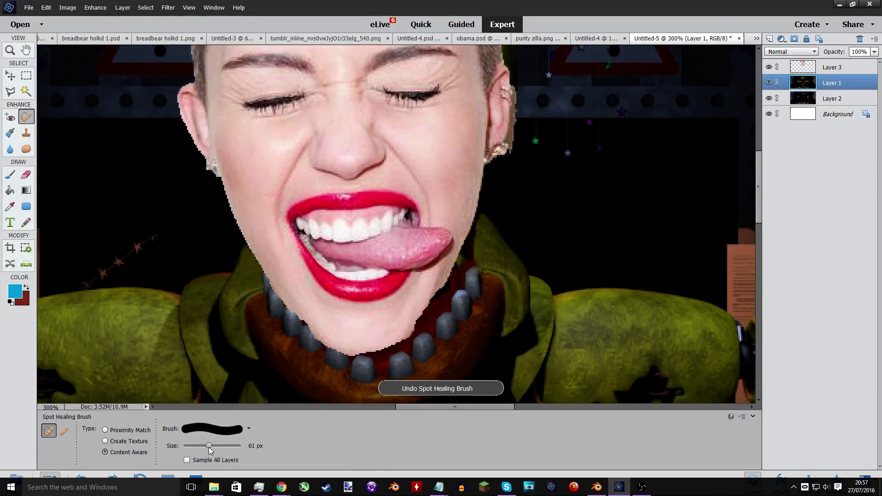
pyautogui.moveTo(490, 299)
pyautogui.mouseDown()
pyautogui.moveTo(470, 312)
pyautogui.moveTo(466, 246)
pyautogui.moveTo(445, 281)
pyautogui.moveTo(444, 271)
pyautogui.moveTo(443, 333)
pyautogui.moveTo(408, 328)
pyautogui.moveTo(411, 303)
pyautogui.moveTo(348, 349)
pyautogui.moveTo(323, 315)
pyautogui.moveTo(298, 303)
pyautogui.moveTo(280, 227)
pyautogui.moveTo(287, 301)
pyautogui.mouseUp()
pyautogui.scroll(-2, 445, 297)
pyautogui.scroll(-4, 360, 316)
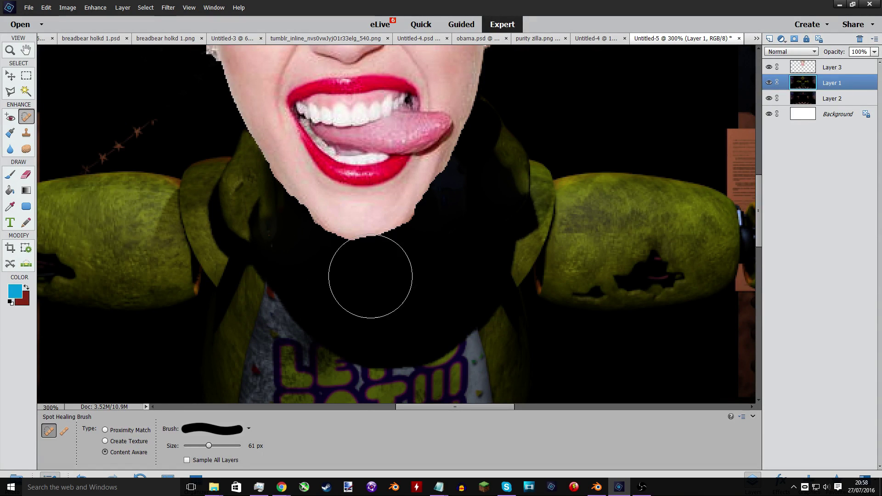
# Try to remove the "LET'S EAT!!!" lettering from the bib with the 61 px Spot Healing Brush.
pyautogui.scroll(-2, 368, 277)
pyautogui.scroll(-4, 423, 244)
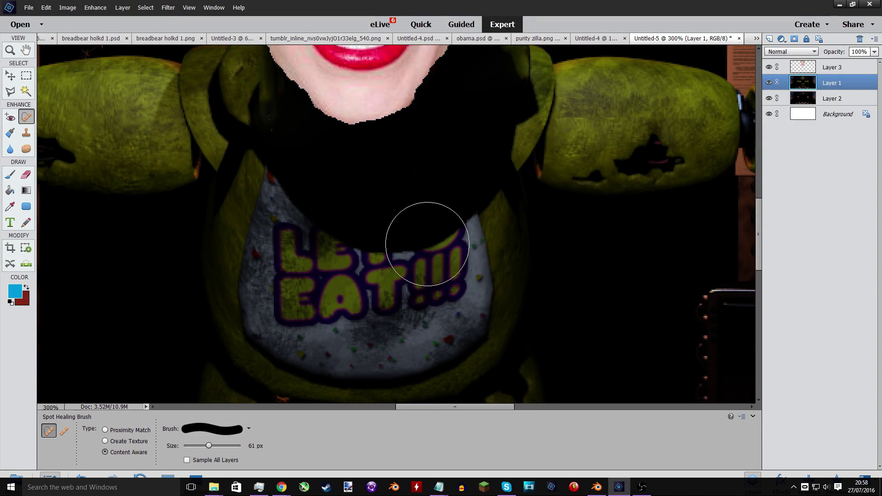
pyautogui.moveTo(429, 236)
pyautogui.mouseDown()
pyautogui.moveTo(441, 297)
pyautogui.moveTo(364, 259)
pyautogui.moveTo(334, 285)
pyautogui.moveTo(296, 264)
pyautogui.moveTo(293, 245)
pyautogui.moveTo(292, 275)
pyautogui.moveTo(283, 246)
pyautogui.moveTo(305, 272)
pyautogui.mouseUp()
pyautogui.hotkey('ctrl', 'z')
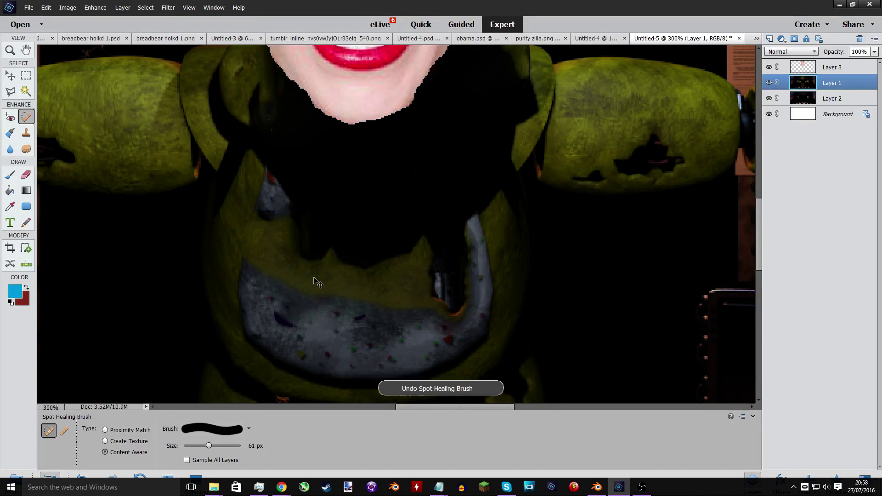
pyautogui.click(315, 271)
pyautogui.click(339, 279)
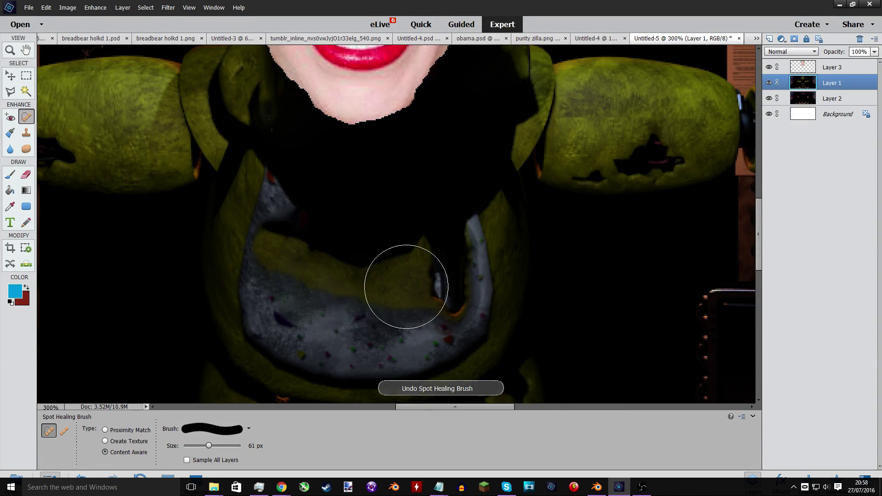
pyautogui.click(412, 283)
pyautogui.click(440, 297)
pyautogui.click(440, 298)
pyautogui.click(437, 266)
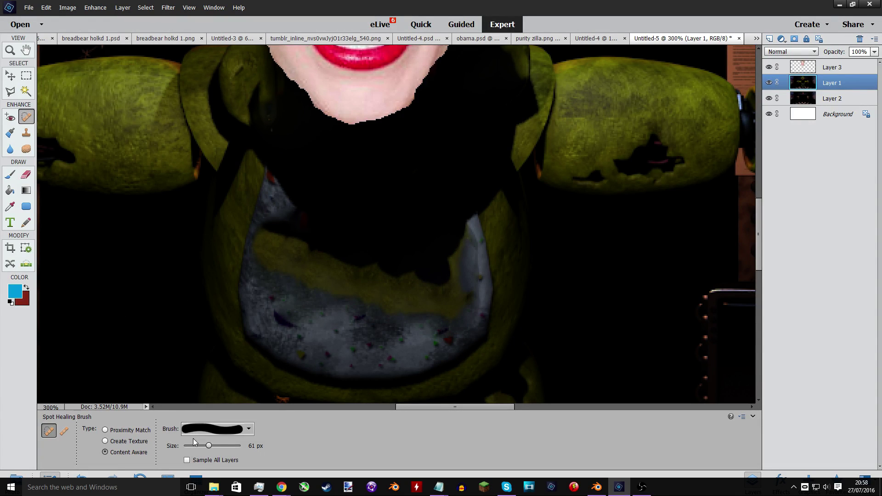
# Dab the bib's edge with a 26 px Spot Healing Brush, and undo the healing strokes made on the bib.
pyautogui.moveTo(209, 446); pyautogui.dragTo(196, 445)
pyautogui.click(457, 264)
pyautogui.hotkey('ctrl', 'z')
pyautogui.hotkey('ctrl', 'z')
pyautogui.hotkey('ctrl', 'z')
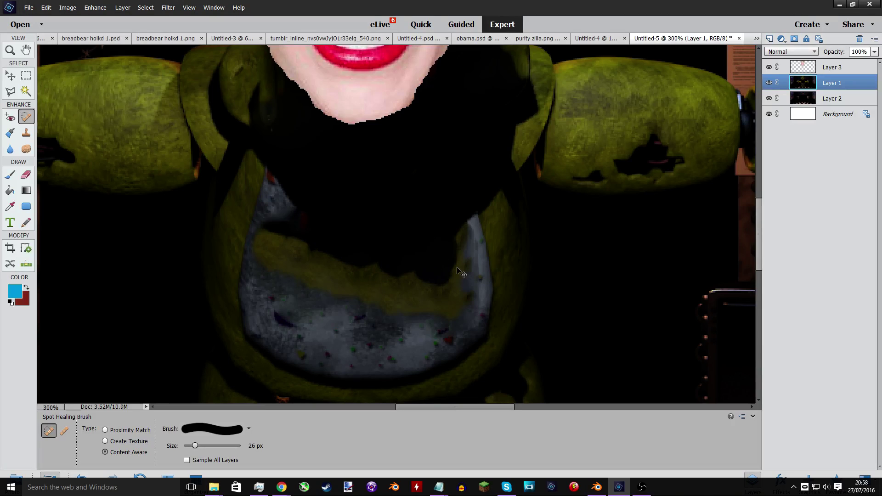
pyautogui.hotkey('ctrl', 'z')
pyautogui.hotkey('ctrl', 'z')
pyautogui.hotkey('ctrl', 'z')
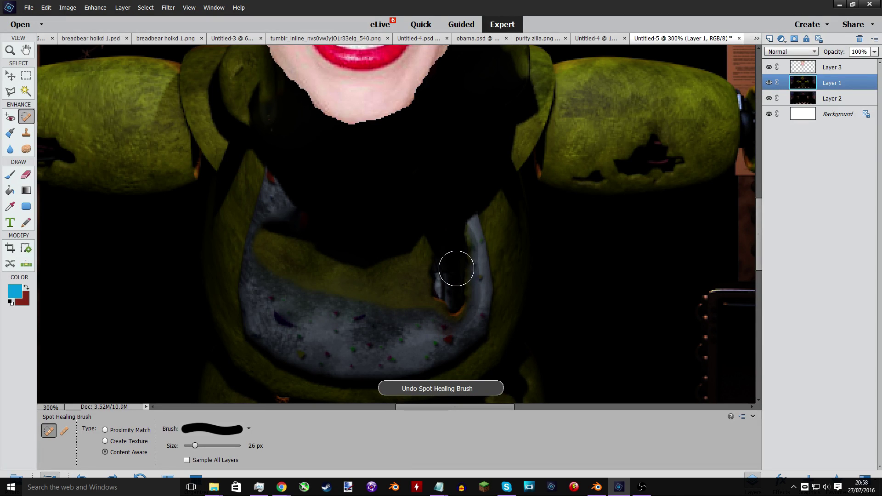
# Heal away the lower line of bib lettering, "EAT!!!", with short strokes of the 26 px Spot Healing Brush.
pyautogui.moveTo(454, 279); pyautogui.dragTo(454, 281)
pyautogui.moveTo(457, 267)
pyautogui.mouseDown()
pyautogui.moveTo(437, 303)
pyautogui.moveTo(397, 299)
pyautogui.mouseUp()
pyautogui.moveTo(392, 282)
pyautogui.mouseDown()
pyautogui.moveTo(385, 304)
pyautogui.moveTo(376, 285)
pyautogui.moveTo(372, 312)
pyautogui.moveTo(363, 289)
pyautogui.moveTo(350, 321)
pyautogui.mouseUp()
pyautogui.moveTo(344, 275)
pyautogui.mouseDown()
pyautogui.moveTo(335, 303)
pyautogui.moveTo(312, 312)
pyautogui.moveTo(319, 297)
pyautogui.moveTo(317, 317)
pyautogui.mouseUp()
pyautogui.moveTo(303, 287); pyautogui.dragTo(294, 322)
pyautogui.moveTo(287, 285); pyautogui.dragTo(285, 324)
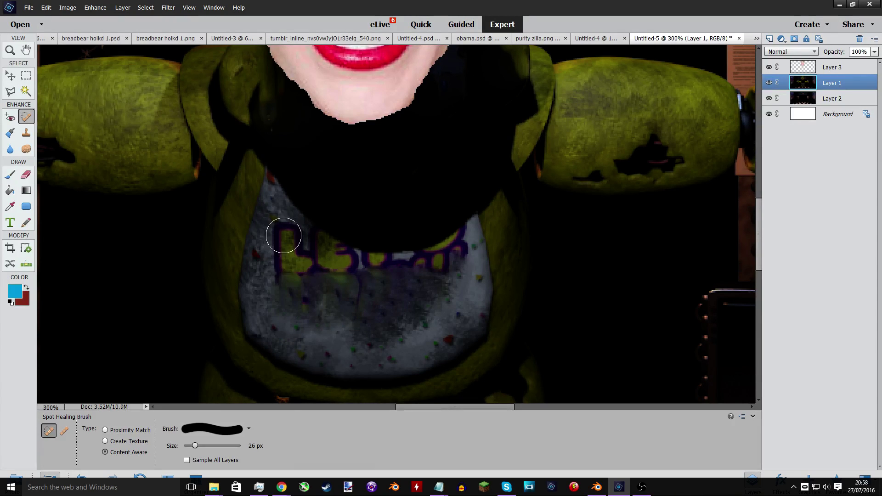
# Heal away the upper line of bib lettering, "LET'S", and smooth the leftover marks on the bib at 26 px.
pyautogui.moveTo(283, 236); pyautogui.dragTo(288, 267)
pyautogui.moveTo(278, 220); pyautogui.dragTo(294, 278)
pyautogui.moveTo(296, 242)
pyautogui.mouseDown()
pyautogui.moveTo(304, 274)
pyautogui.moveTo(313, 280)
pyautogui.moveTo(316, 261)
pyautogui.moveTo(327, 293)
pyautogui.moveTo(335, 277)
pyautogui.mouseUp()
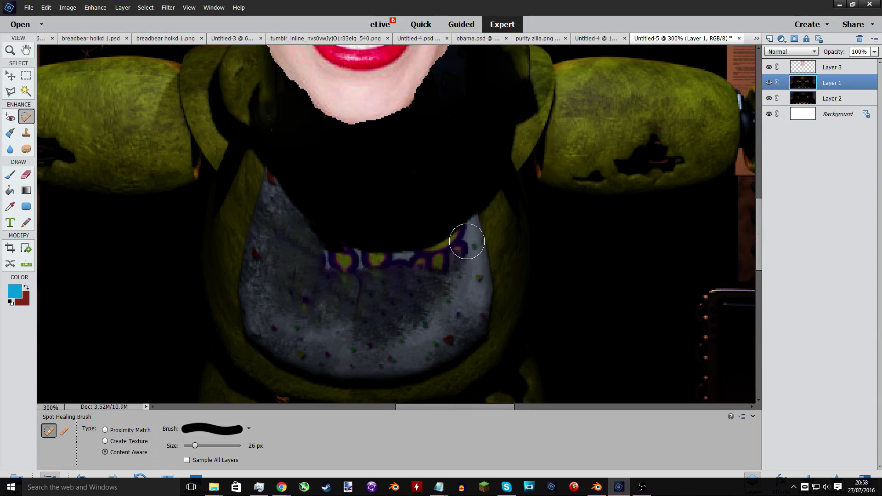
pyautogui.moveTo(467, 242)
pyautogui.mouseDown()
pyautogui.moveTo(459, 264)
pyautogui.moveTo(454, 237)
pyautogui.moveTo(434, 258)
pyautogui.moveTo(445, 253)
pyautogui.moveTo(382, 256)
pyautogui.moveTo(436, 263)
pyautogui.moveTo(450, 252)
pyautogui.moveTo(414, 267)
pyautogui.moveTo(330, 263)
pyautogui.moveTo(412, 263)
pyautogui.moveTo(335, 250)
pyautogui.moveTo(441, 278)
pyautogui.mouseUp()
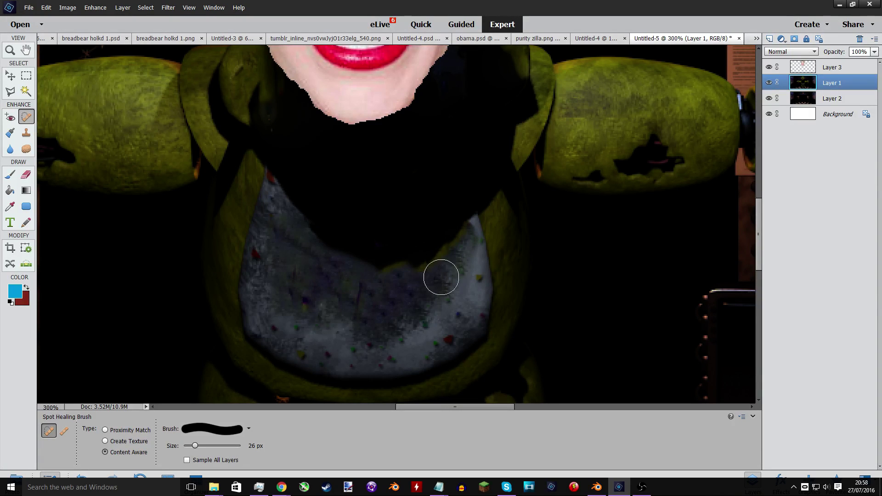
pyautogui.moveTo(268, 293); pyautogui.dragTo(299, 305)
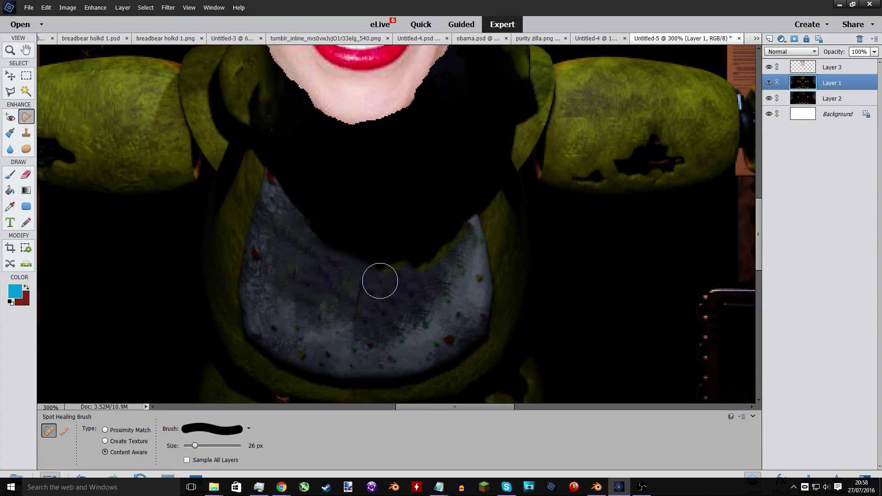
# Create a new layer above Layer 1 and add the horizontal text "Lets Twerk" to it.
pyautogui.click(122, 7)
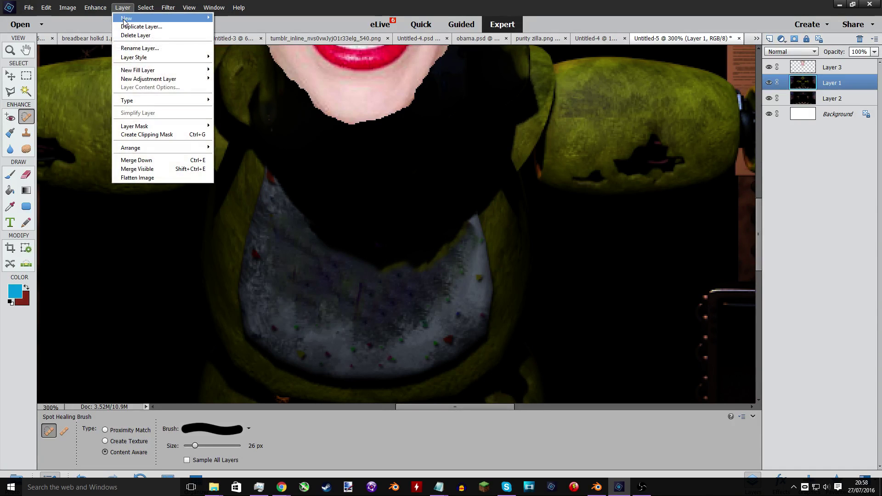
pyautogui.click(109, 20)
pyautogui.click(520, 101)
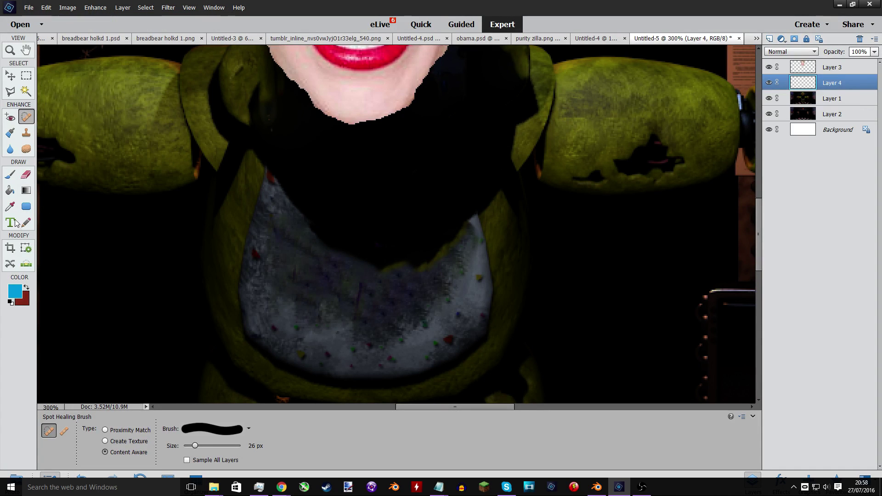
pyautogui.click(10, 225)
pyautogui.click(278, 277)
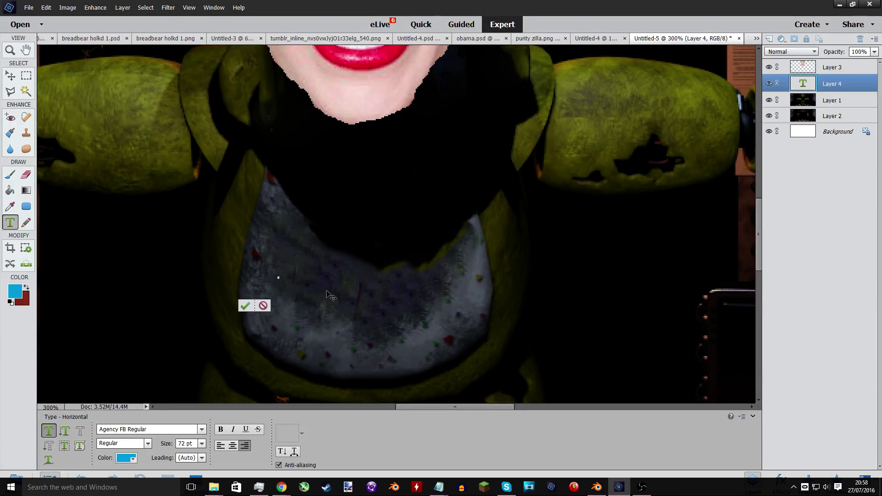
pyautogui.write('Lets')
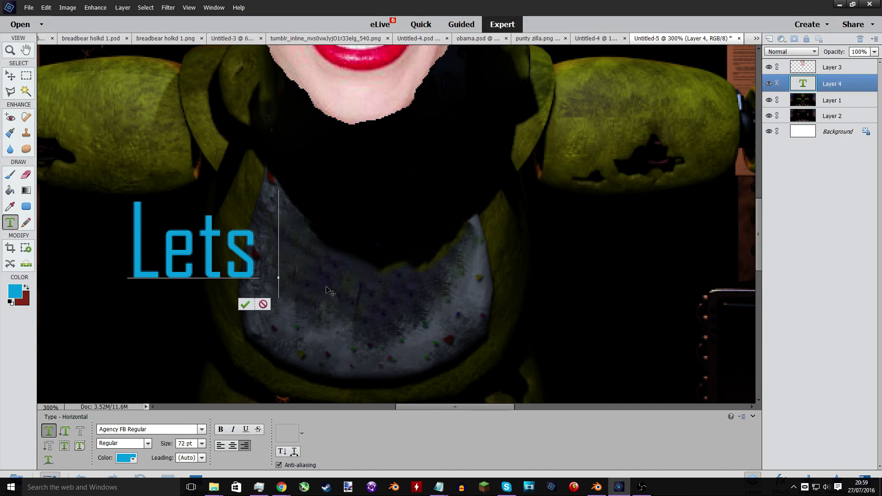
pyautogui.write(' Twerk')
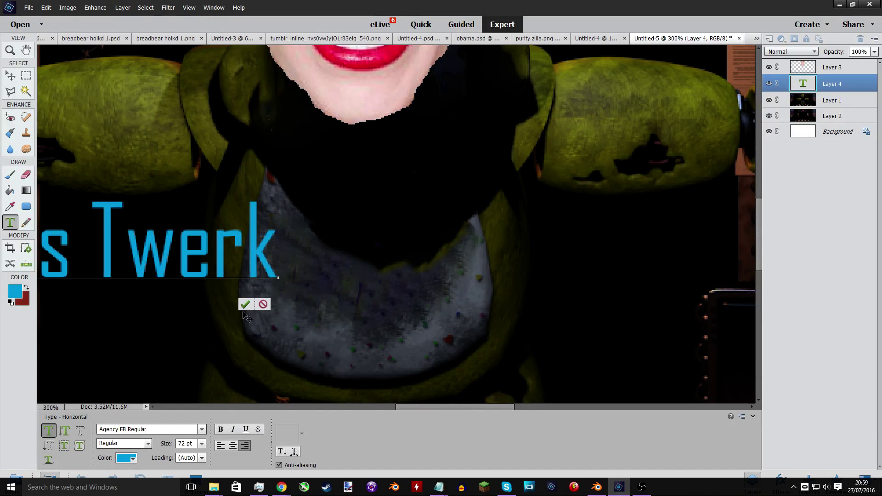
pyautogui.click(246, 304)
# Move the "Lets Twerk" text over the animatronic's bib and set its font size to 48 pt.
pyautogui.press('v')
pyautogui.moveTo(252, 257); pyautogui.dragTo(501, 334)
pyautogui.doubleClick(245, 397)
pyautogui.click(201, 443)
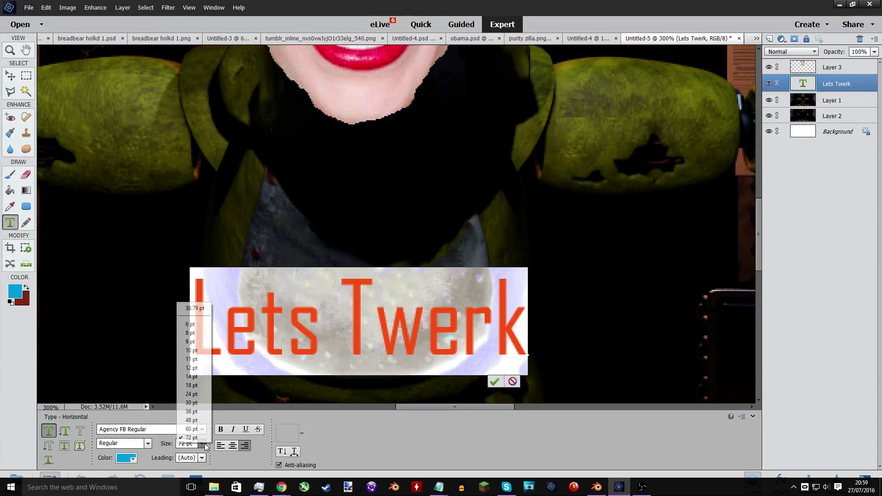
pyautogui.click(193, 421)
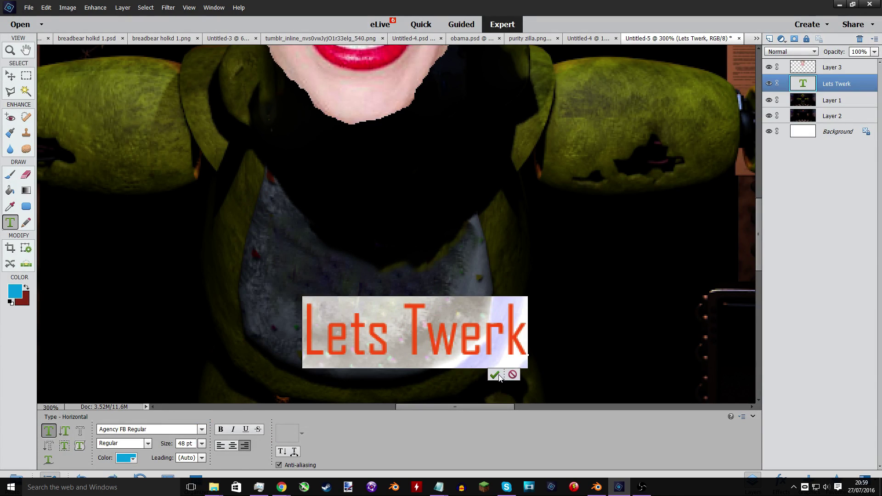
pyautogui.click(495, 375)
# Shift the "Lets Twerk" text fully onto the bib and set its font size to 30 pt.
pyautogui.press('v')
pyautogui.moveTo(465, 346); pyautogui.dragTo(383, 318)
pyautogui.doubleClick(318, 359)
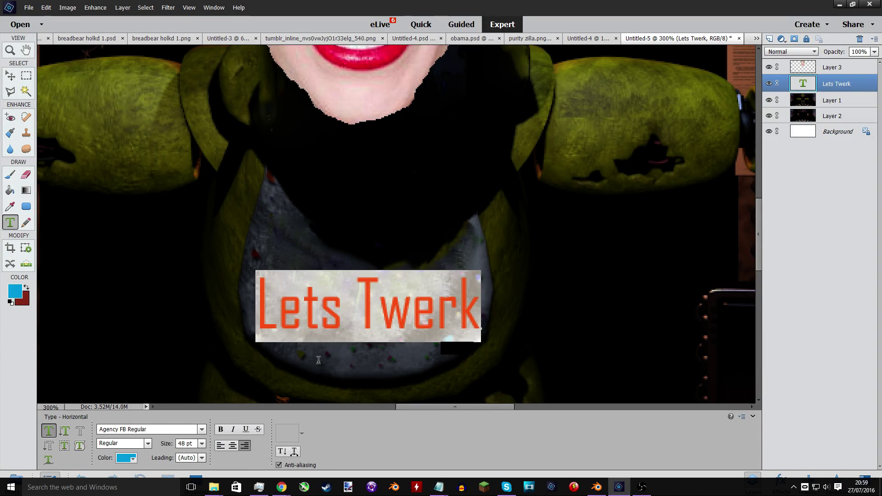
pyautogui.click(202, 443)
pyautogui.click(199, 398)
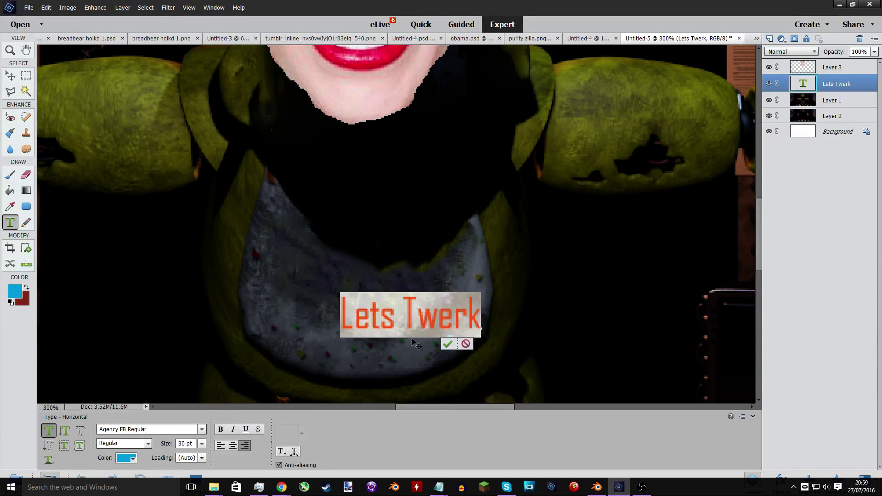
# Change the lettering's font to Bauhaus 93 Regular and center the text on the bib.
pyautogui.click(201, 429)
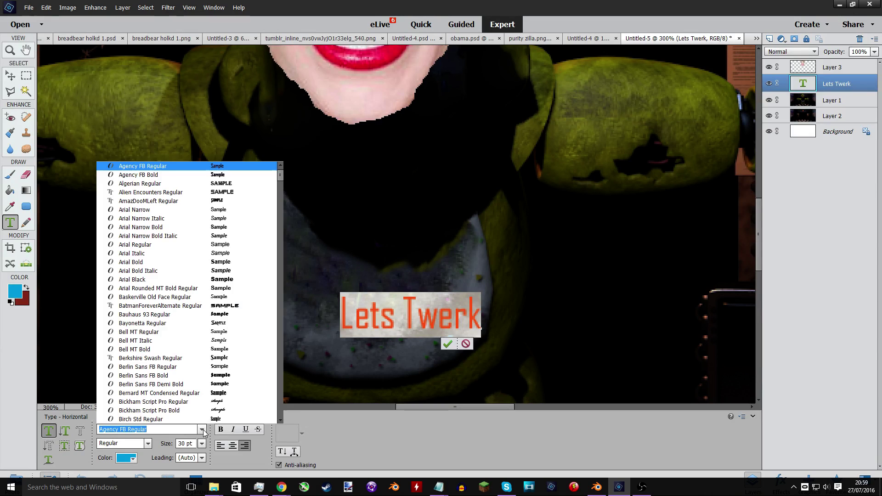
pyautogui.click(212, 315)
pyautogui.click(447, 346)
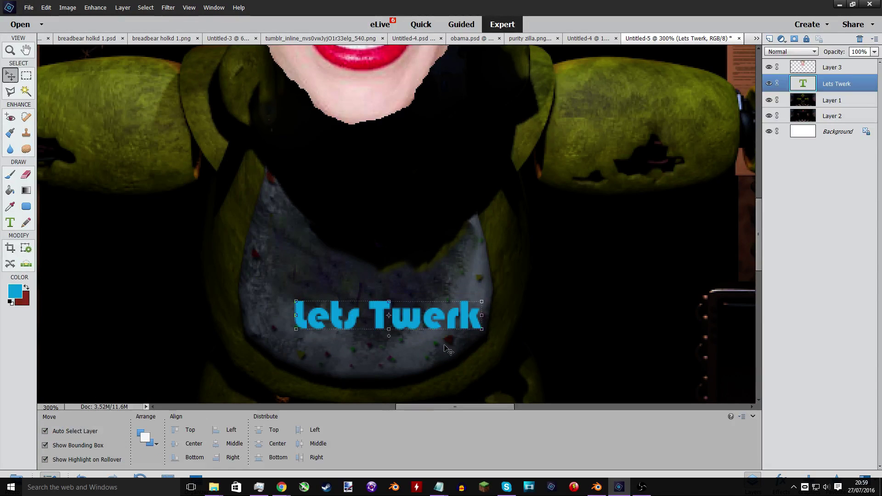
pyautogui.moveTo(434, 322); pyautogui.dragTo(413, 309)
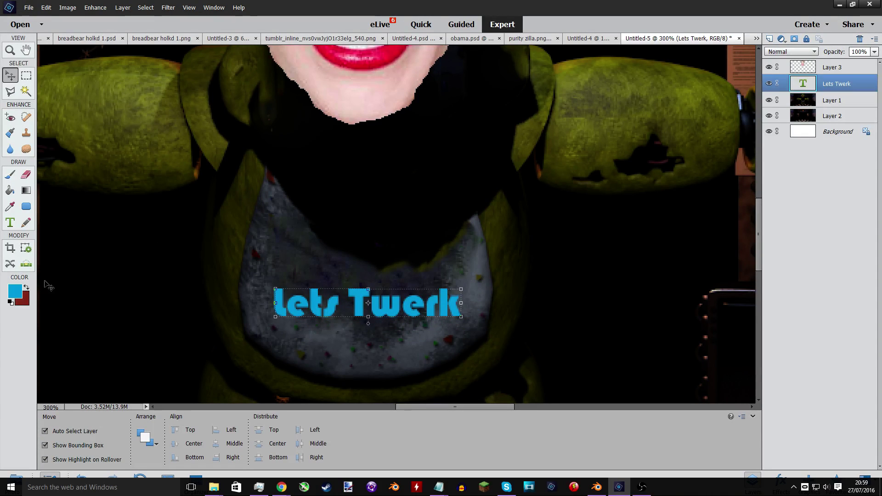
# Set the foreground color to the pale yellow-green c7cf68.
pyautogui.click(19, 289)
pyautogui.click(463, 240)
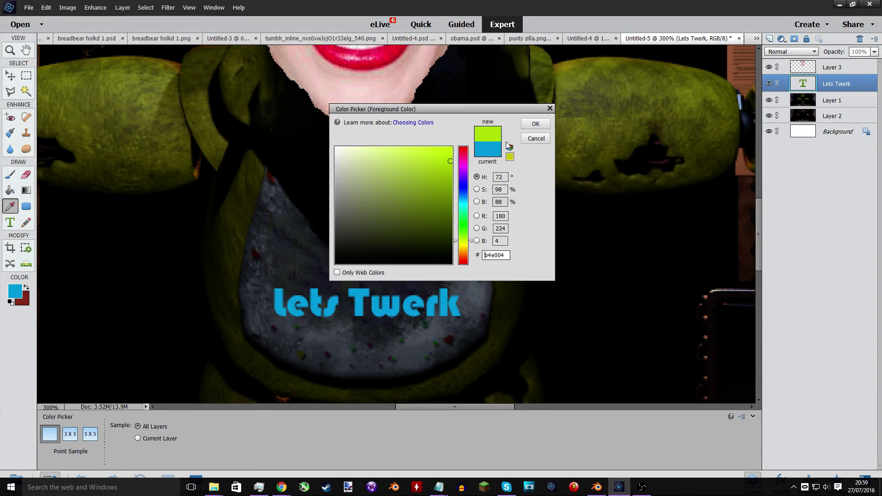
pyautogui.moveTo(417, 166)
pyautogui.mouseDown()
pyautogui.moveTo(348, 137)
pyautogui.moveTo(413, 150)
pyautogui.moveTo(399, 167)
pyautogui.mouseUp()
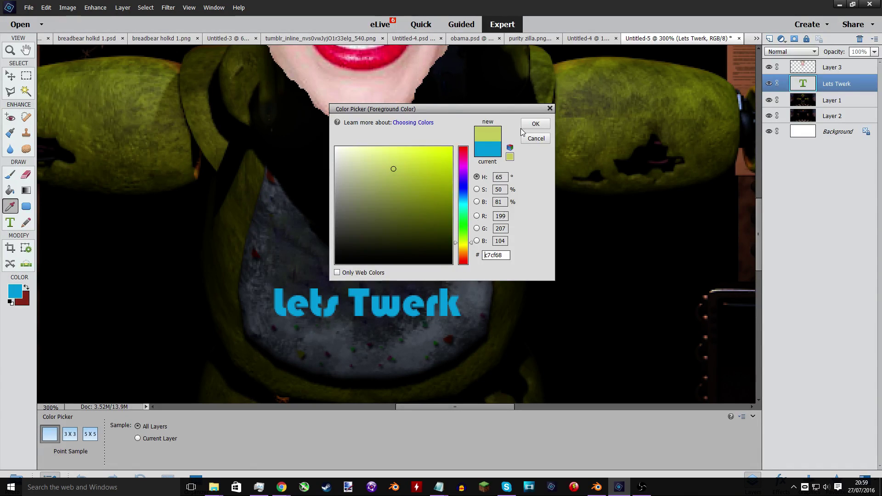
pyautogui.click(534, 124)
# Simplify the "Lets Twerk" type layer and fill each of its letters with the foreground color using the Paint Bucket.
pyautogui.click(9, 189)
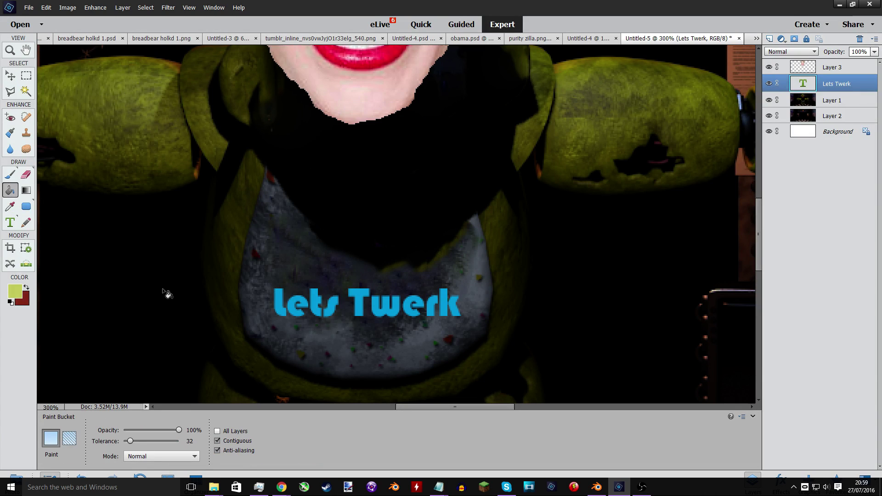
pyautogui.click(275, 296)
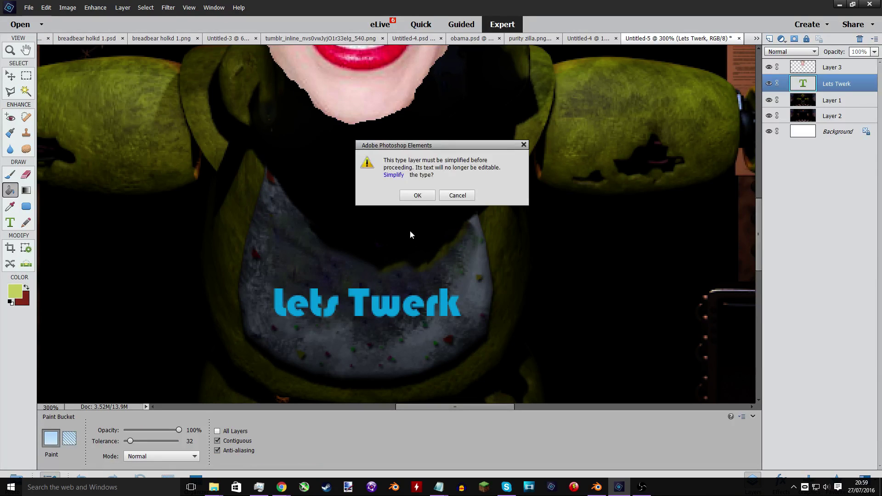
pyautogui.click(416, 195)
pyautogui.click(444, 307)
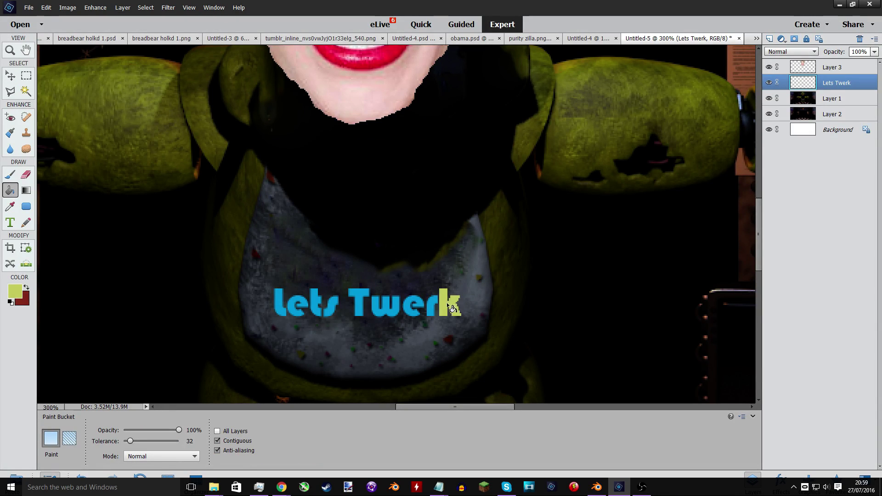
pyautogui.click(423, 308)
pyautogui.click(410, 308)
pyautogui.click(387, 306)
pyautogui.click(358, 304)
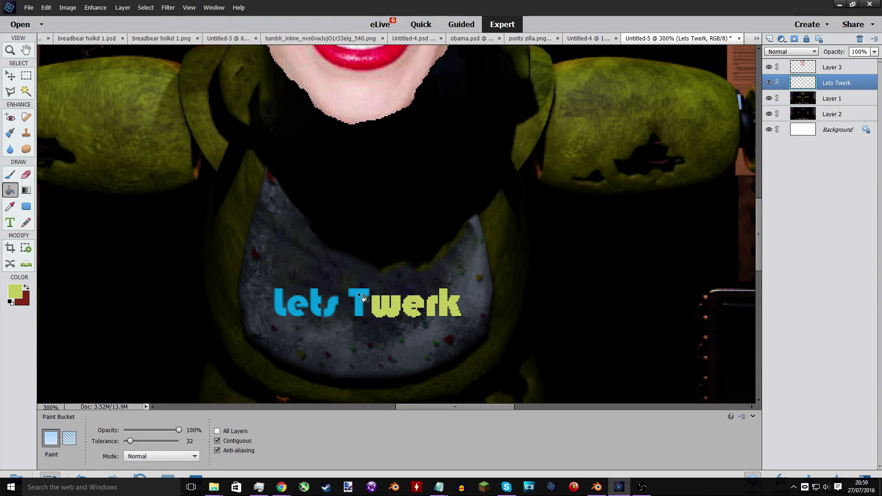
pyautogui.click(331, 309)
pyautogui.click(314, 306)
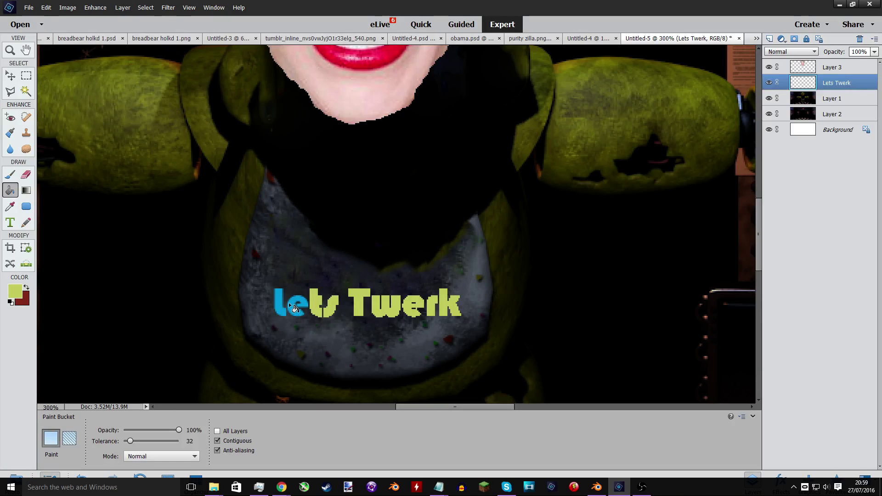
pyautogui.click(296, 309)
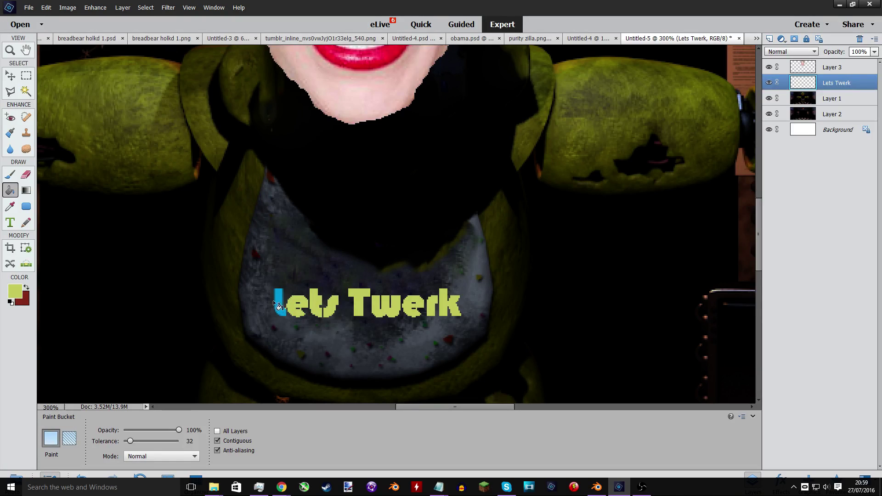
pyautogui.click(13, 77)
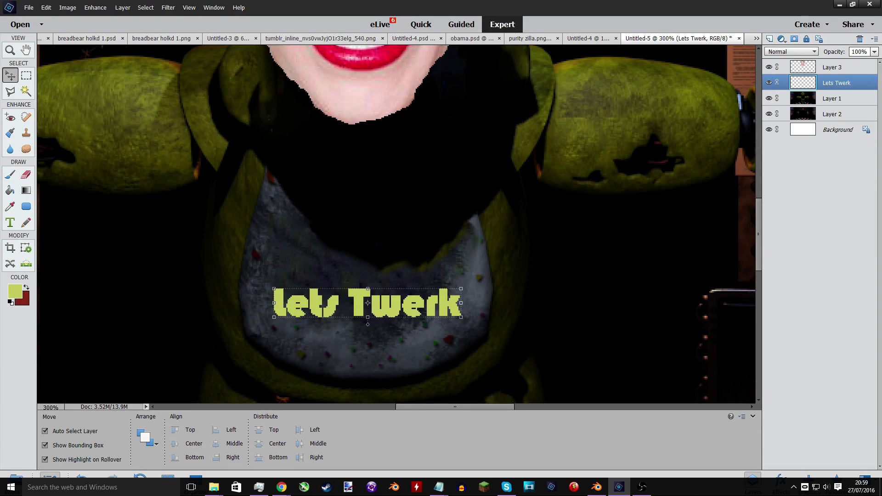
# Apply the thin 2 px black outline from the Strokes layer styles to the "Lets Twerk" layer.
pyautogui.click(779, 478)
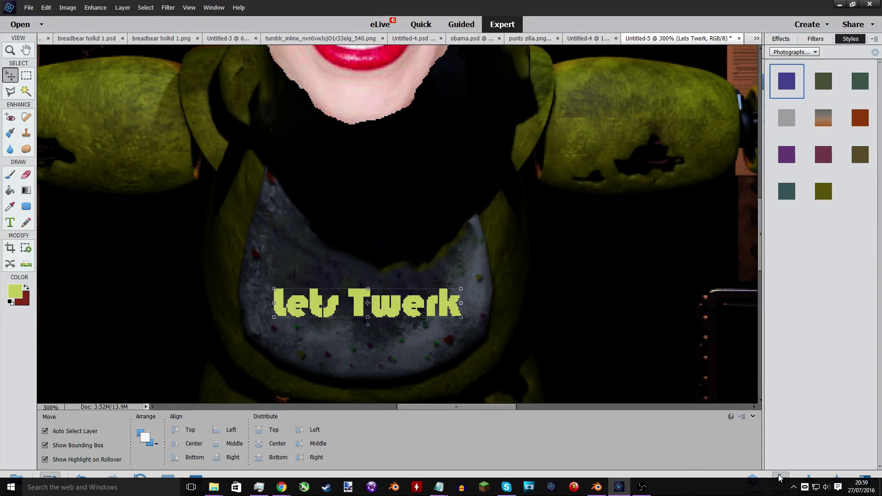
pyautogui.click(794, 51)
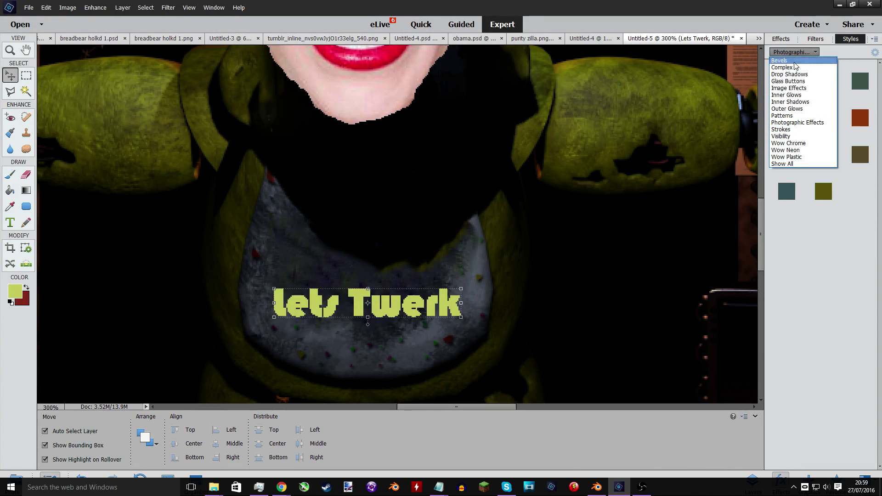
pyautogui.click(792, 137)
pyautogui.click(821, 81)
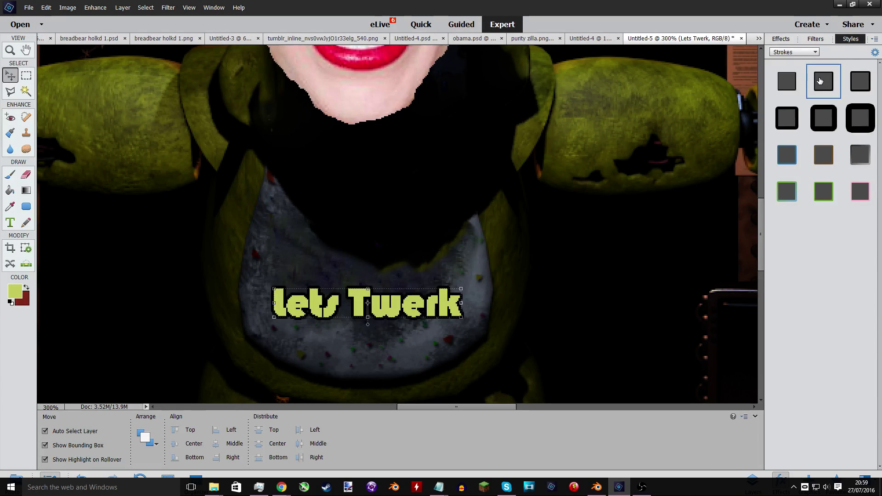
pyautogui.click(786, 40)
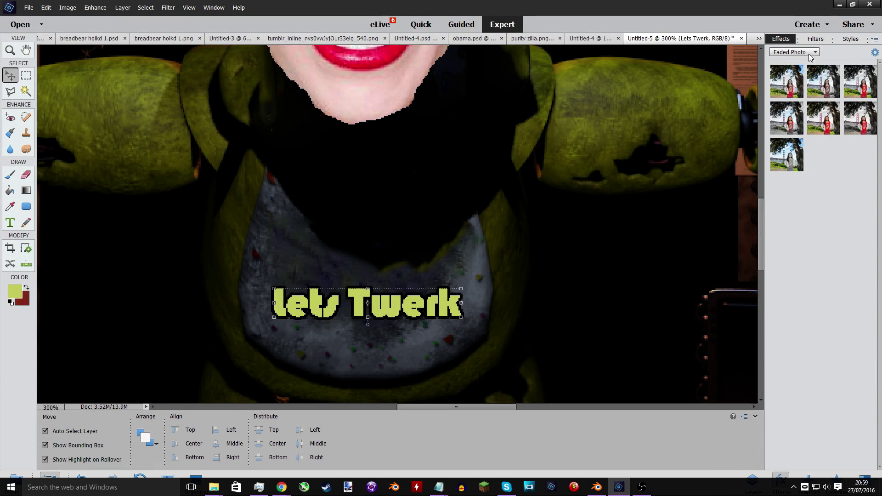
pyautogui.click(752, 478)
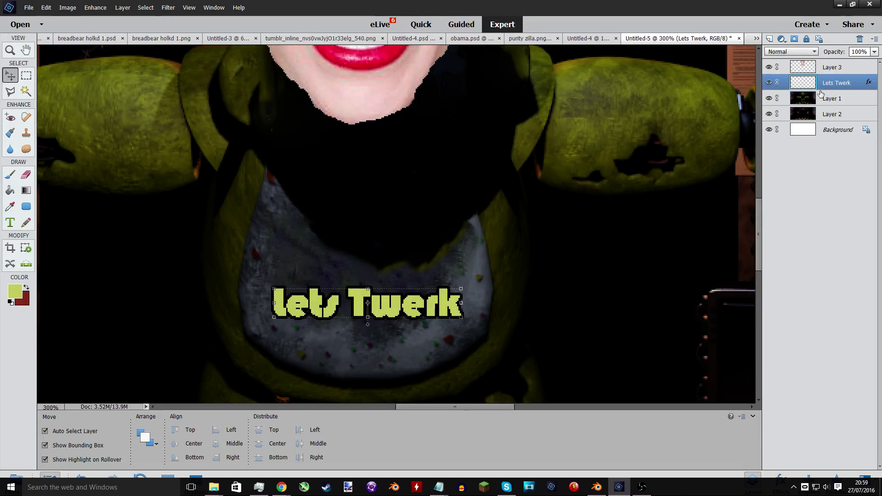
# Set the "Lets Twerk" layer's blending mode to Overlay.
pyautogui.click(873, 52)
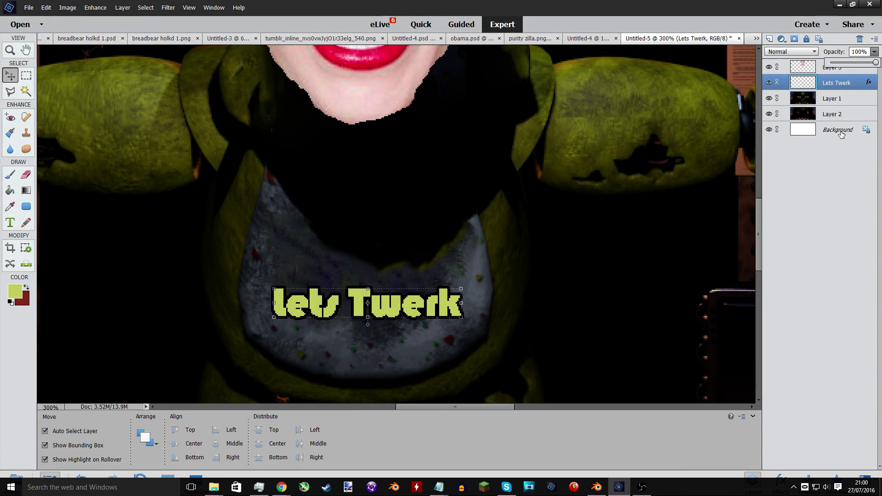
pyautogui.click(790, 51)
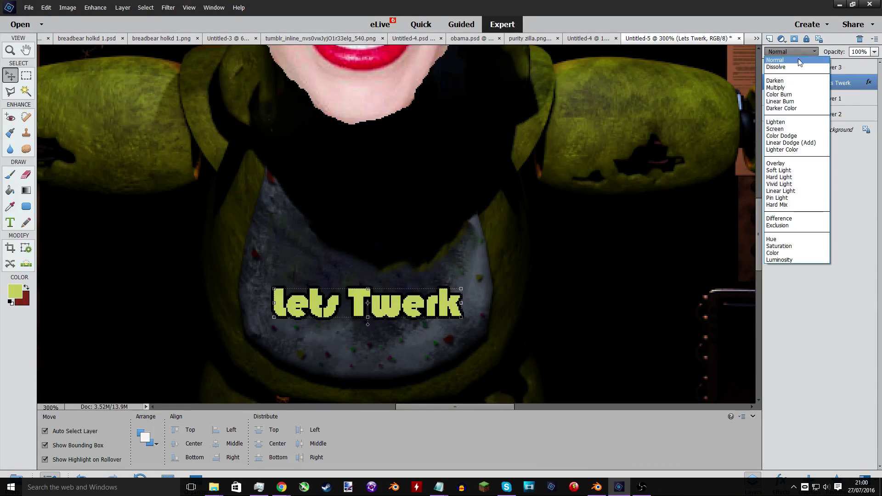
pyautogui.click(769, 162)
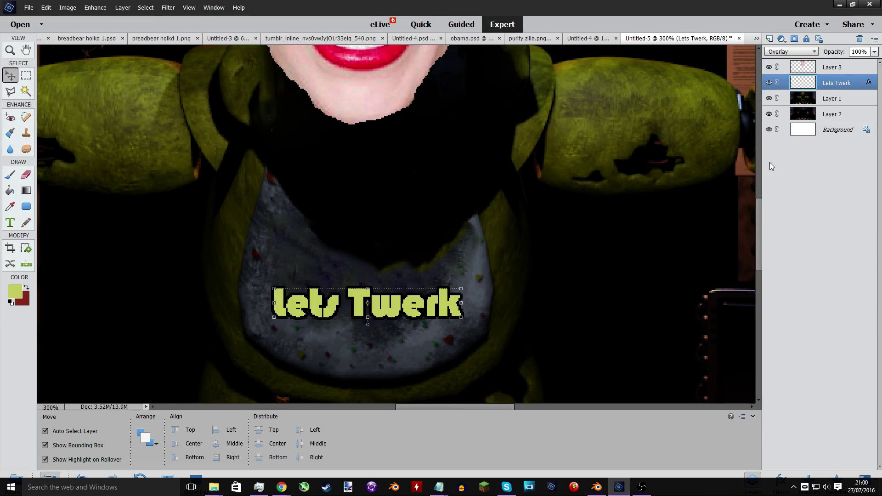
# Examine the blended bib lettering in the full composite and again up close.
pyautogui.click(653, 307)
pyautogui.hotkey('ctrl', '-')
pyautogui.hotkey('ctrl', '-')
pyautogui.hotkey('ctrl', '-')
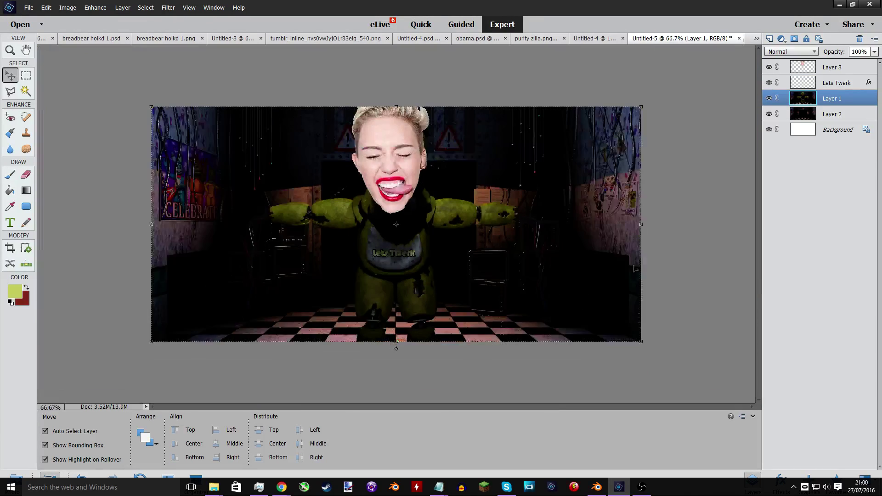
pyautogui.hotkey('ctrl', '-')
pyautogui.hotkey('ctrl', '+')
pyautogui.hotkey('ctrl', '+')
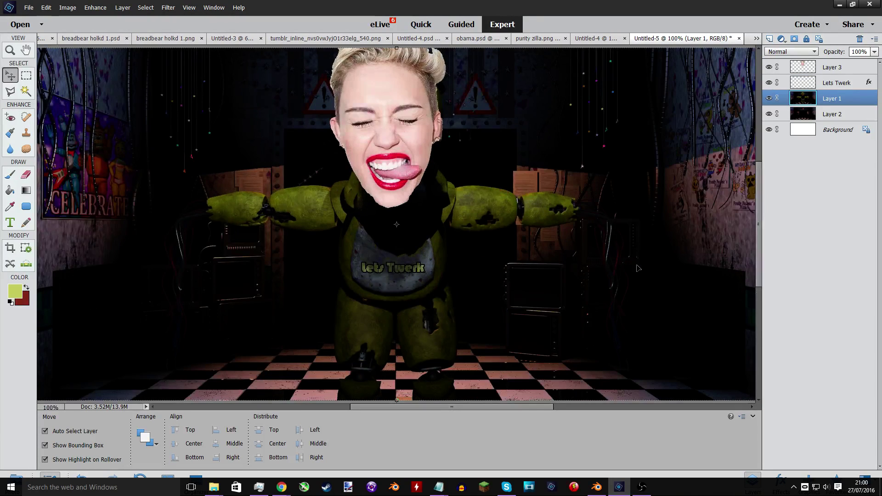
pyautogui.hotkey('ctrl', '+')
pyautogui.hotkey('ctrl', '+')
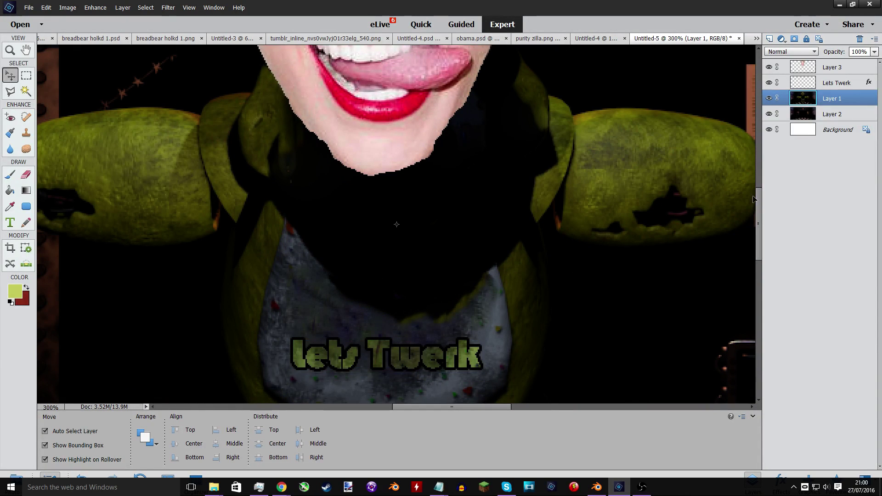
pyautogui.scroll(-3, 757, 197)
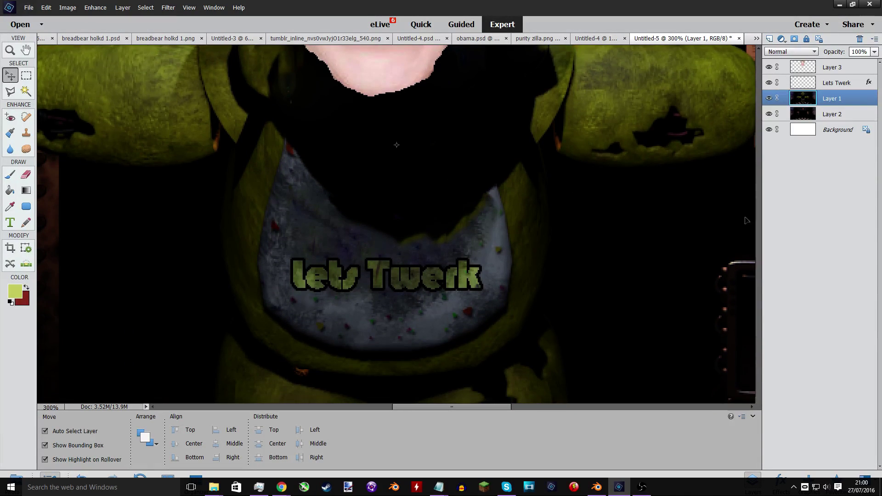
# Recolor the outline of the "Lets Twerk" layer to dark blue, #110066, through its style settings.
pyautogui.click(378, 278)
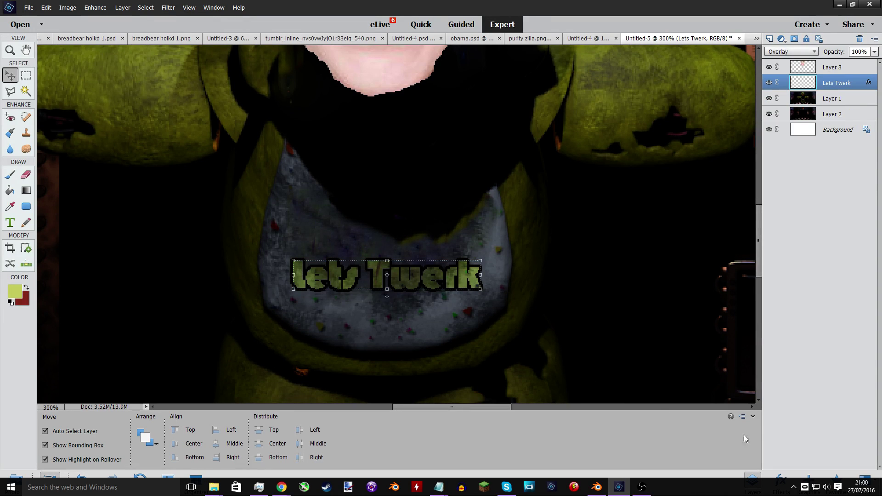
pyautogui.click(782, 478)
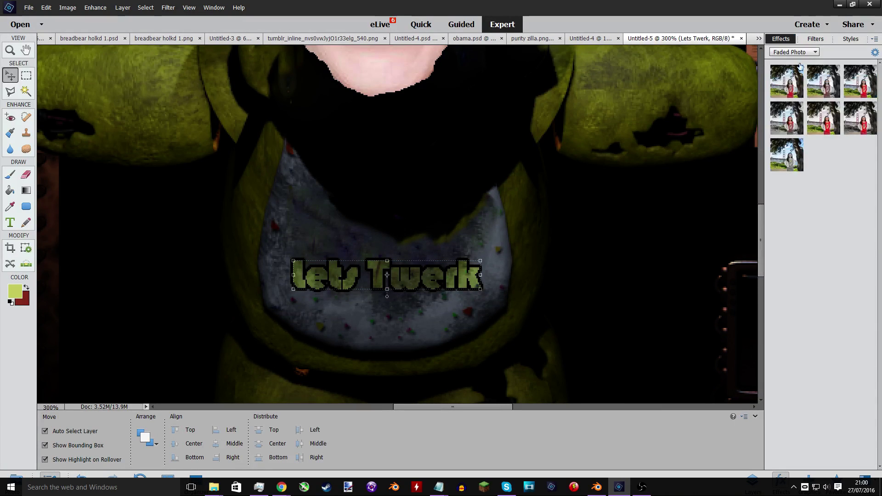
pyautogui.click(842, 41)
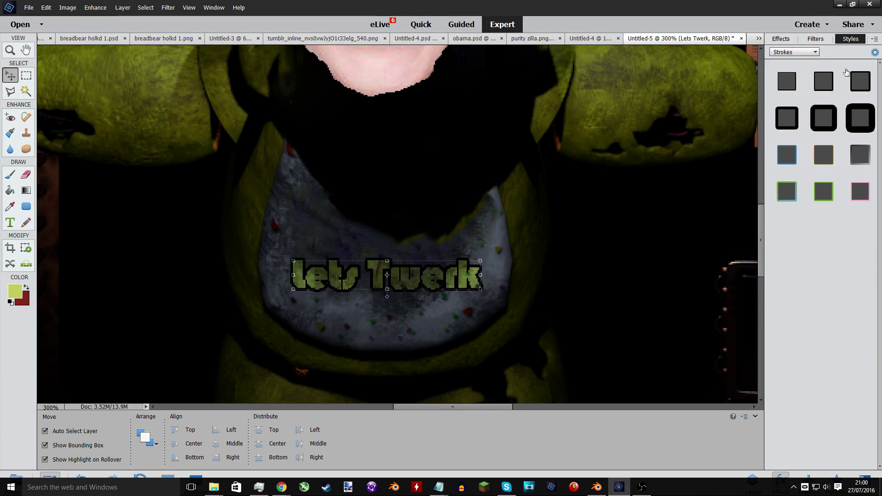
pyautogui.click(874, 52)
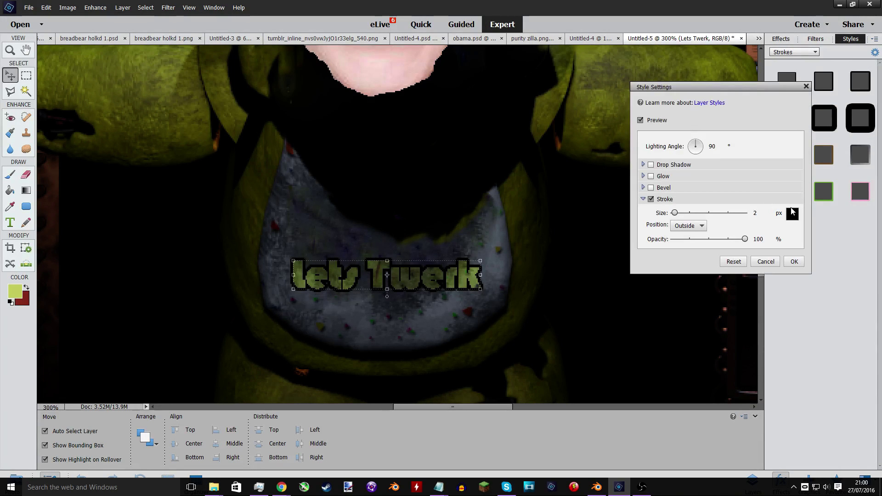
pyautogui.click(792, 214)
pyautogui.click(468, 183)
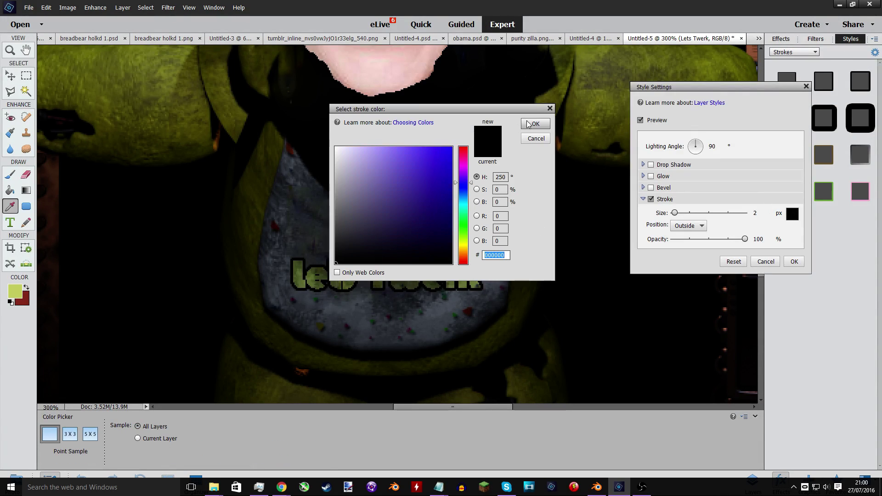
pyautogui.click(533, 124)
pyautogui.click(791, 213)
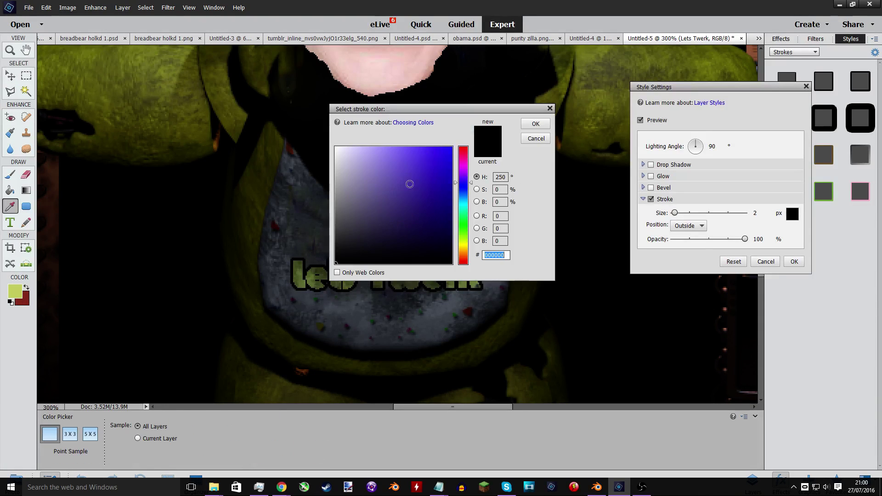
pyautogui.click(452, 172)
pyautogui.click(452, 217)
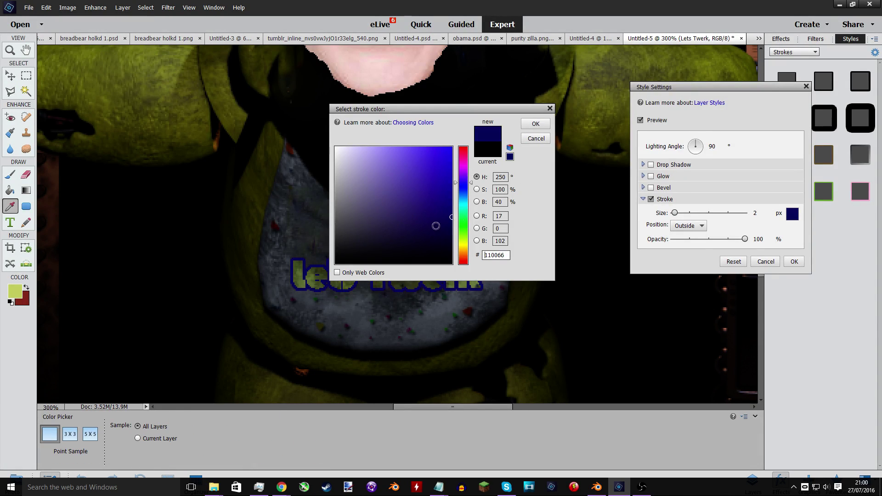
pyautogui.click(530, 125)
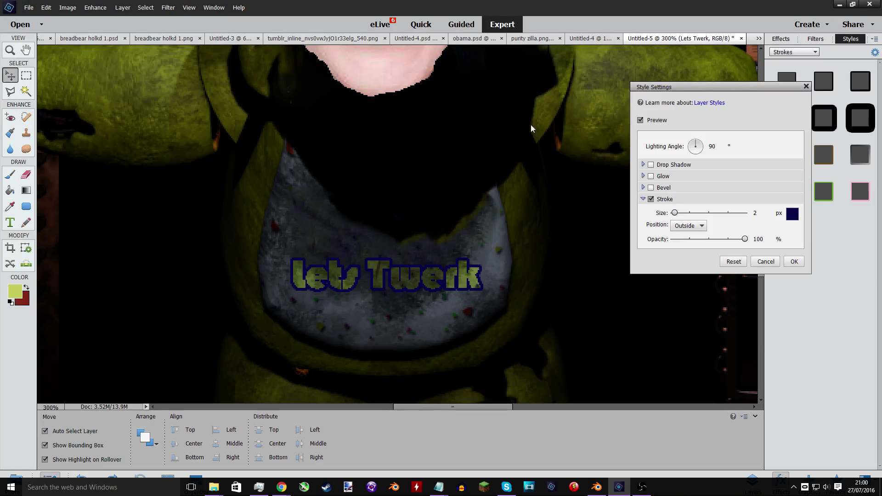
pyautogui.click(794, 261)
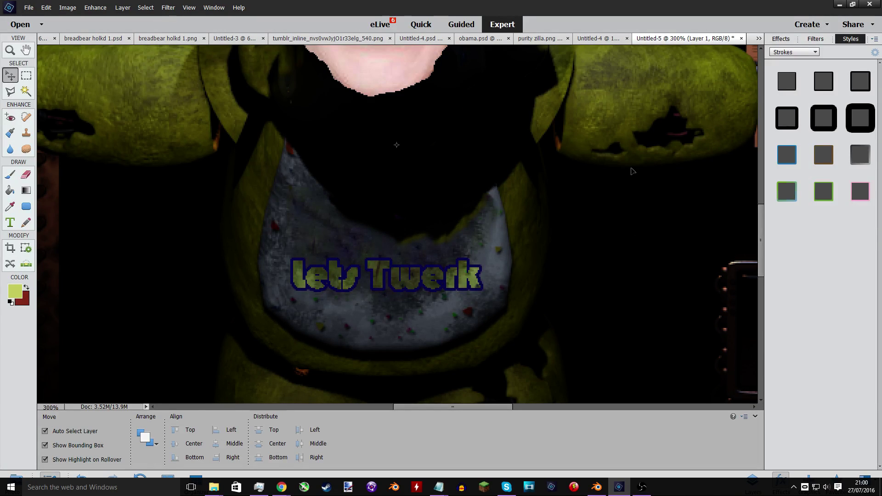
# Try Normal blending and 31% opacity on the "Lets Twerk" layer, and restore Overlay at 100%.
pyautogui.click(399, 280)
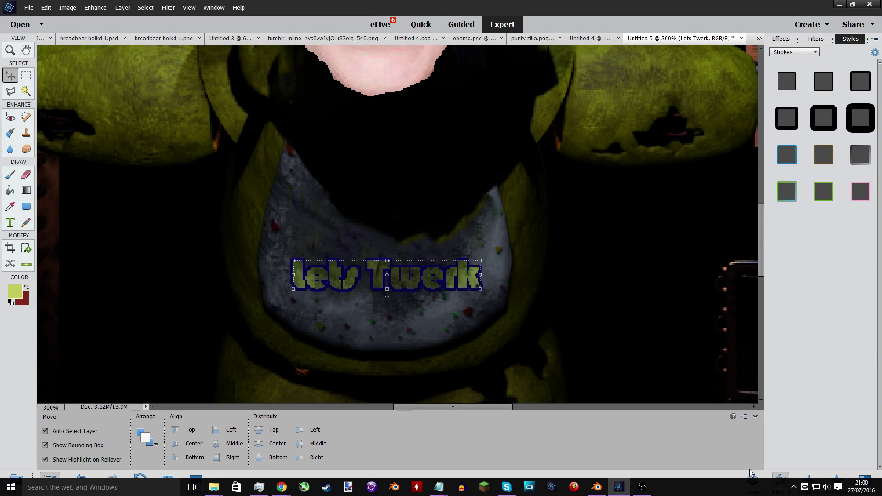
pyautogui.click(753, 481)
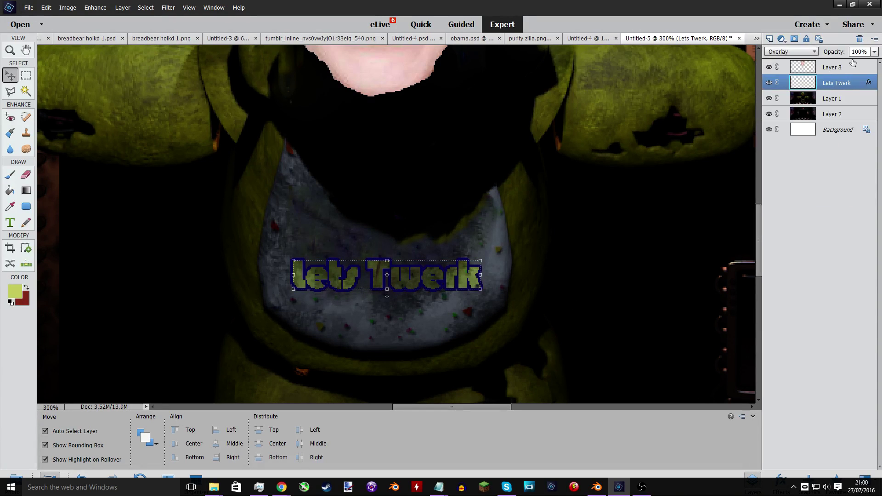
pyautogui.click(799, 51)
pyautogui.click(799, 60)
pyautogui.click(874, 52)
pyautogui.moveTo(873, 62); pyautogui.dragTo(854, 64)
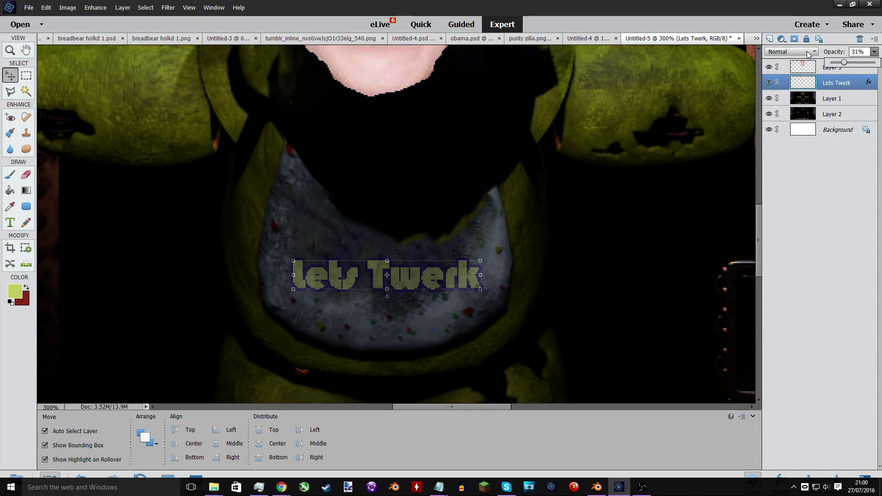
pyautogui.click(791, 51)
pyautogui.click(780, 163)
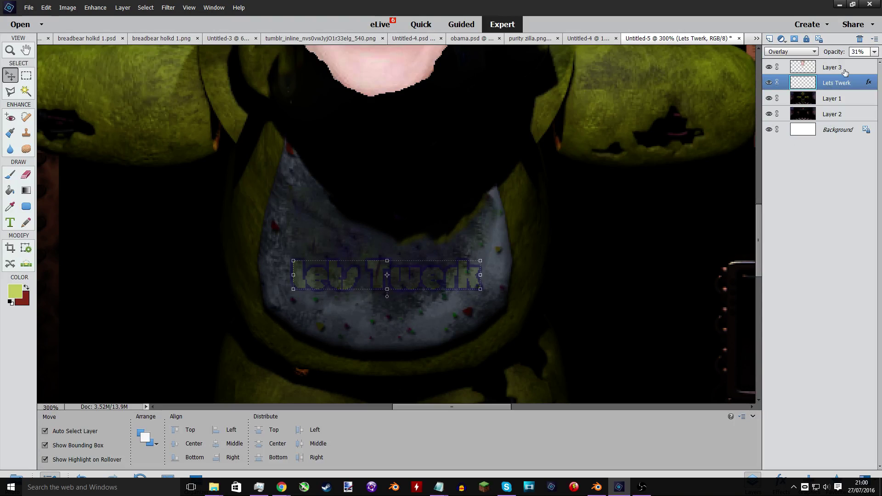
pyautogui.click(874, 52)
pyautogui.moveTo(854, 64); pyautogui.dragTo(874, 64)
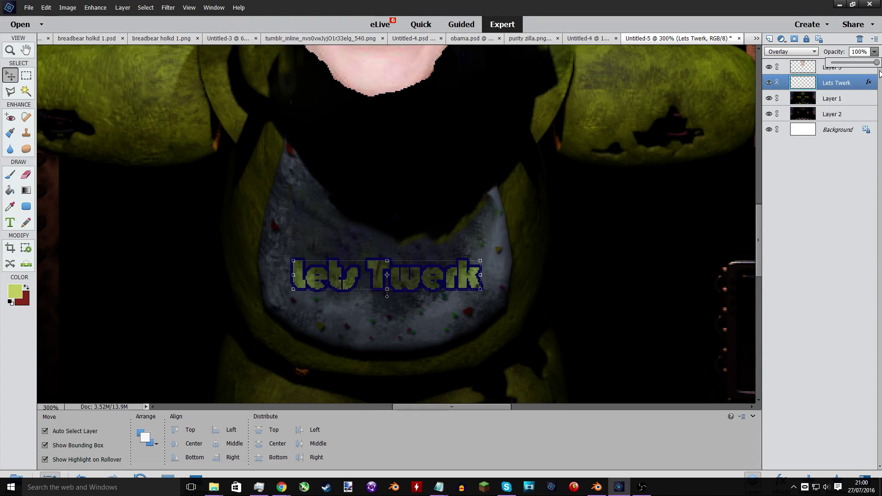
# Examine the blue-outlined lettering in the full composite and the cut-out head's edges up close.
pyautogui.click(590, 191)
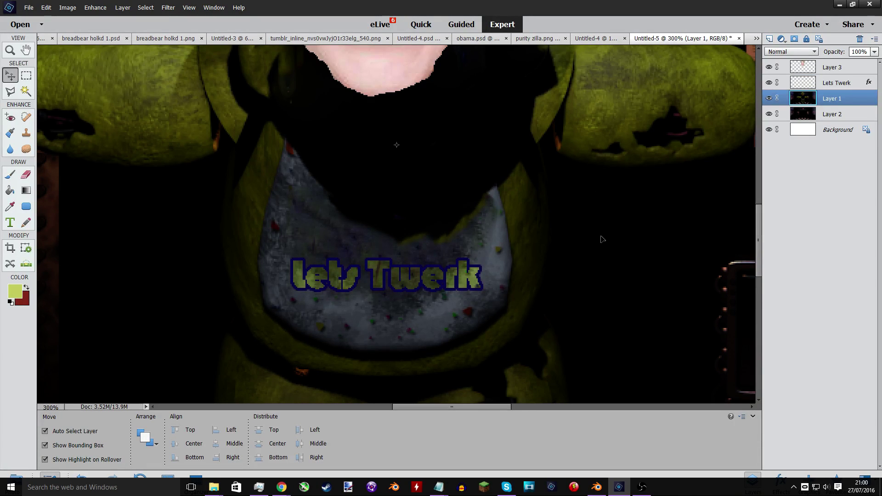
pyautogui.hotkey('ctrl', '-')
pyautogui.hotkey('ctrl', '-')
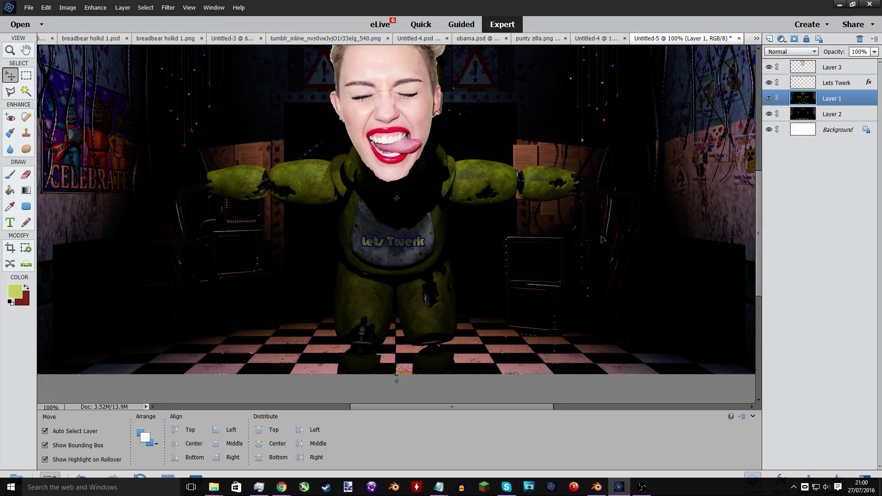
pyautogui.scroll(1, 361, 266)
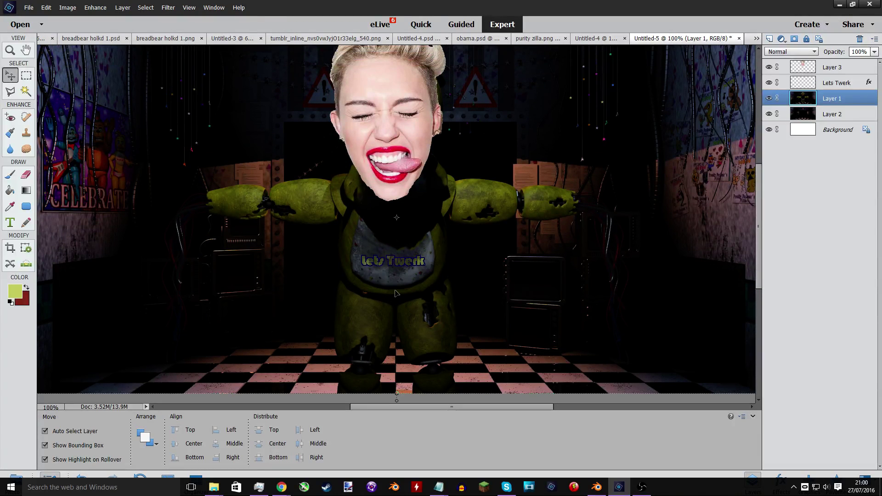
pyautogui.hotkey('ctrl', '-')
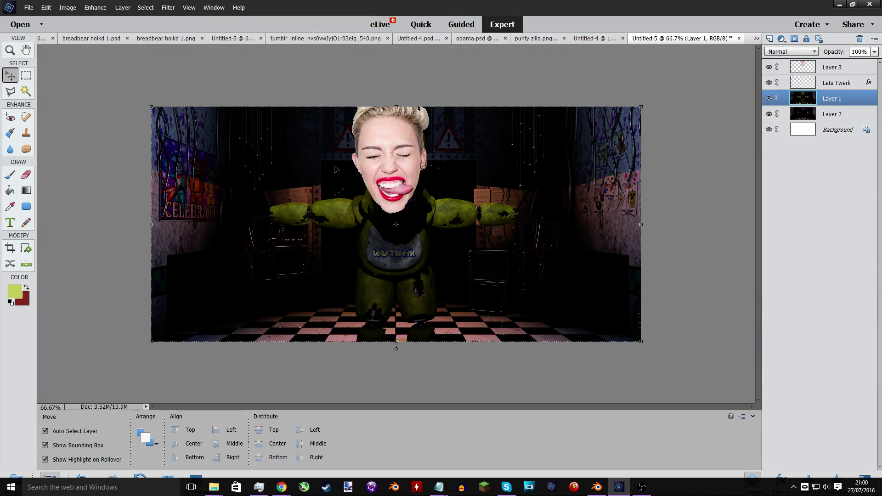
pyautogui.click(368, 129)
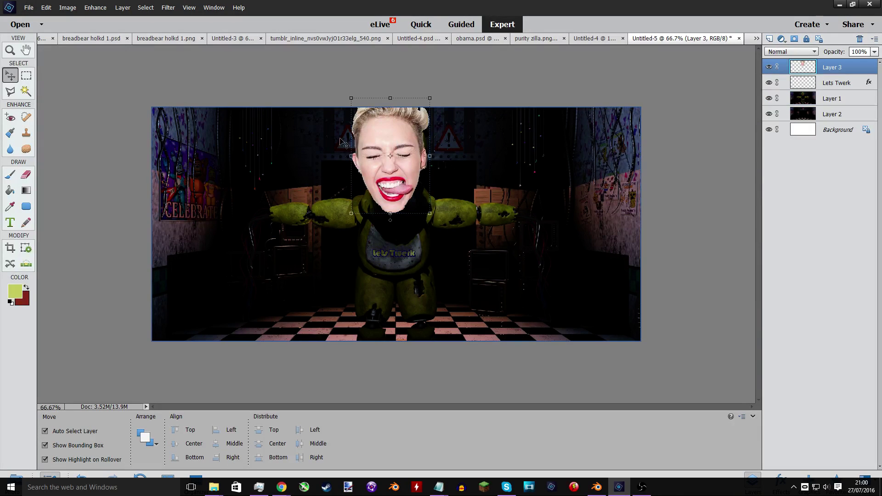
pyautogui.hotkey('ctrl', '+')
pyautogui.hotkey('ctrl', '+')
pyautogui.hotkey('ctrl', '+')
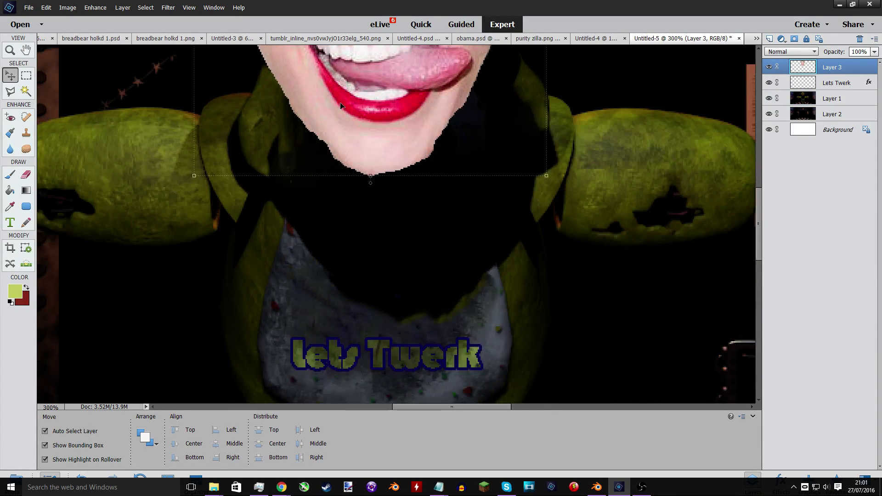
pyautogui.scroll(10, 340, 106)
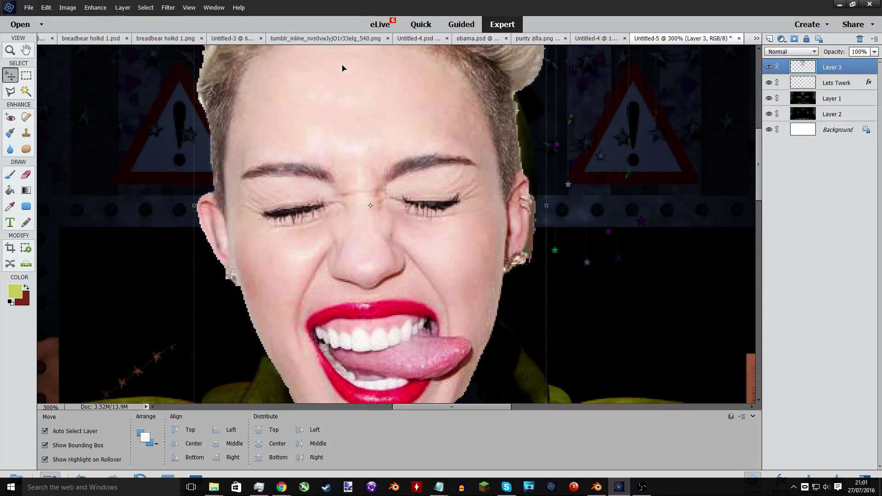
pyautogui.scroll(2, 342, 68)
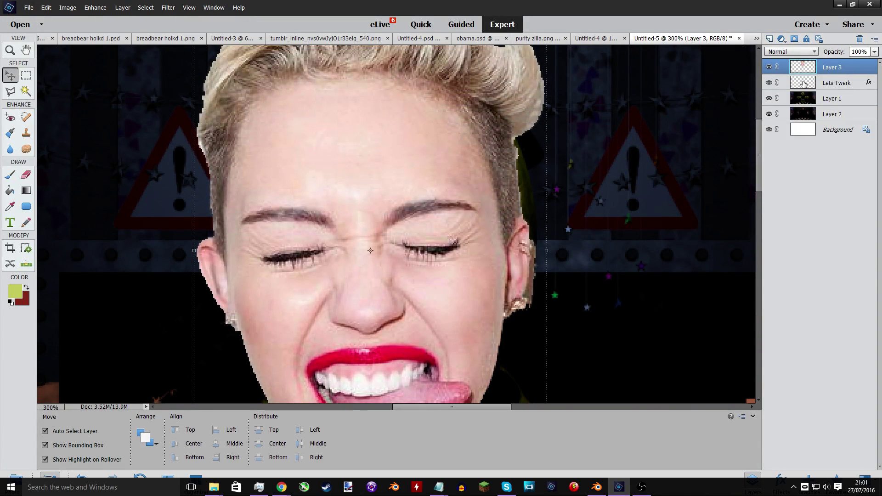
# Erase the leftover green patch beside the hair on Layer 1 with the 40 px eraser and select the head layer.
pyautogui.click(807, 100)
pyautogui.click(26, 174)
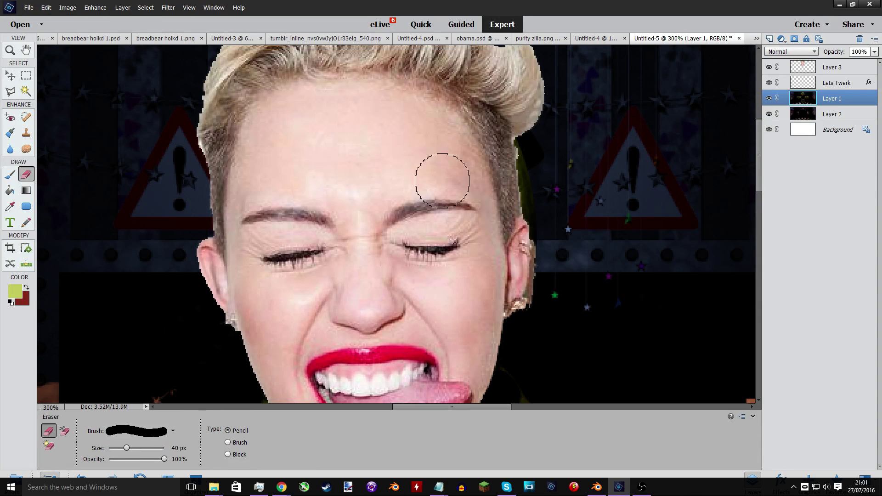
pyautogui.scroll(-3, 535, 250)
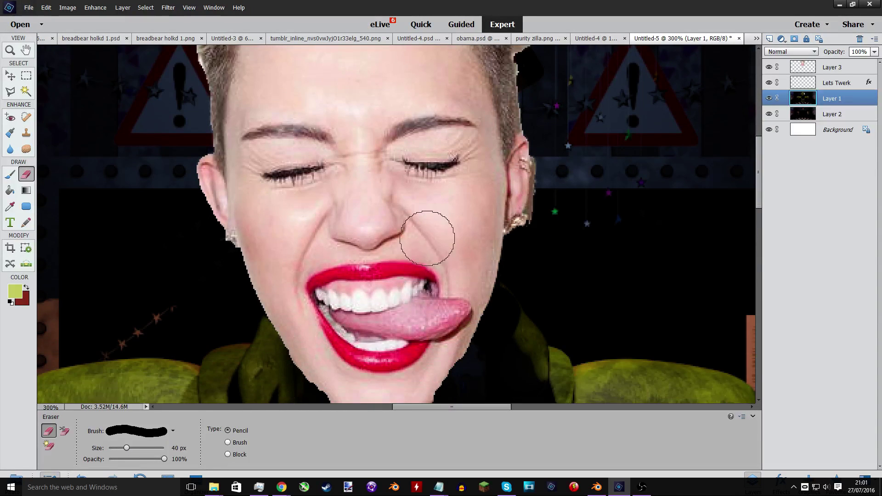
pyautogui.scroll(3, 74, 124)
pyautogui.press('v')
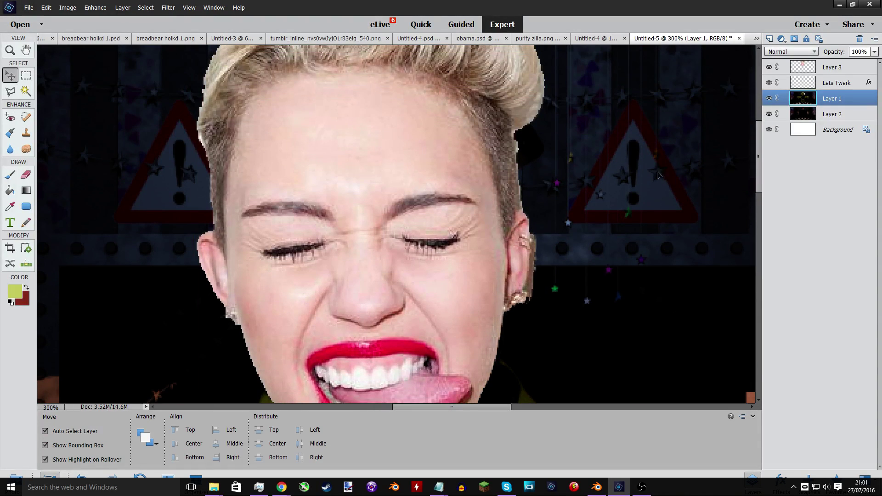
pyautogui.scroll(-4, 51, 92)
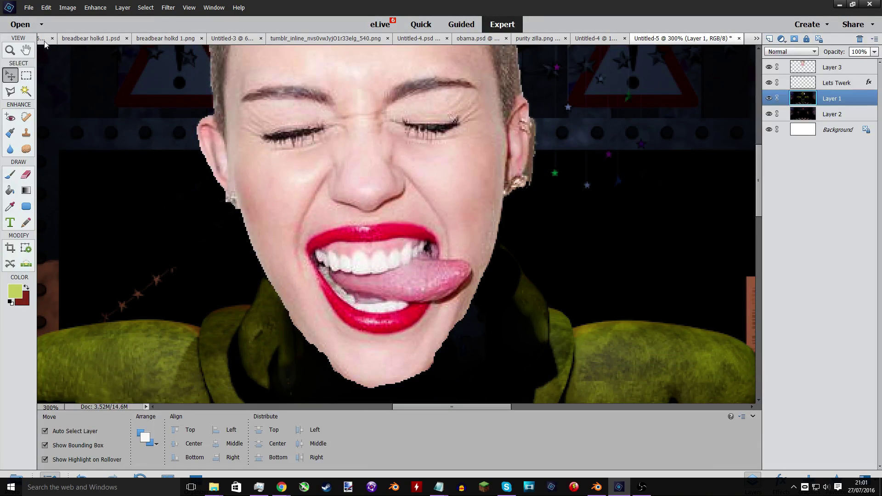
pyautogui.click(255, 78)
pyautogui.click(95, 8)
pyautogui.moveTo(117, 101)
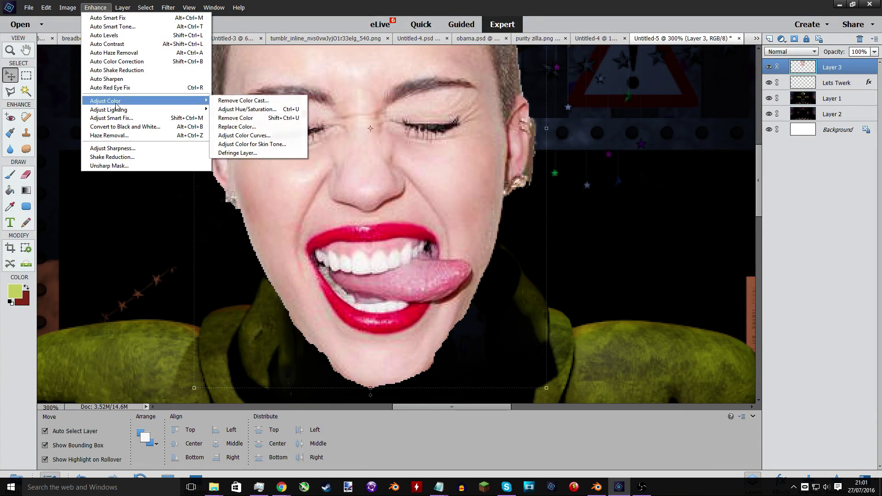
pyautogui.click(232, 112)
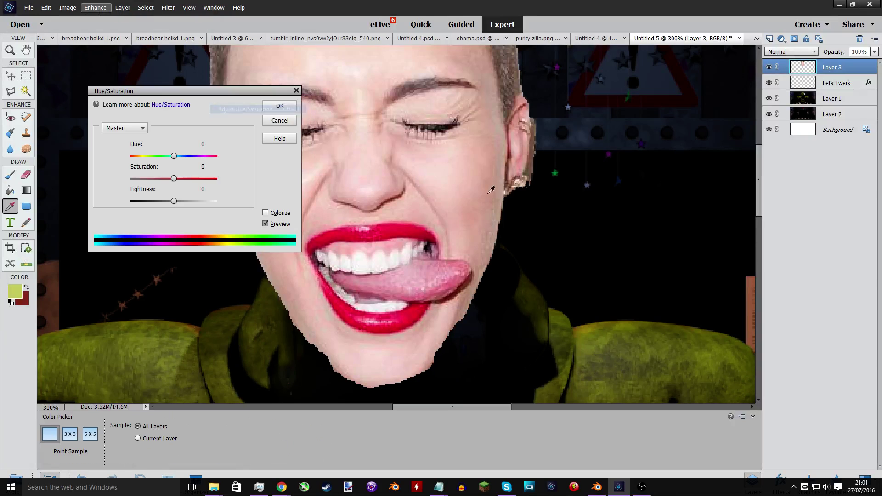
pyautogui.click(279, 120)
# Darken the head with Shadows/Highlights, setting Darken Highlights to 100% and Midtone Contrast to +100%.
pyautogui.click(85, 5)
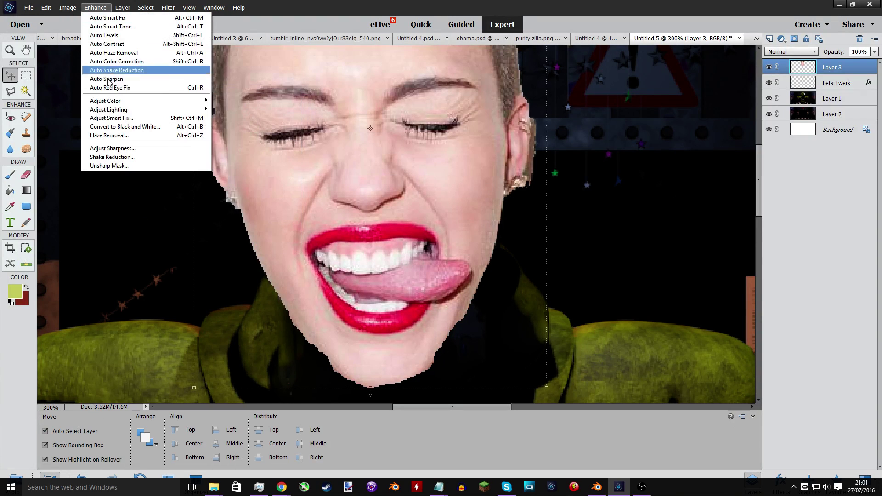
pyautogui.moveTo(117, 109)
pyautogui.click(66, 113)
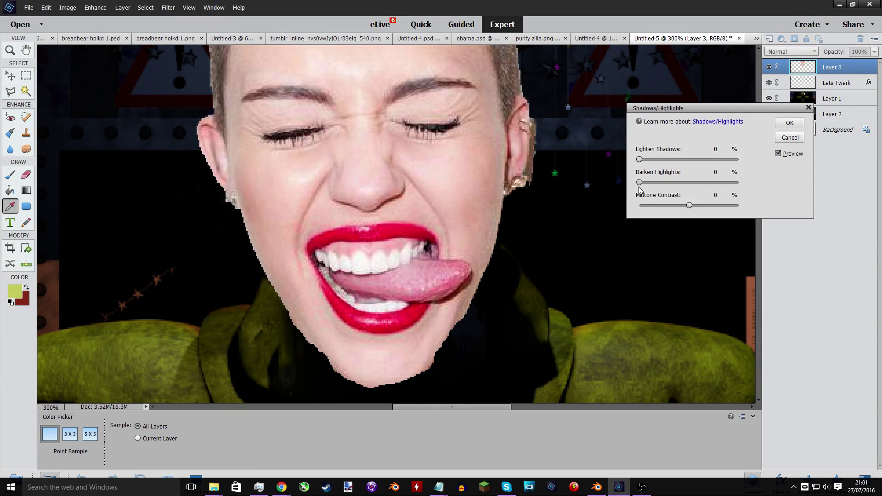
pyautogui.moveTo(687, 182); pyautogui.dragTo(743, 183)
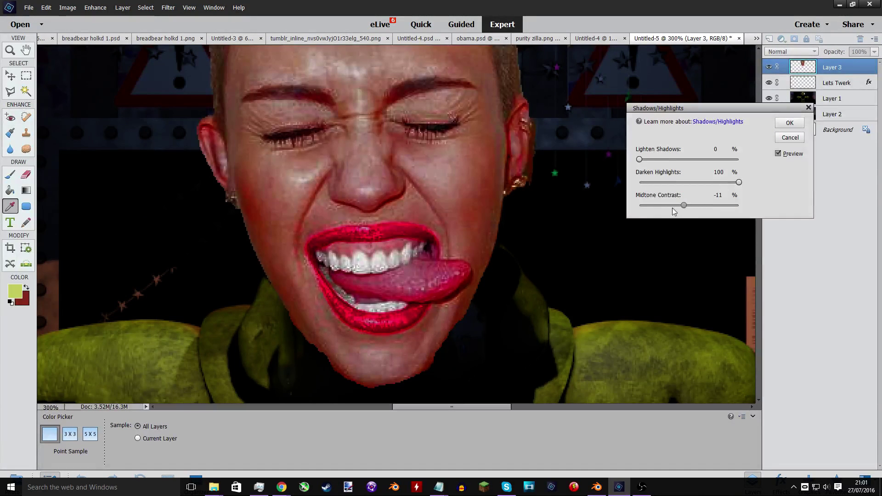
pyautogui.moveTo(672, 208); pyautogui.dragTo(814, 208)
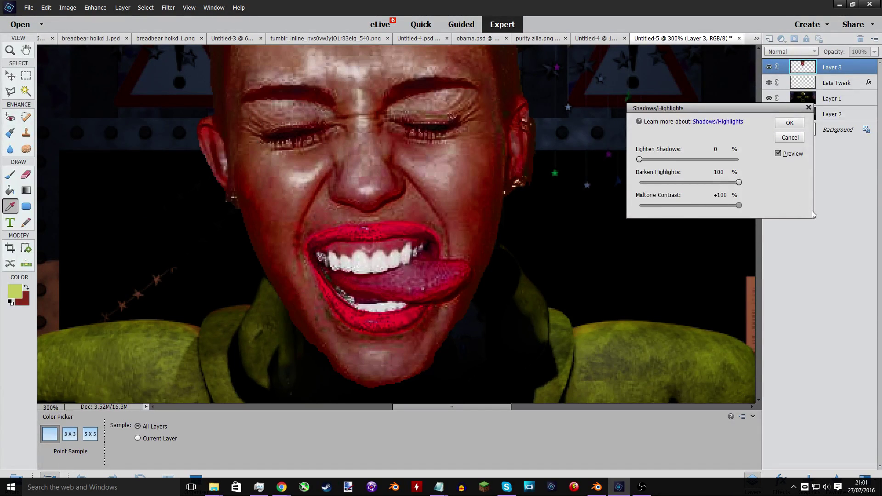
pyautogui.click(789, 123)
pyautogui.press('v')
pyautogui.click(669, 150)
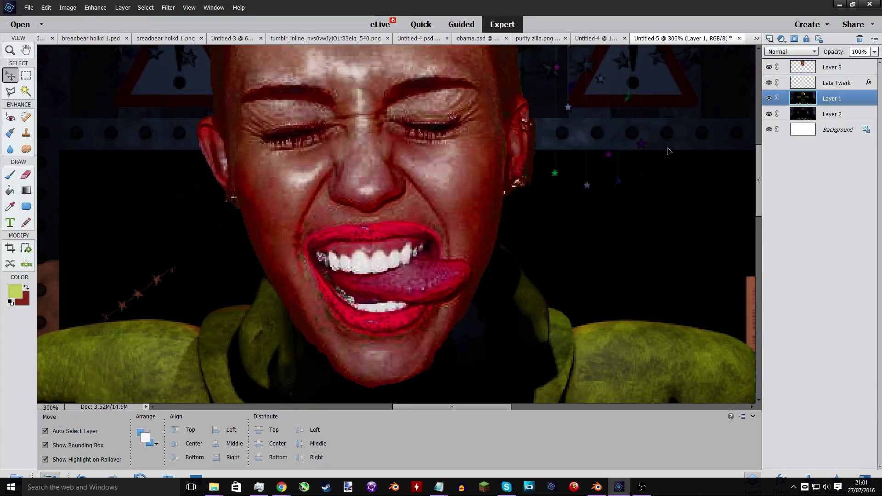
pyautogui.hotkey('ctrl', '0')
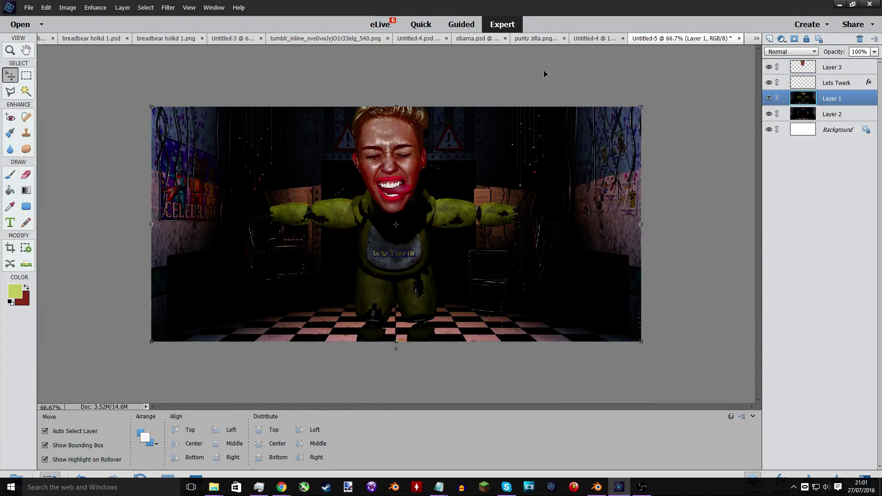
# Sample the green of the animatronic's arm and adjust the foreground colour to a brighter olive-yellow, #b0b020.
pyautogui.click(9, 206)
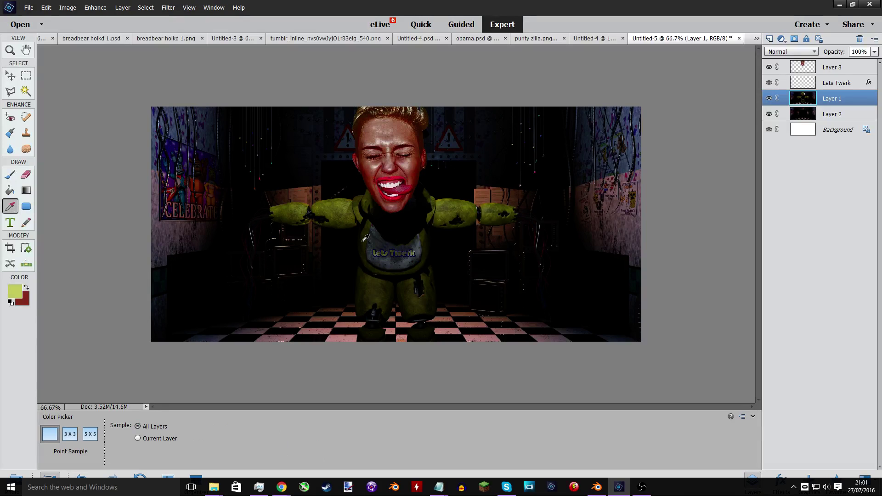
pyautogui.click(363, 241)
pyautogui.hotkey('ctrl', 'z')
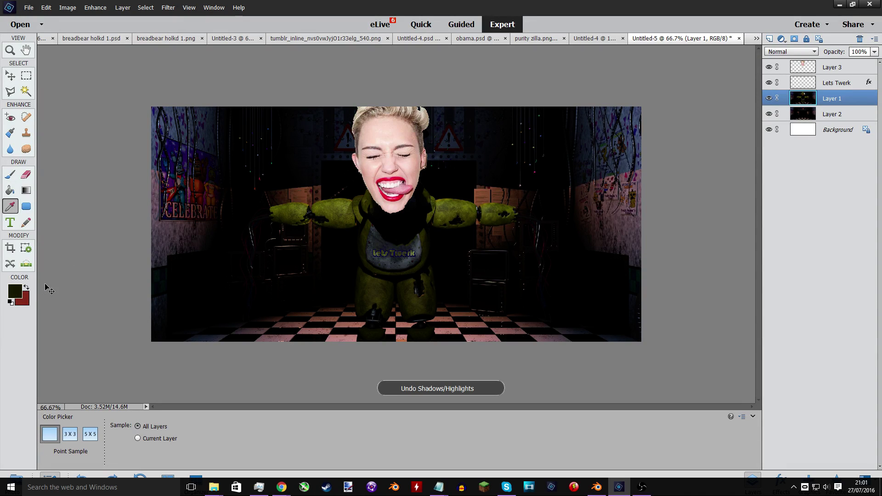
pyautogui.click(446, 211)
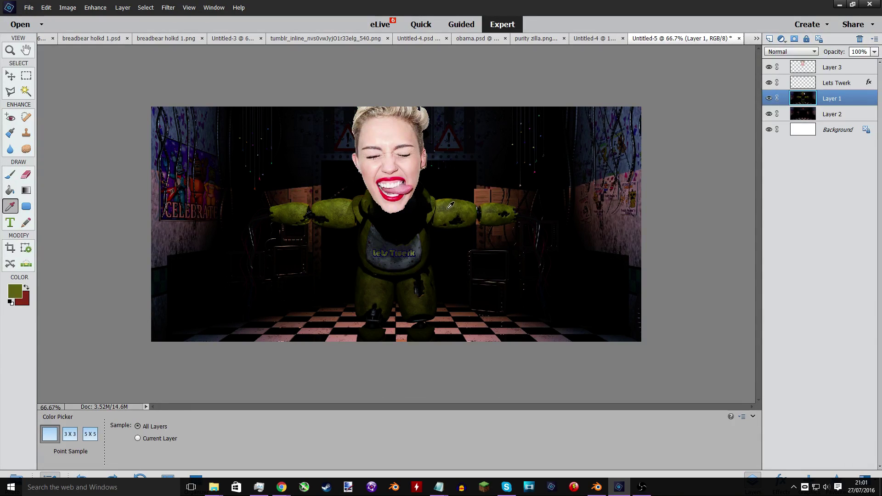
pyautogui.hotkey('ctrl', 'y')
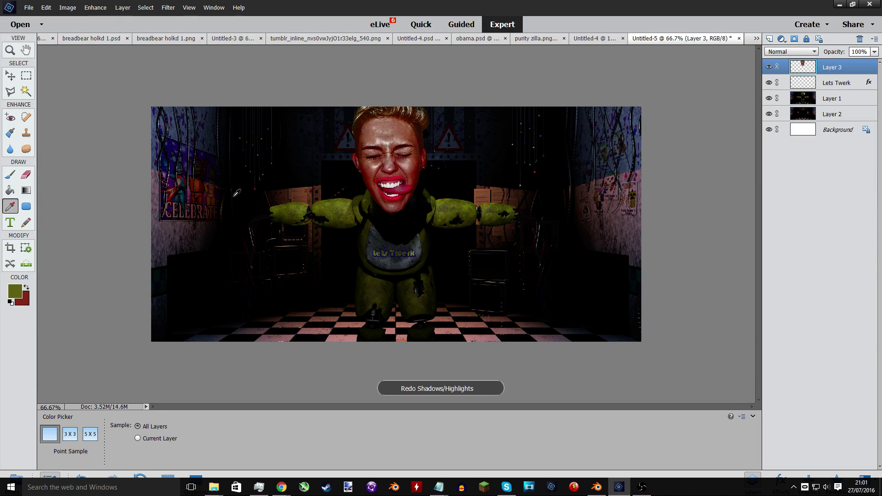
pyautogui.click(16, 291)
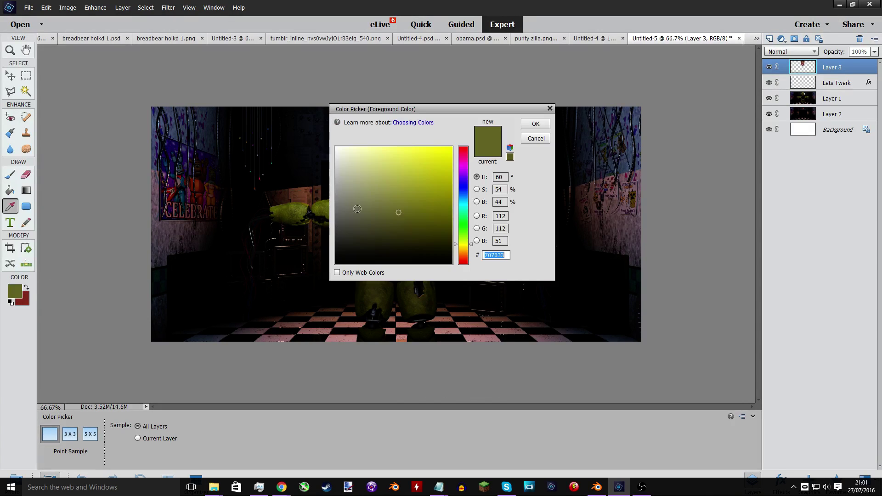
pyautogui.moveTo(414, 184); pyautogui.dragTo(430, 183)
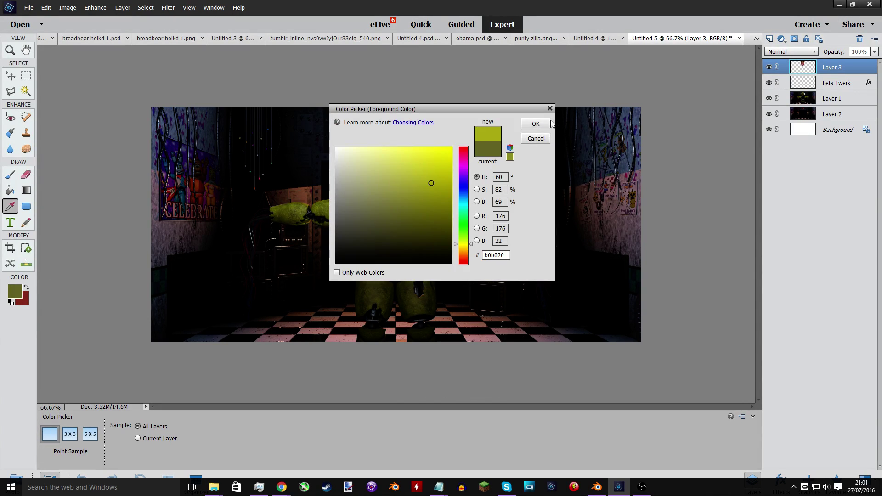
pyautogui.click(536, 124)
# Add a new layer above the head layer and fill it with the olive-yellow foreground colour.
pyautogui.click(123, 8)
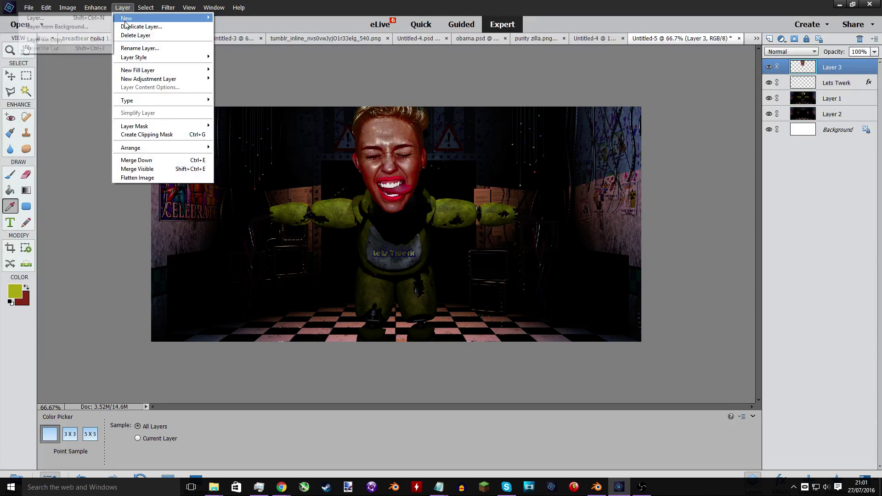
pyautogui.click(109, 18)
pyautogui.press('Return')
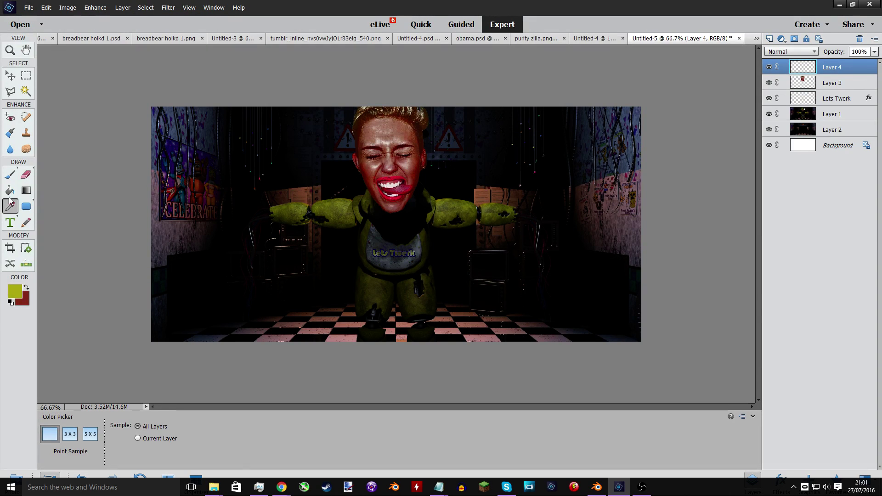
pyautogui.click(10, 190)
pyautogui.click(249, 233)
# Select the empty area around the head on Layer 3, delete it from the olive-yellow Layer 4, and deselect.
pyautogui.click(788, 85)
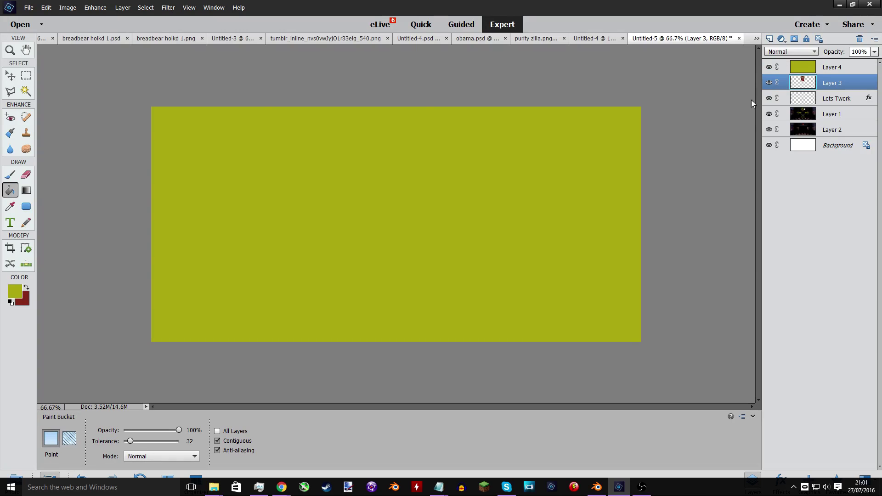
pyautogui.click(26, 92)
pyautogui.click(207, 146)
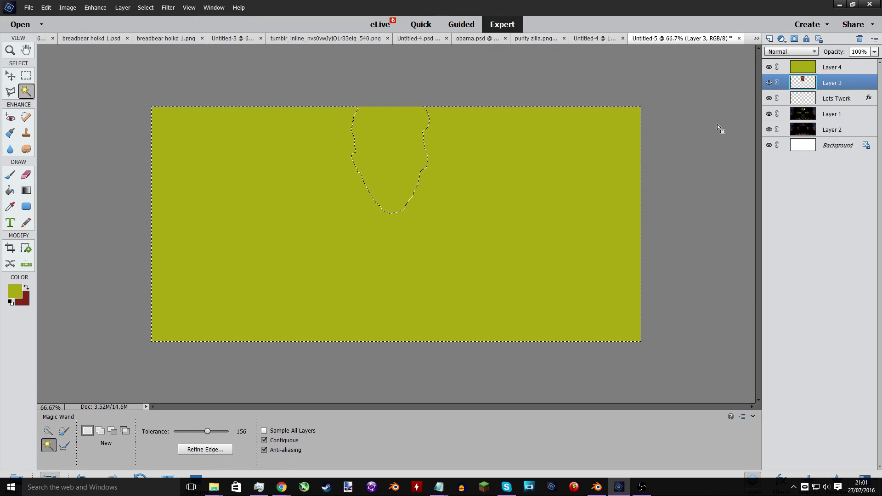
pyautogui.click(794, 67)
pyautogui.press('Delete')
pyautogui.hotkey('ctrl', 'd')
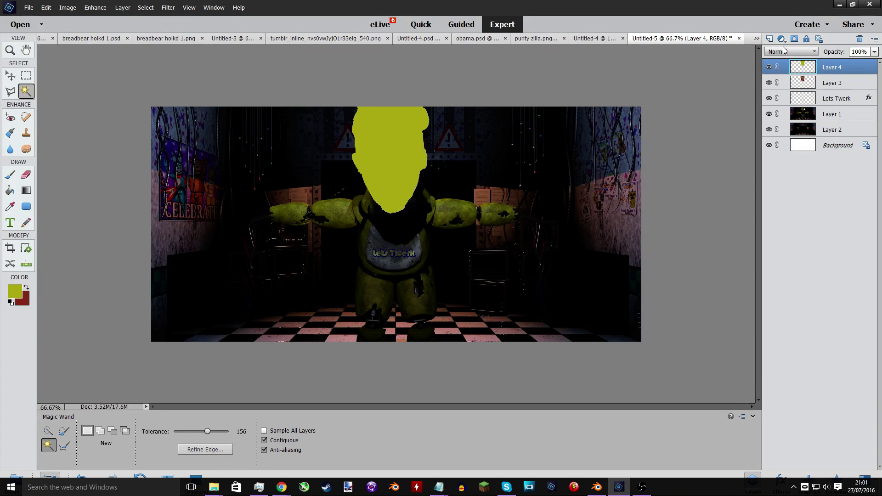
# Set Layer 4 to Color blending, try 70% opacity, and restore it to 100%.
pyautogui.click(790, 52)
pyautogui.click(783, 253)
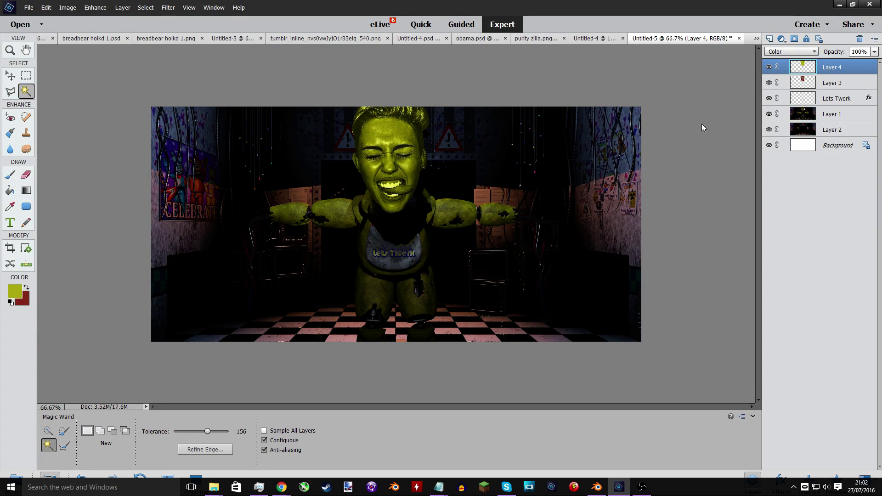
pyautogui.click(874, 51)
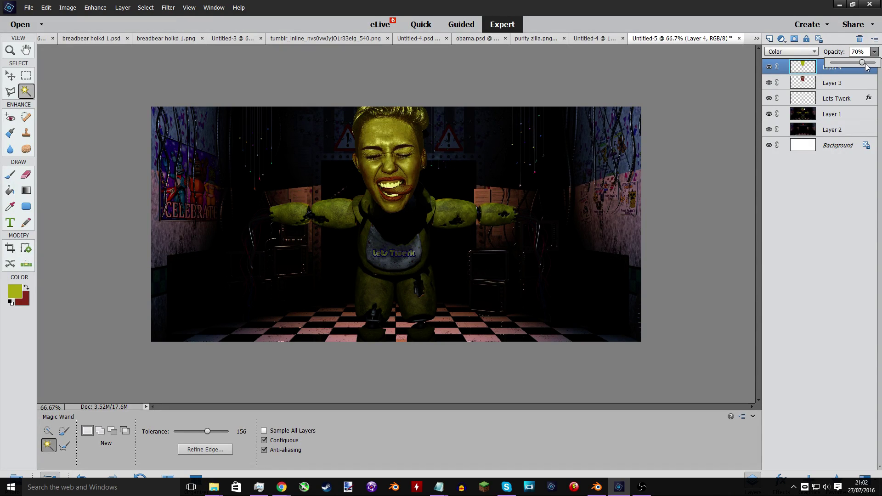
pyautogui.moveTo(866, 66); pyautogui.dragTo(876, 63)
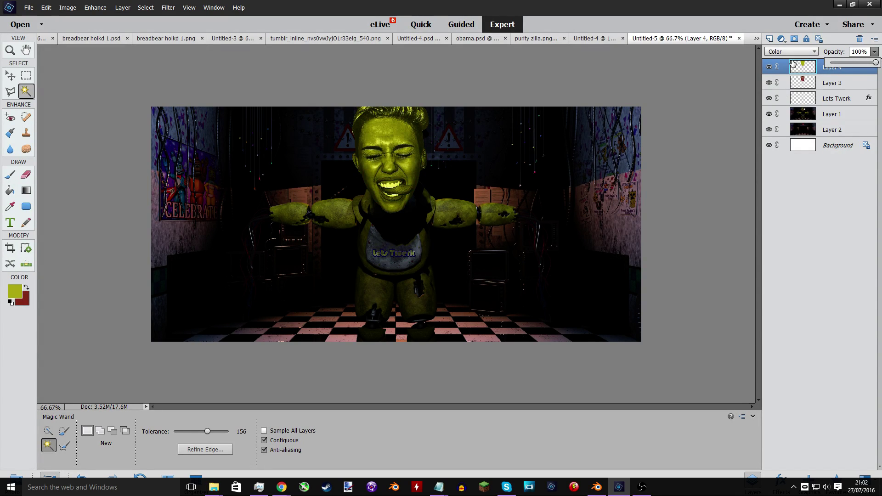
pyautogui.click(726, 84)
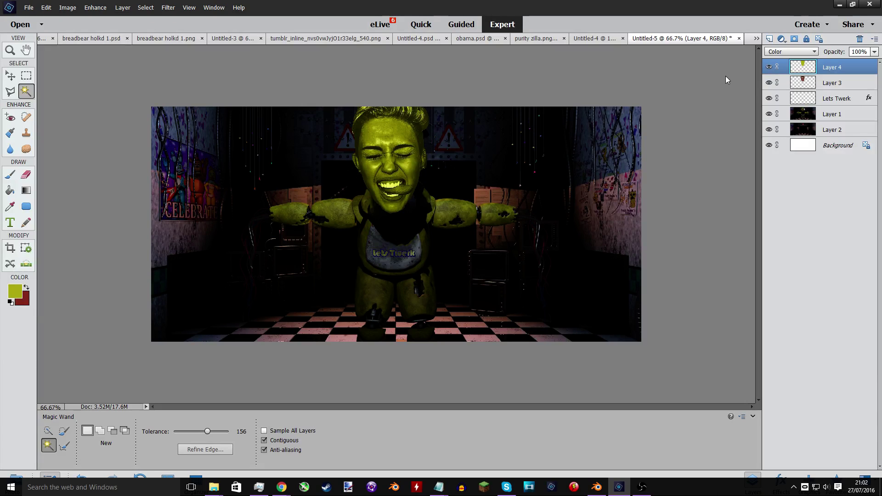
# Erase the yellow tint over the upper teeth and the inner part of the tongue with the 40 px eraser.
pyautogui.hotkey('ctrl', '=')
pyautogui.hotkey('ctrl', '=')
pyautogui.hotkey('ctrl', '=')
pyautogui.hotkey('ctrl', '=')
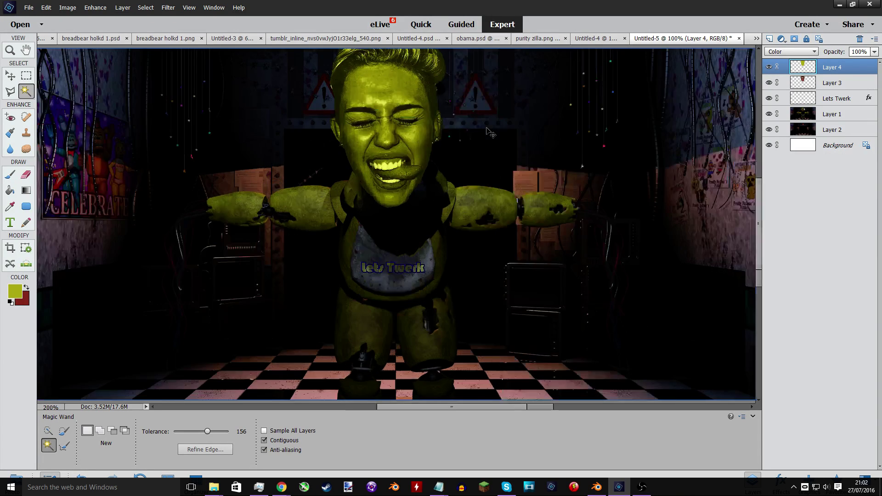
pyautogui.scroll(5, 491, 128)
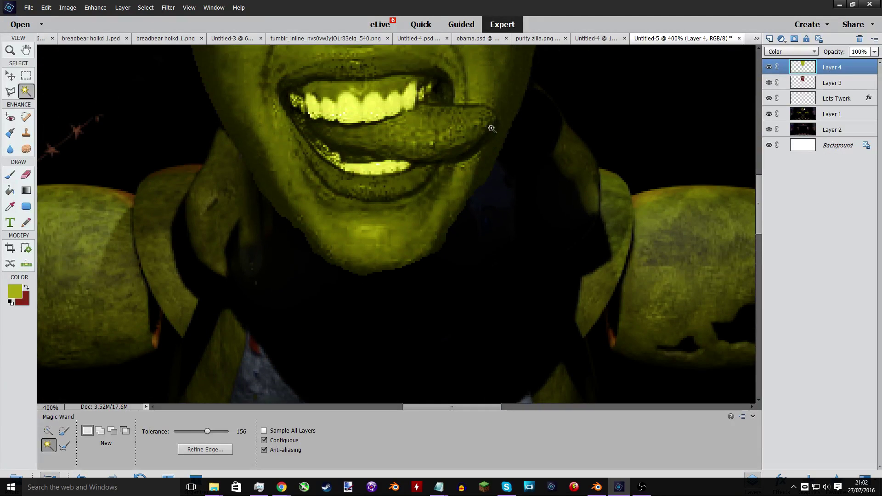
pyautogui.hotkey('ctrl', '=')
pyautogui.hotkey('ctrl', '=')
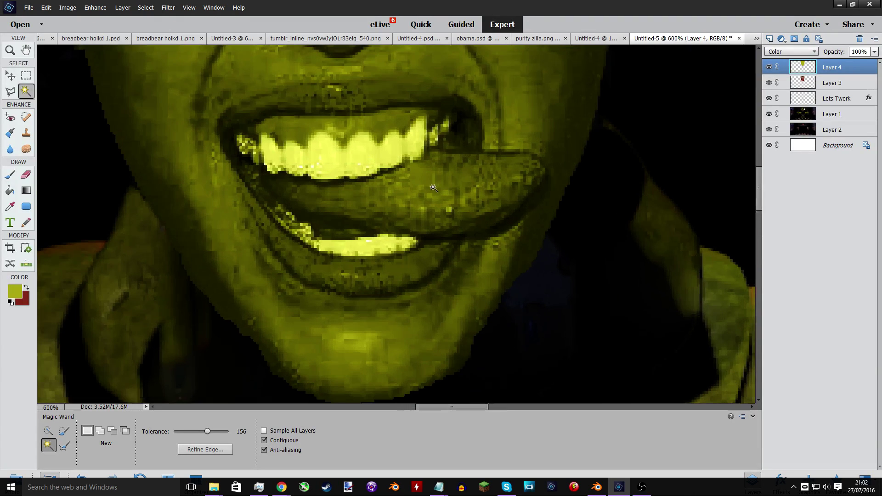
pyautogui.click(26, 174)
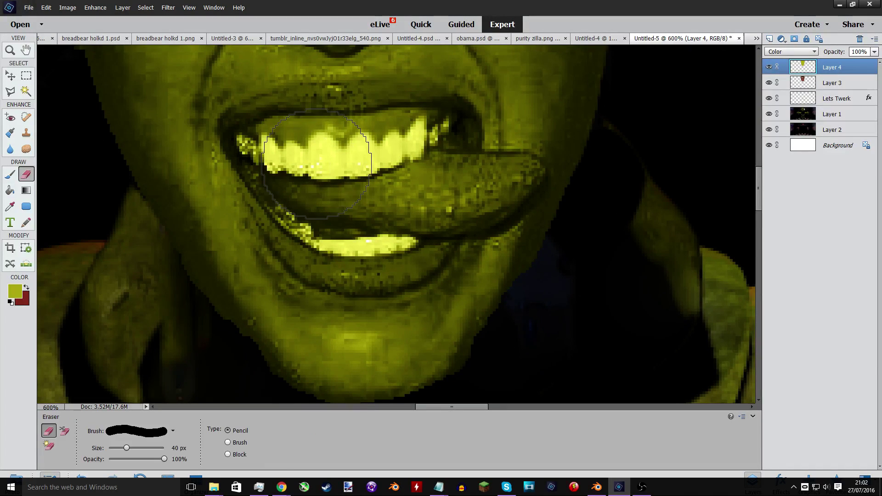
pyautogui.click(317, 166)
pyautogui.moveTo(358, 166)
pyautogui.mouseDown()
pyautogui.moveTo(388, 197)
pyautogui.moveTo(409, 193)
pyautogui.mouseUp()
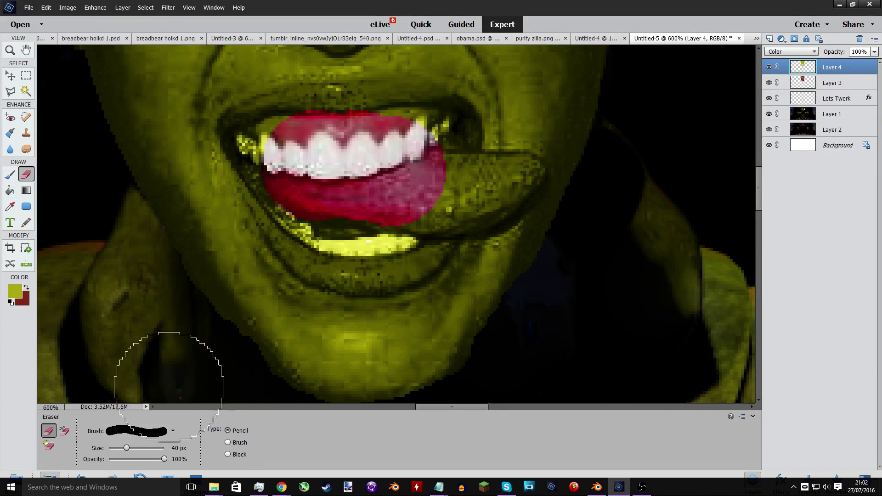
# Erase the yellow tint from the rest of the tongue, the lower teeth and both lips with a 15 px eraser.
pyautogui.click(115, 448)
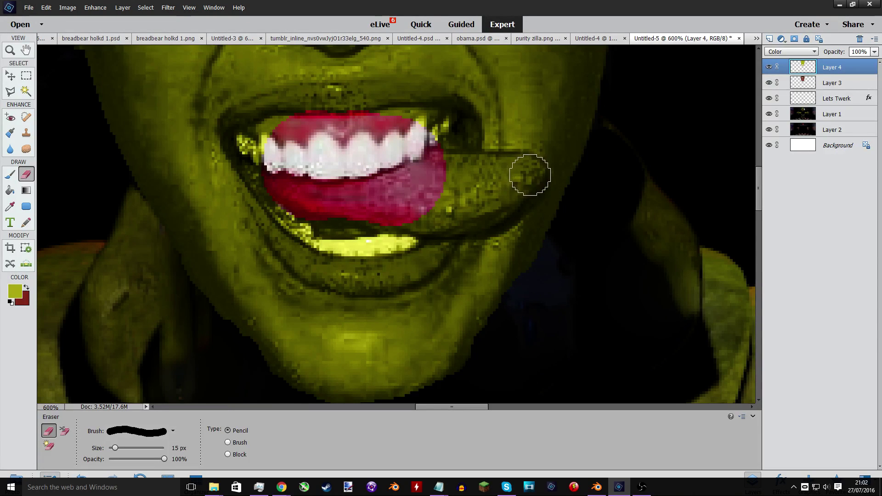
pyautogui.click(522, 171)
pyautogui.moveTo(519, 172)
pyautogui.mouseDown()
pyautogui.moveTo(459, 157)
pyautogui.moveTo(443, 163)
pyautogui.moveTo(516, 183)
pyautogui.moveTo(464, 209)
pyautogui.moveTo(409, 213)
pyautogui.mouseUp()
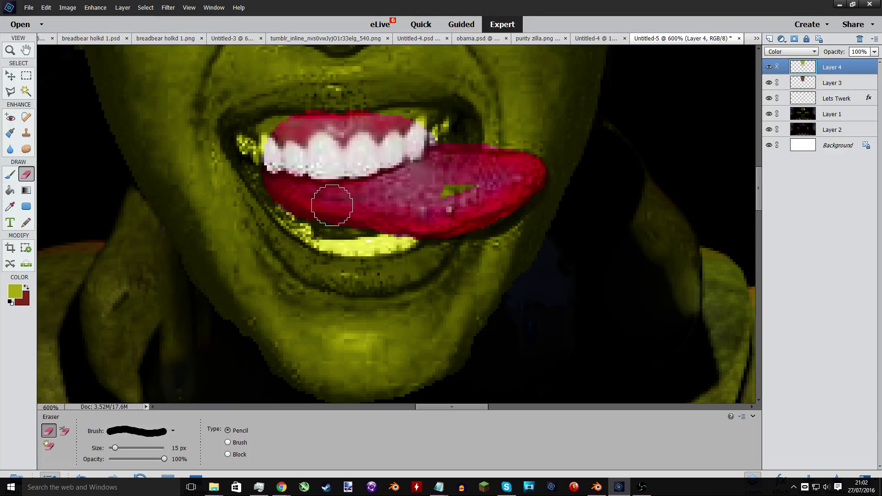
pyautogui.moveTo(471, 192)
pyautogui.mouseDown()
pyautogui.moveTo(419, 185)
pyautogui.moveTo(421, 175)
pyautogui.moveTo(479, 175)
pyautogui.moveTo(460, 173)
pyautogui.moveTo(440, 146)
pyautogui.moveTo(397, 132)
pyautogui.moveTo(295, 139)
pyautogui.moveTo(246, 156)
pyautogui.moveTo(258, 201)
pyautogui.moveTo(307, 264)
pyautogui.moveTo(358, 280)
pyautogui.moveTo(436, 267)
pyautogui.moveTo(409, 298)
pyautogui.moveTo(372, 307)
pyautogui.moveTo(332, 300)
pyautogui.moveTo(289, 274)
pyautogui.moveTo(250, 188)
pyautogui.mouseUp()
pyautogui.scroll(1, 432, 177)
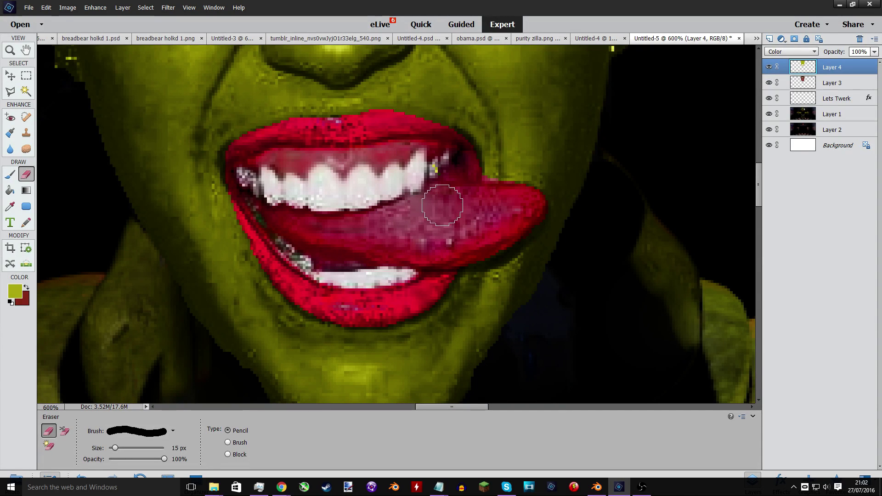
# Examine the tinted head in the full composite and the uncovered mouth up close.
pyautogui.hotkey('ctrl', '-')
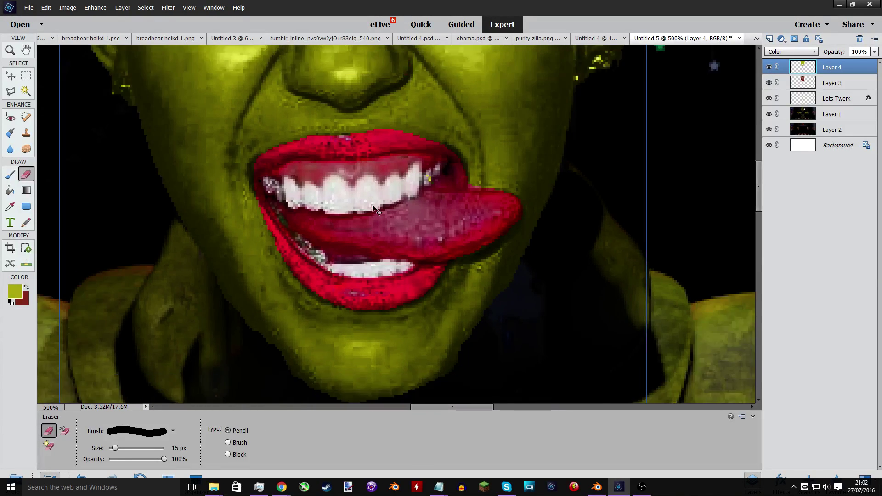
pyautogui.hotkey('ctrl', '-')
pyautogui.hotkey('ctrl', '-')
pyautogui.hotkey('ctrl', '-')
pyautogui.hotkey('ctrl', '-')
pyautogui.hotkey('ctrl', '-')
pyautogui.hotkey('ctrl', '-')
pyautogui.hotkey('ctrl', '=')
pyautogui.hotkey('ctrl', '=')
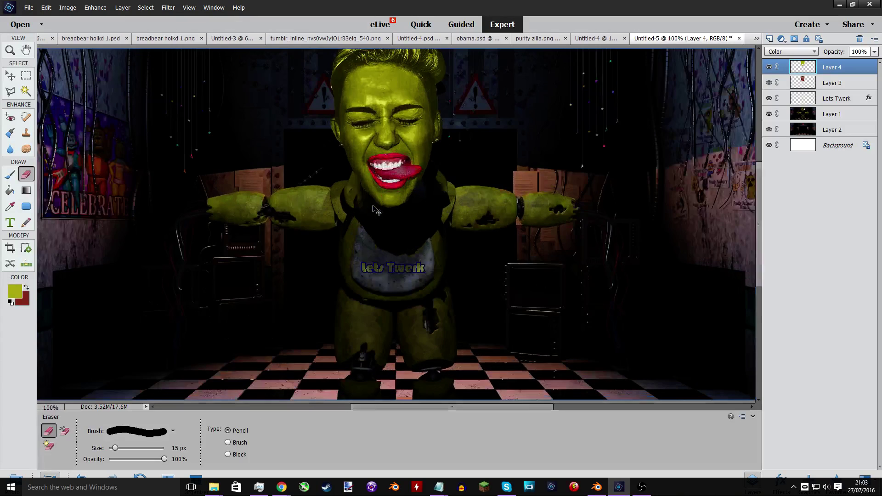
pyautogui.hotkey('ctrl', '=')
pyautogui.hotkey('ctrl', '=')
pyautogui.hotkey('ctrl', '=')
pyautogui.hotkey('ctrl', '=')
pyautogui.scroll(3, 377, 202)
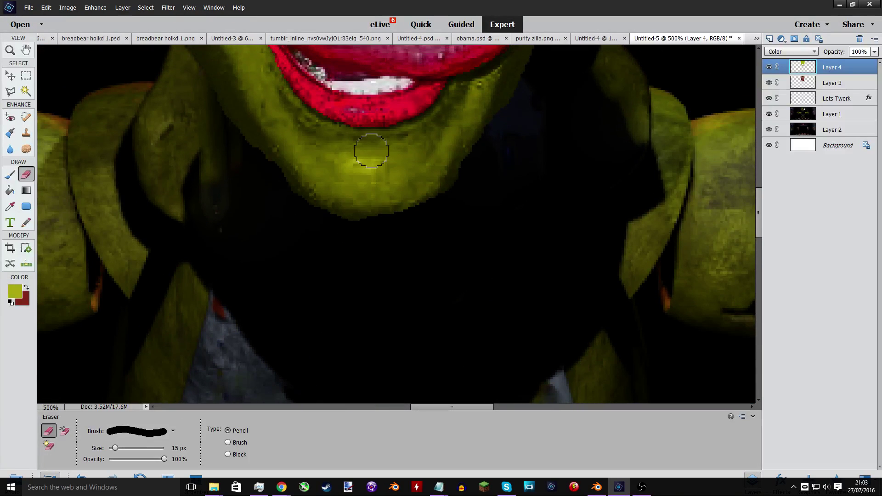
pyautogui.scroll(5, 372, 151)
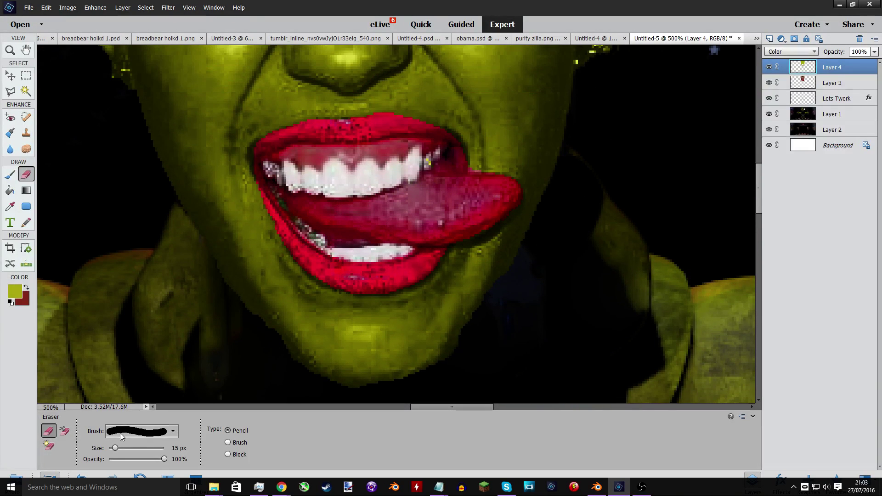
# Erase the leftover yellow pixels on the small back tooth beside the upper teeth with a 2 px eraser.
pyautogui.moveTo(115, 448); pyautogui.dragTo(109, 448)
pyautogui.scroll(1, 414, 206)
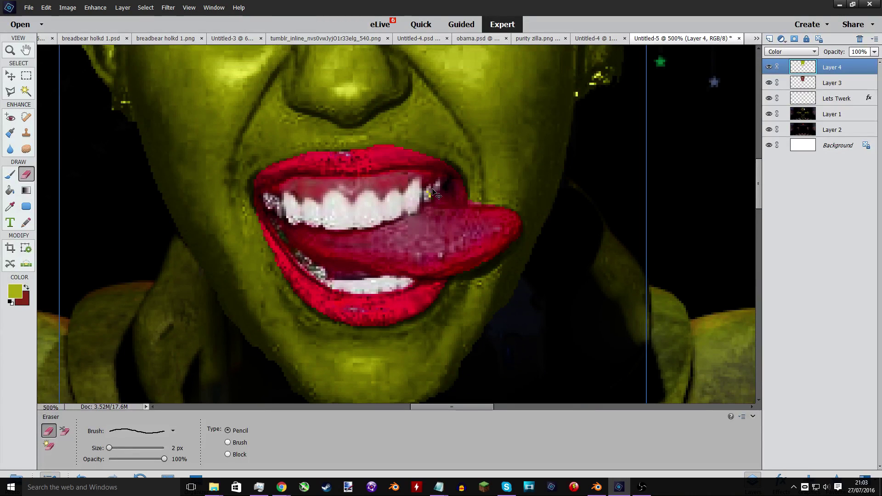
pyautogui.hotkey('ctrl', '=')
pyautogui.hotkey('ctrl', '=')
pyautogui.hotkey('ctrl', '=')
pyautogui.hotkey('ctrl', '=')
pyautogui.hotkey('ctrl', '=')
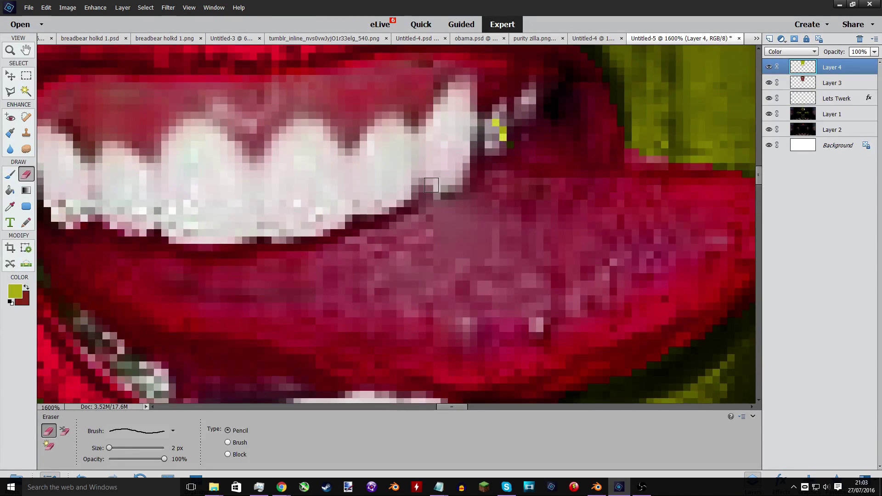
pyautogui.moveTo(496, 122); pyautogui.dragTo(503, 137)
# Inspect the edges of the teeth, lips and tongue for leftover tint and check the mouth in the full composite.
pyautogui.scroll(-3, 284, 305)
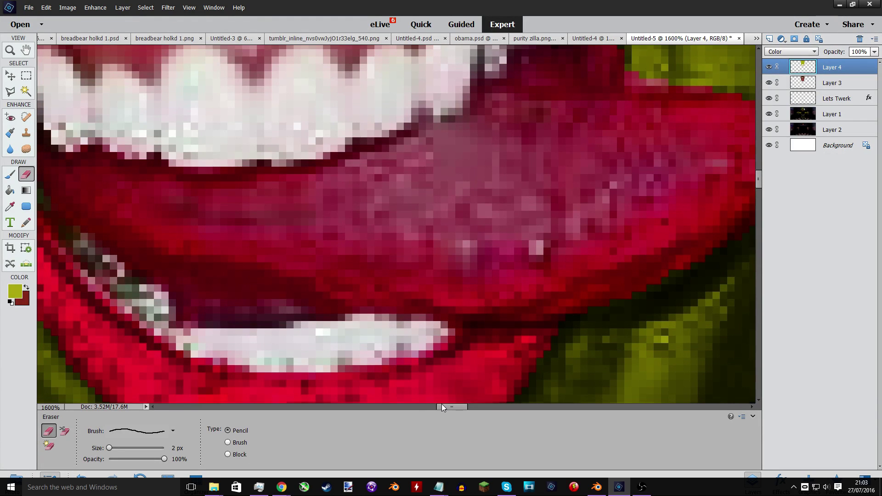
pyautogui.moveTo(442, 405); pyautogui.dragTo(418, 405)
pyautogui.scroll(1, 500, 212)
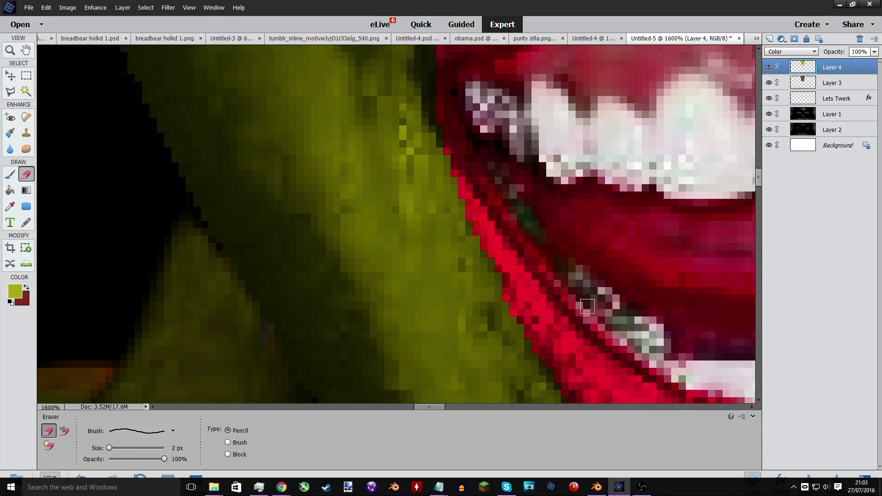
pyautogui.scroll(2, 509, 171)
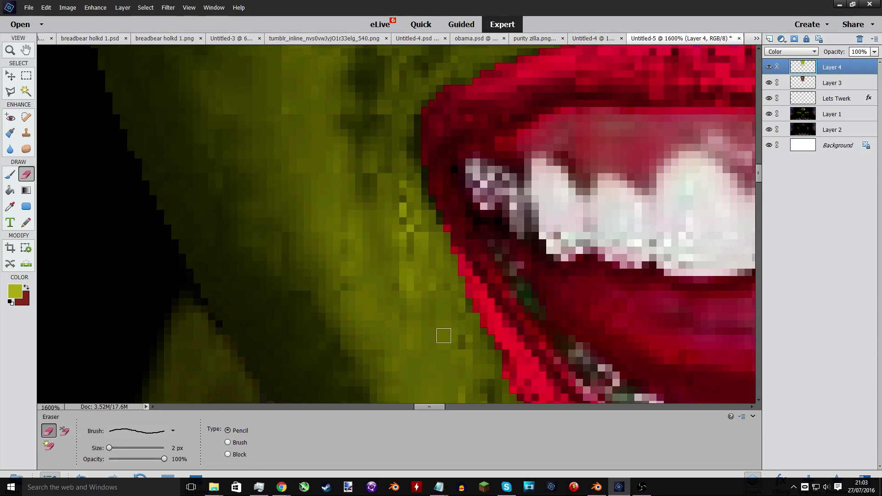
pyautogui.moveTo(438, 407); pyautogui.dragTo(476, 406)
pyautogui.hotkey('ctrl', '-')
pyautogui.hotkey('ctrl', '-')
pyautogui.scroll(1, 325, 216)
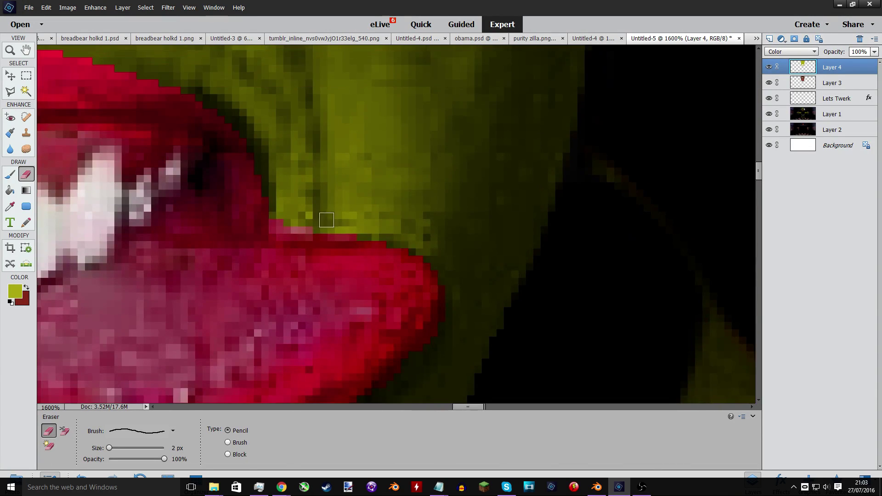
pyautogui.scroll(1, 363, 222)
pyautogui.scroll(-7, 365, 226)
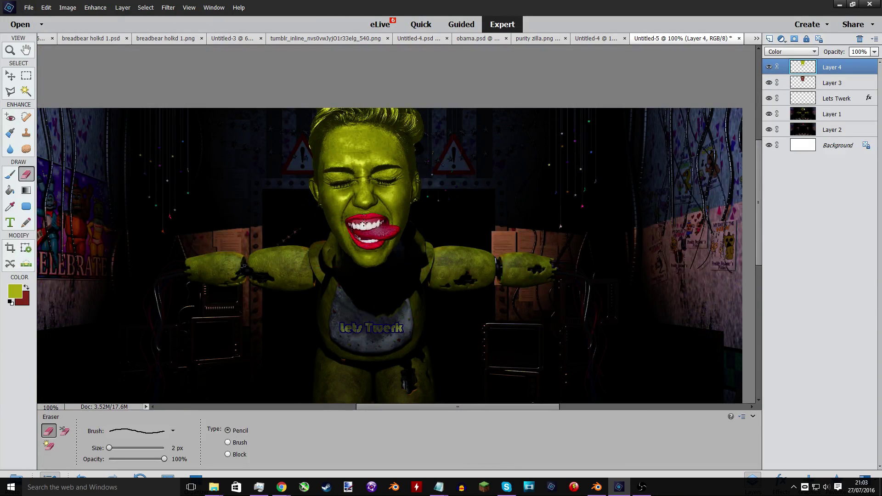
pyautogui.scroll(3, 363, 224)
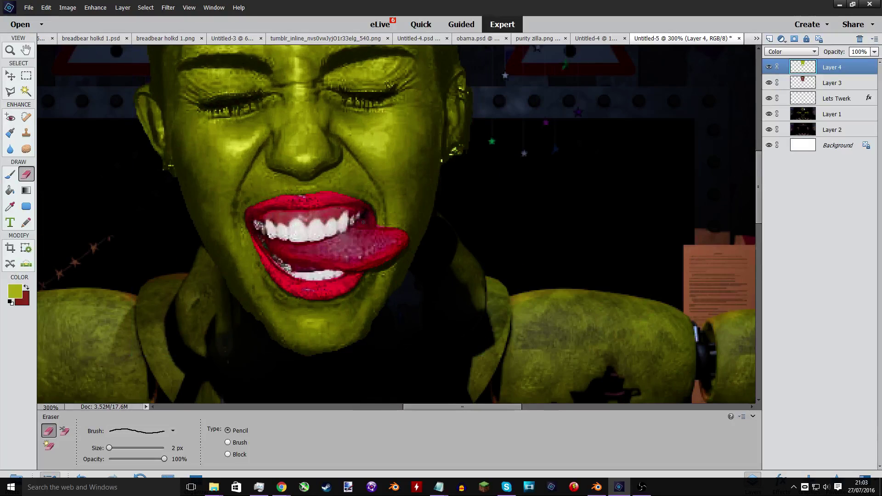
# Try erasing the yellow tint from the hair with an 87 px eraser, then undo the erasure.
pyautogui.scroll(2, 241, 138)
pyautogui.scroll(3, 241, 139)
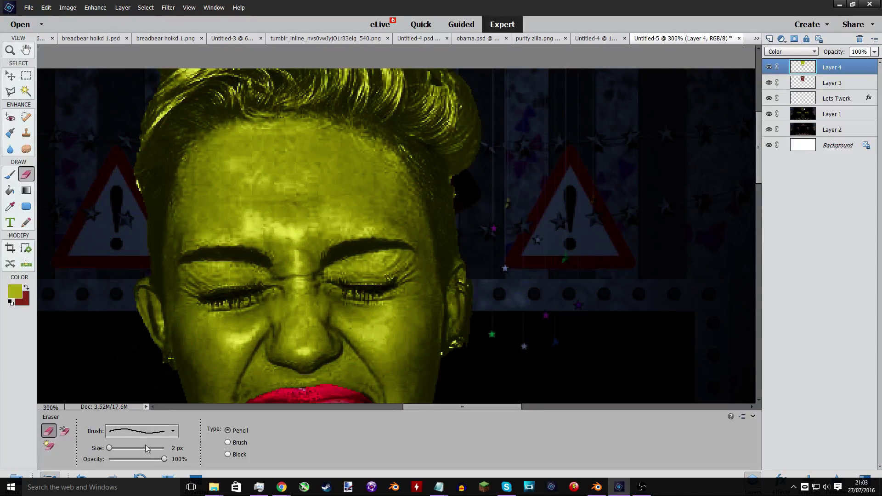
pyautogui.click(139, 448)
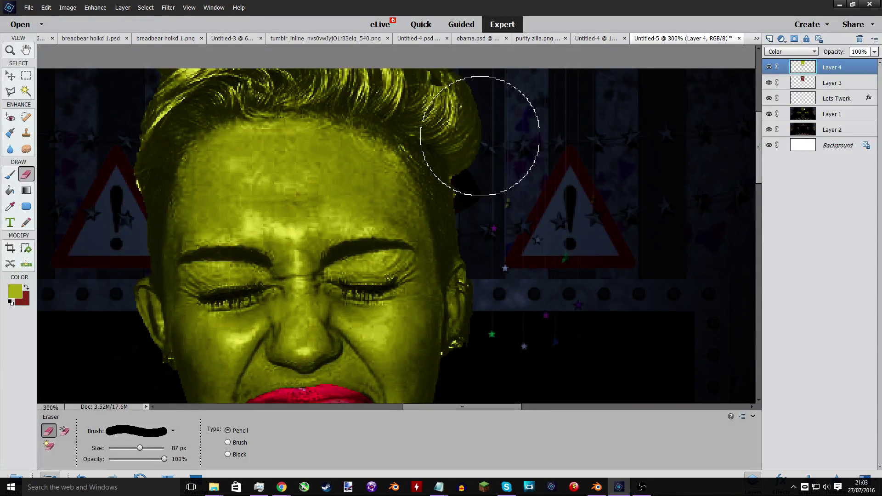
pyautogui.scroll(1, 479, 137)
pyautogui.moveTo(481, 150)
pyautogui.mouseDown()
pyautogui.moveTo(465, 130)
pyautogui.moveTo(367, 90)
pyautogui.moveTo(268, 74)
pyautogui.moveTo(187, 89)
pyautogui.moveTo(89, 177)
pyautogui.mouseUp()
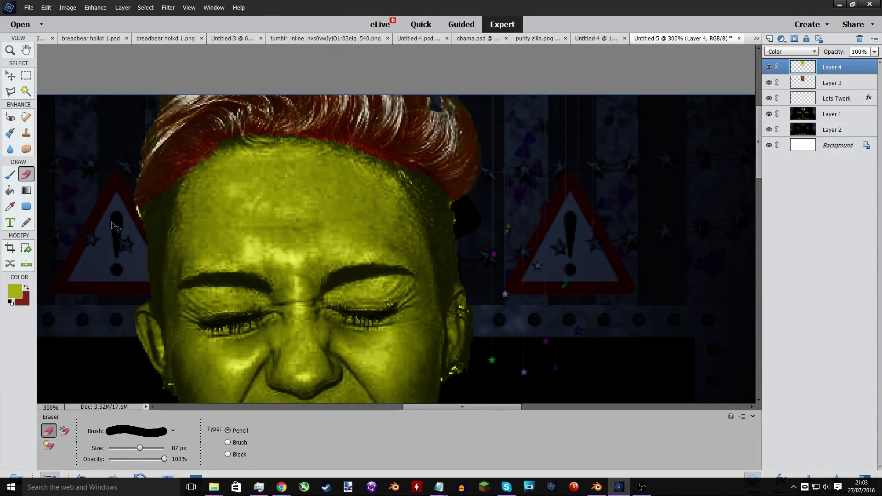
pyautogui.hotkey('ctrl', '-')
pyautogui.hotkey('ctrl', '-')
pyautogui.hotkey('ctrl', '-')
pyautogui.hotkey('ctrl', 'z')
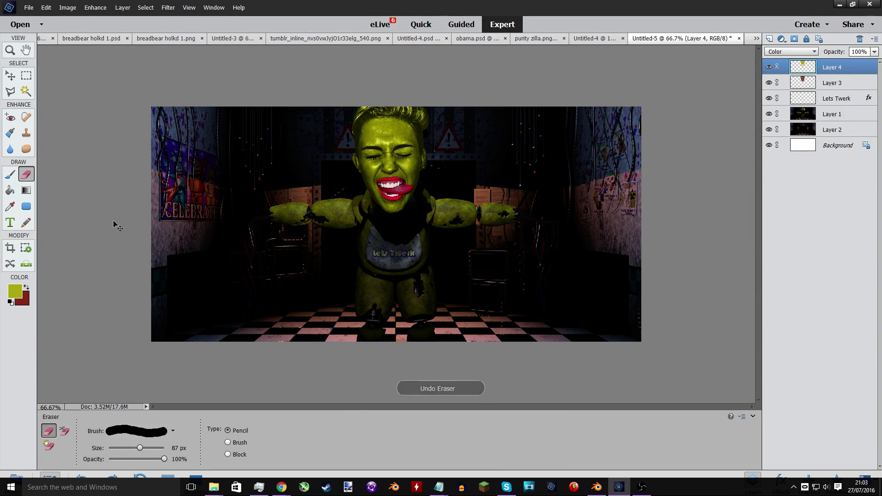
# Save the composite as the layered Photoshop file "miley chica.psd" in the "photoshop stuff" folder on New Volume (E:).
pyautogui.click(28, 7)
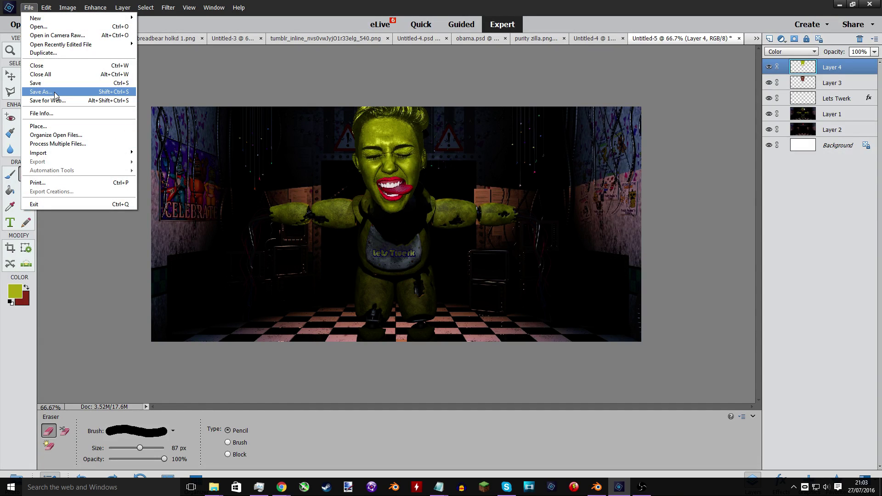
pyautogui.click(41, 92)
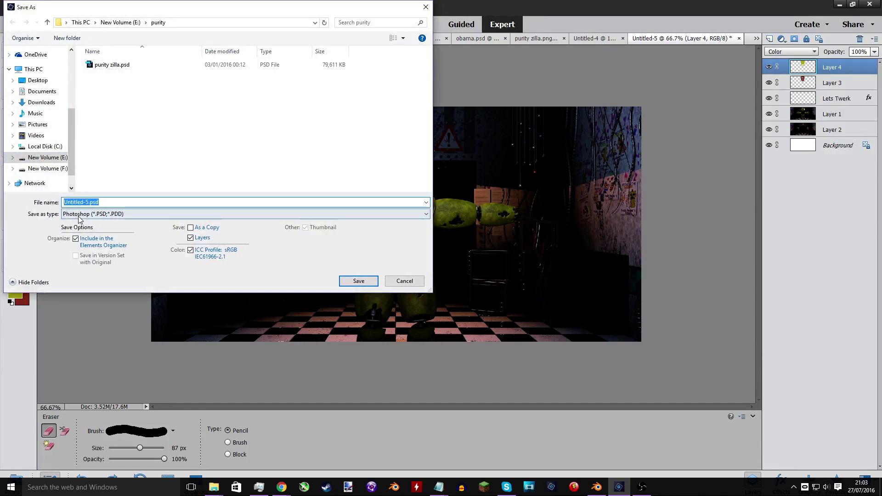
pyautogui.click(85, 202)
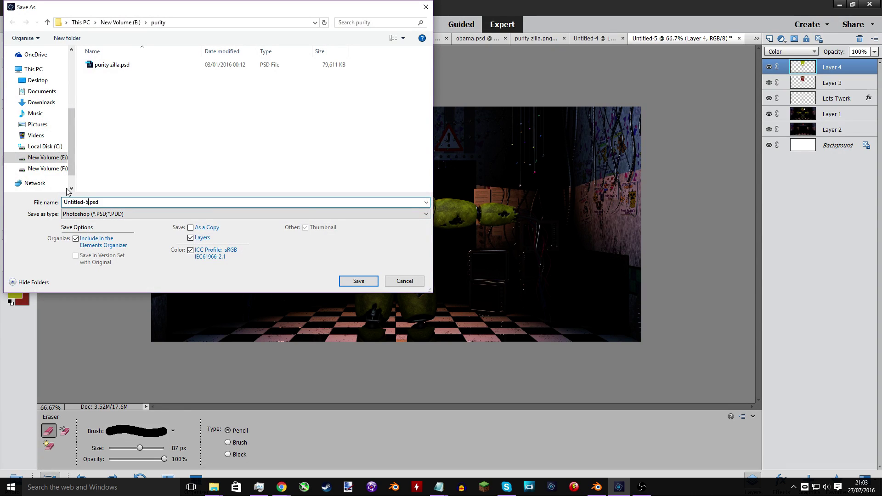
pyautogui.click(46, 157)
pyautogui.scroll(-2, 125, 145)
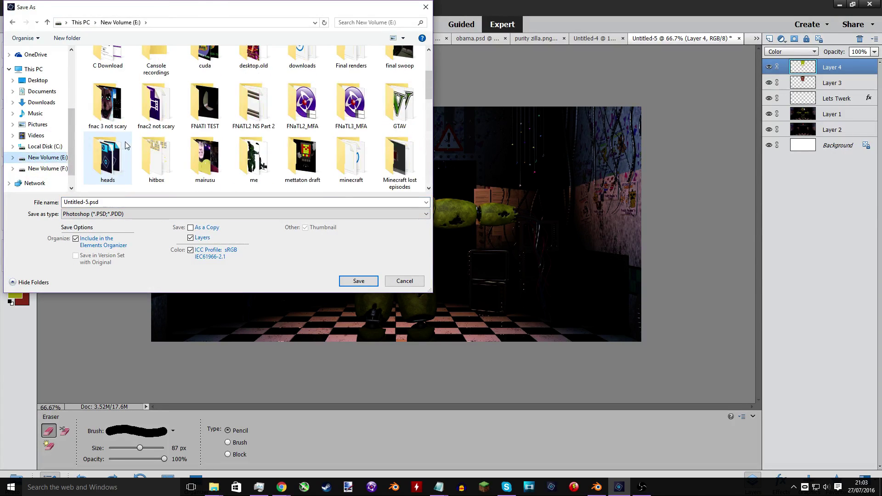
pyautogui.scroll(-2, 125, 145)
pyautogui.scroll(-1, 125, 141)
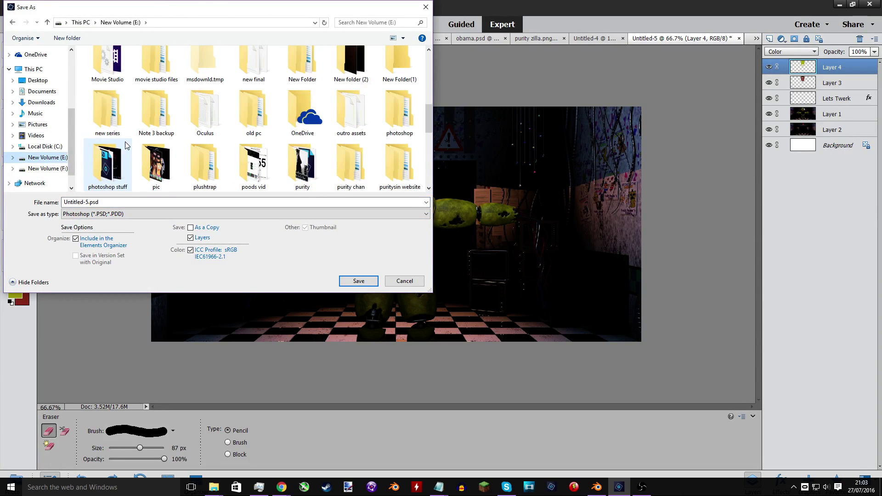
pyautogui.doubleClick(111, 153)
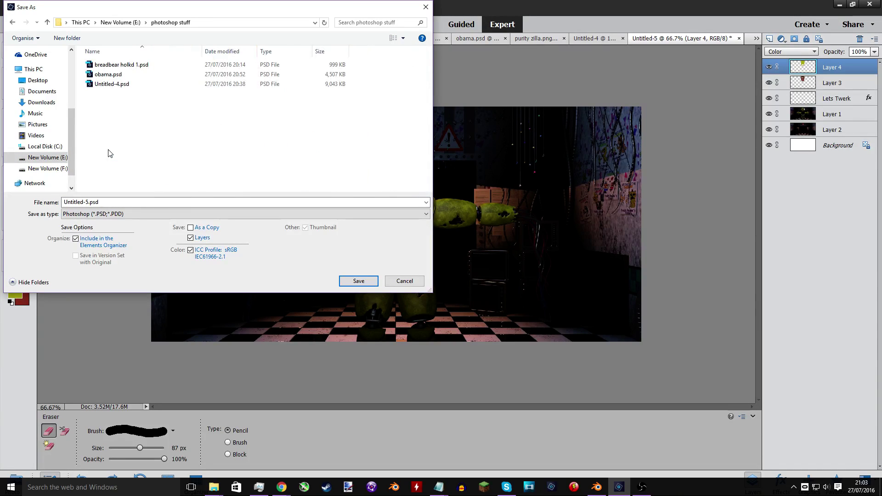
pyautogui.click(103, 203)
pyautogui.doubleClick(87, 203)
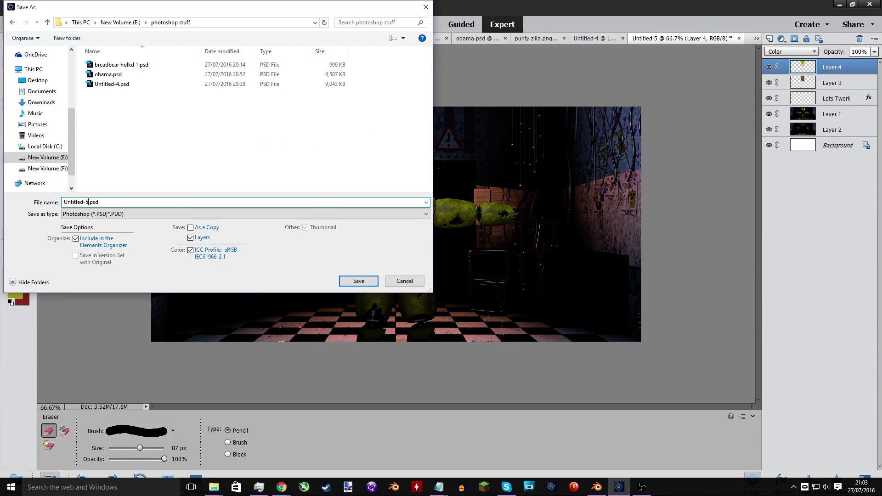
pyautogui.write('miley chica')
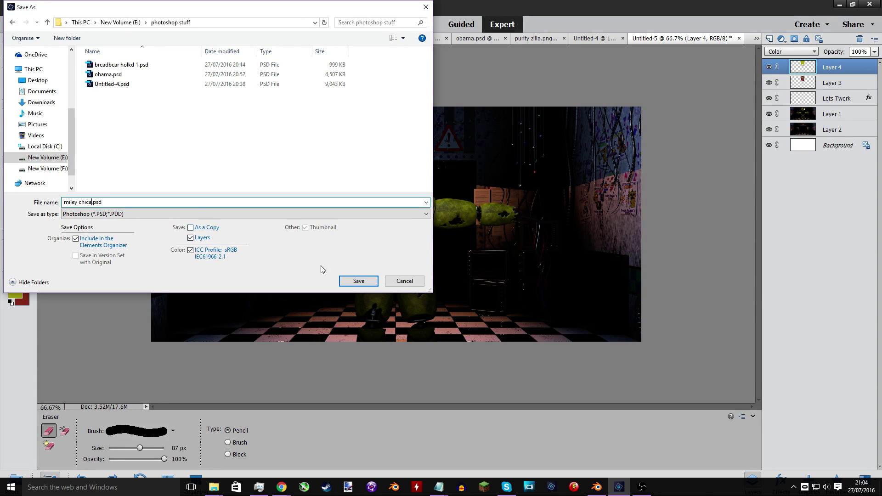
pyautogui.click(358, 280)
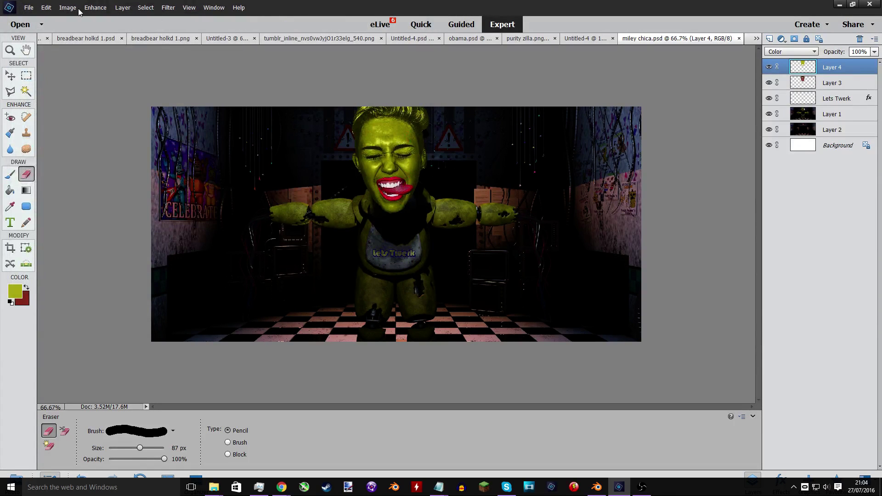
# Save a PNG copy of the composite as "miley chica.png" in the same folder, accepting the PNG options.
pyautogui.click(30, 8)
pyautogui.click(55, 90)
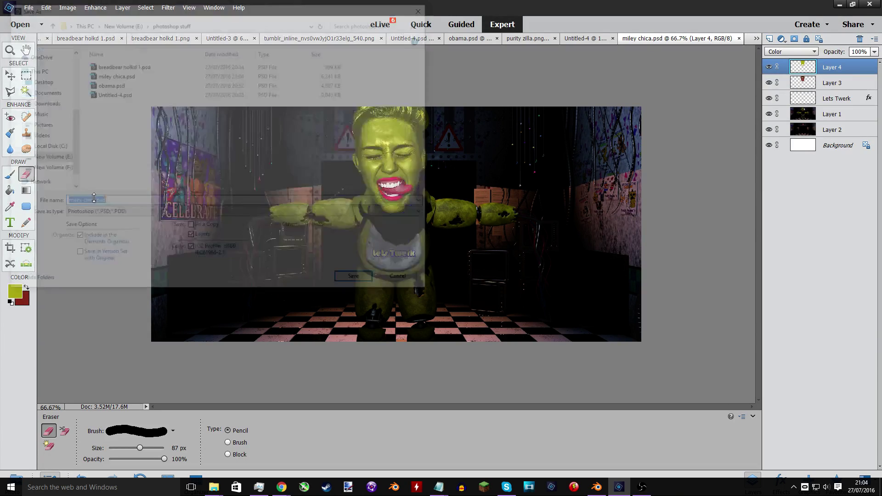
pyautogui.click(110, 214)
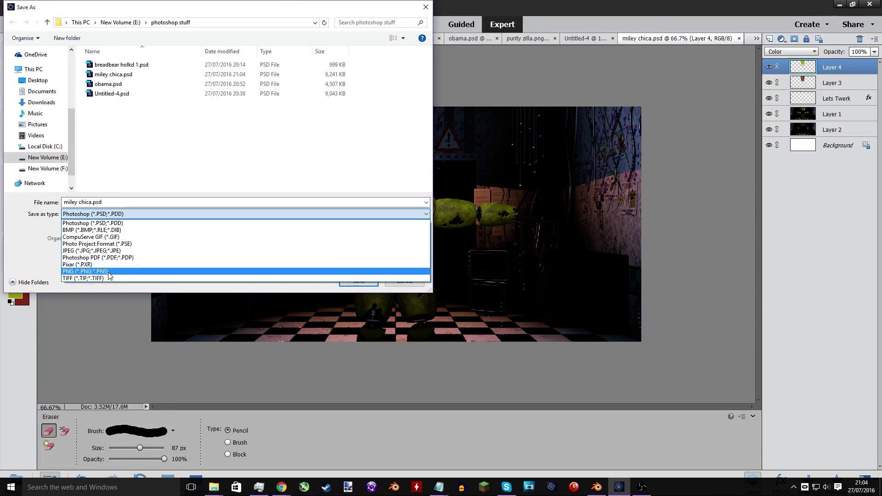
pyautogui.click(110, 272)
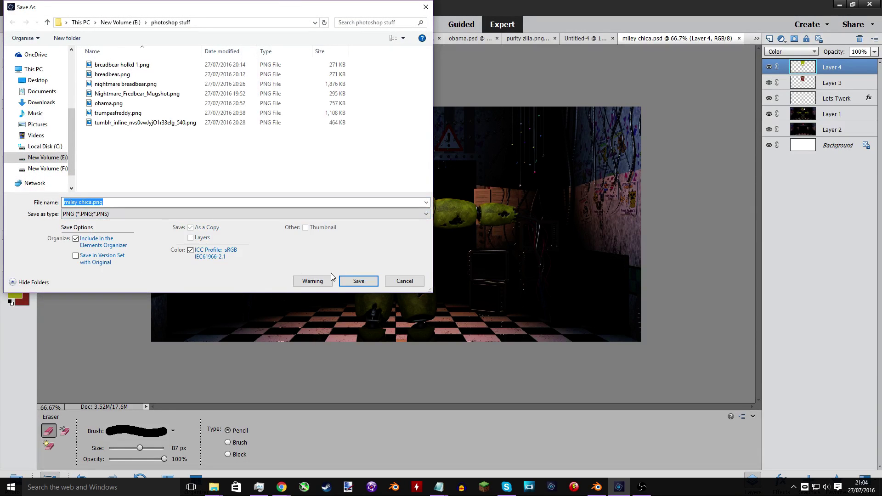
pyautogui.click(359, 281)
pyautogui.click(473, 164)
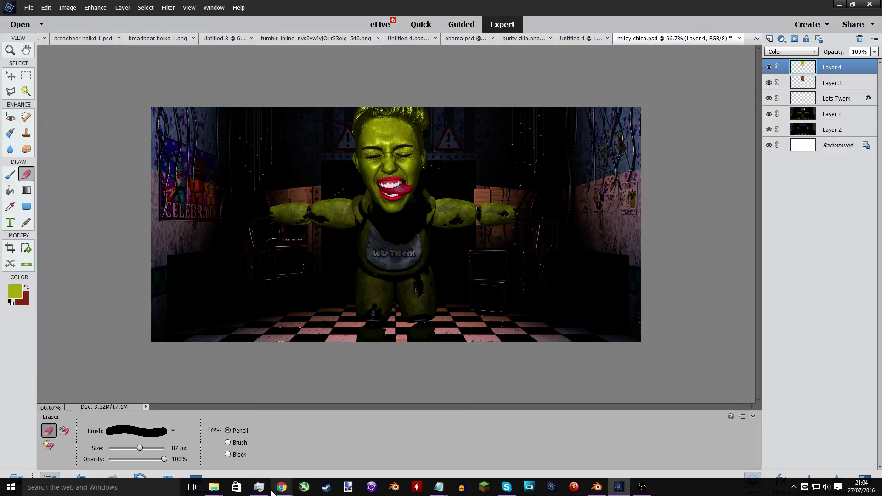
pyautogui.moveTo(281, 487)
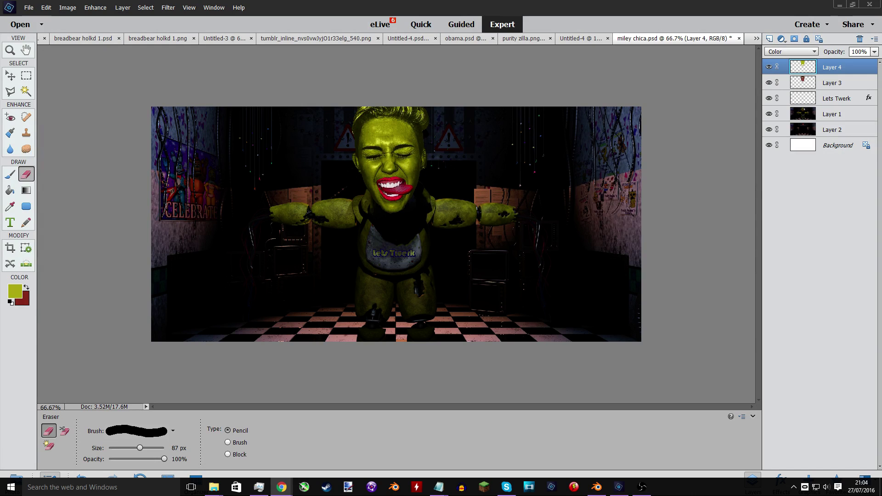
pyautogui.hotkey('alt', 'Tab')
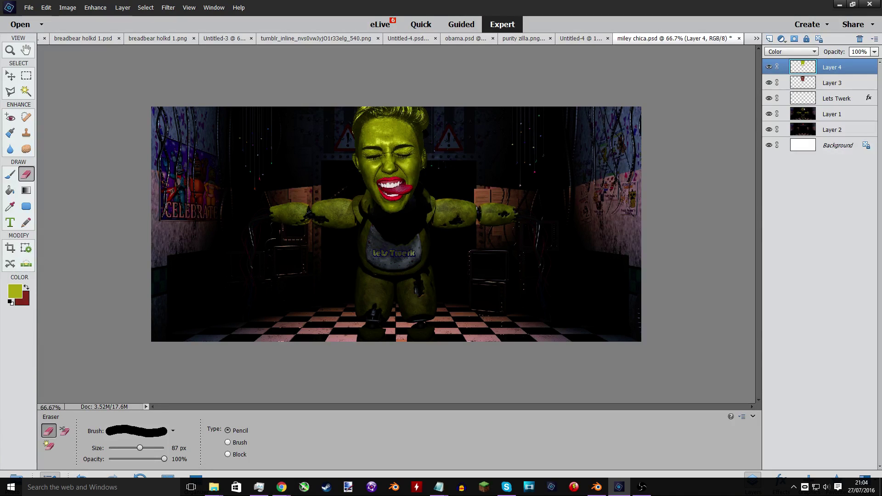
pyautogui.hotkey('alt', 'Tab')
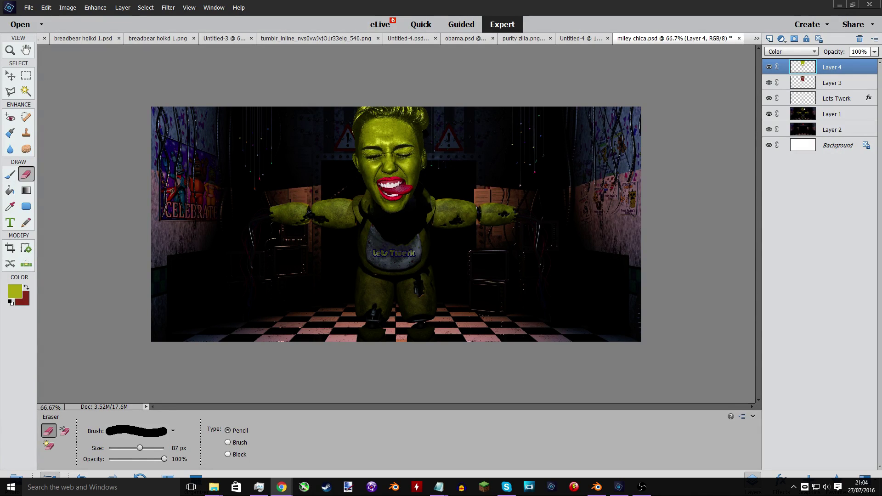